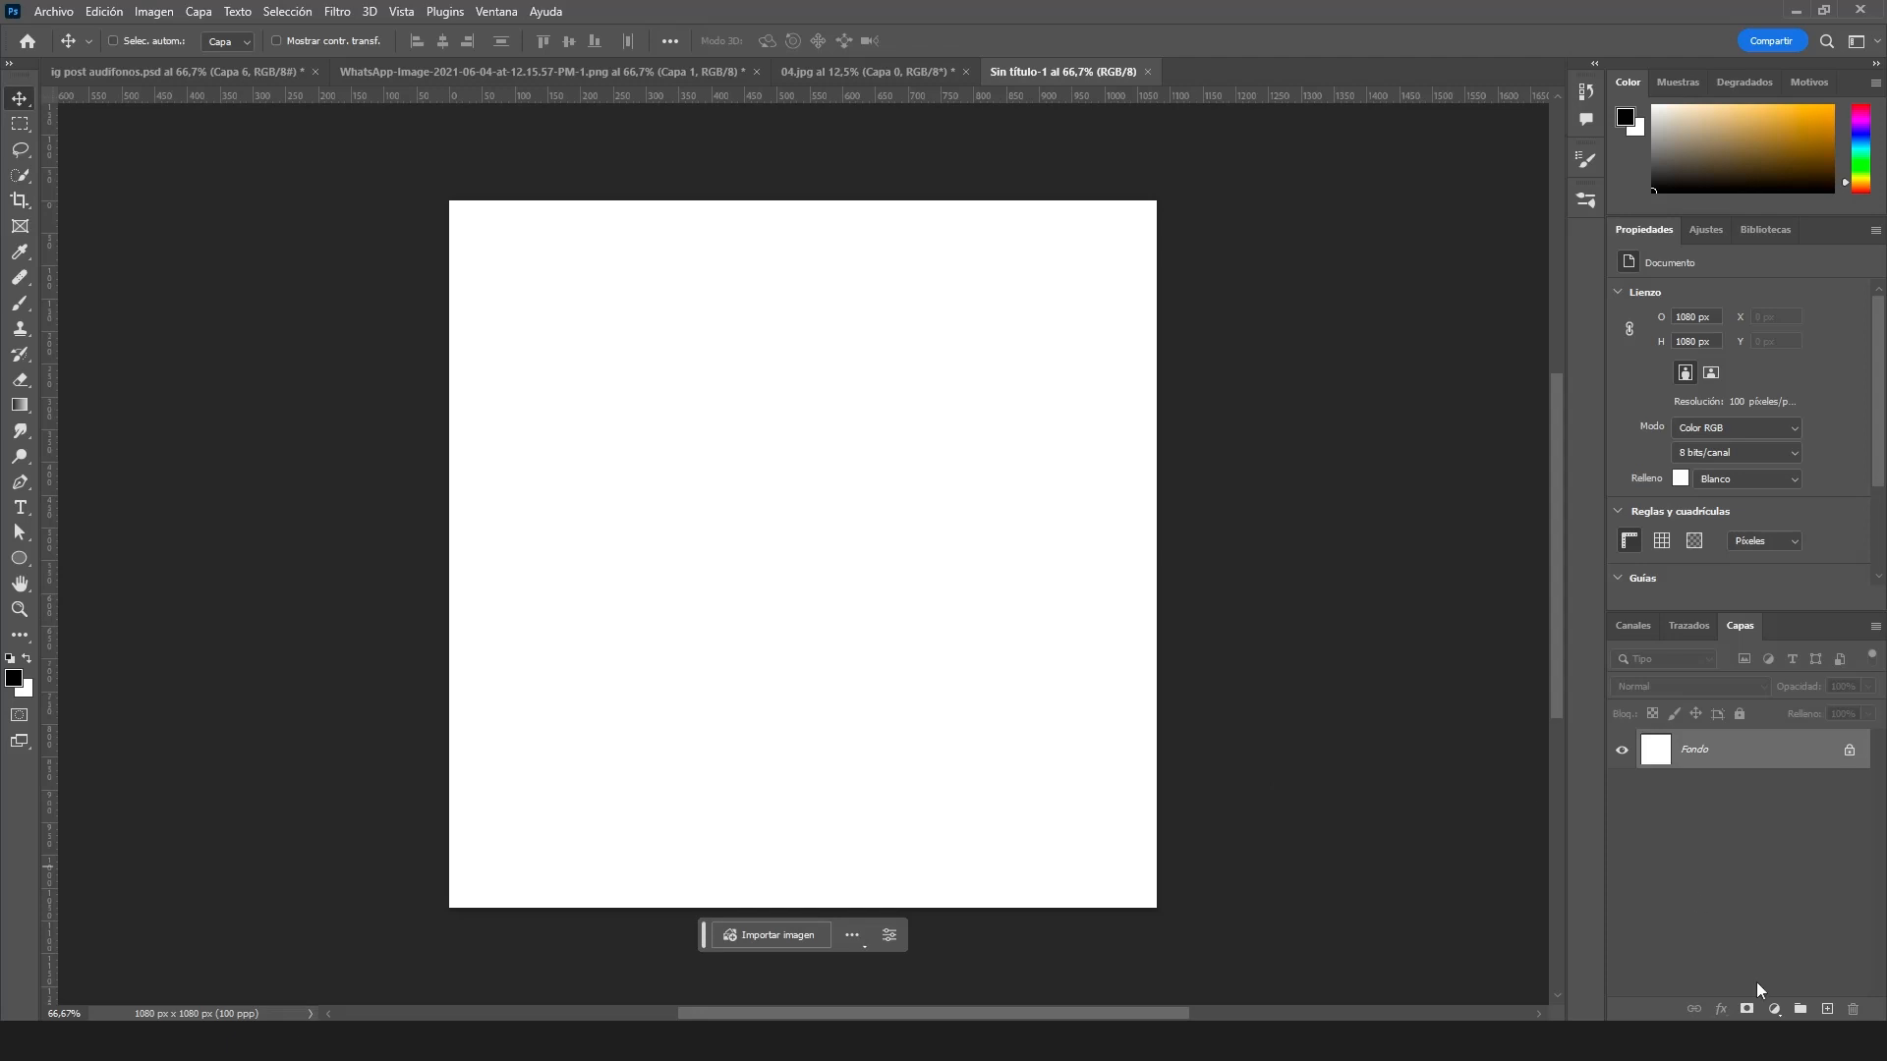
click(1774, 1010)
click(1760, 653)
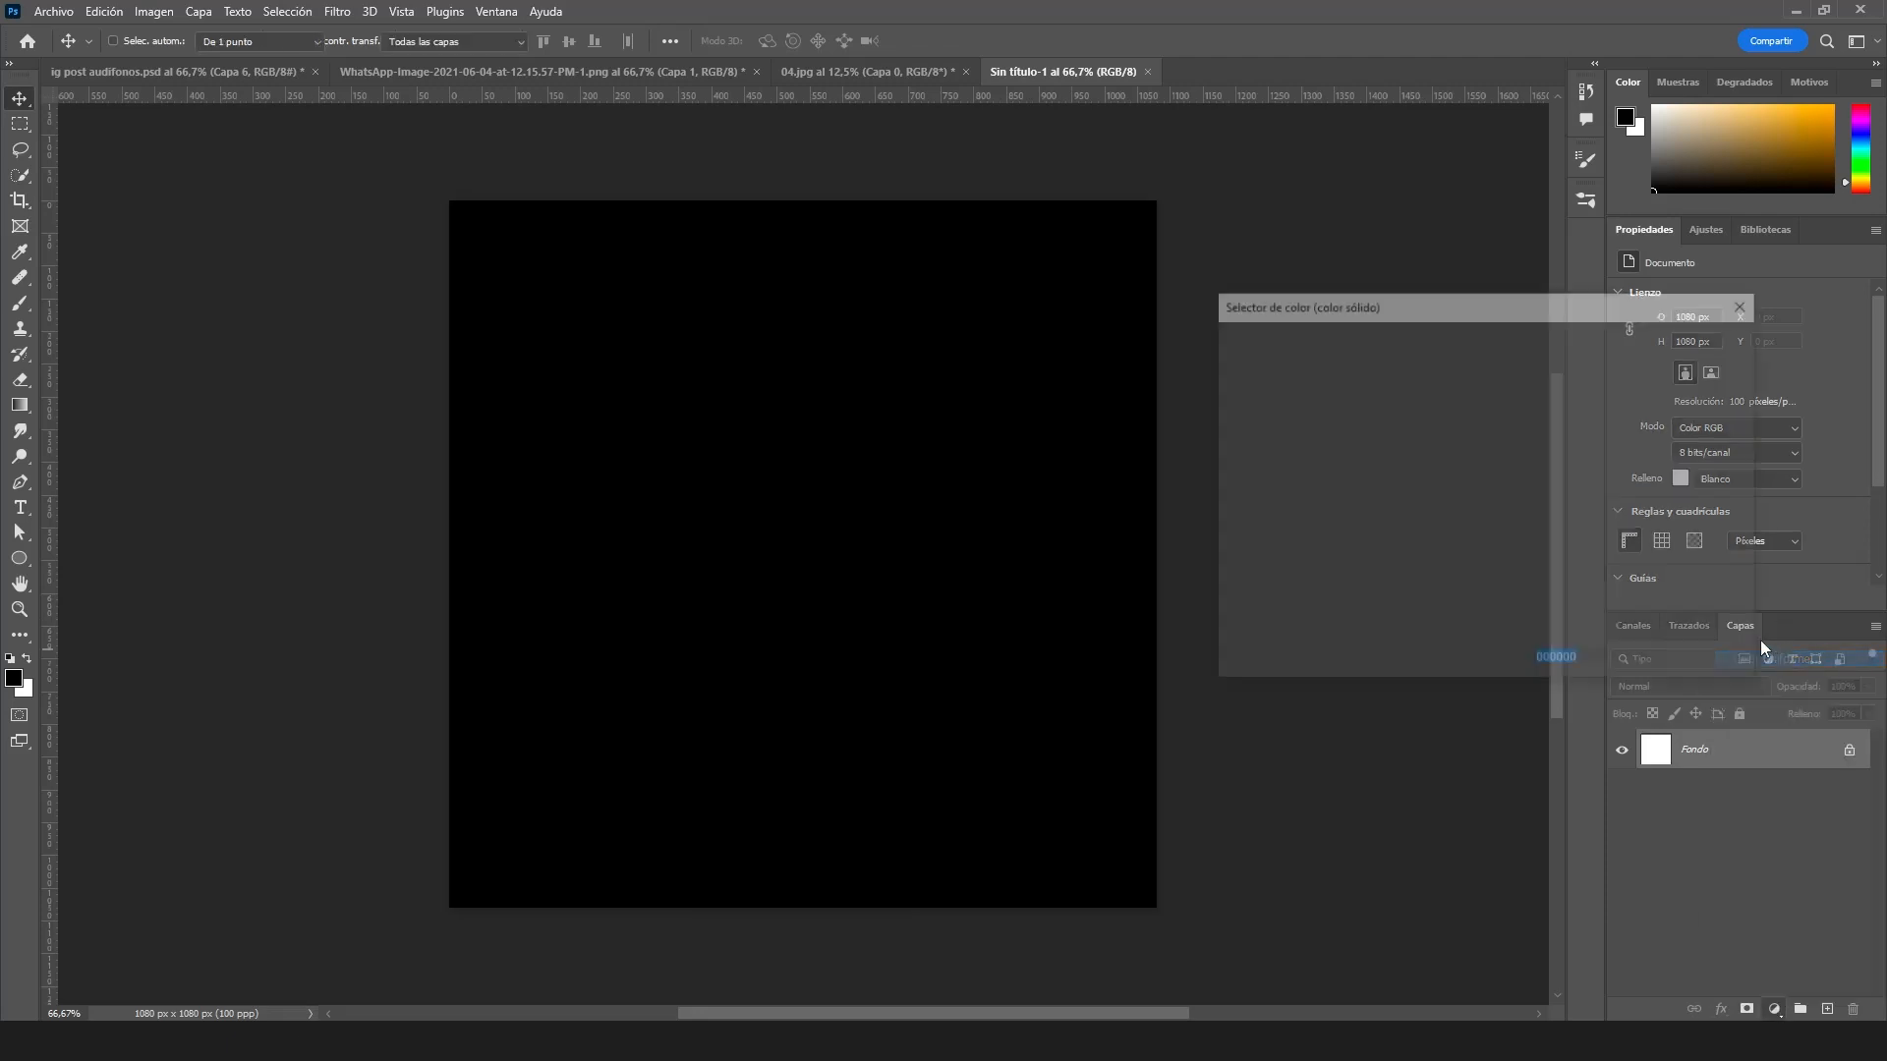
click(1682, 374)
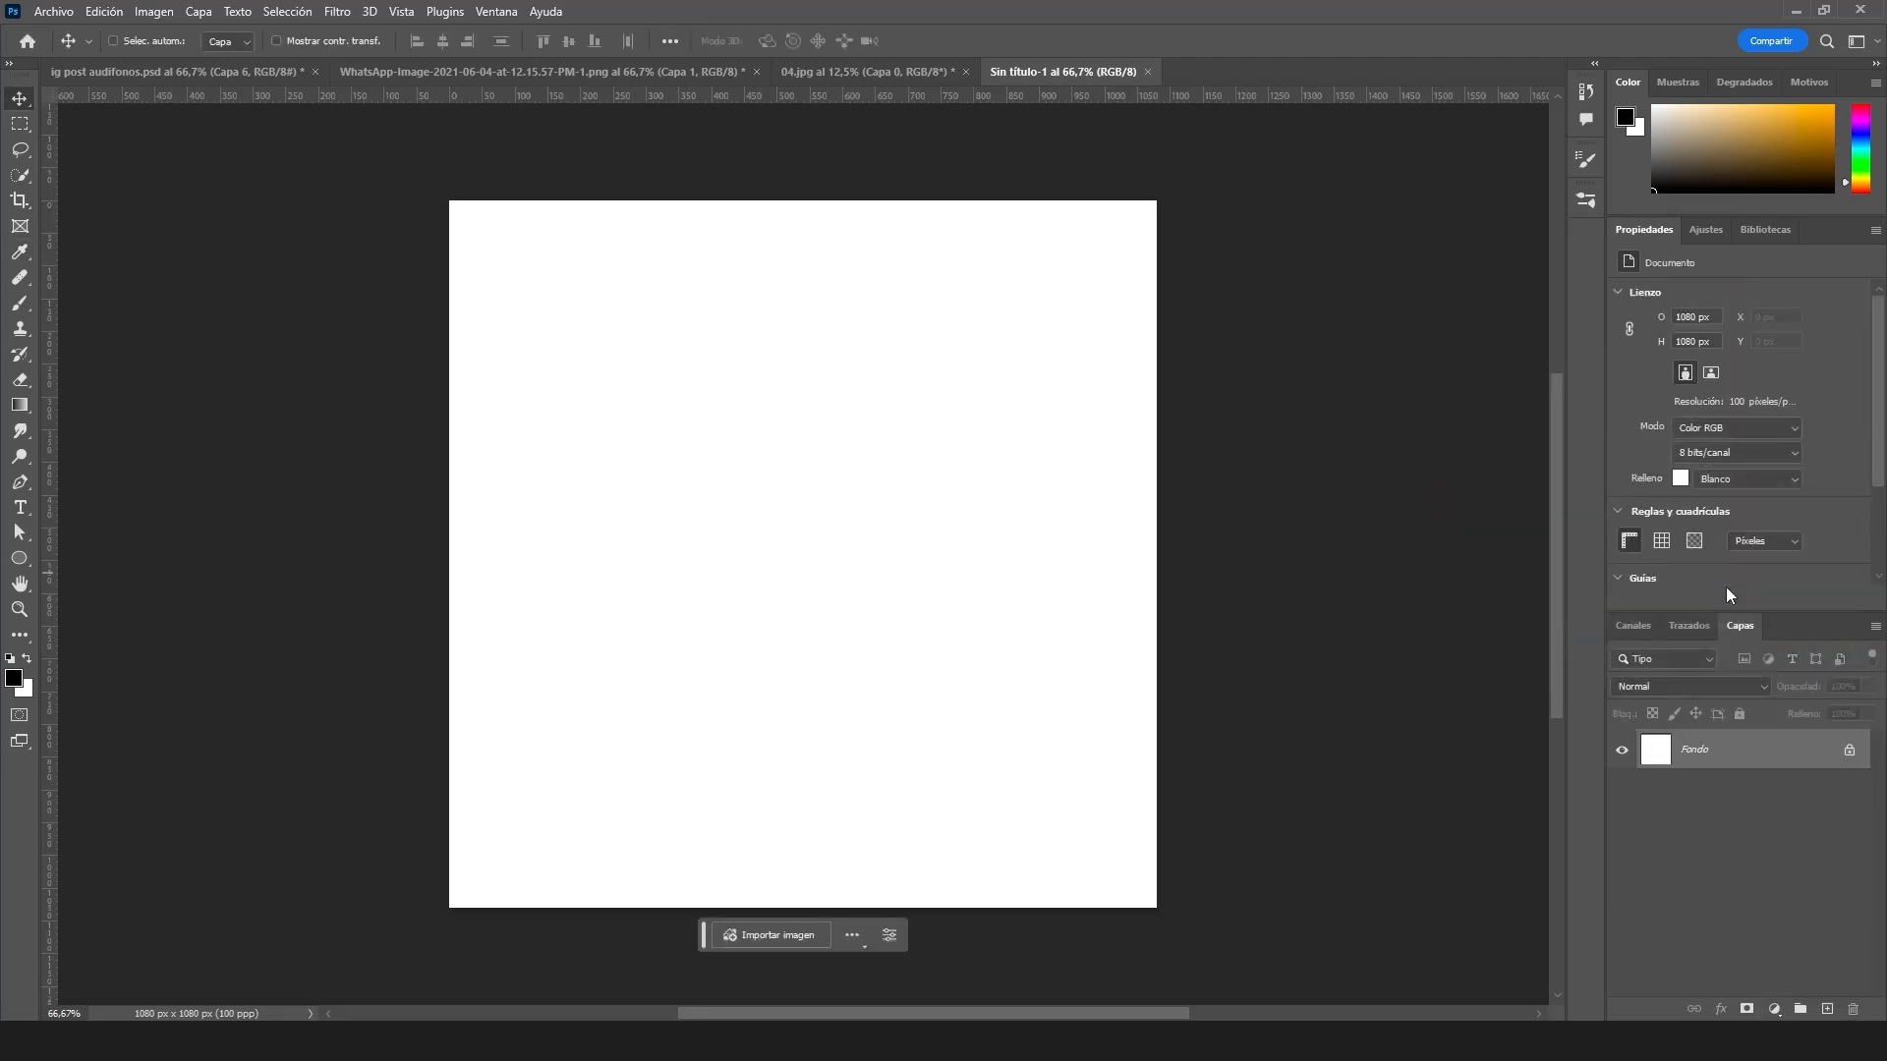
- Add a gradient fill layer based on the Pastel_01 preset from the Pasteles group
click(1774, 1009)
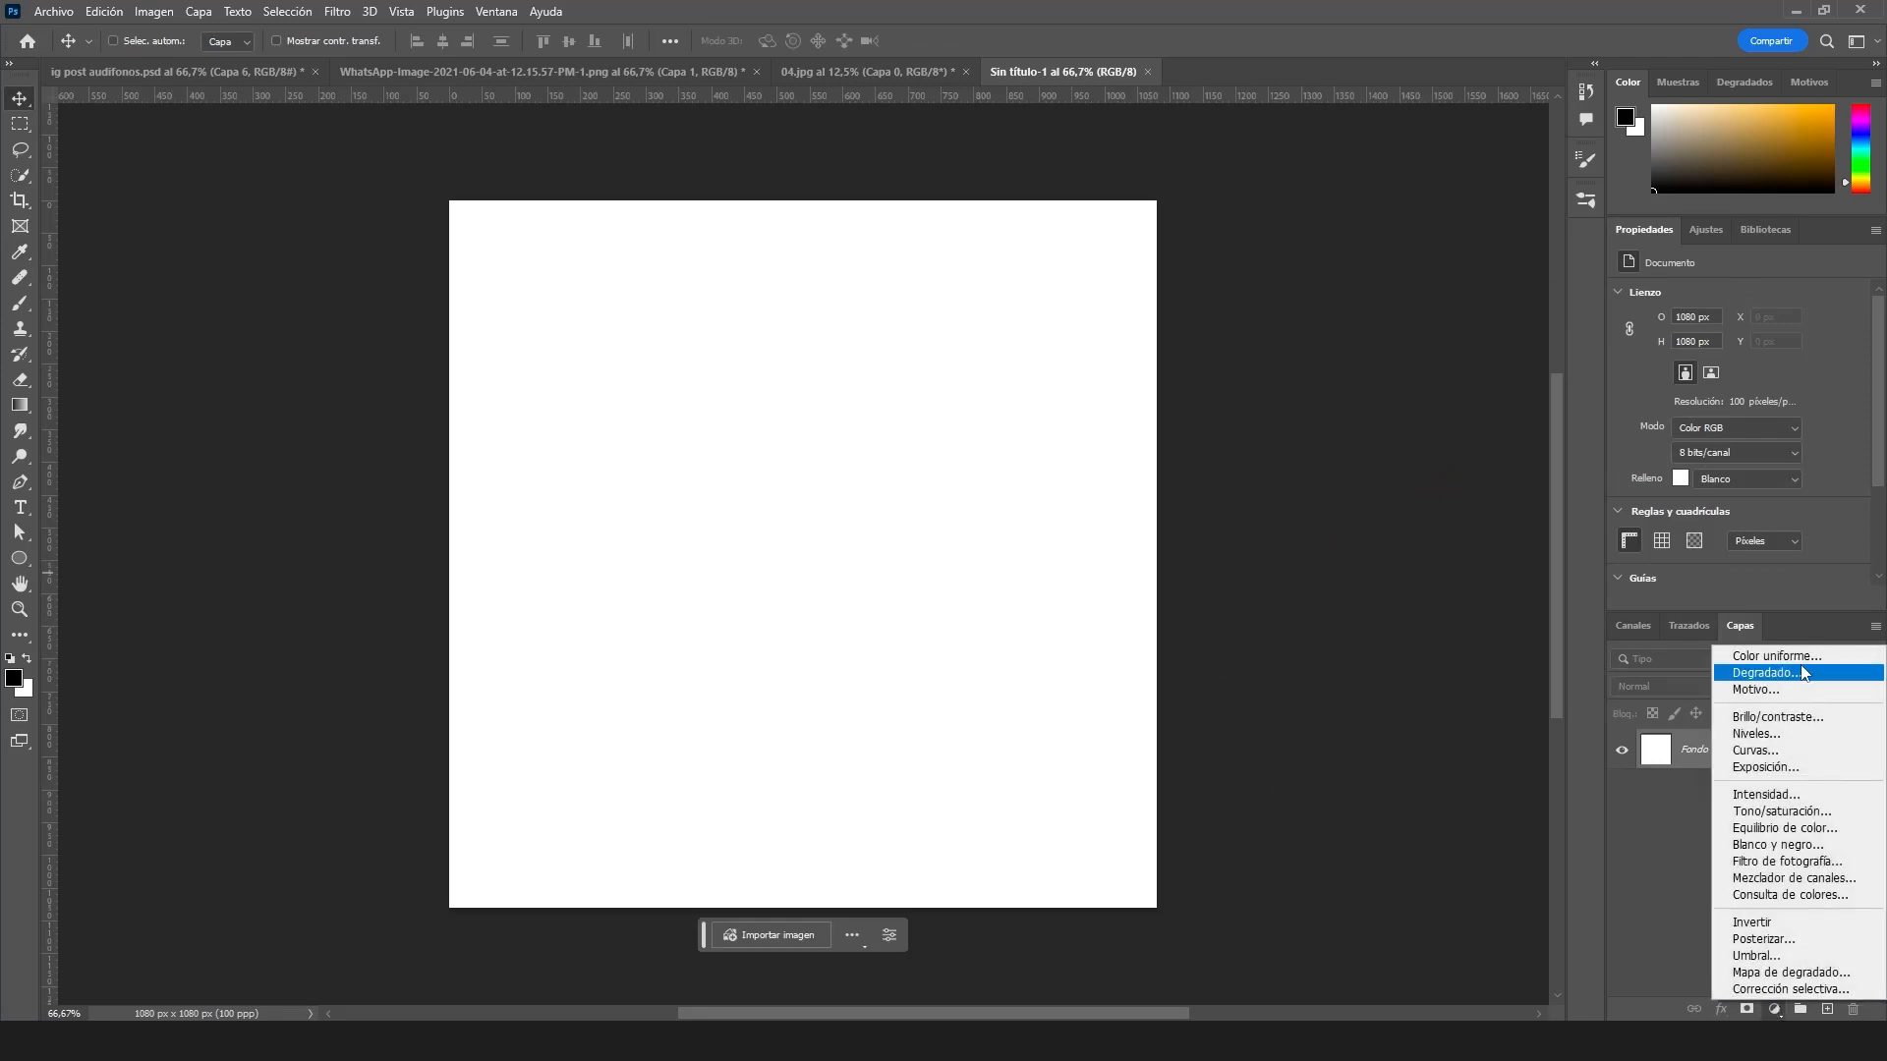
click(1800, 670)
click(1282, 268)
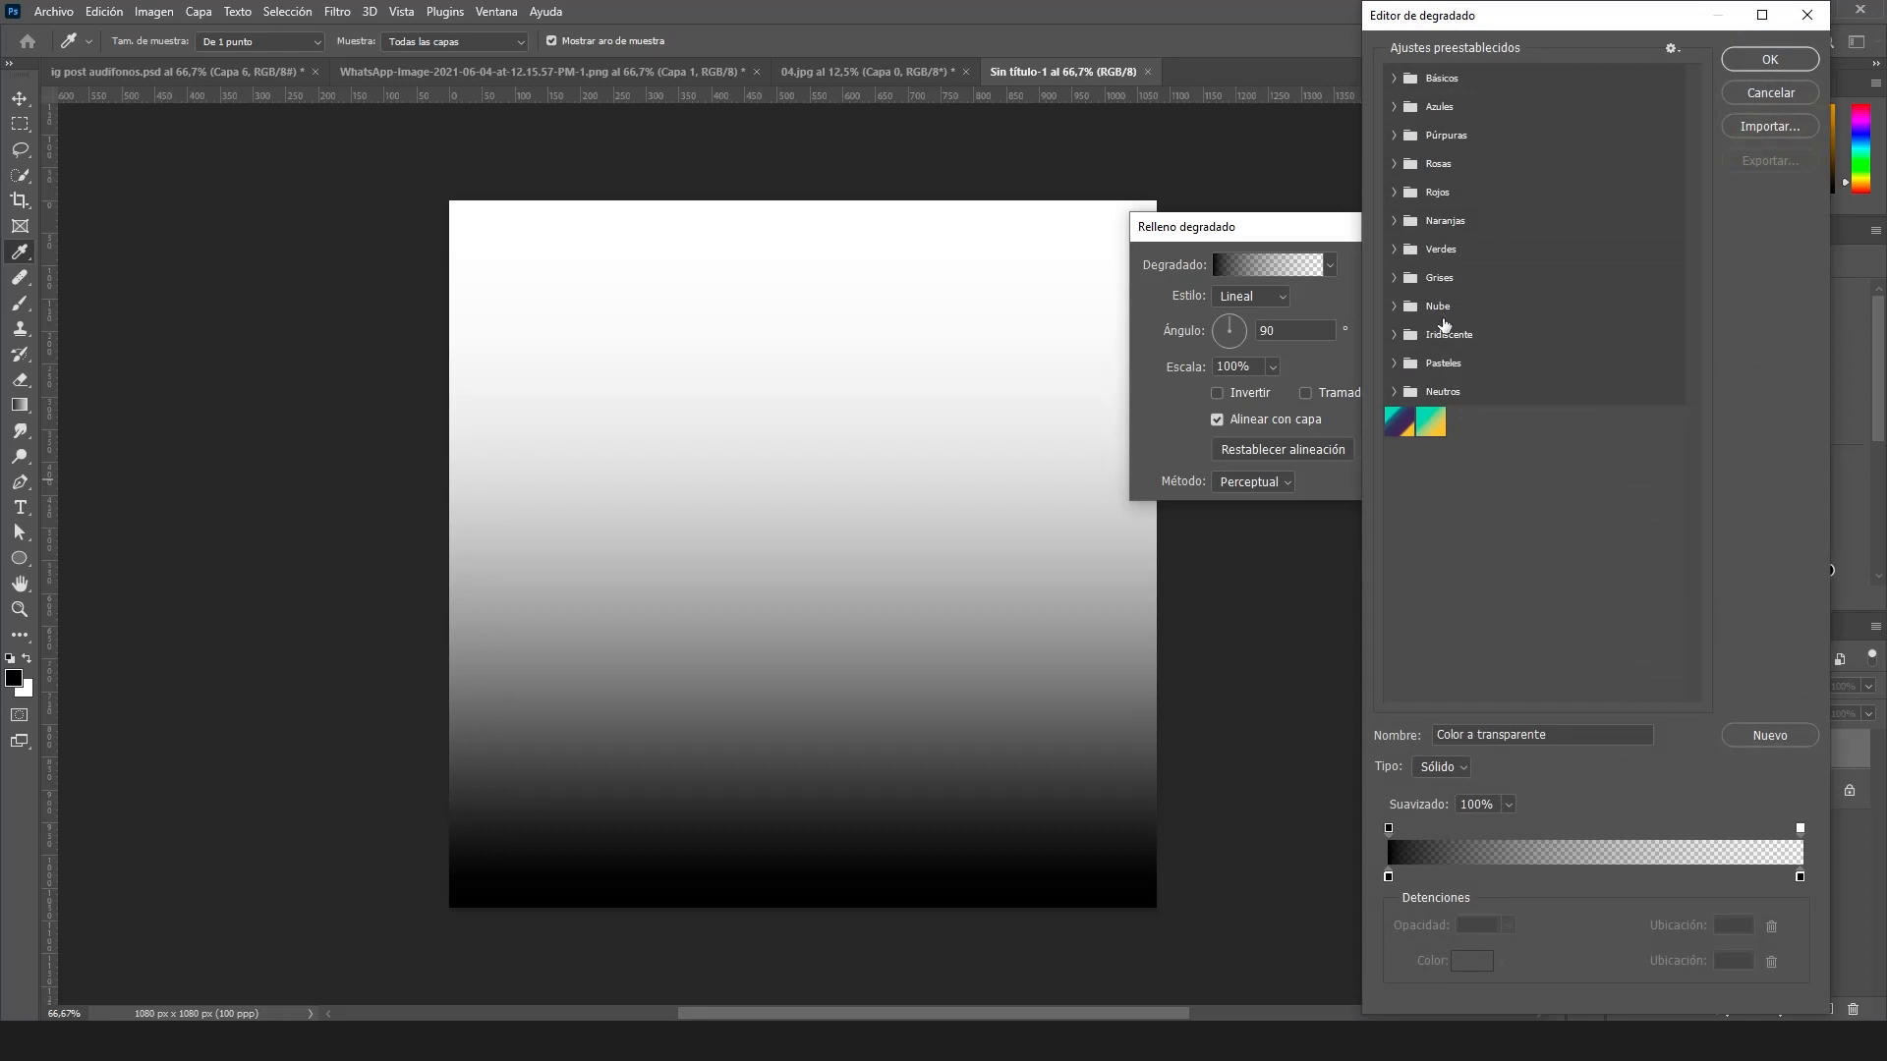
click(1394, 363)
click(1419, 401)
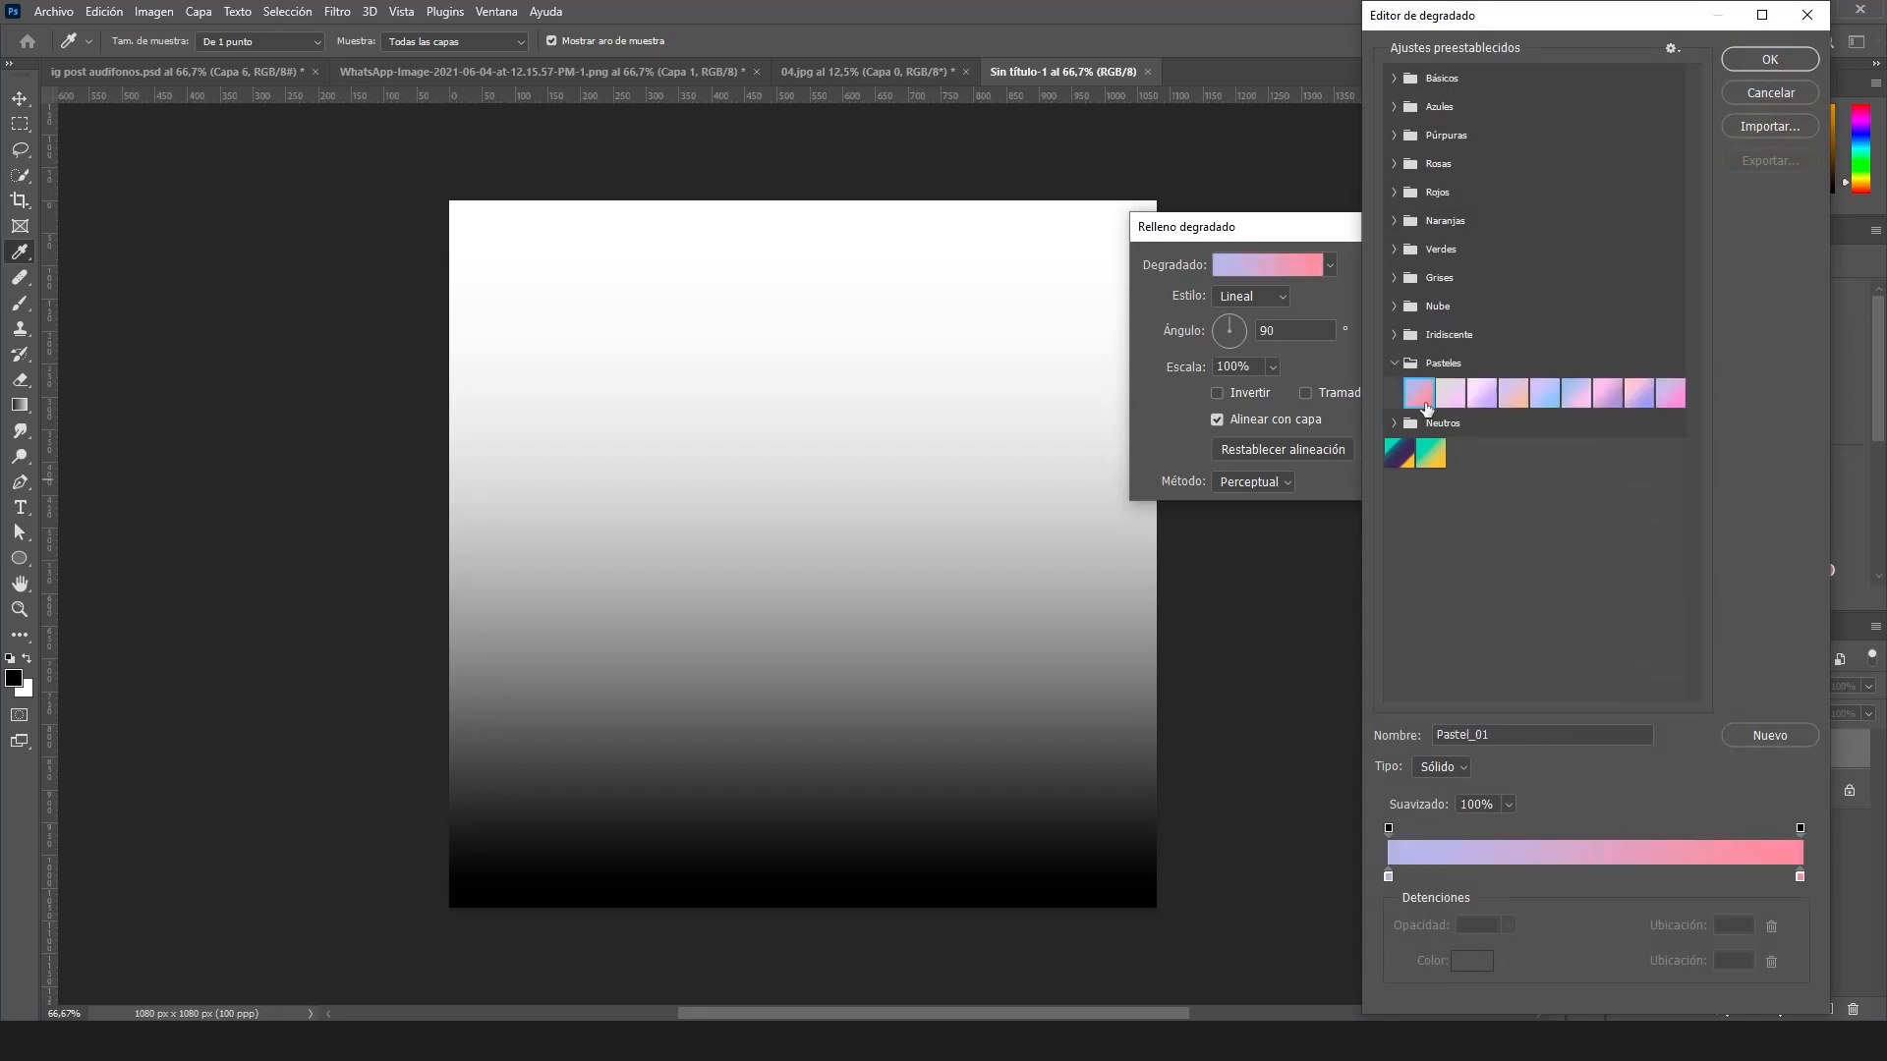
click(1647, 404)
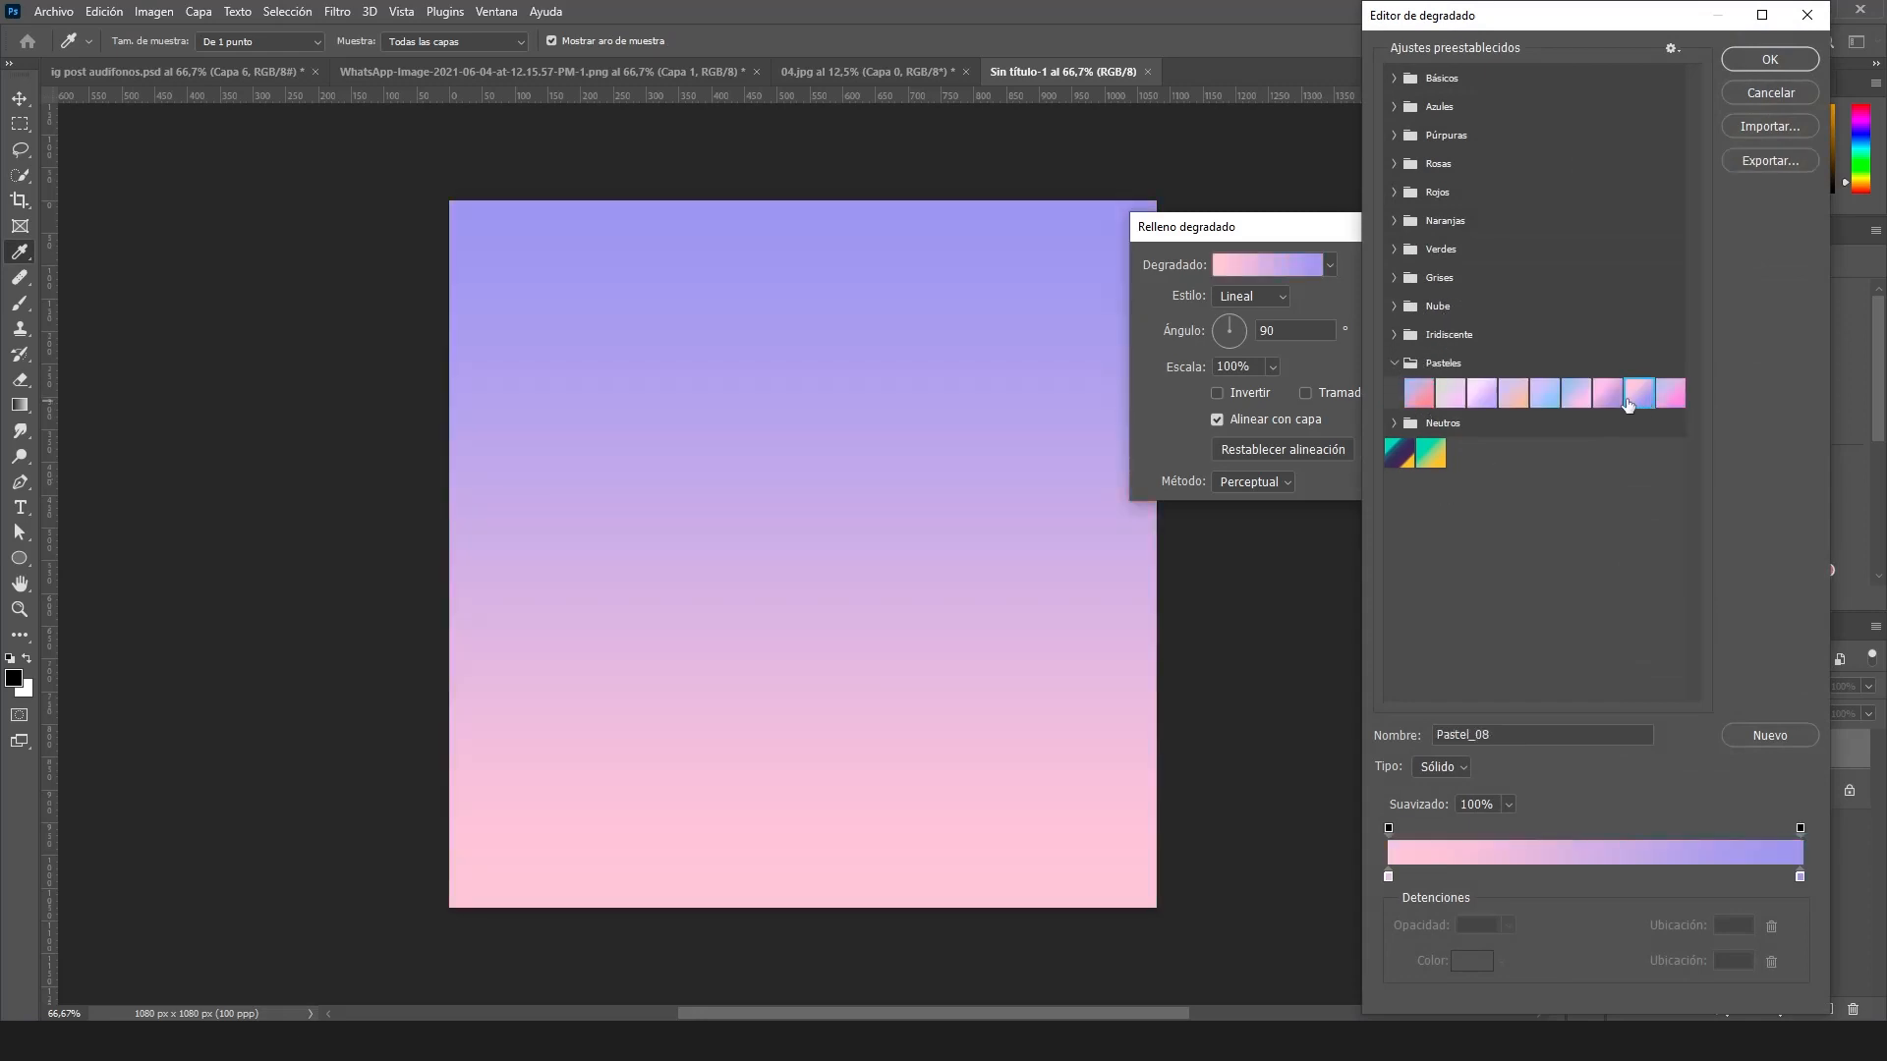
click(1419, 393)
- Change the gradient's starting colour stop to the blue 589ad8
click(1389, 876)
click(1472, 961)
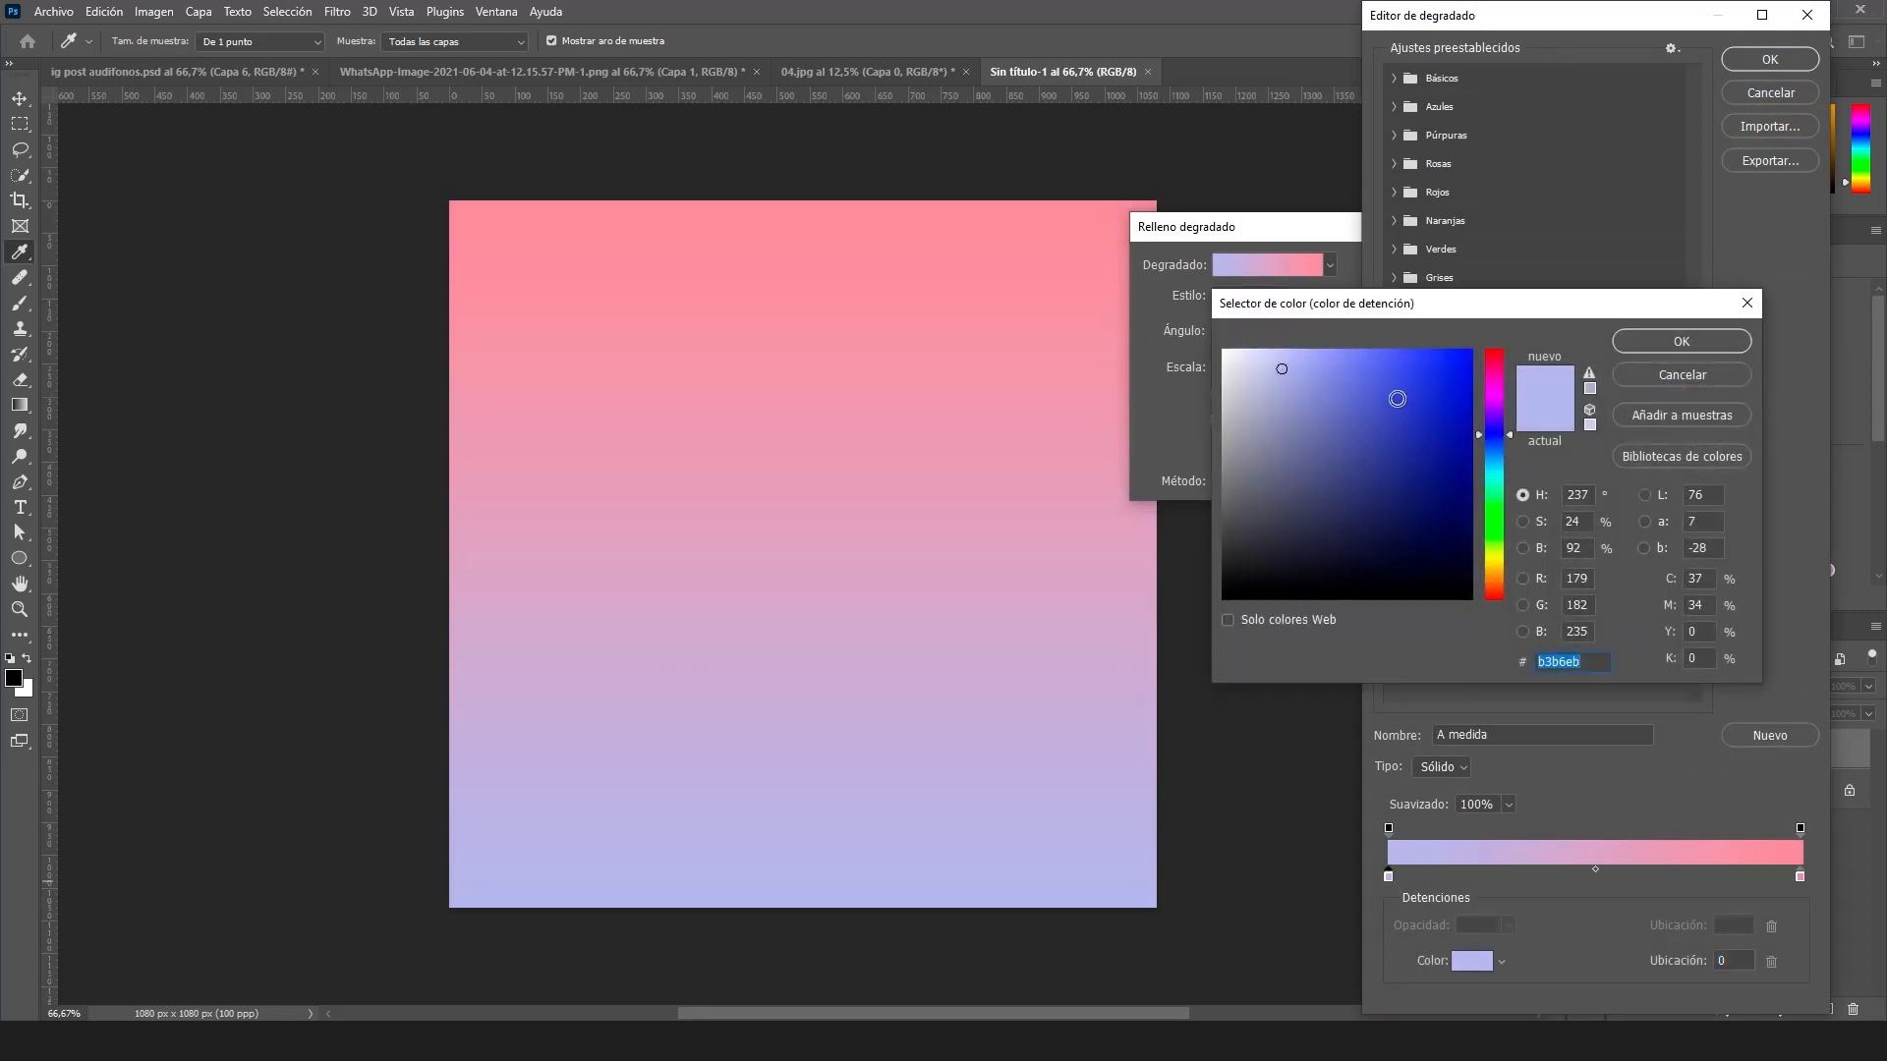
click(1340, 378)
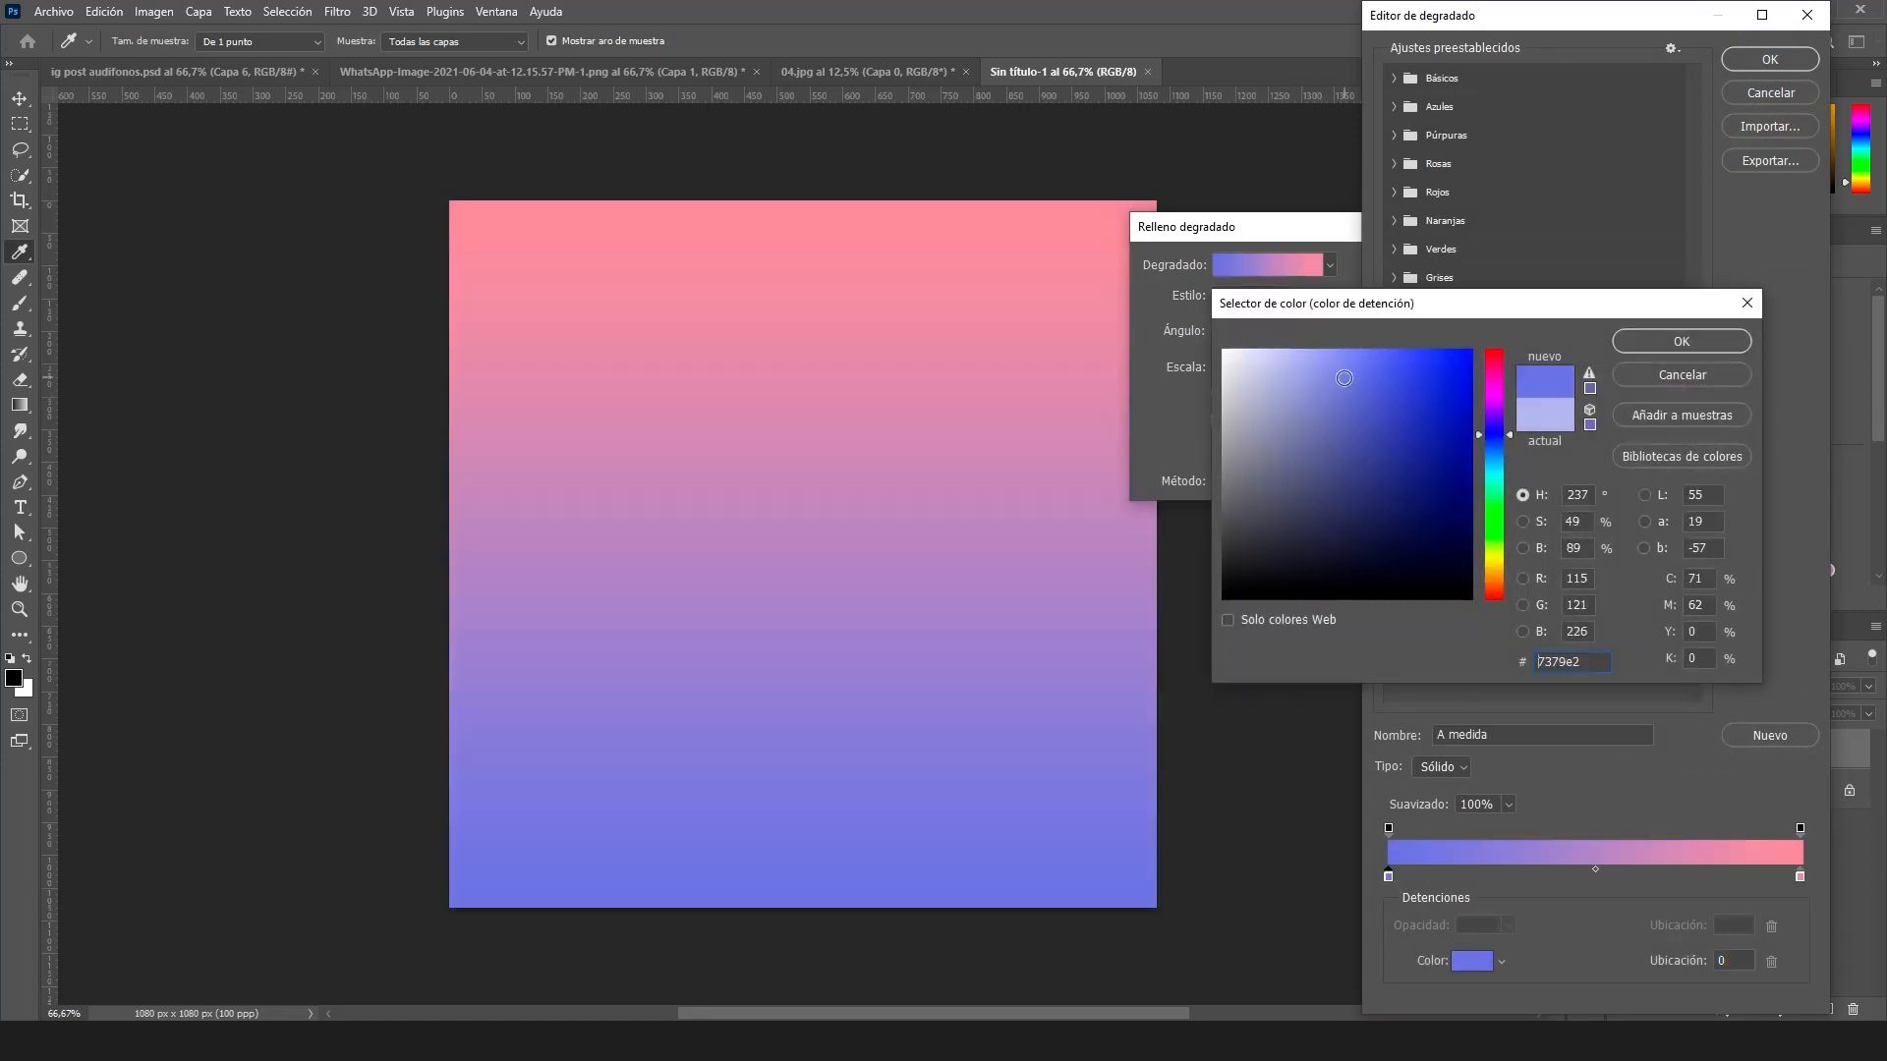
click(1500, 449)
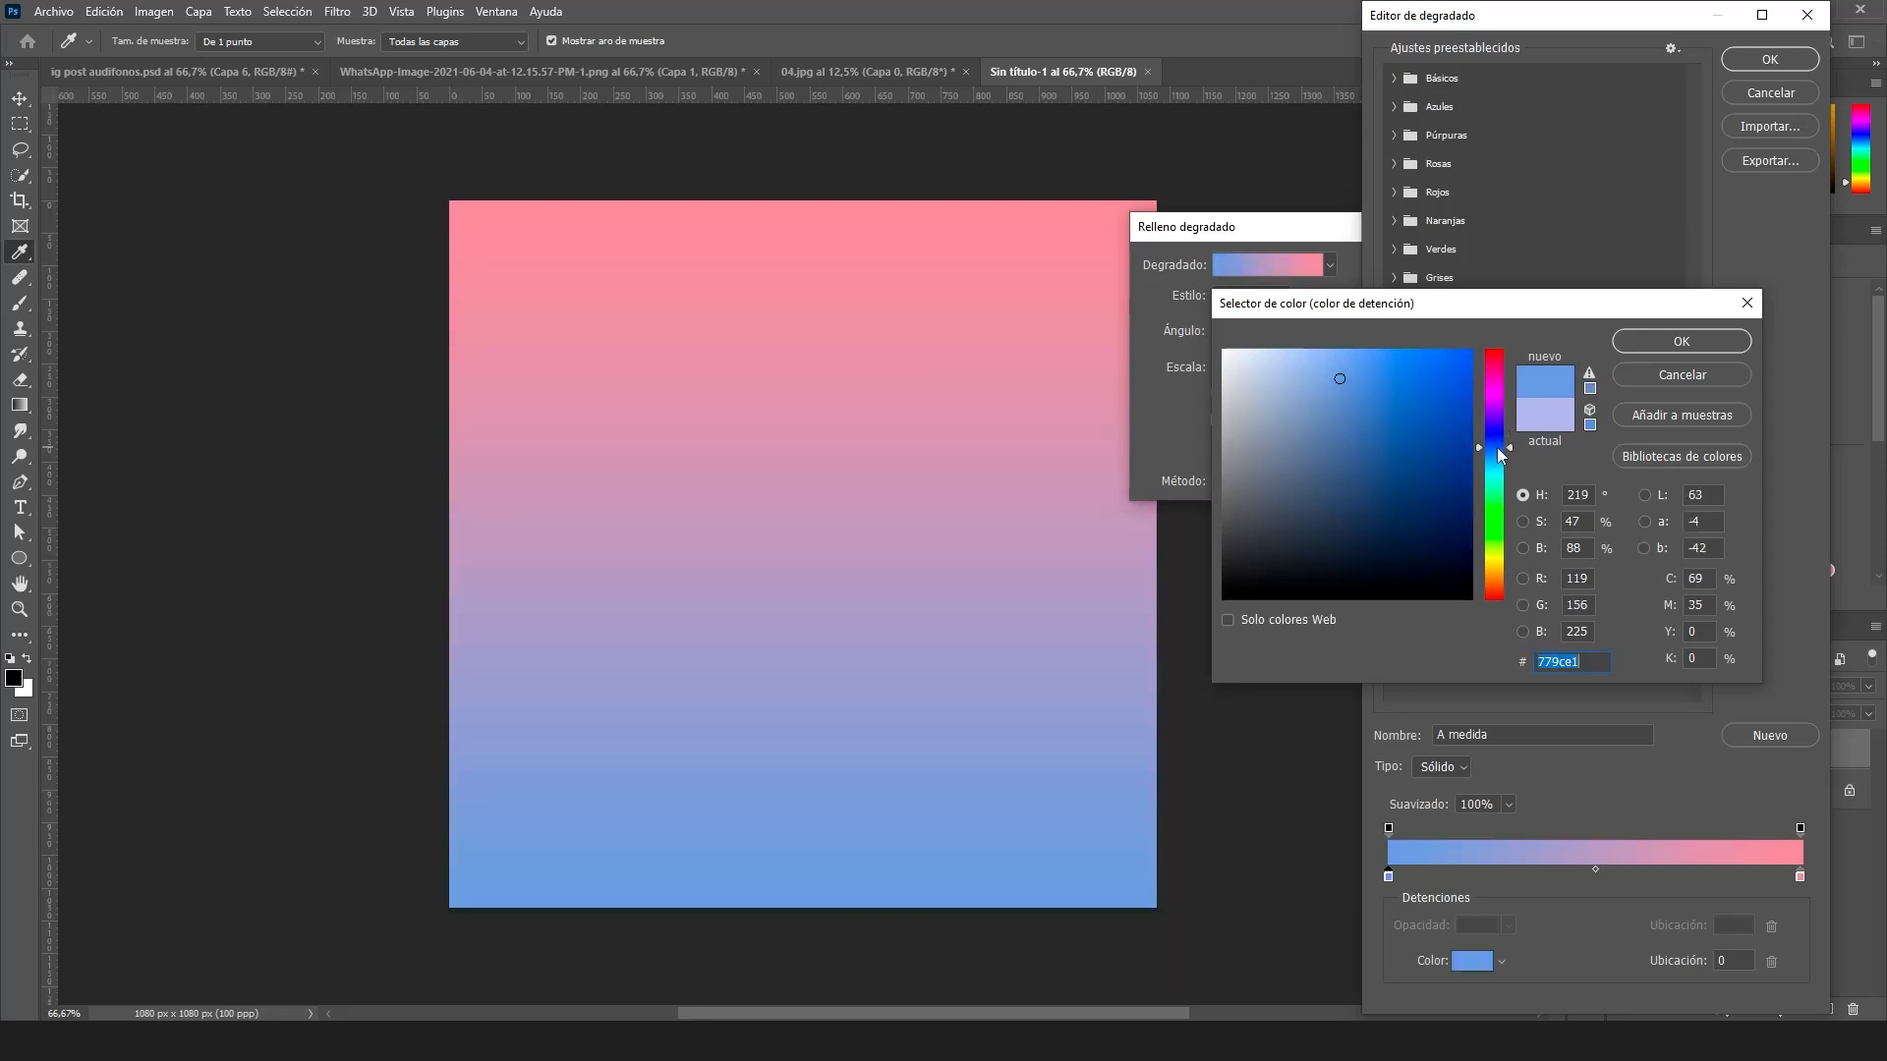
drag(1499, 448, 1499, 445)
click(1498, 456)
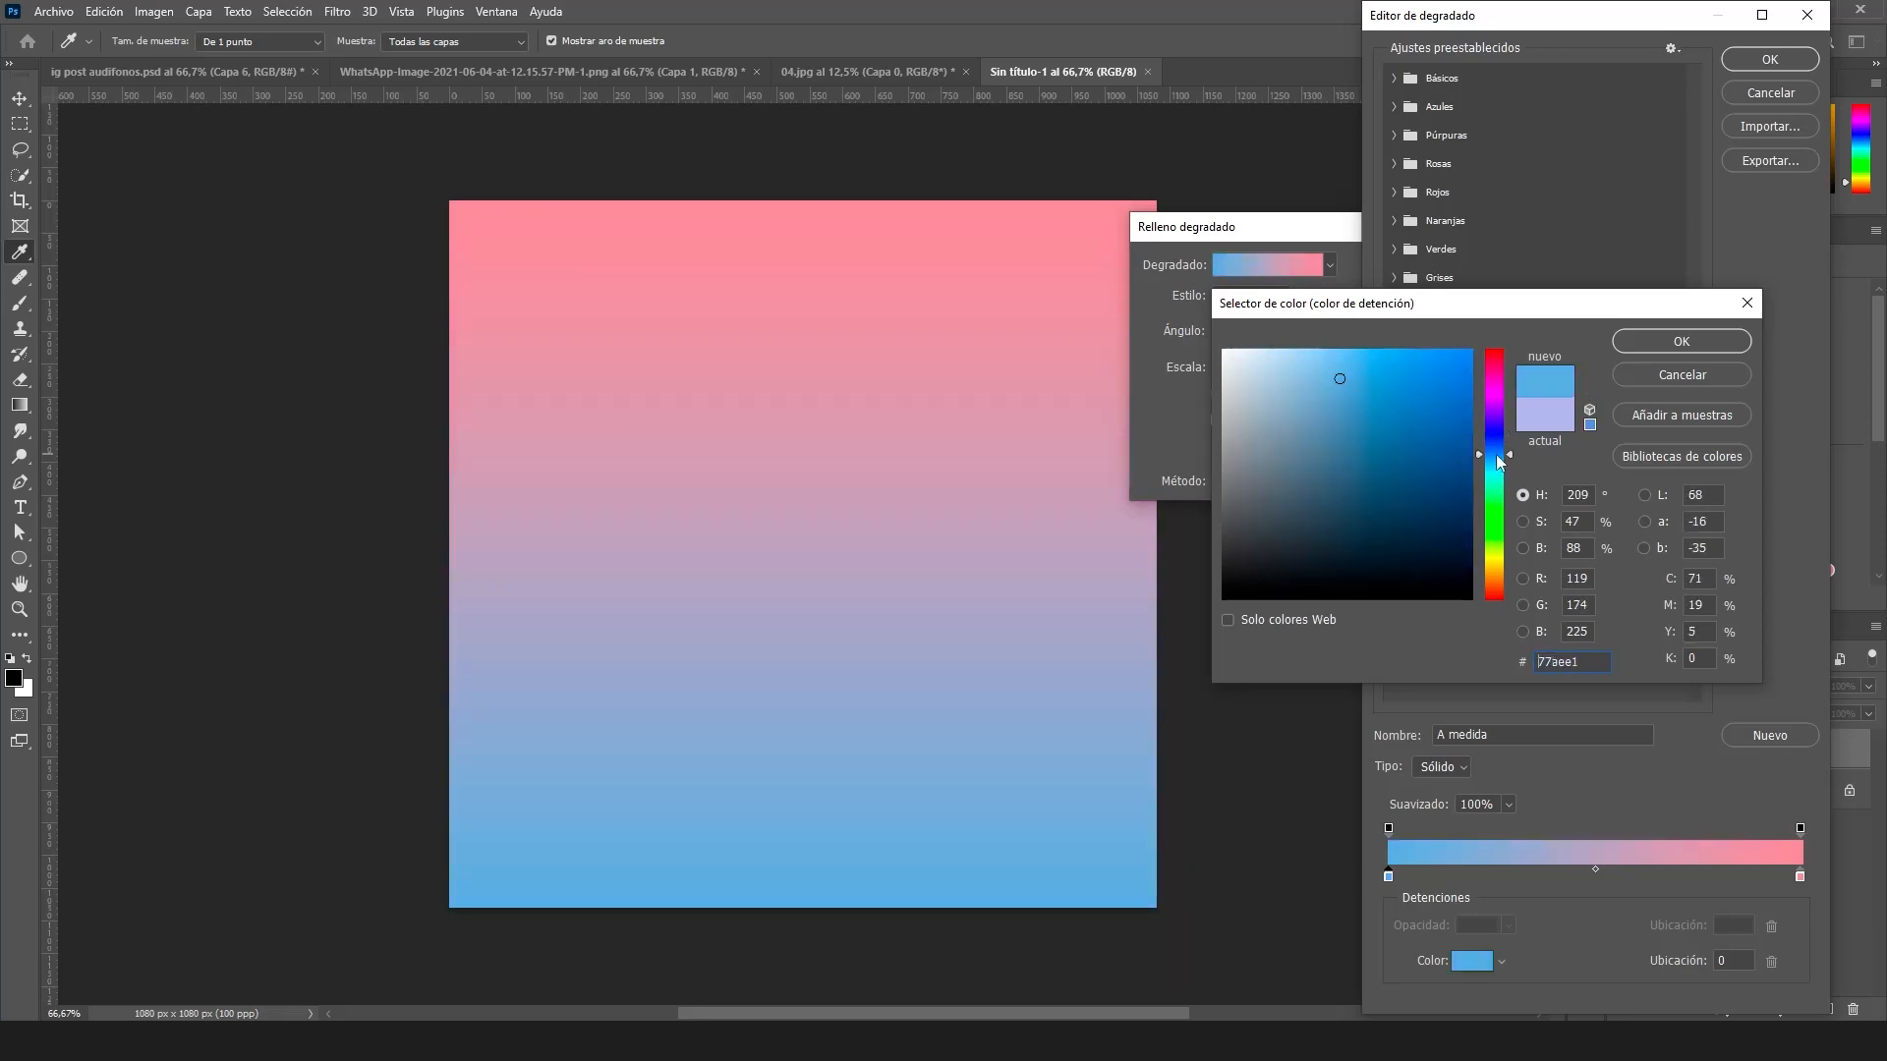
click(1371, 388)
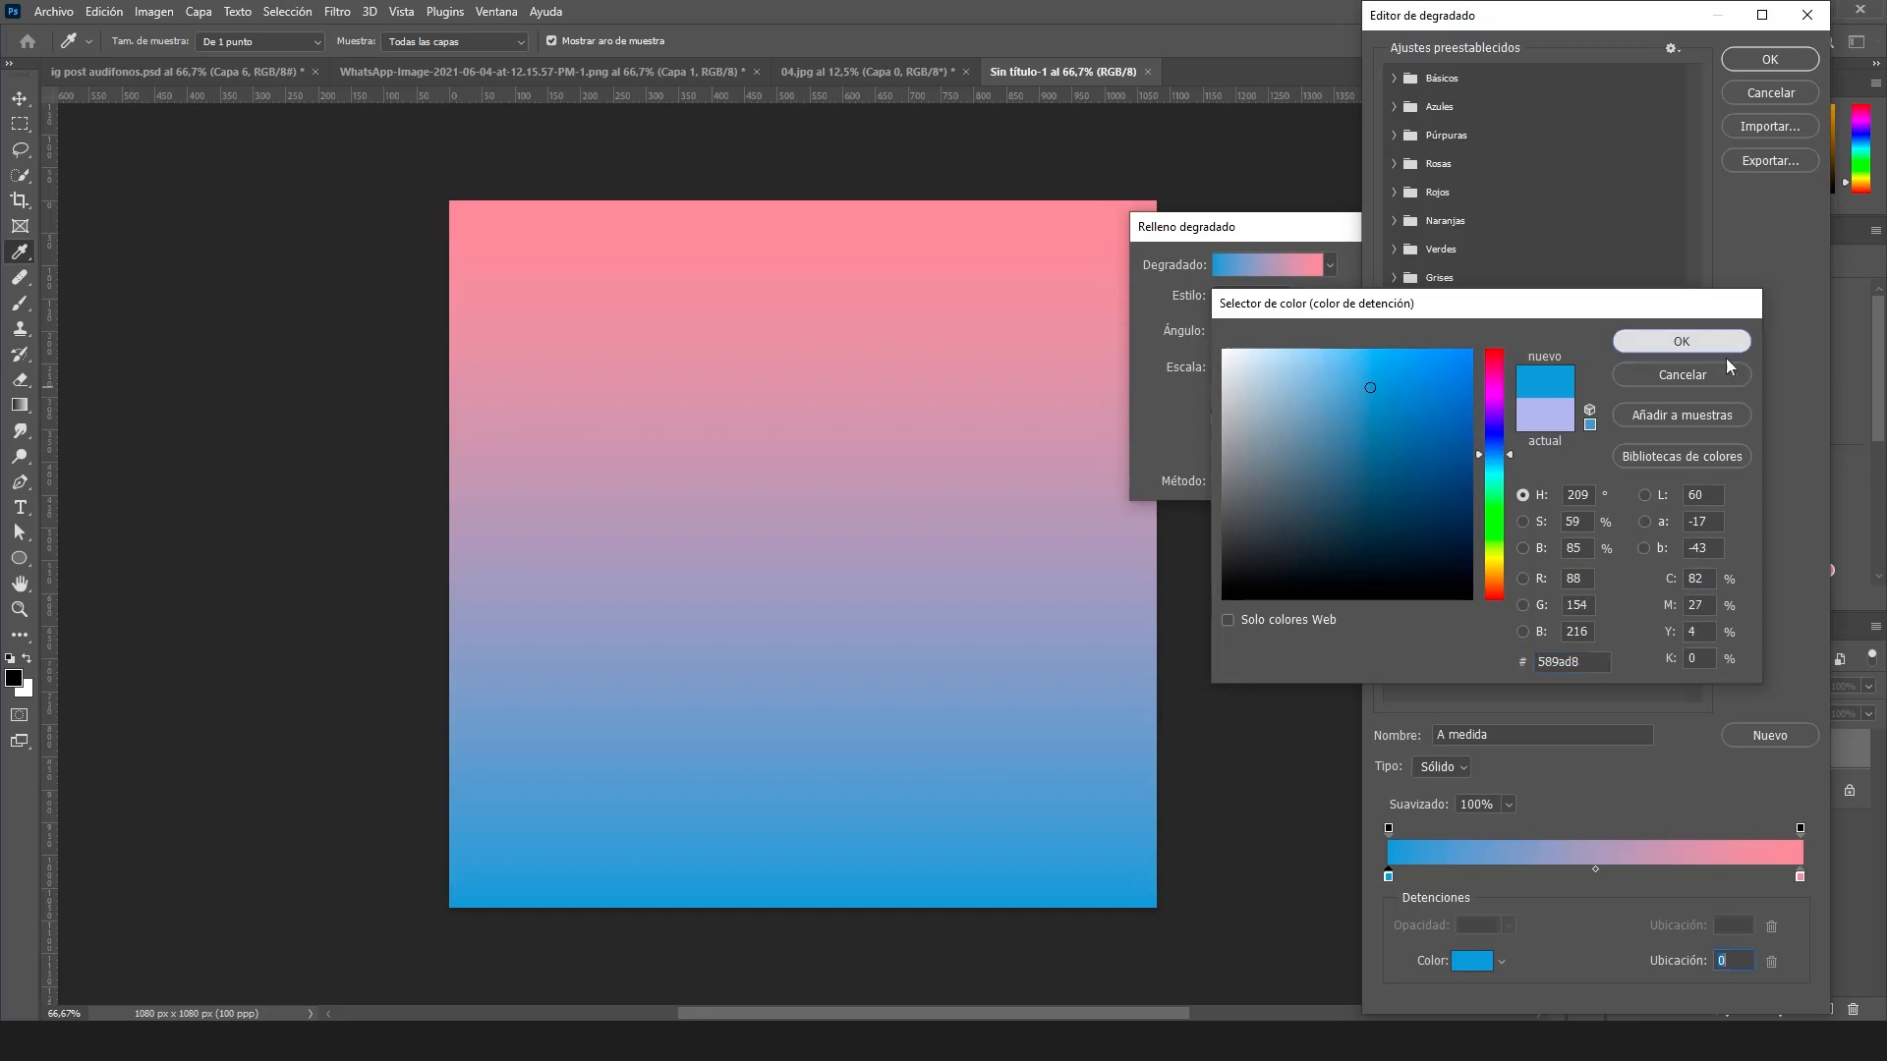
click(1681, 341)
- Change the gradient's end colour stop to the pink e769c2 and accept the edited gradient
drag(1801, 875, 1808, 878)
click(1482, 959)
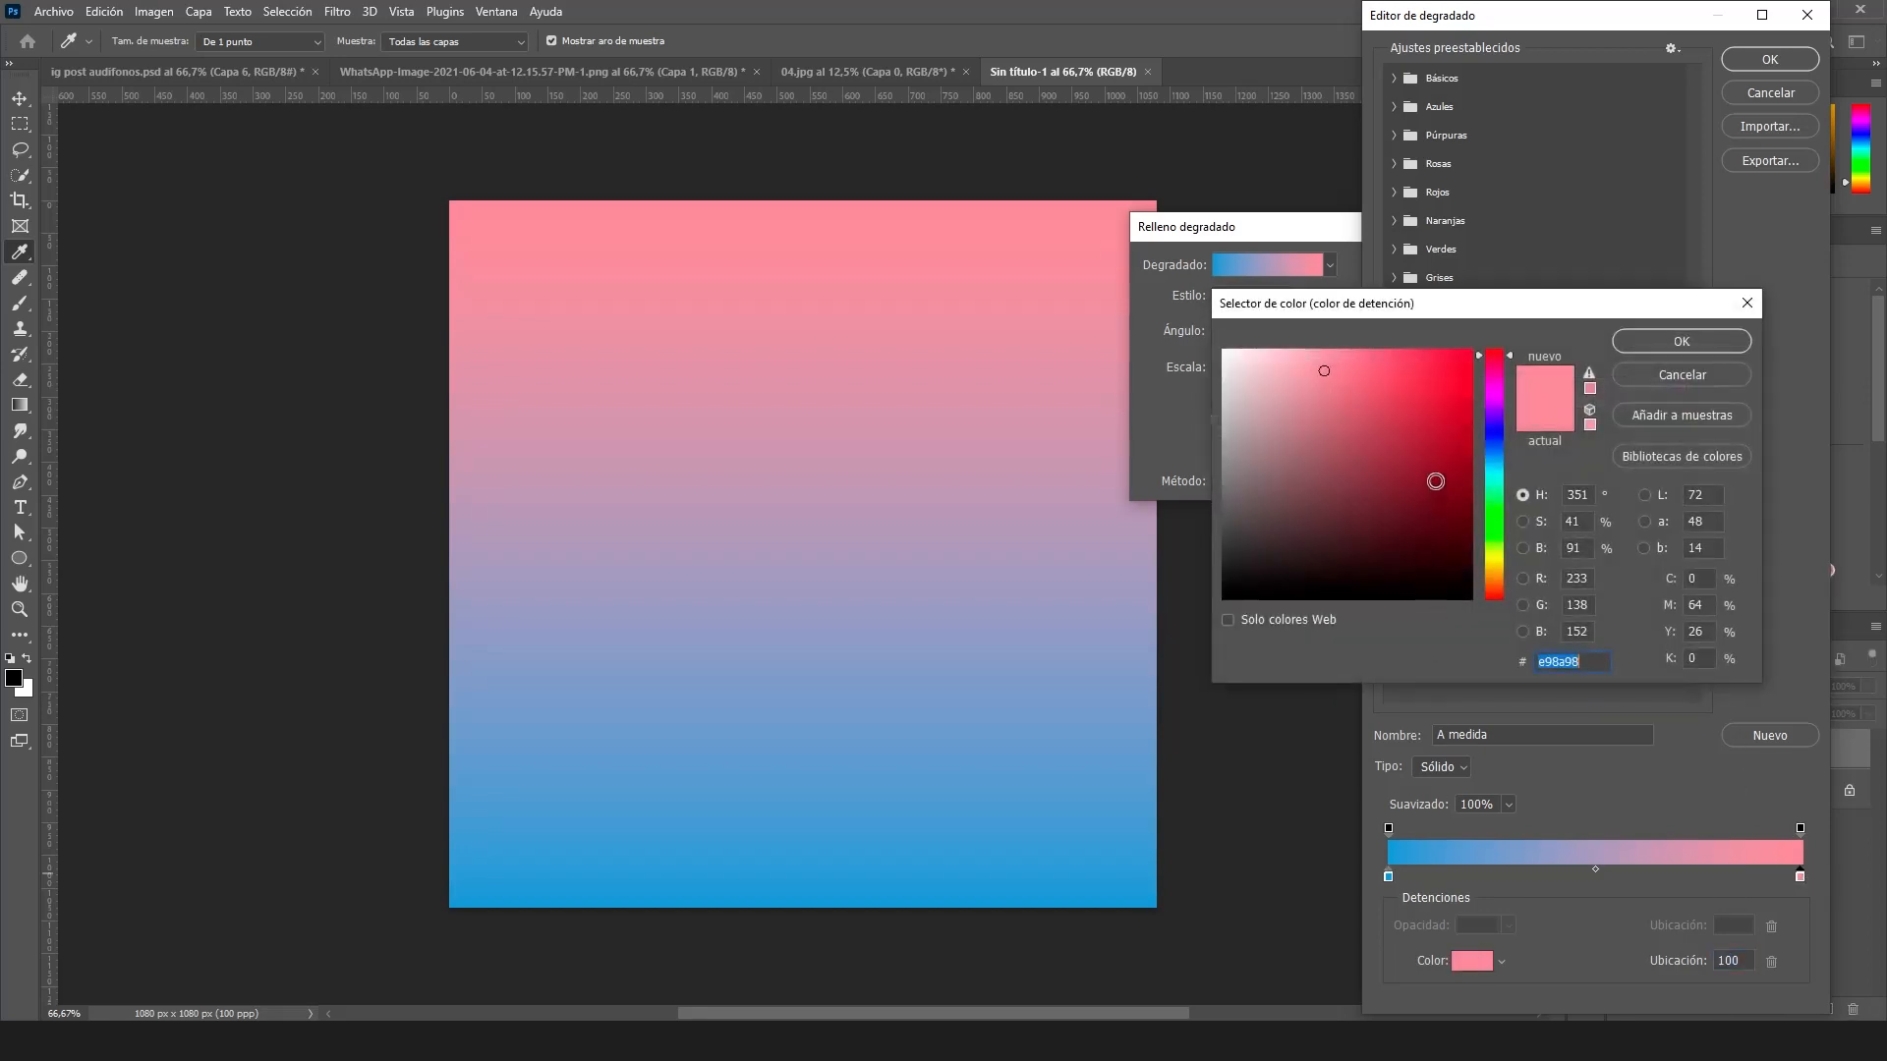
mouse_move(1494, 398)
mouse_down()
mouse_move(1494, 373)
mouse_move(1356, 392)
mouse_move(1358, 372)
mouse_up()
drag(1499, 372, 1496, 378)
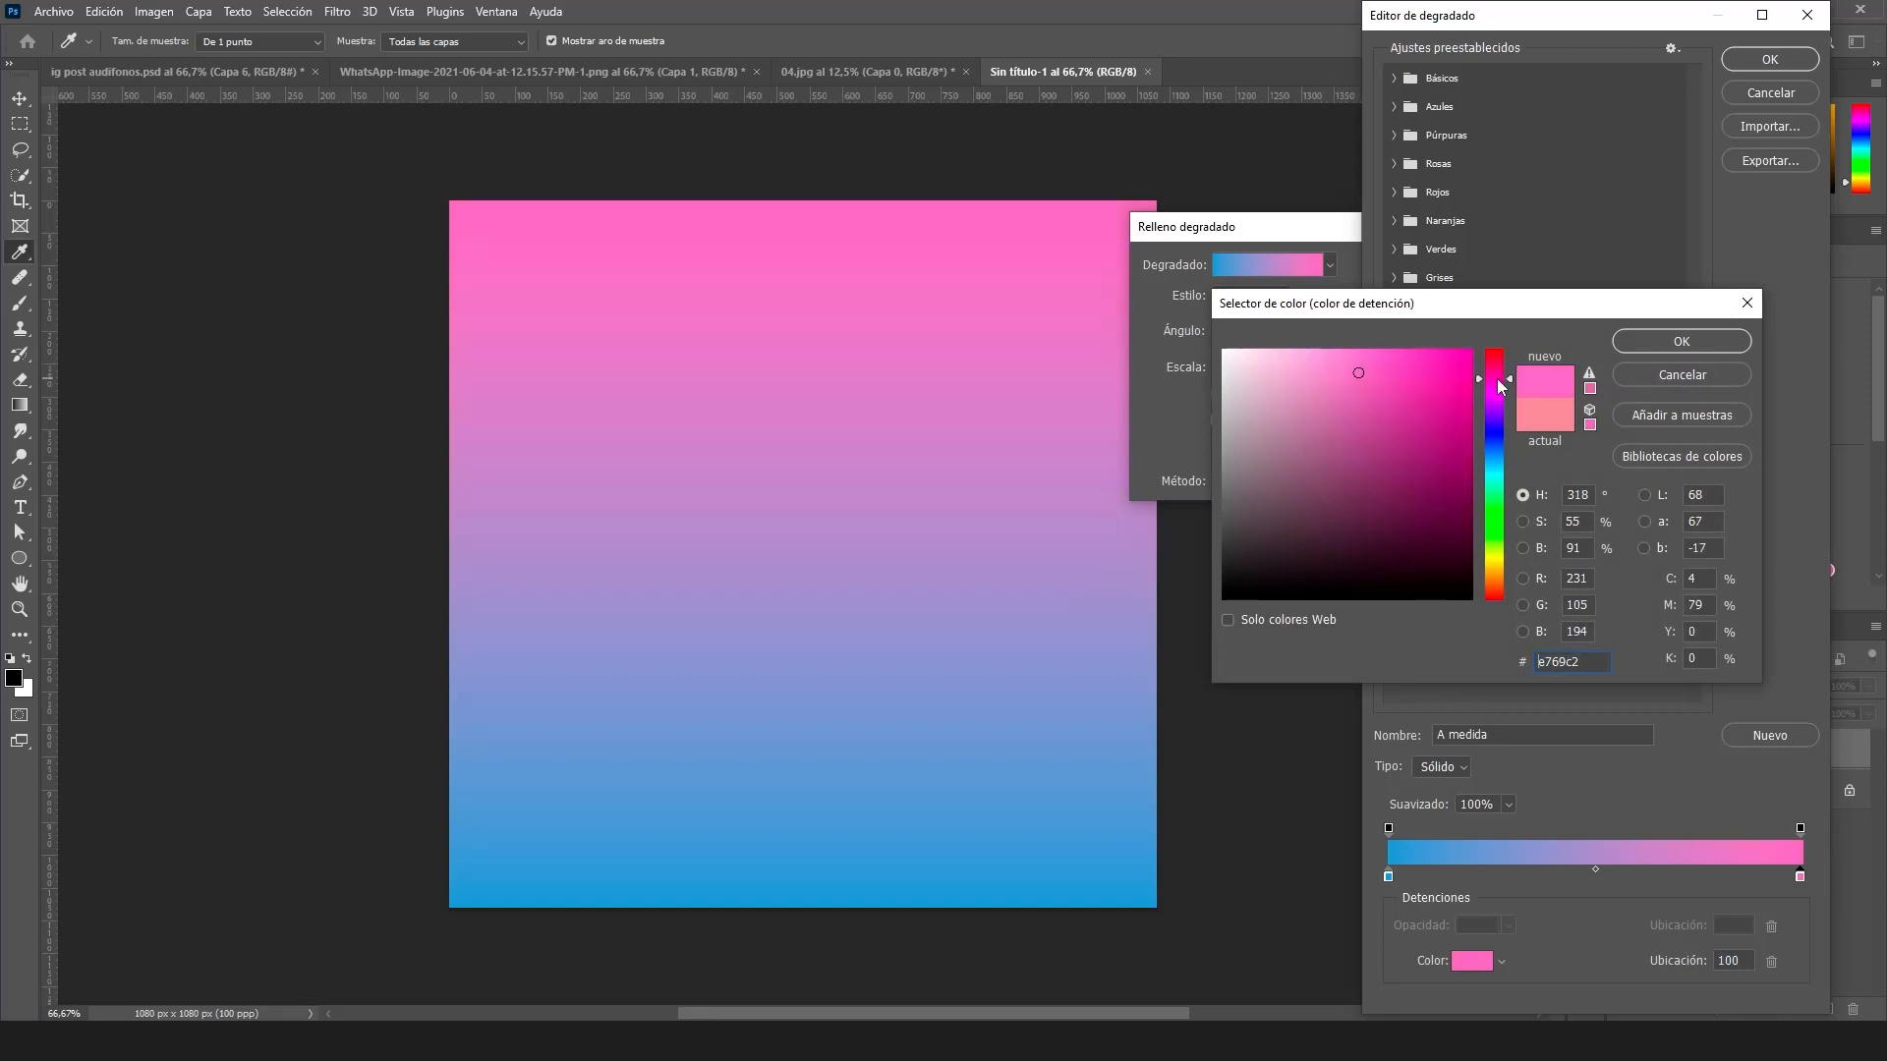
click(1714, 346)
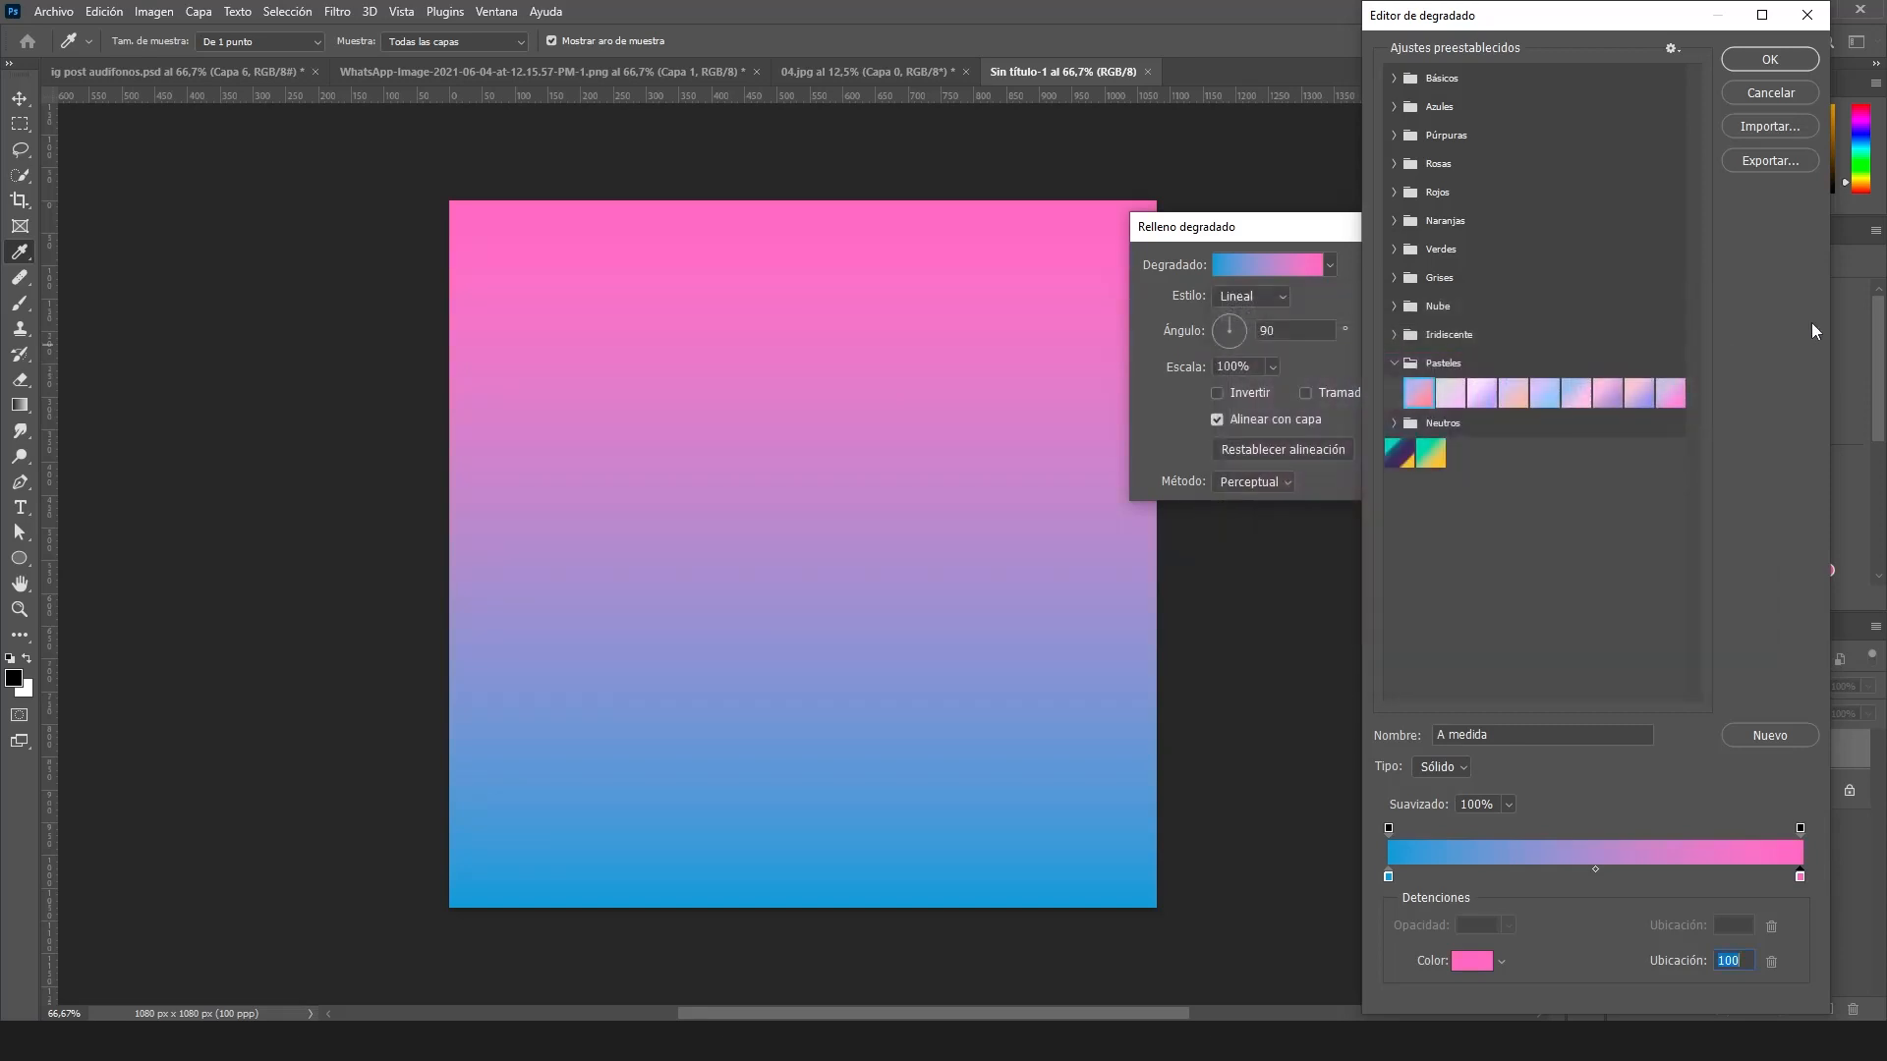
click(1787, 61)
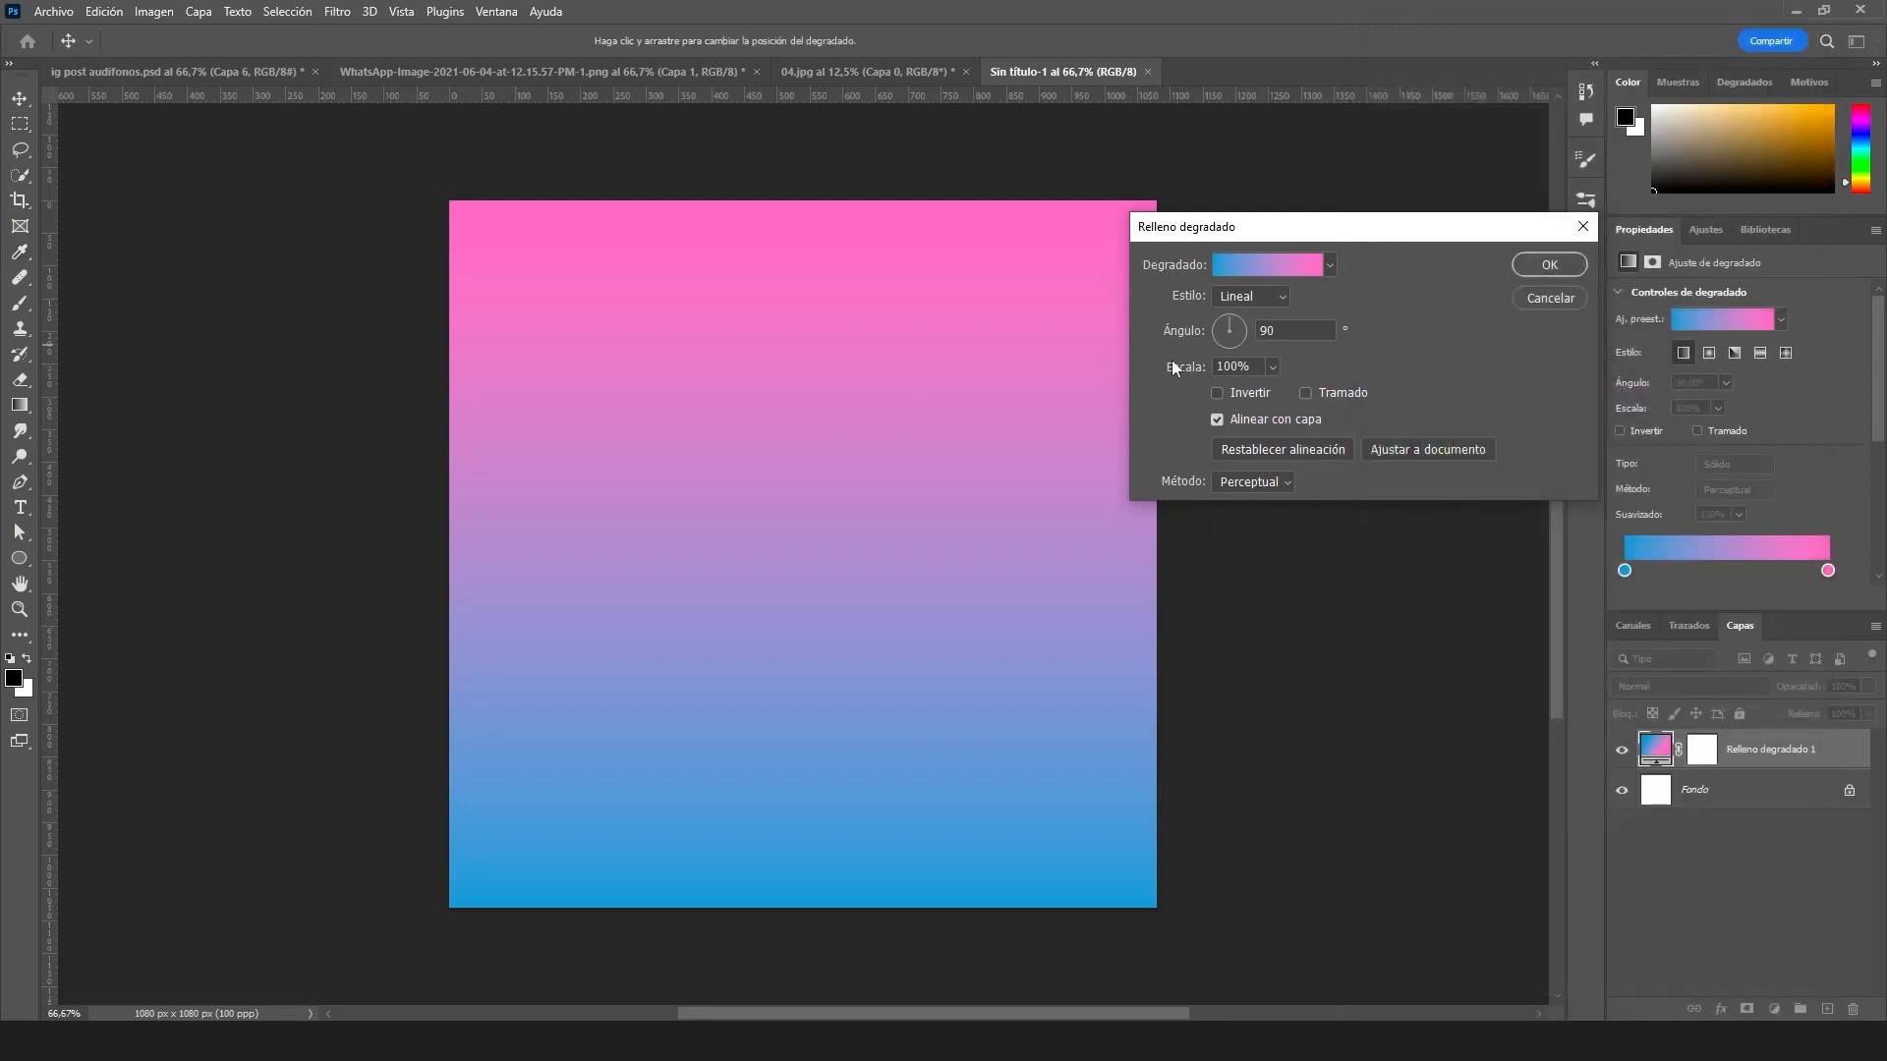
- Set the gradient fill's angle to -45° and apply it
drag(1241, 342, 1241, 342)
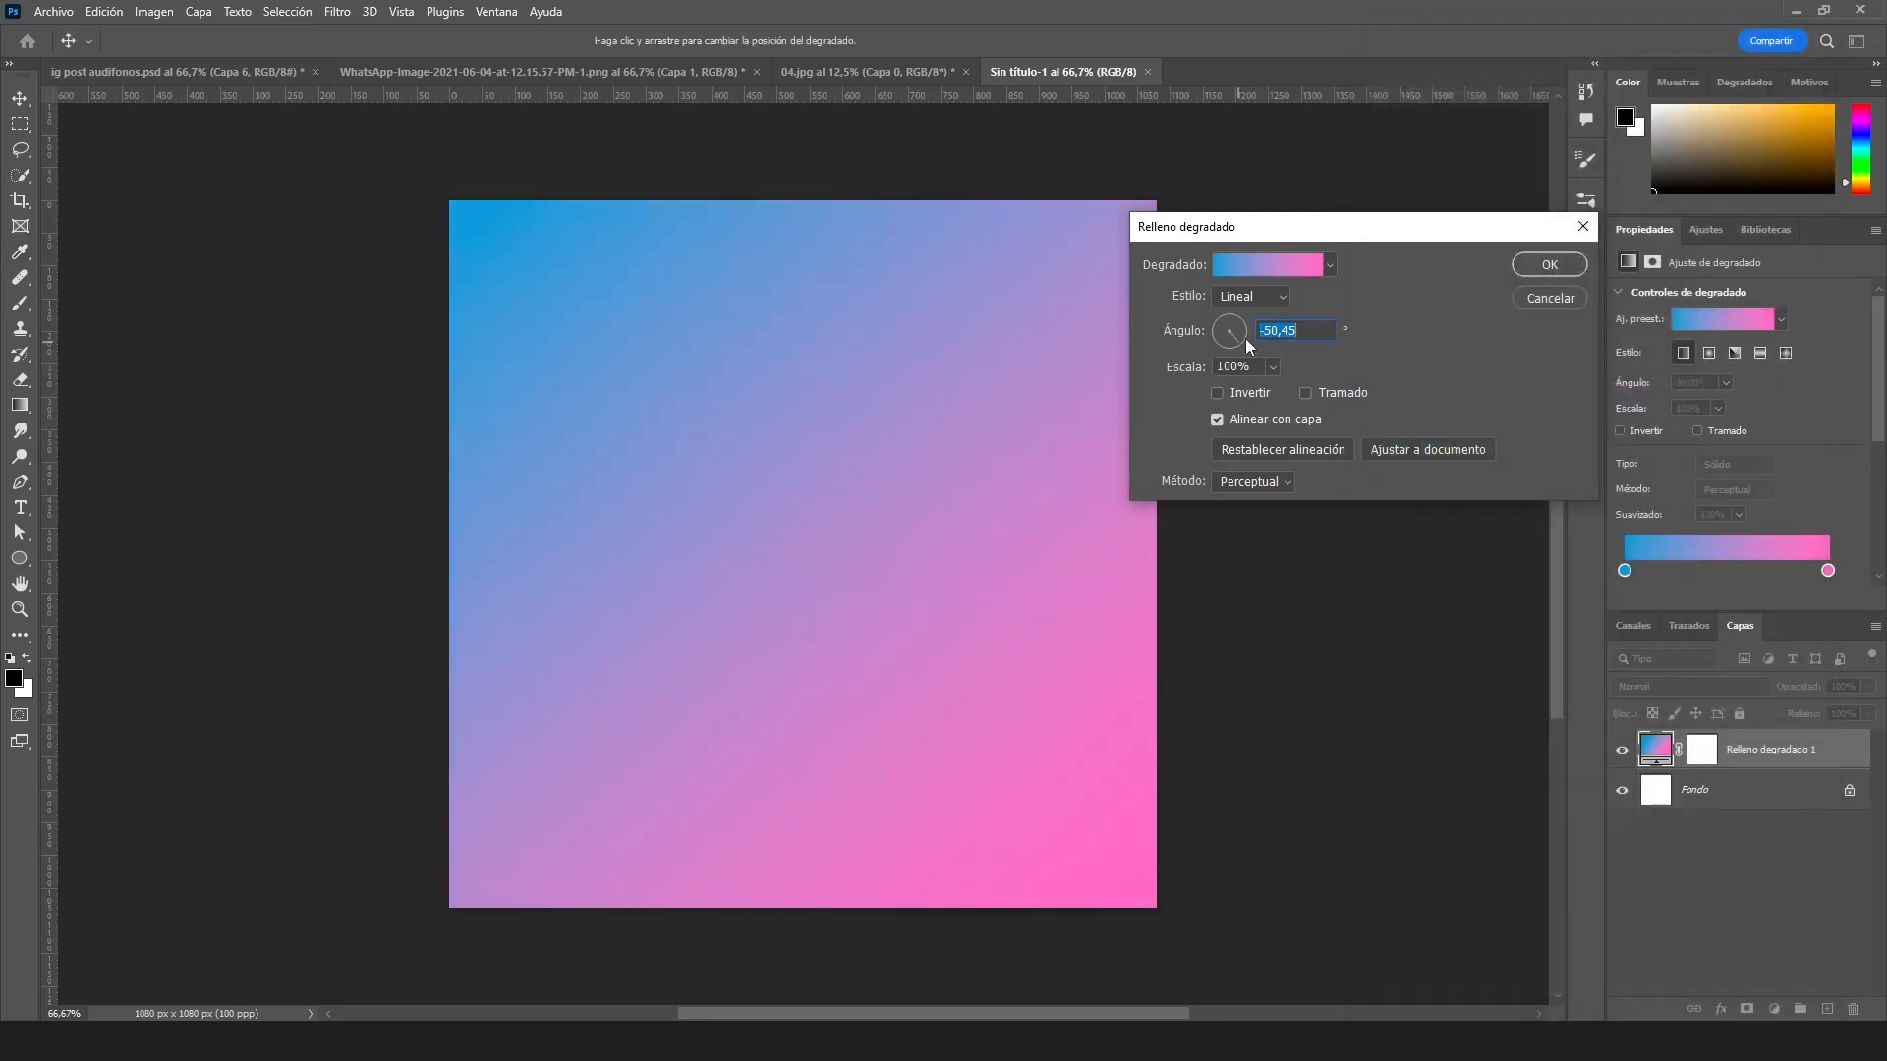
text(-45)
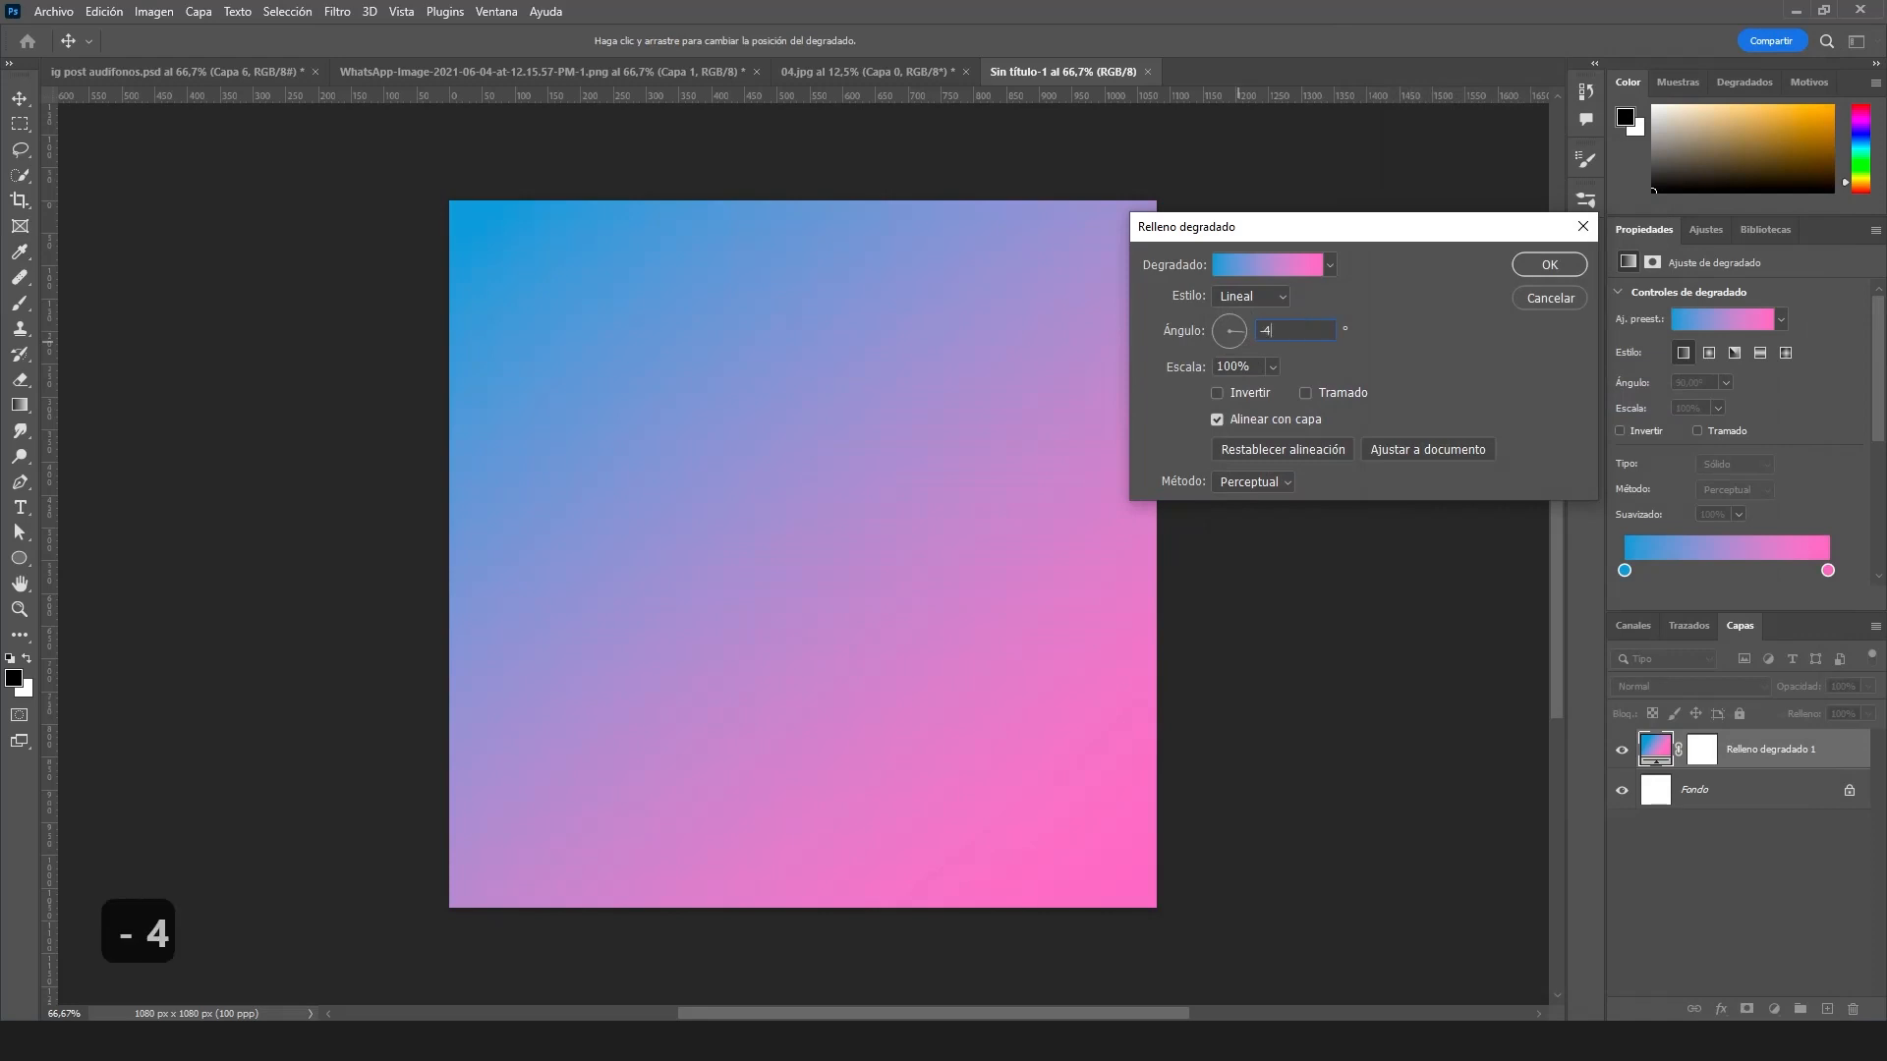
click(1557, 269)
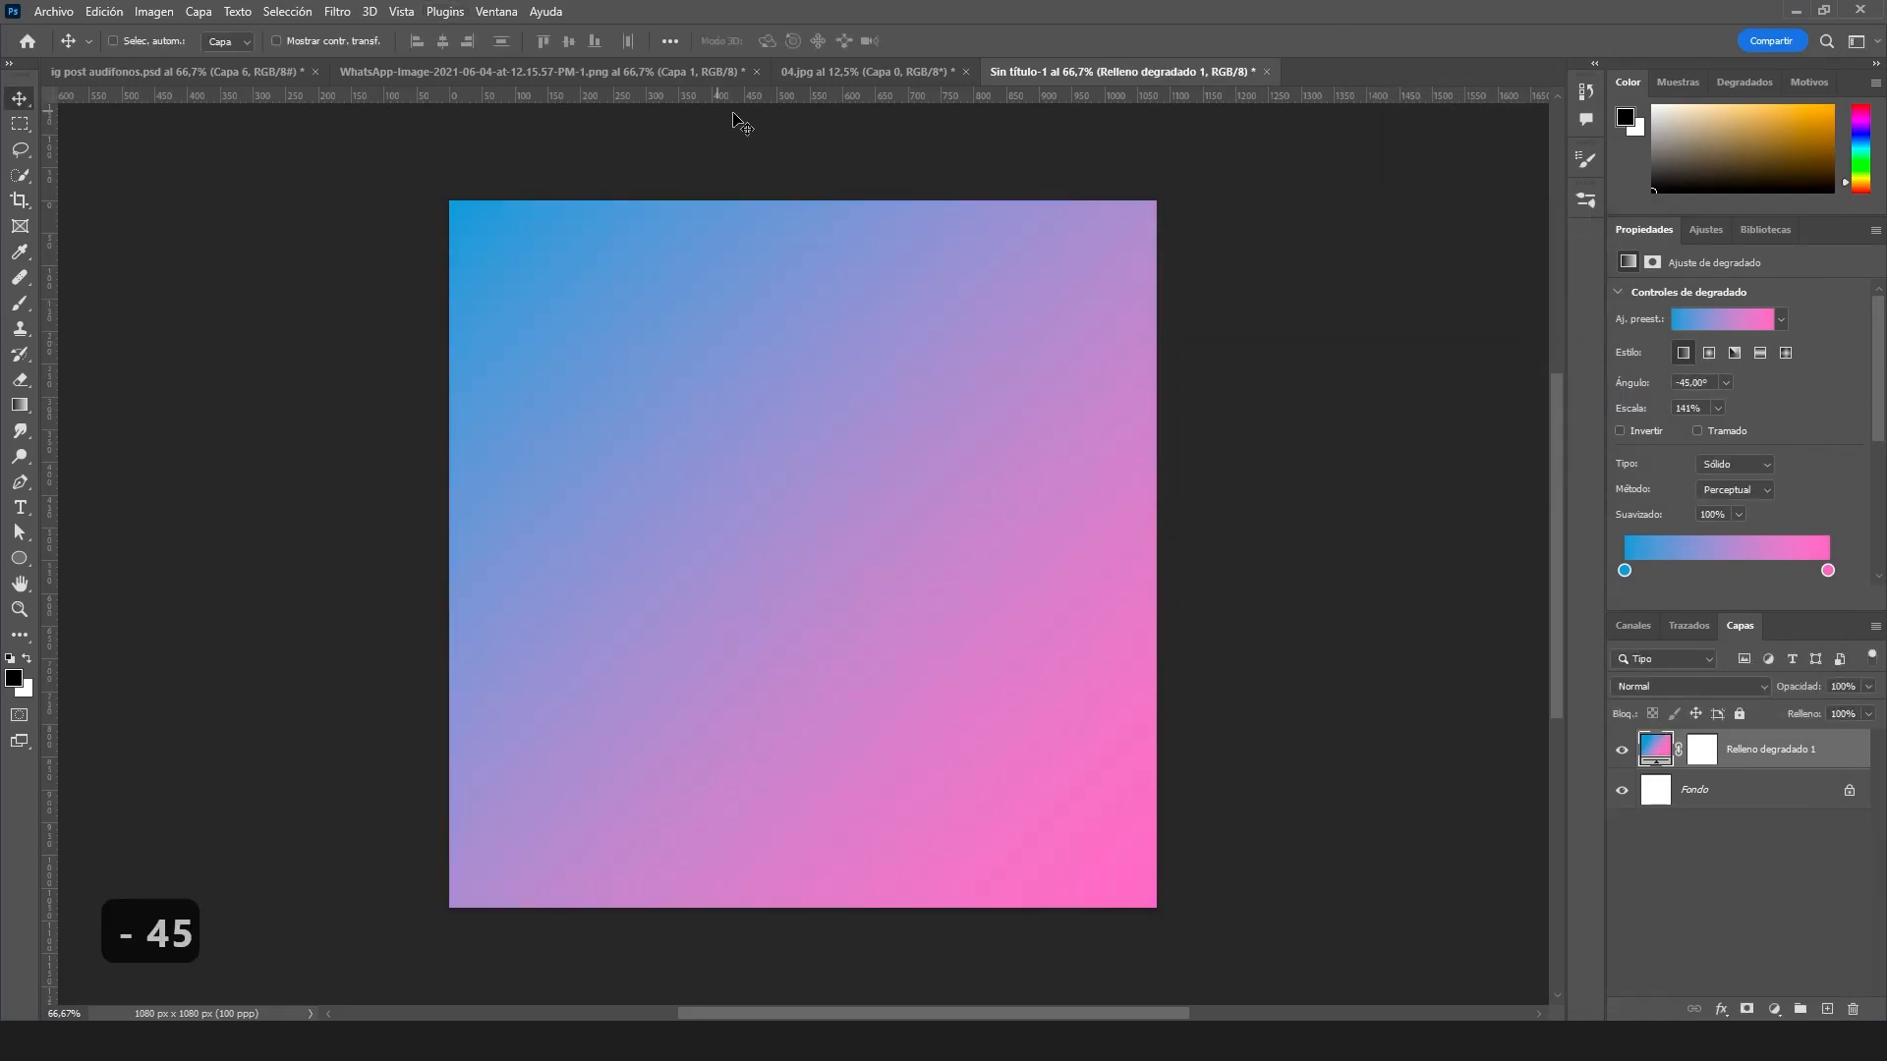
- Bring the liquid texture from 04.jpg into the Sin título-1 document, converting its colours to keep their appearance
click(841, 72)
drag(834, 479, 847, 403)
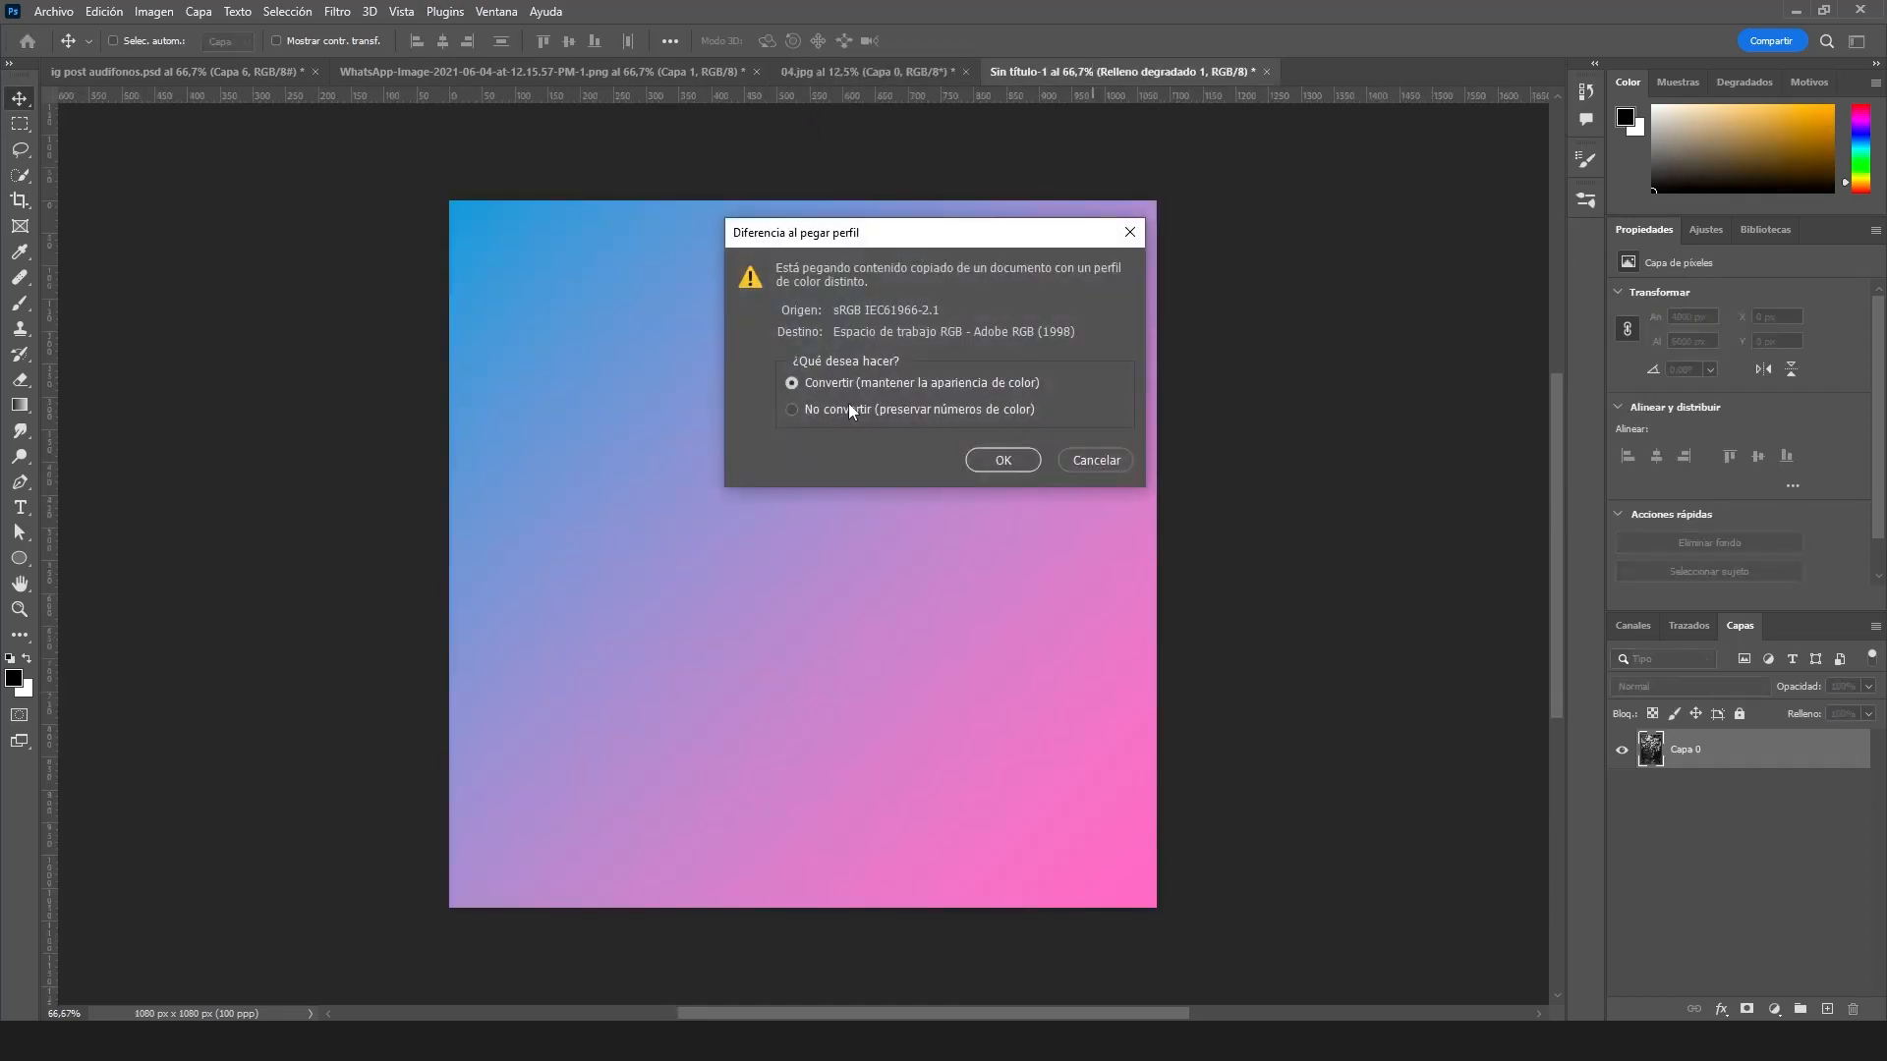
click(1004, 459)
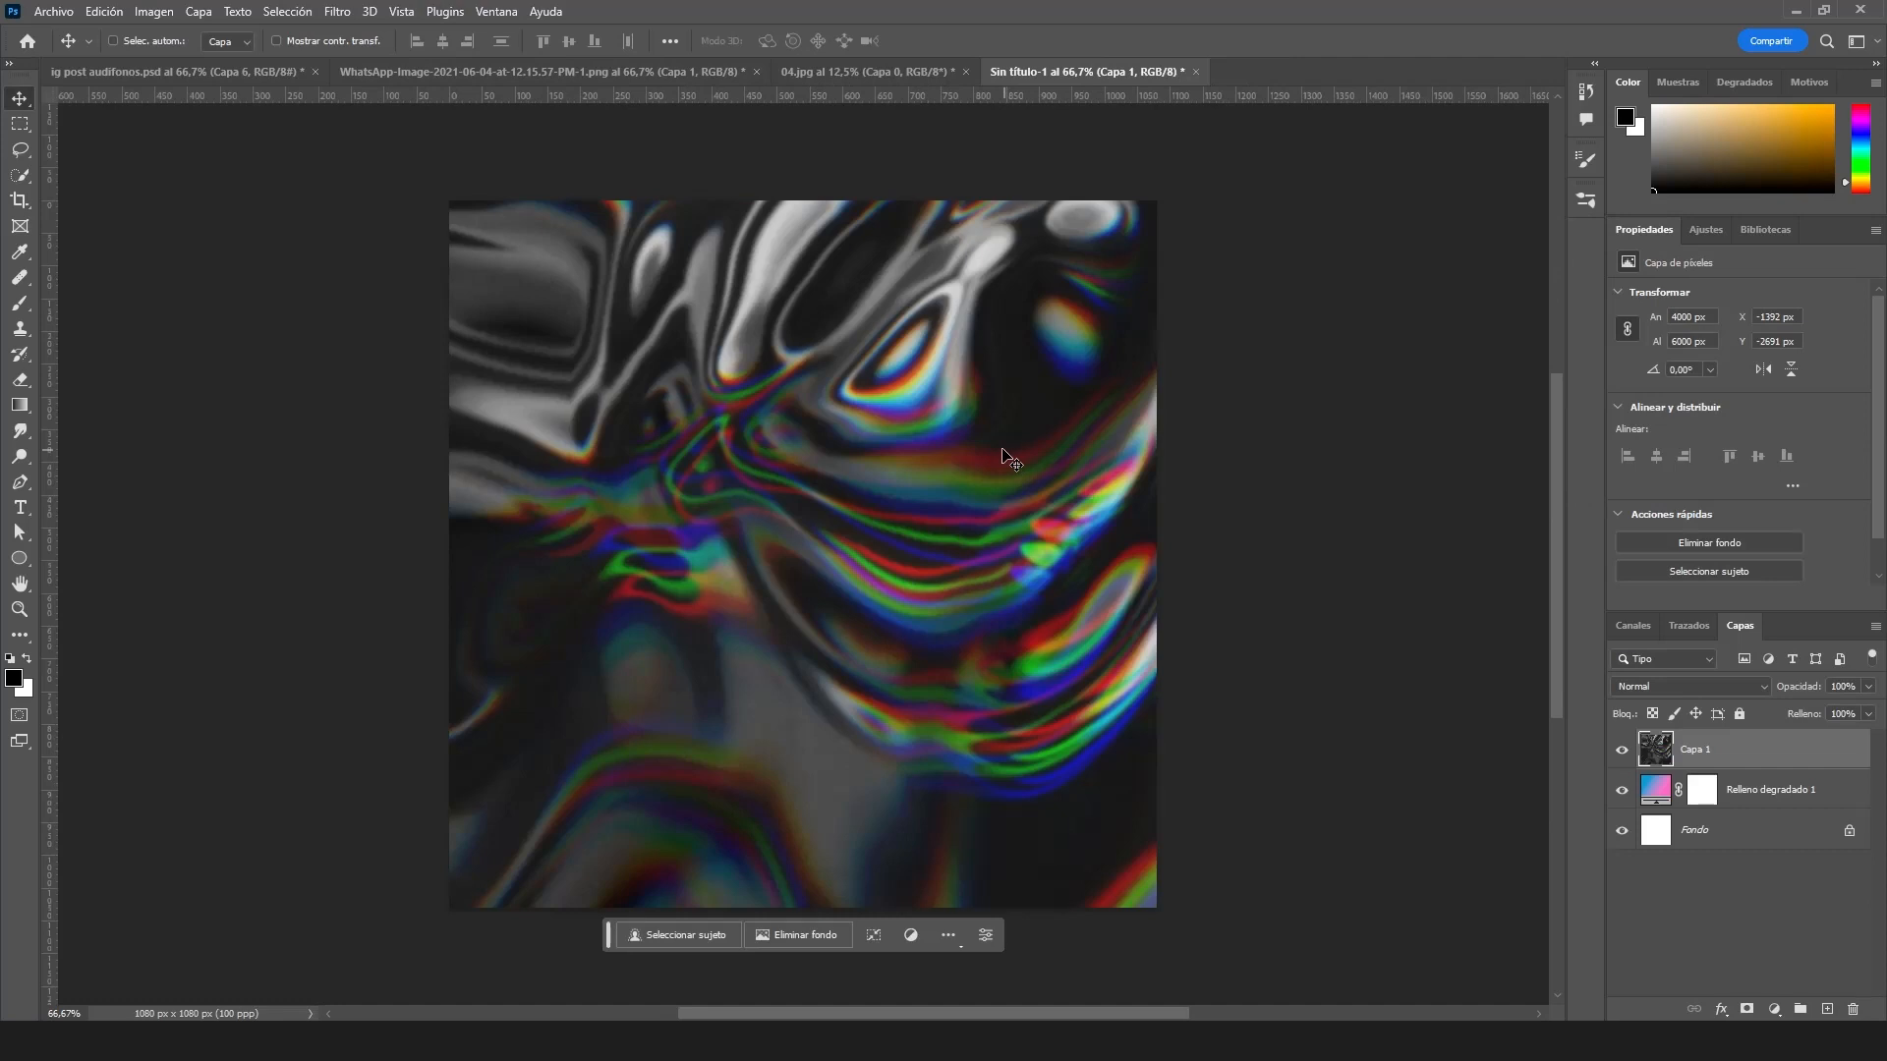
- Scale the texture layer down to about 40% and position it so it covers the whole canvas
scroll(928, 484, down, 4)
key(ctrl+t)
scroll(930, 483, down, 3)
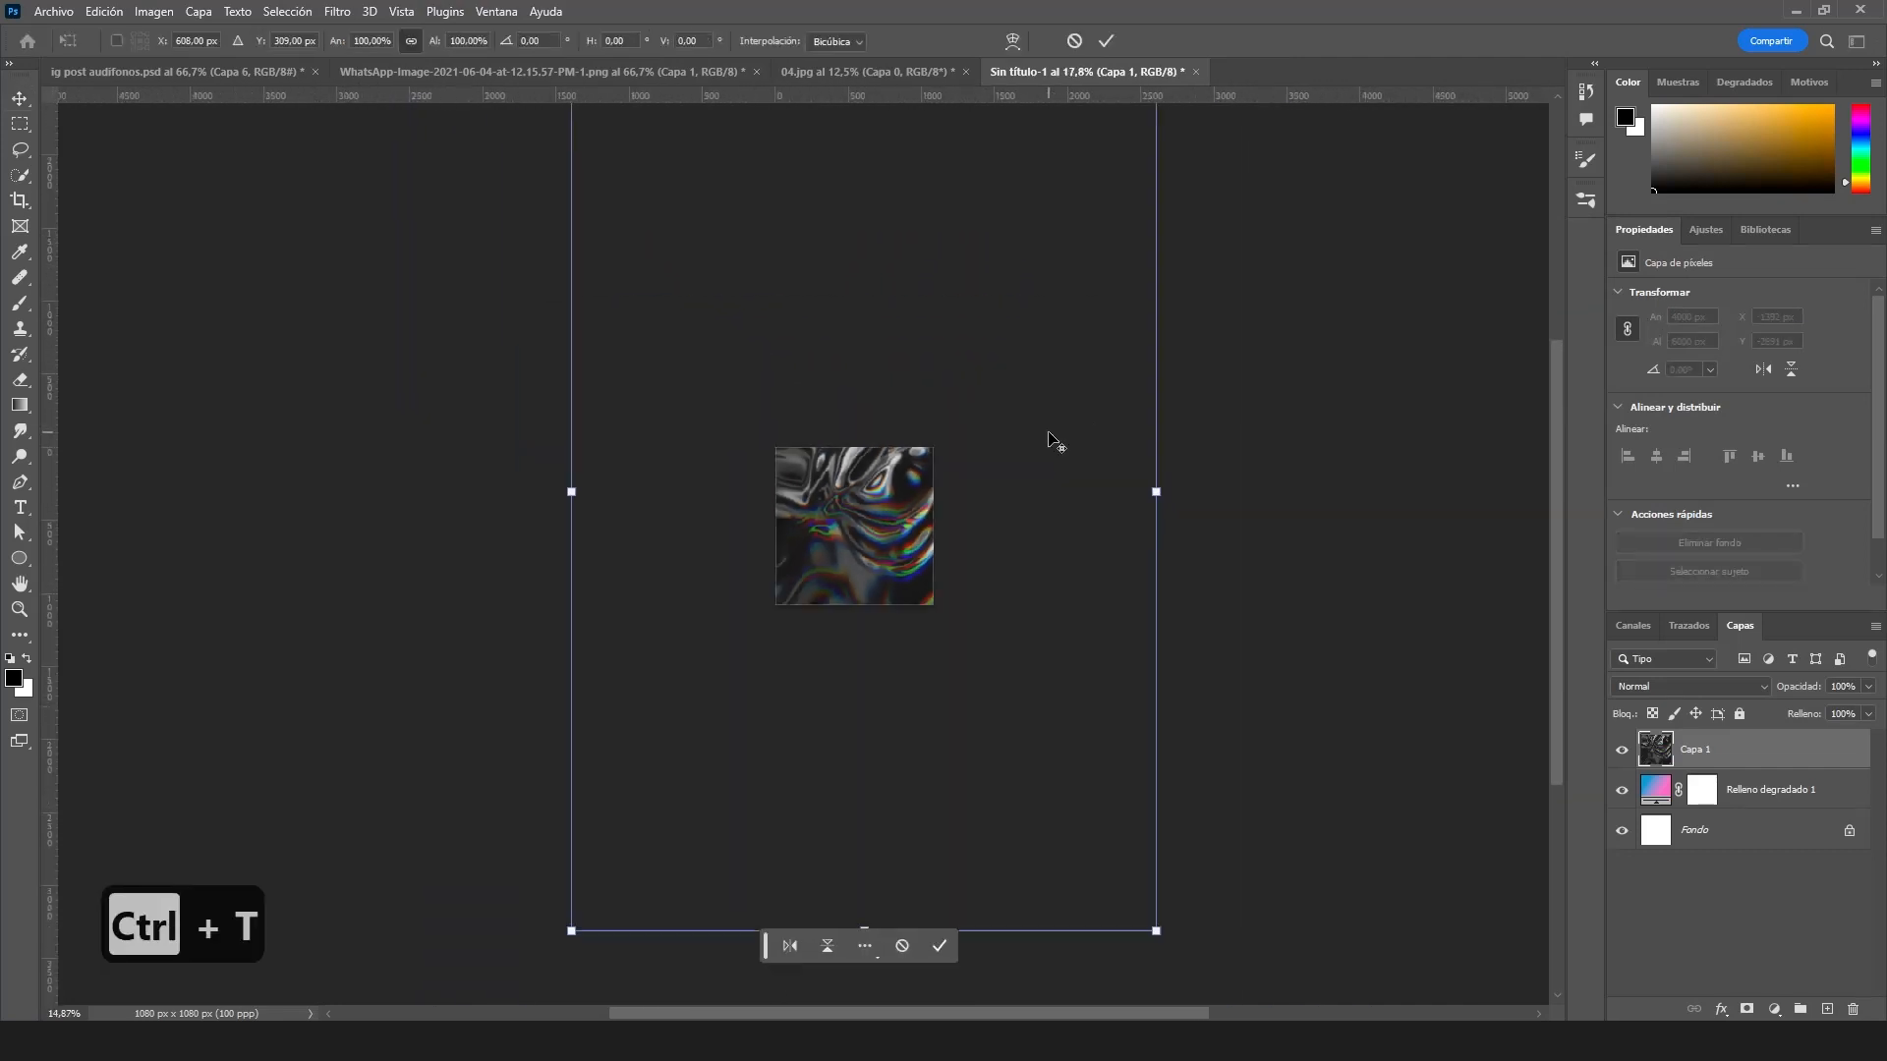
drag(1117, 904, 1057, 594)
scroll(875, 534, up, 1)
scroll(874, 534, up, 1)
drag(874, 535, 843, 651)
scroll(782, 614, up, 2)
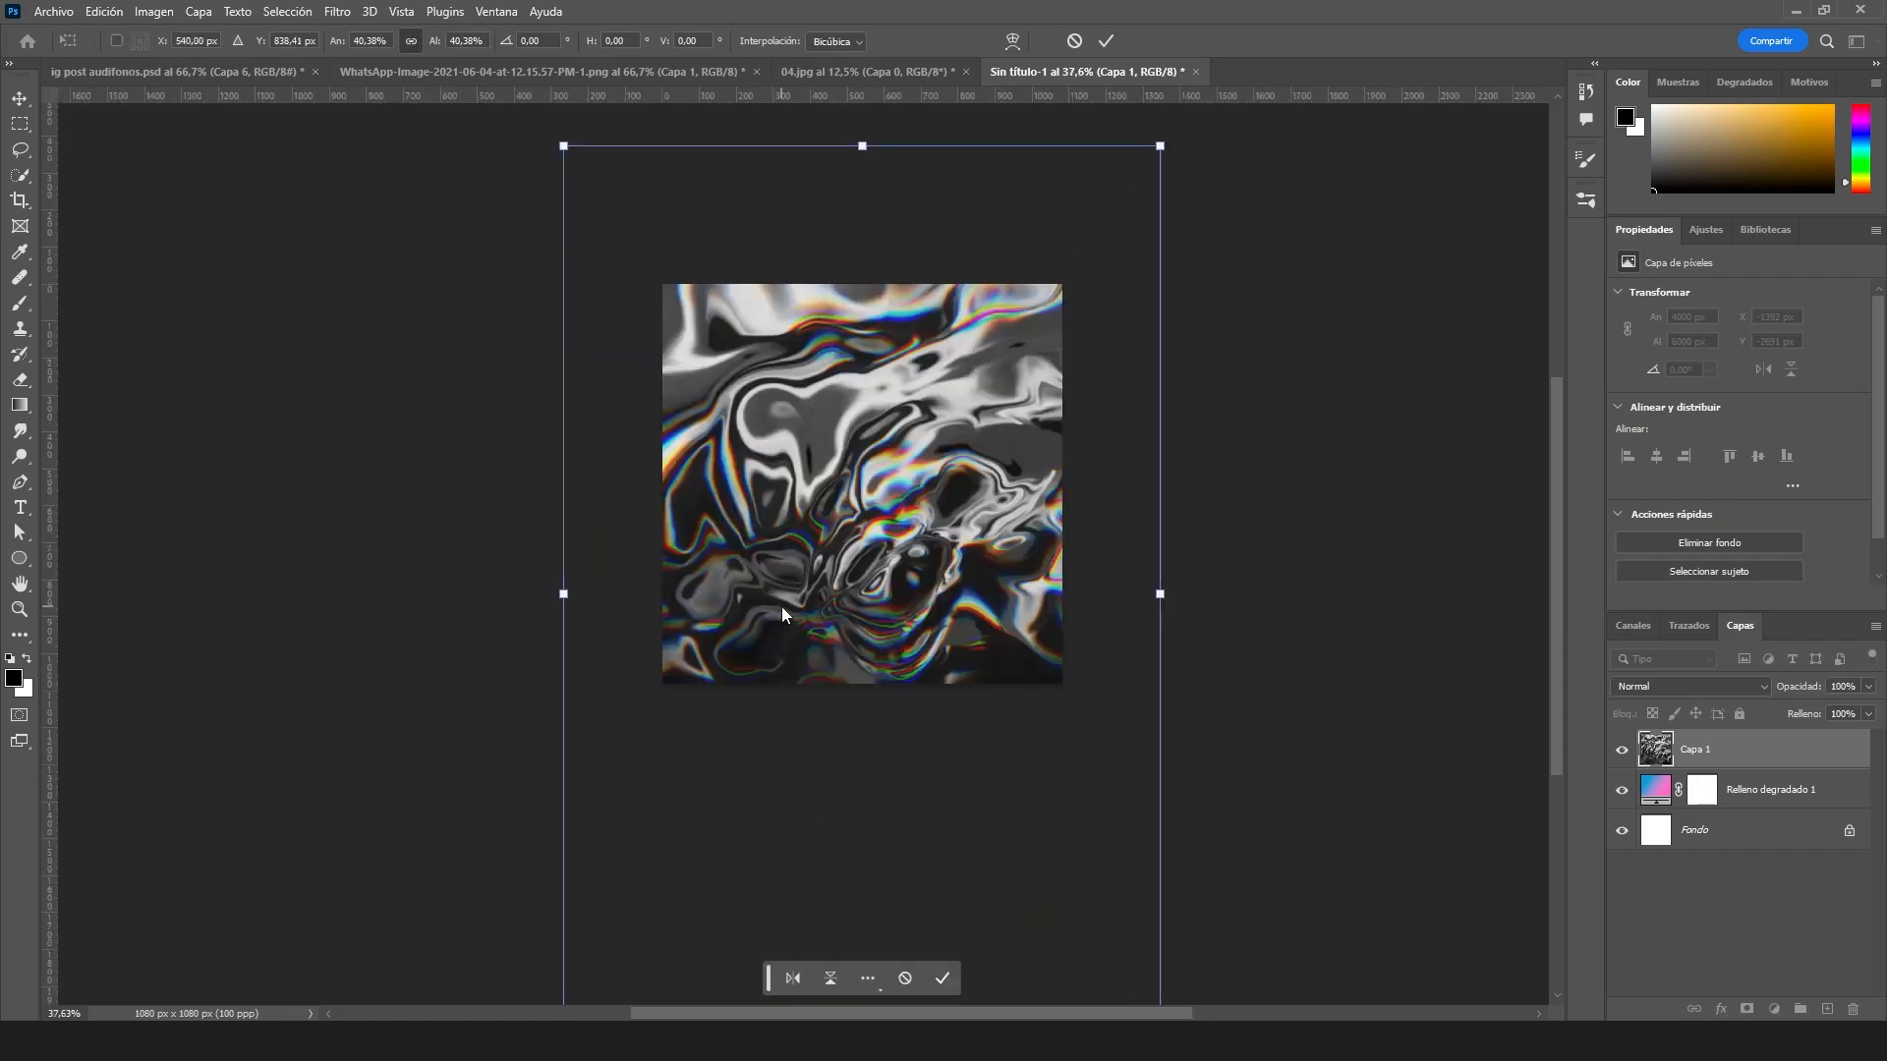
key(Return)
key(Return)
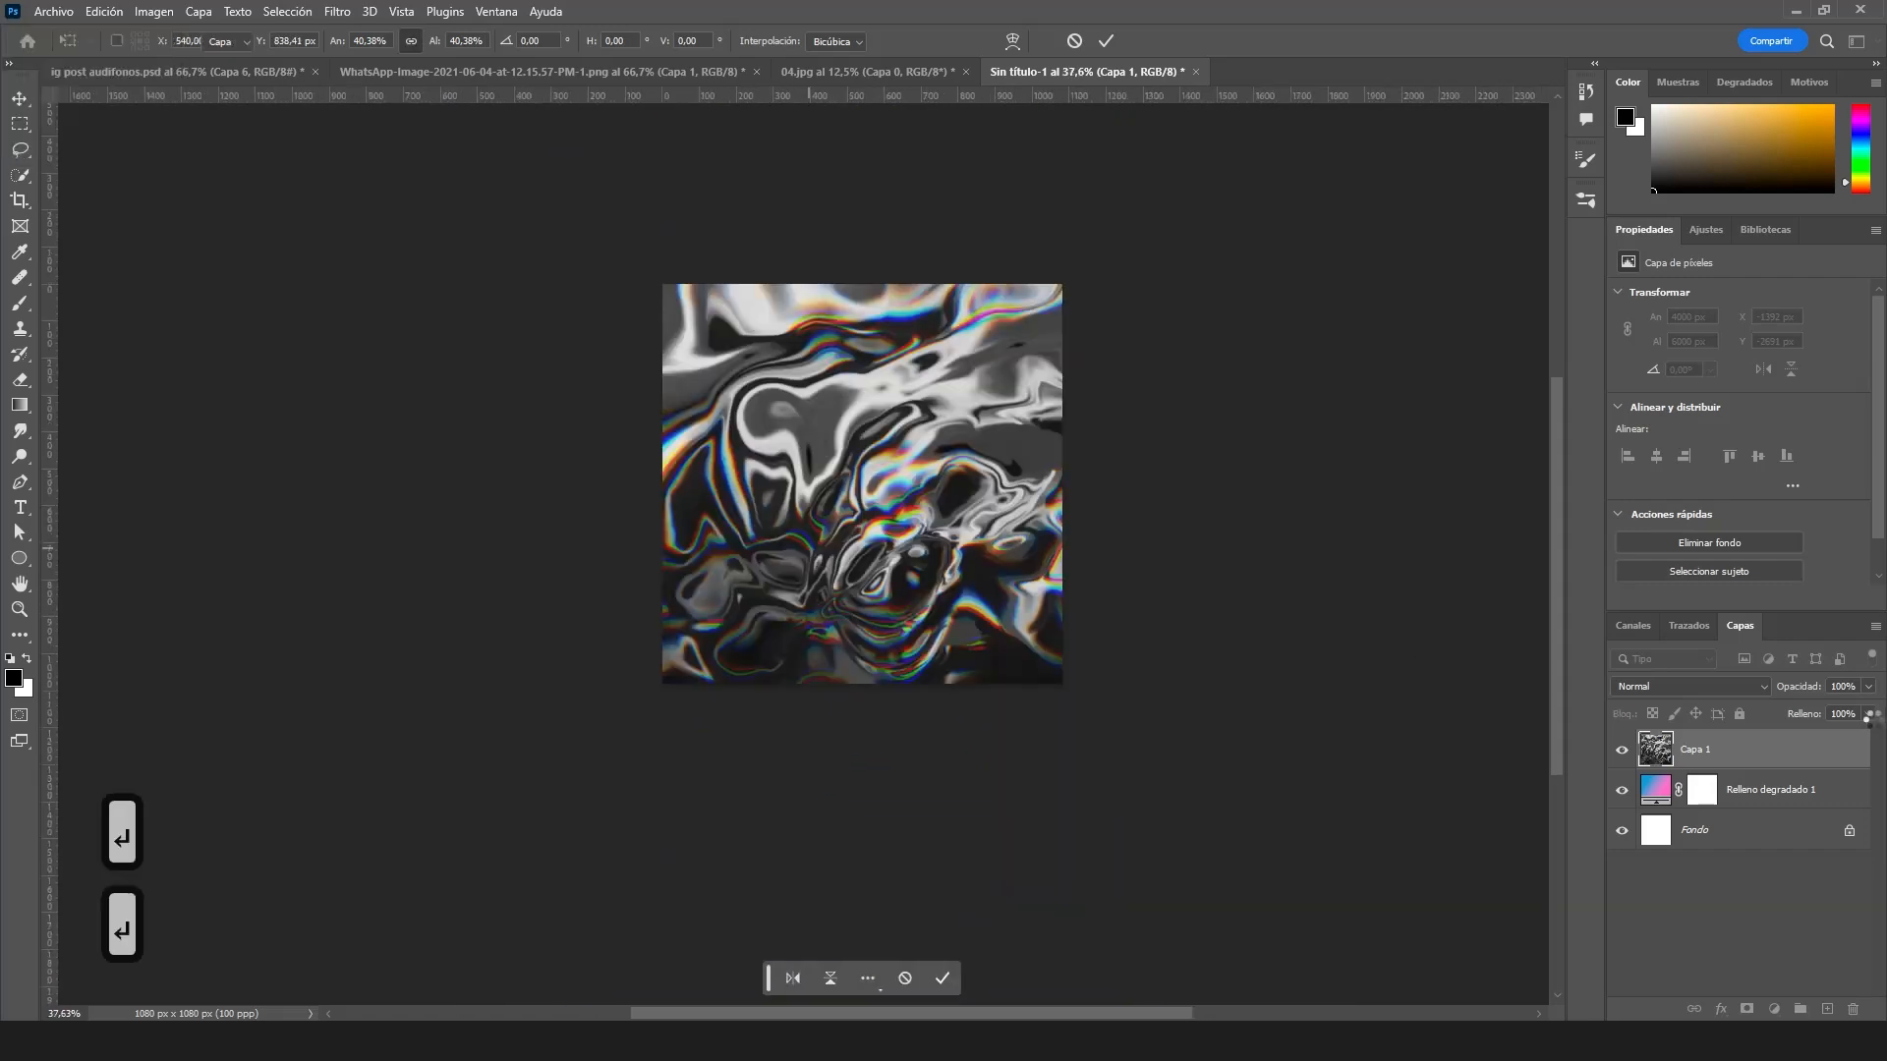
- Set the texture layer's blend mode to Sobreexpos. lineal (Añadir) and lower its opacity to about 16%
click(1766, 685)
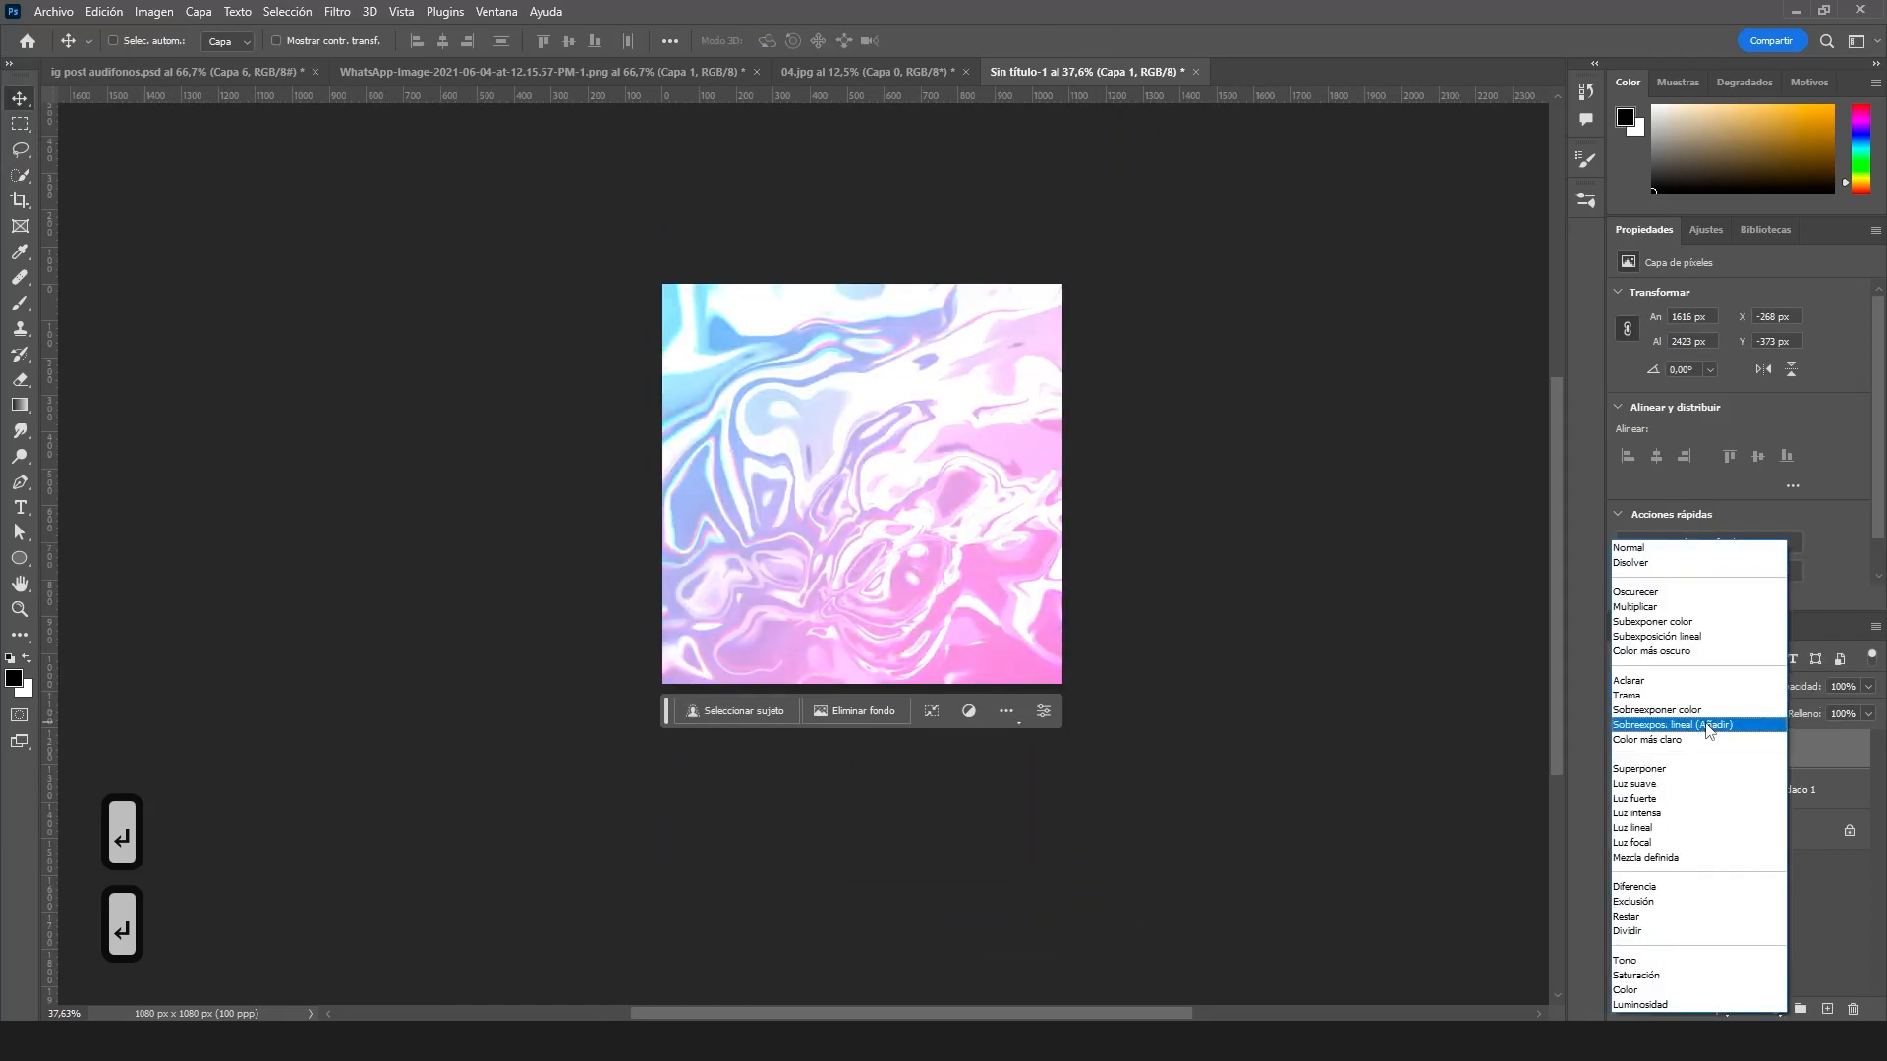
click(1707, 729)
click(1868, 686)
drag(1832, 703, 1798, 712)
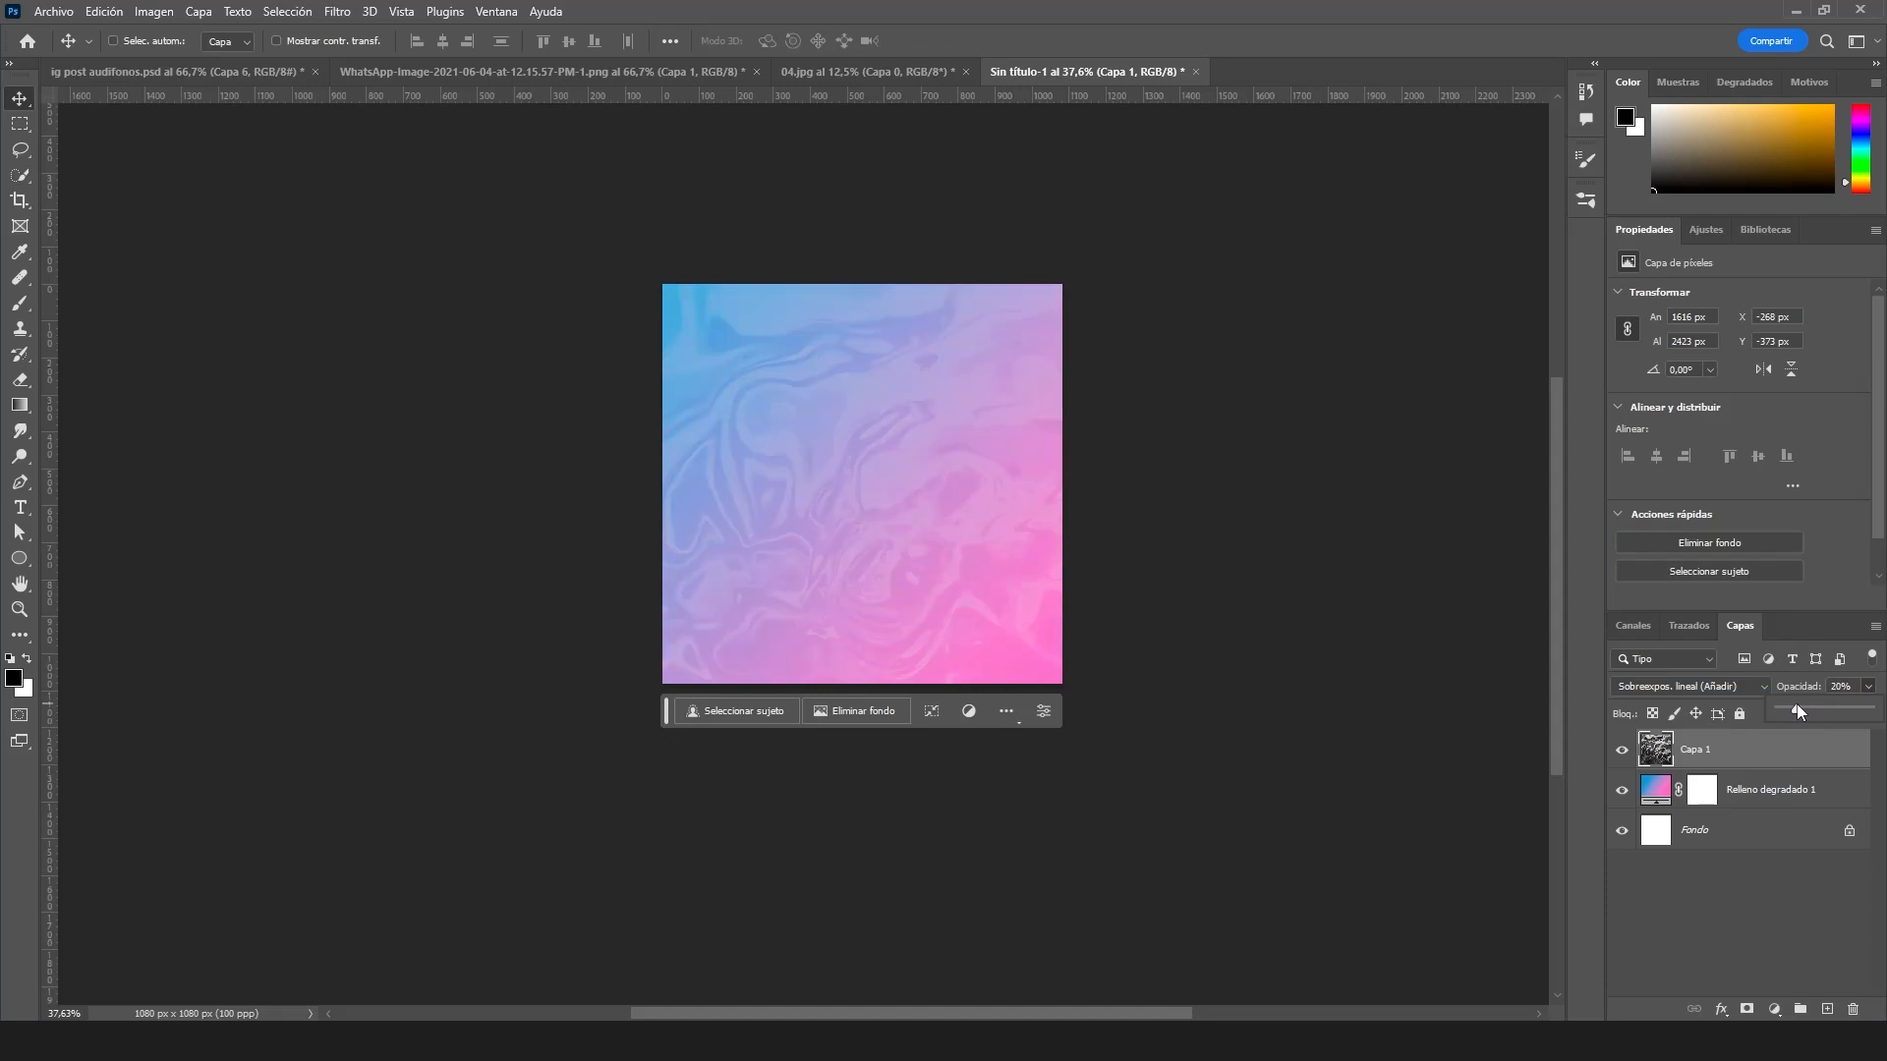
scroll(901, 420, up, 3)
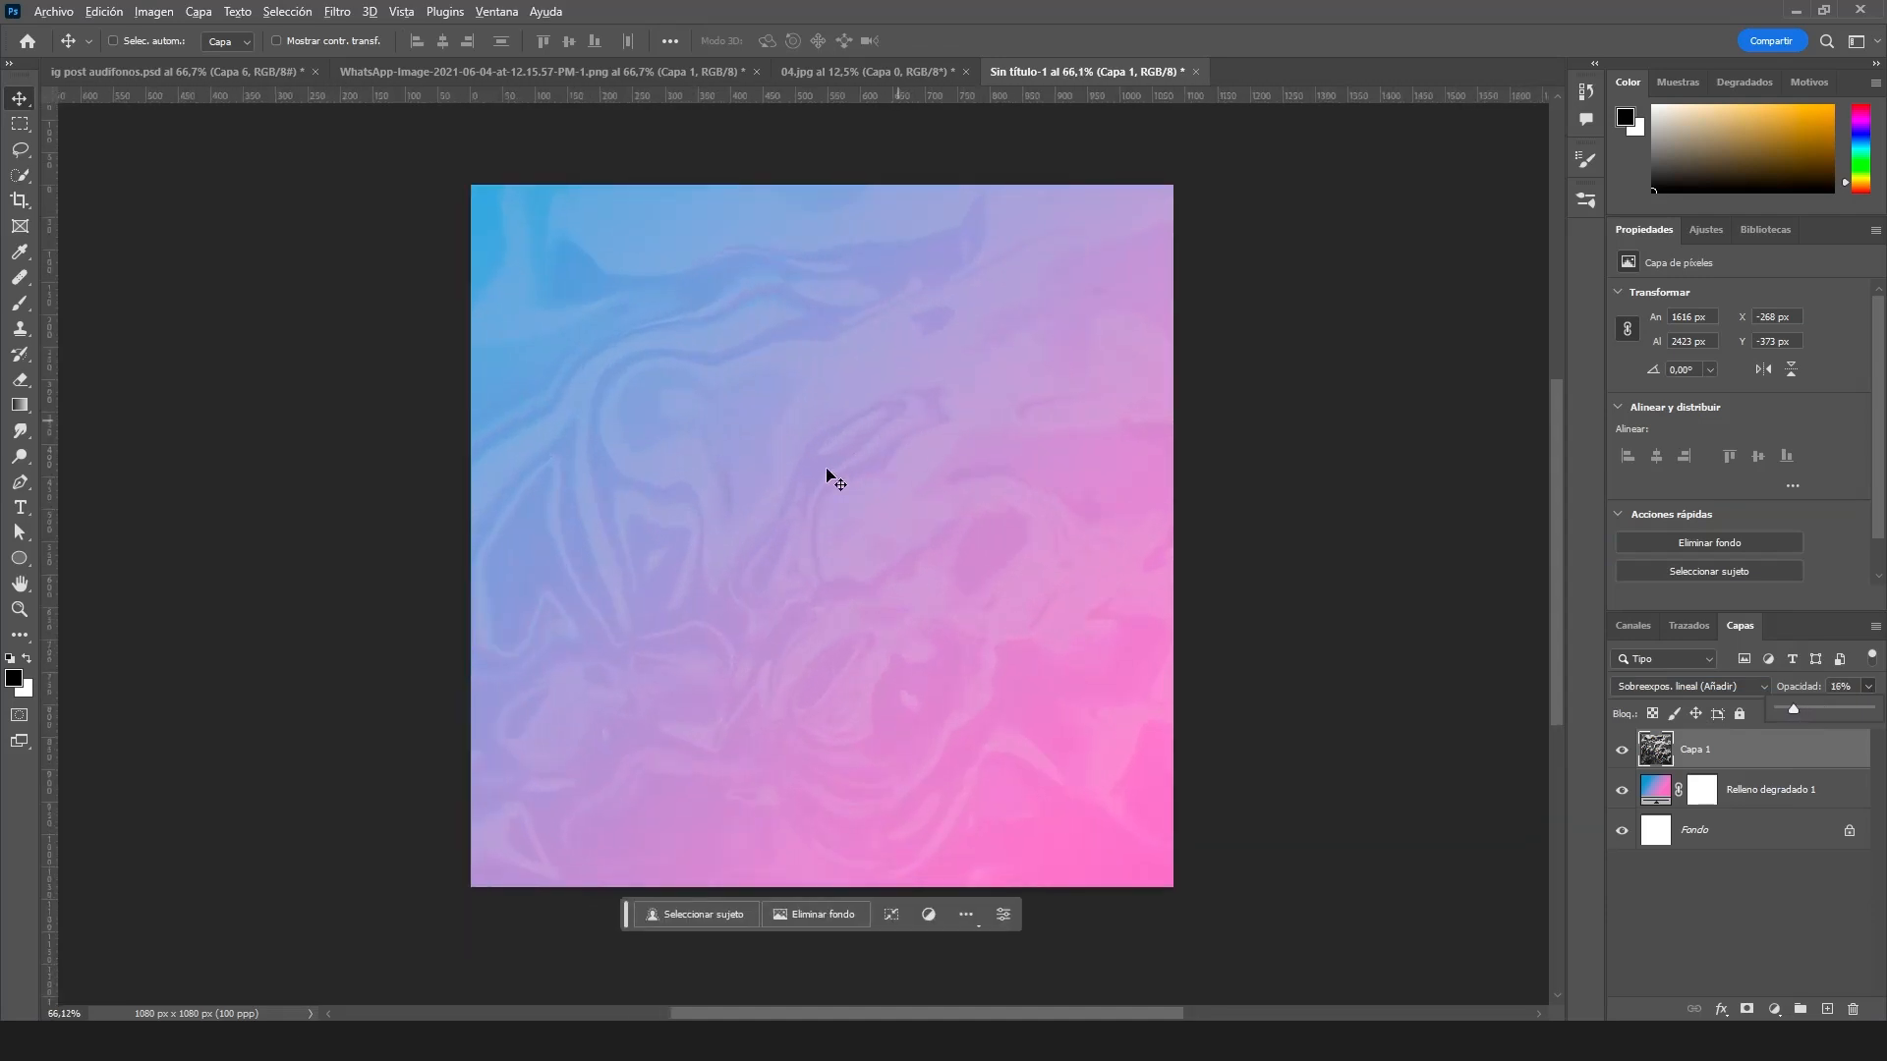
click(1207, 525)
scroll(593, 555, up, 1)
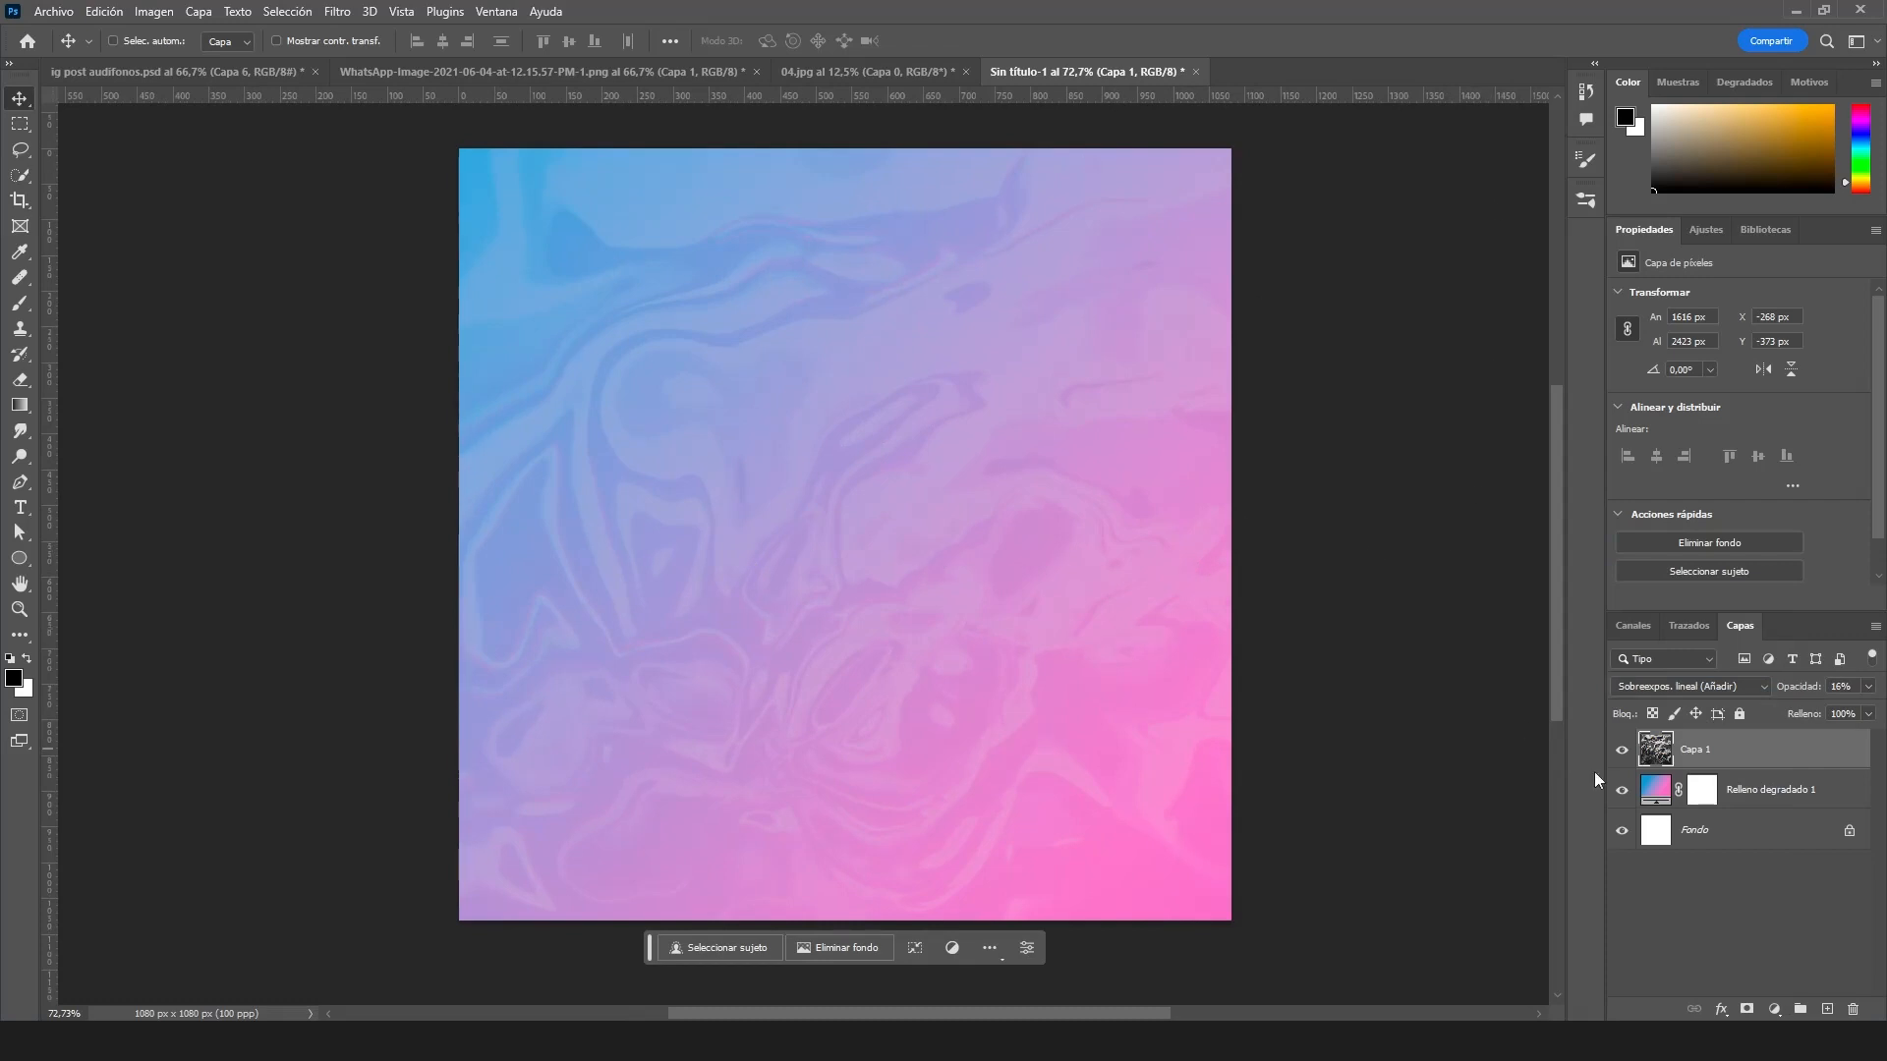
click(19, 560)
drag(816, 505, 988, 639)
key(ctrl+z)
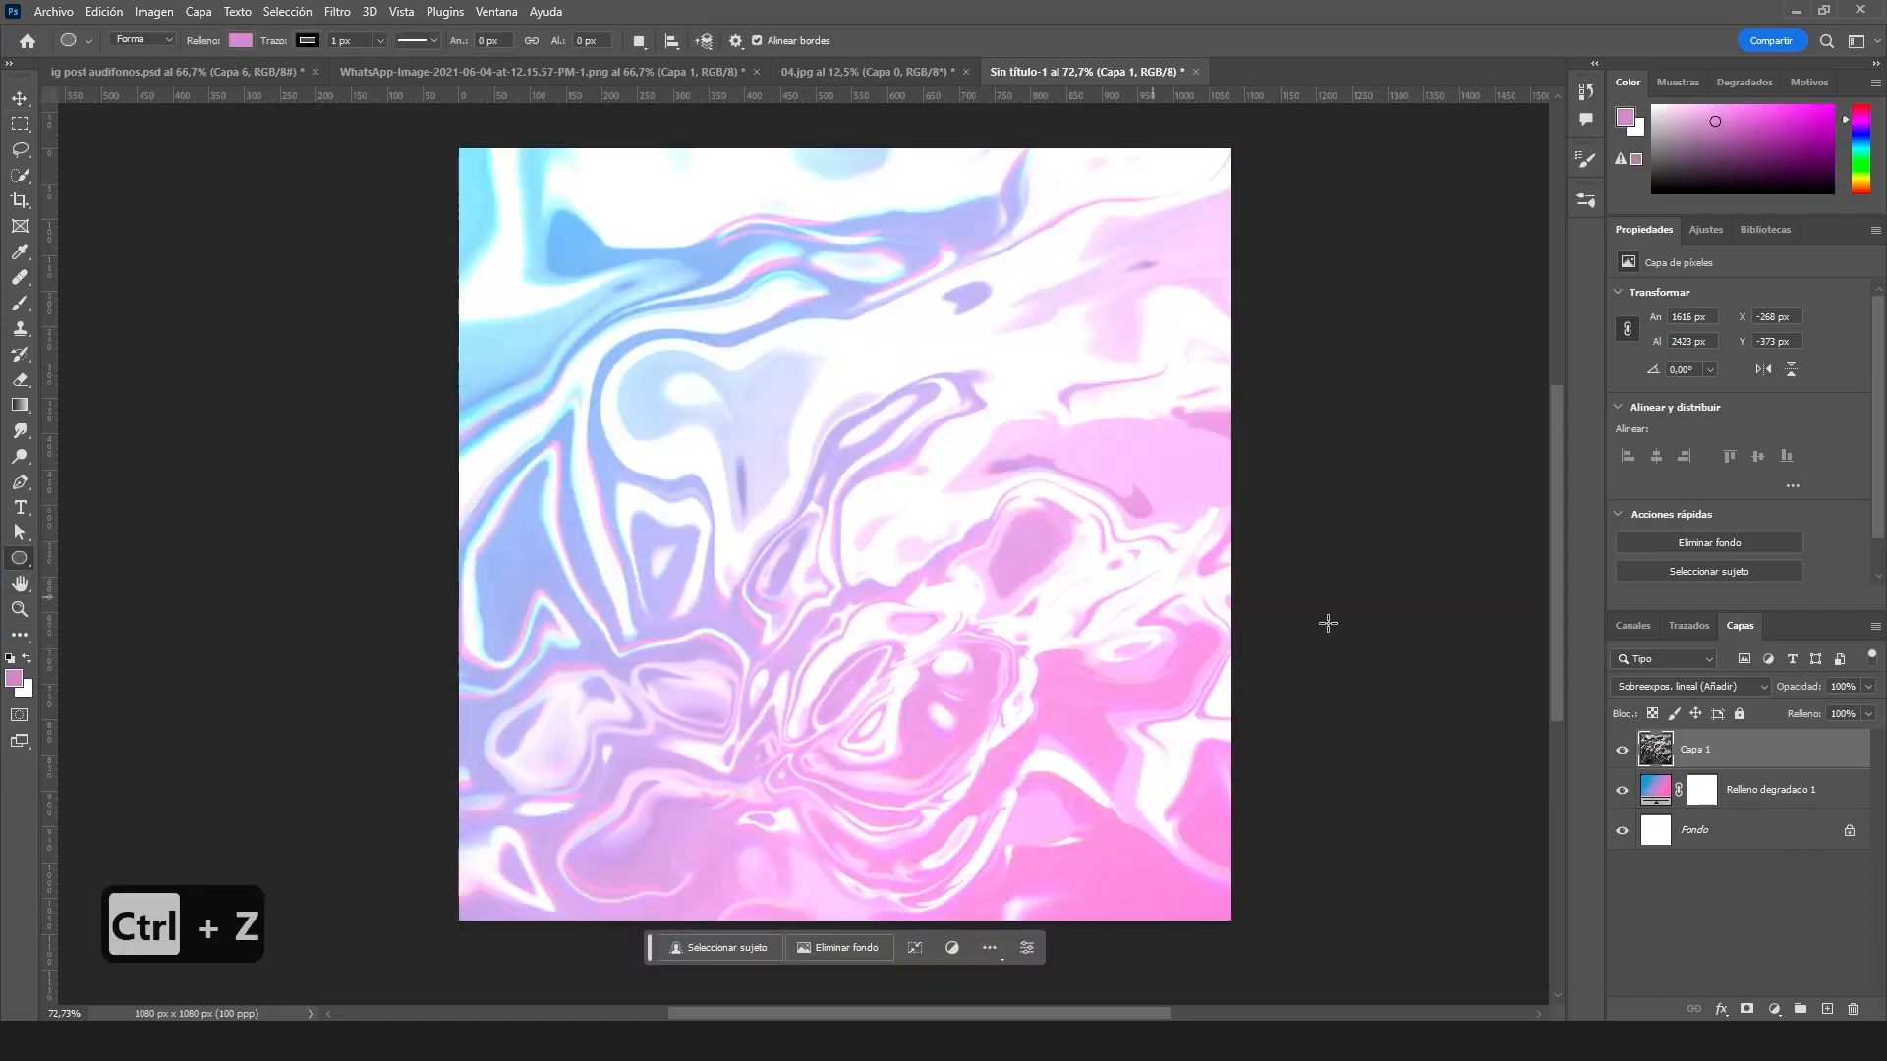
- Set the texture layer's opacity to 20%
click(1843, 687)
text(20)
key(Return)
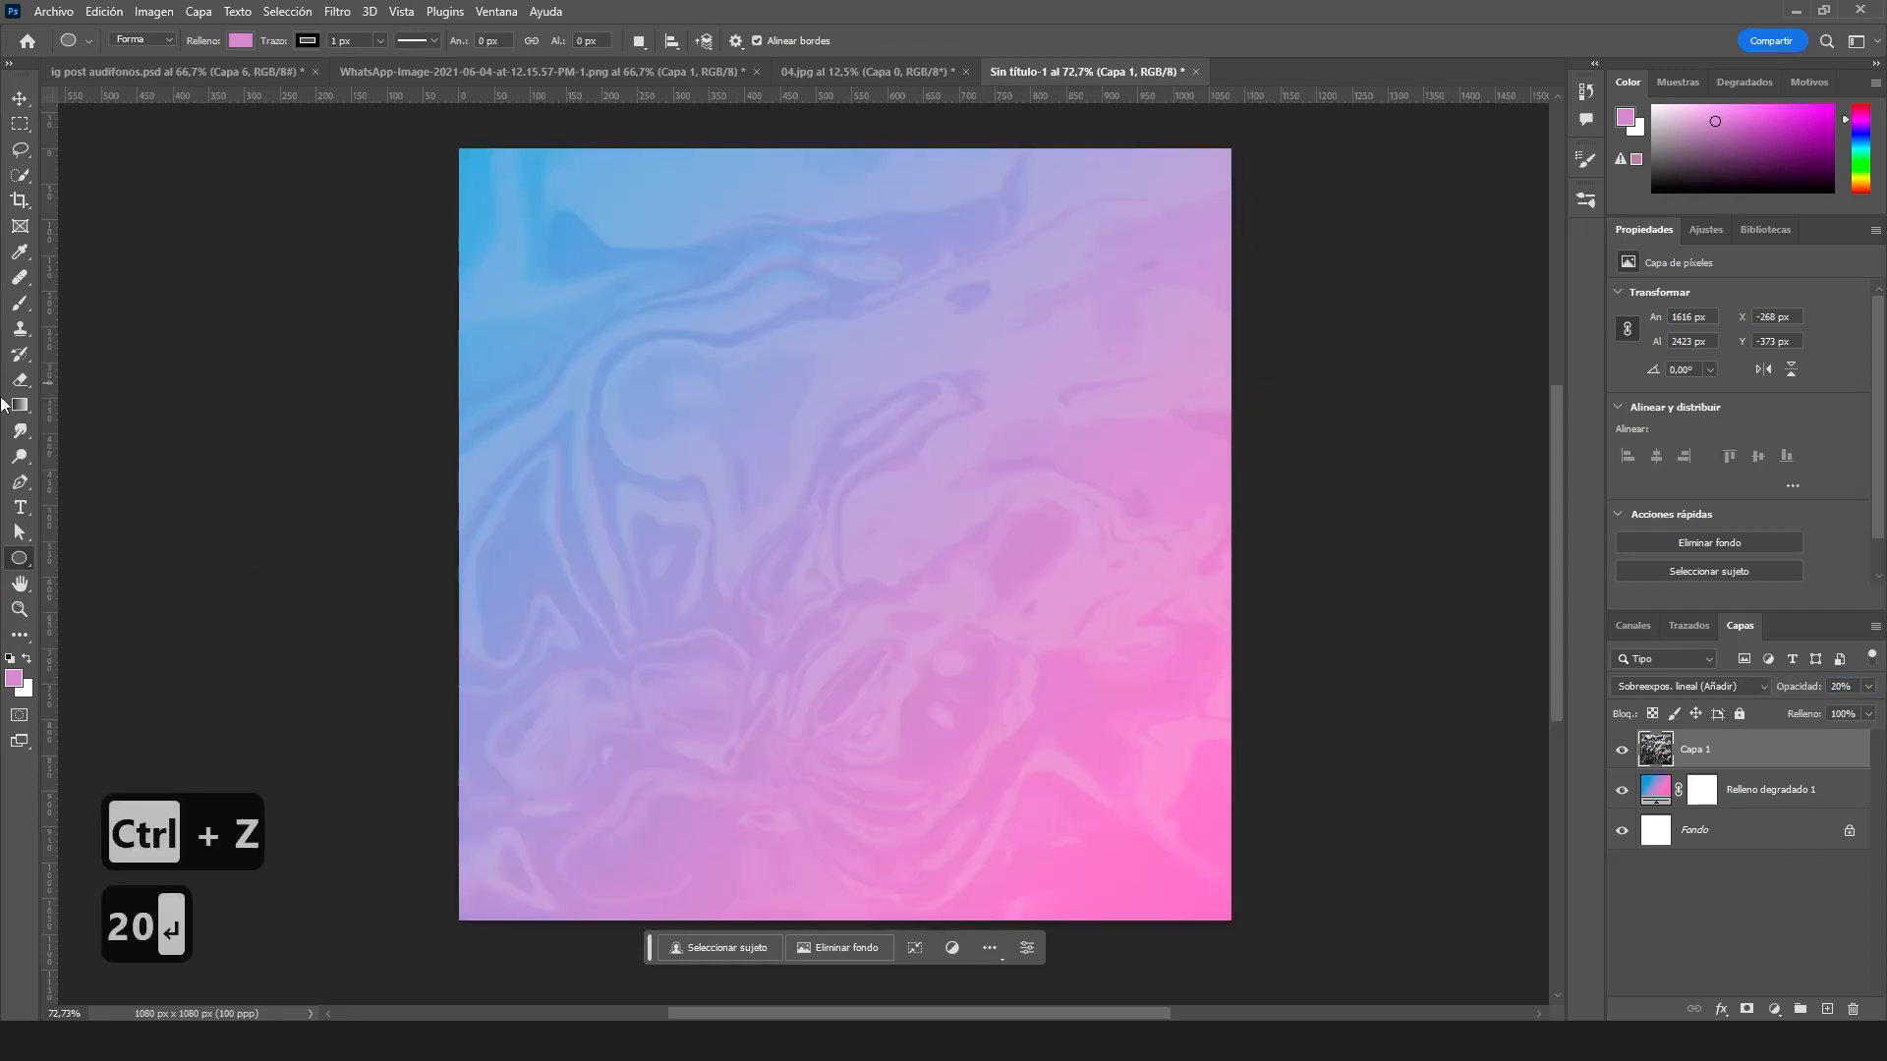
- Draw a circle about 926 px in diameter and centre it horizontally and vertically on the canvas
drag(818, 487, 1150, 838)
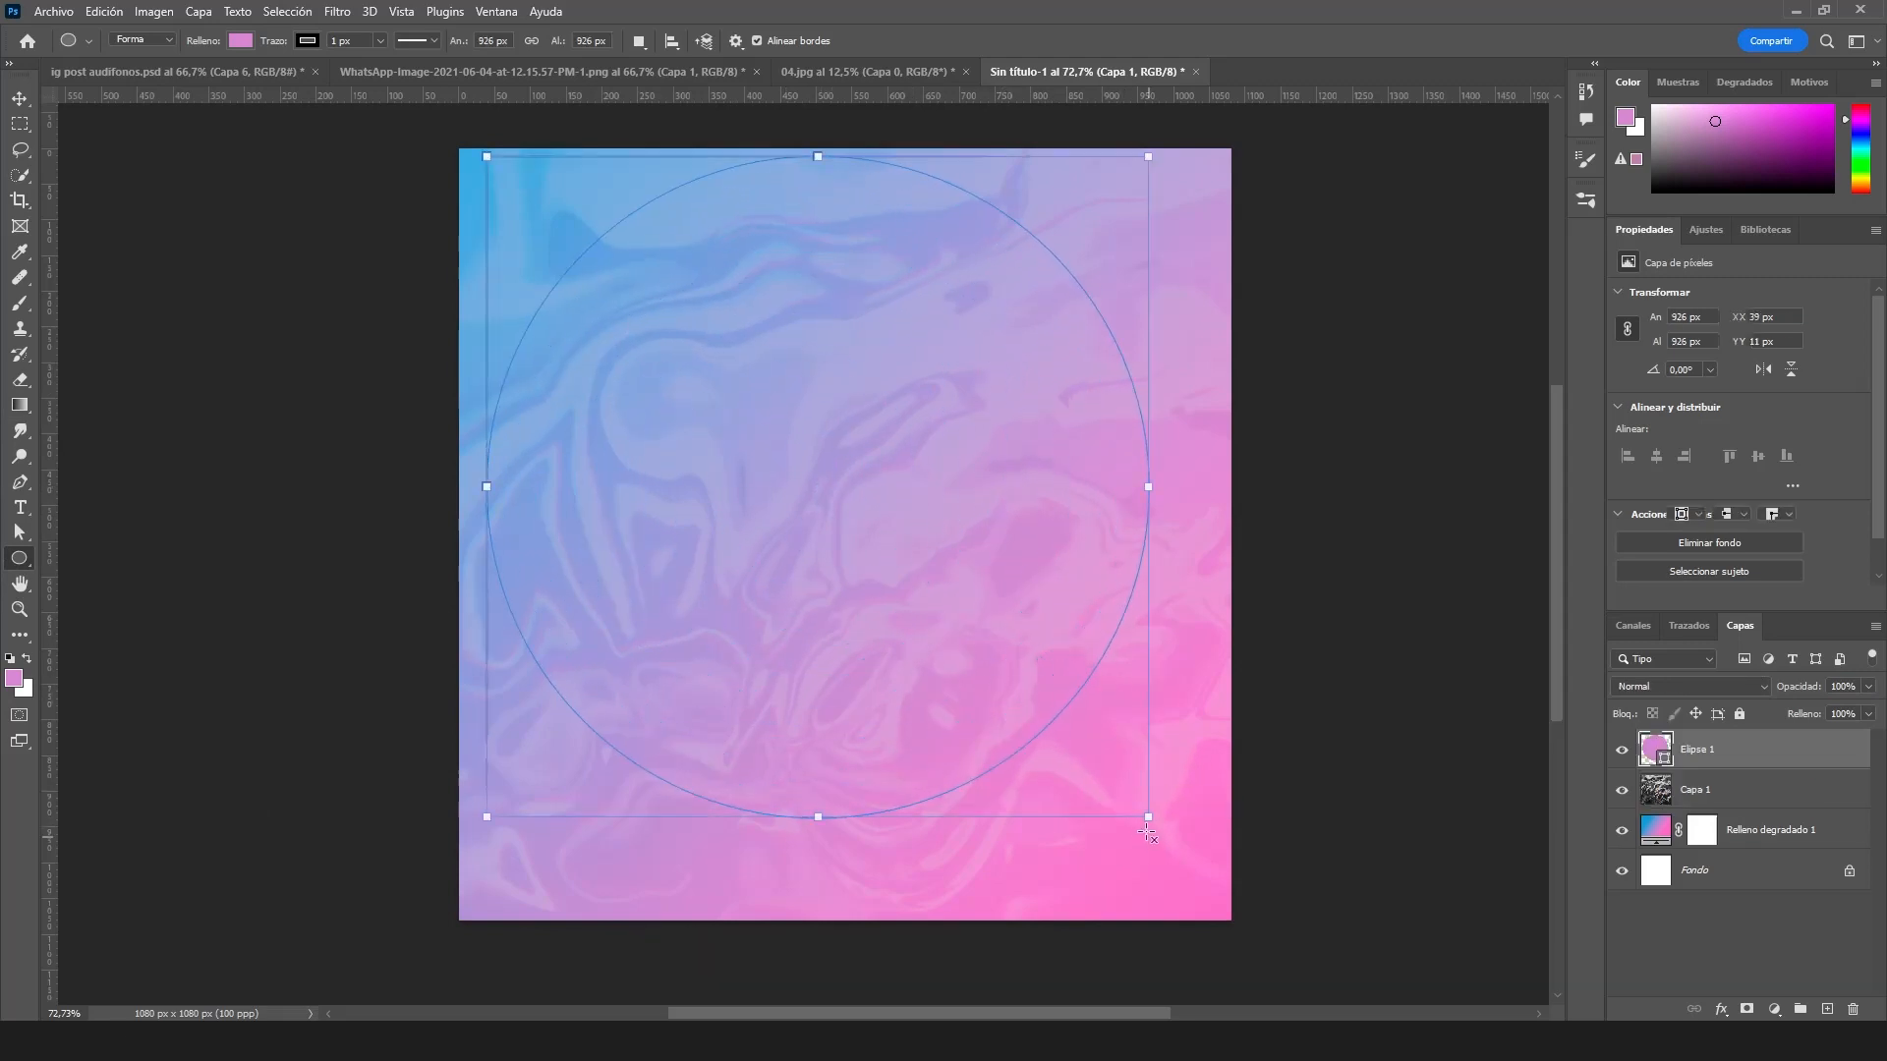
key(v)
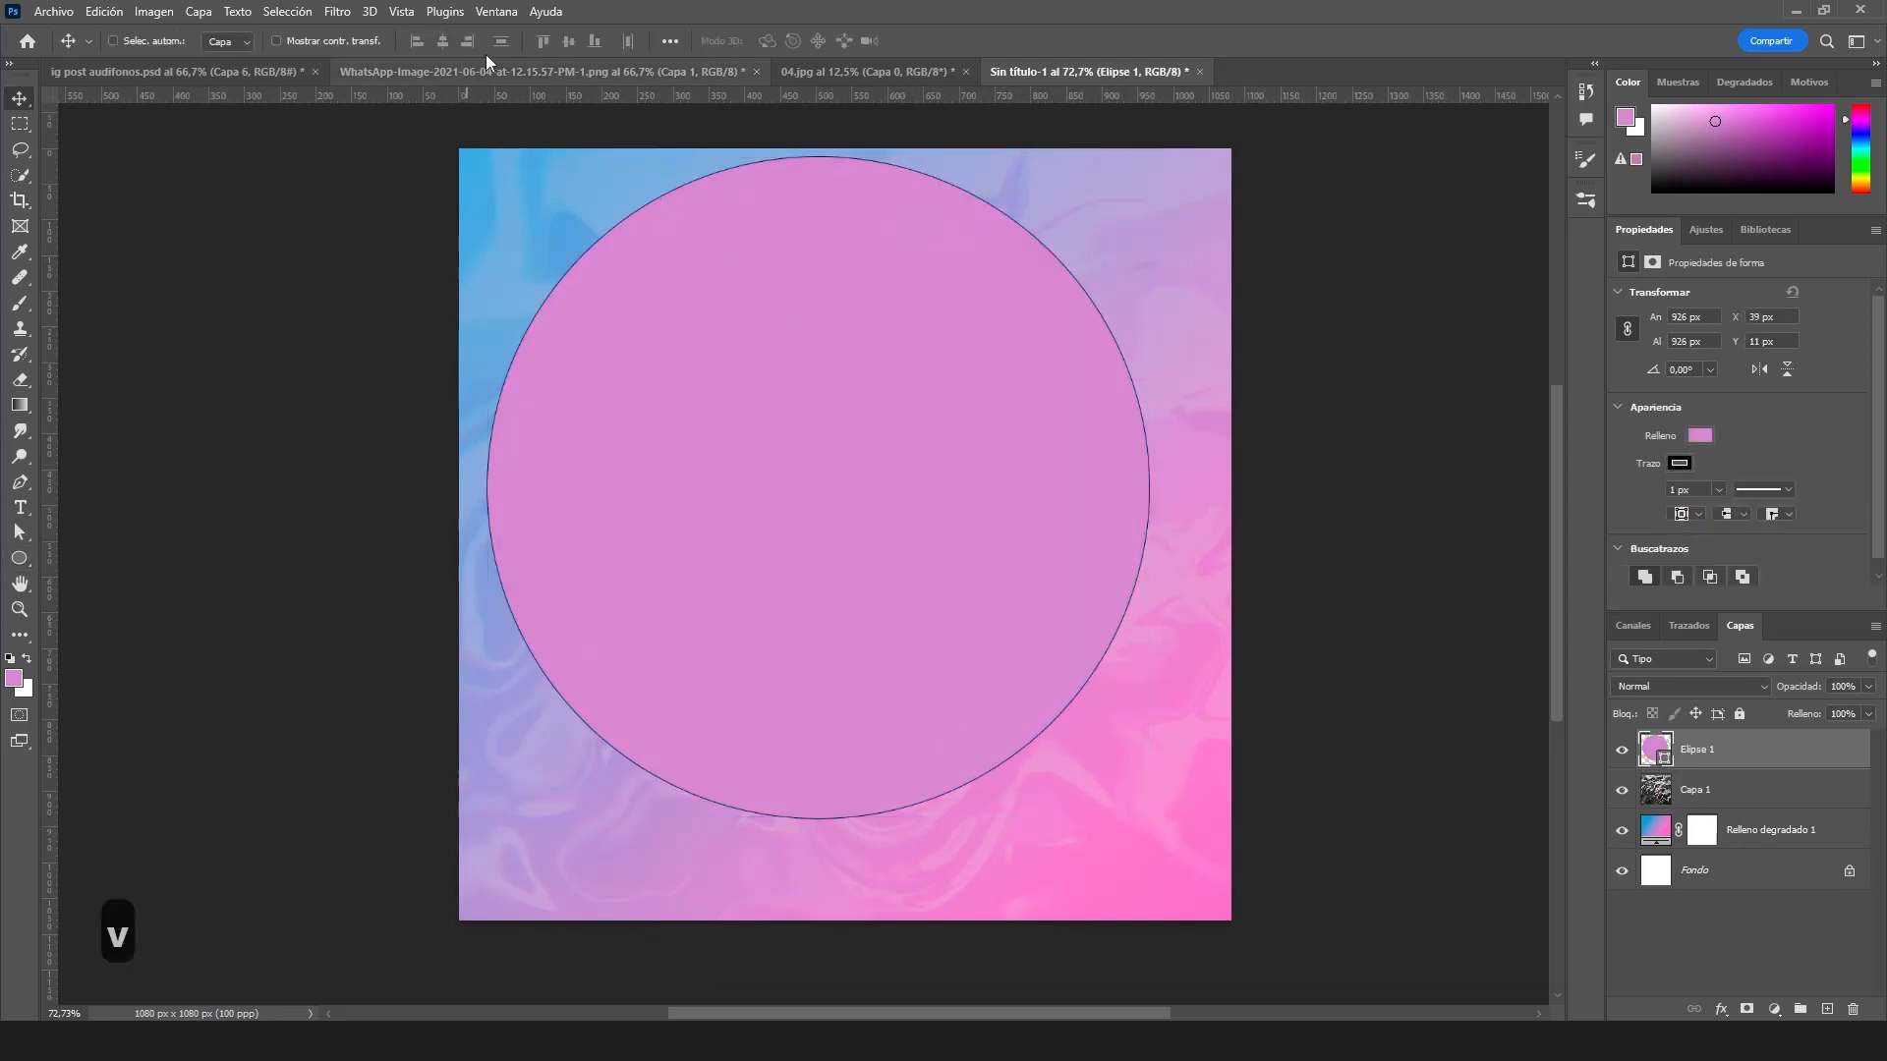
click(670, 41)
click(733, 219)
click(743, 251)
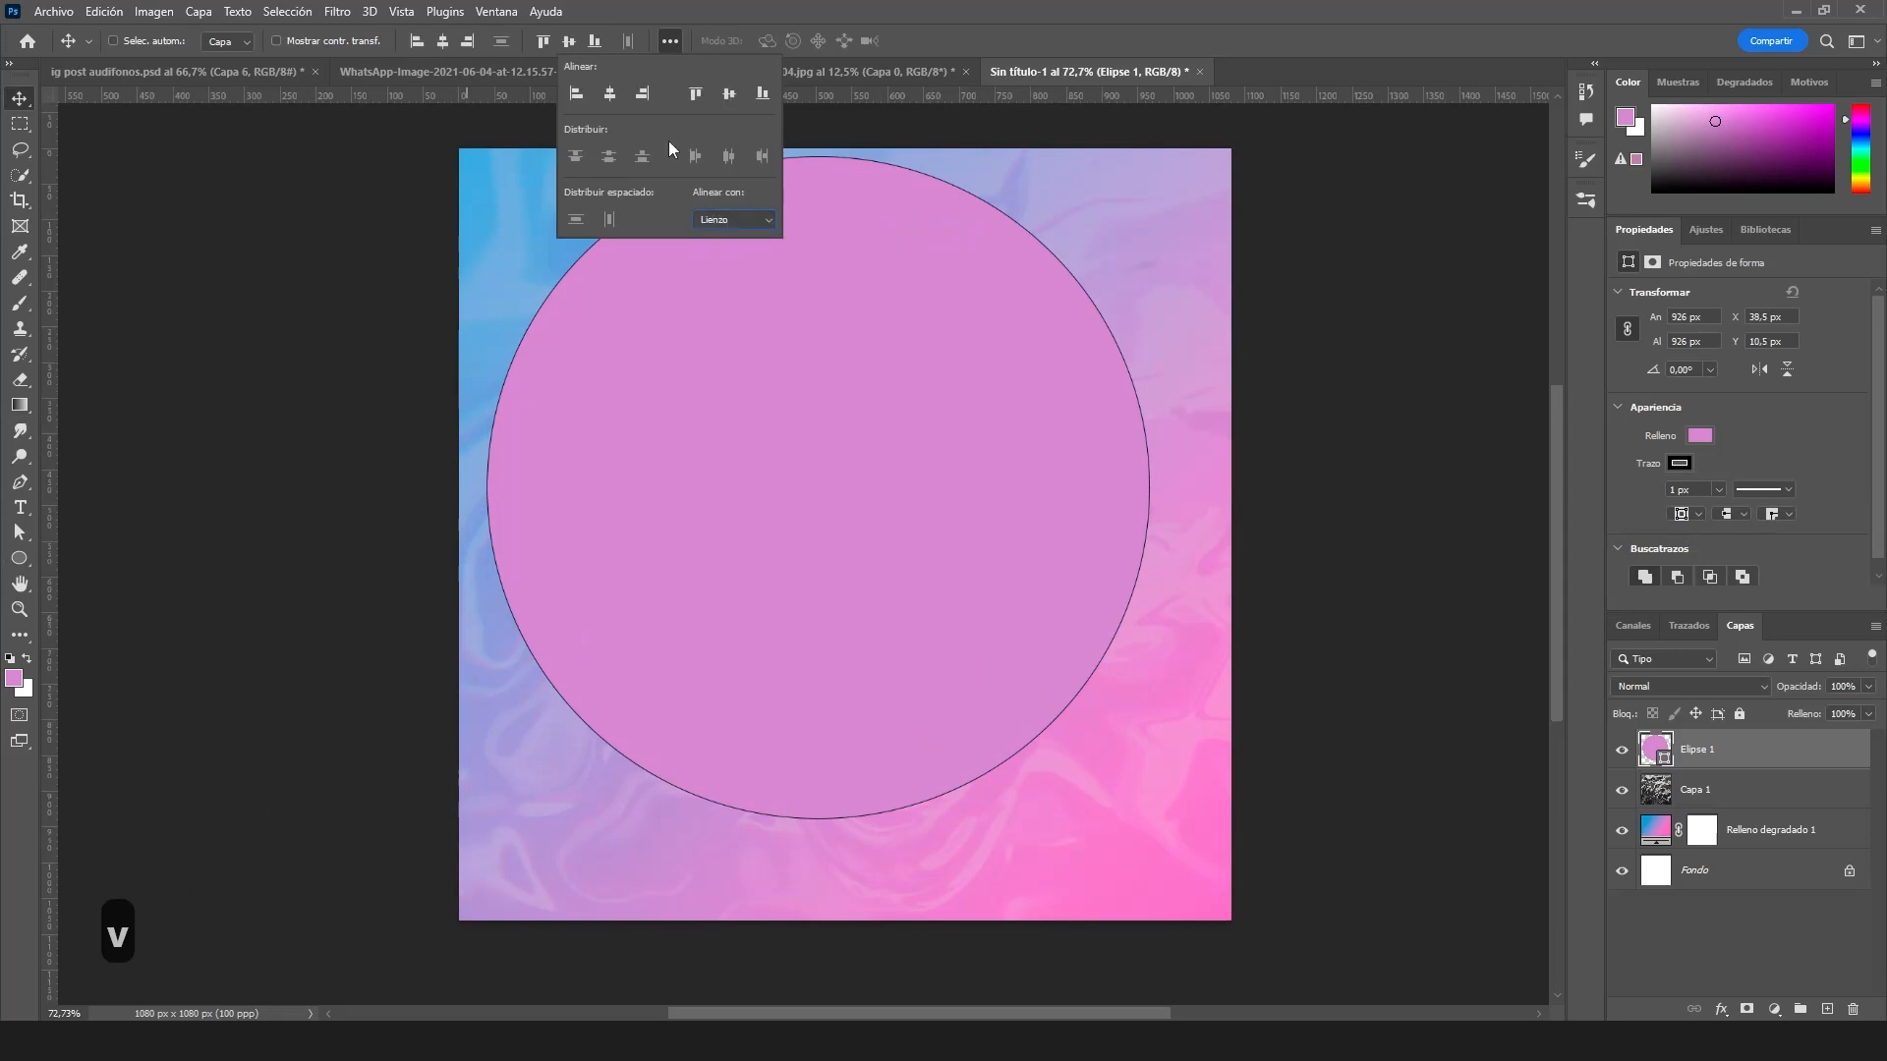
click(608, 95)
click(733, 96)
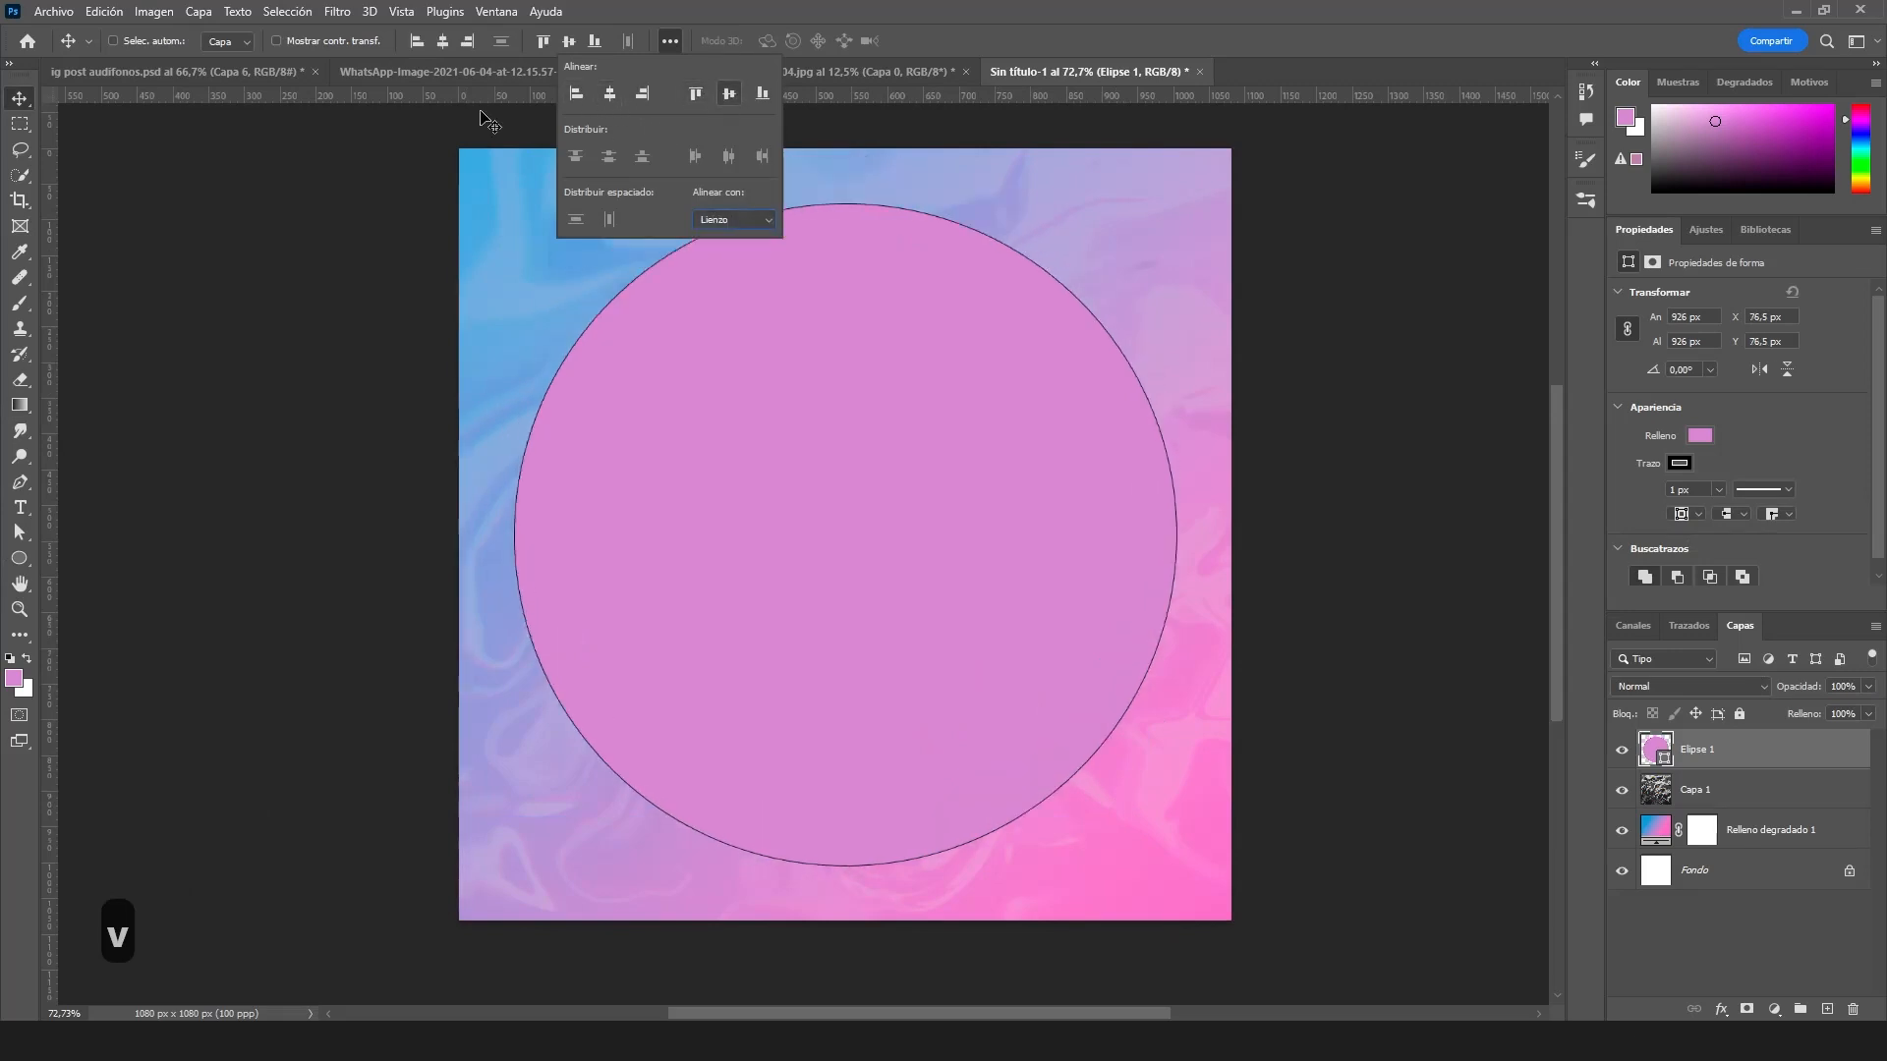
- Remove the circle's stroke and change its fill to the recently used blue
click(1688, 464)
click(1631, 504)
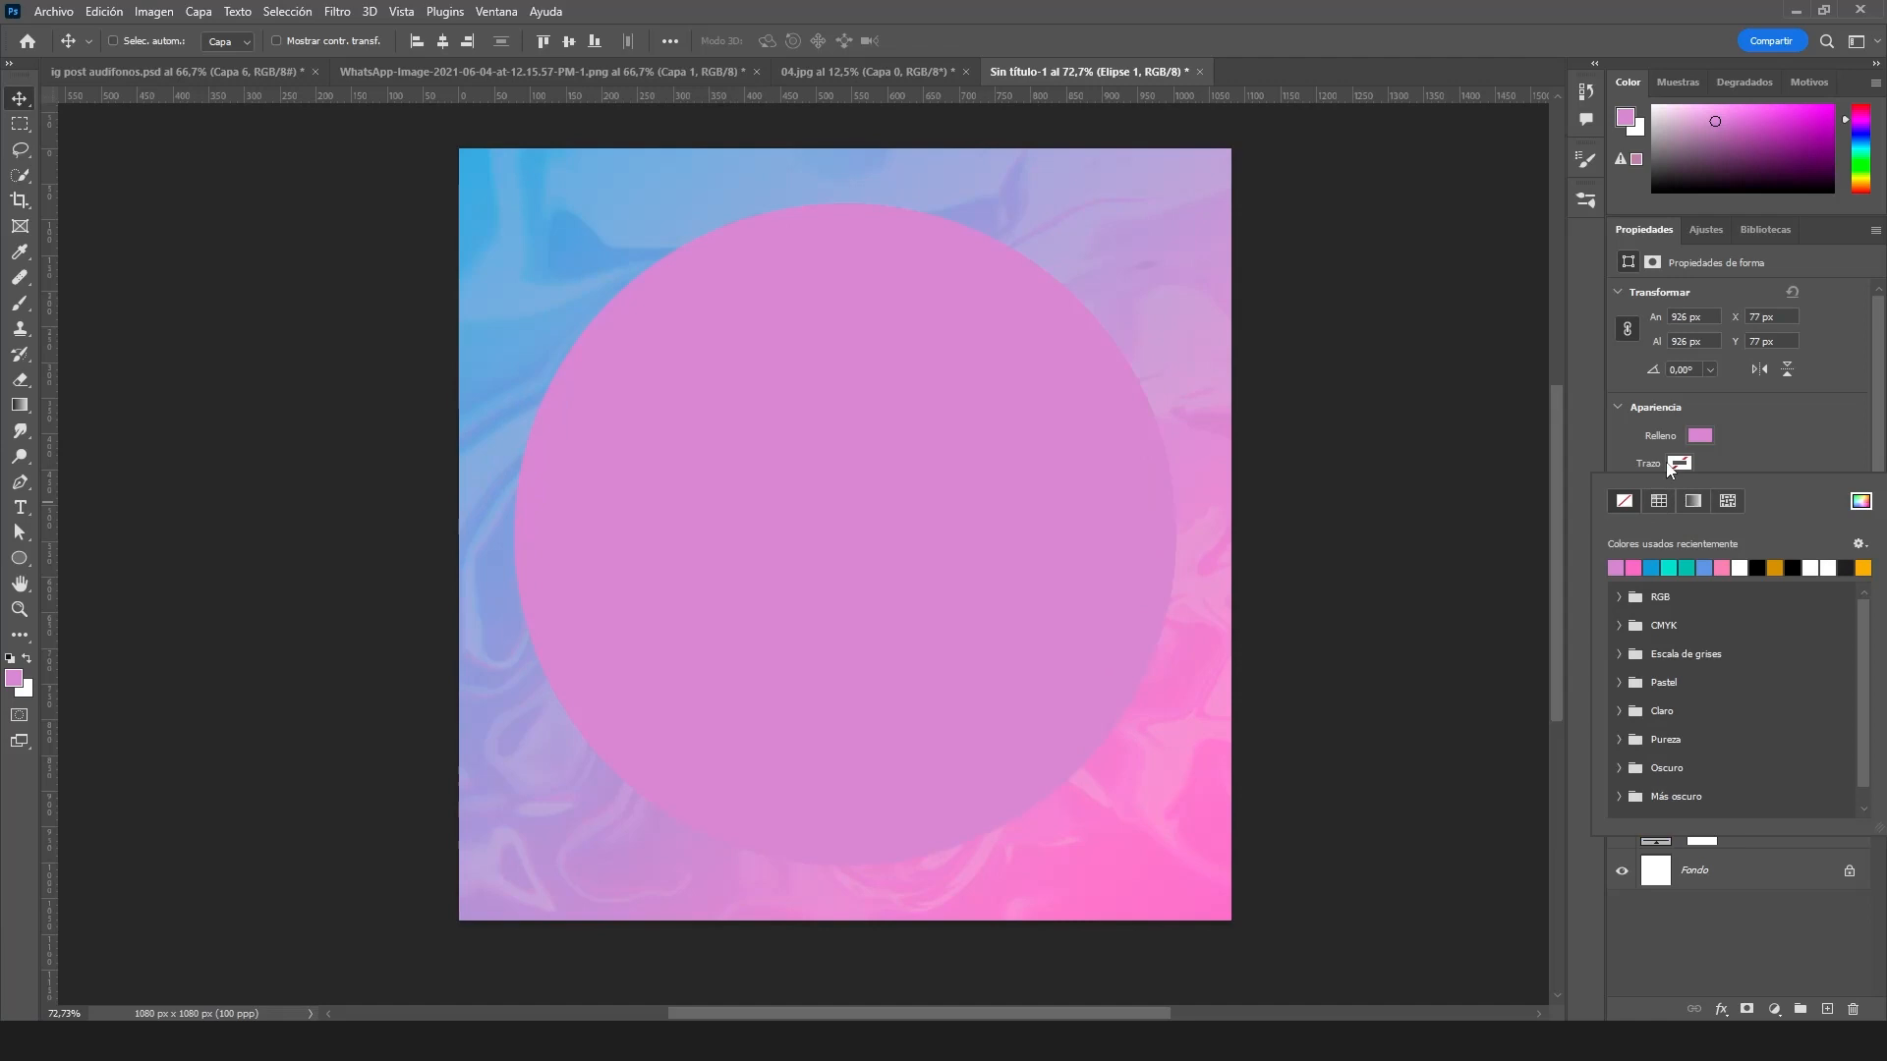
click(1708, 438)
click(1659, 539)
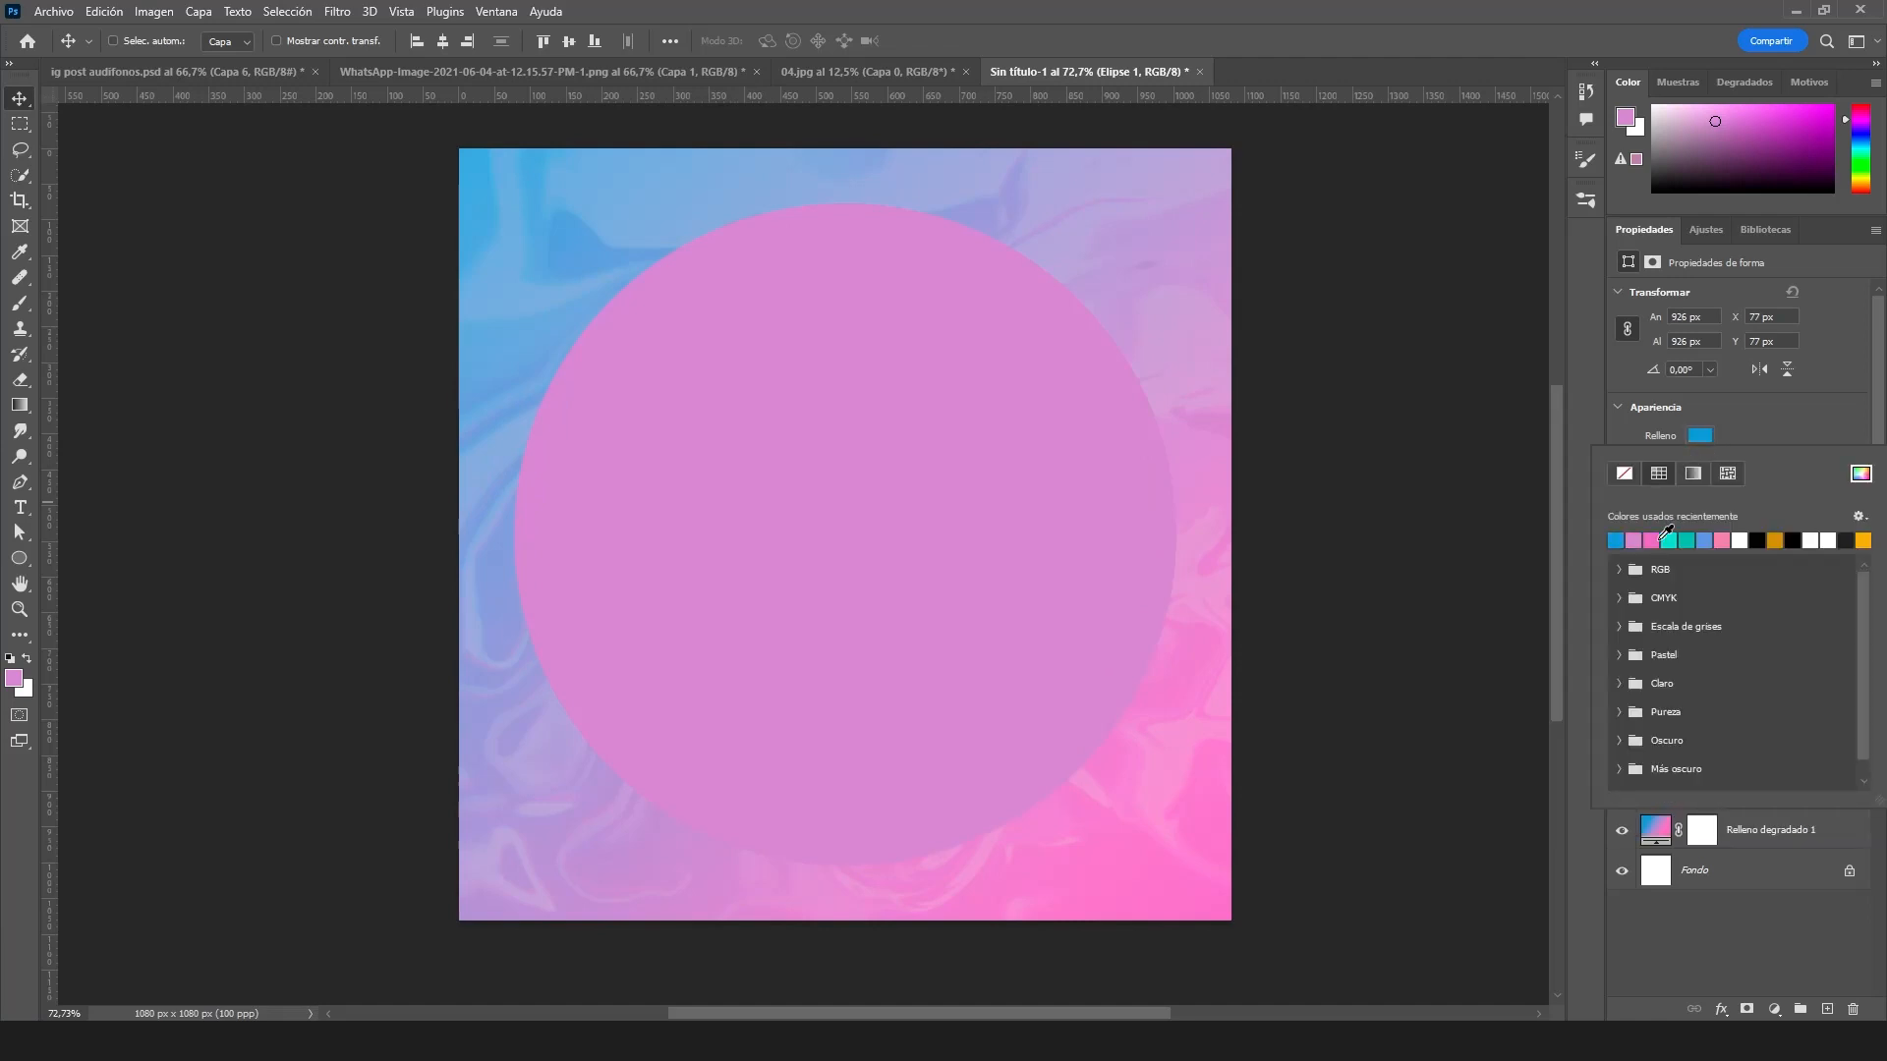
- Change the circle's fill to a deep royal blue with a custom colour
click(1858, 474)
mouse_move(1441, 425)
mouse_down()
mouse_move(1469, 435)
mouse_move(1459, 408)
mouse_up()
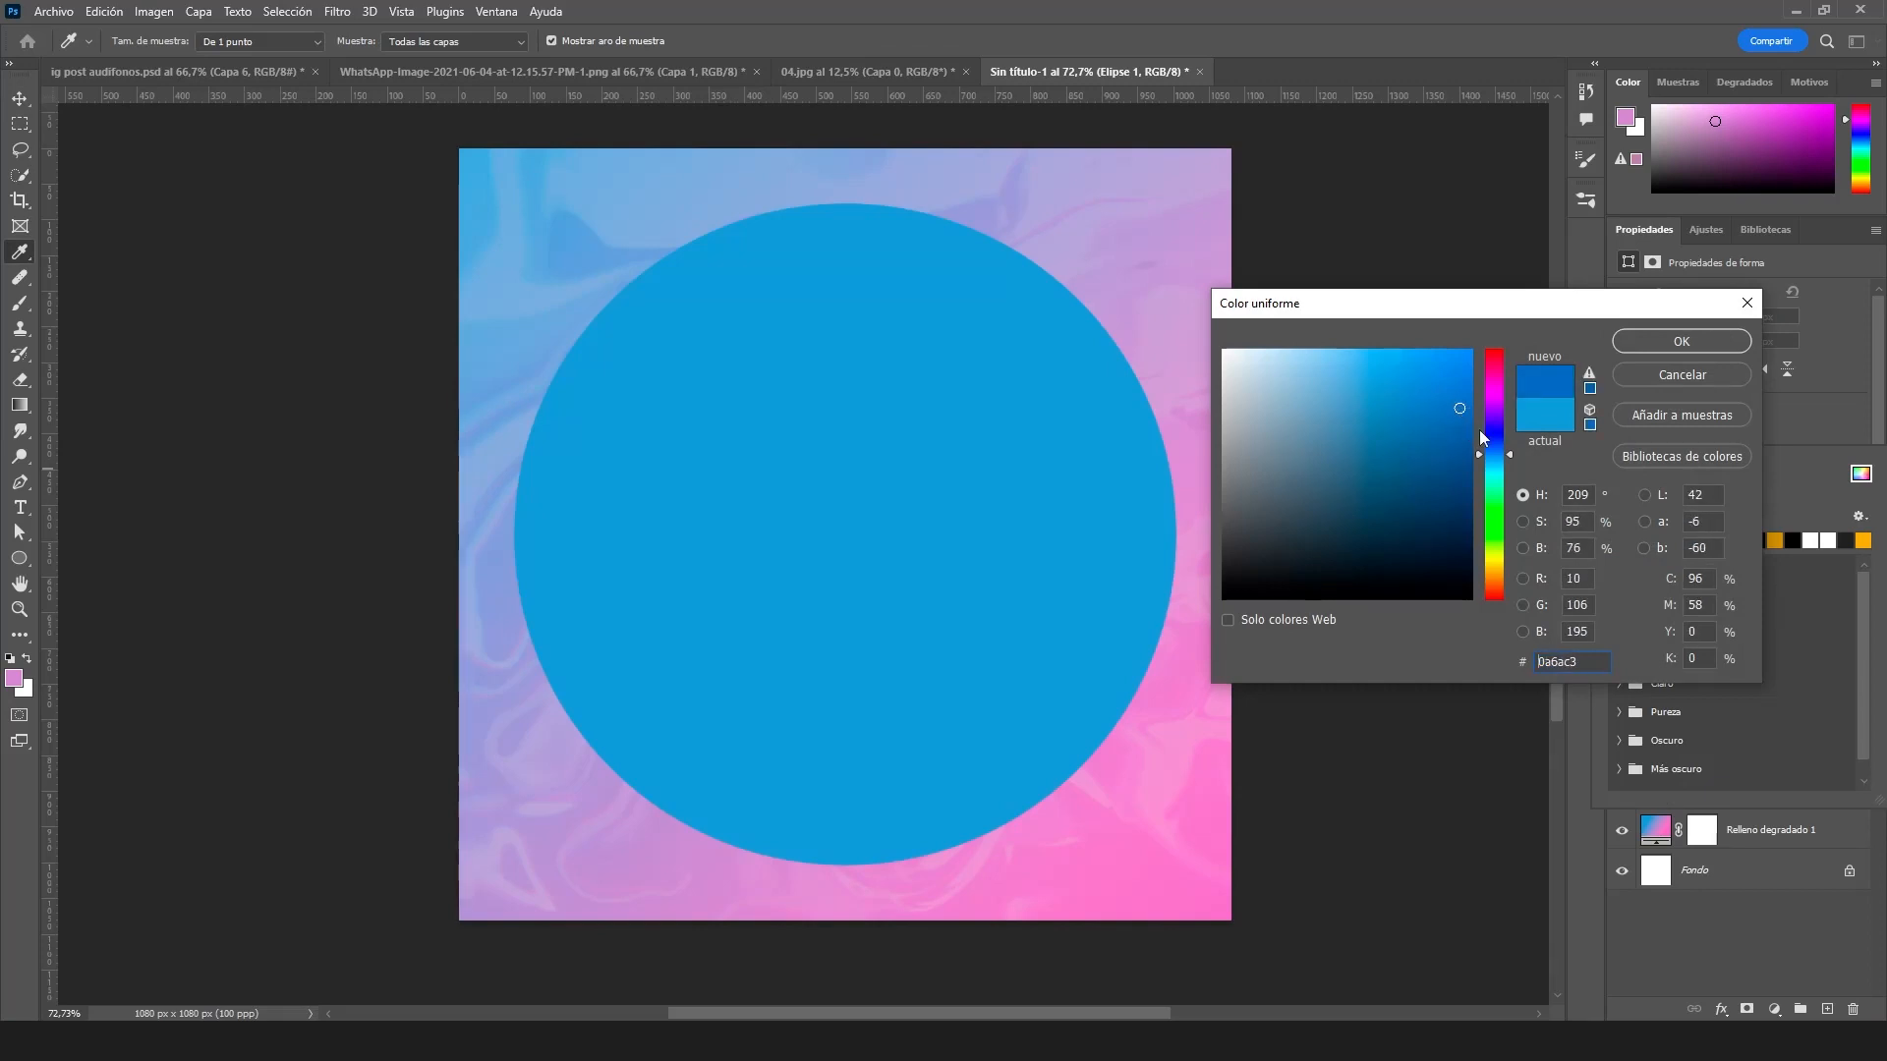
click(1489, 444)
click(1655, 343)
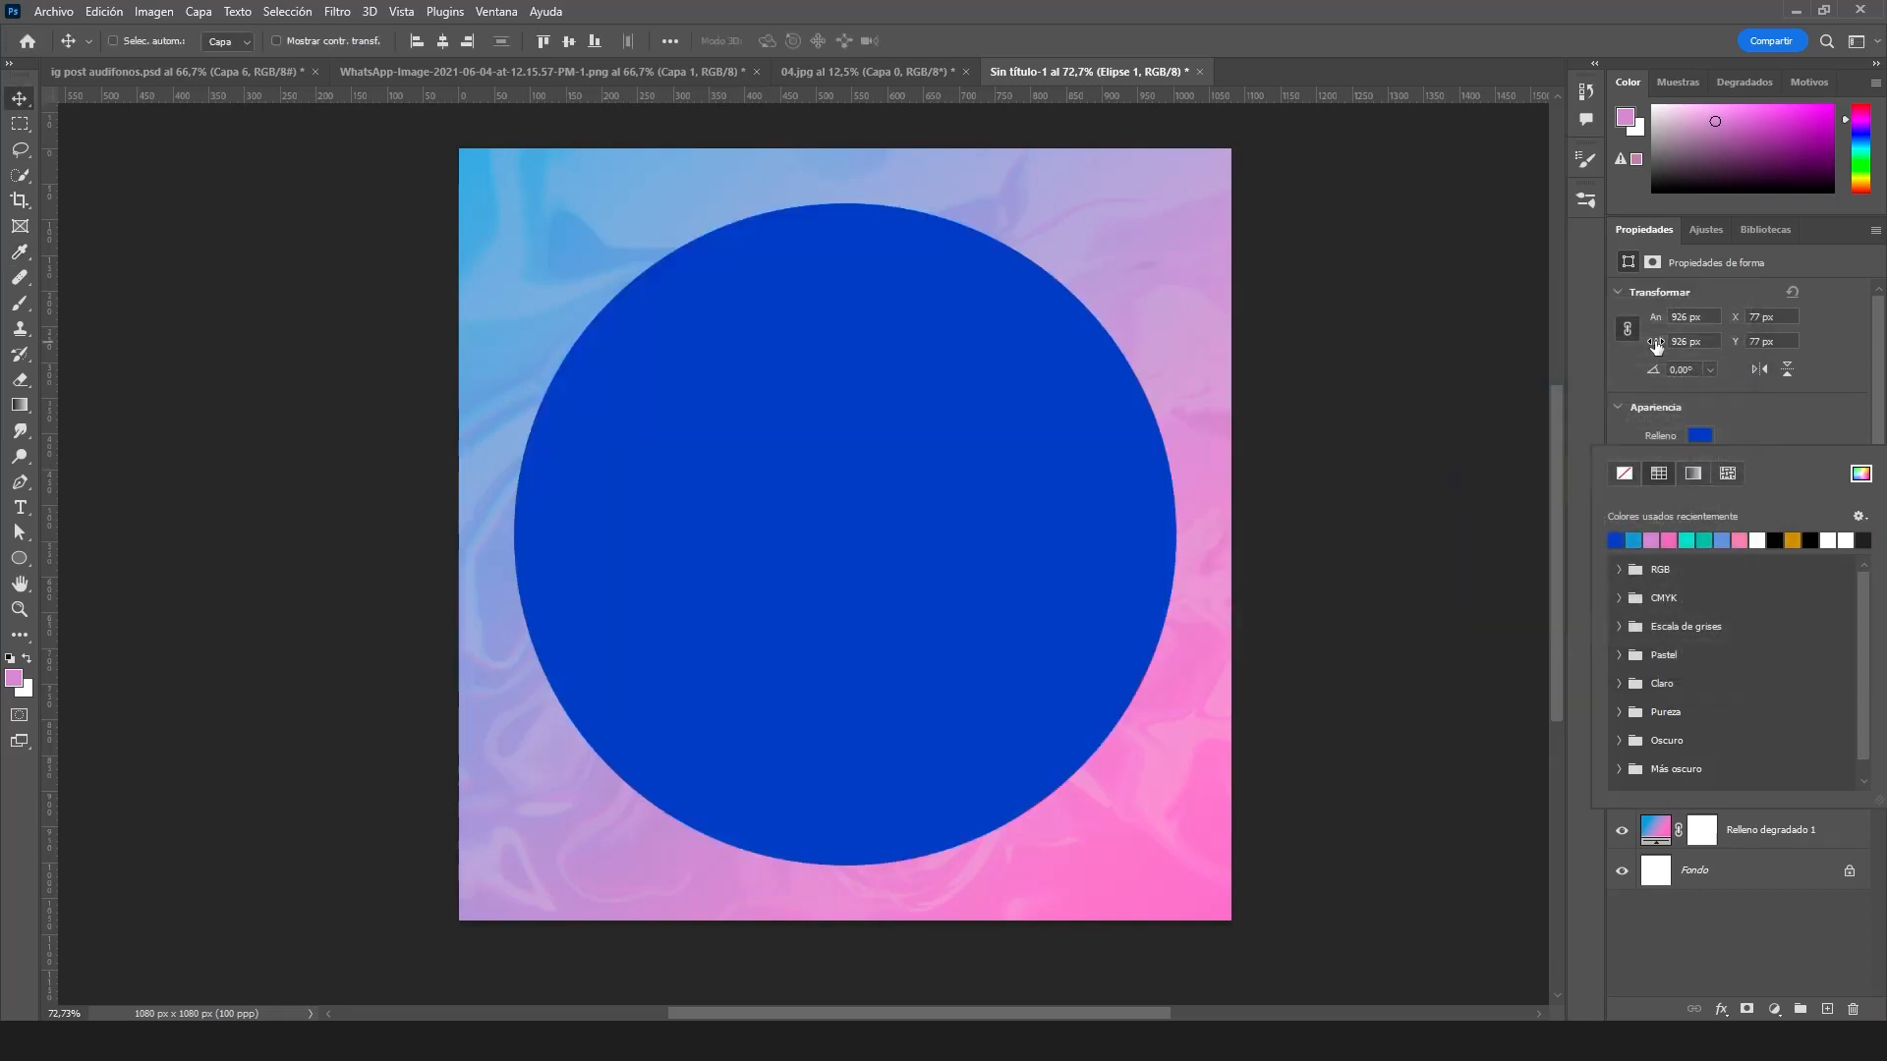
click(1448, 571)
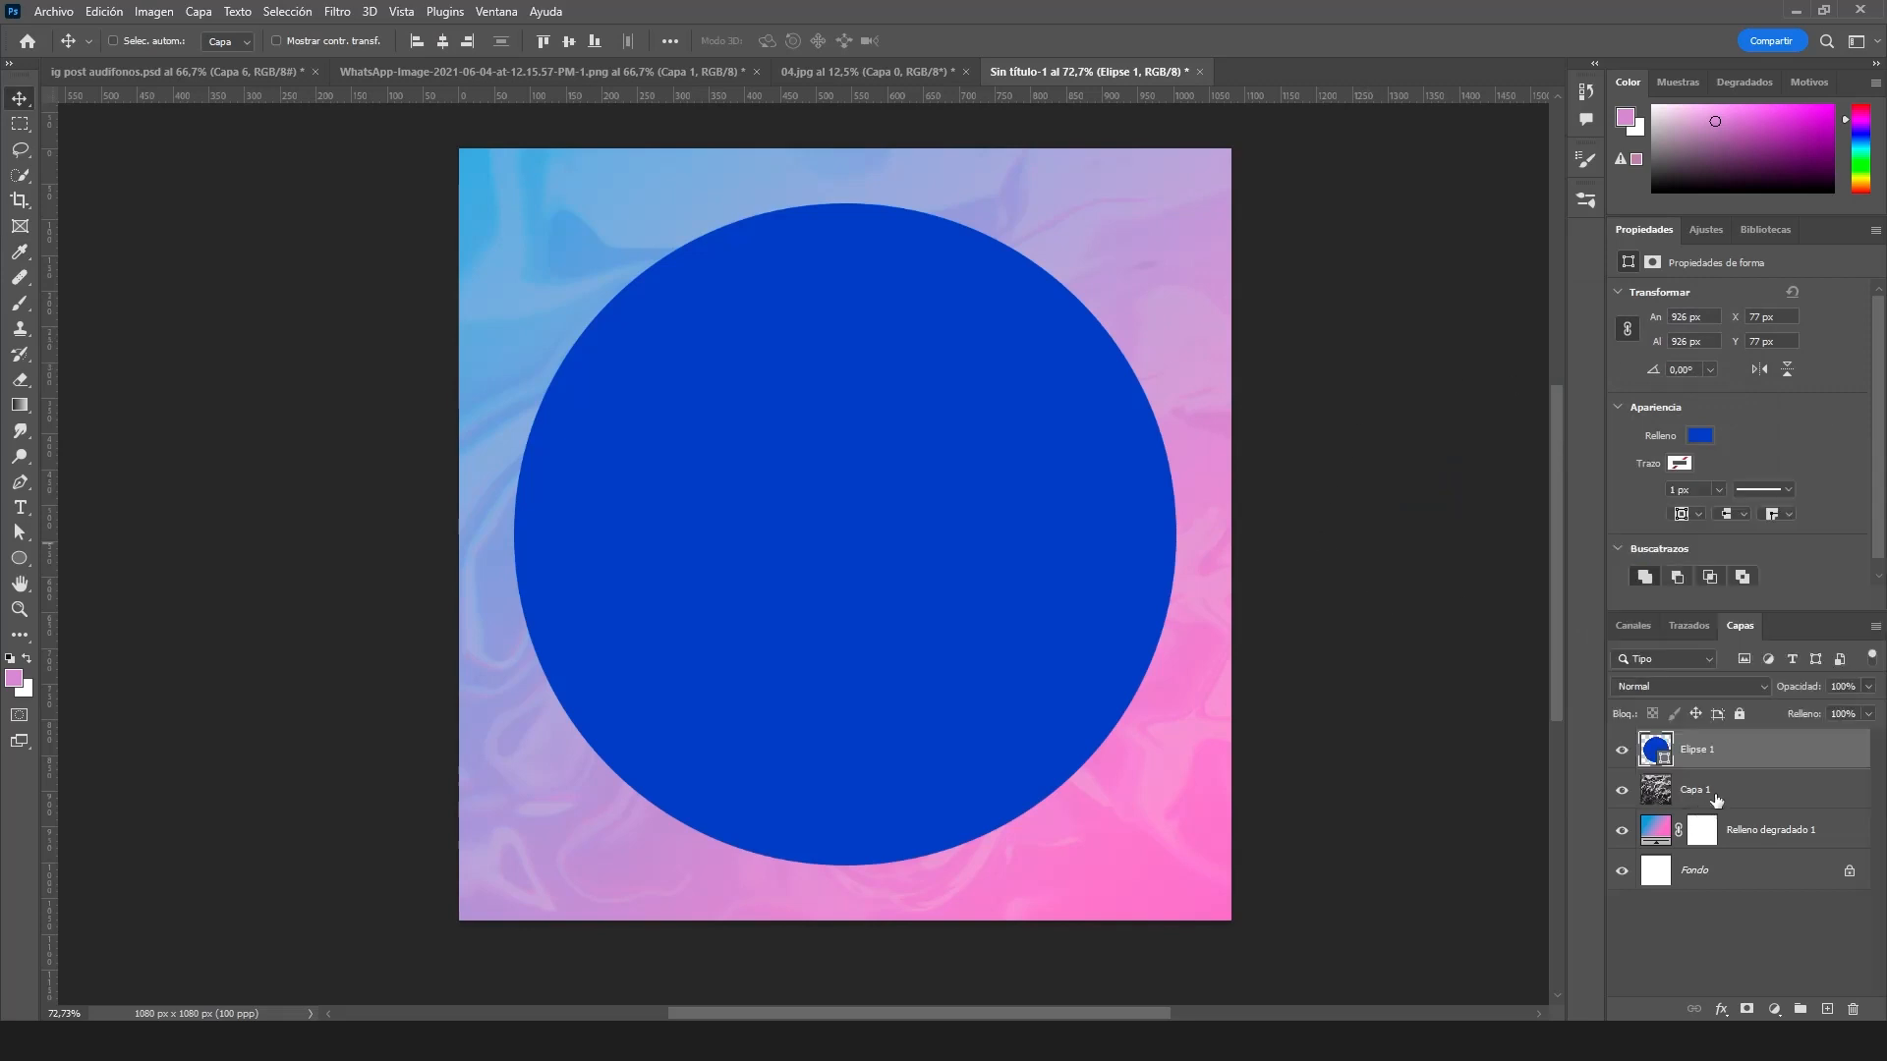
- Duplicate the blue circle and scale the copy about its centre to about 534 px in diameter
key(ctrl+j)
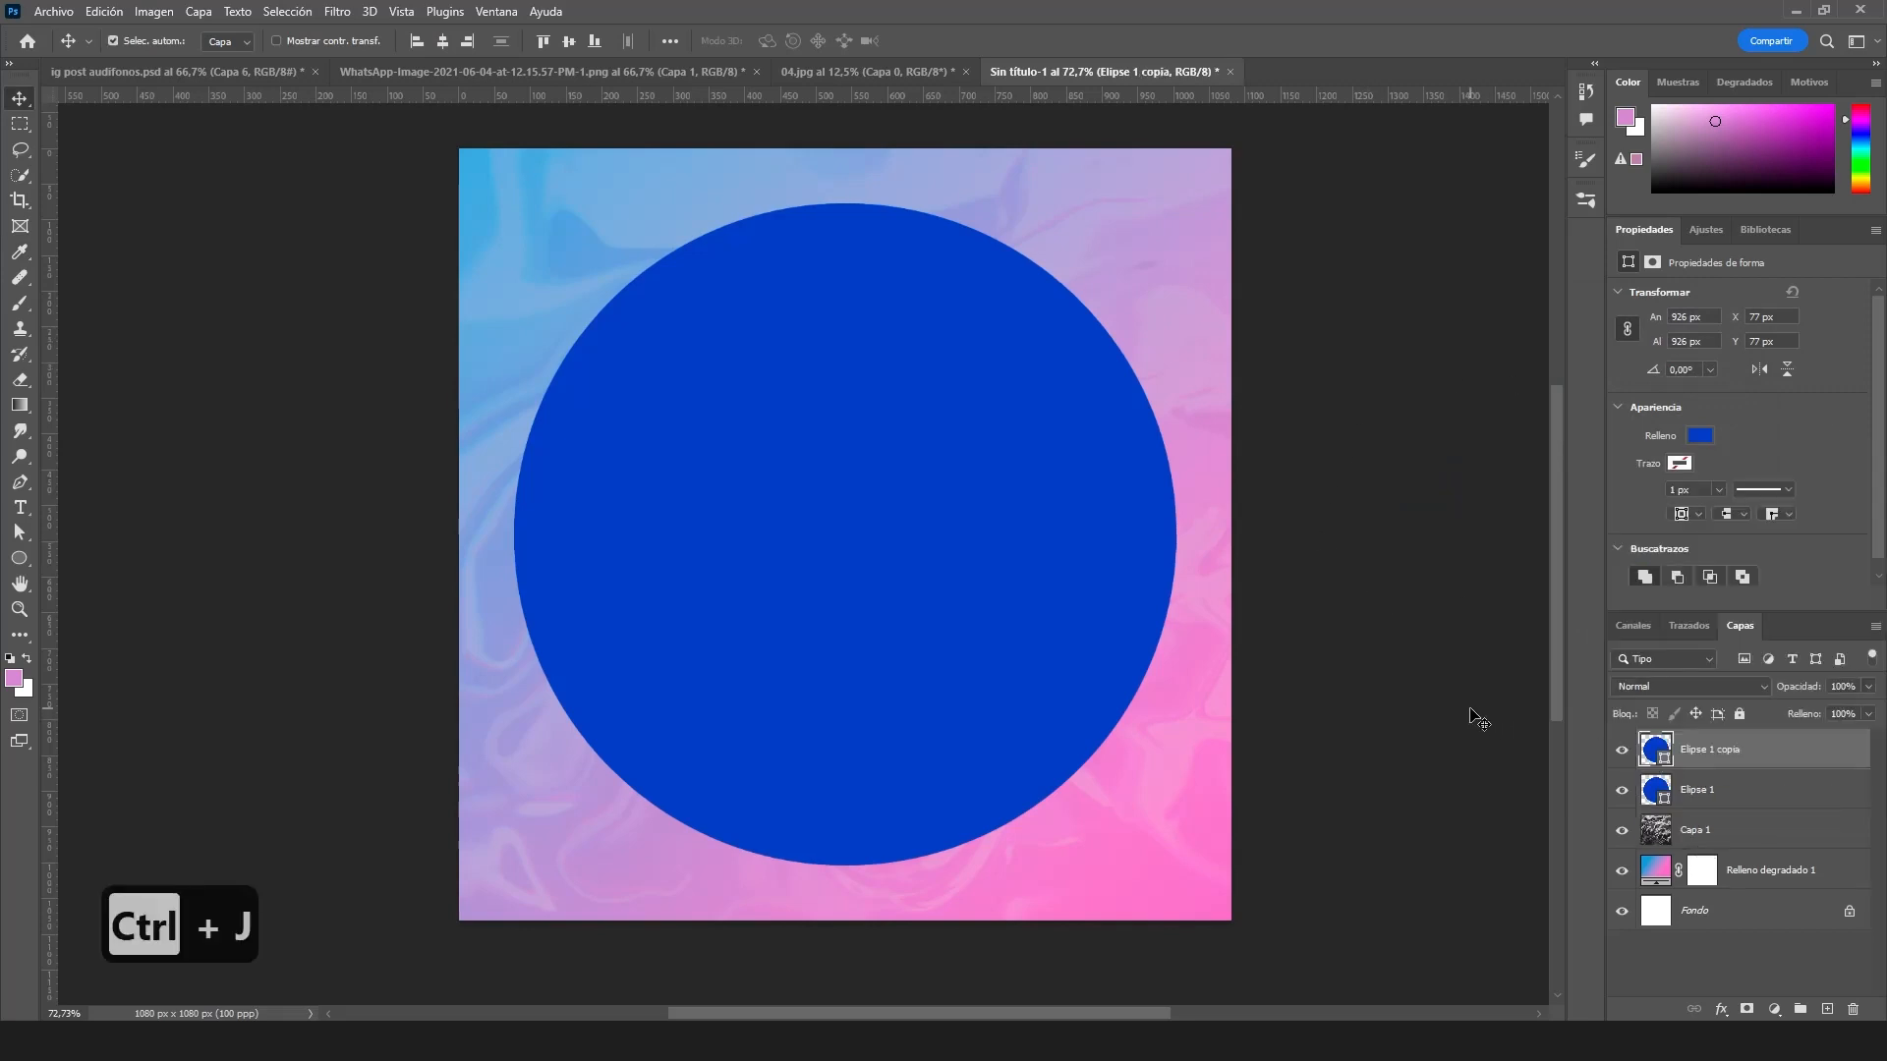
key(ctrl+t)
drag(1177, 864, 1138, 698)
mouse_move(1055, 745)
mouse_down()
mouse_move(1058, 654)
mouse_move(1022, 693)
mouse_move(1054, 725)
mouse_up()
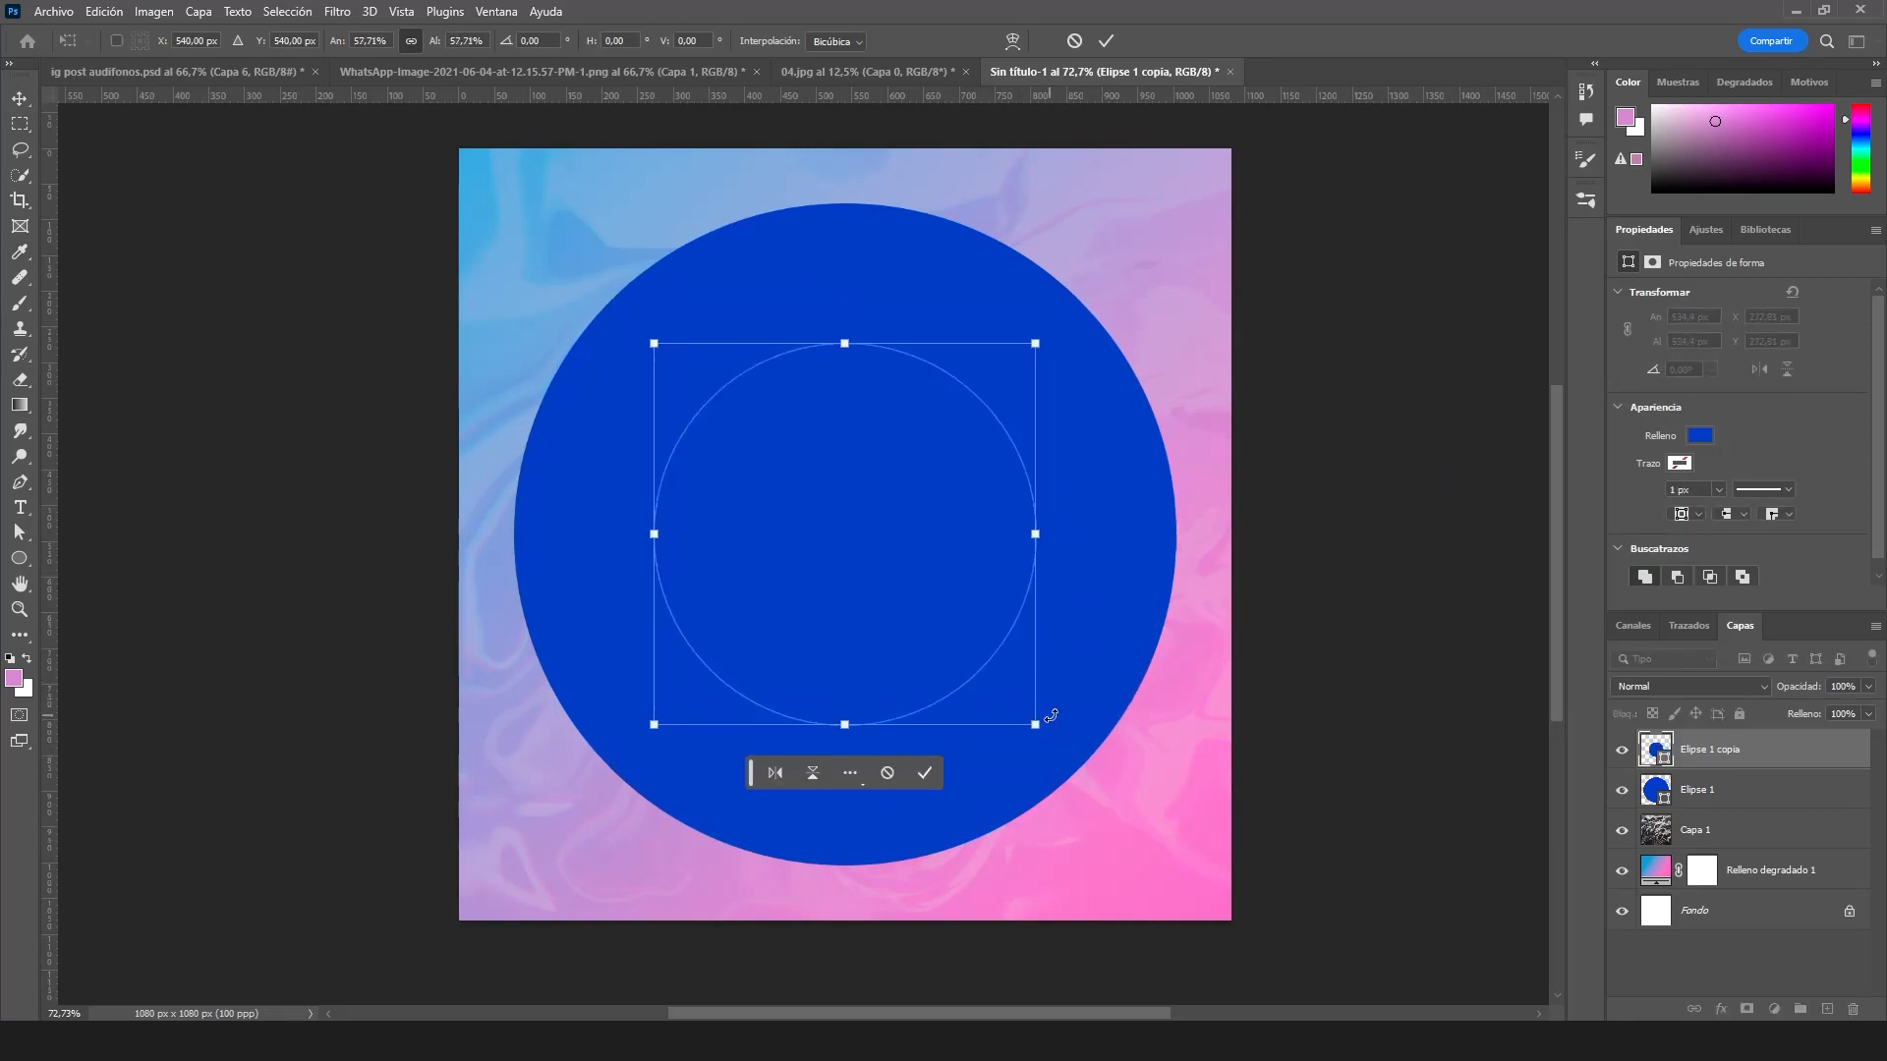
key(Delete)
key(Return)
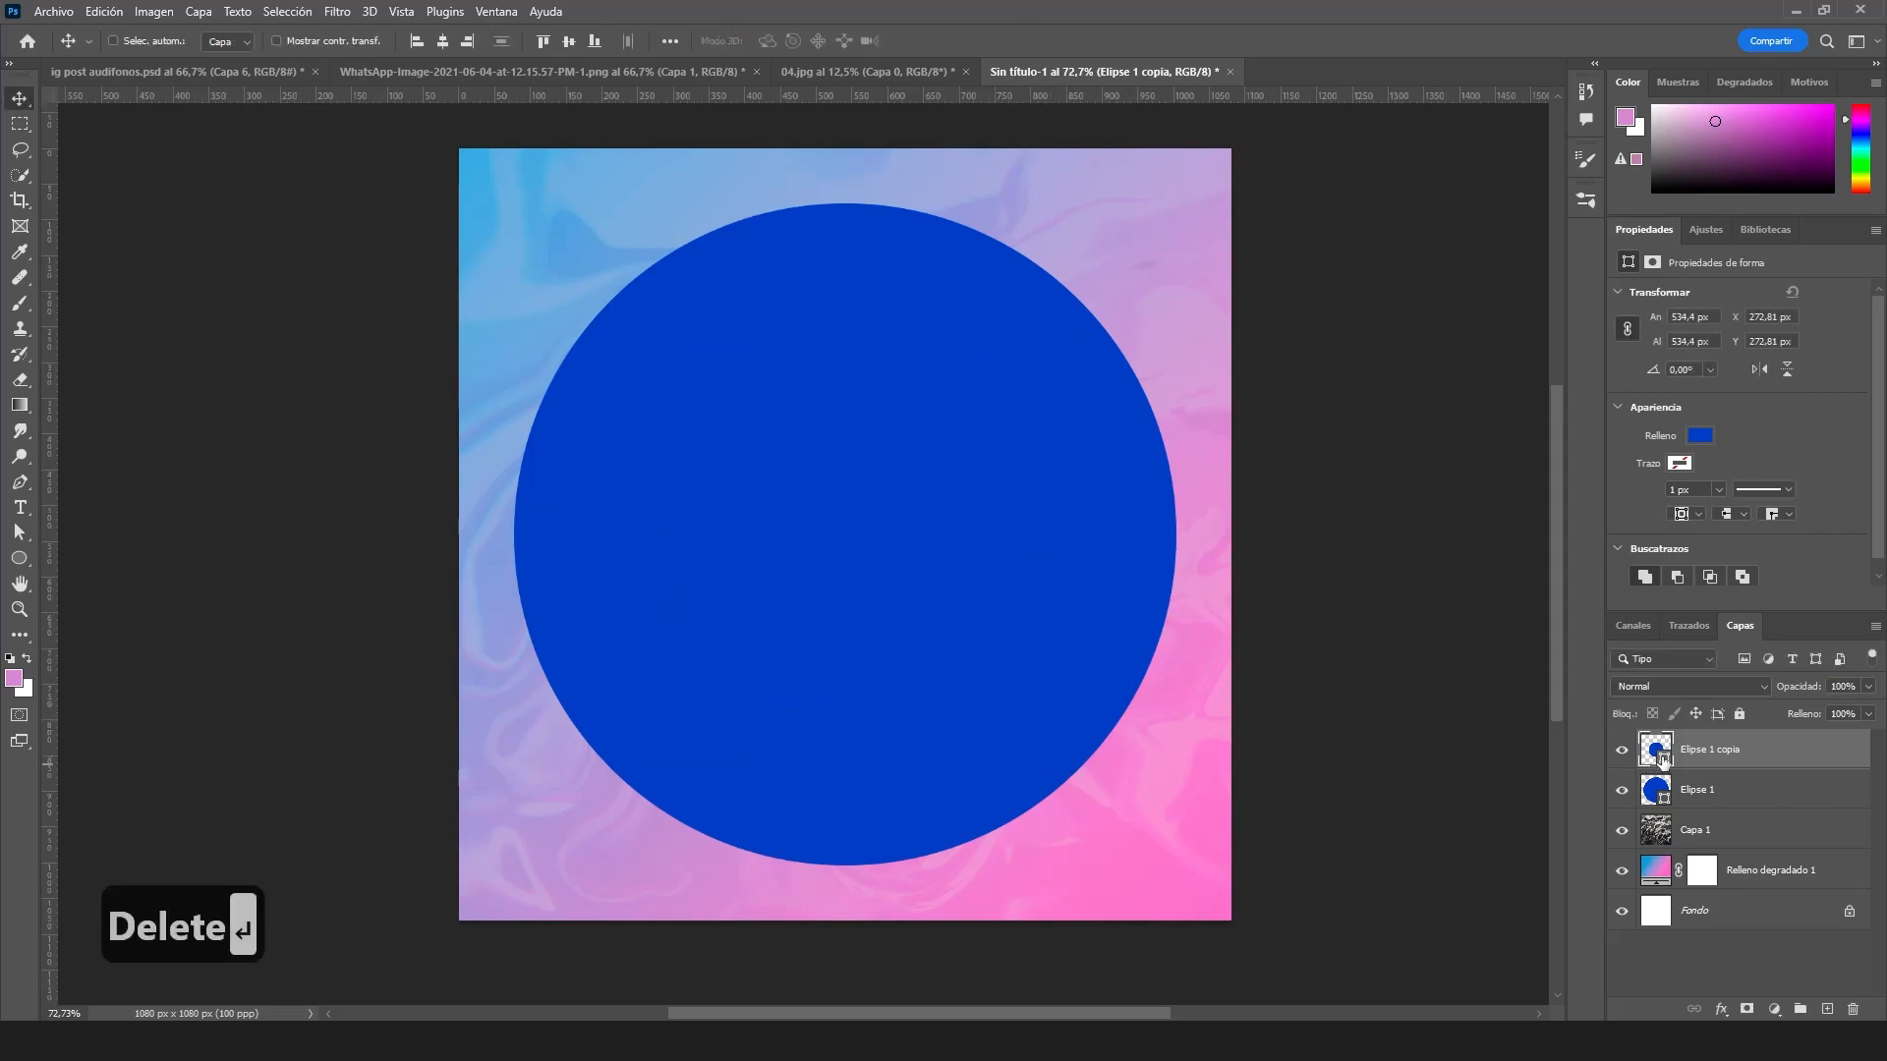
- Cut the small circle's outline out of the rasterized Elipse 1 layer to form a ring, with the copy hidden
ctrl+click(1663, 757)
click(1621, 750)
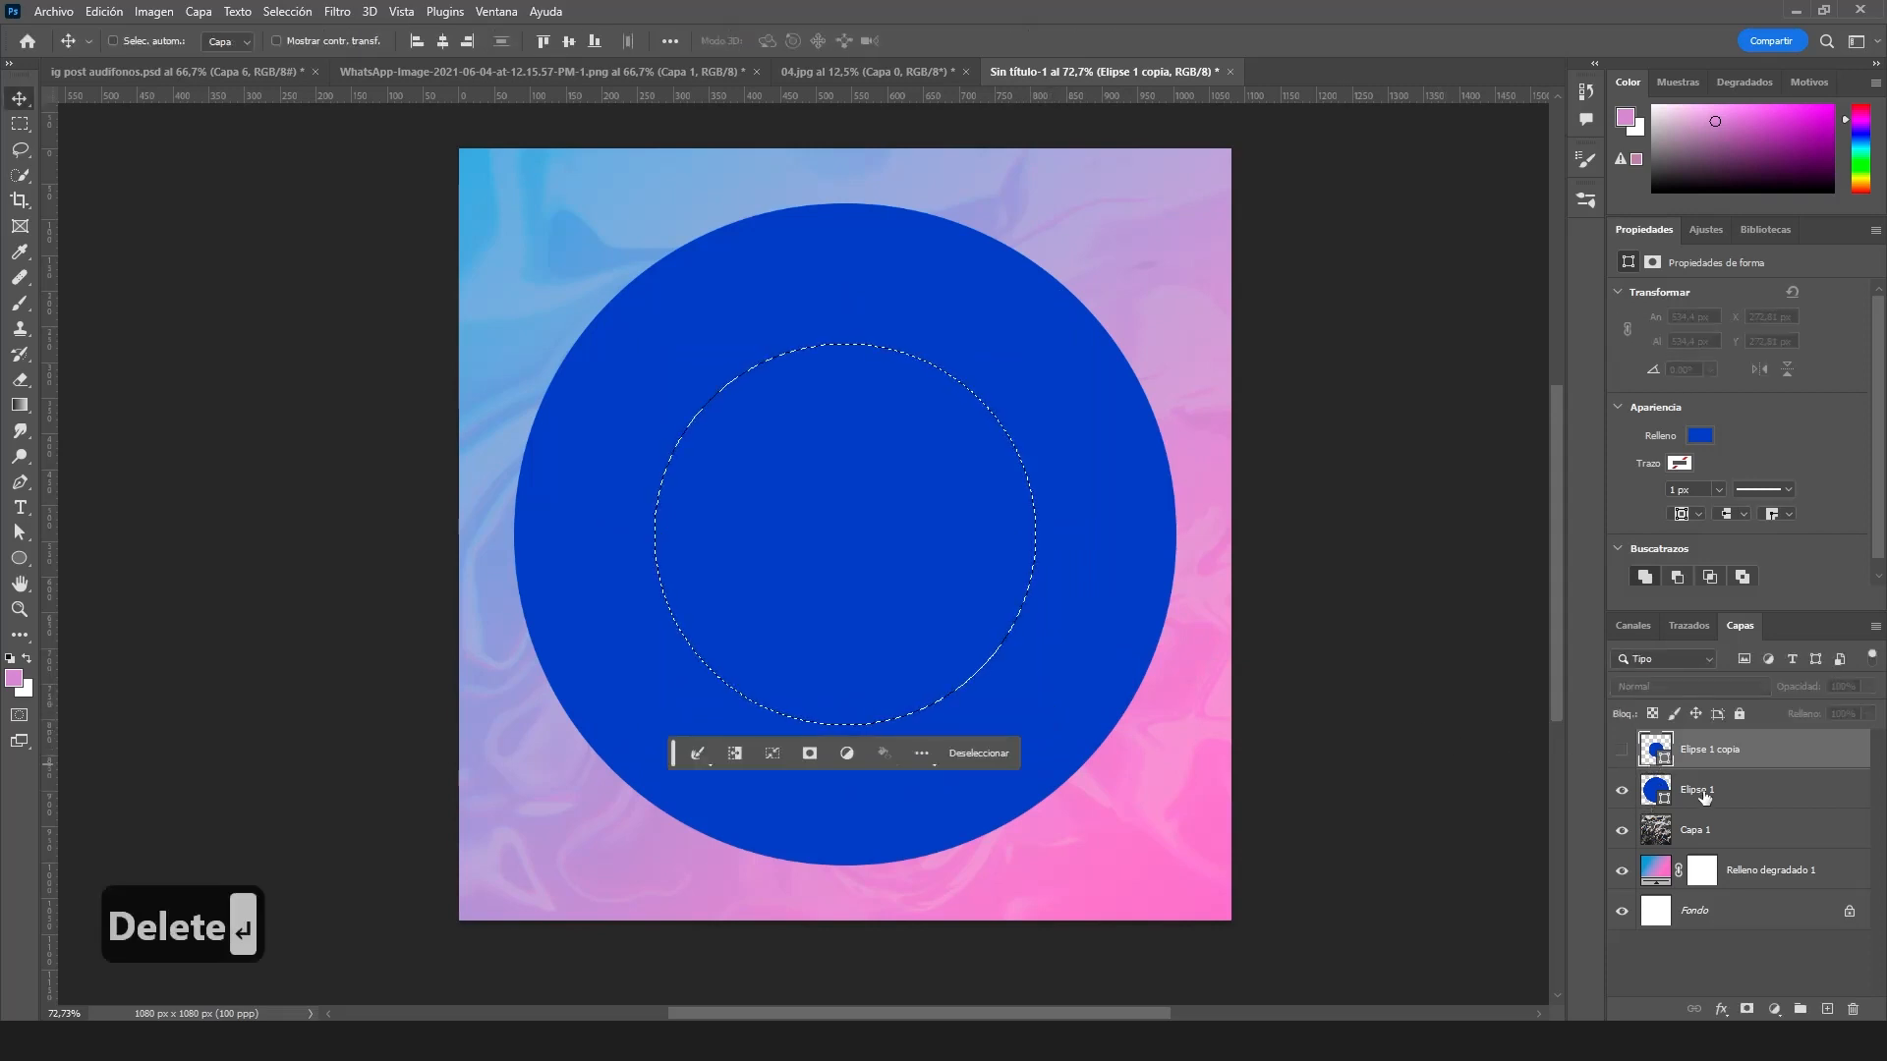
click(1704, 792)
right_click(1704, 796)
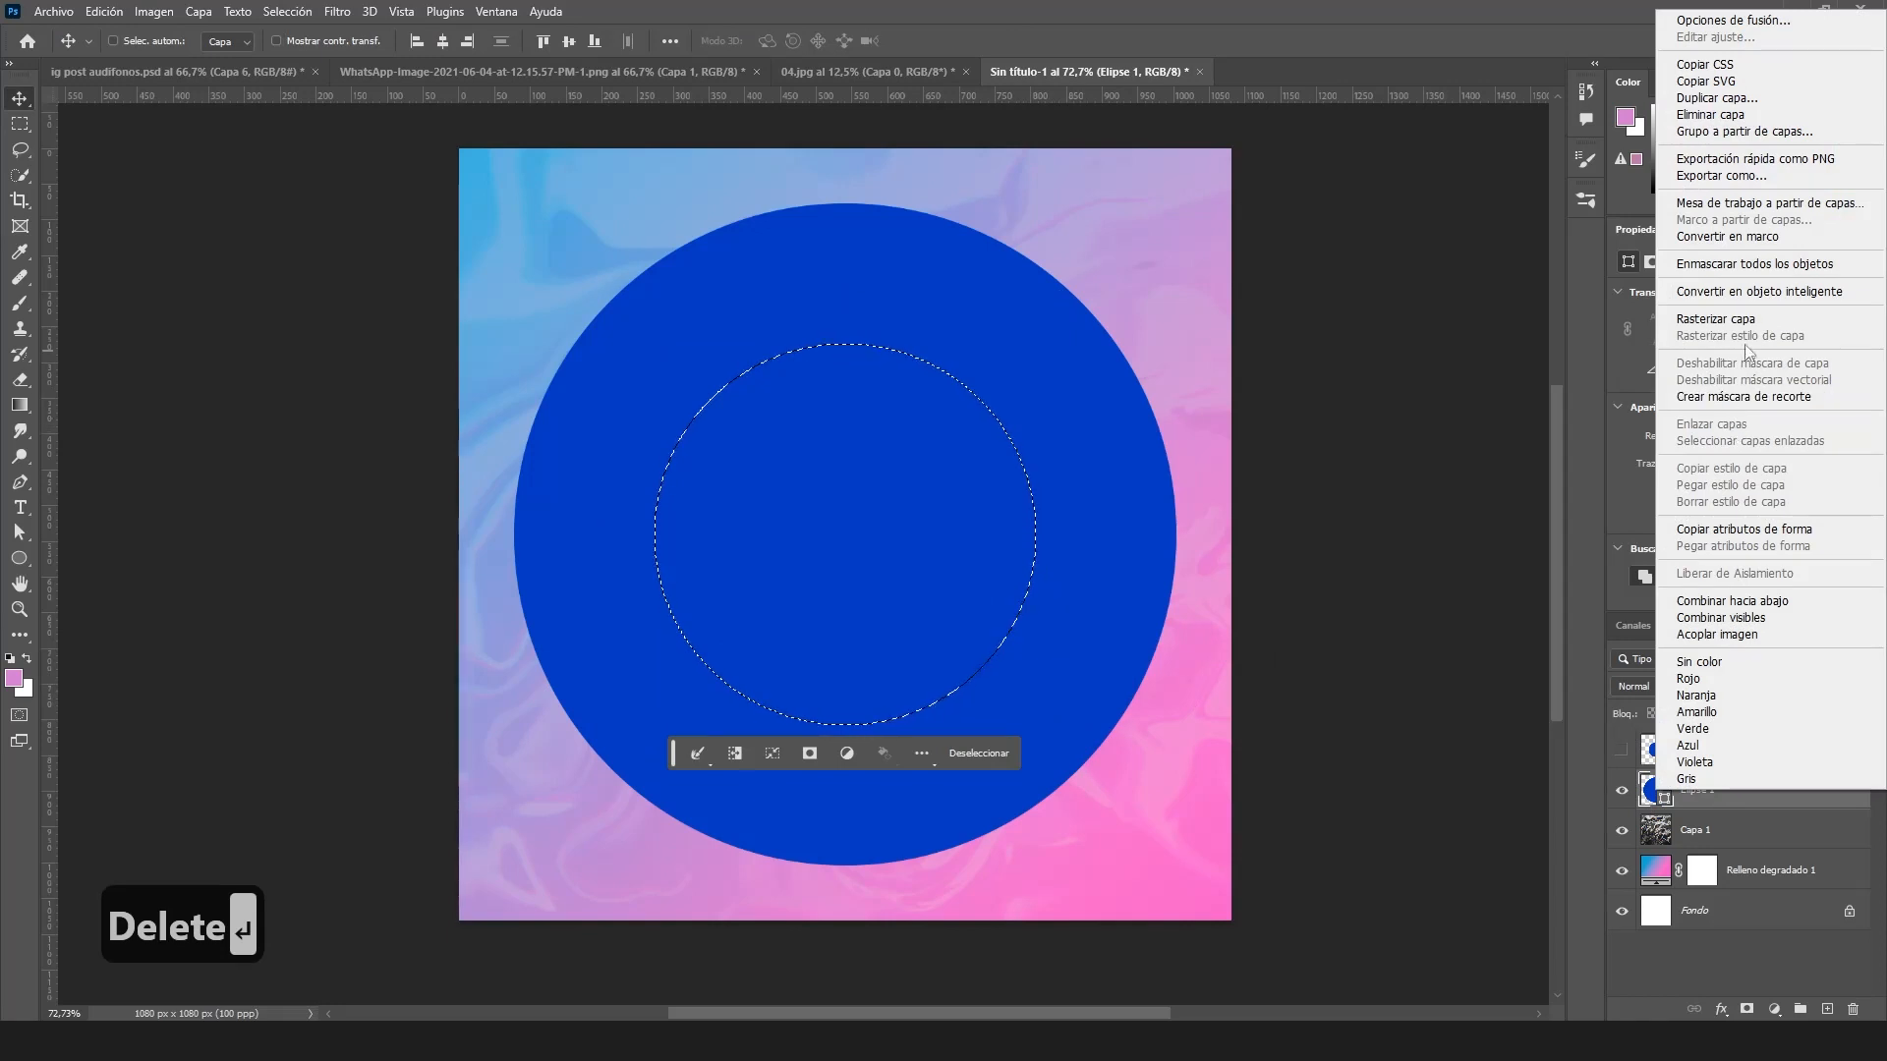
click(1745, 321)
key(Delete)
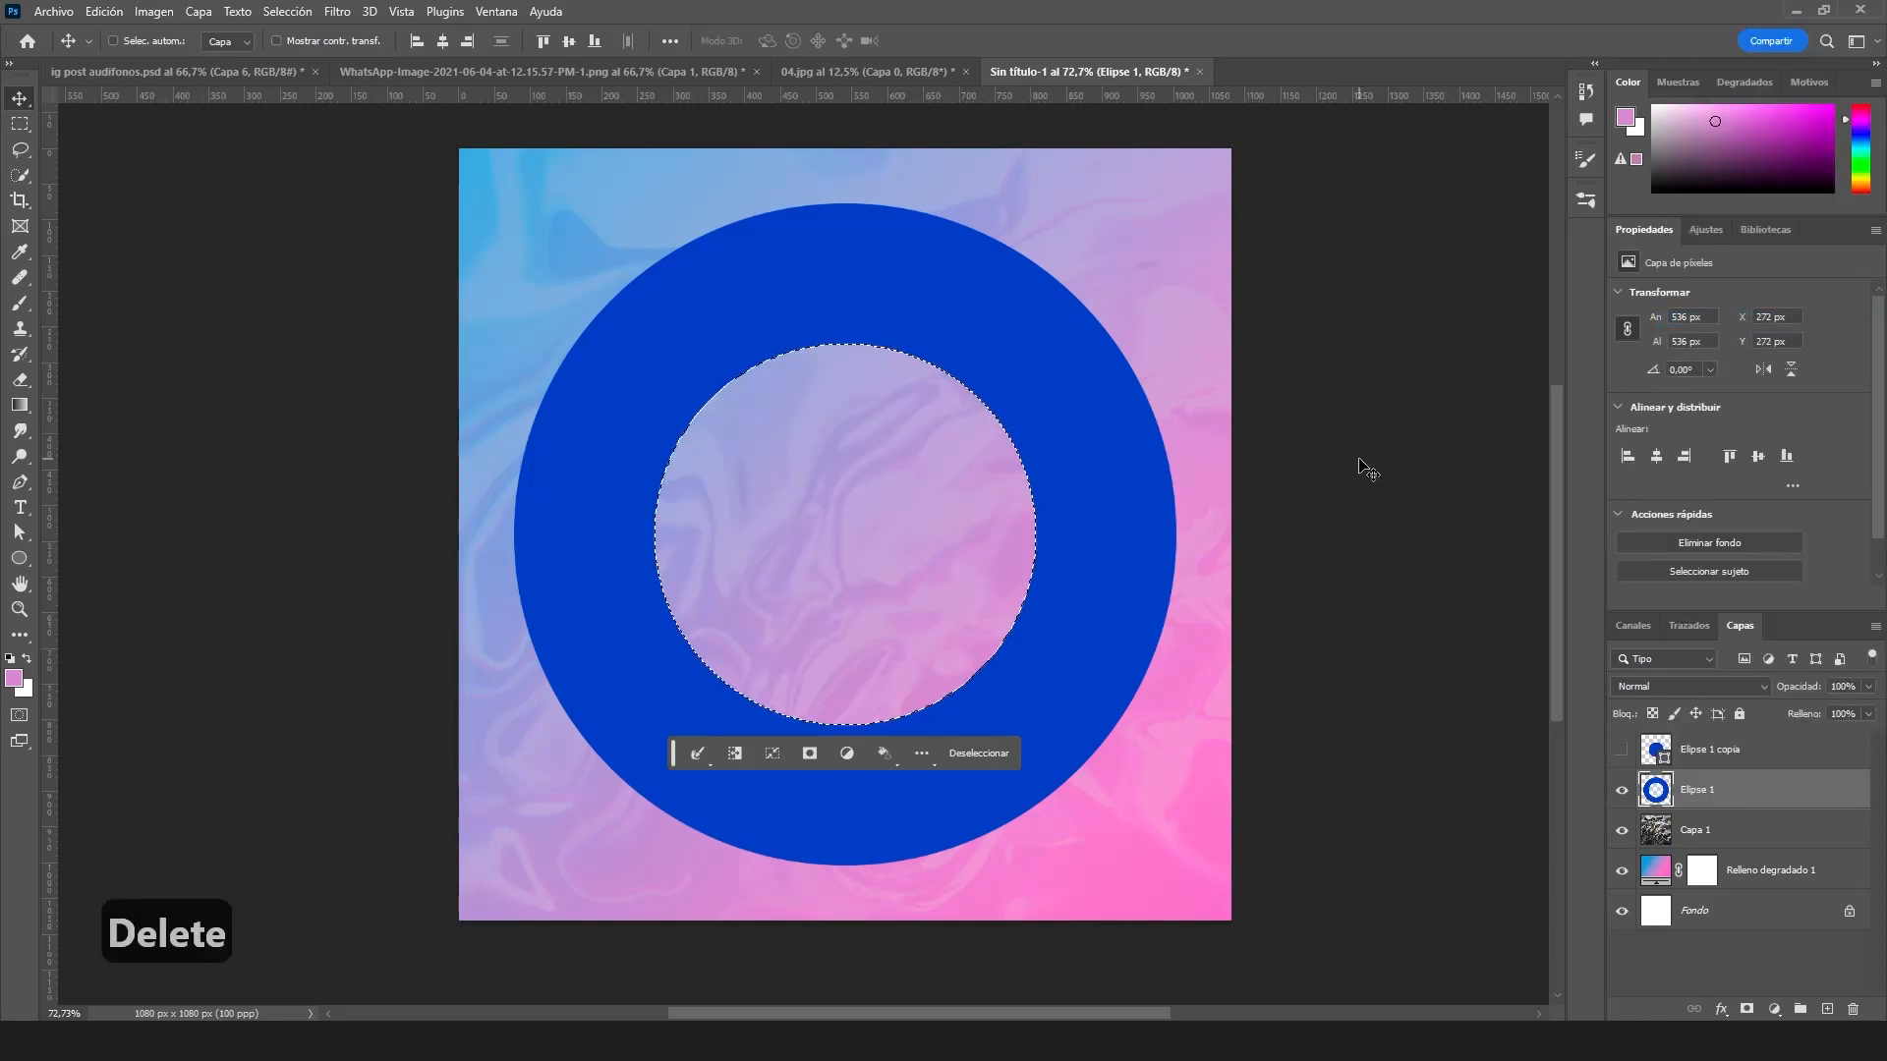
key(ctrl+d)
- Move the ring partly off the canvas at its upper-left corner and enlarge it to about 1049 px
key(v)
key(ctrl+t)
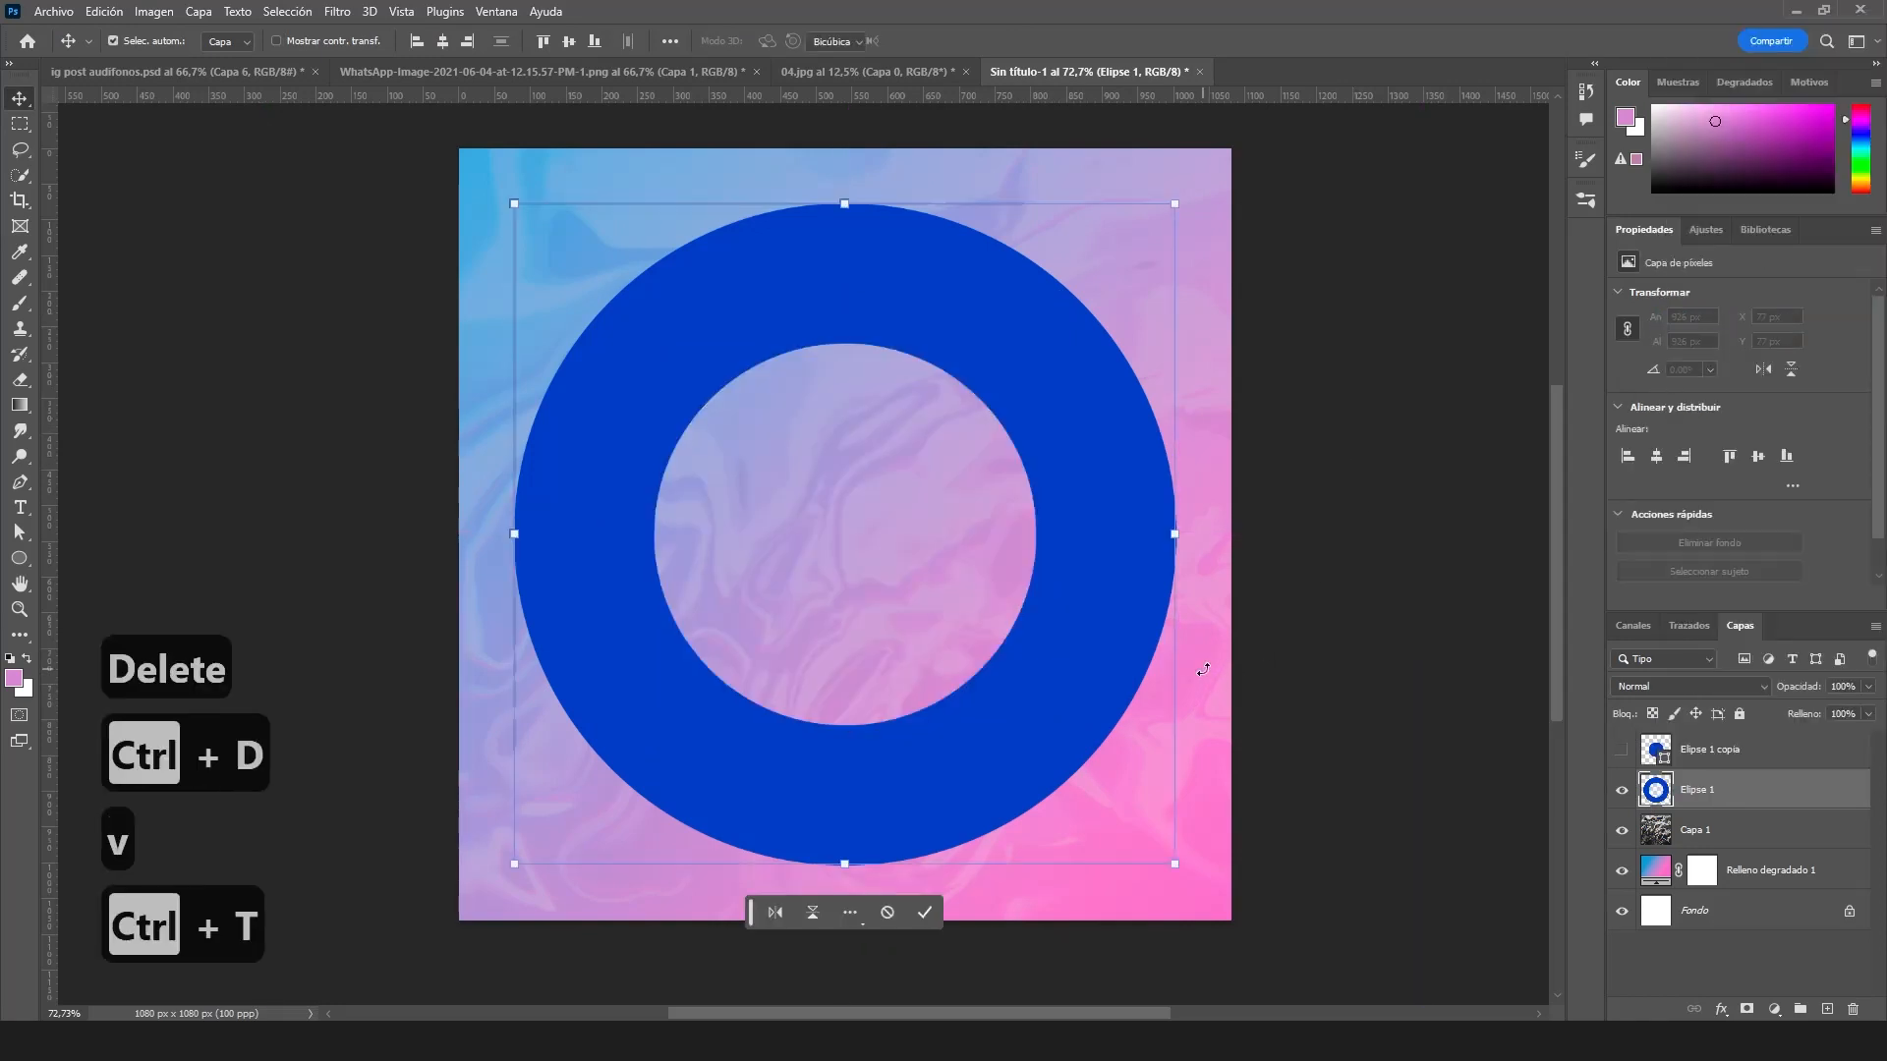
drag(993, 770, 663, 490)
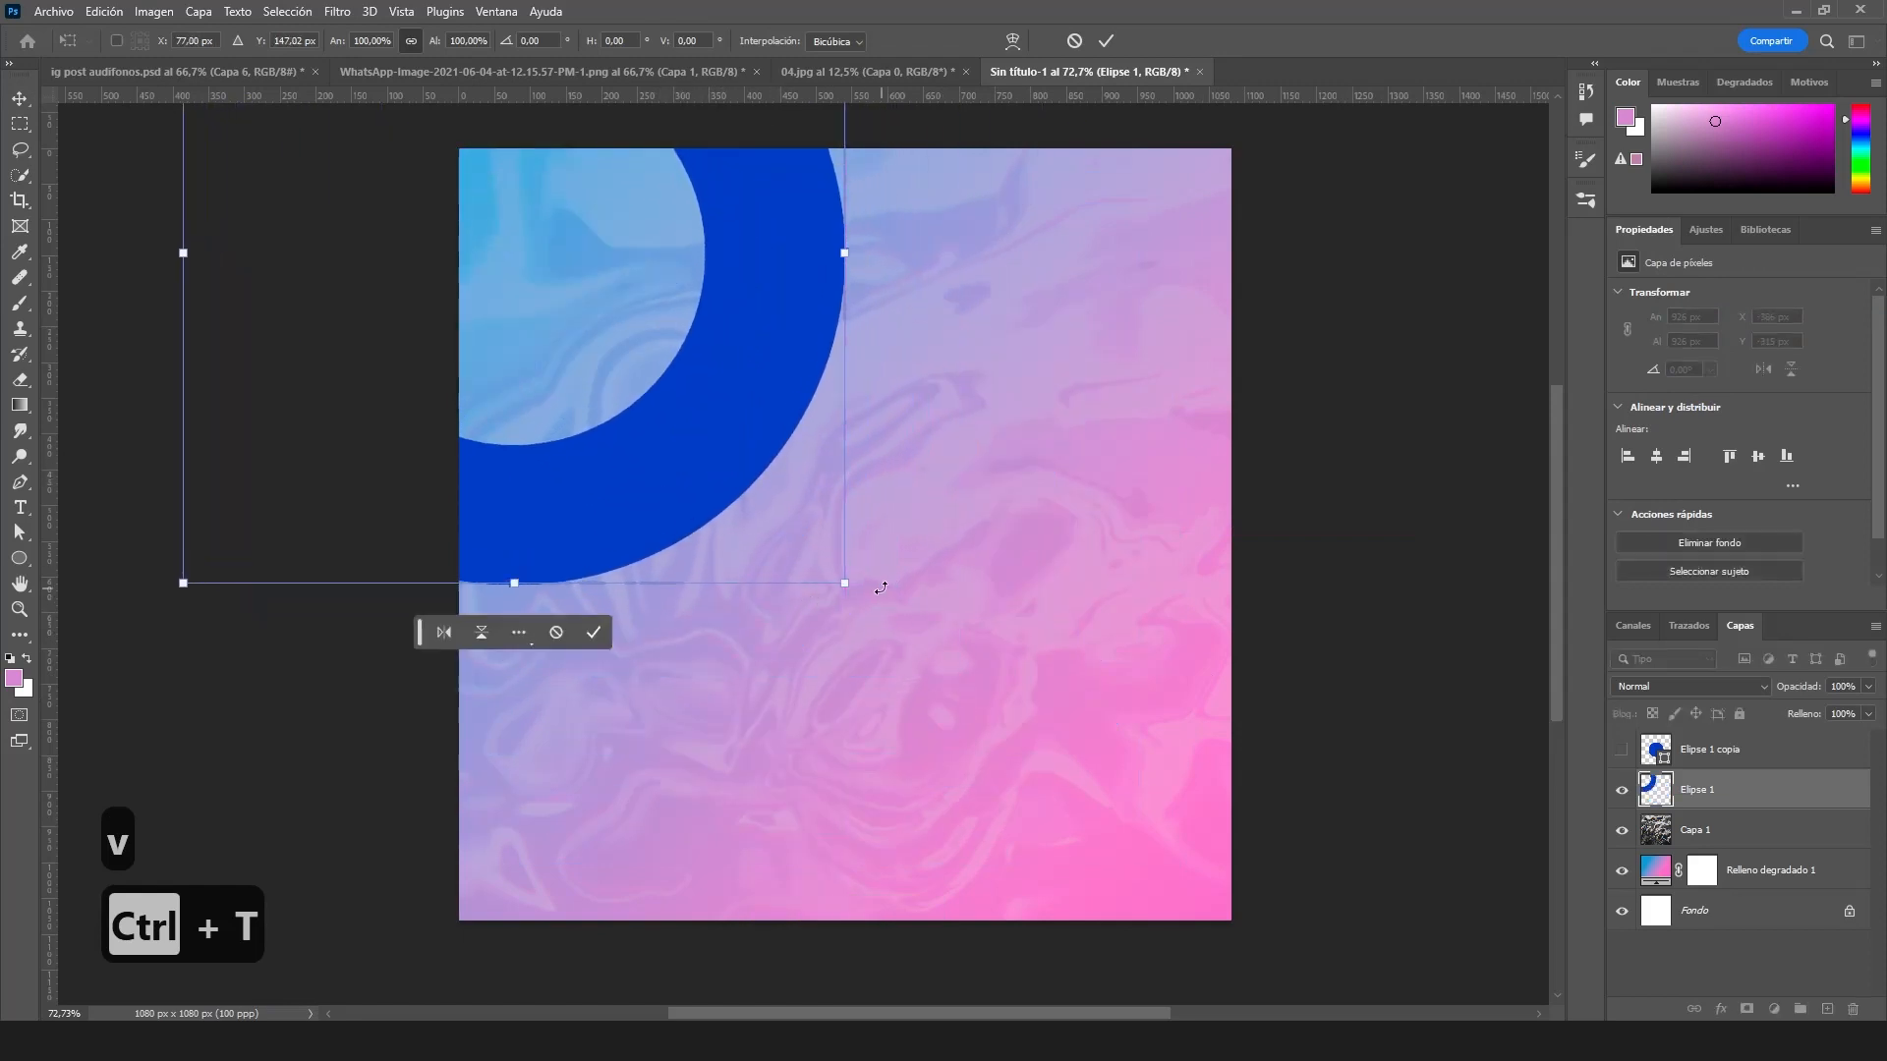
drag(847, 581, 866, 600)
drag(712, 482, 693, 484)
drag(845, 598, 869, 625)
key(Return)
- Copy the ring to the canvas's lower-right corner and scale the copy down to about 831 px
drag(734, 387, 1363, 934)
key(ctrl+t)
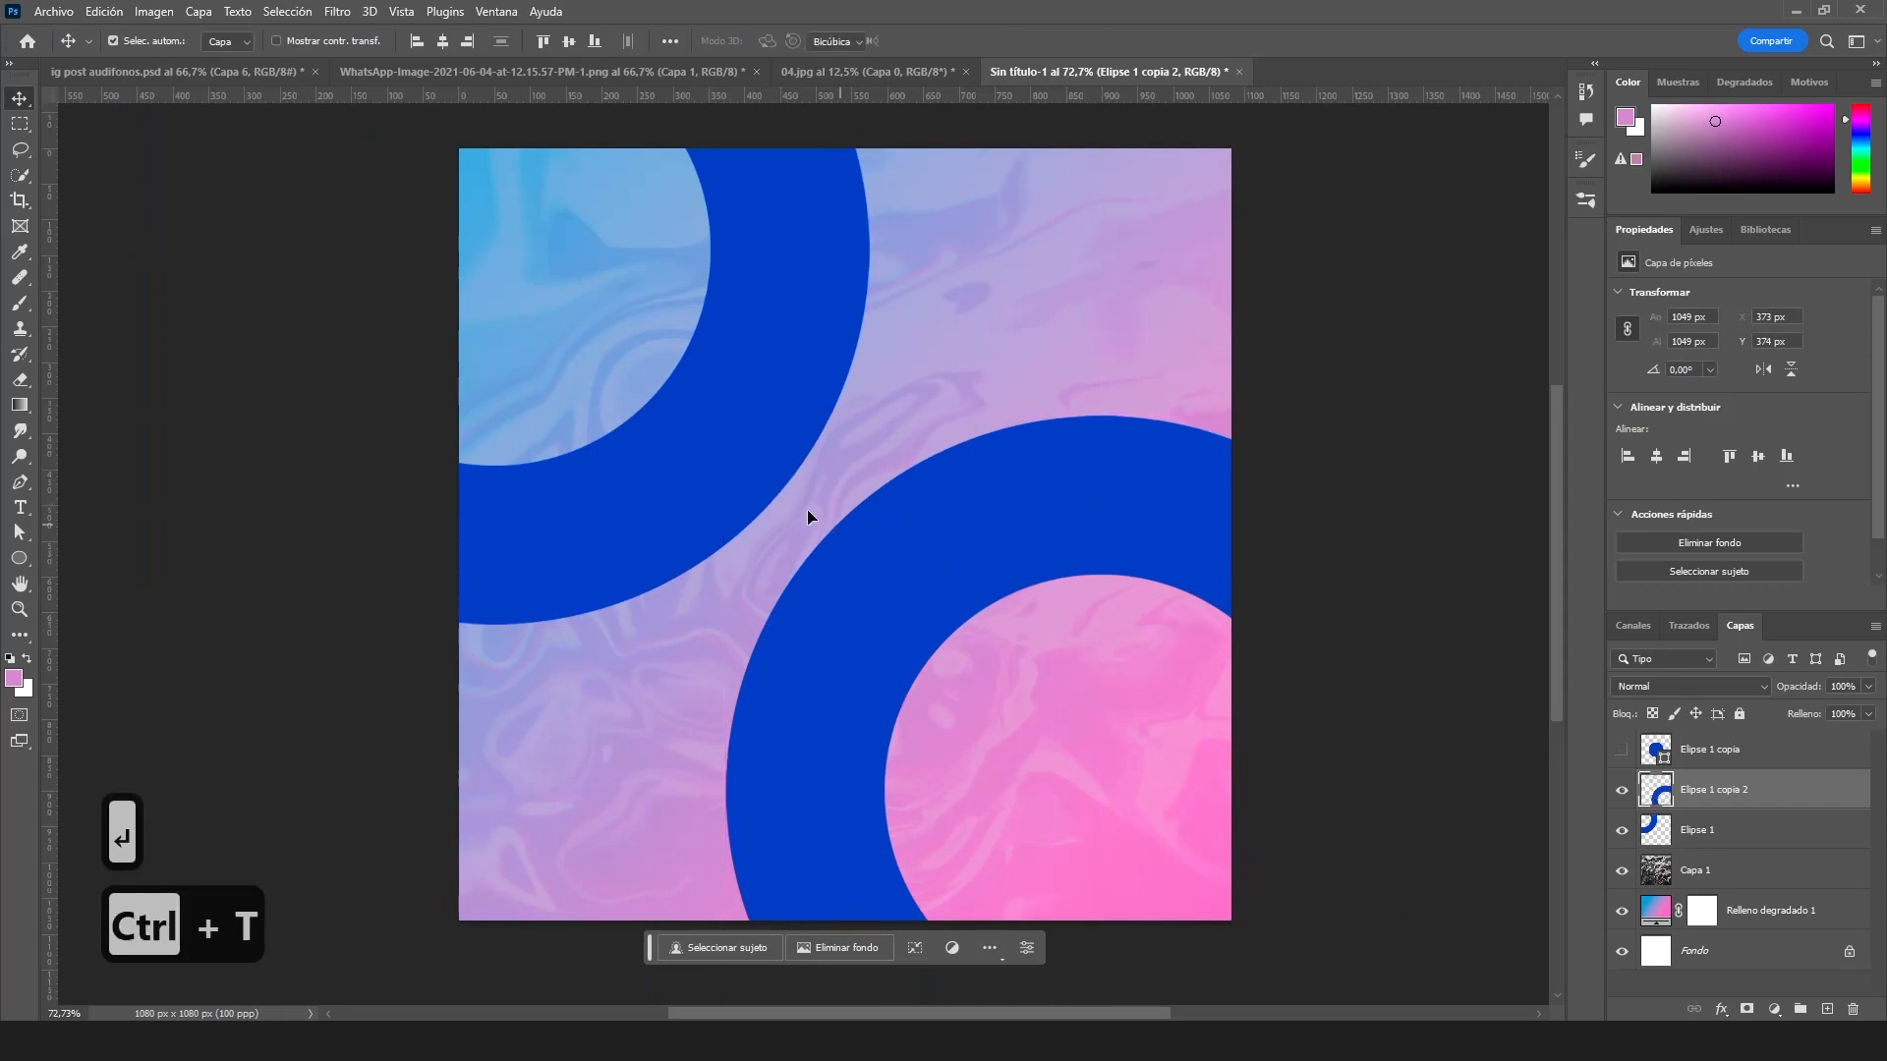
drag(733, 435, 885, 572)
drag(1028, 665, 971, 615)
key(Return)
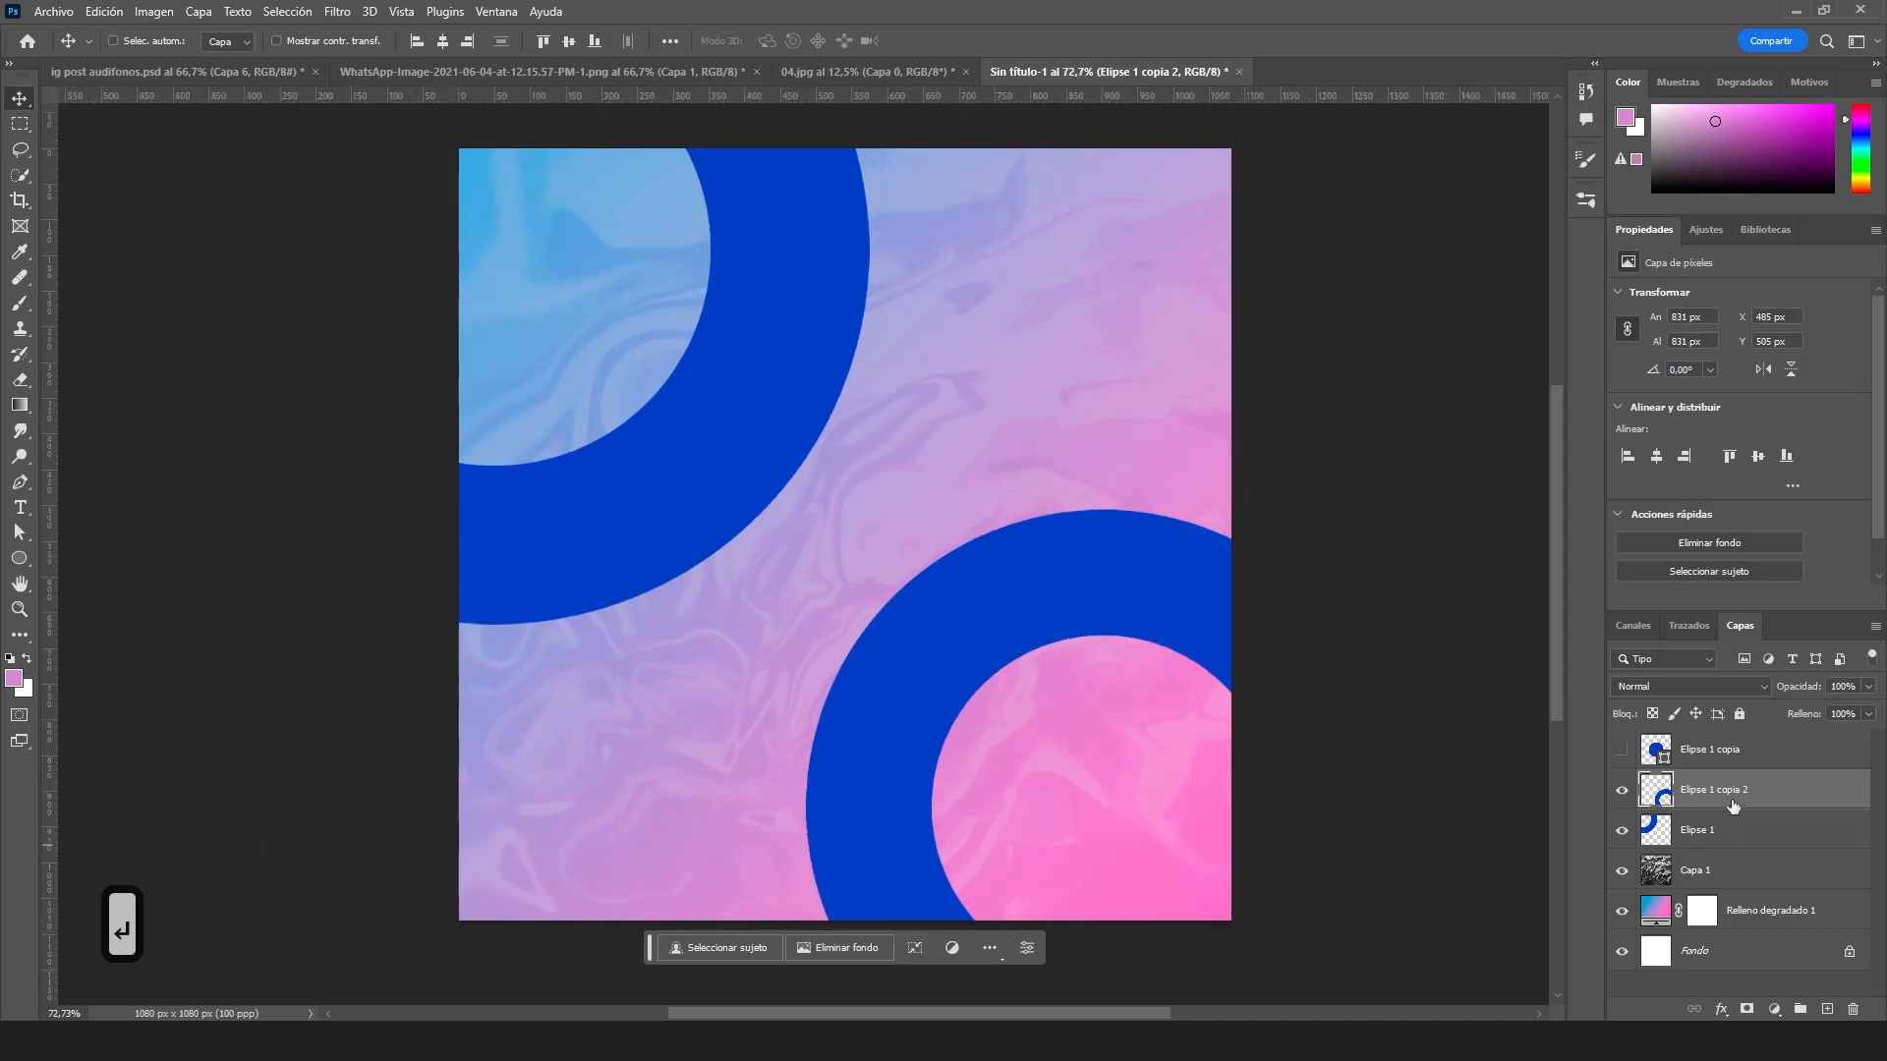
- Delete the hidden small circle layer Elipse 1 copia
click(1748, 762)
key(Delete)
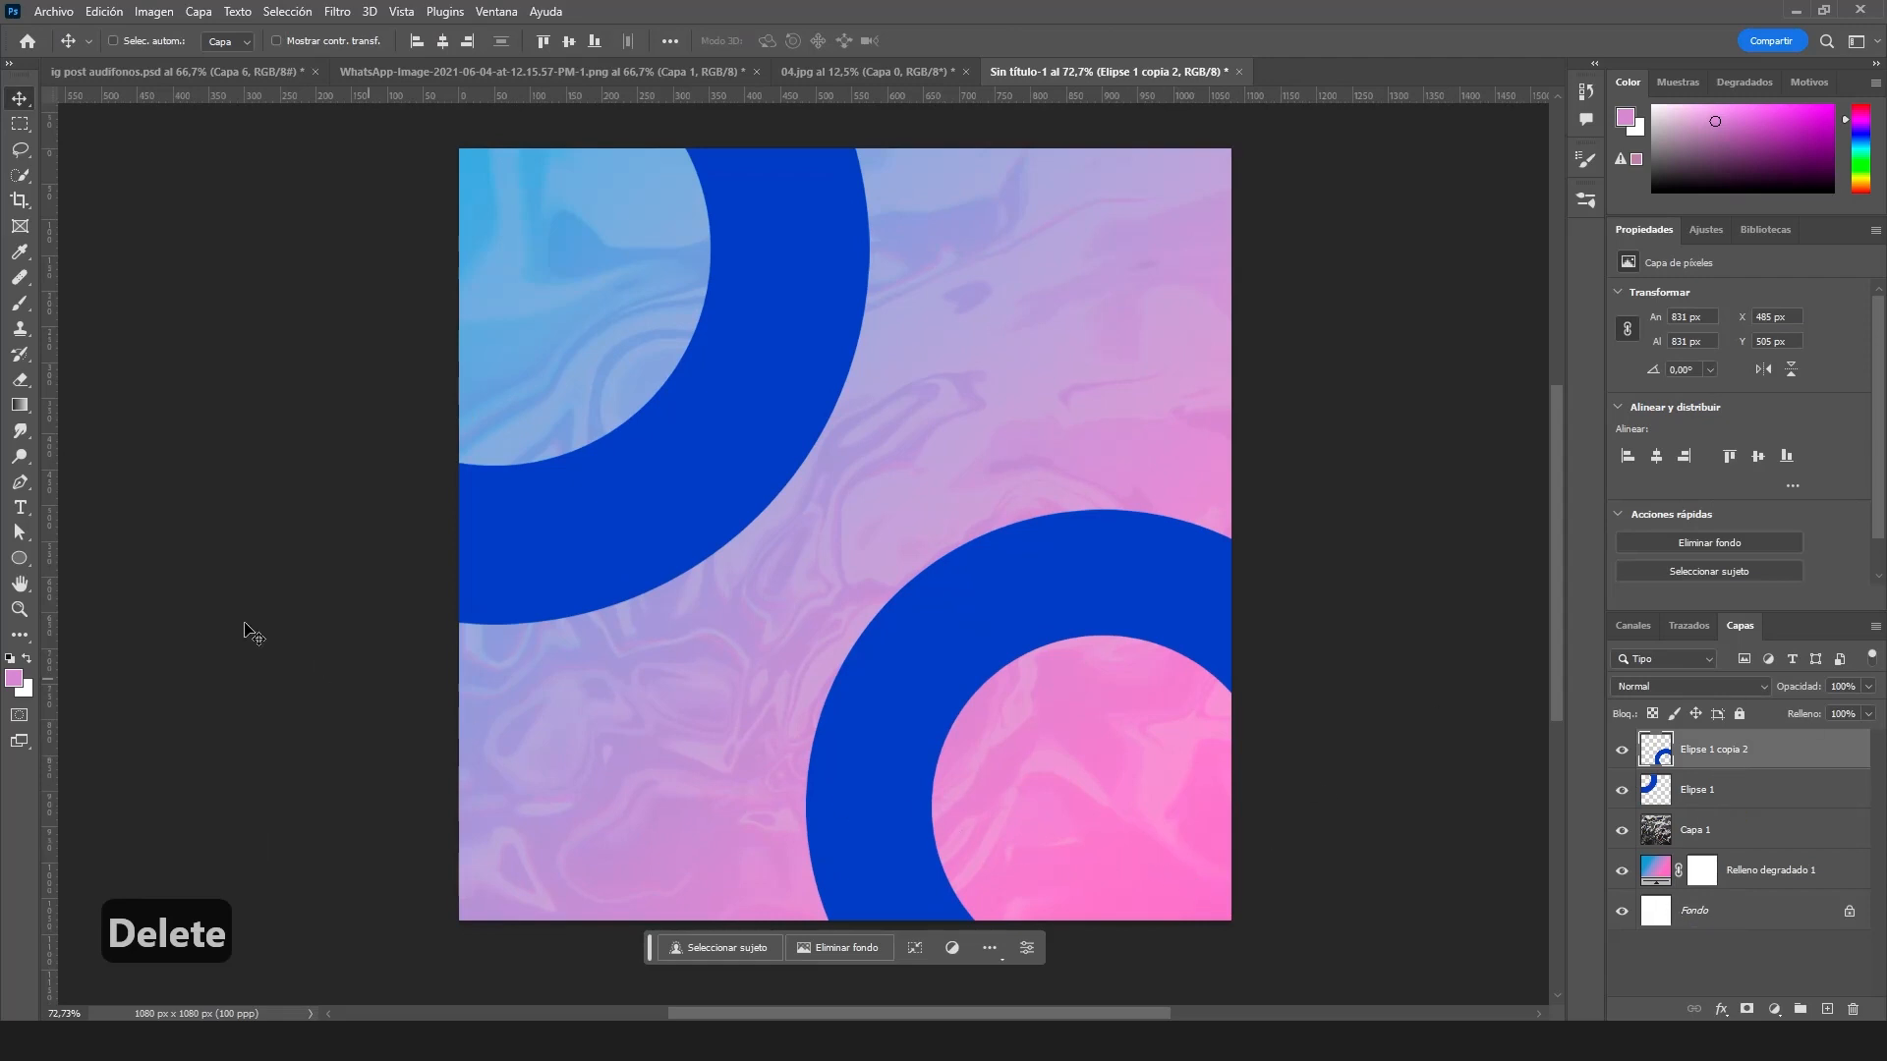
- Draw a square of about 1025 px with the Rectangle tool and centre it on the canvas
click(20, 560)
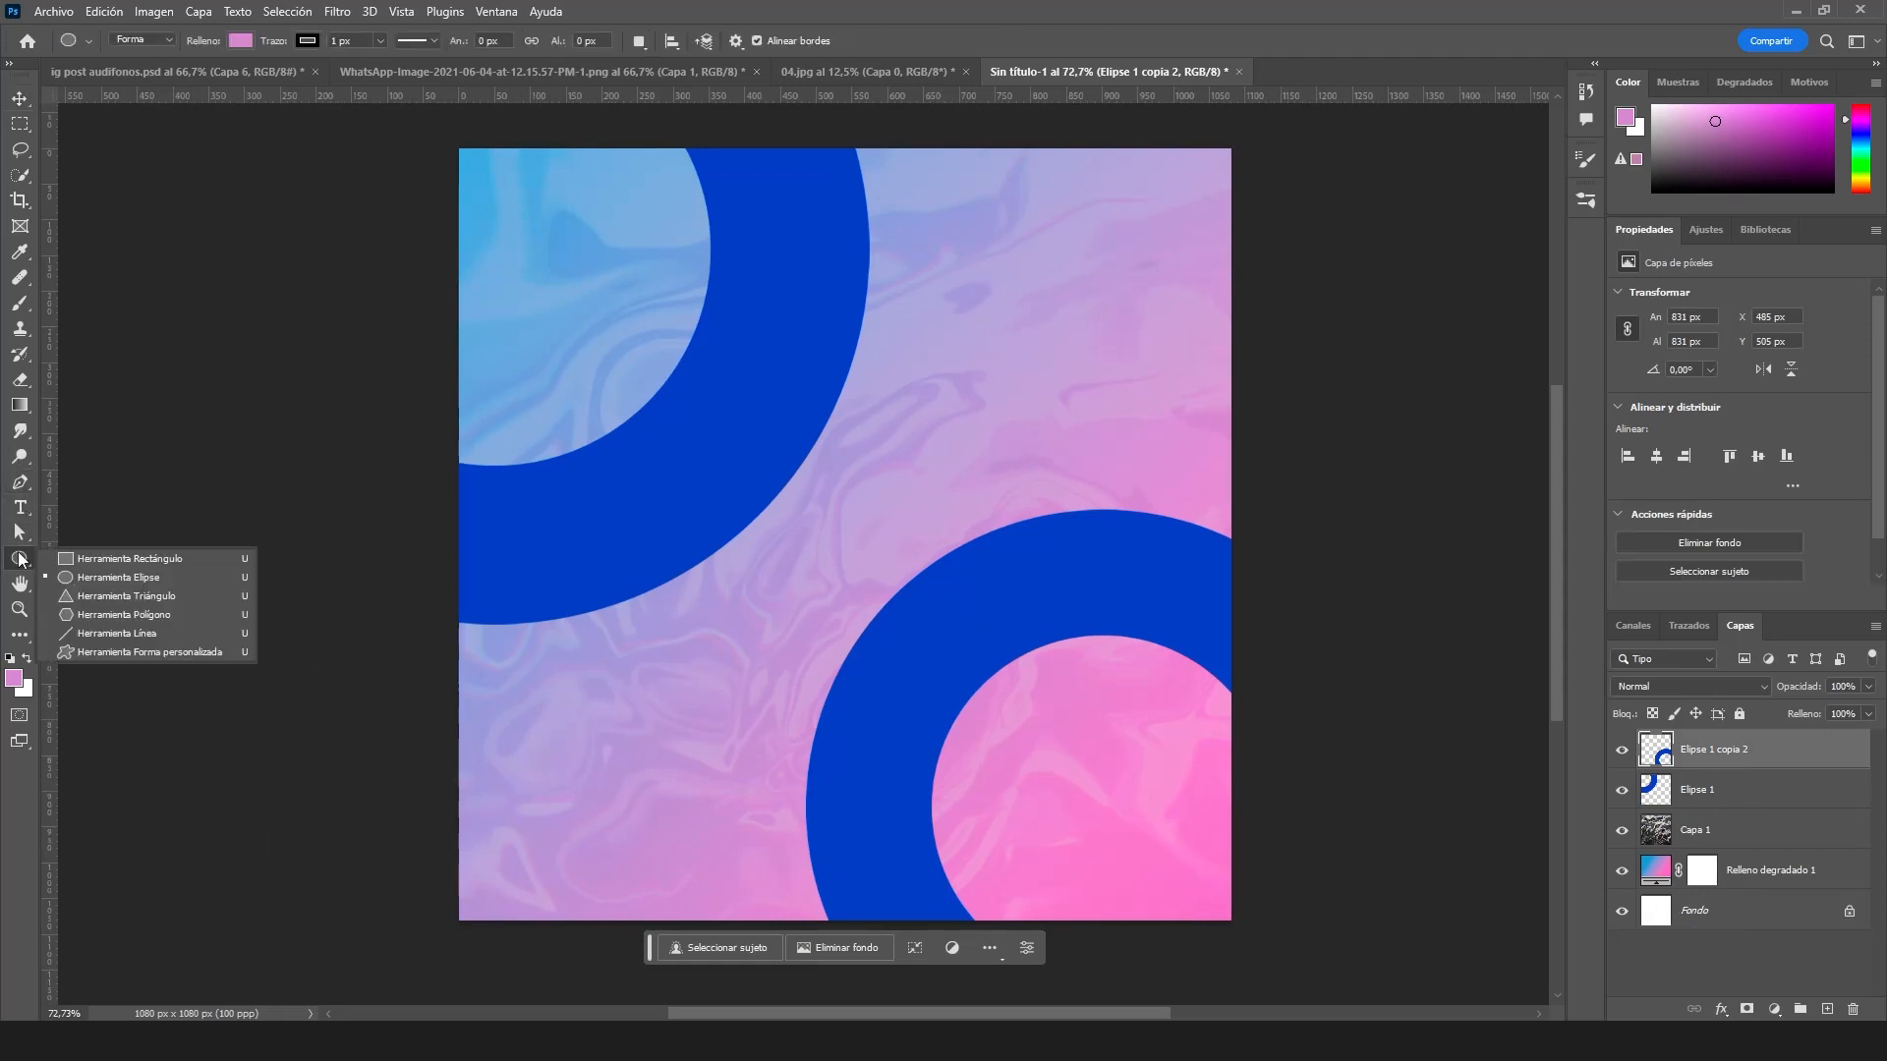
click(98, 561)
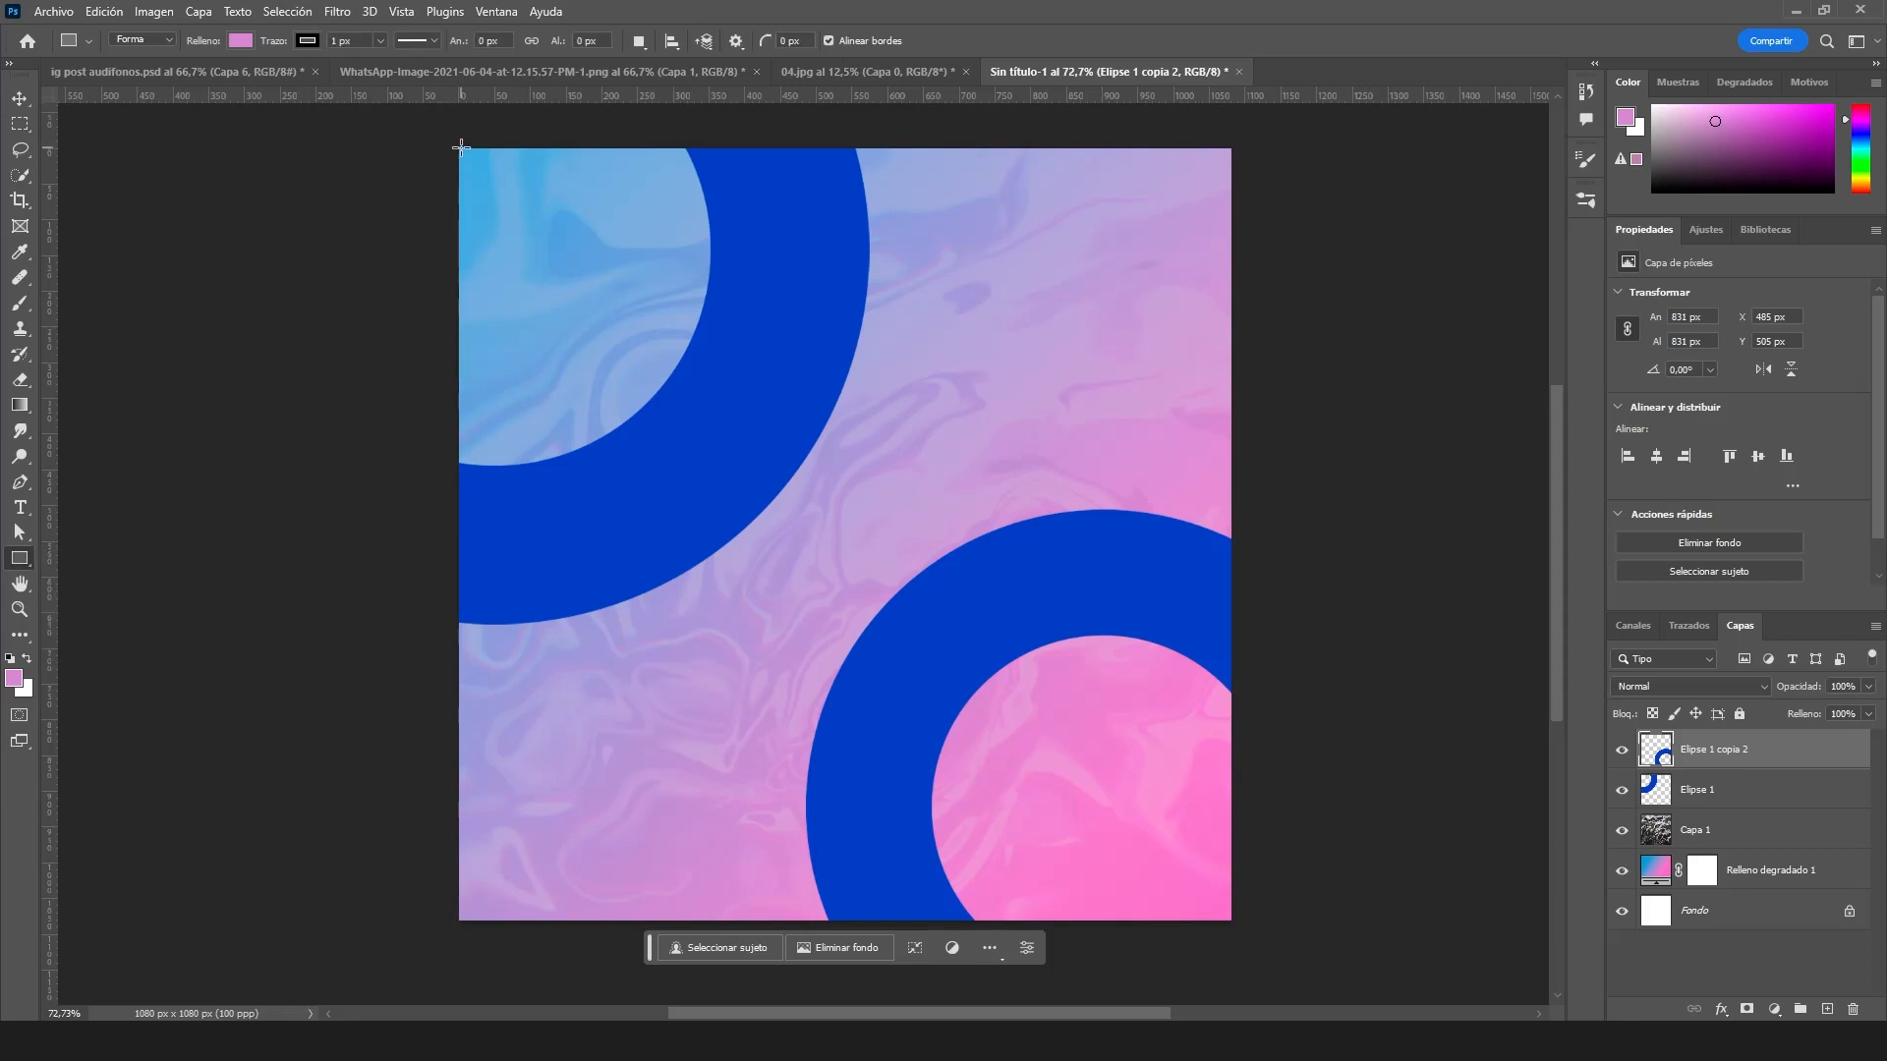
drag(458, 150, 1231, 879)
key(Caps_Lock)
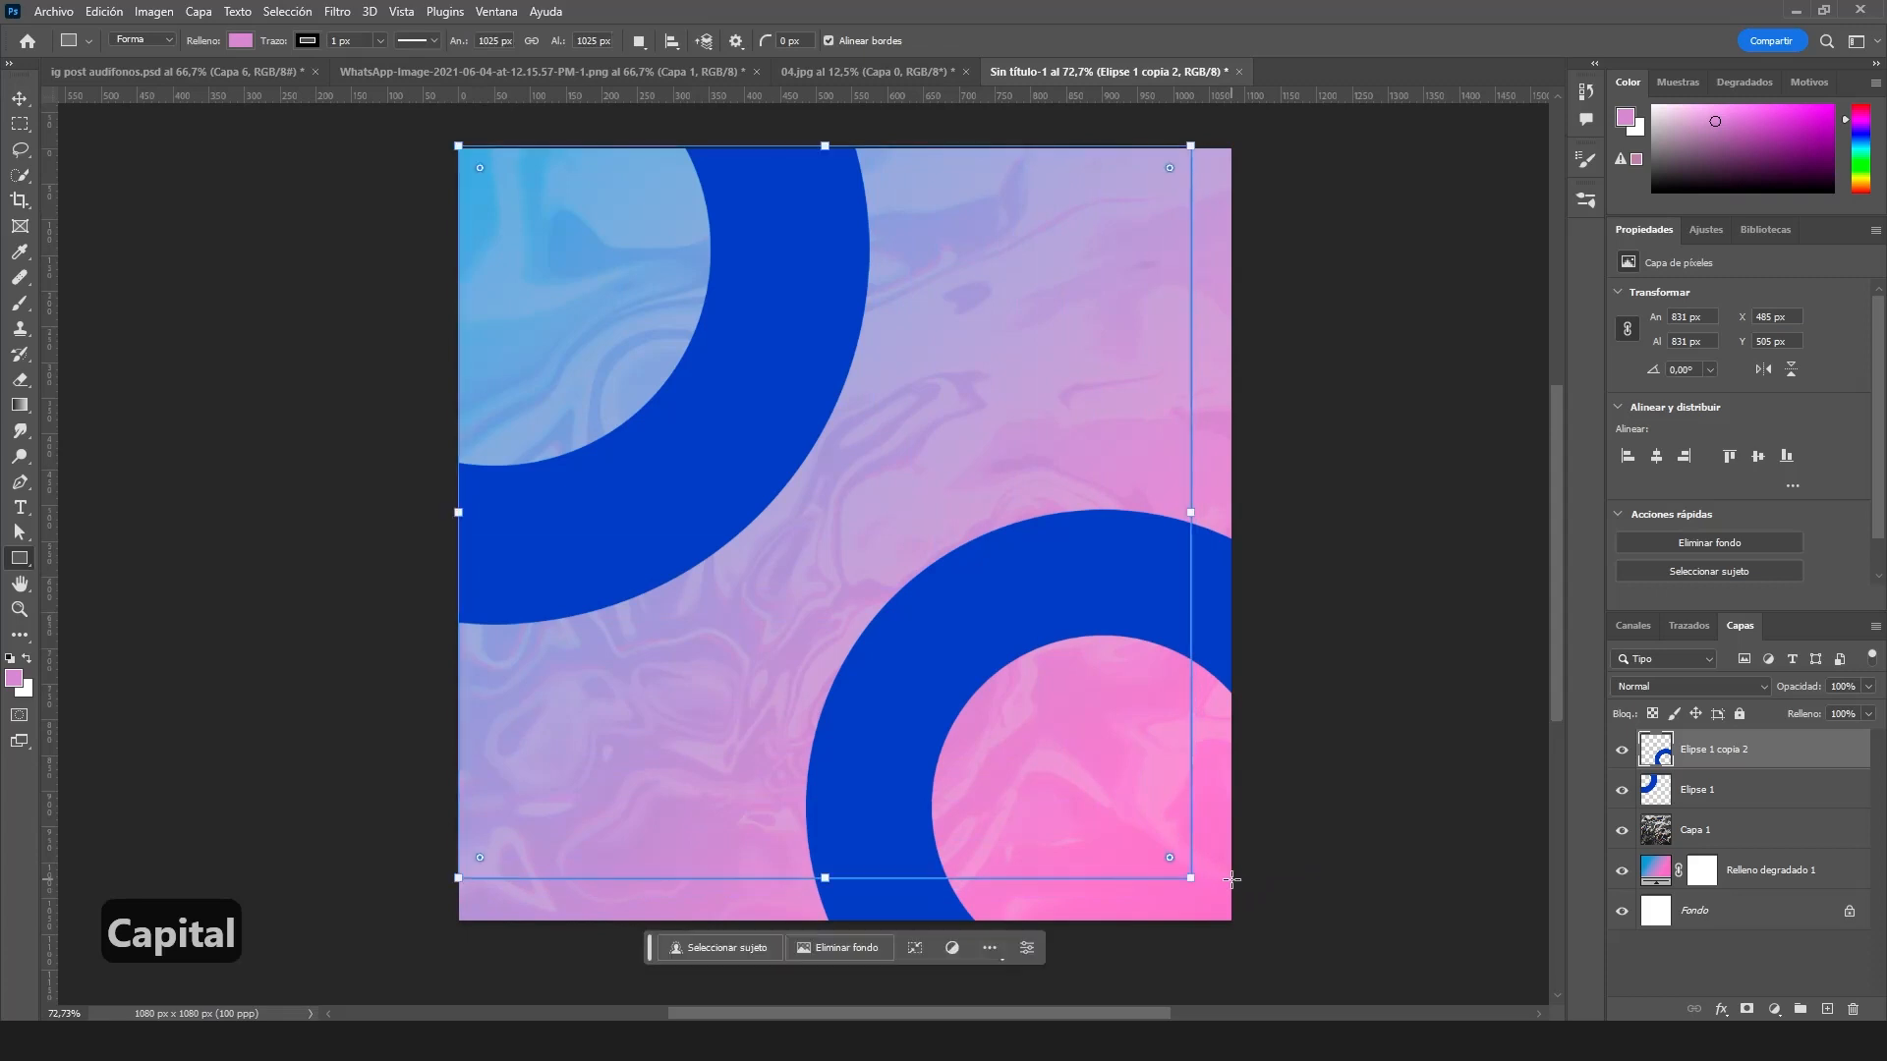
key(v)
drag(965, 543, 980, 560)
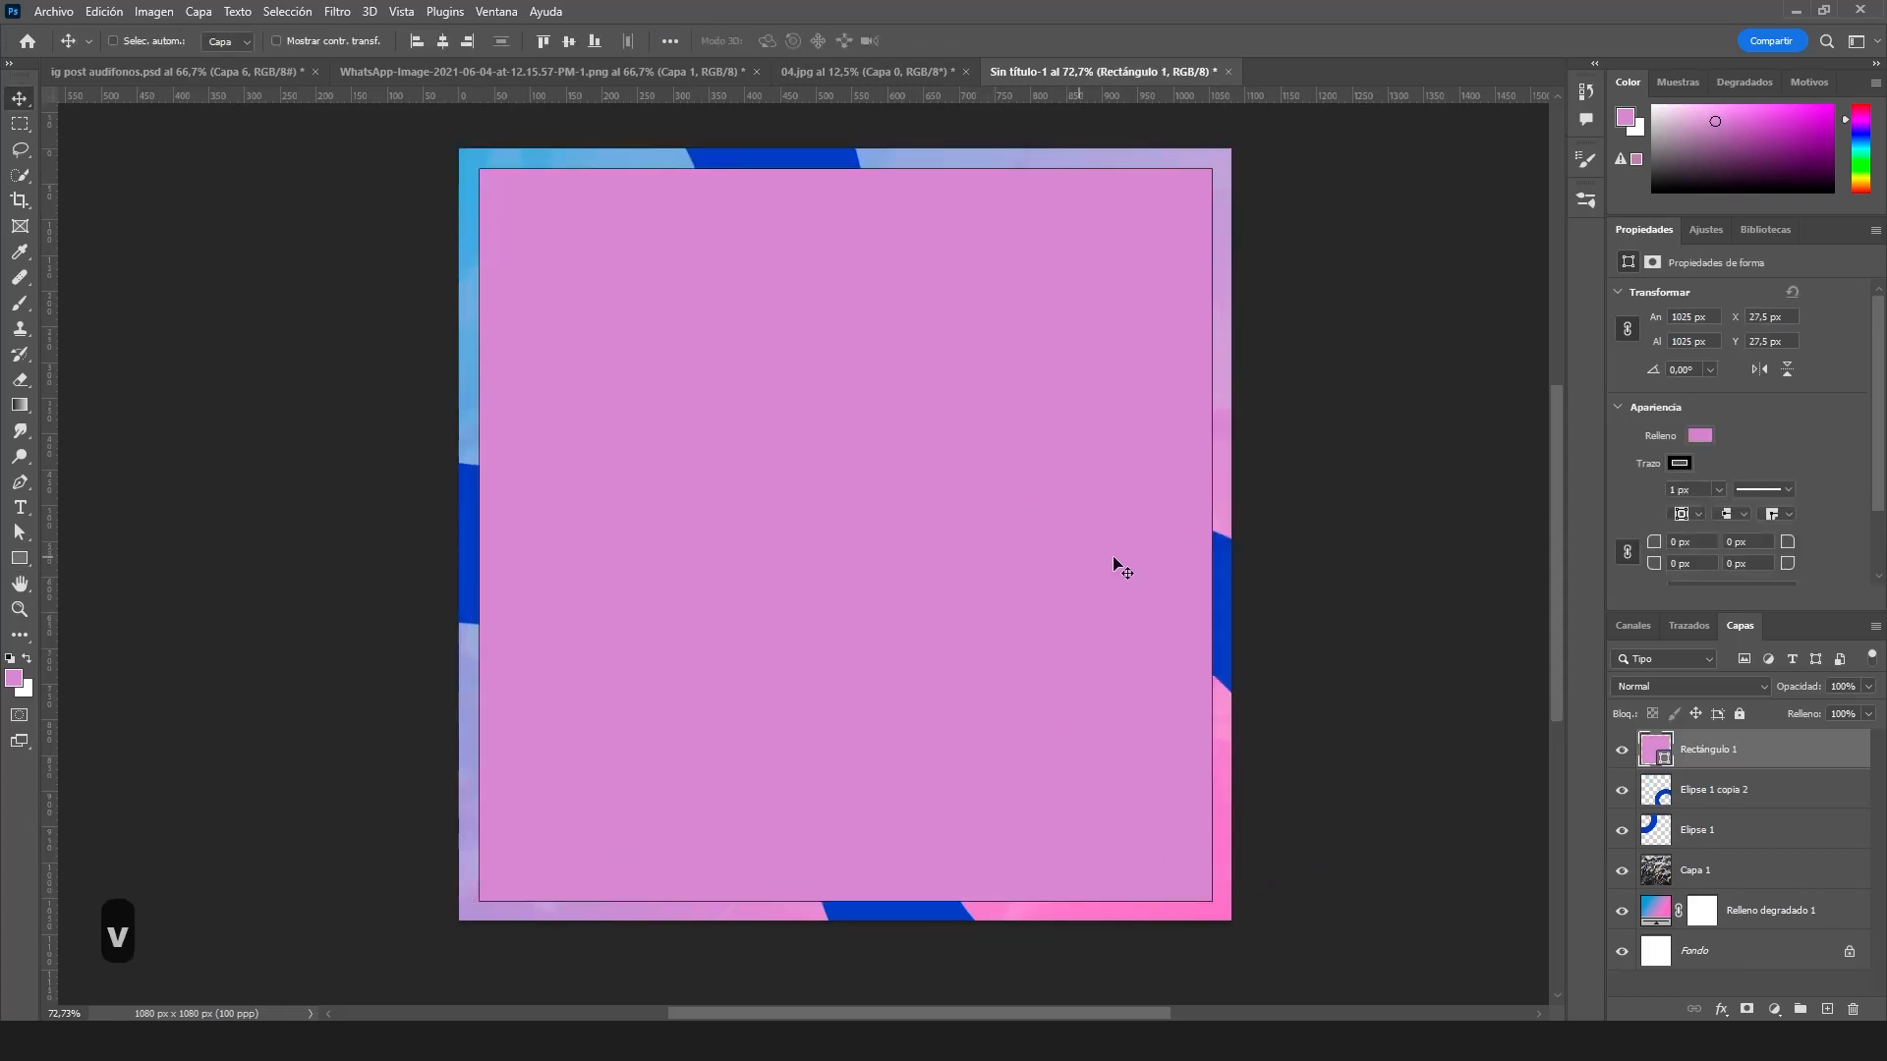
- Remove the square's stroke and fill it with white
click(1681, 463)
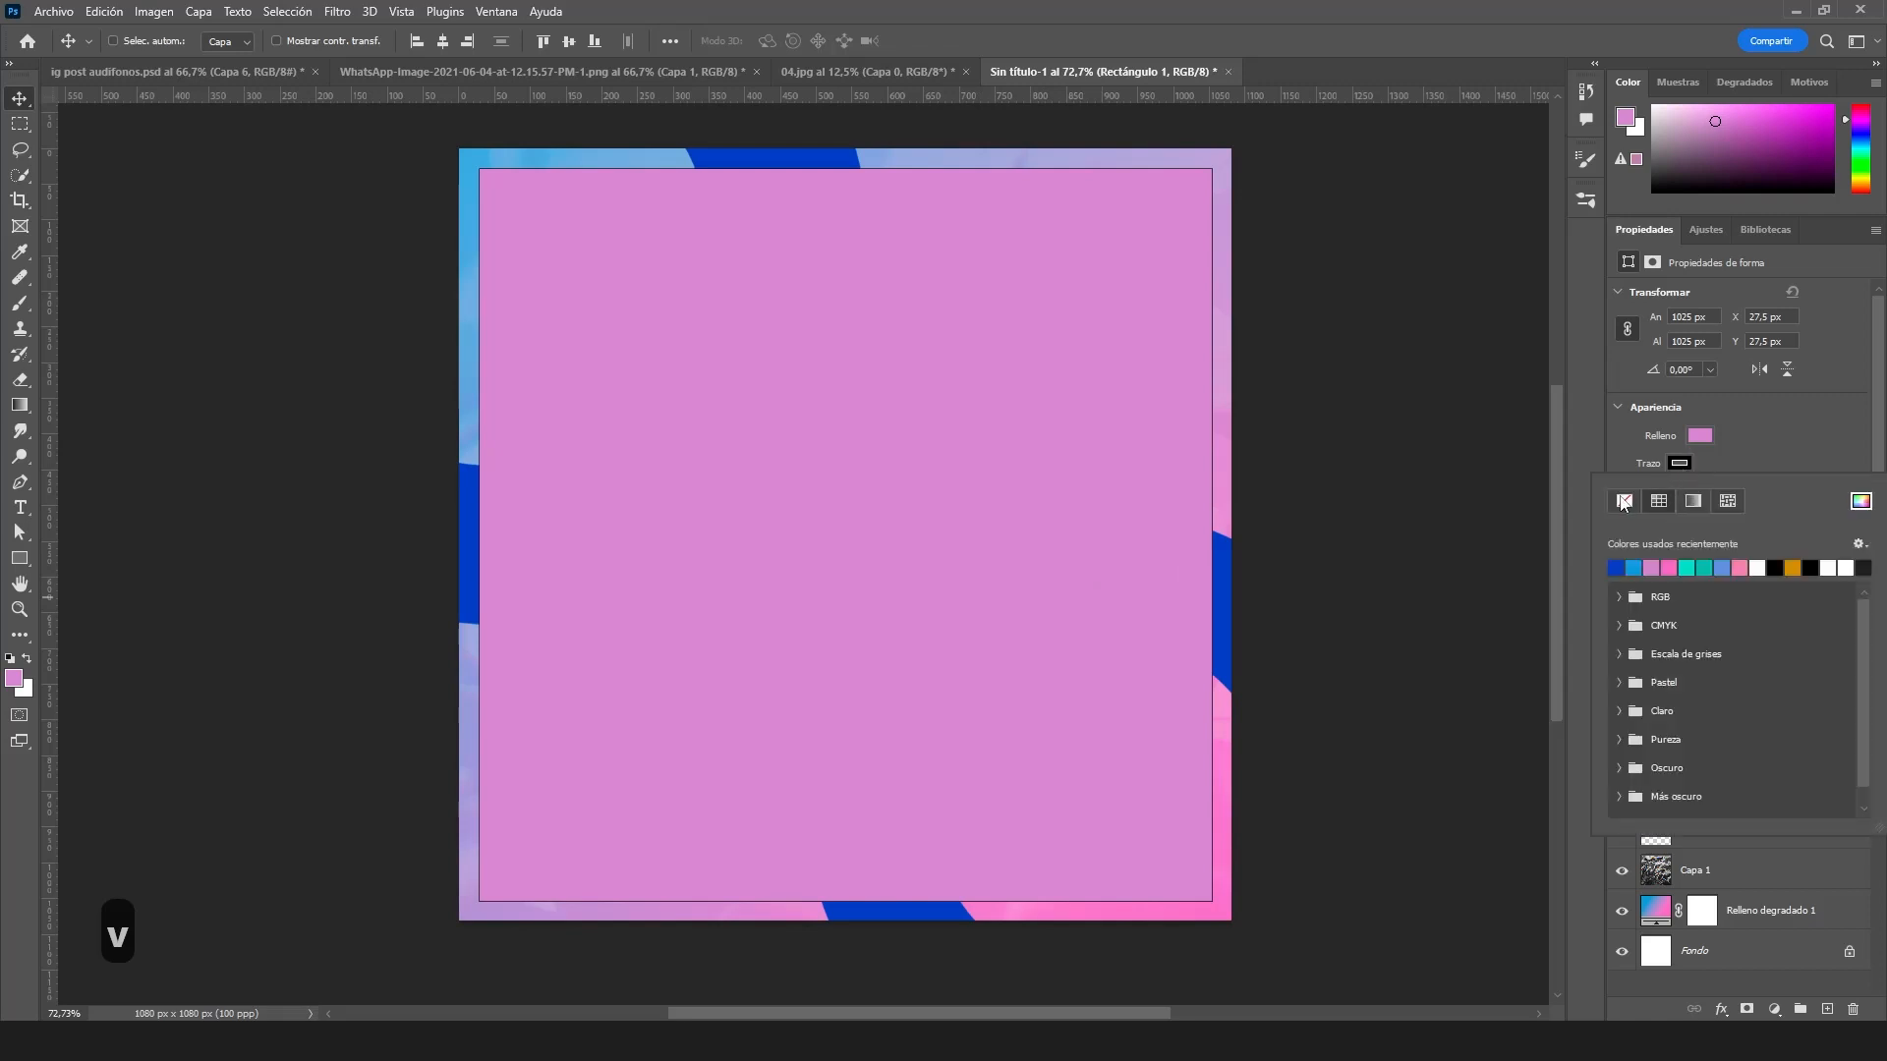
click(1624, 501)
click(1708, 436)
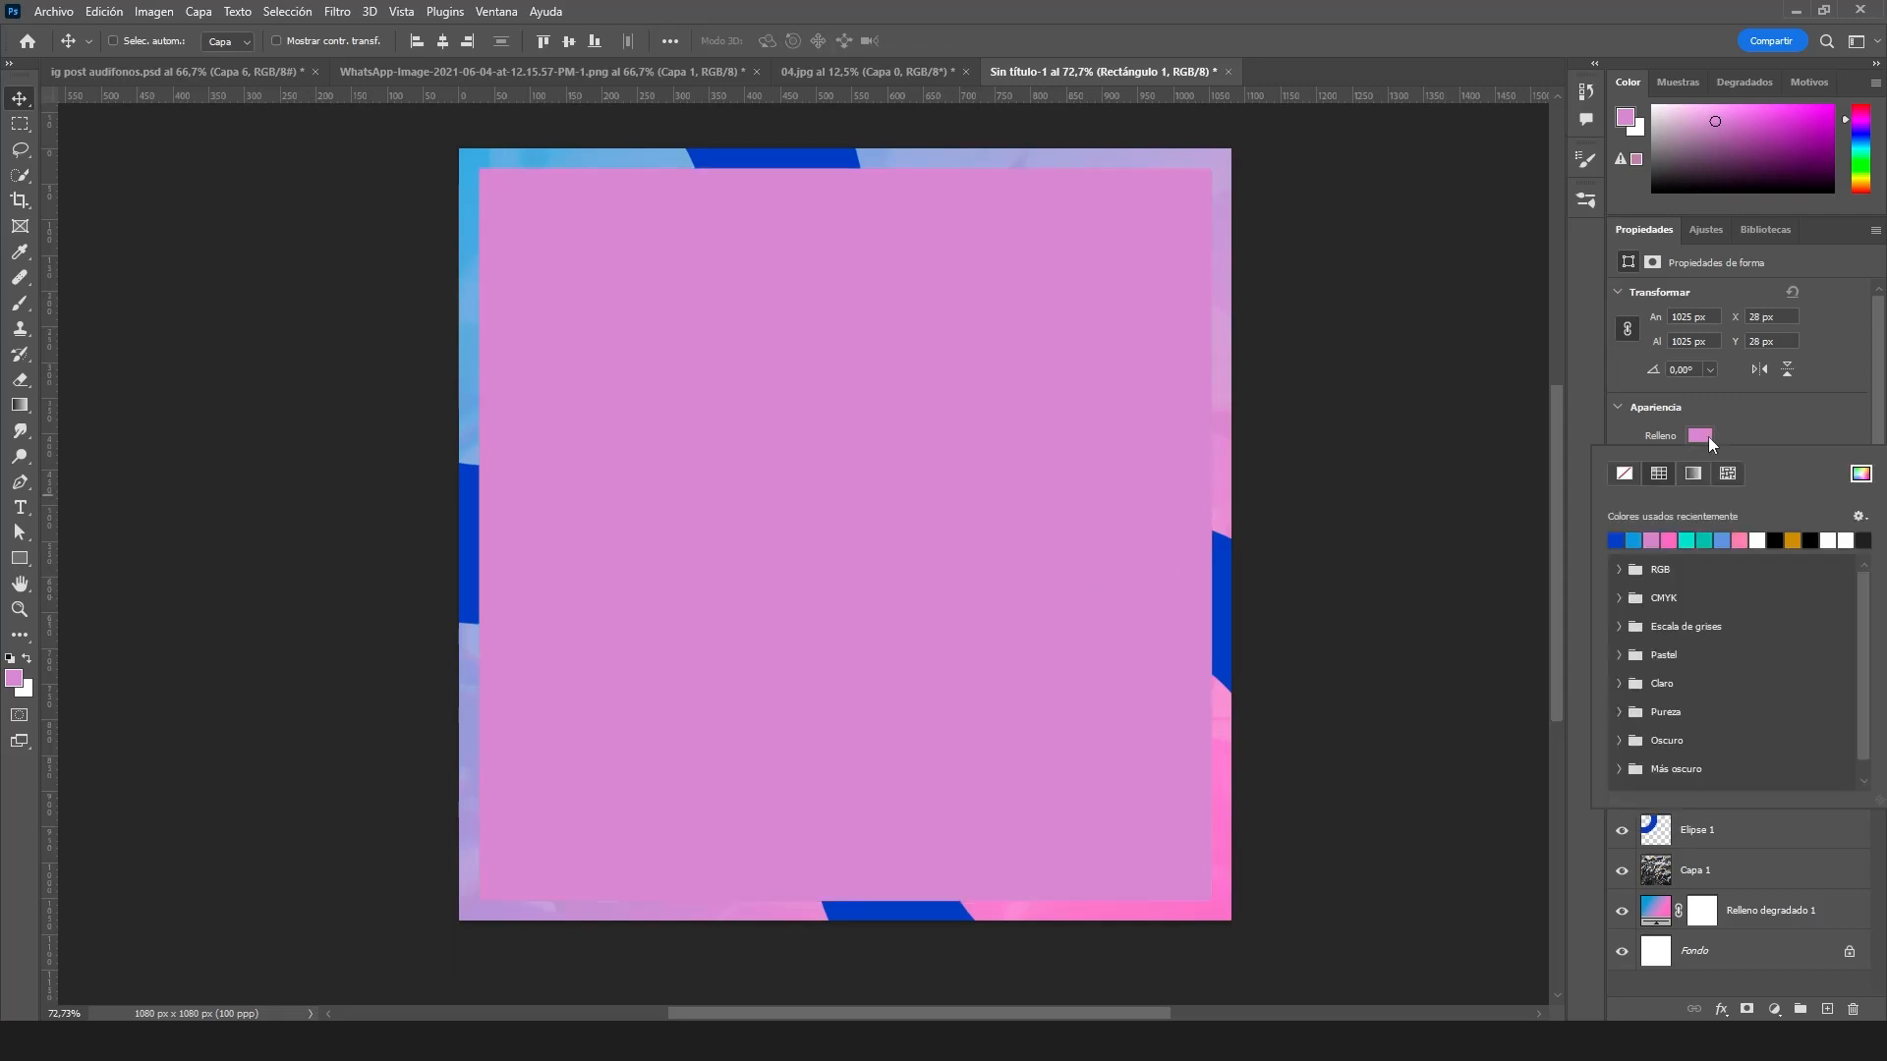
click(1757, 540)
click(1806, 409)
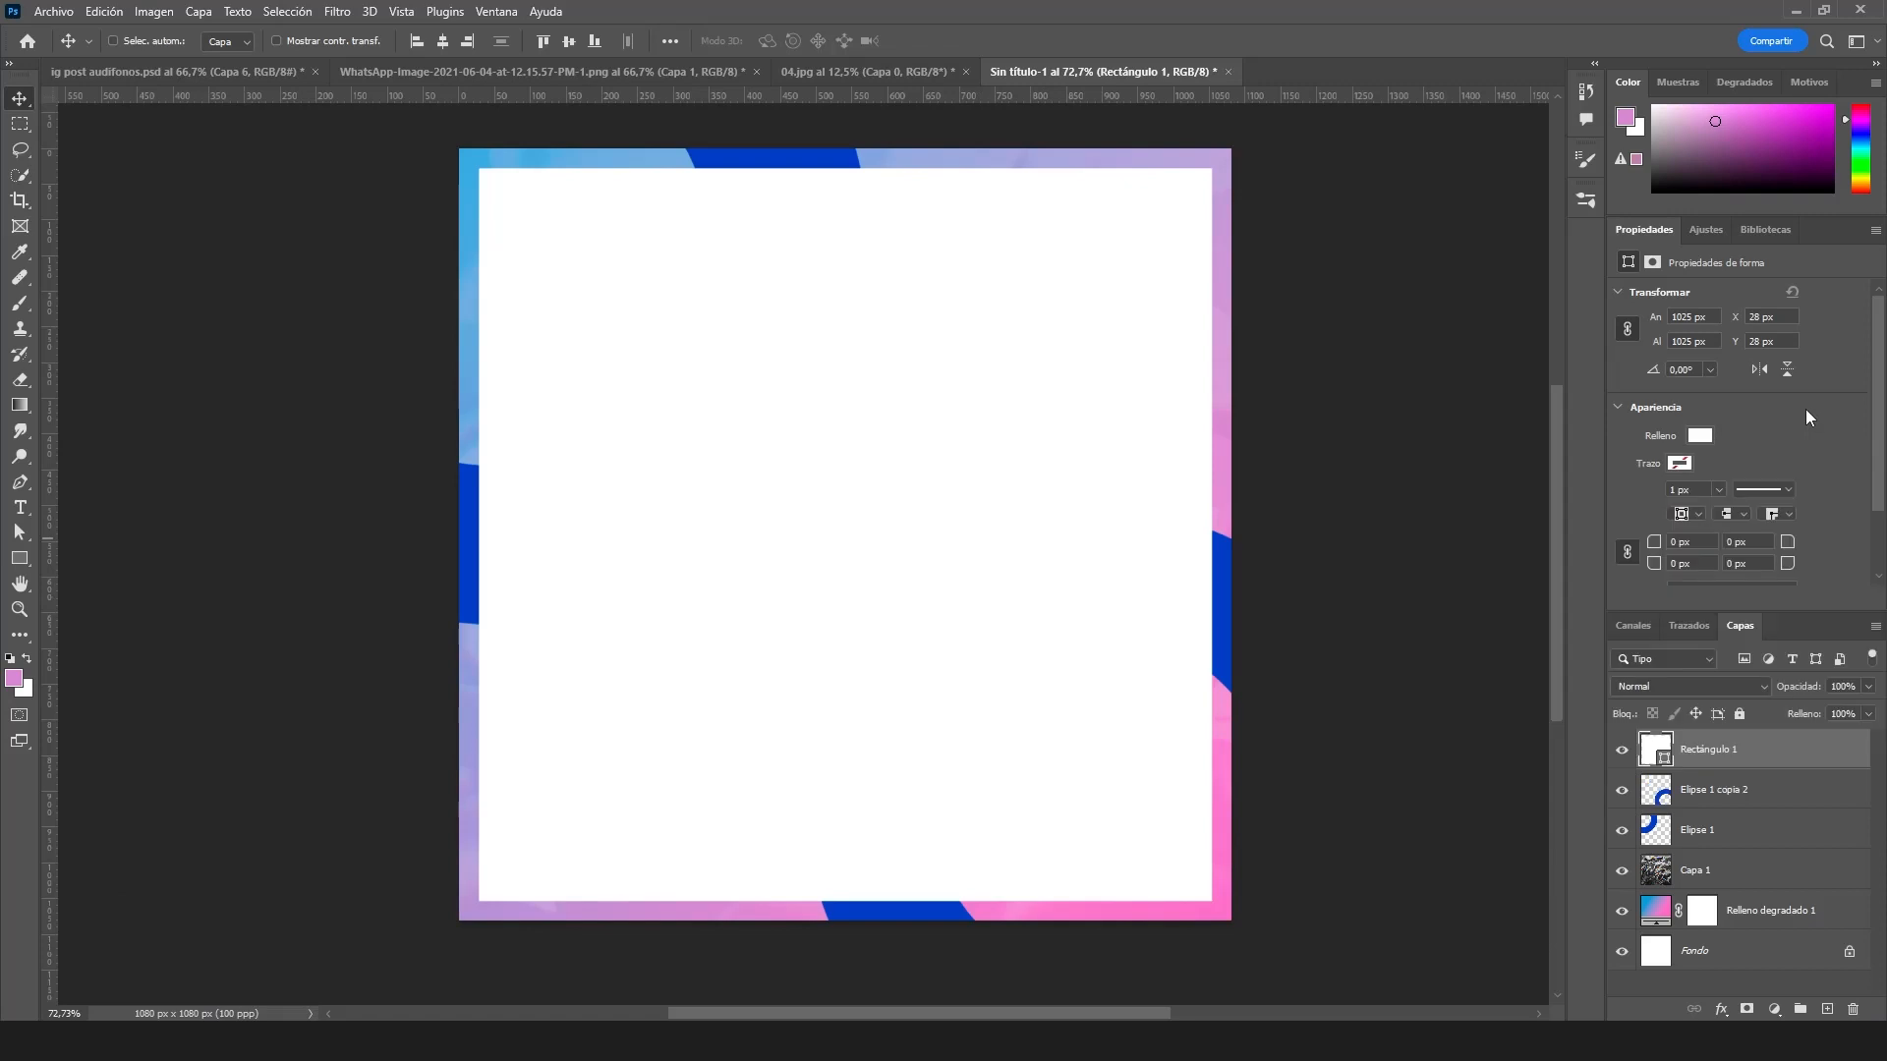
- Scale the white square down about its centre to about 764 px
key(ctrl+t)
drag(1210, 903, 1216, 709)
key(Return)
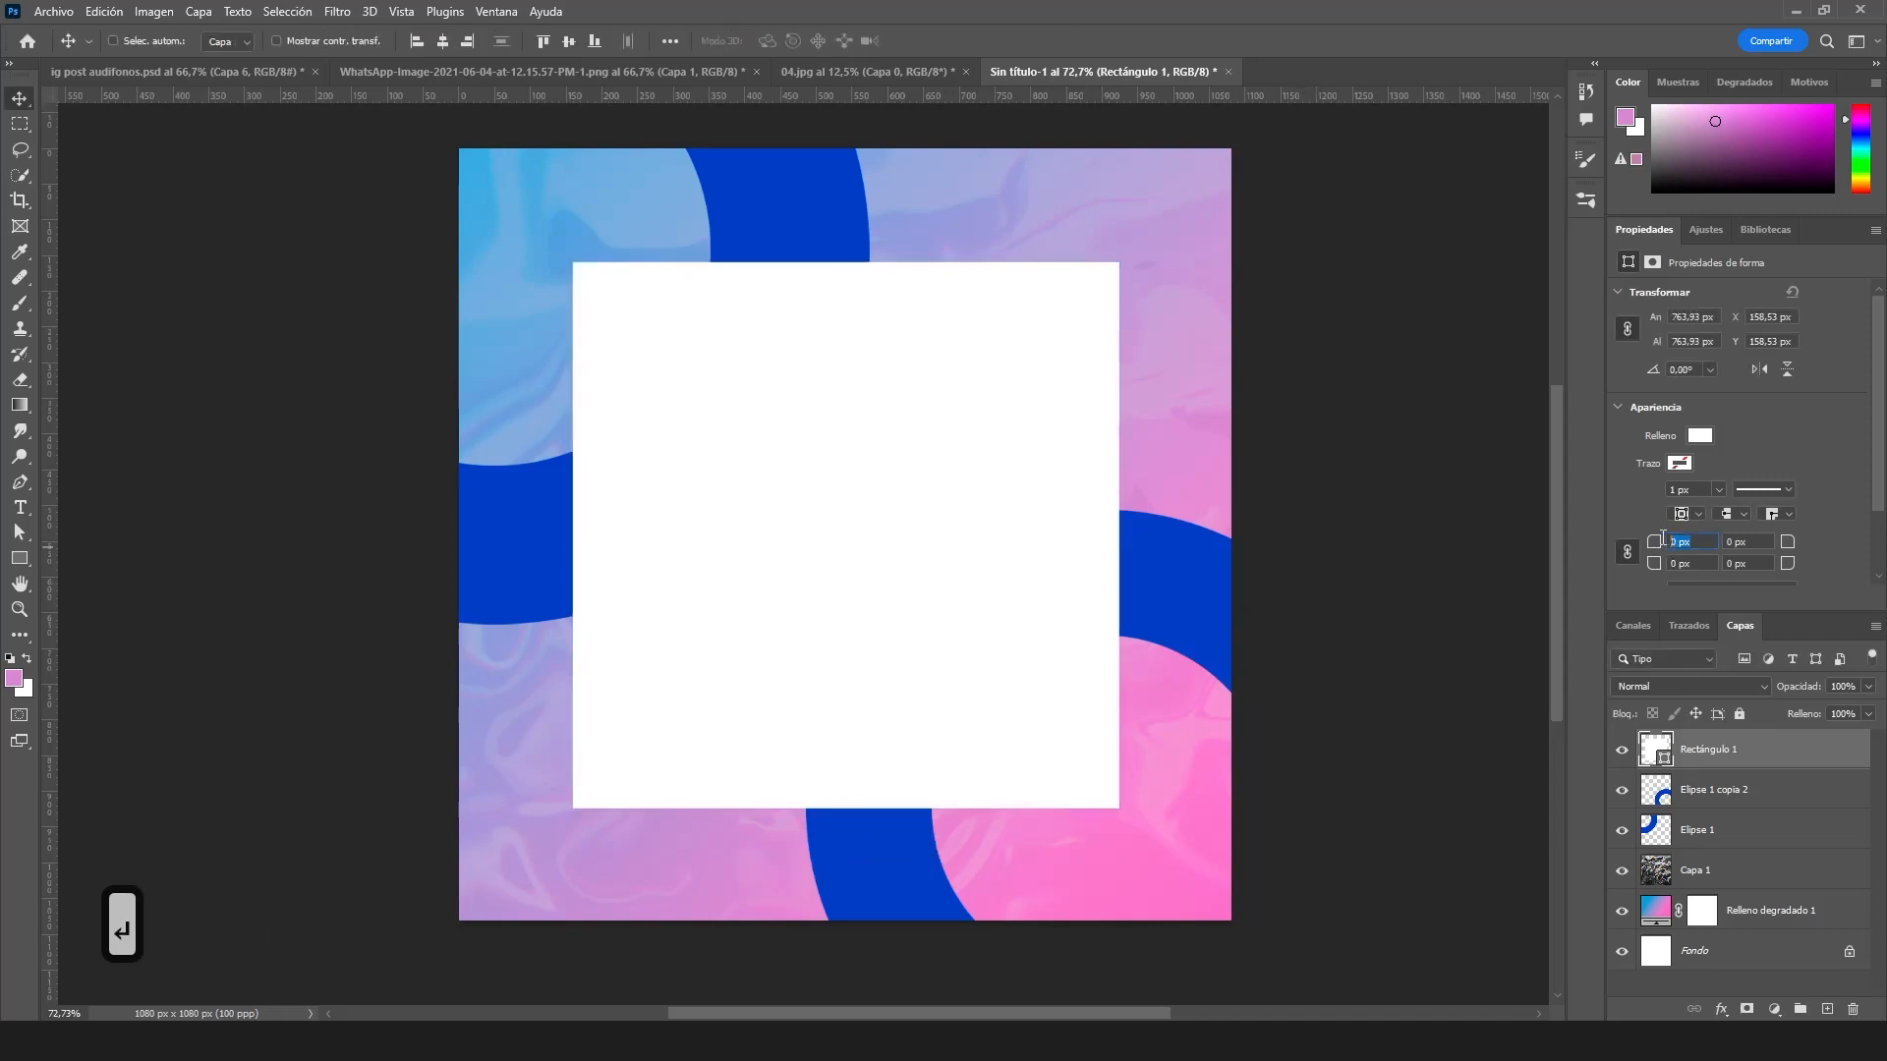
- Round all four corners of the white square, trying a 10 px radius and settling on 30 px
text(10)
key(Return)
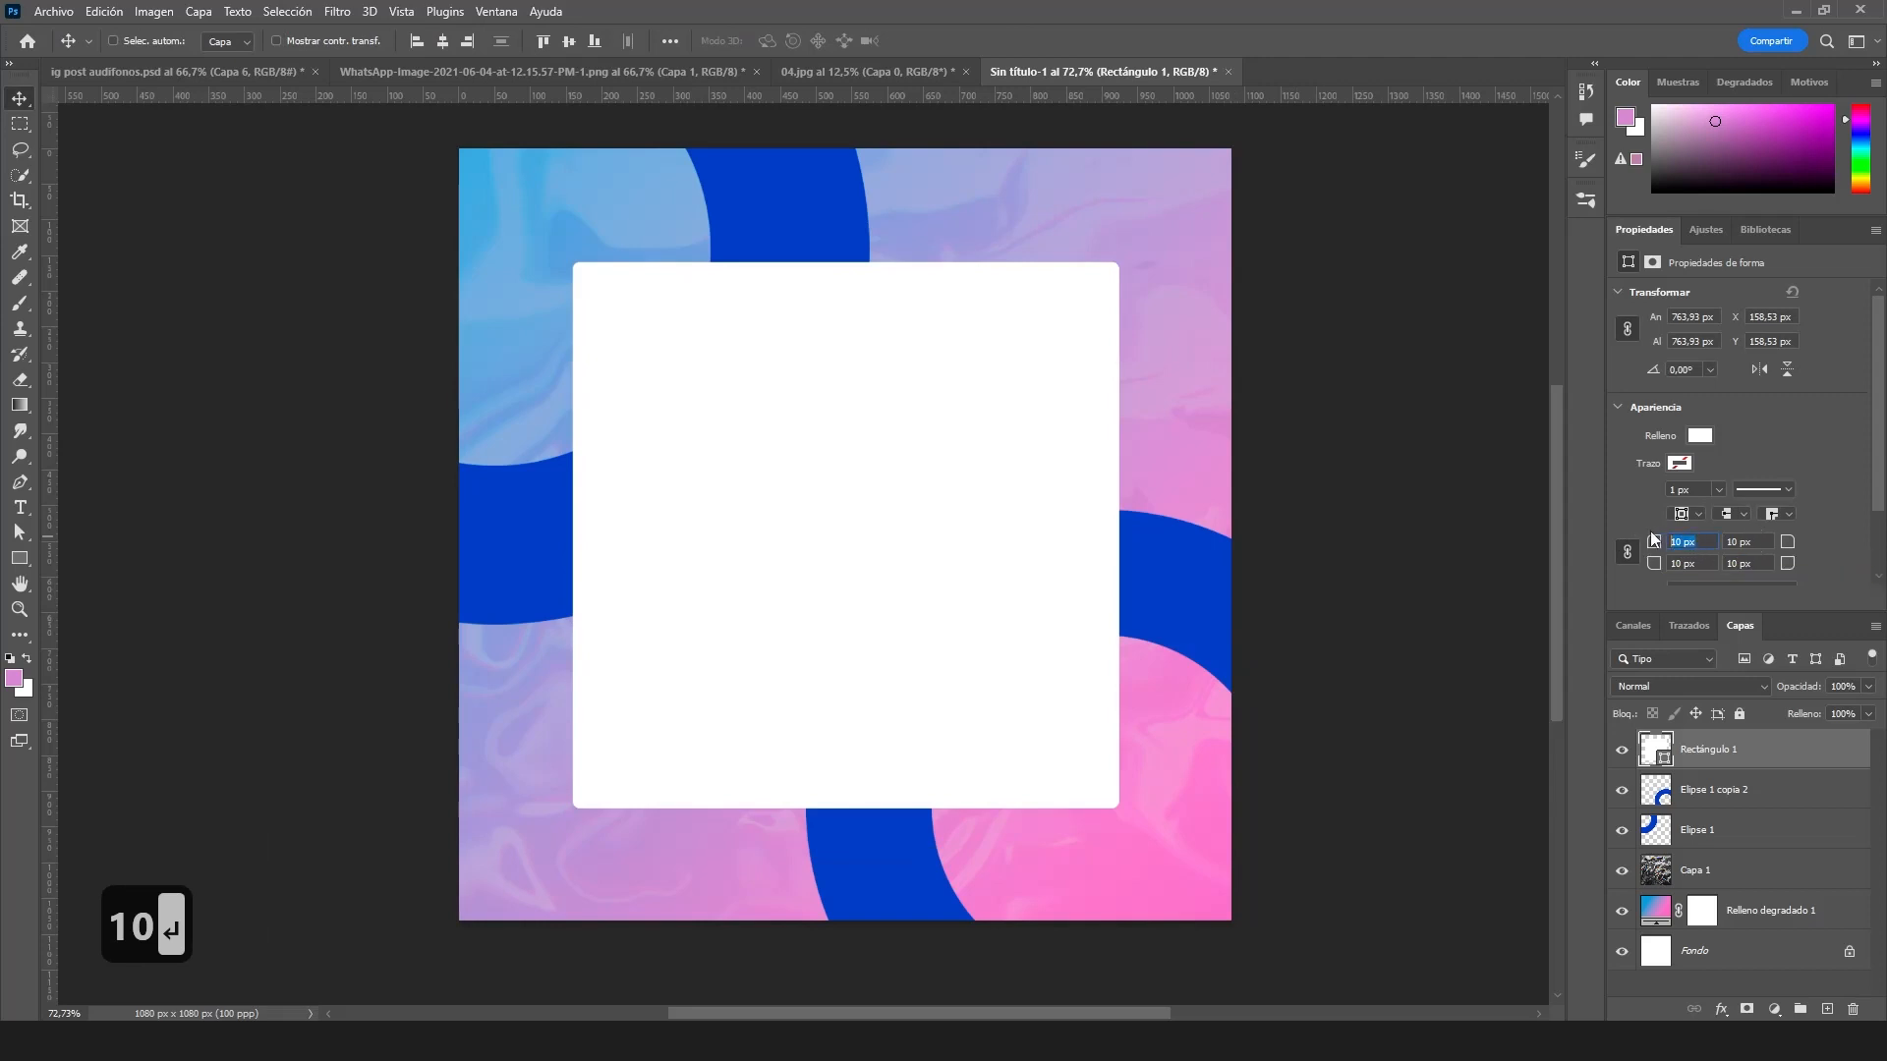
text(30)
key(Return)
- Duplicate the rounded square layer and hide both the original and the copy
key(ctrl+j)
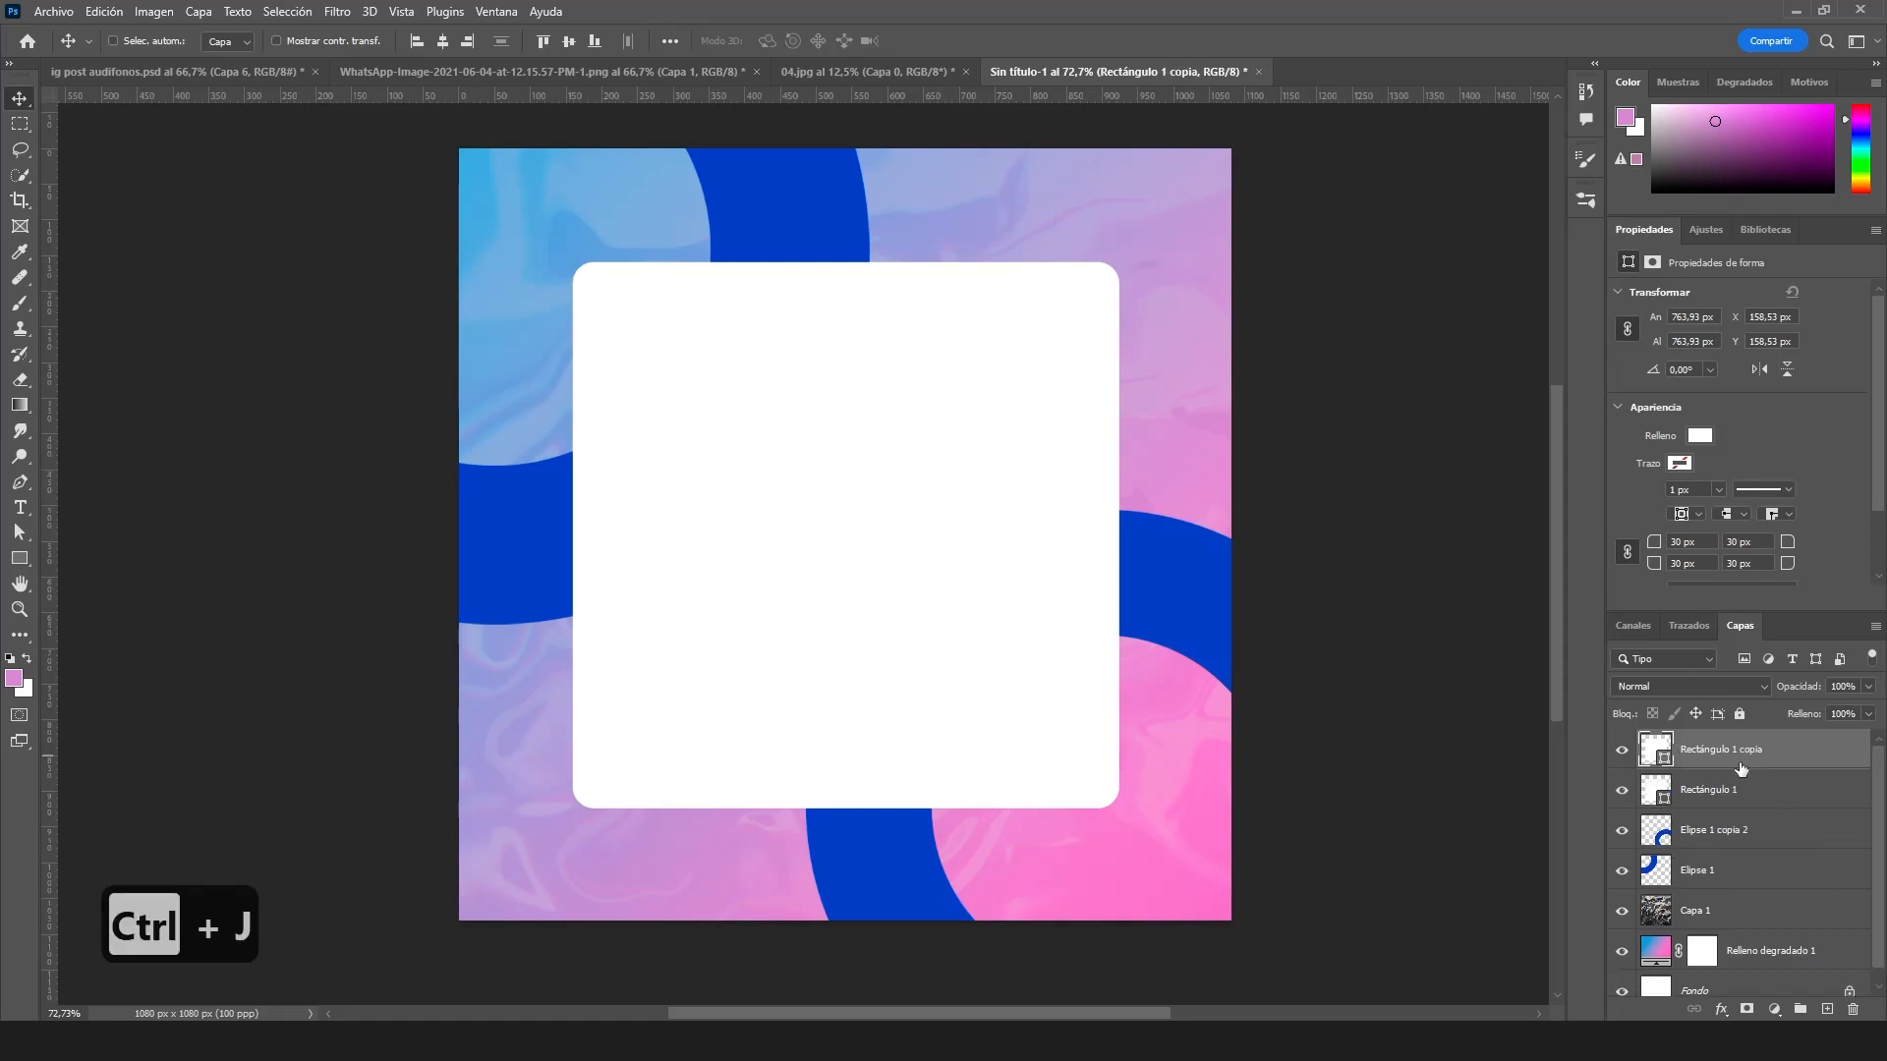
click(1622, 789)
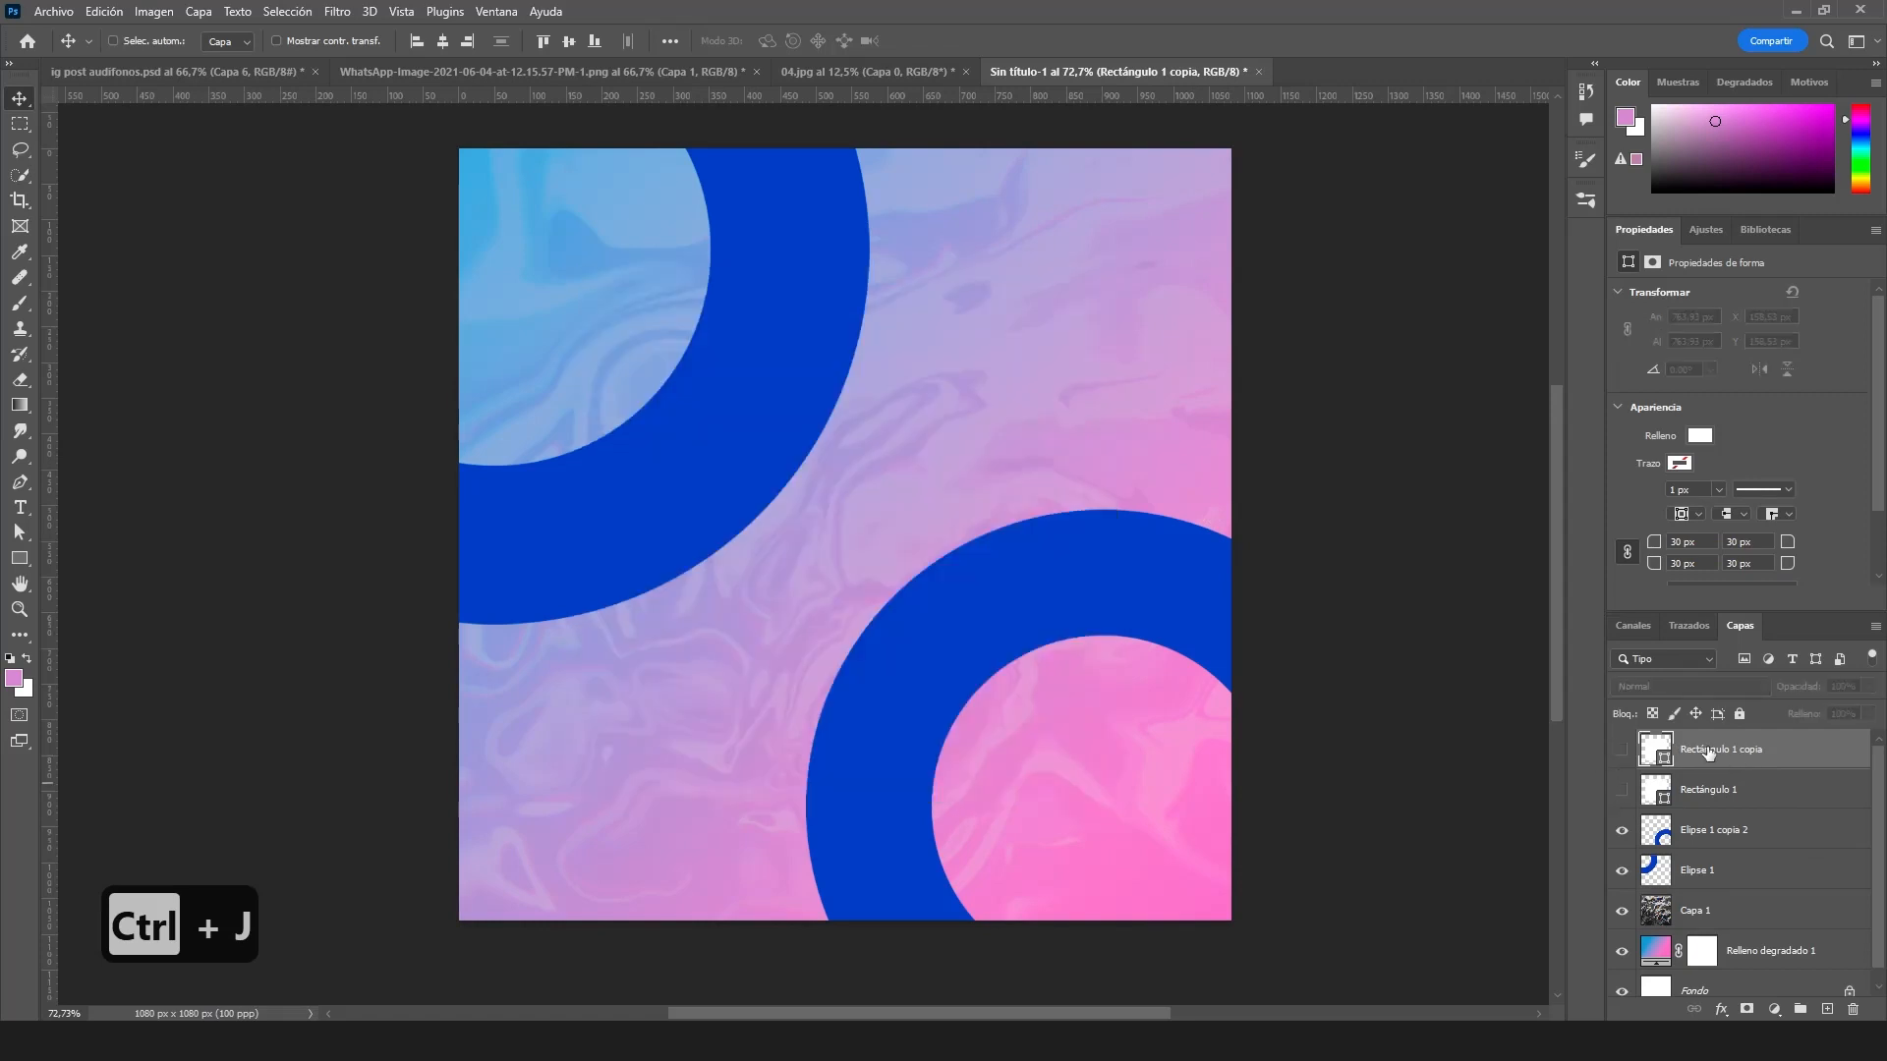
- Stamp all visible layers onto a new top layer and clip it to the Rectángulo 1 copia layer, made visible again
key(ctrl+alt+shift+e)
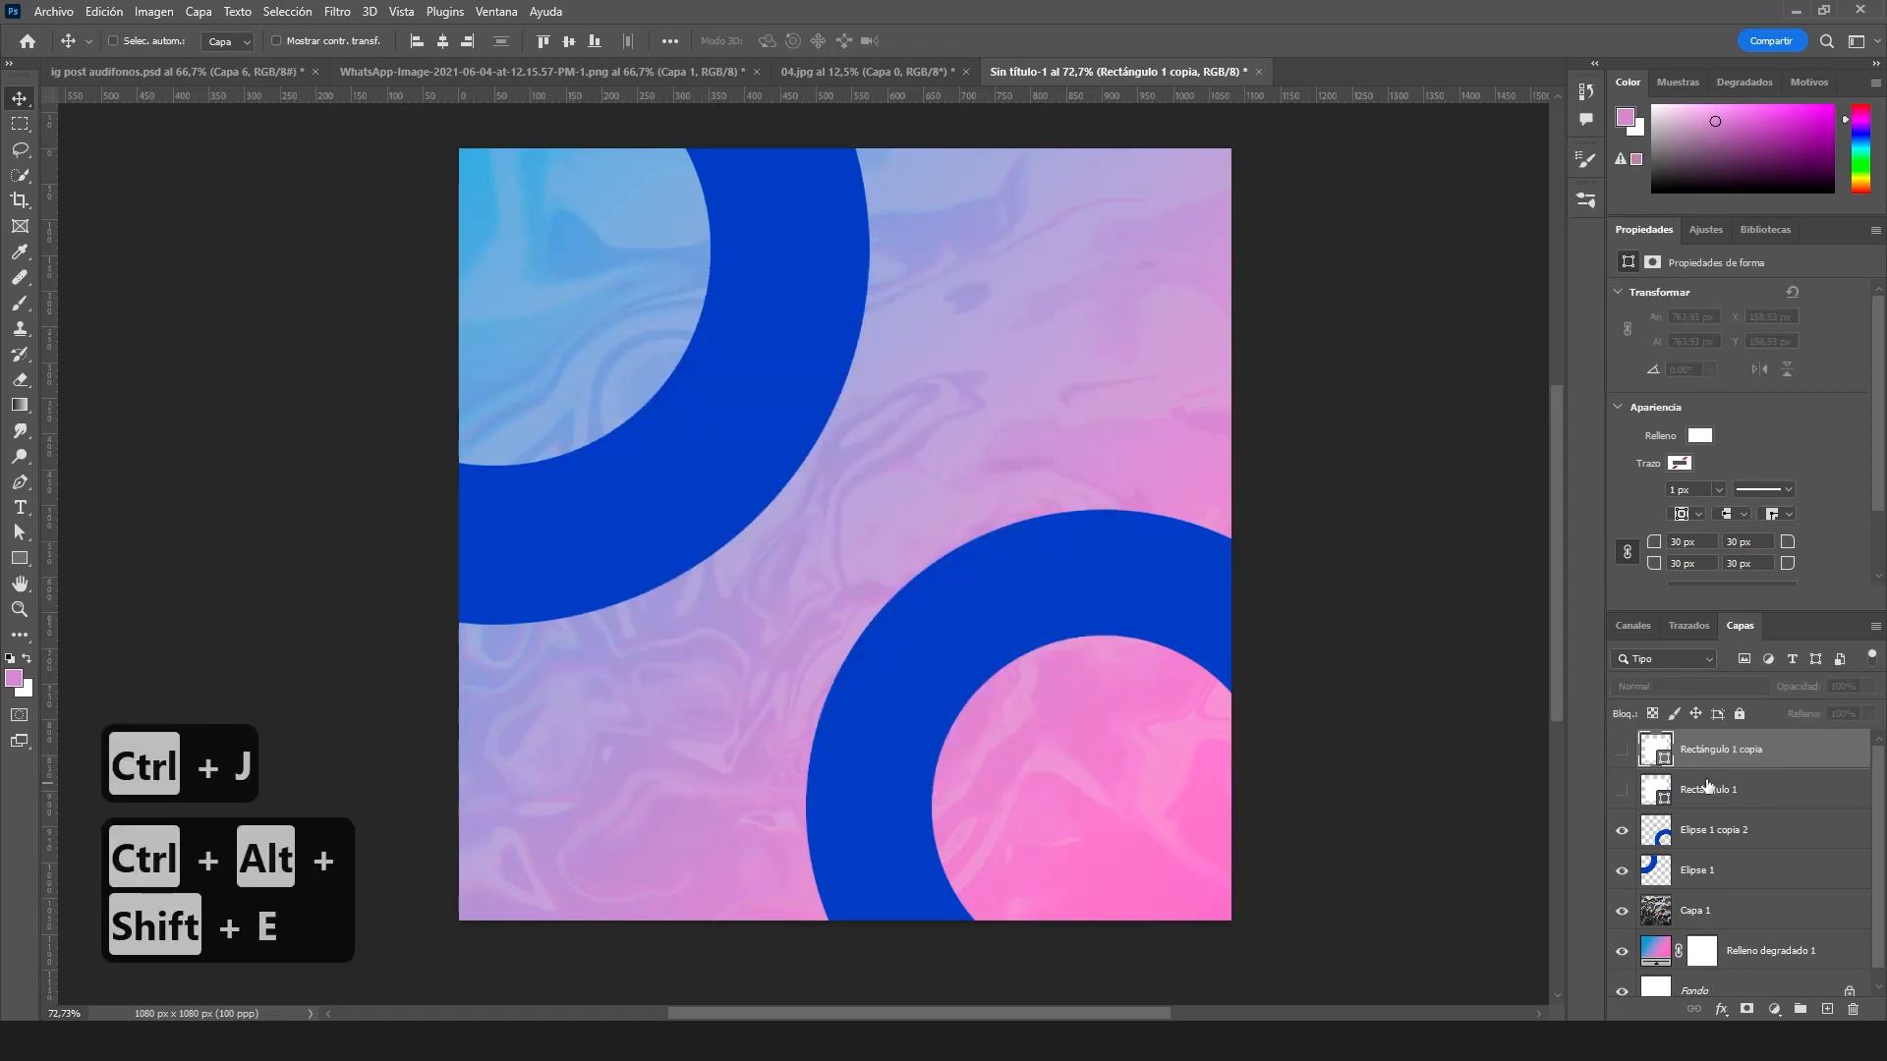
click(1823, 1011)
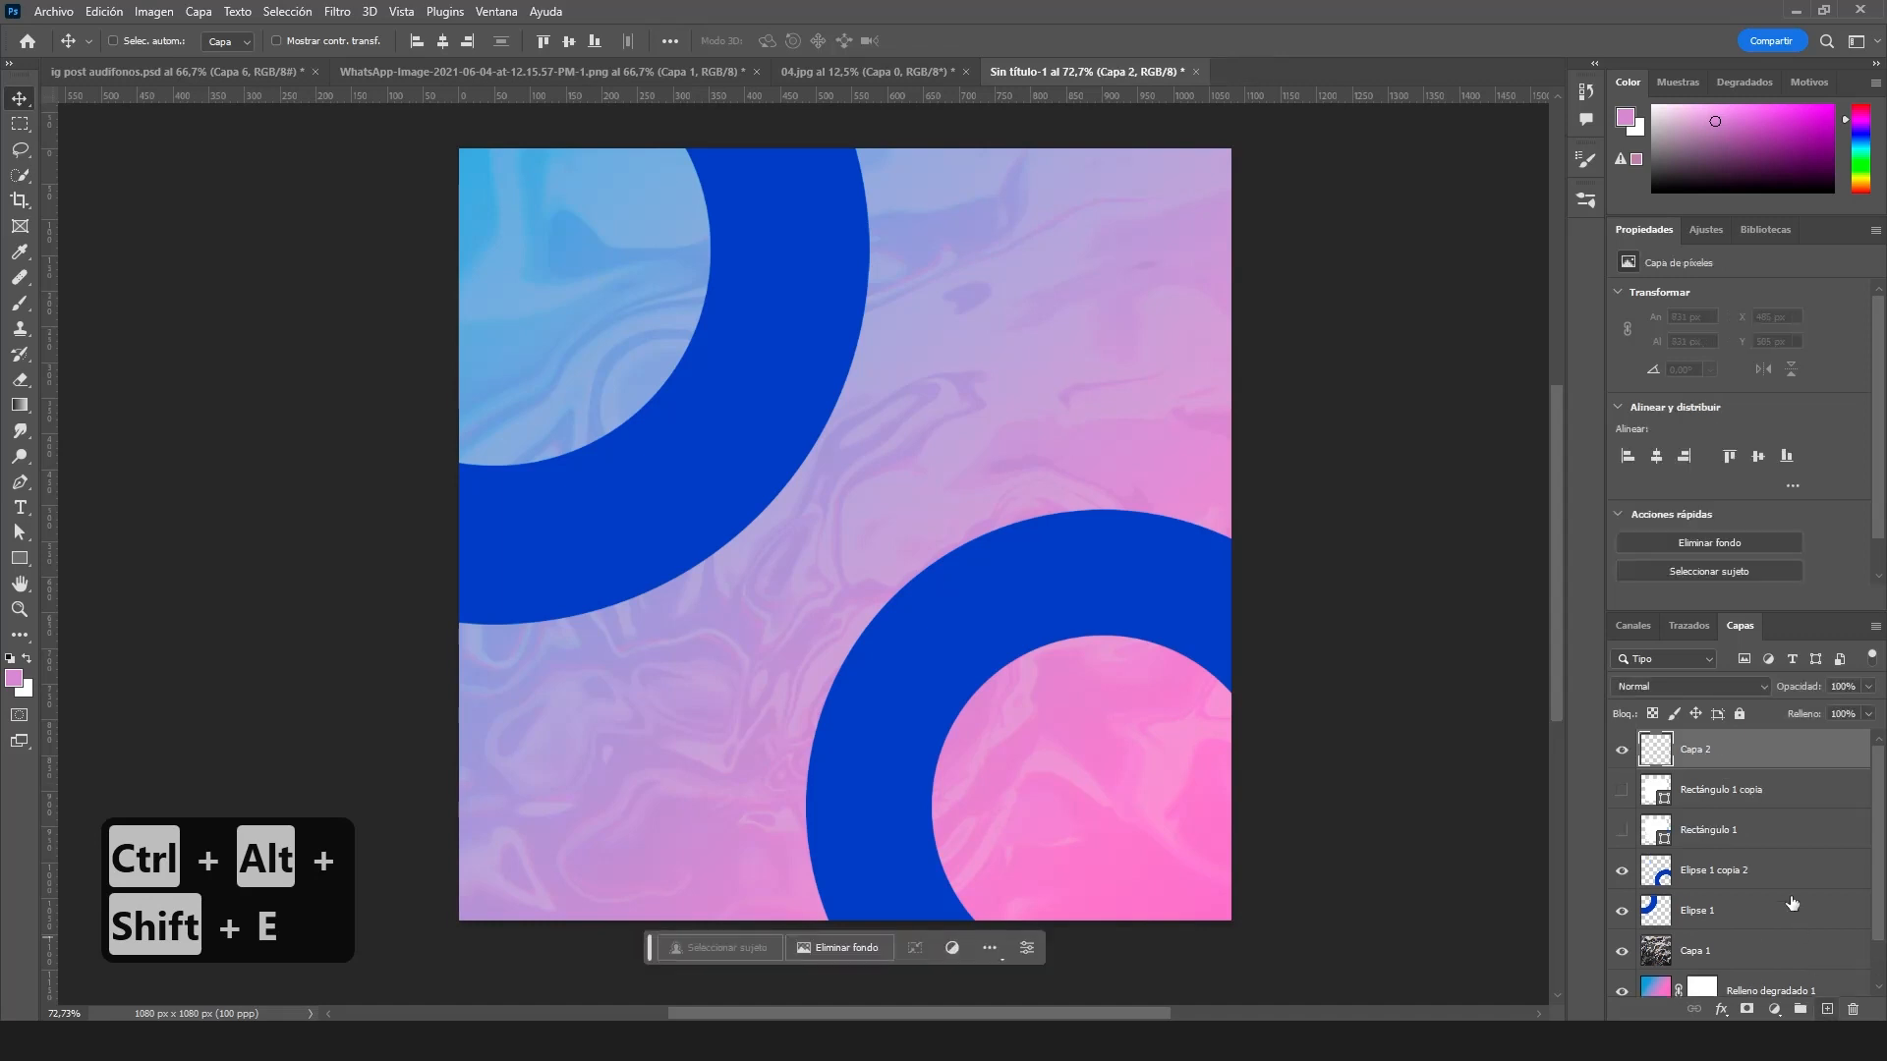
key(ctrl+alt+shift+e)
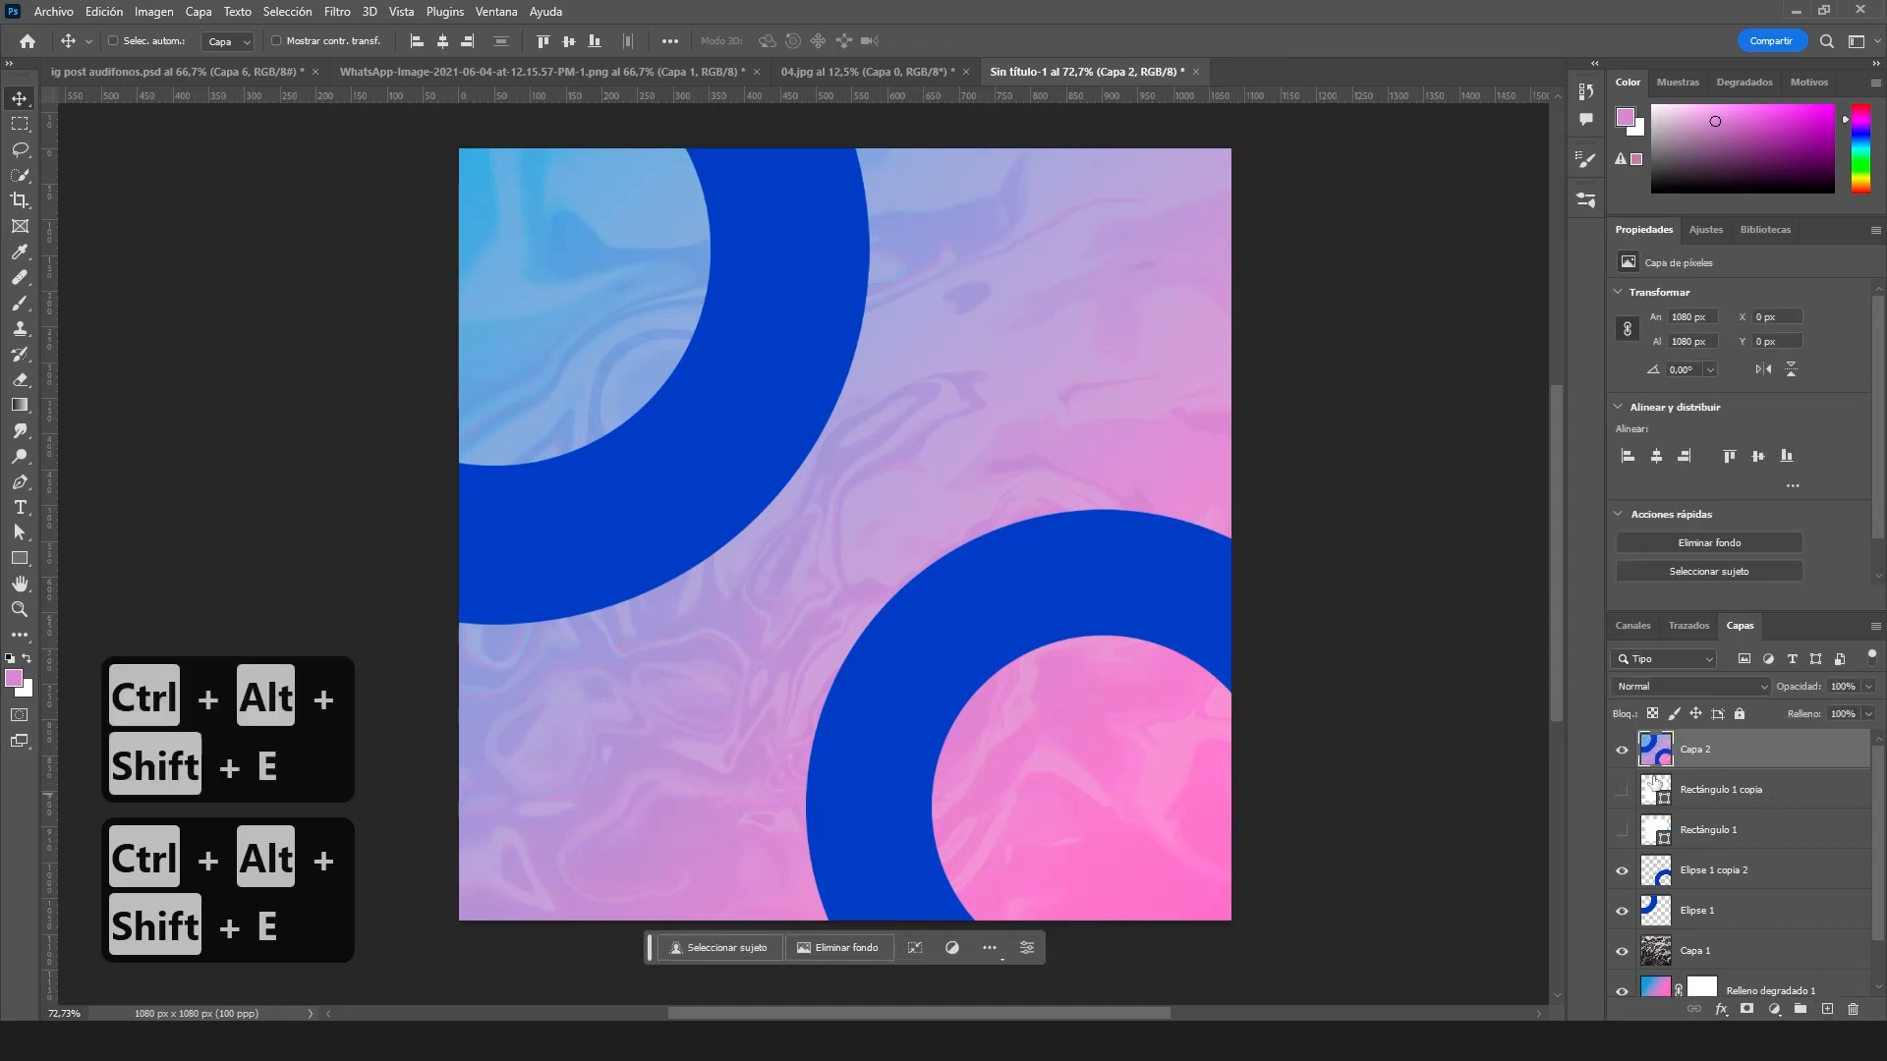
drag(1688, 752, 1695, 762)
alt+click(1699, 764)
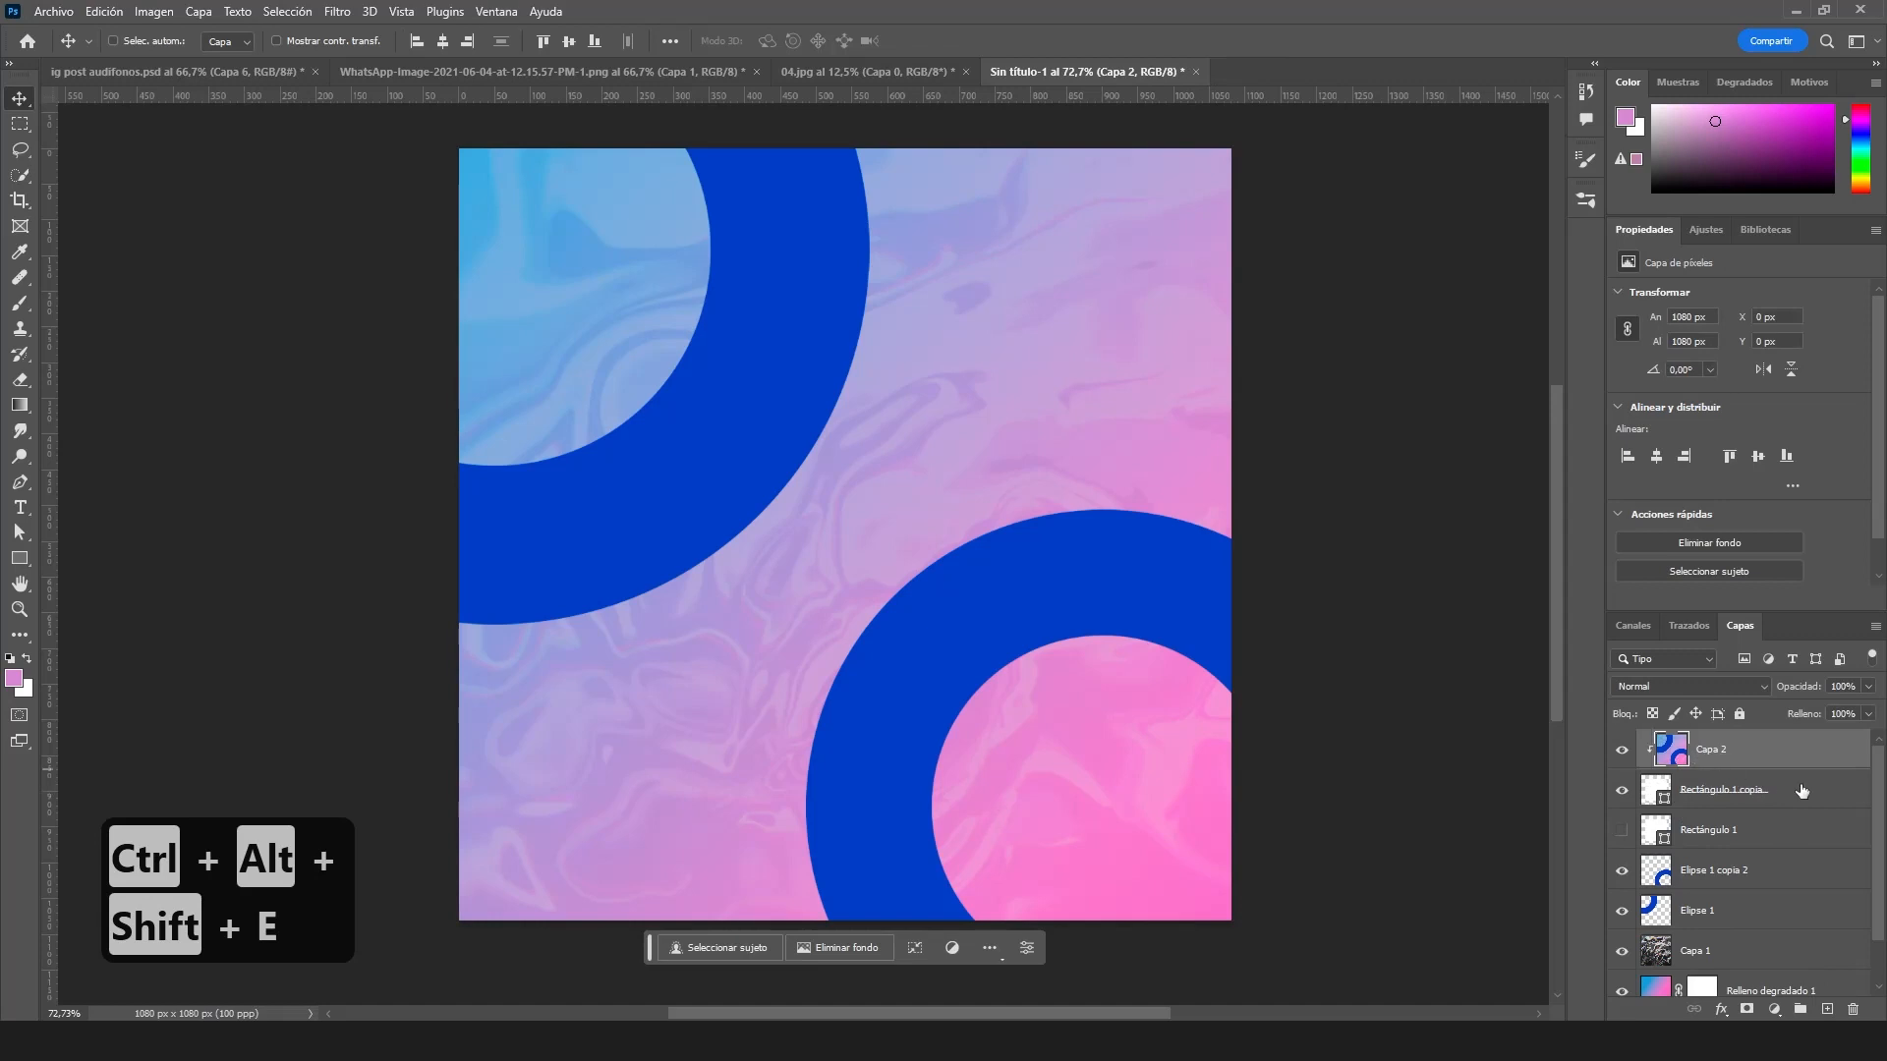
- Apply a Gaussian blur (Desenfoque gaussiano) with an 8,6 px radius to the clipped Capa 2 layer
click(337, 11)
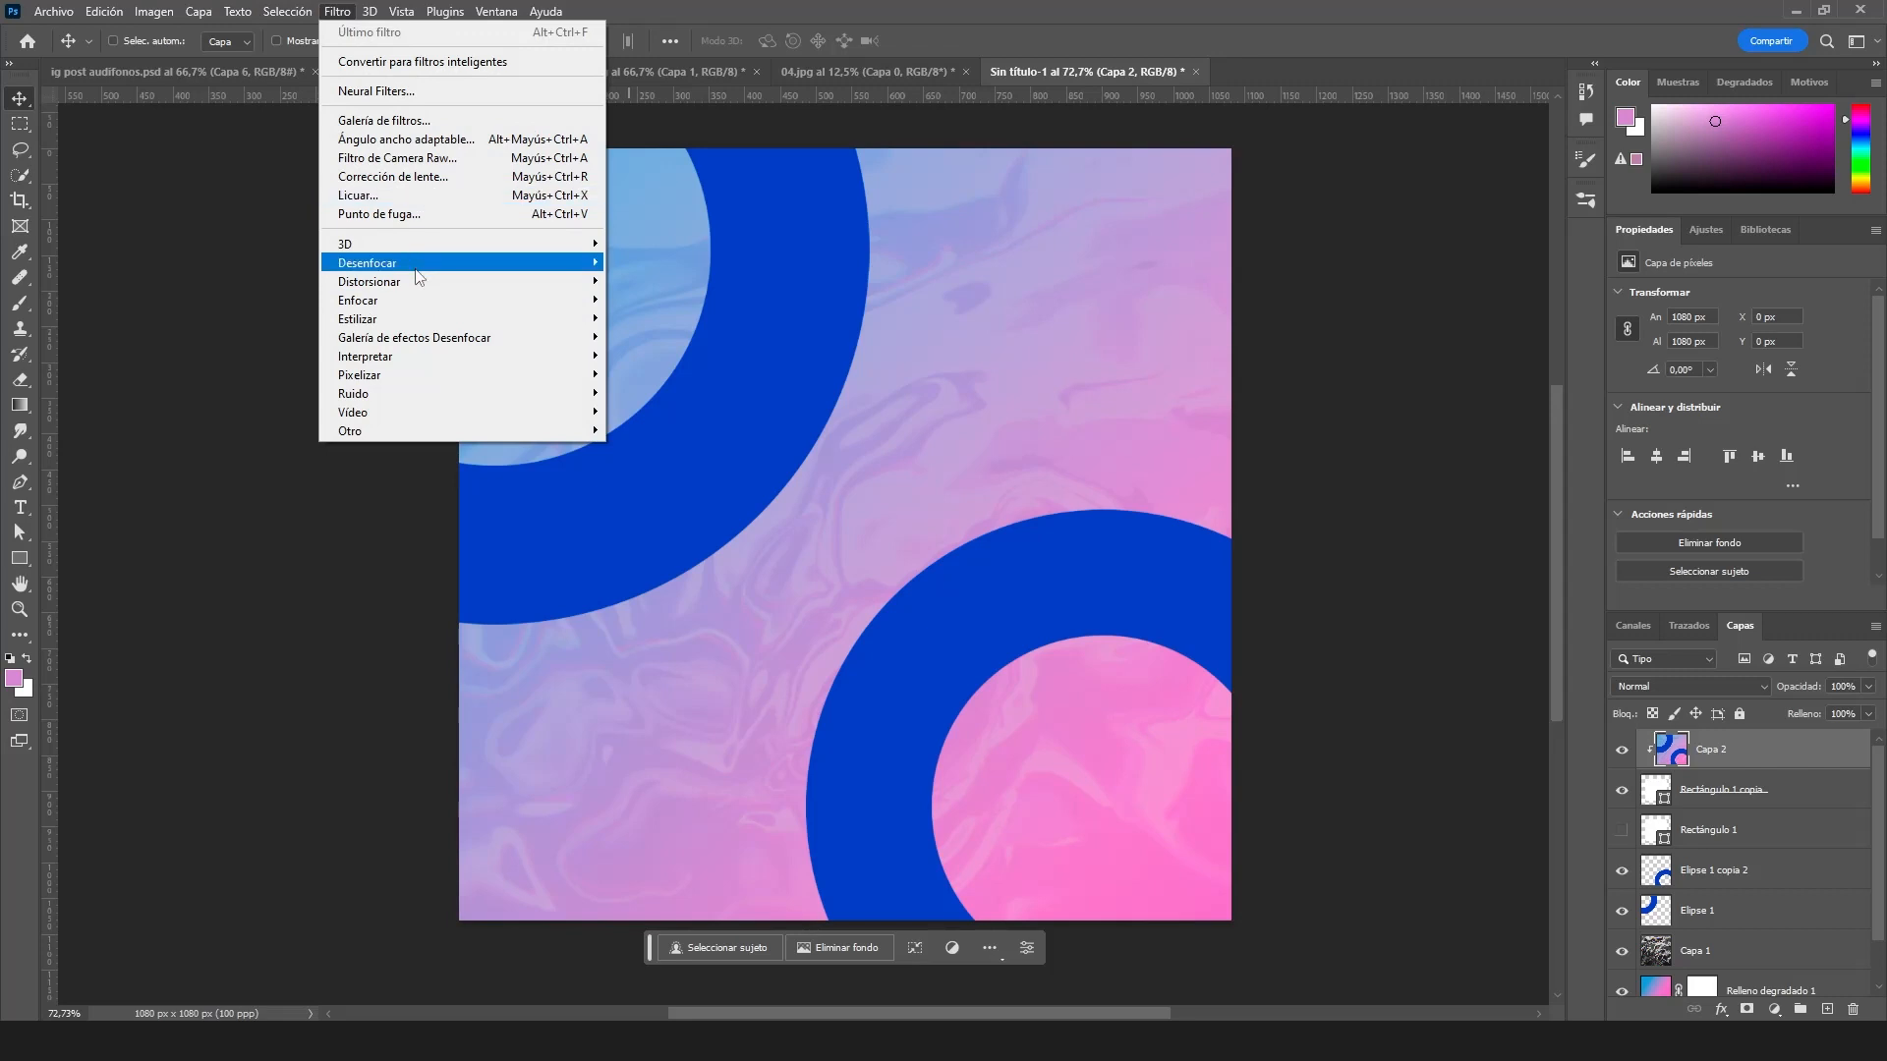
mouse_move(419, 282)
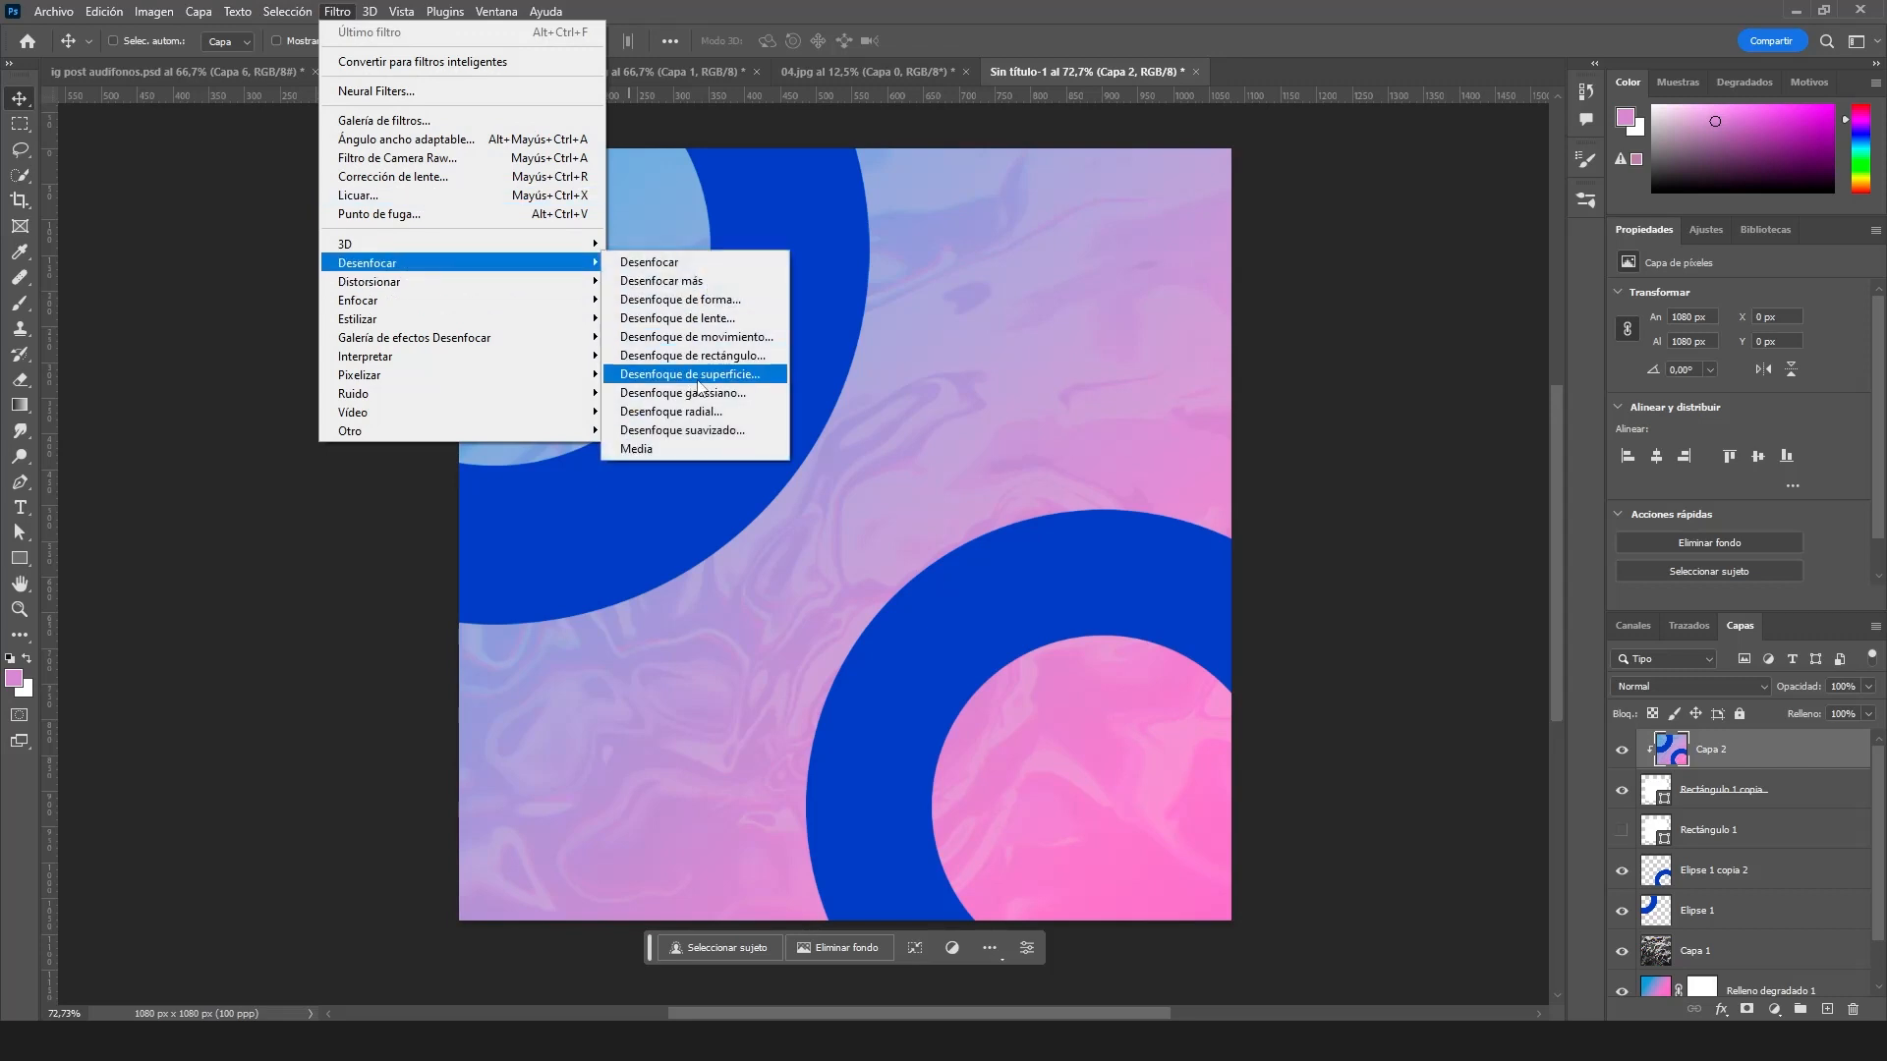
click(694, 392)
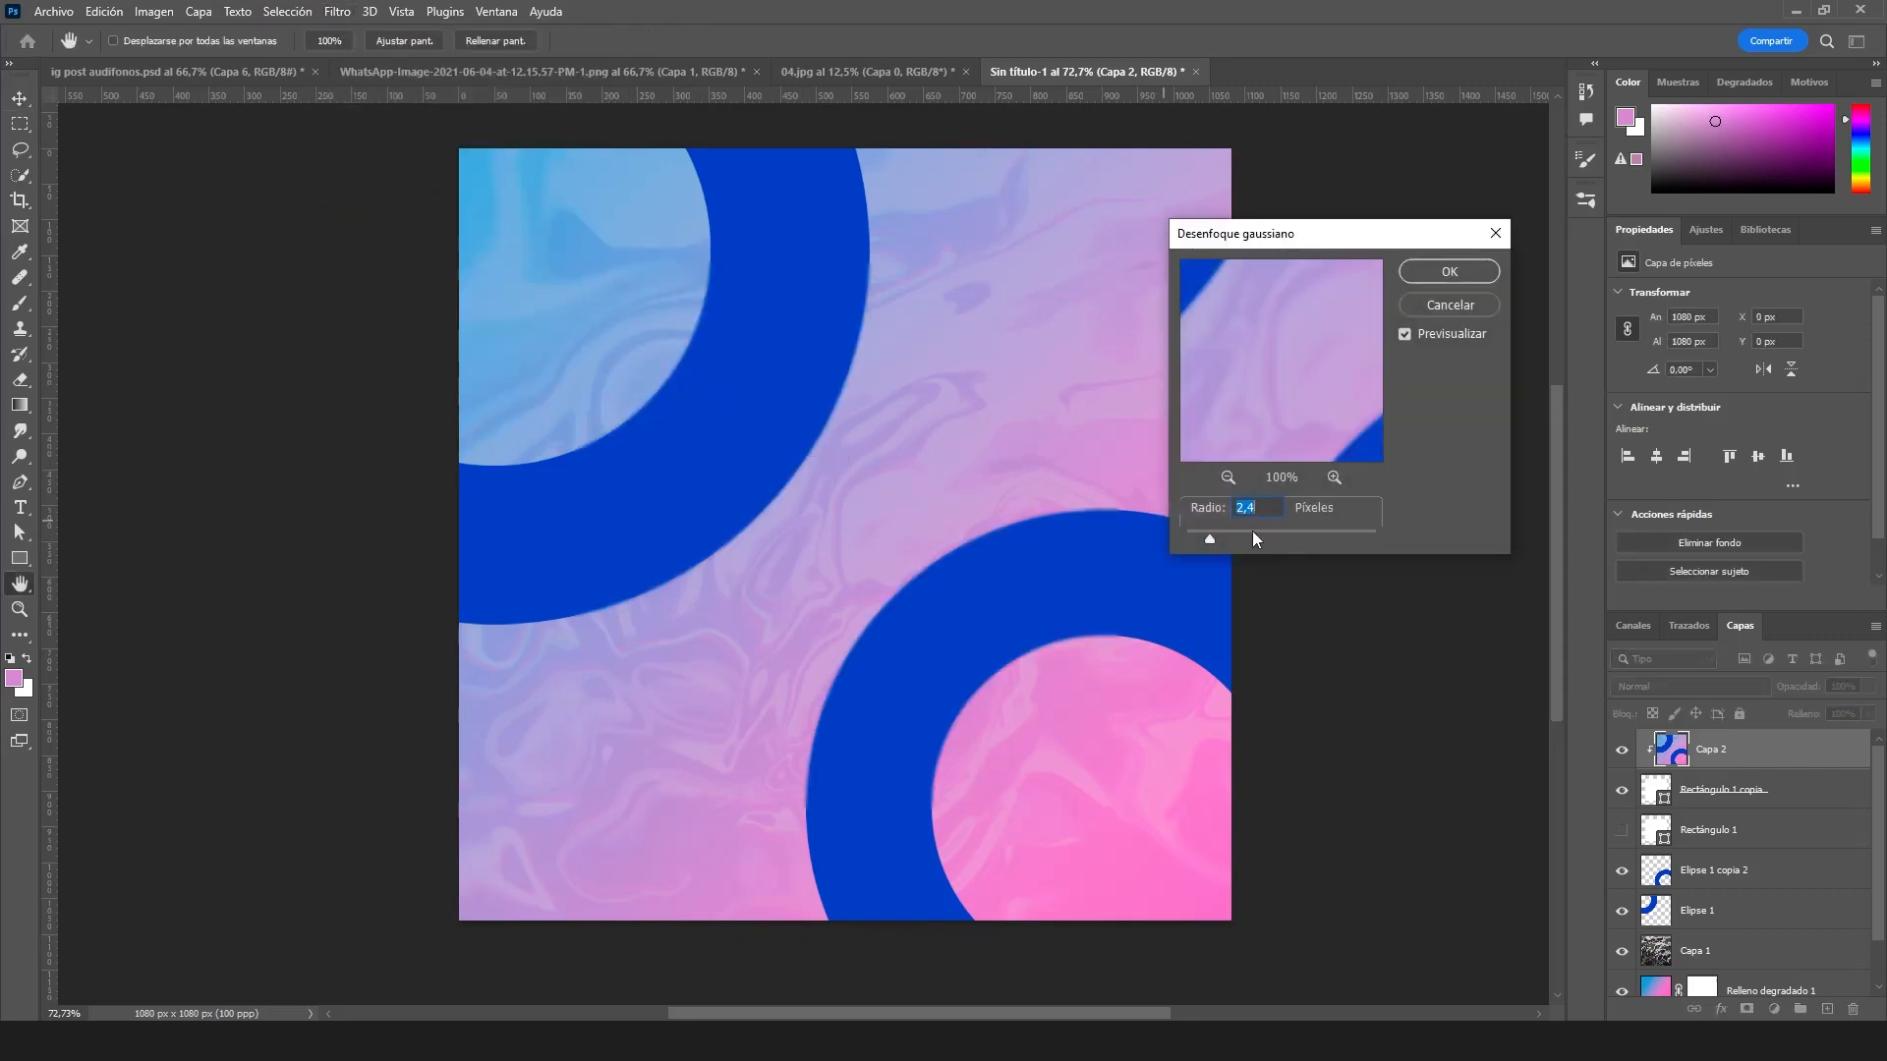
click(1253, 531)
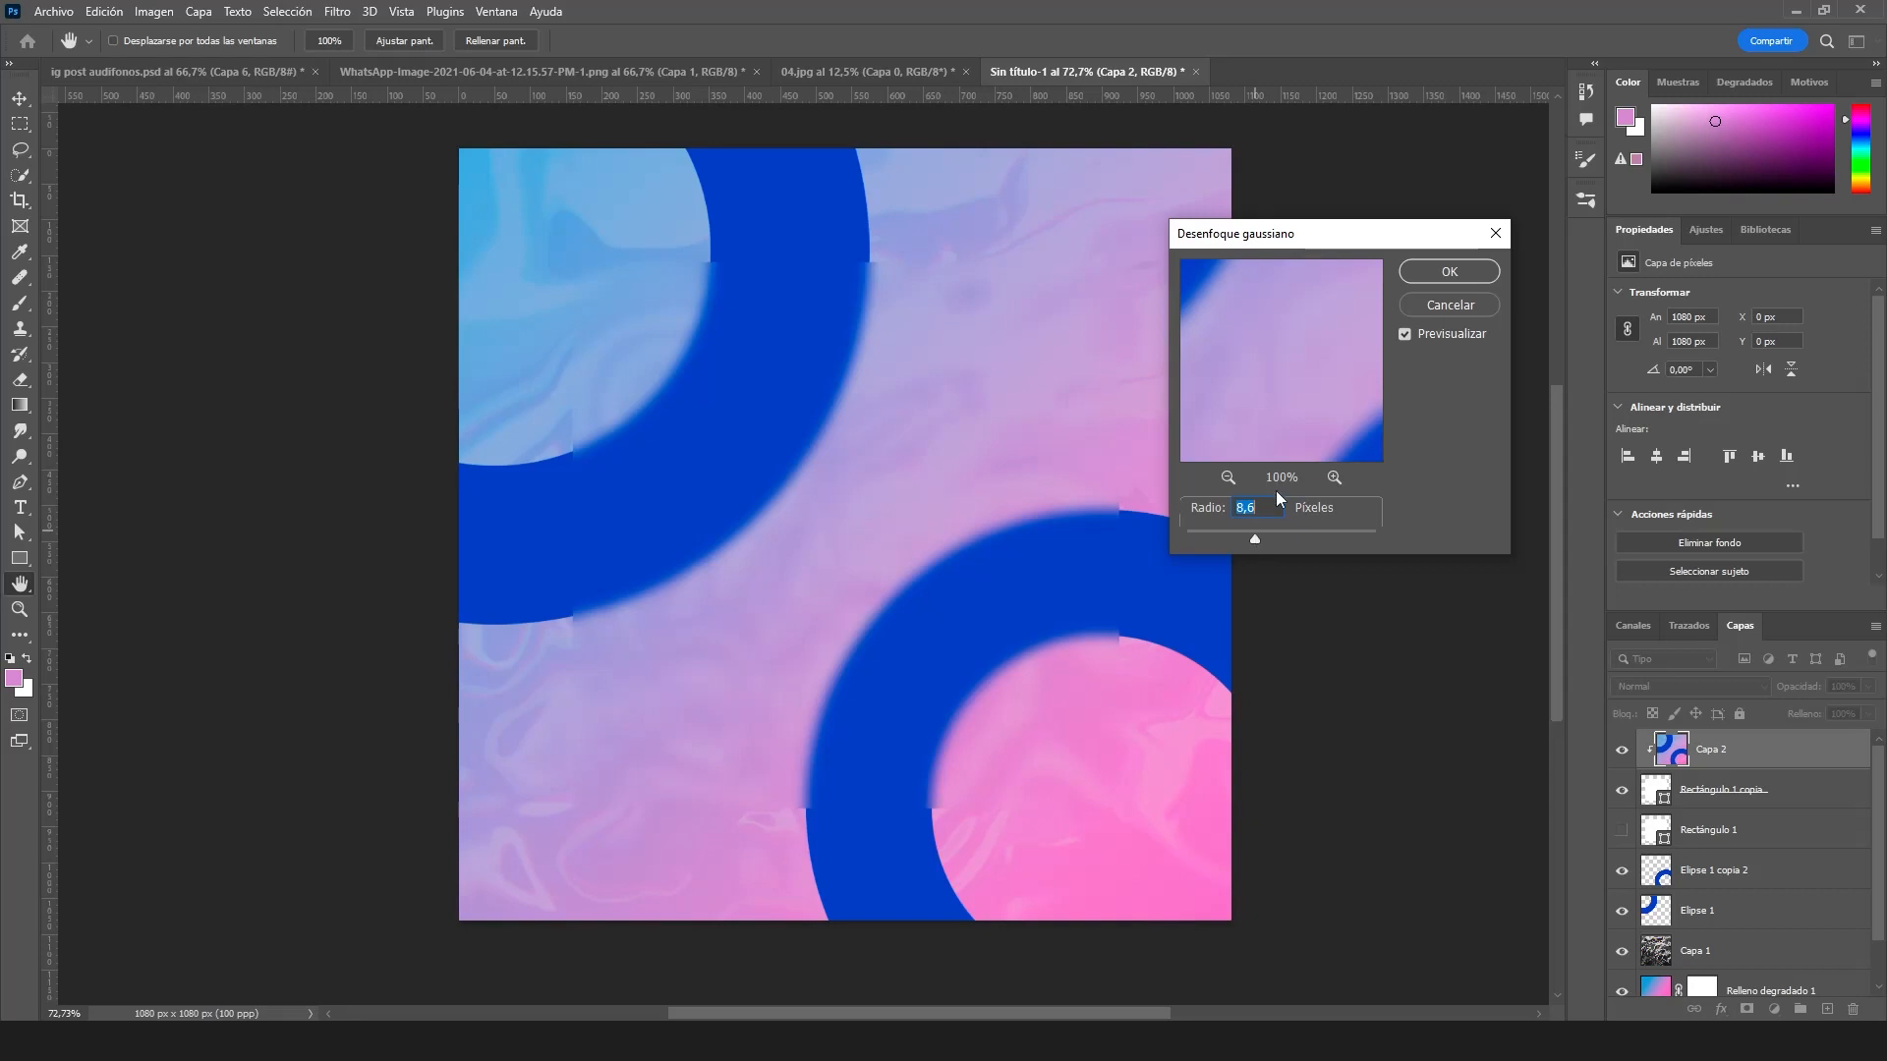
click(1448, 273)
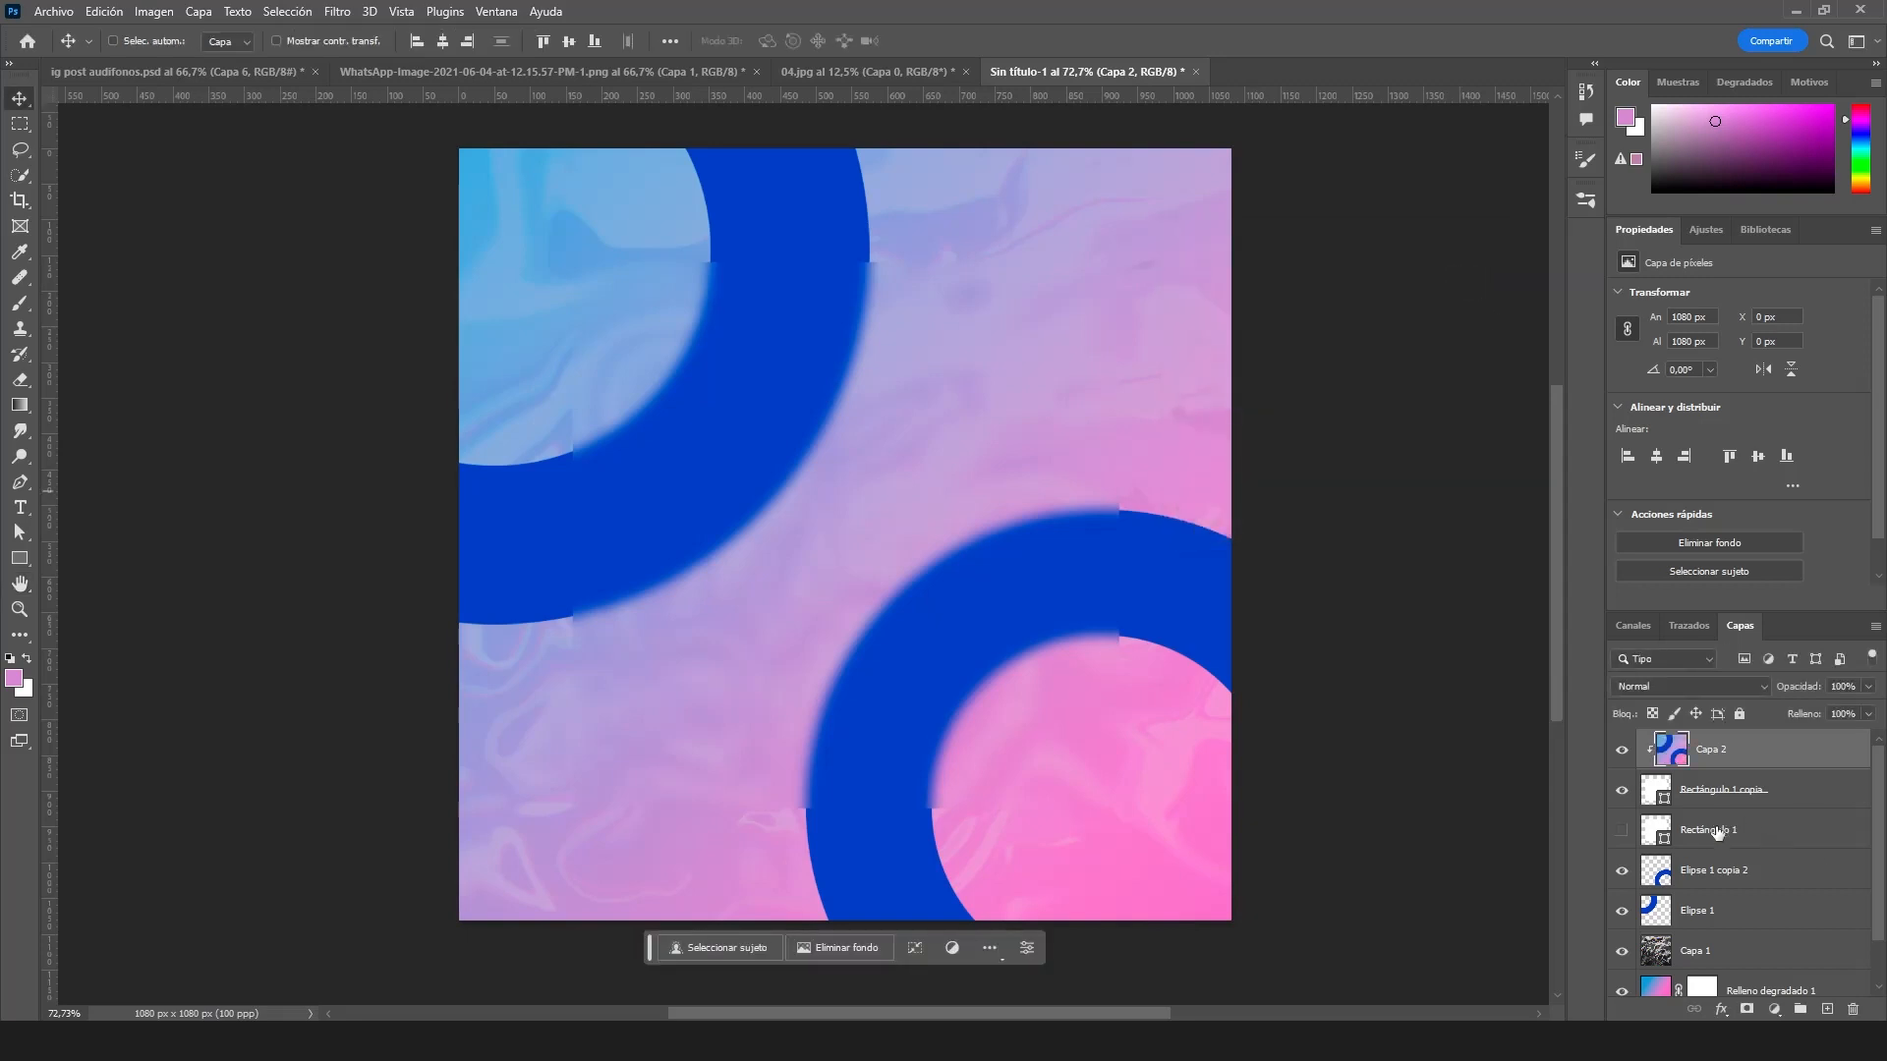
- Show the Rectángulo 1 layer and scale its square up to about 100.76% so a thin white edge surrounds the frosted square
click(1659, 835)
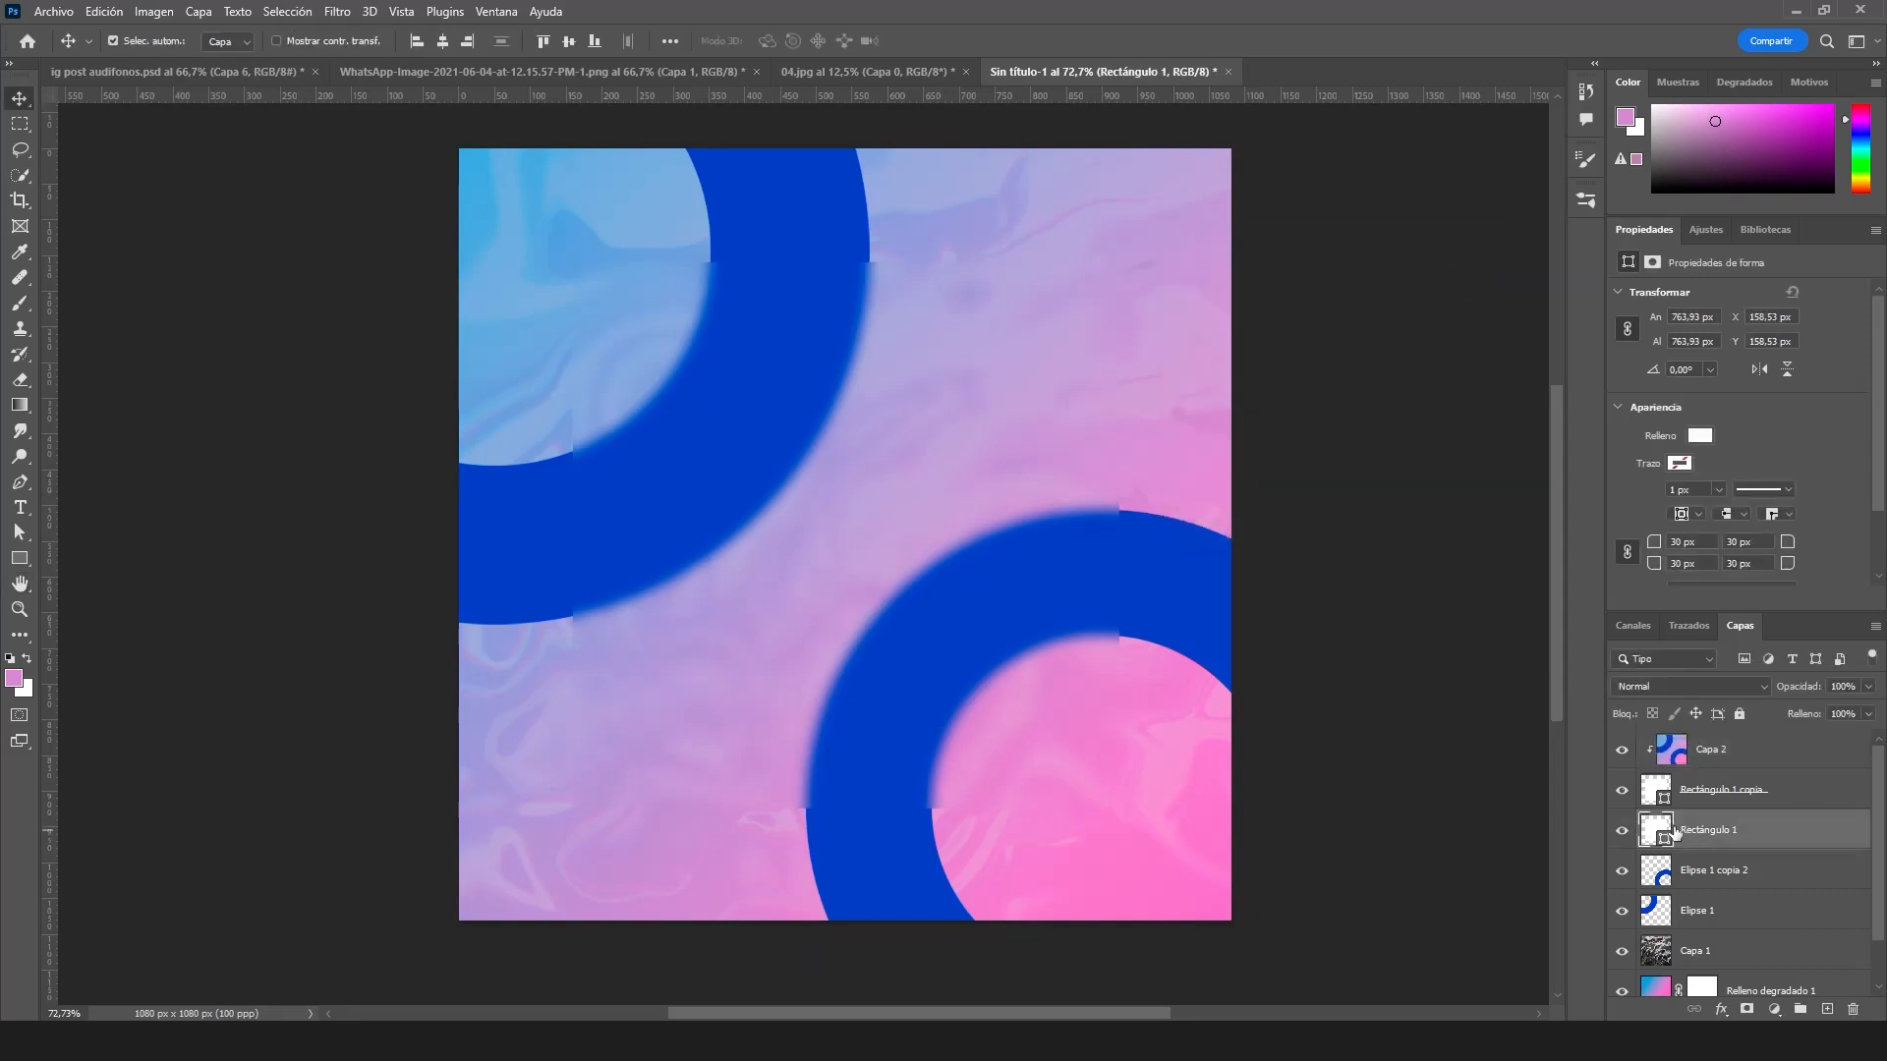
key(ctrl+t)
scroll(1081, 820, up, 5)
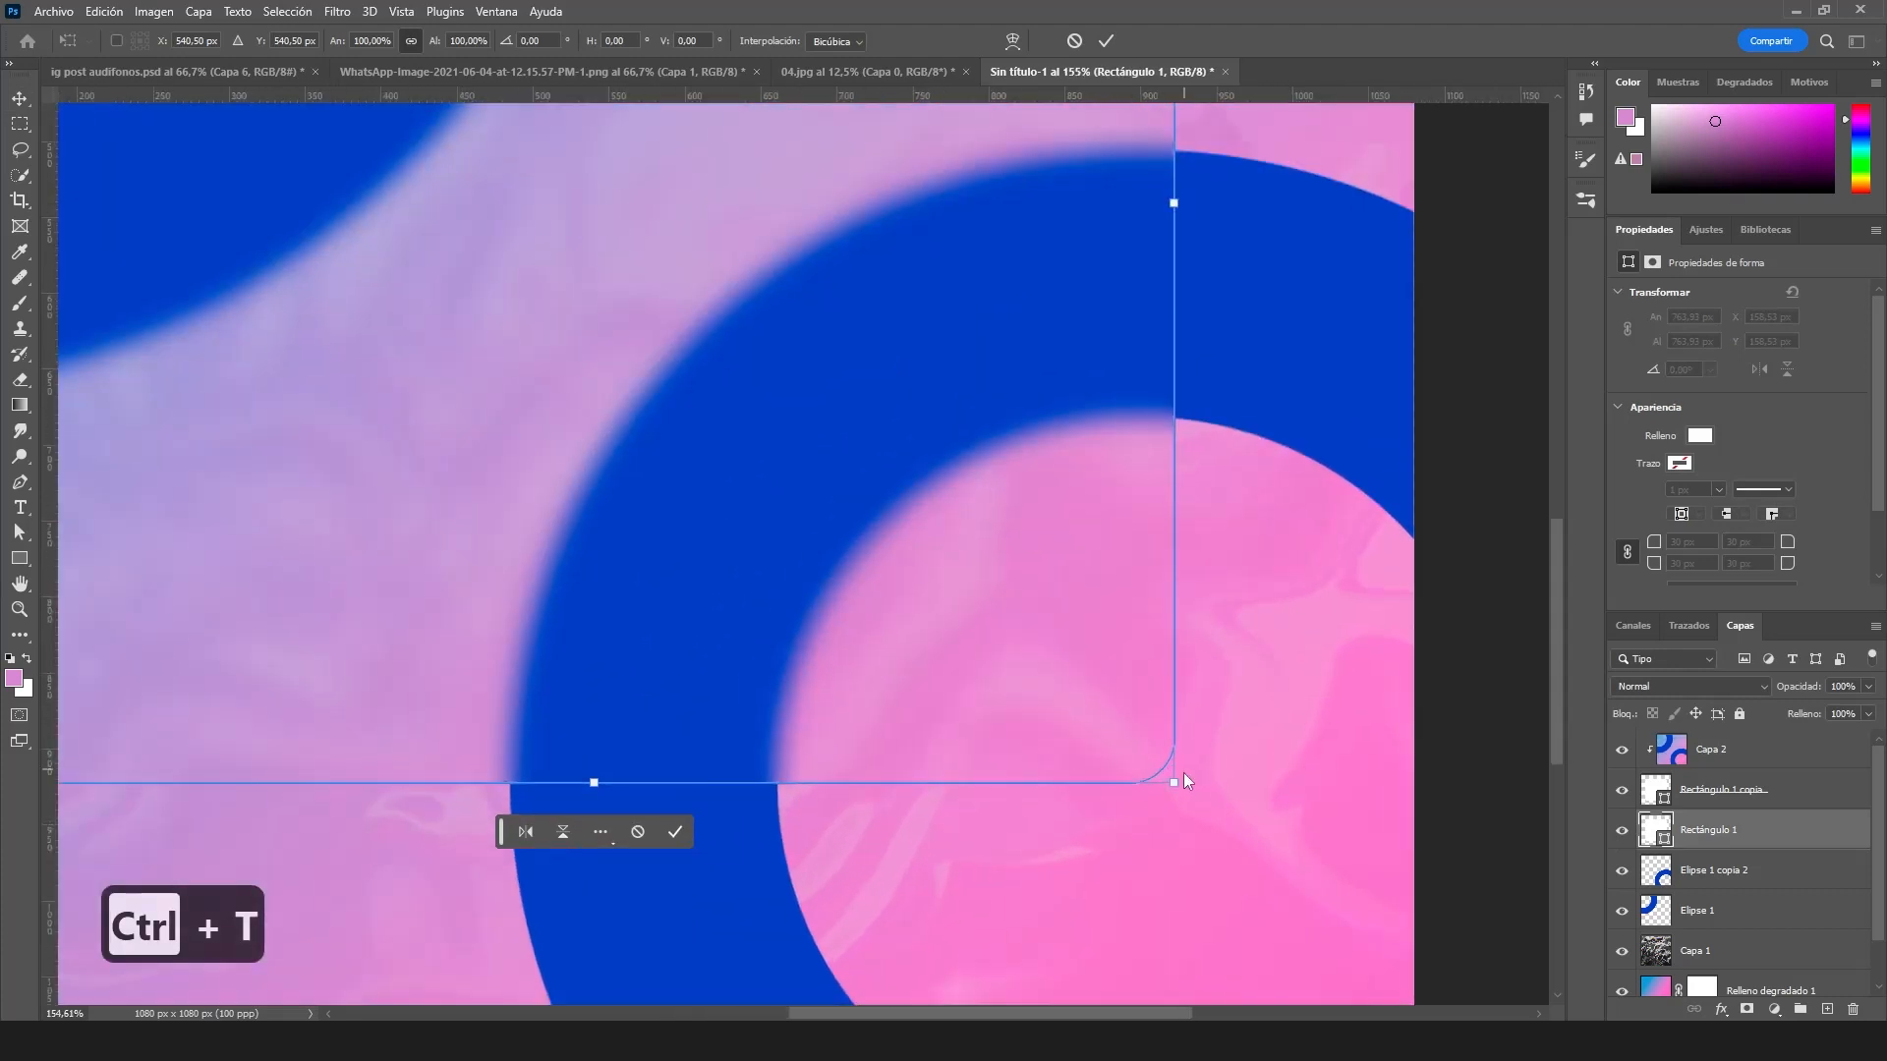
drag(1172, 785, 1179, 789)
key(Return)
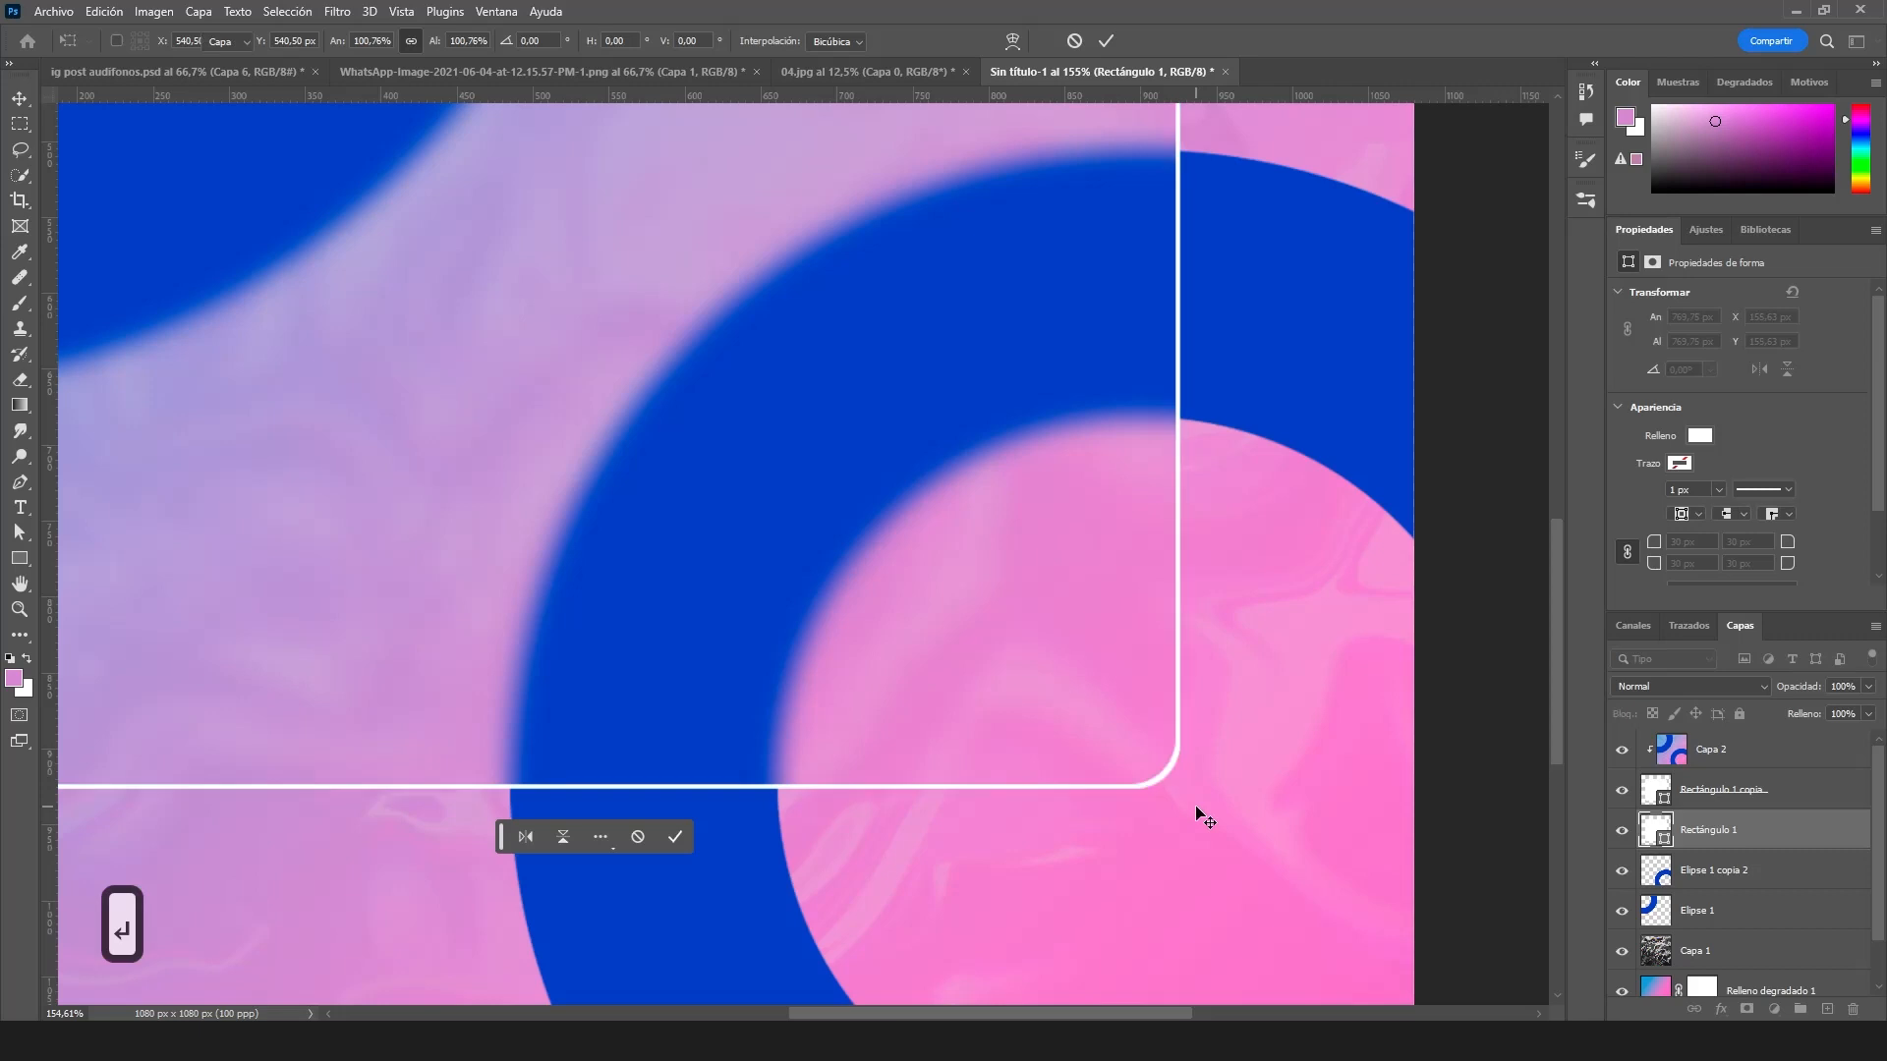
- Reapply the last Gaussian blur to the Rectángulo 1 layer, rasterizing it, and lower its opacity to 49%
scroll(1203, 804, down, 4)
scroll(1203, 798, down, 2)
scroll(1135, 521, up, 2)
click(336, 12)
click(356, 26)
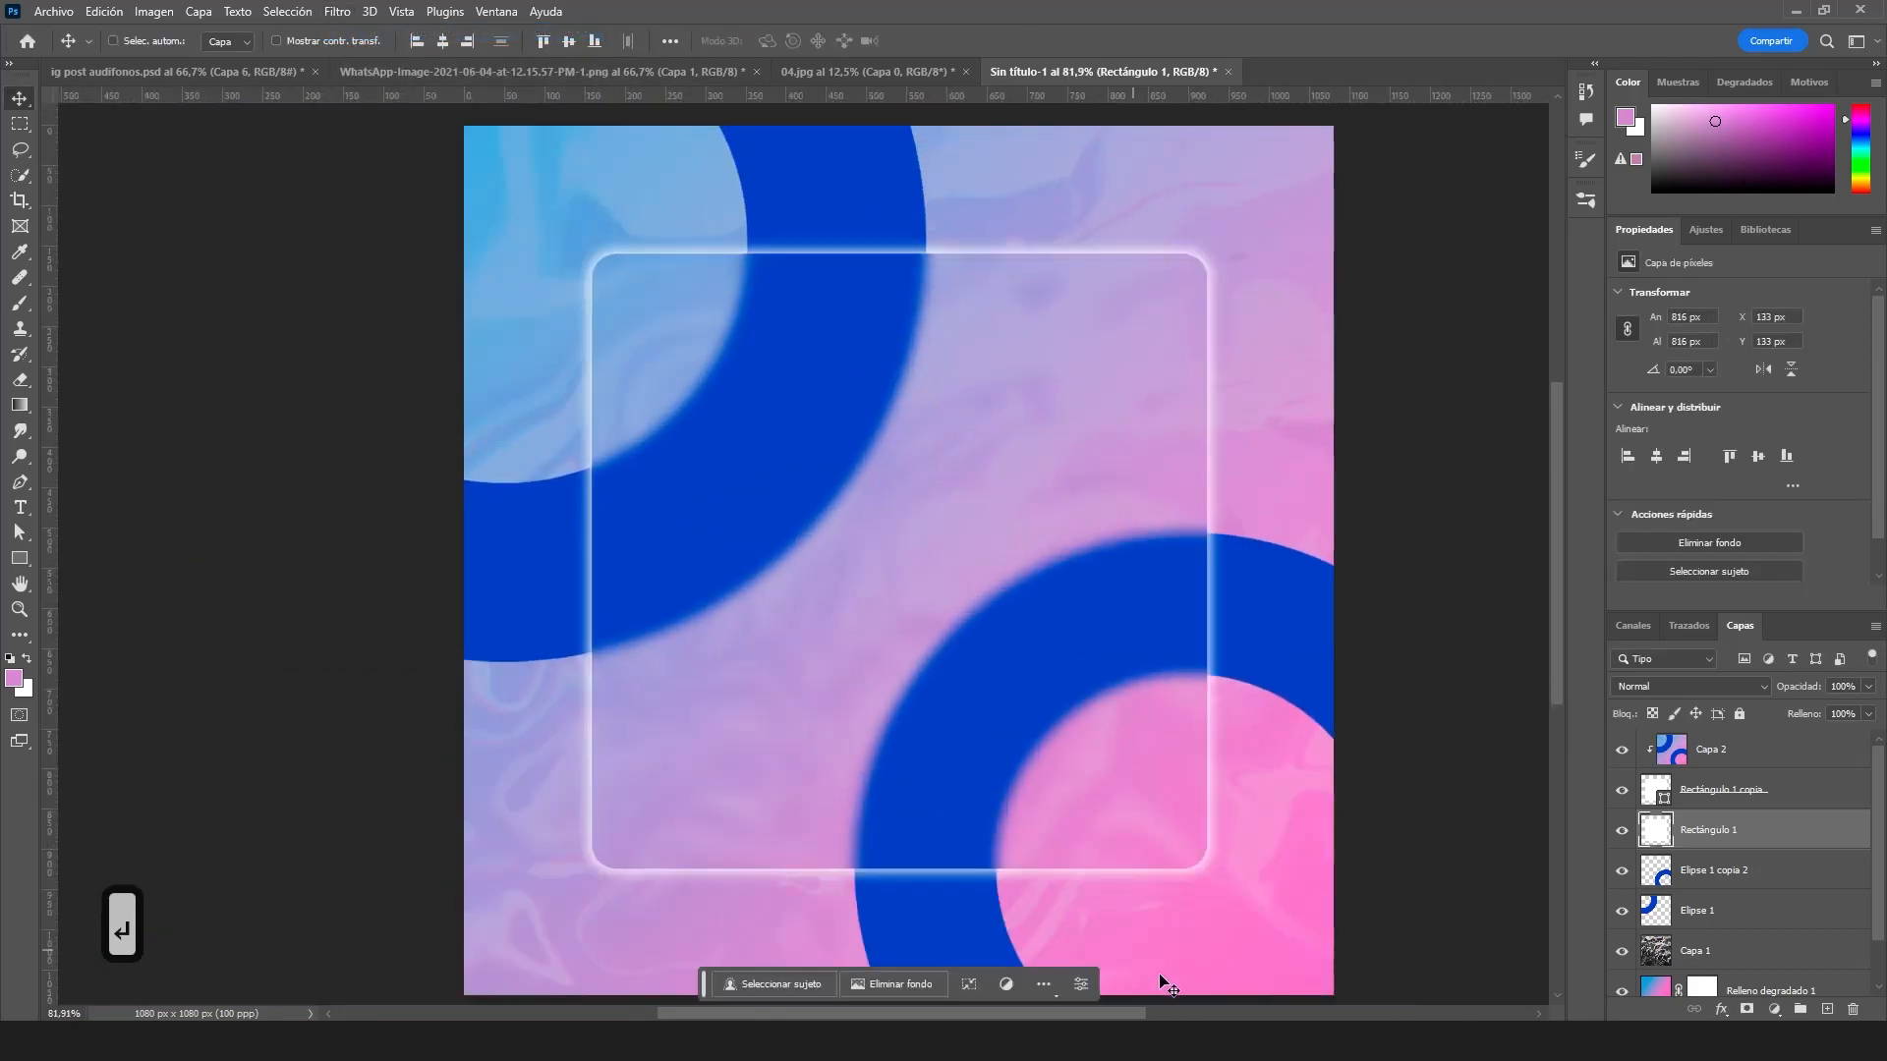
click(1870, 687)
drag(1869, 710, 1827, 714)
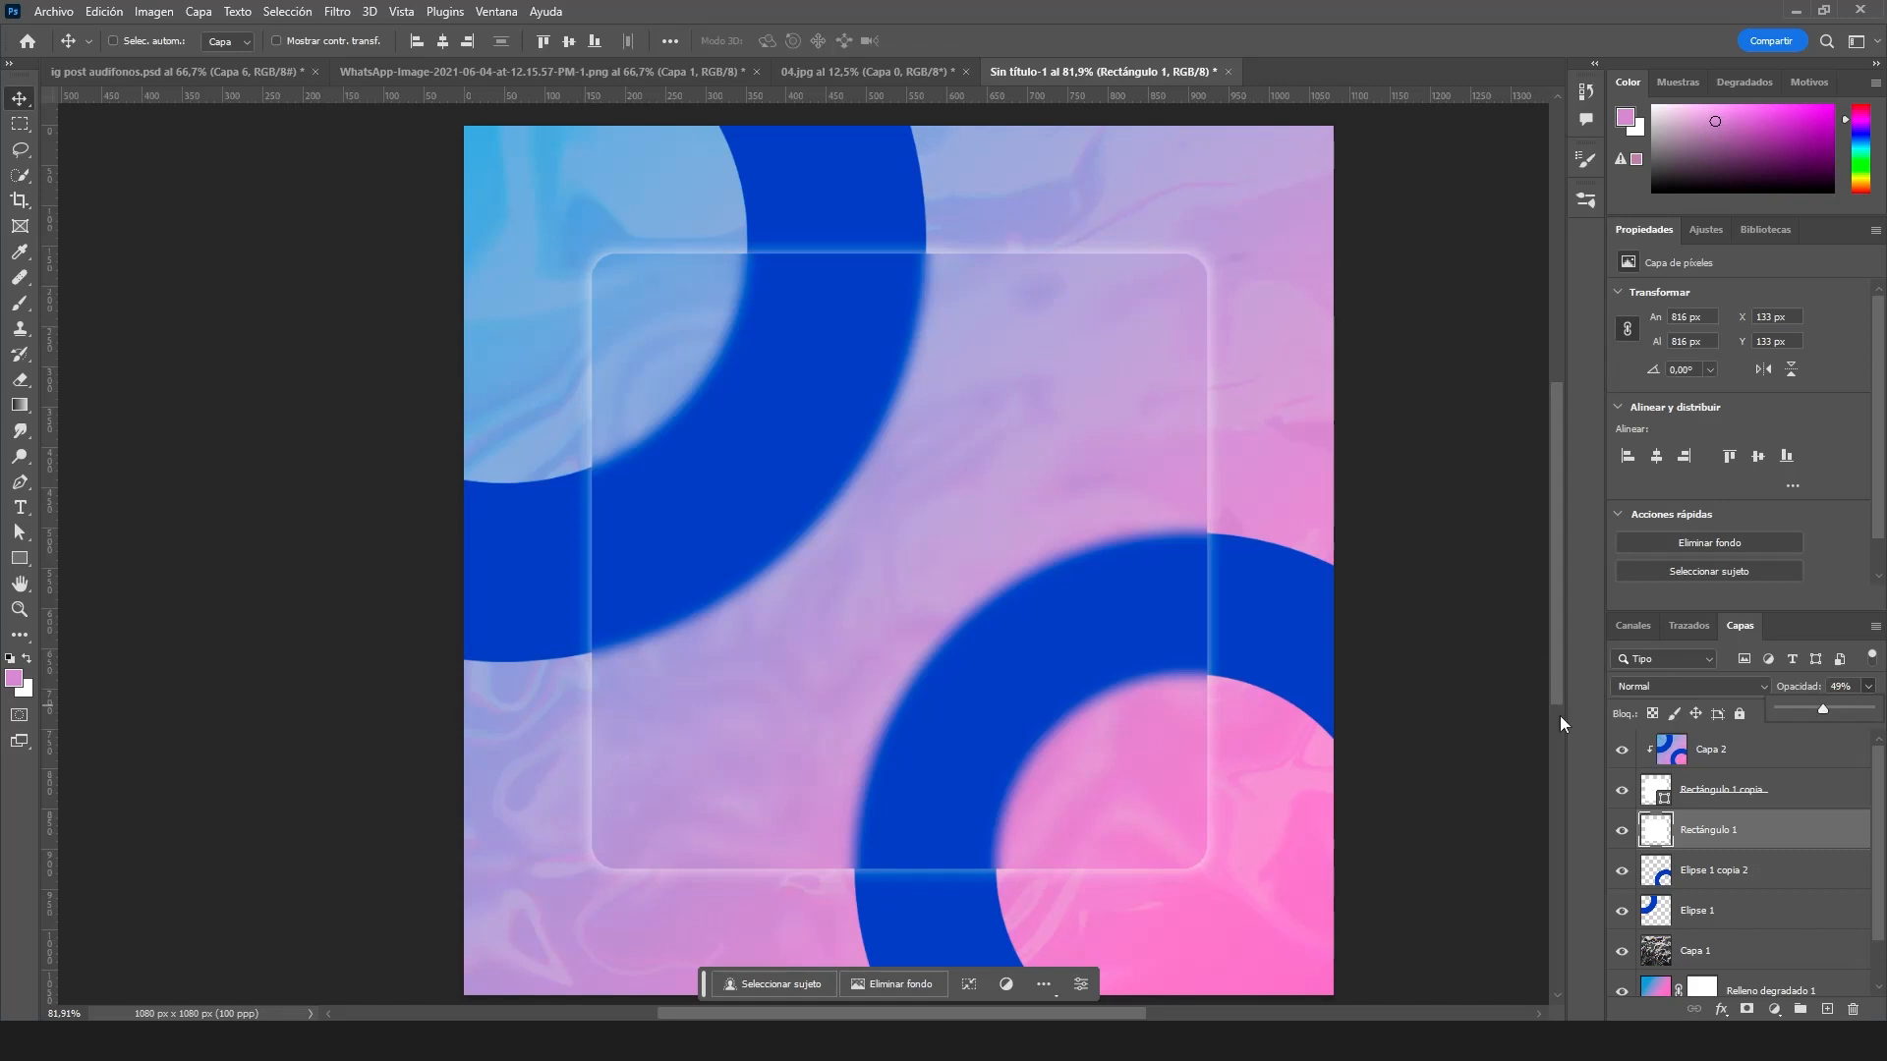
- Delete the blurred Capa 2 layer, hide both rectangle layers and select the Elipse 1 copia 2 layer
click(1745, 751)
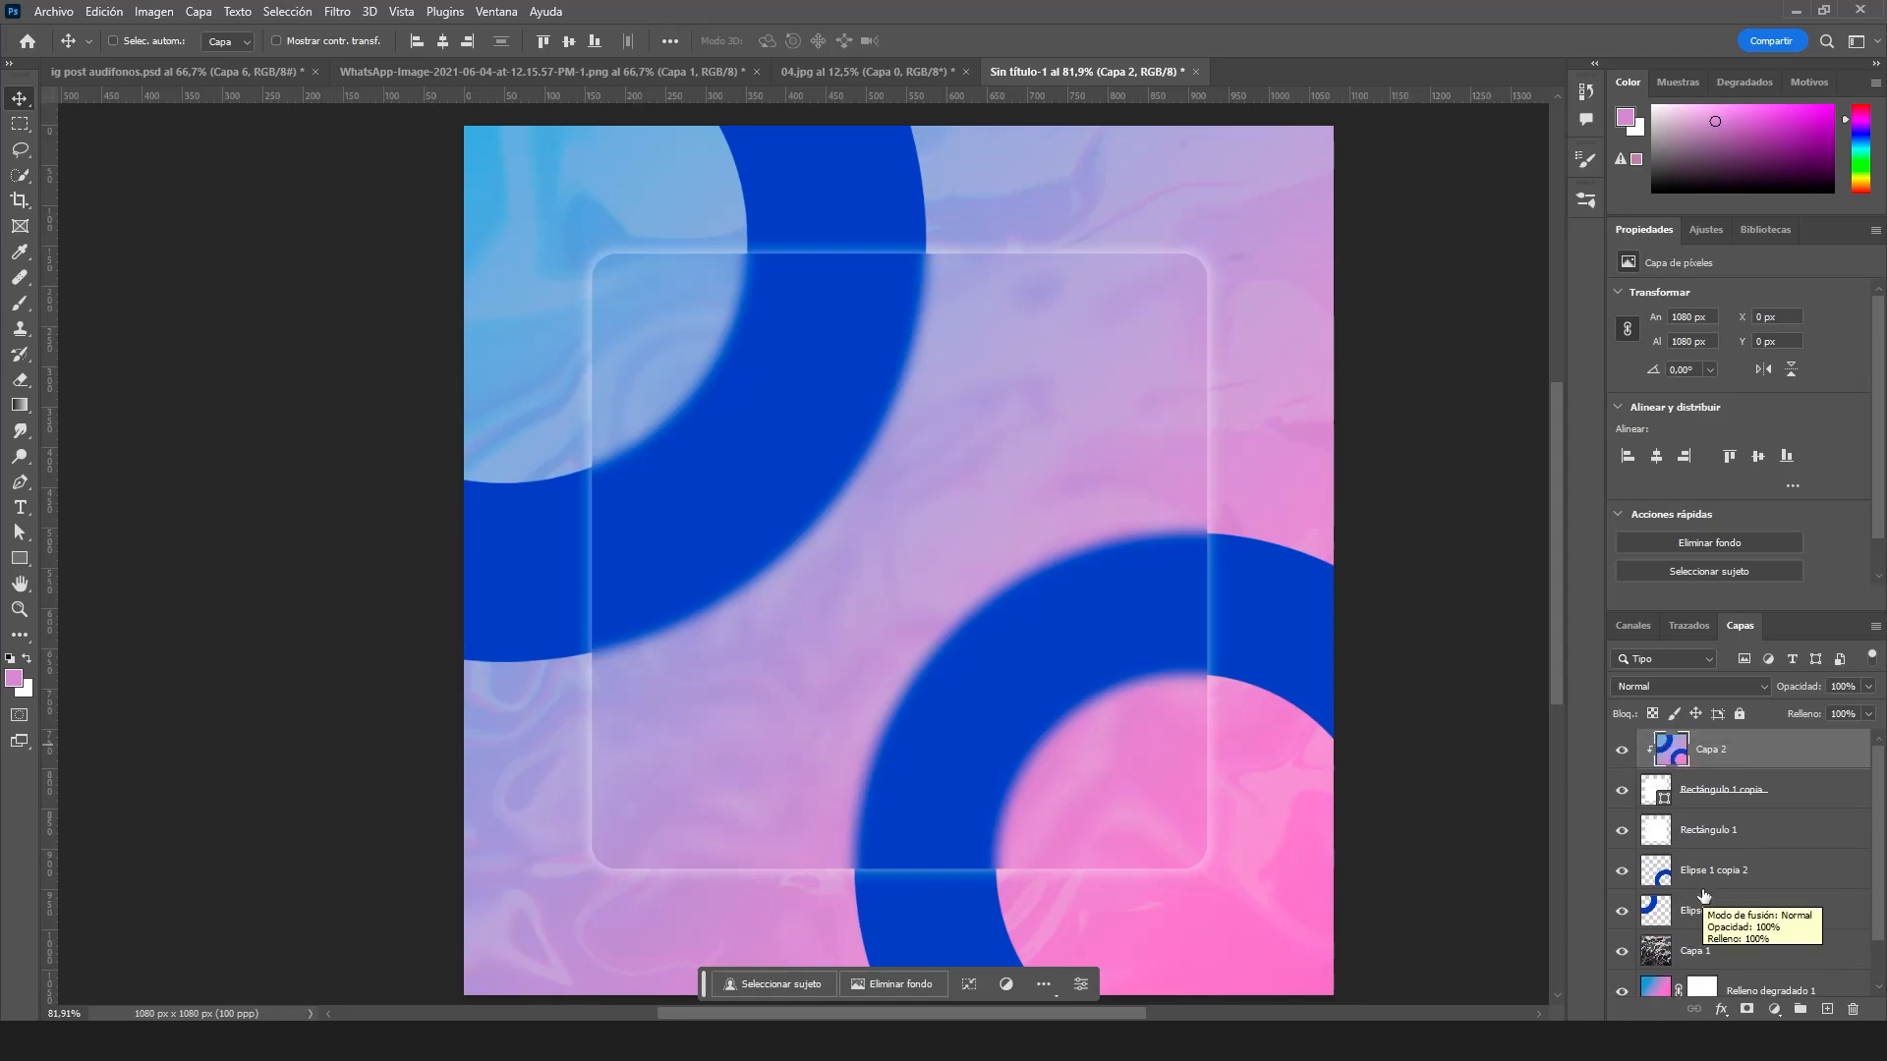
scroll(1715, 949, down, 1)
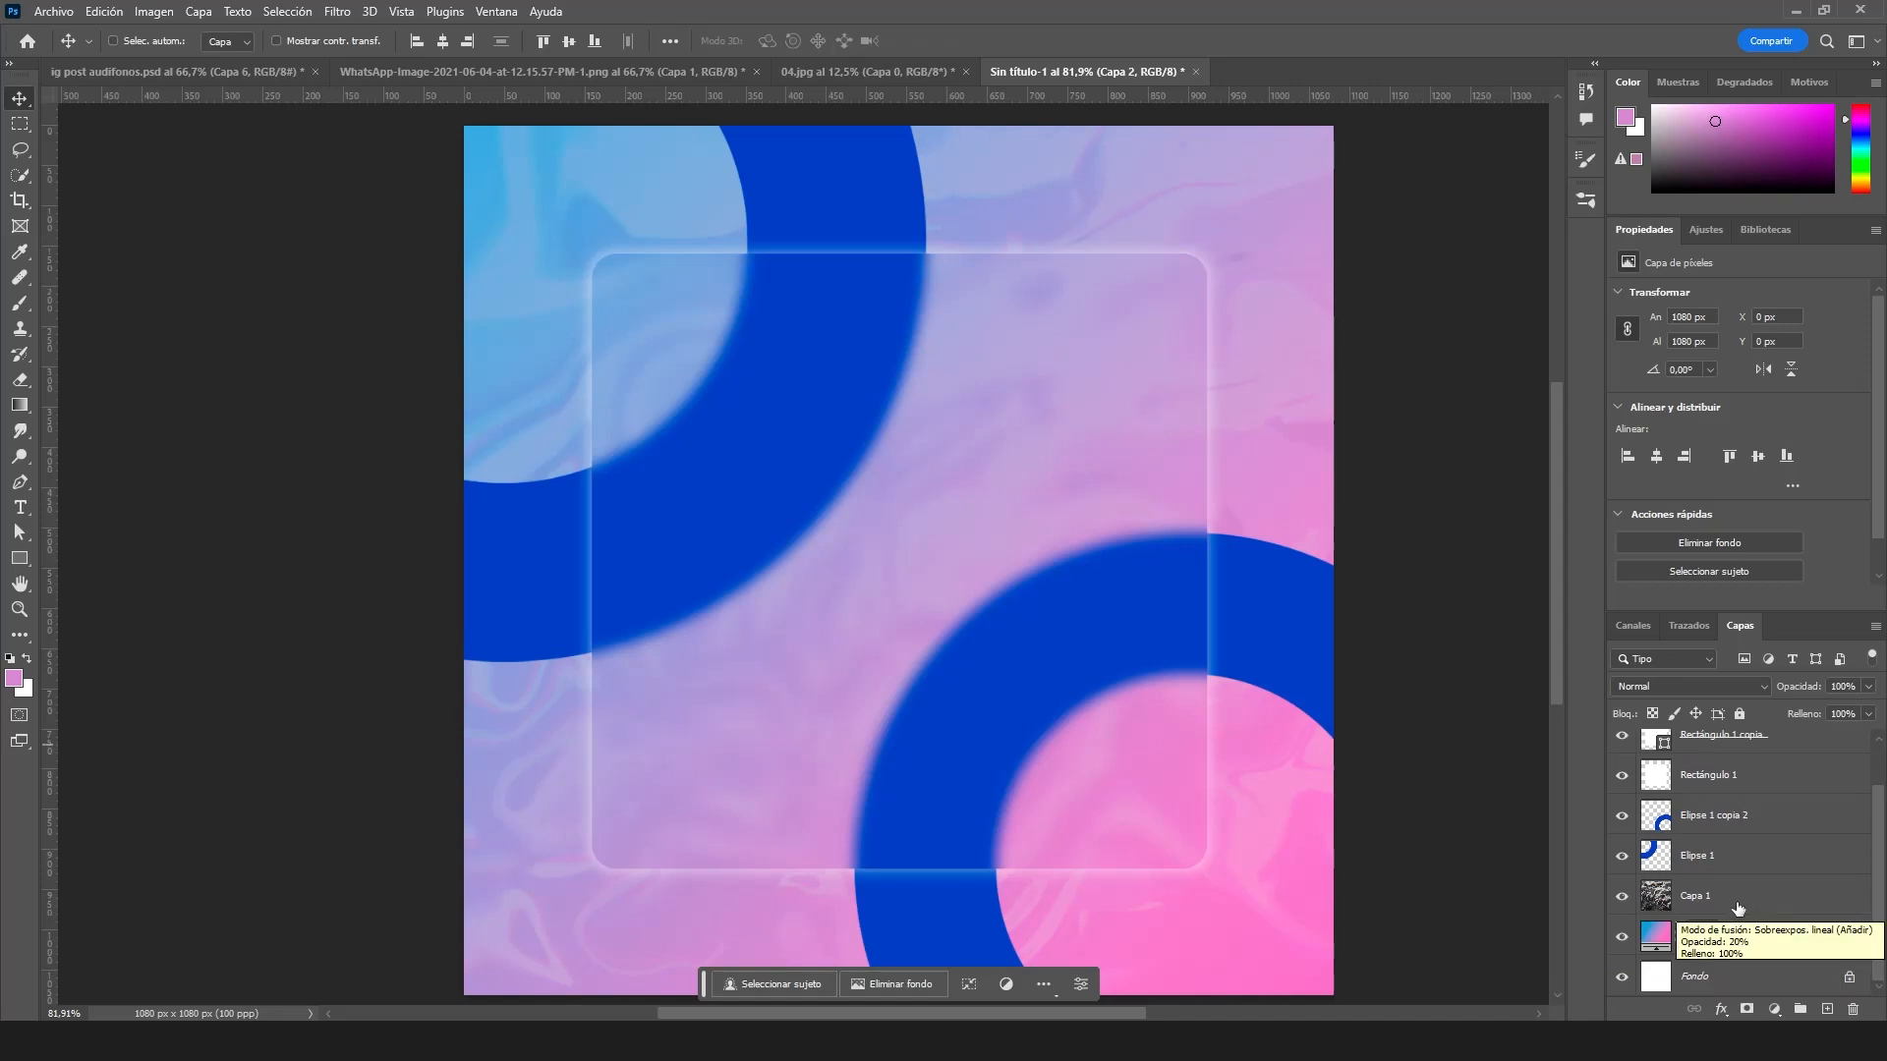
key(Delete)
click(1622, 752)
click(1680, 794)
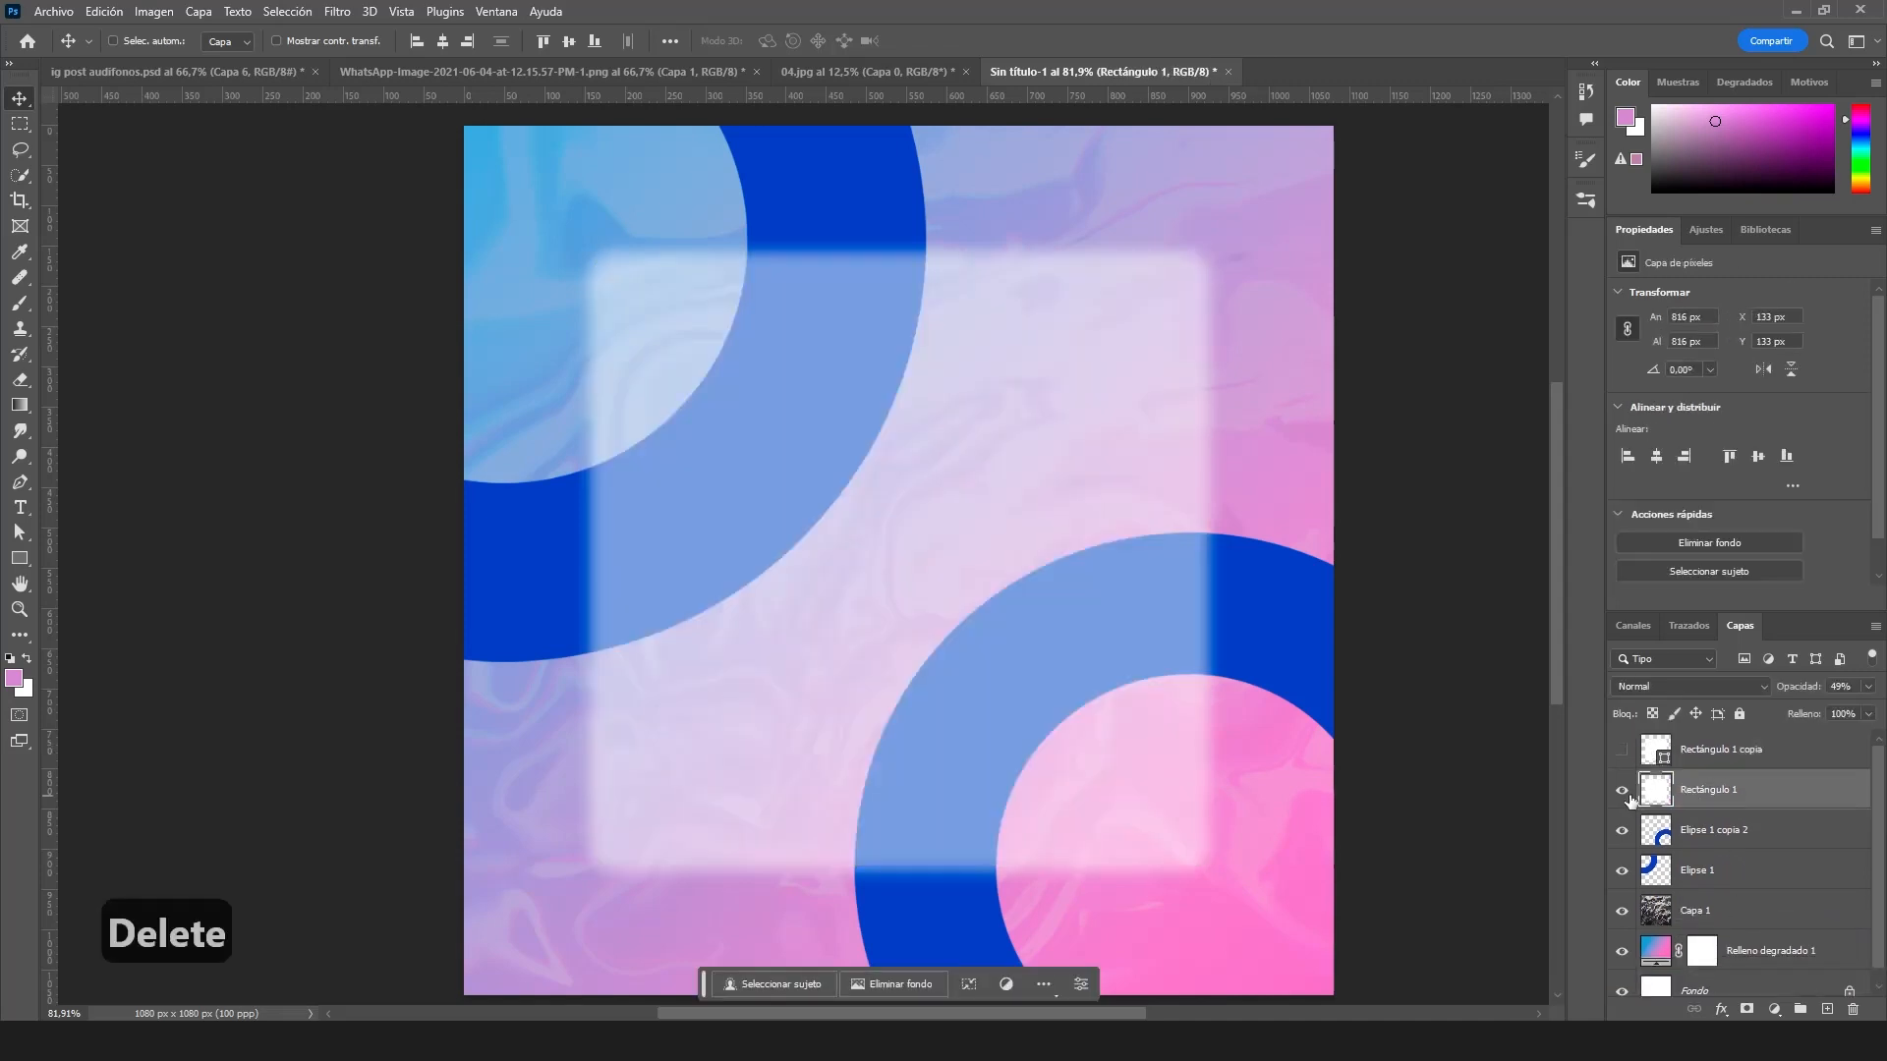
click(1622, 792)
click(1731, 847)
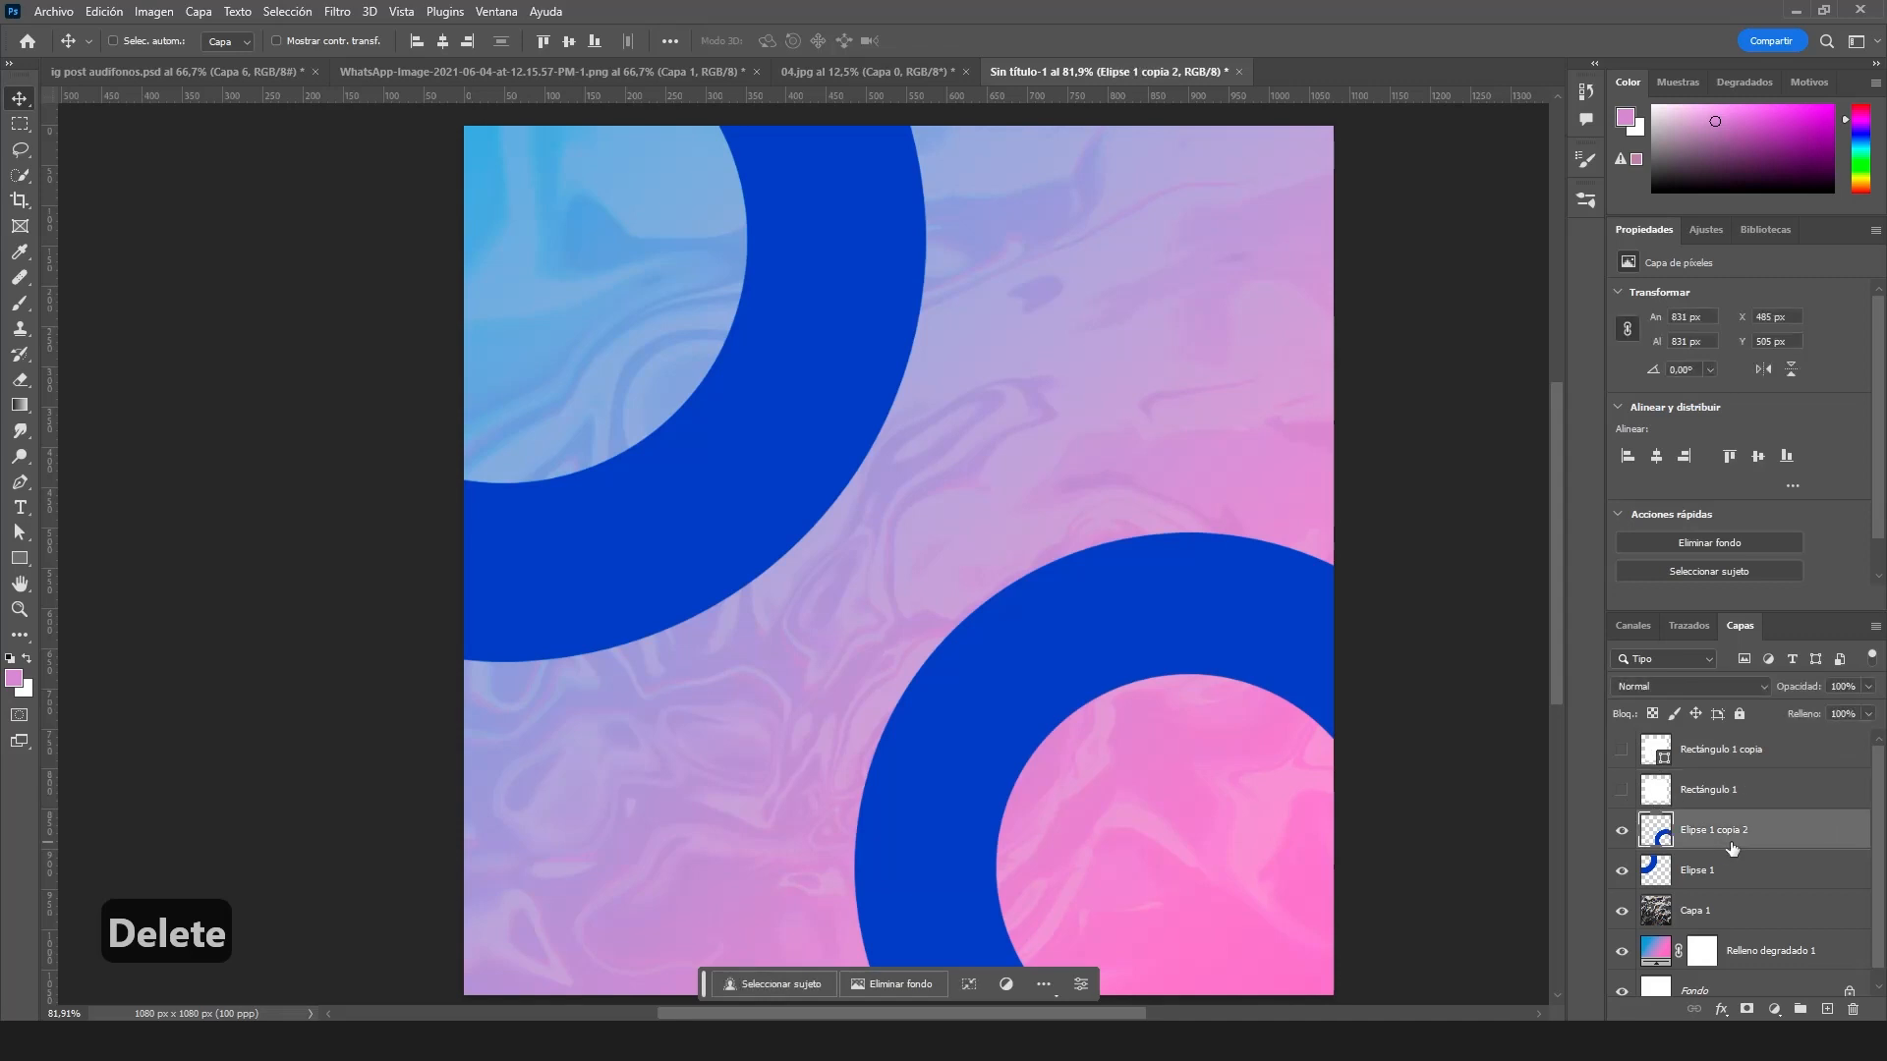
- Draw a circle about 1630 px across above the ring layers with the Ellipse tool, sampling its dark grey fill from the area outside the canvas
scroll(821, 619, down, 3)
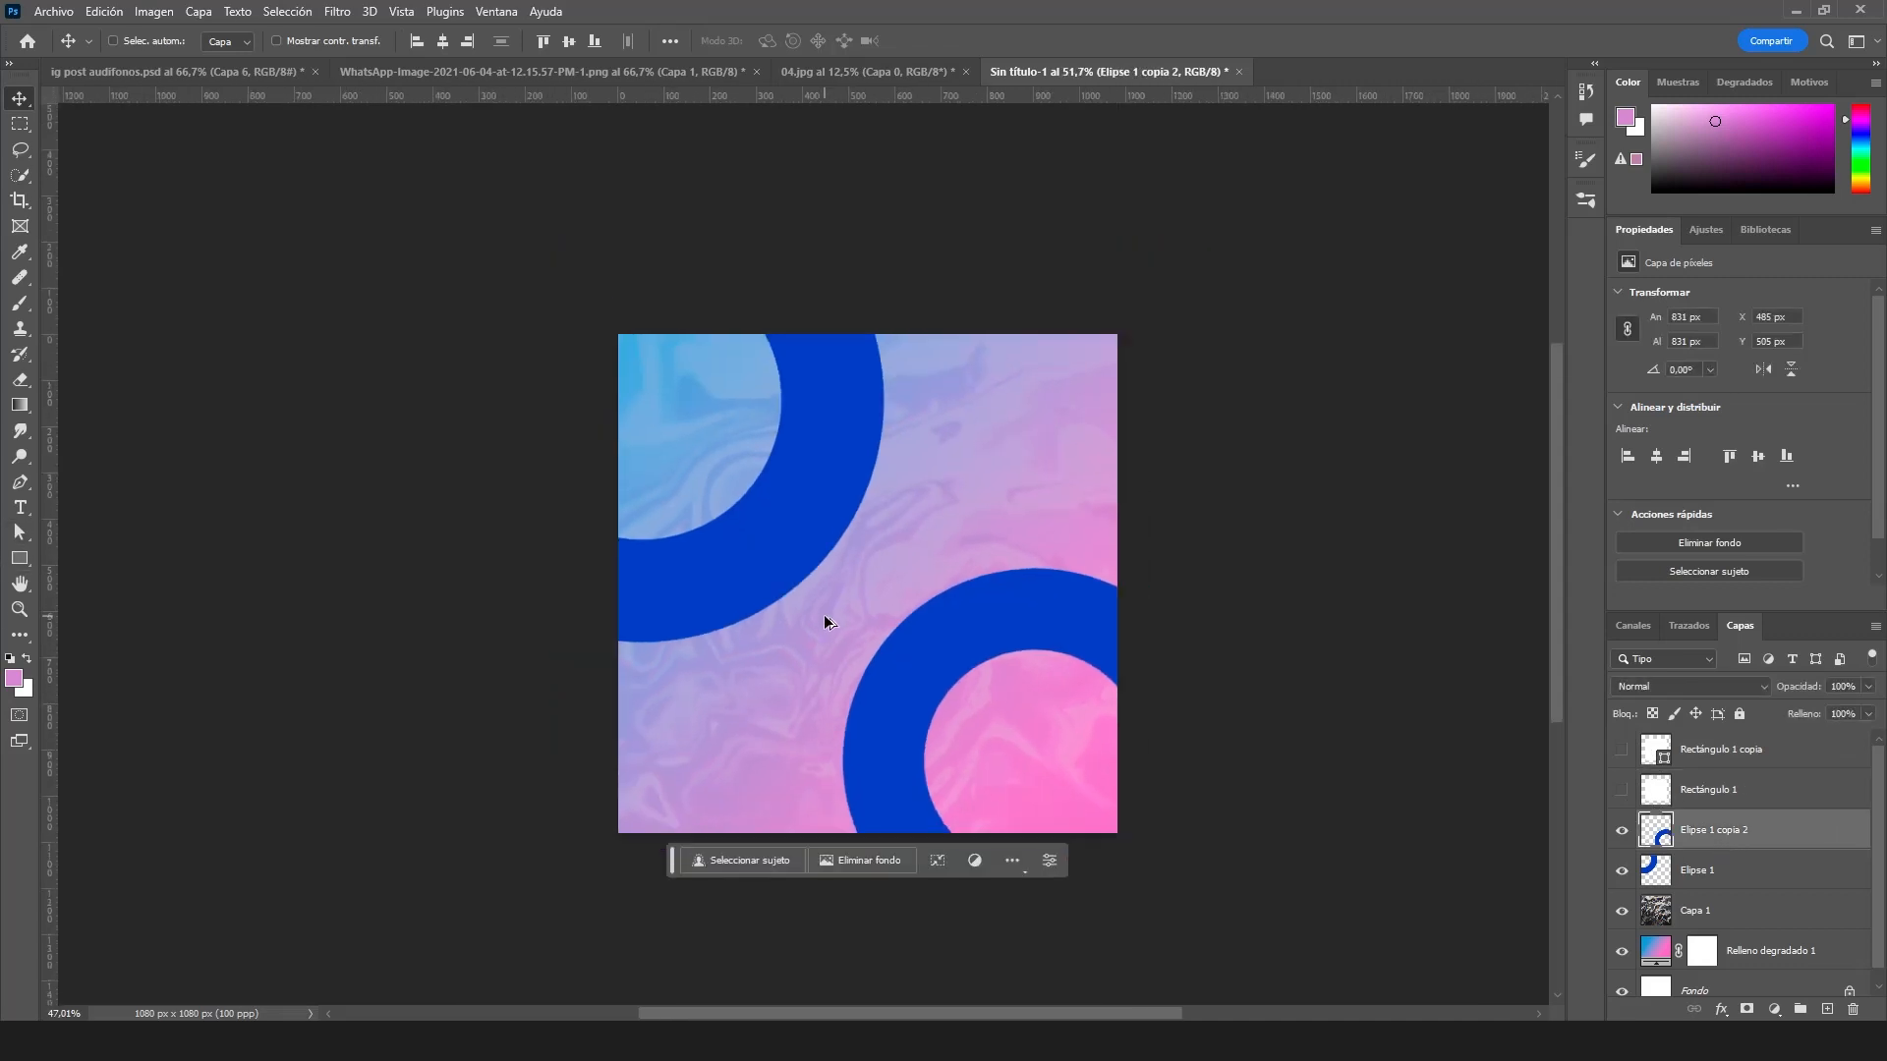
click(17, 568)
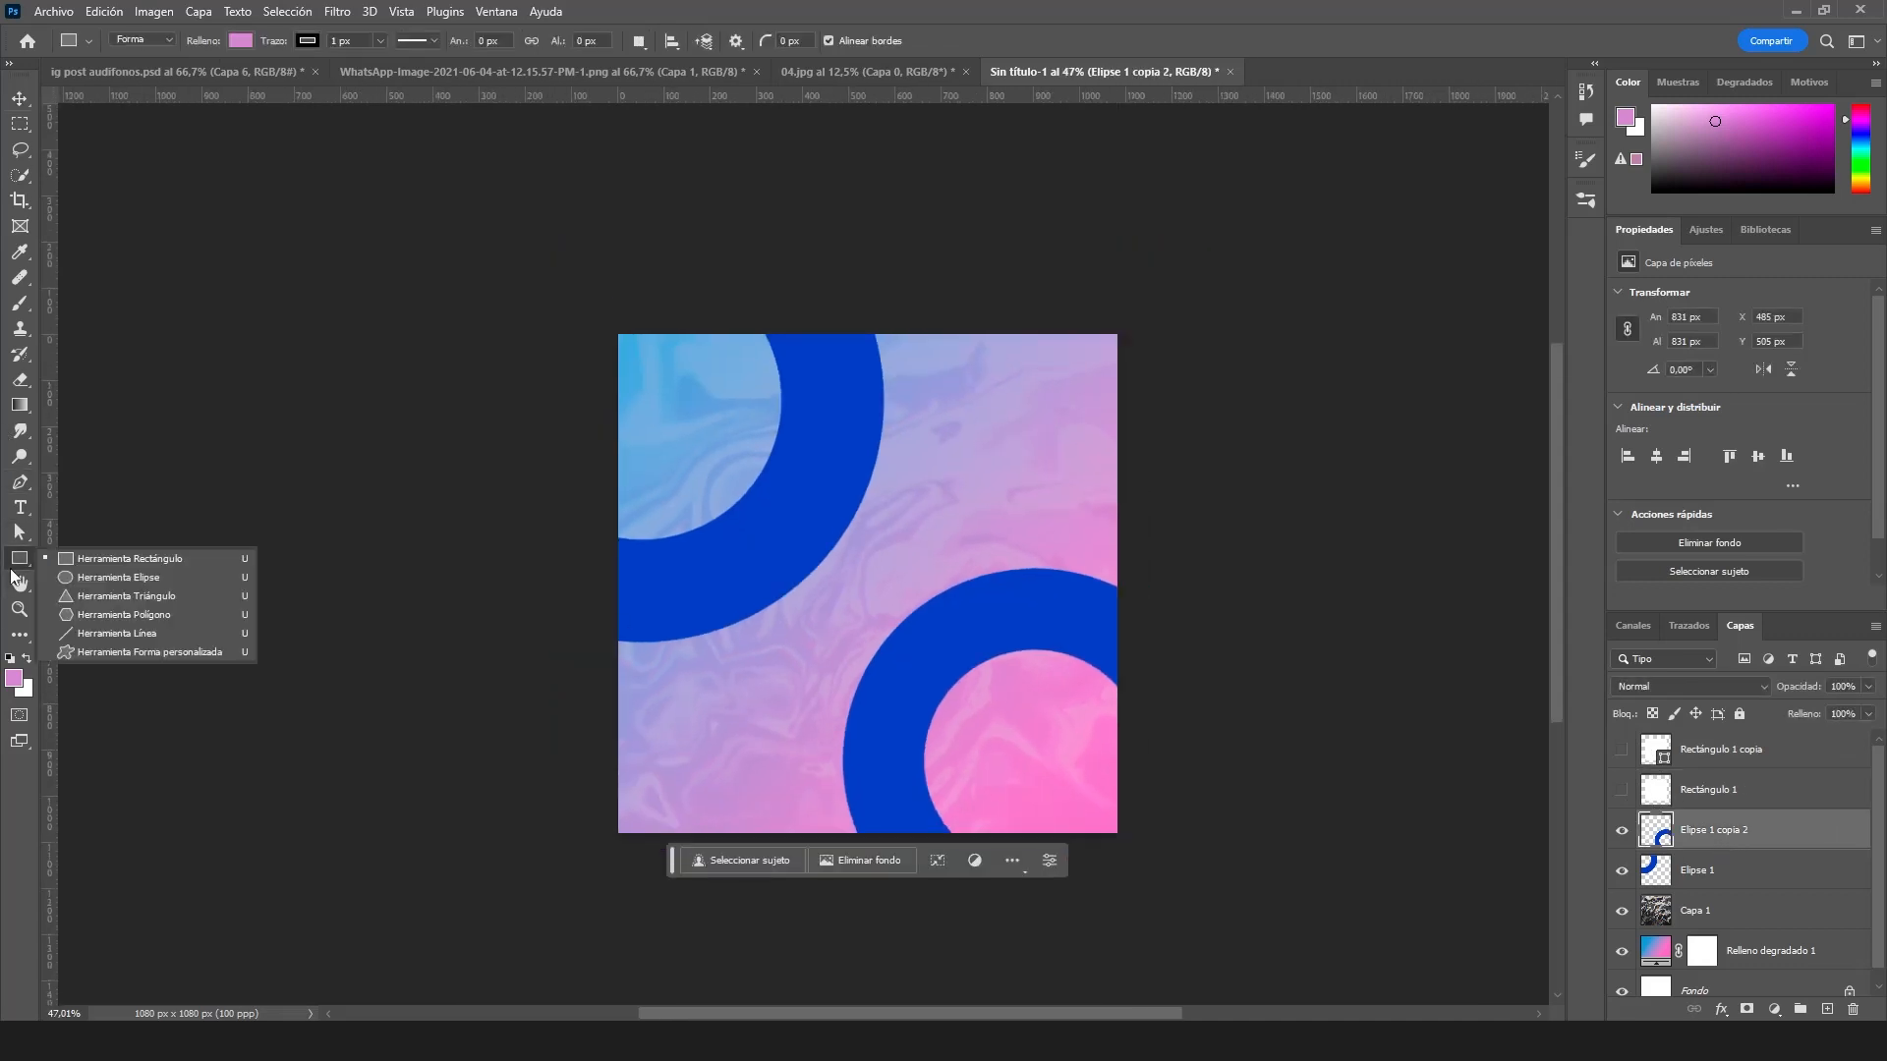
click(98, 575)
alt+click(1148, 863)
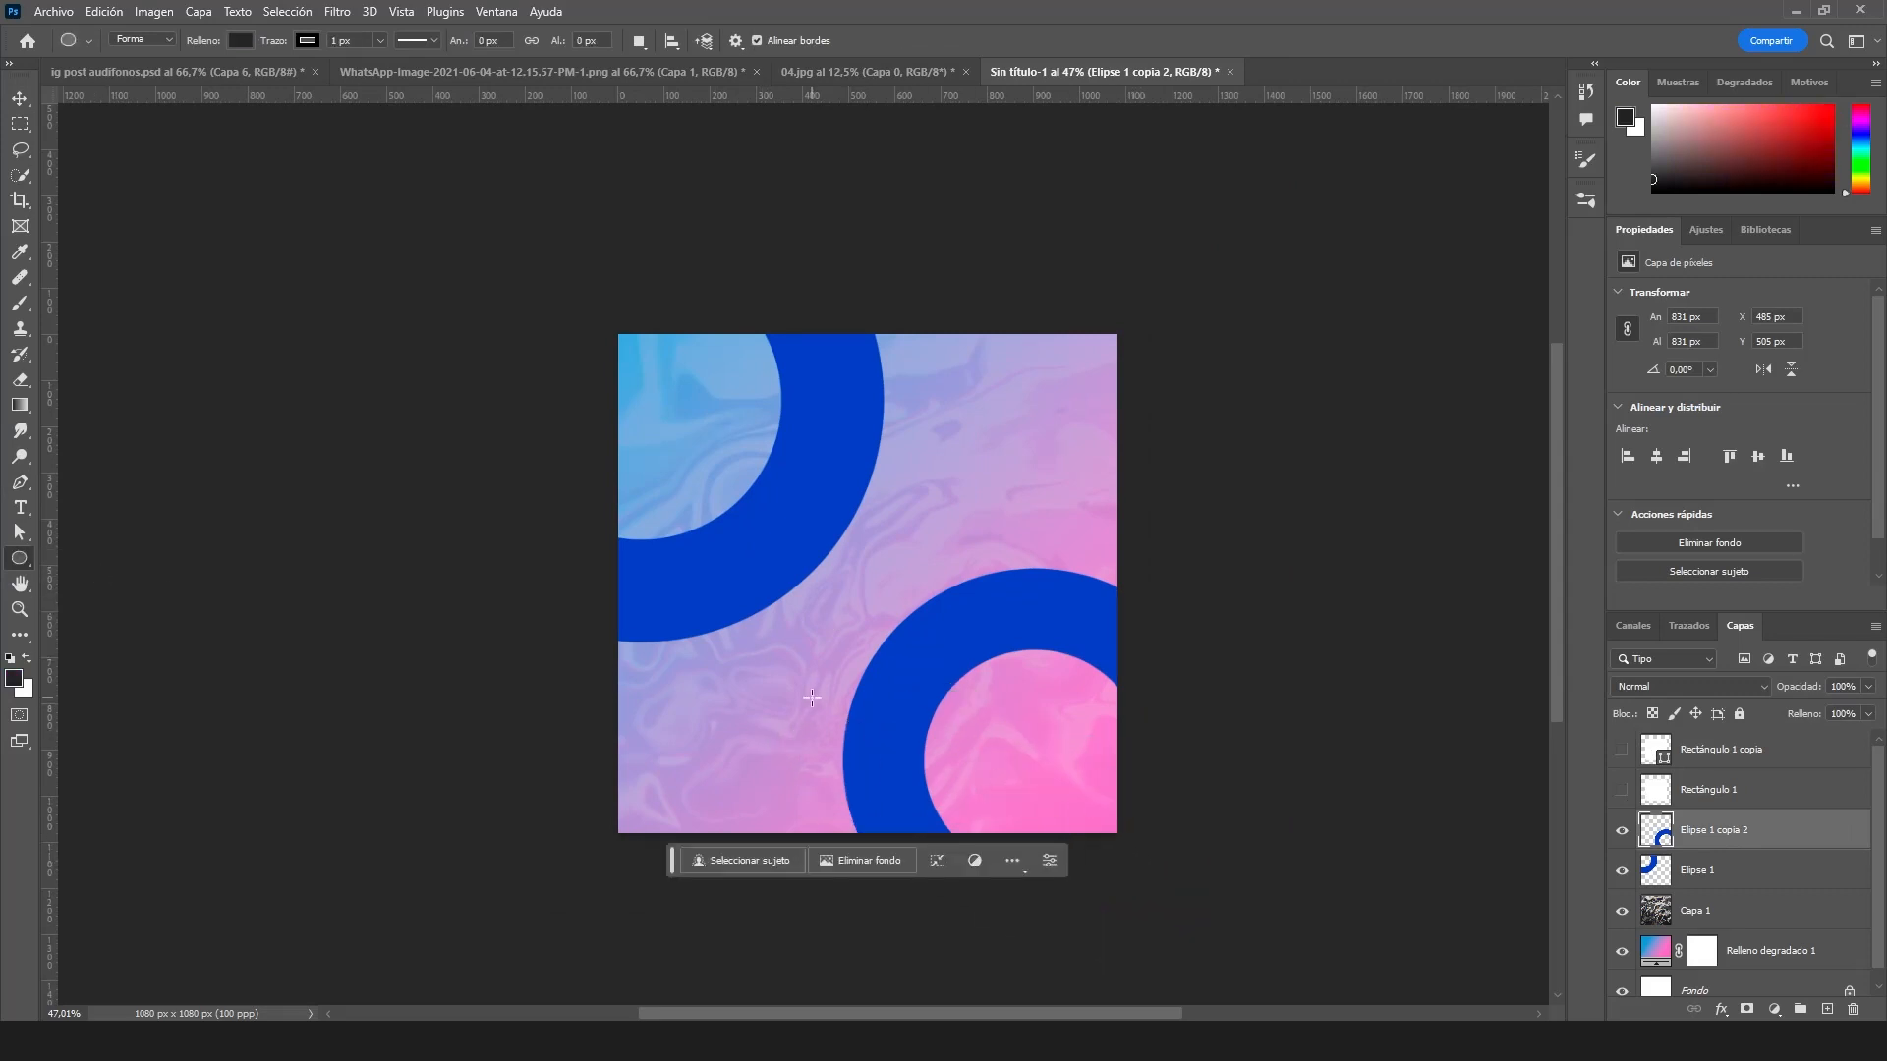
alt+click(986, 786)
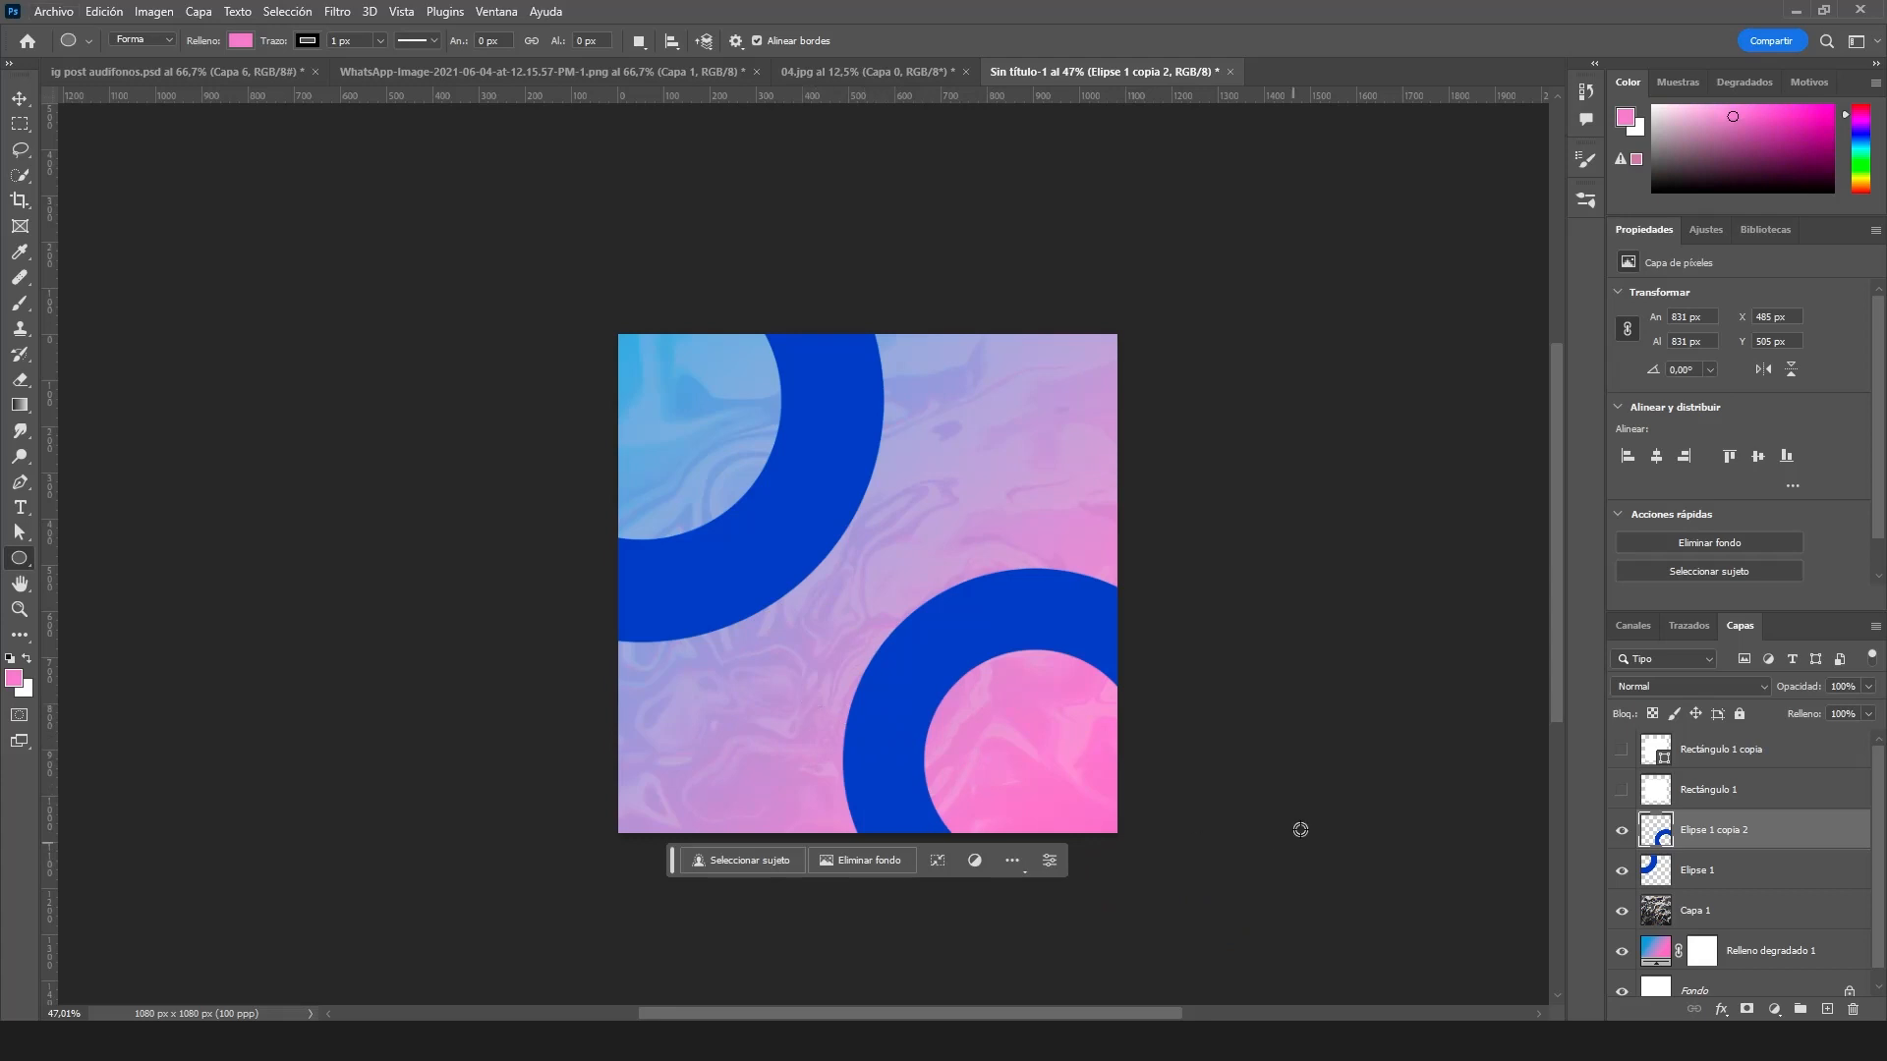
alt+click(1300, 830)
drag(816, 723, 1215, 466)
scroll(1087, 379, up, 10)
- Move the dark circle over the lower part of the canvas and centre it horizontally
click(19, 98)
drag(750, 521, 824, 600)
click(443, 40)
- Widen the dark circle to about 142% and move it down so its curved top crosses the lower part of the canvas
key(ctrl+t)
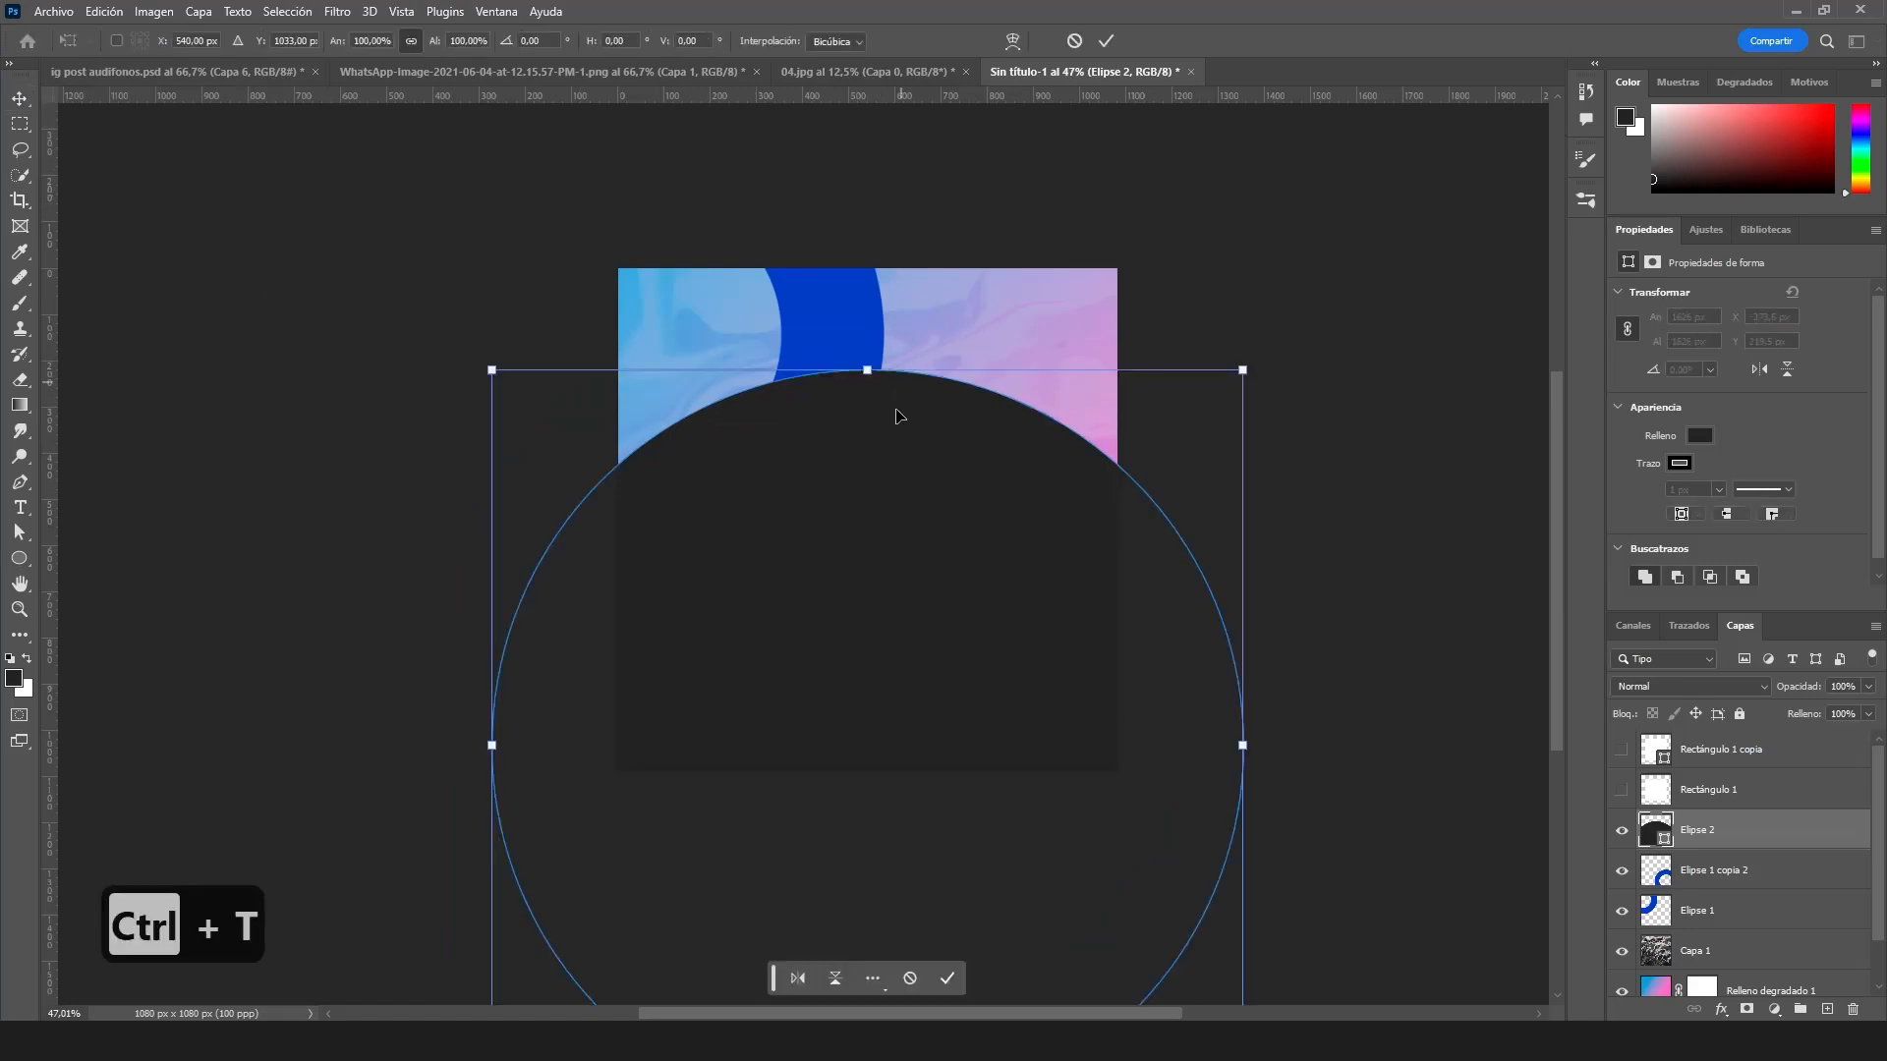
mouse_move(894, 442)
mouse_down()
mouse_move(884, 683)
mouse_move(869, 439)
mouse_up()
key(ctrl+z)
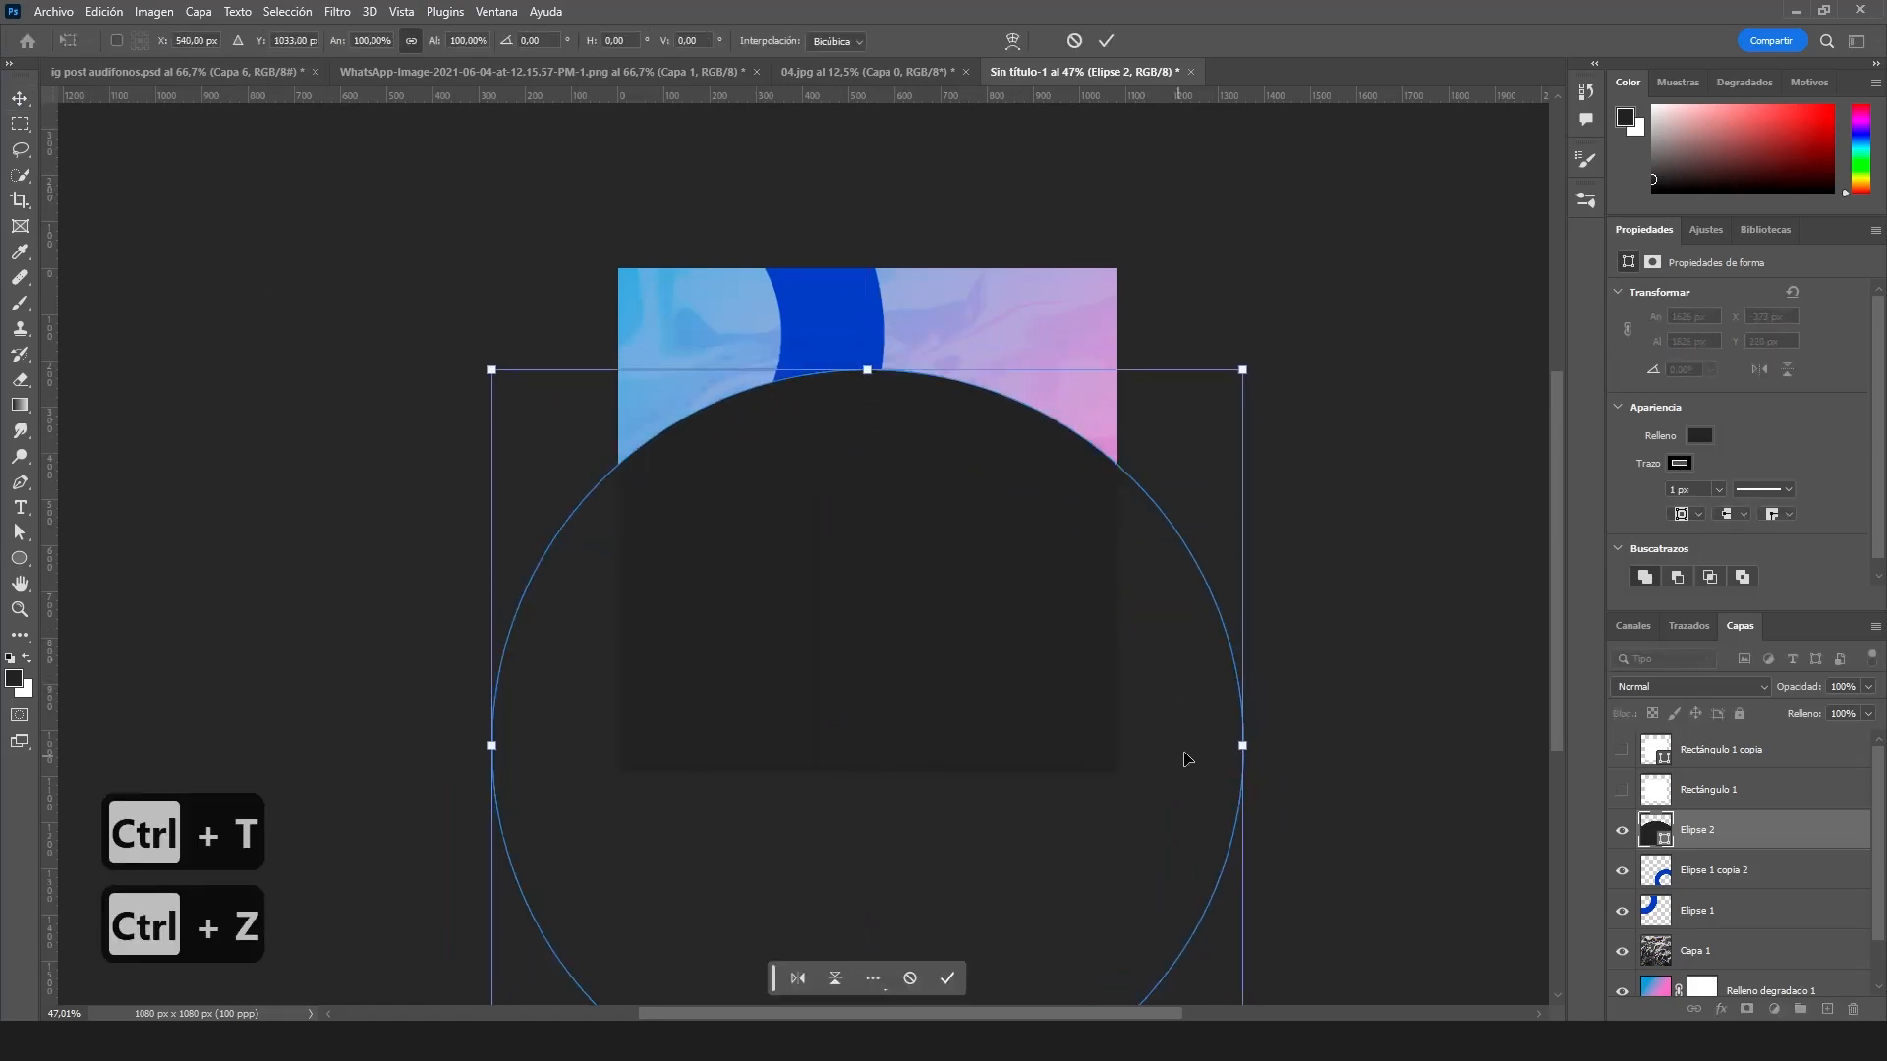
drag(1242, 750, 1397, 729)
drag(719, 474, 700, 704)
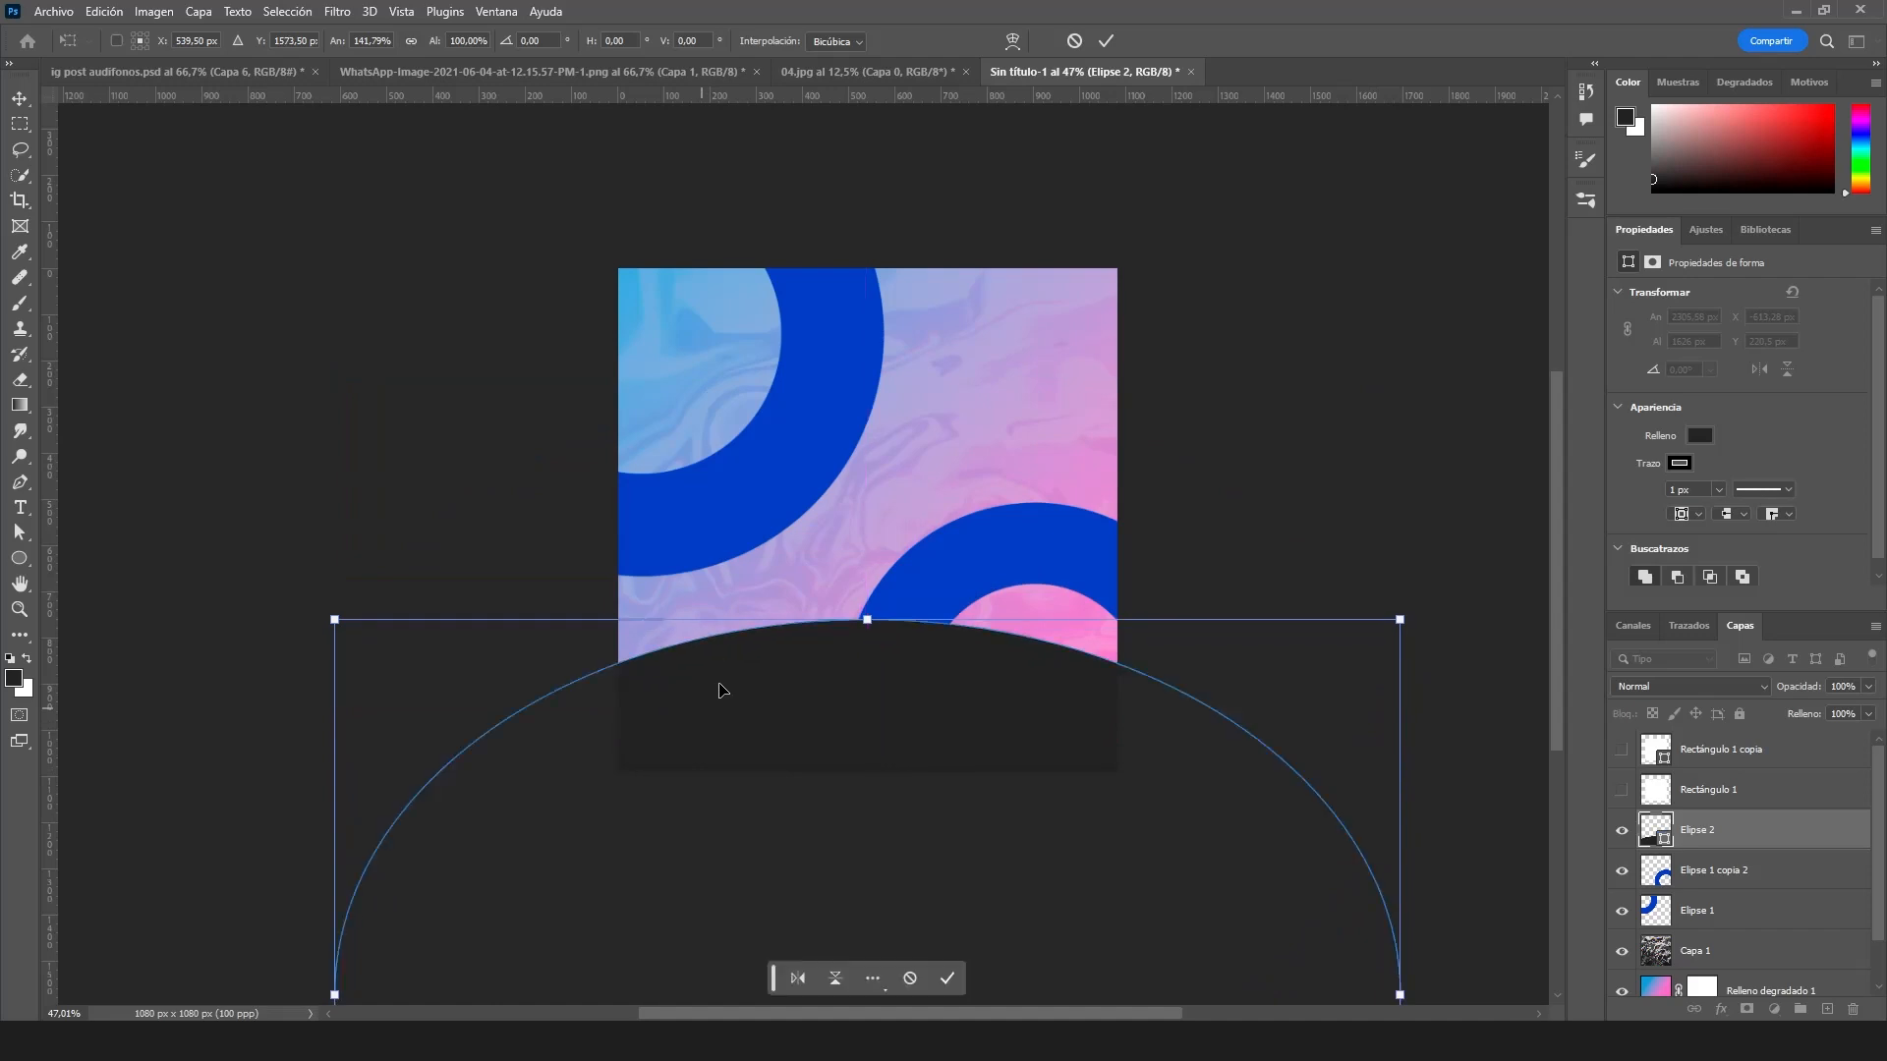
mouse_move(874, 616)
mouse_down()
mouse_move(865, 792)
mouse_move(859, 647)
mouse_up()
key(Return)
- Reapply the last Gaussian blur to the Elipse 2 layer, rasterizing the shape
scroll(859, 647, up, 3)
click(337, 11)
click(357, 32)
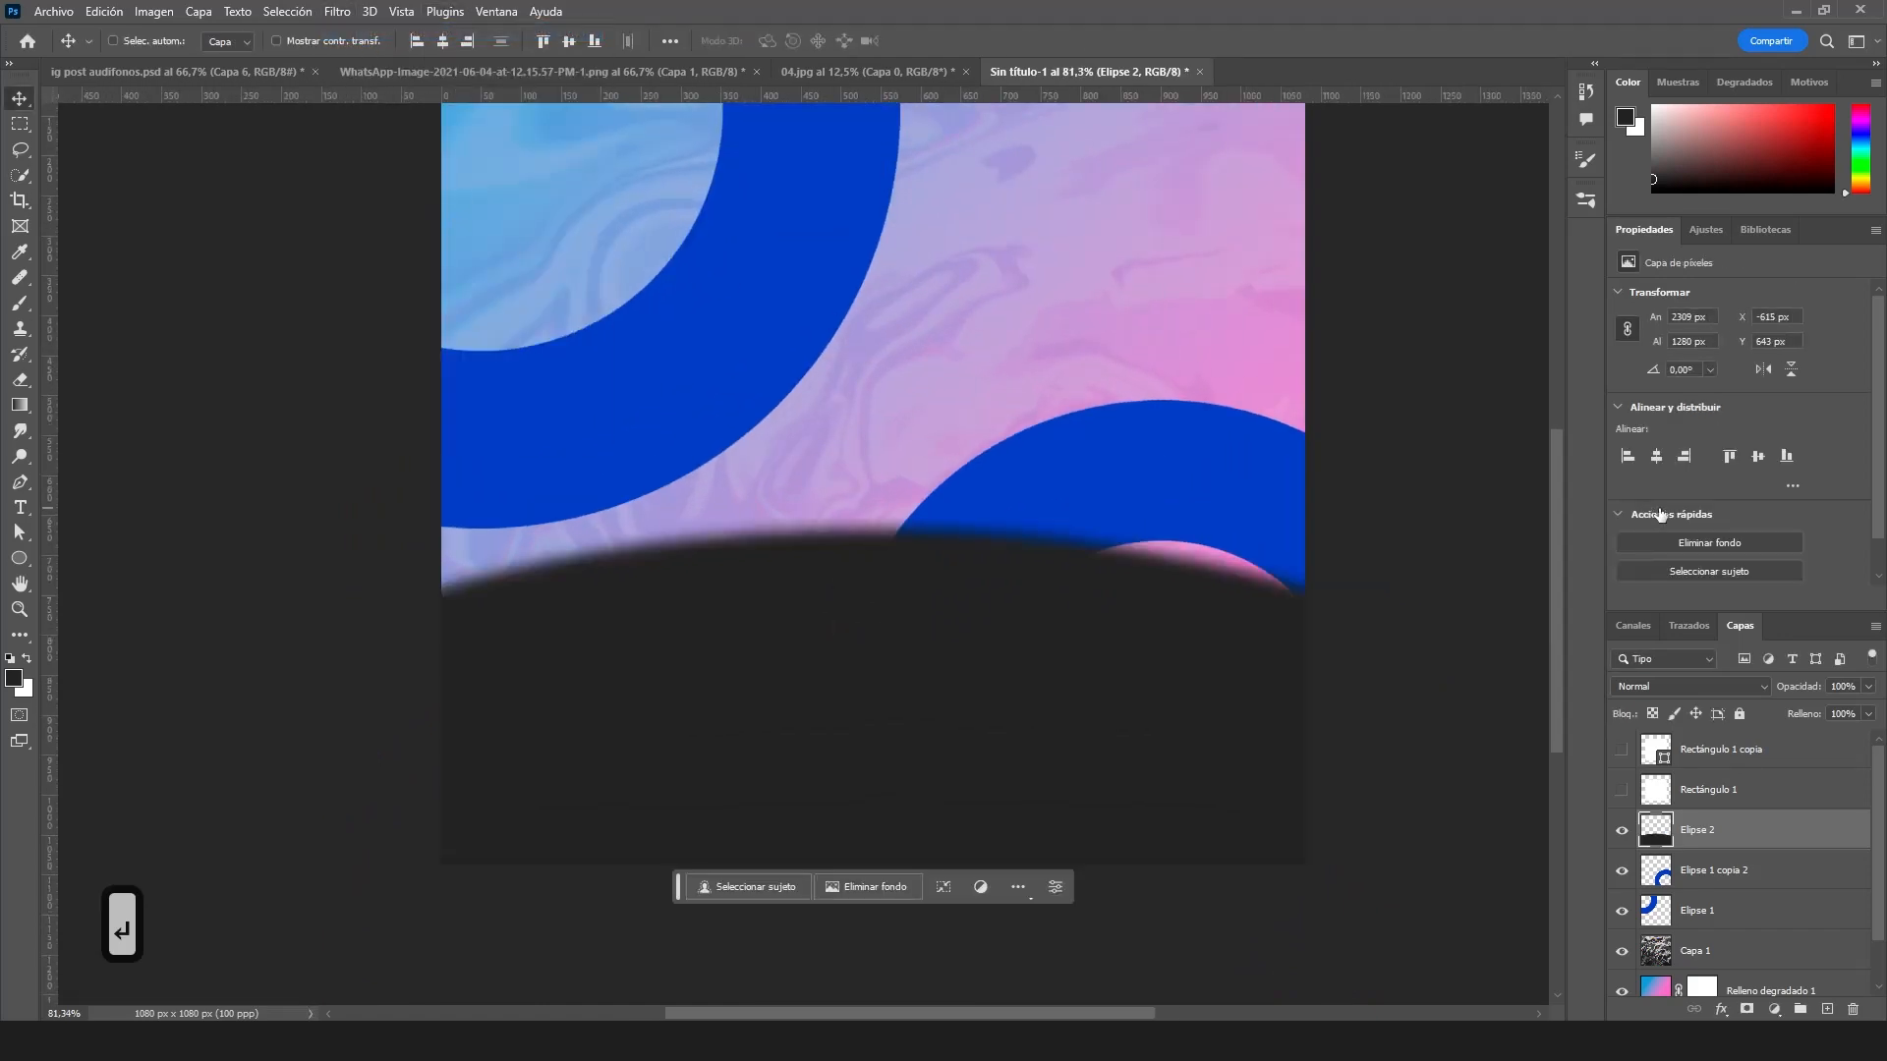
- Set the Elipse 2 layer's blend mode to Multiplicar and lower its opacity to leave a soft shadow
click(1677, 692)
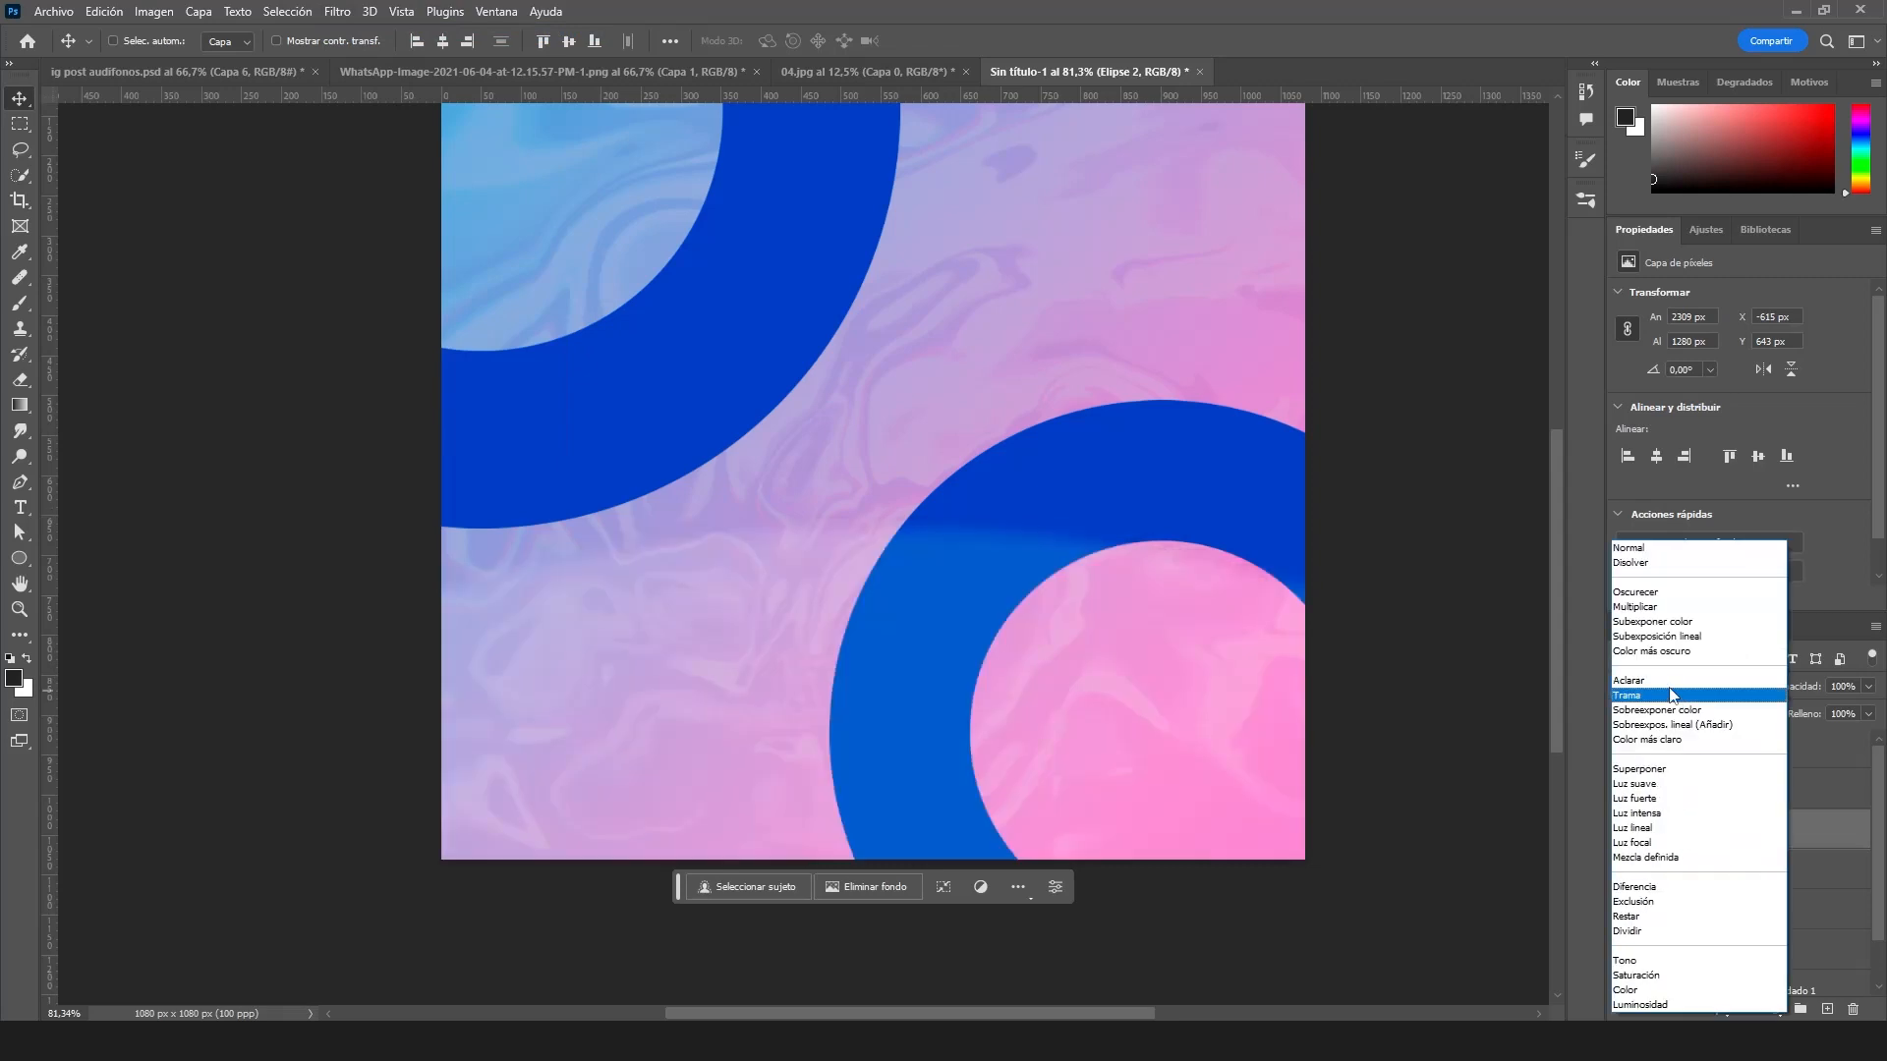
click(1654, 608)
click(1871, 687)
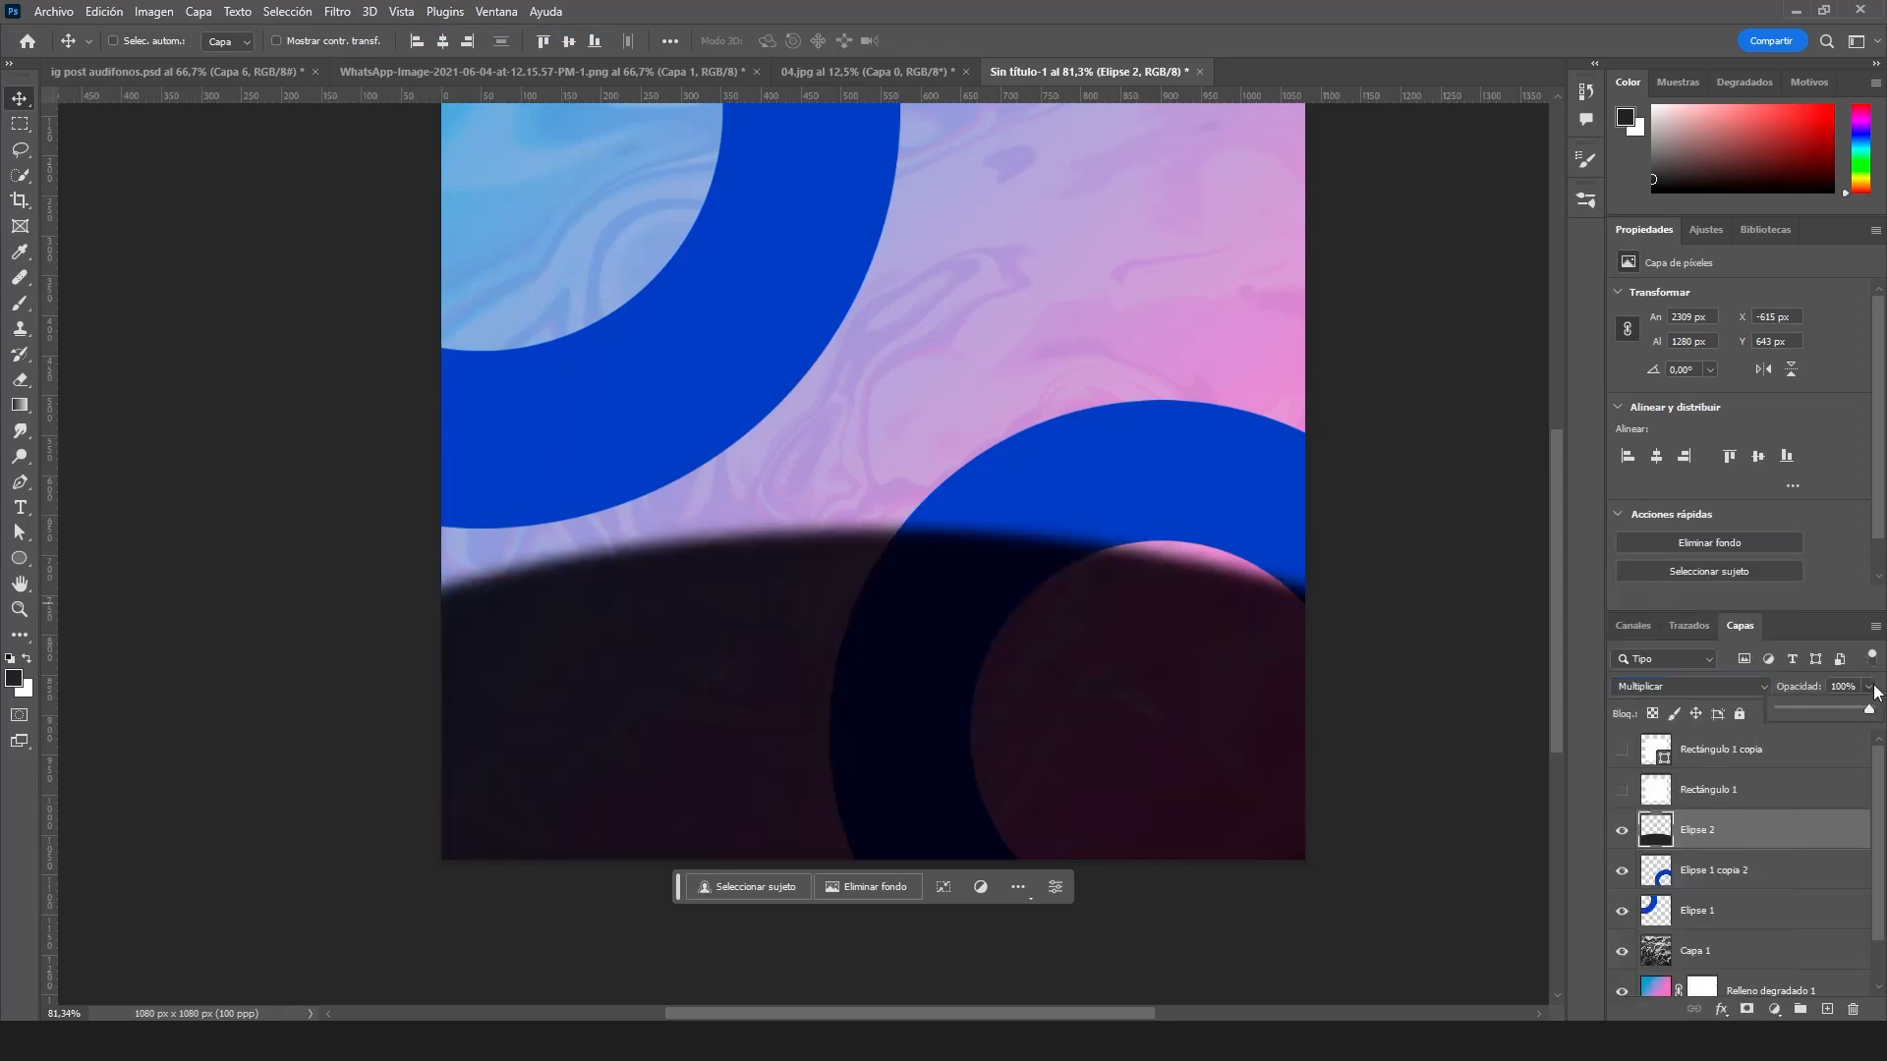
drag(1813, 704, 1796, 705)
- Stamp all visible layers onto a new top layer, clip it to Rectángulo 1 copia and show both rectangle layers
click(1729, 764)
key(Delete)
key(ctrl+alt+shift+e)
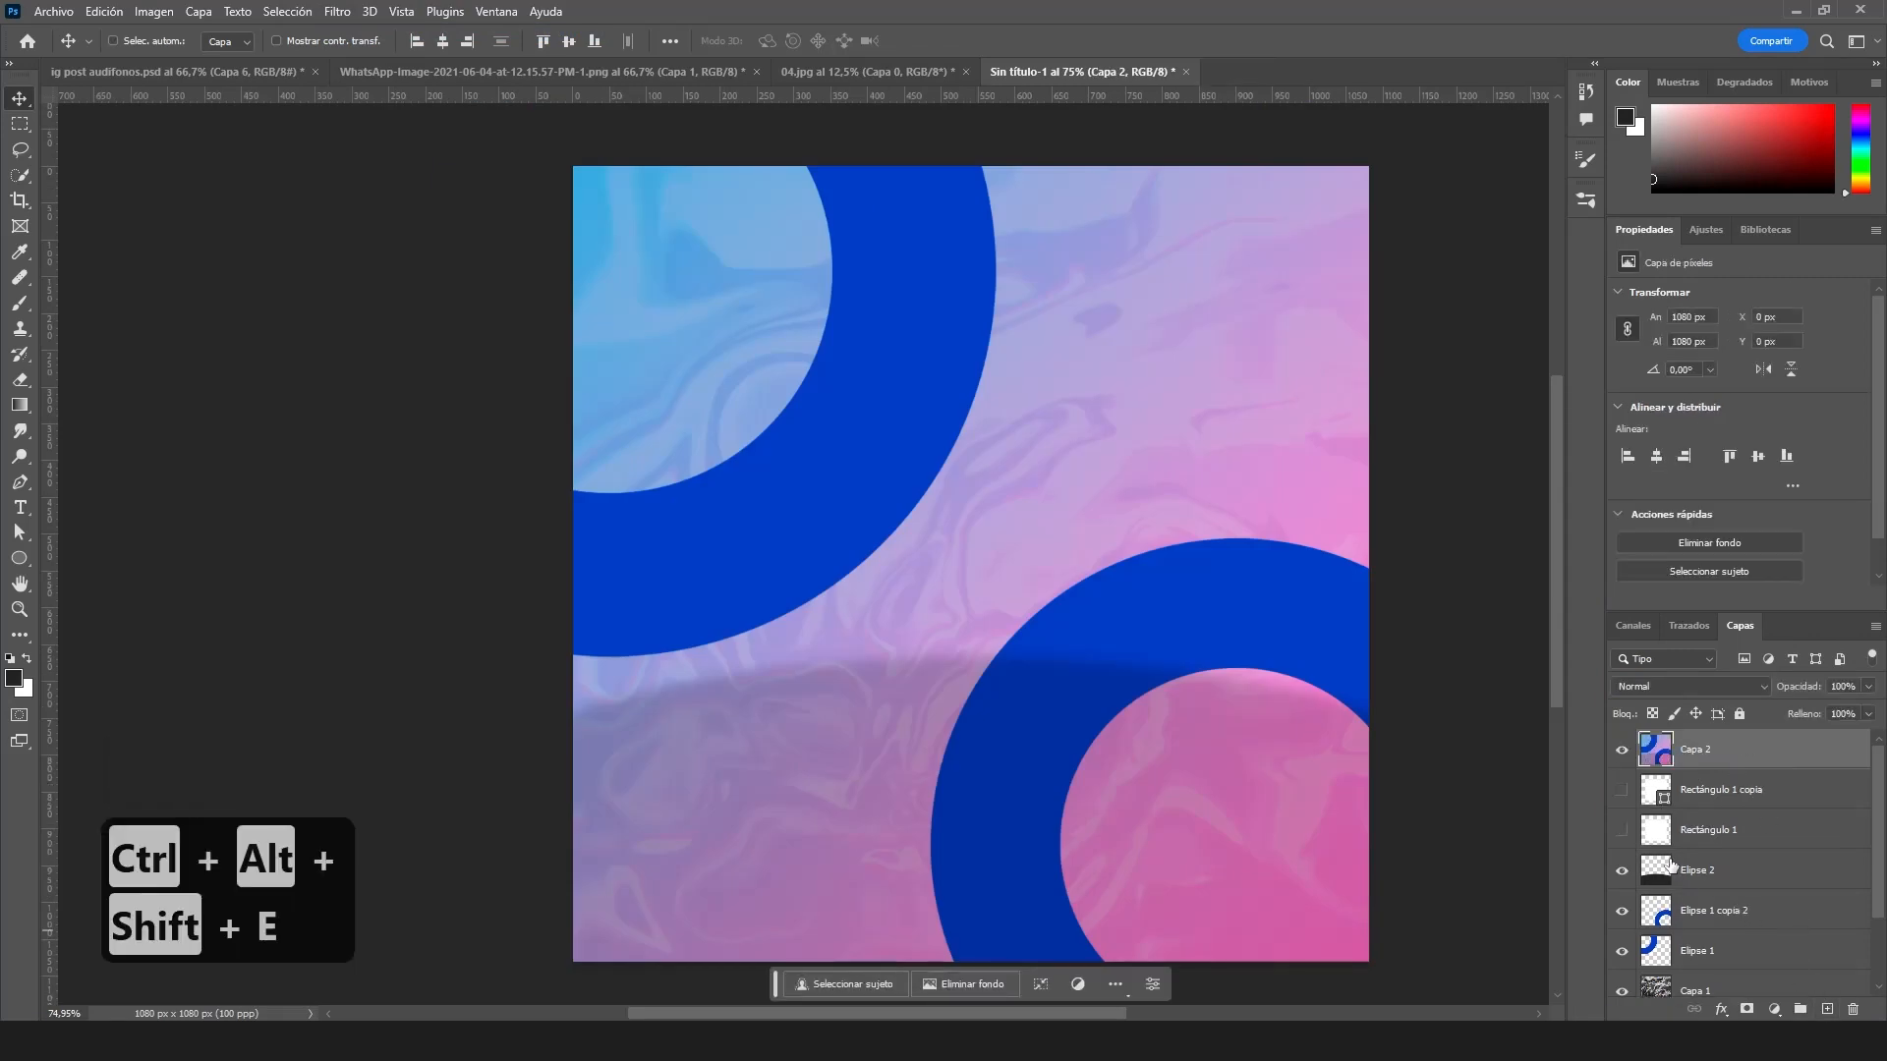
alt+click(1672, 763)
click(1622, 791)
click(1621, 832)
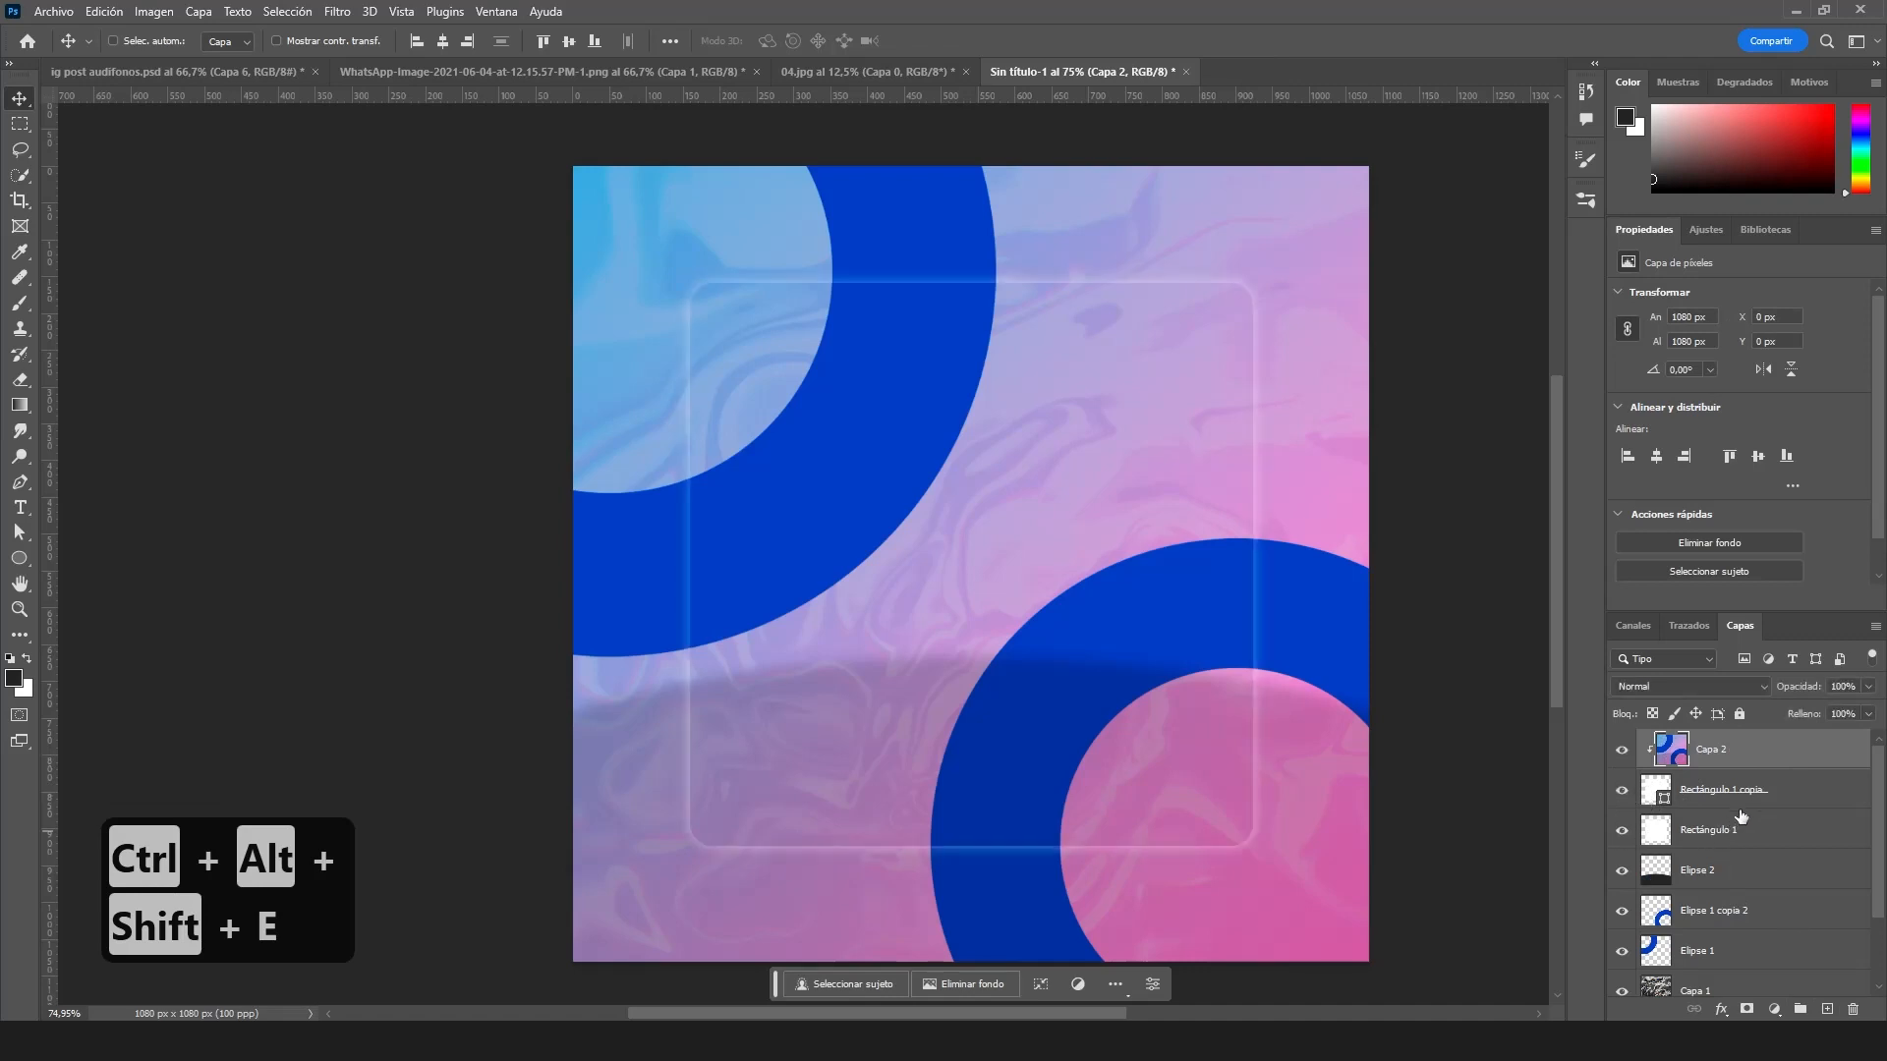
- Reapply the last Gaussian blur to the clipped Capa 2 layer
click(337, 11)
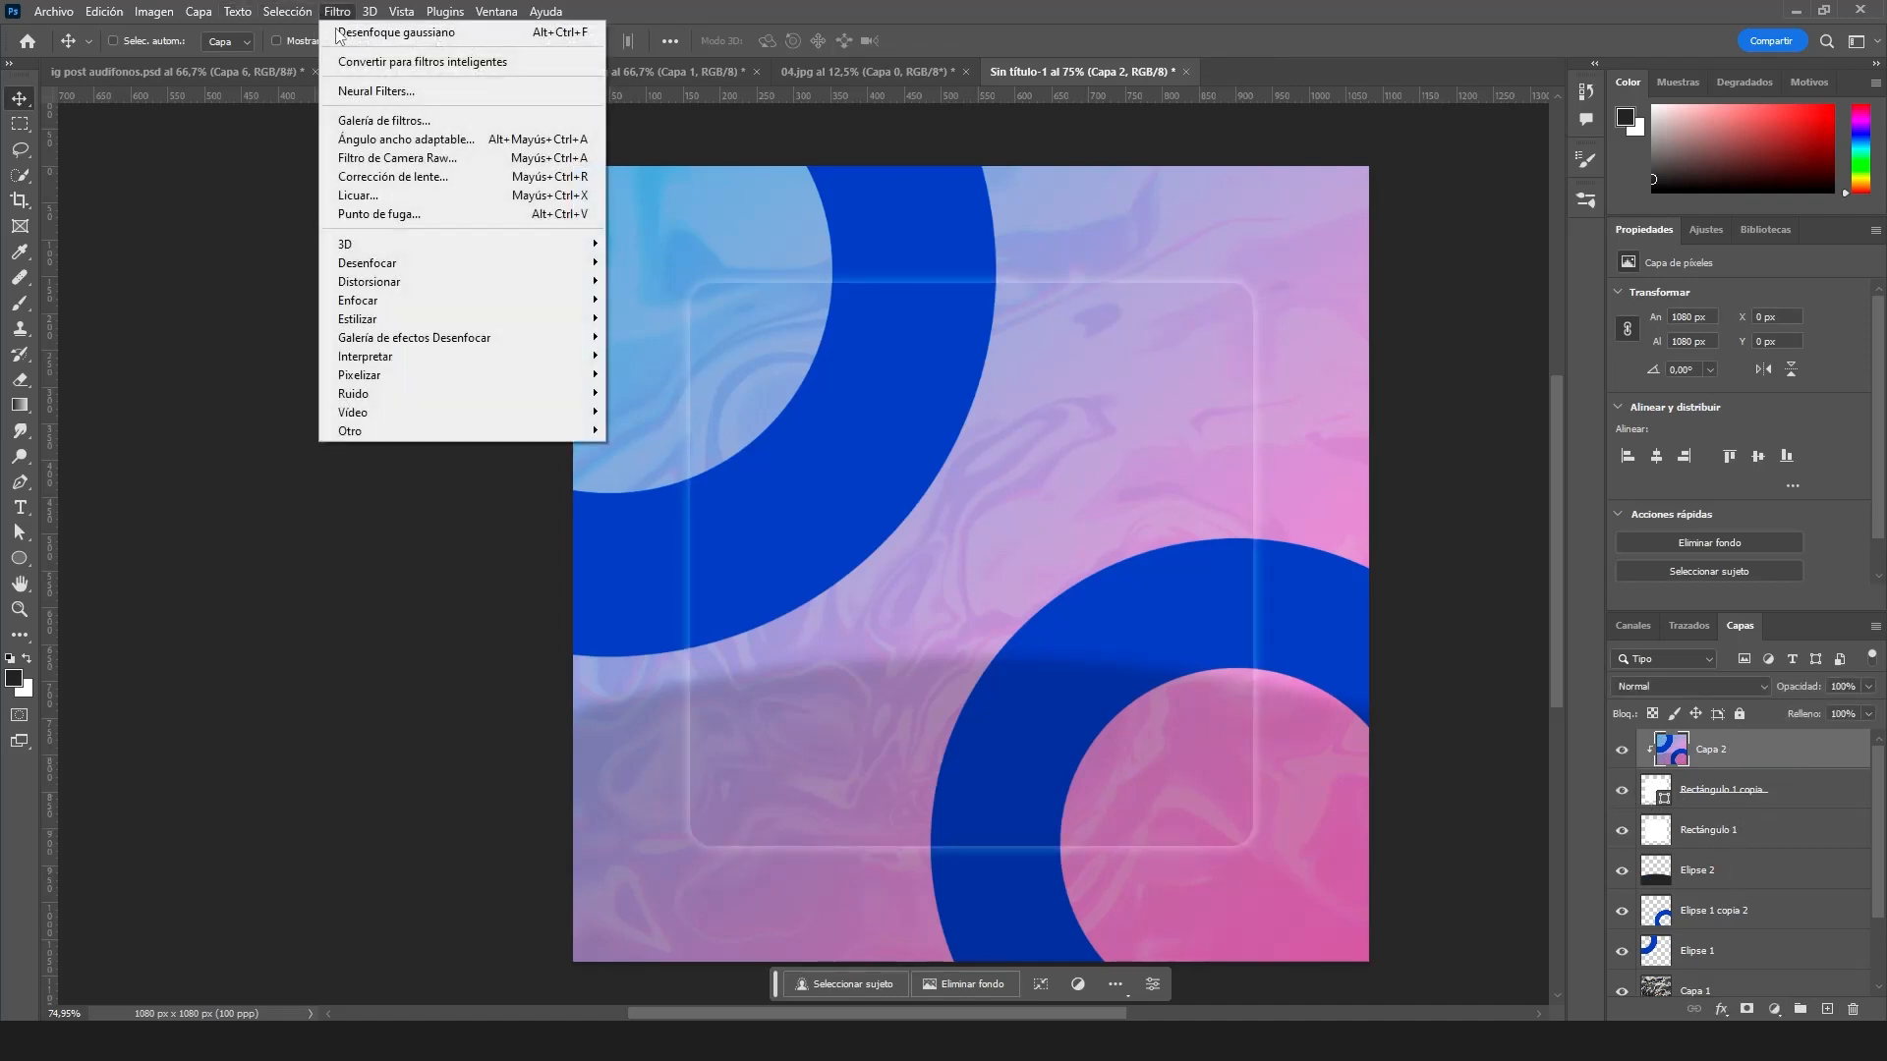
click(339, 33)
scroll(1145, 874, up, 1)
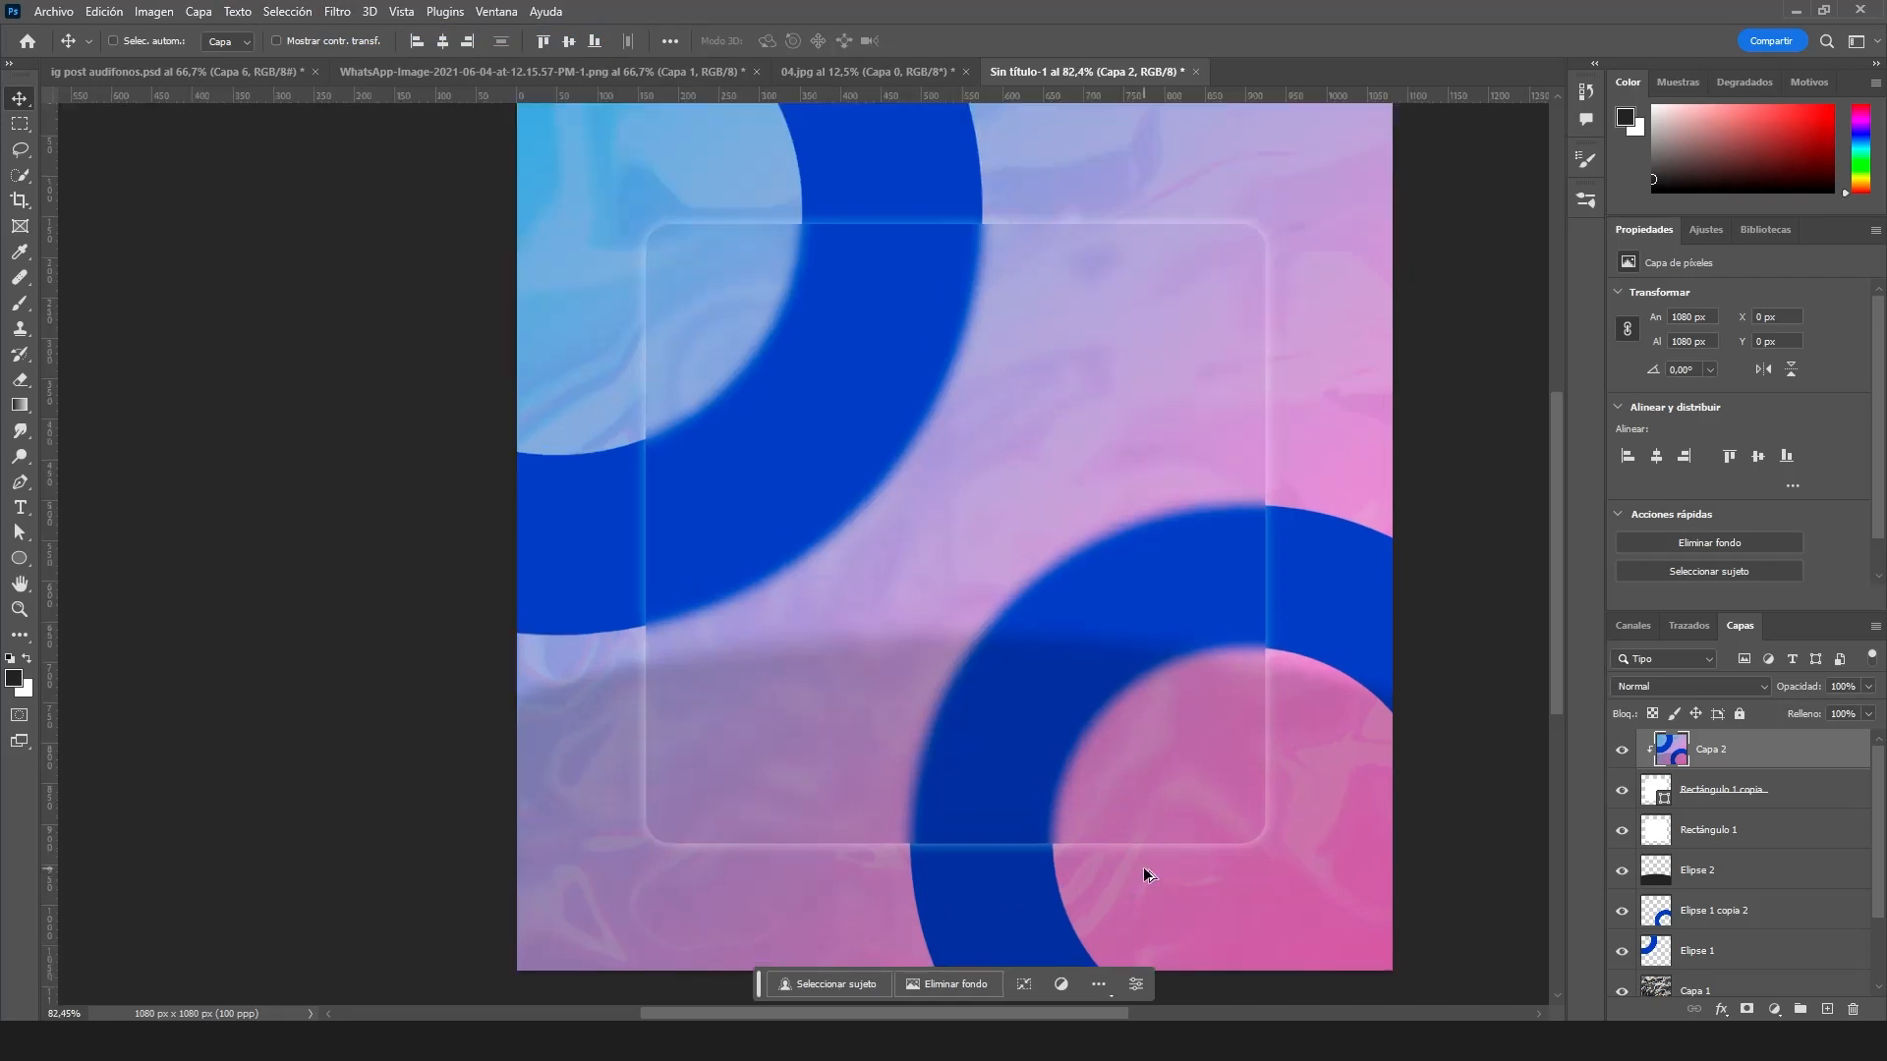
scroll(783, 636, down, 1)
scroll(786, 637, up, 1)
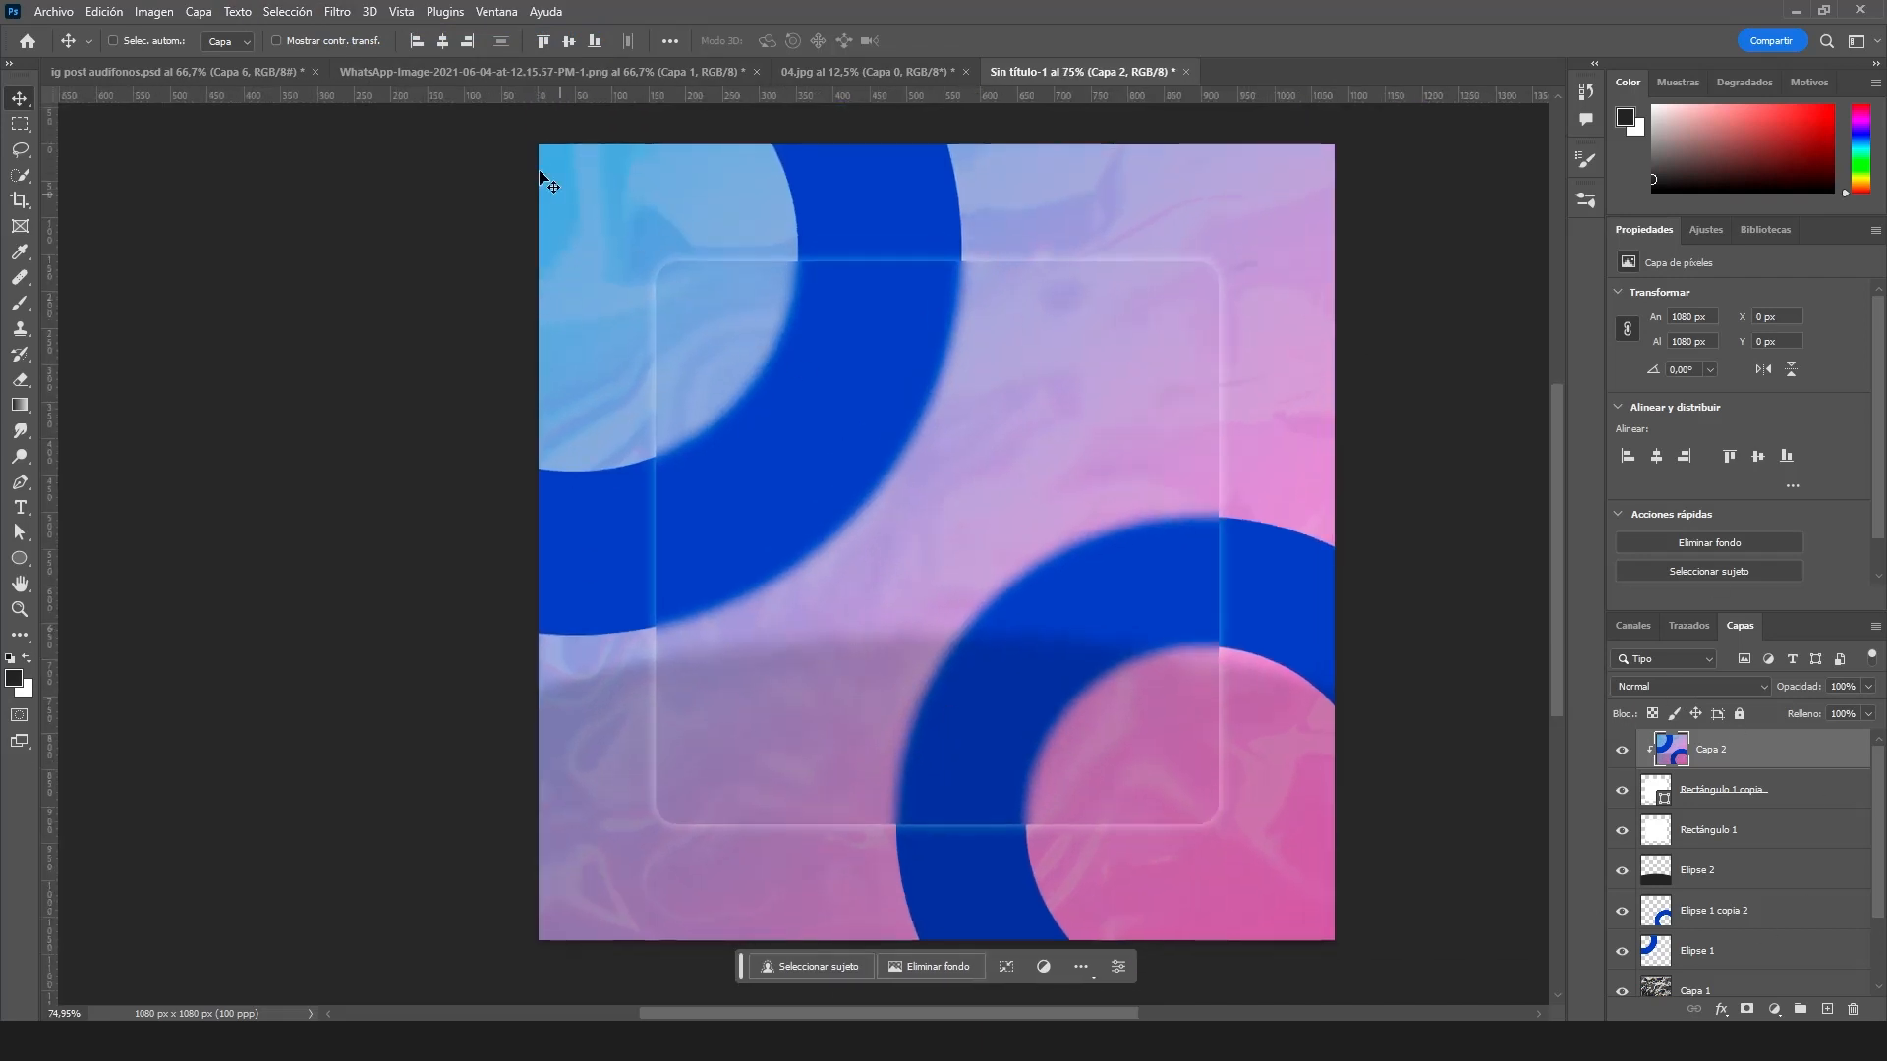
- Bring the earbuds cutout from the WhatsApp-Image document into Sin título-1 and centre it on the canvas
click(566, 73)
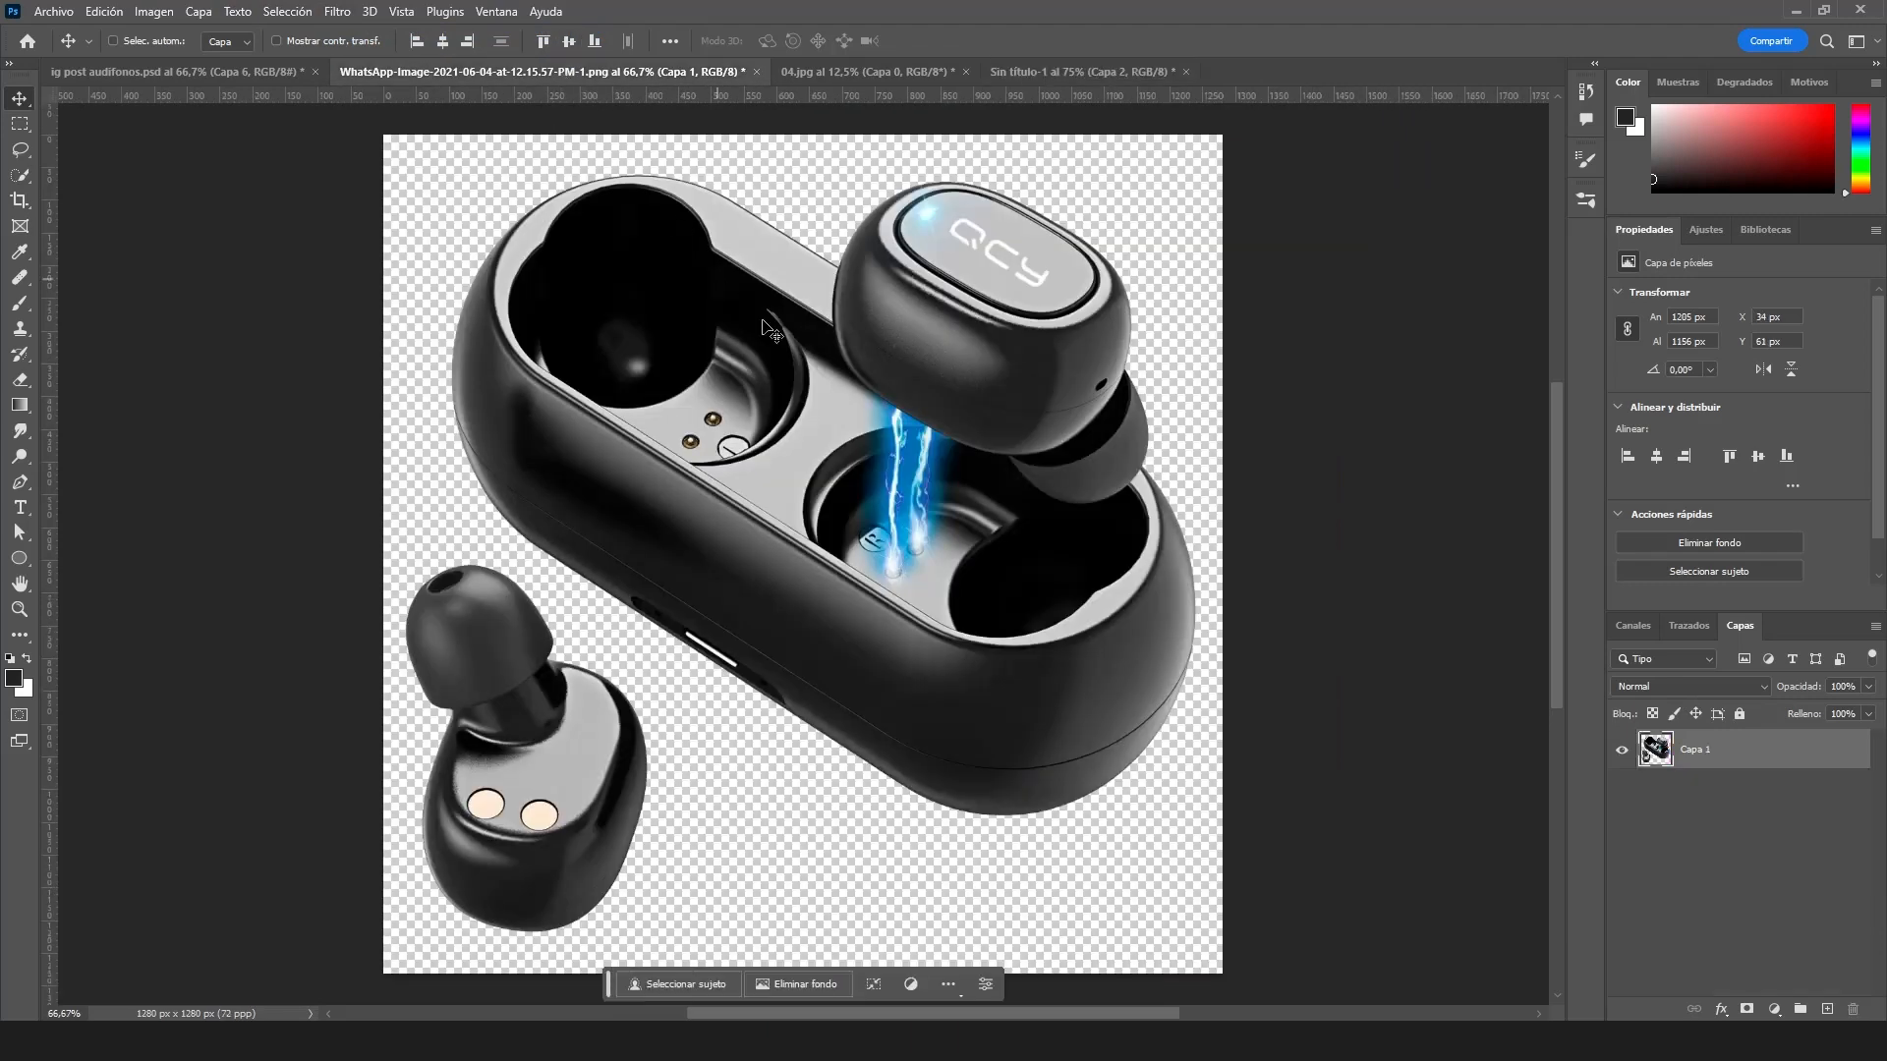
drag(706, 491, 838, 557)
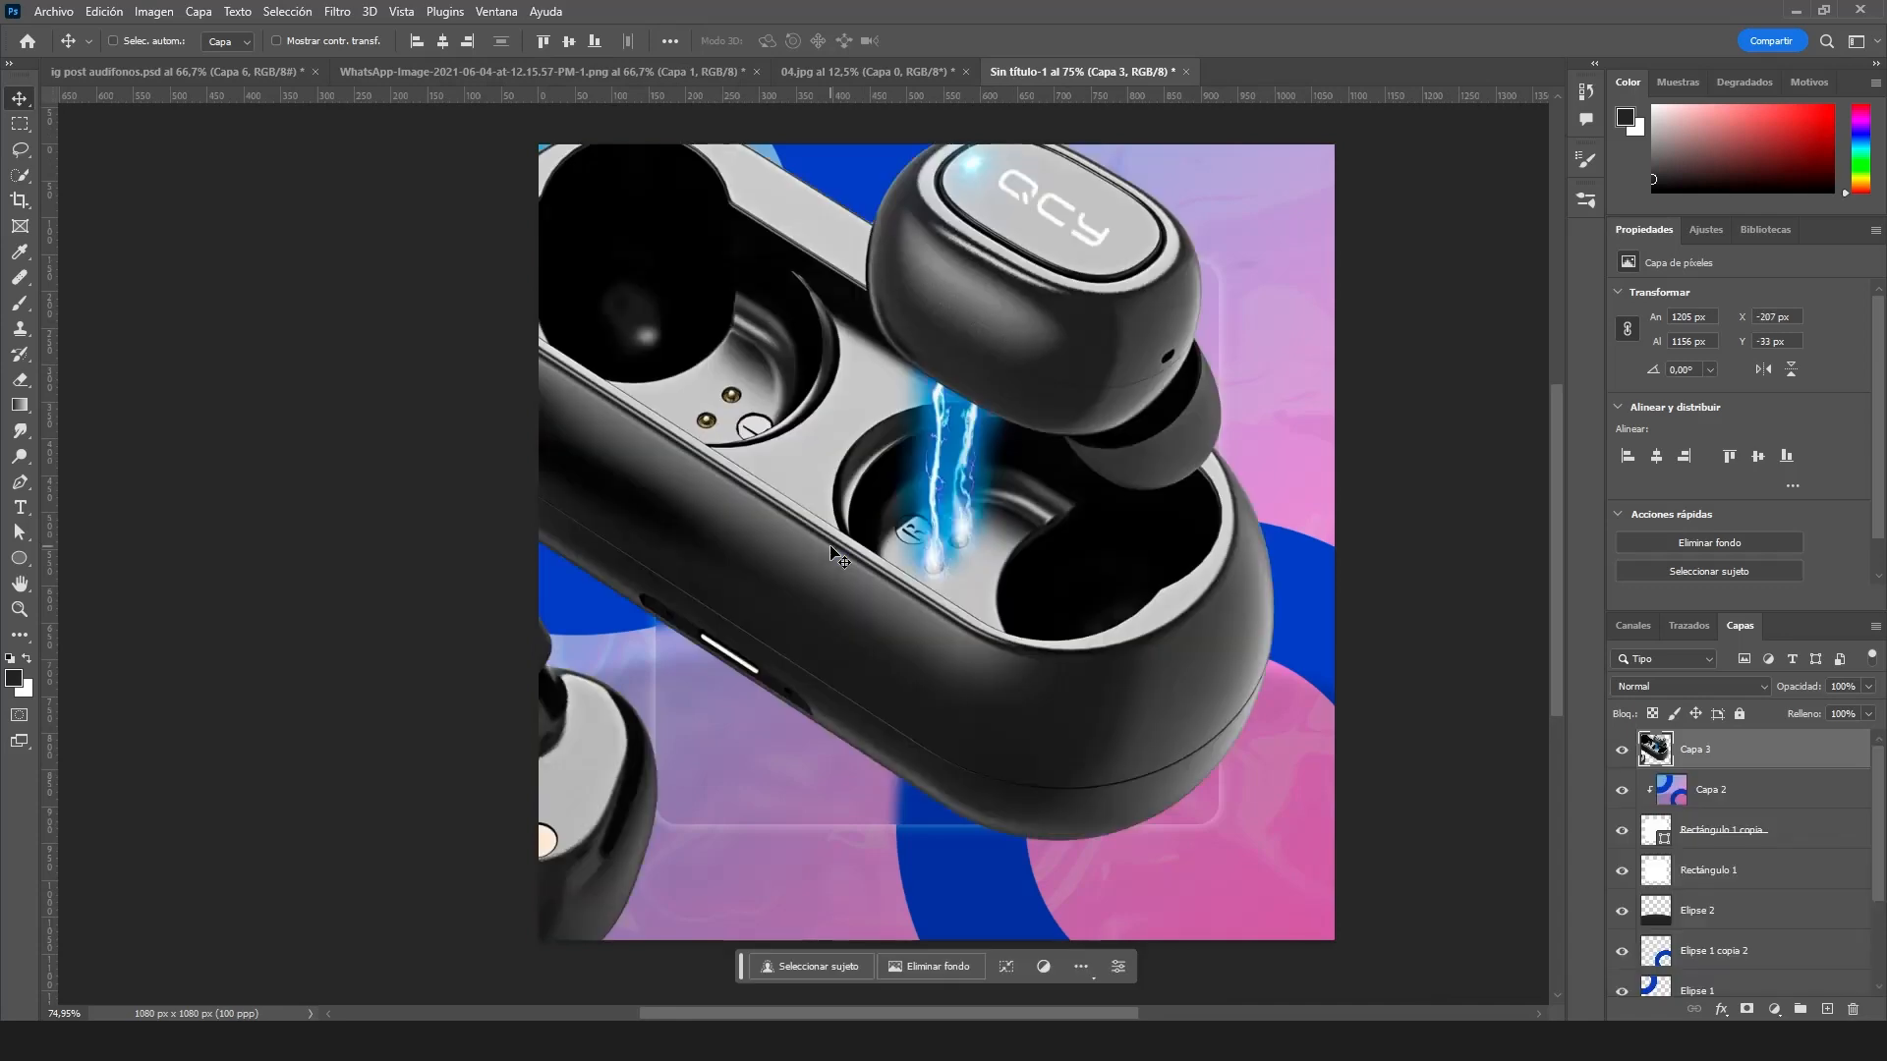
scroll(838, 557, down, 3)
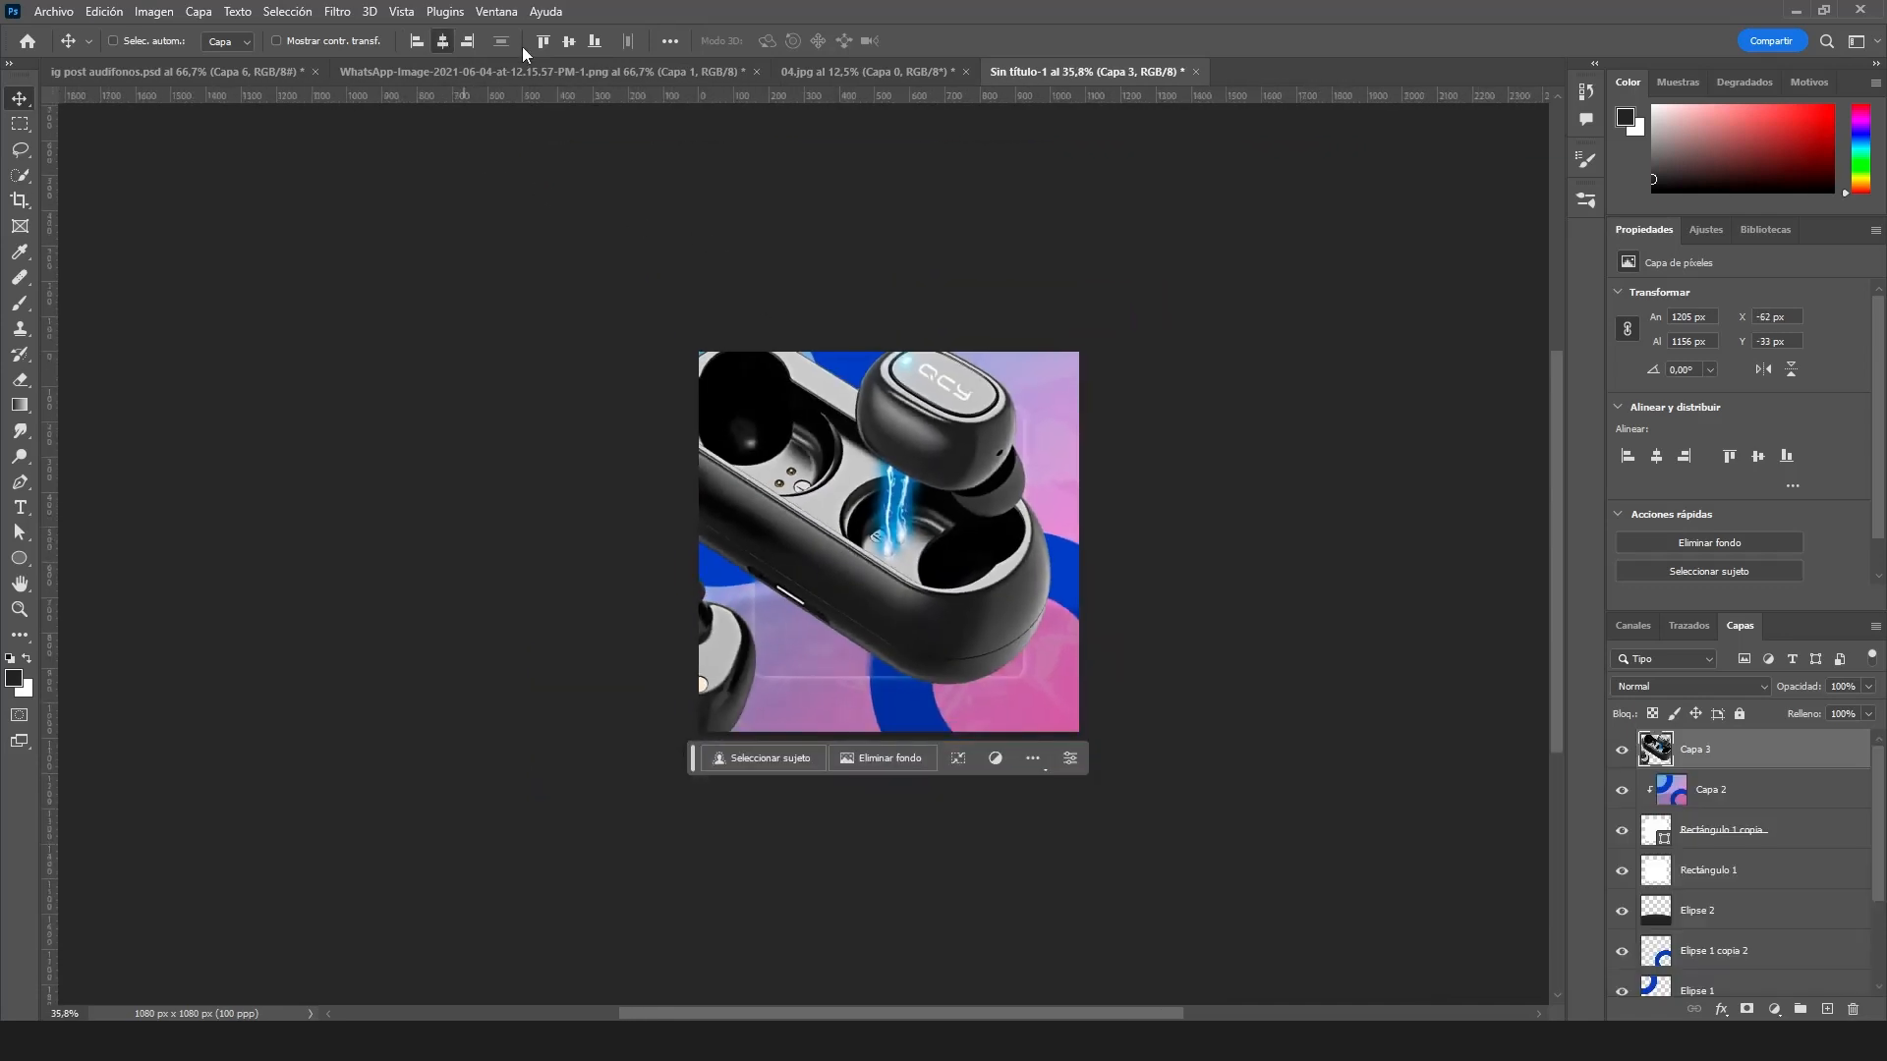
click(572, 42)
- Scale the earbuds image to about 42.8% and move it down about 126 px inside the frosted square
key(ctrl+t)
drag(1100, 758, 1040, 501)
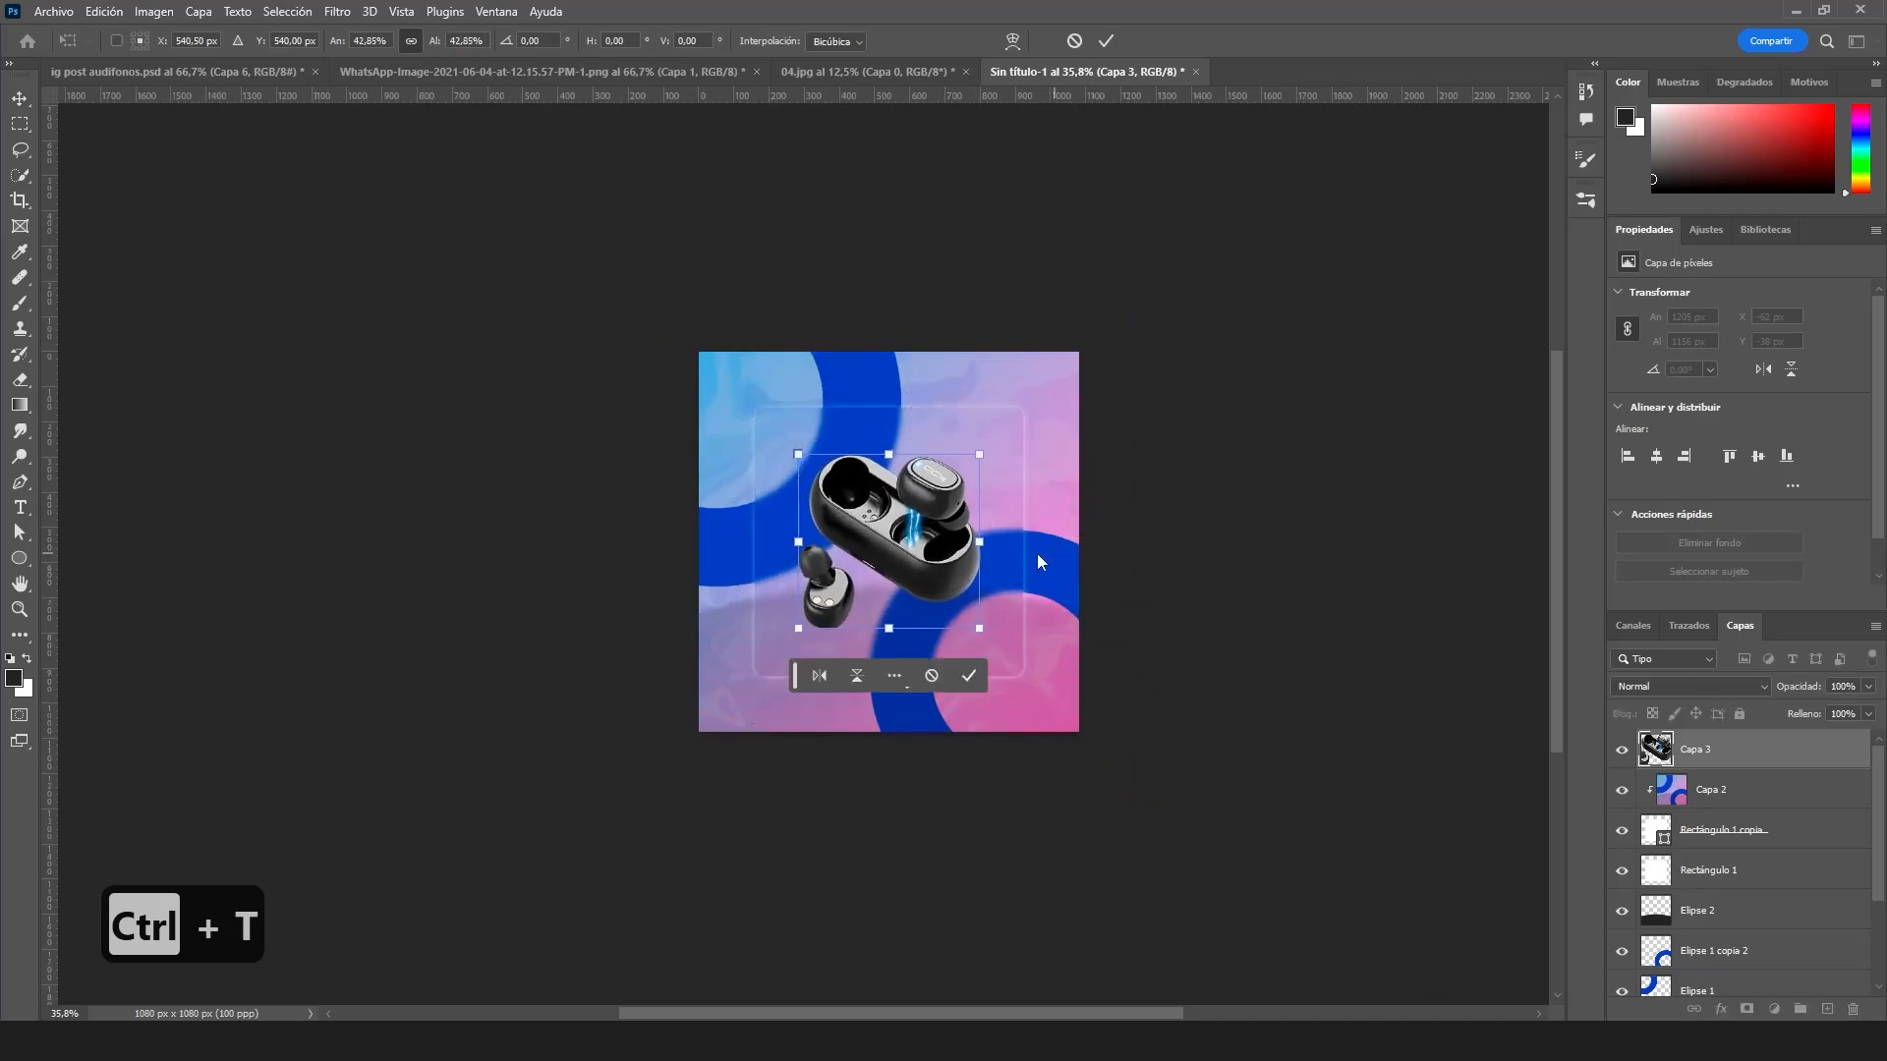
scroll(1038, 562, up, 4)
drag(934, 543, 934, 666)
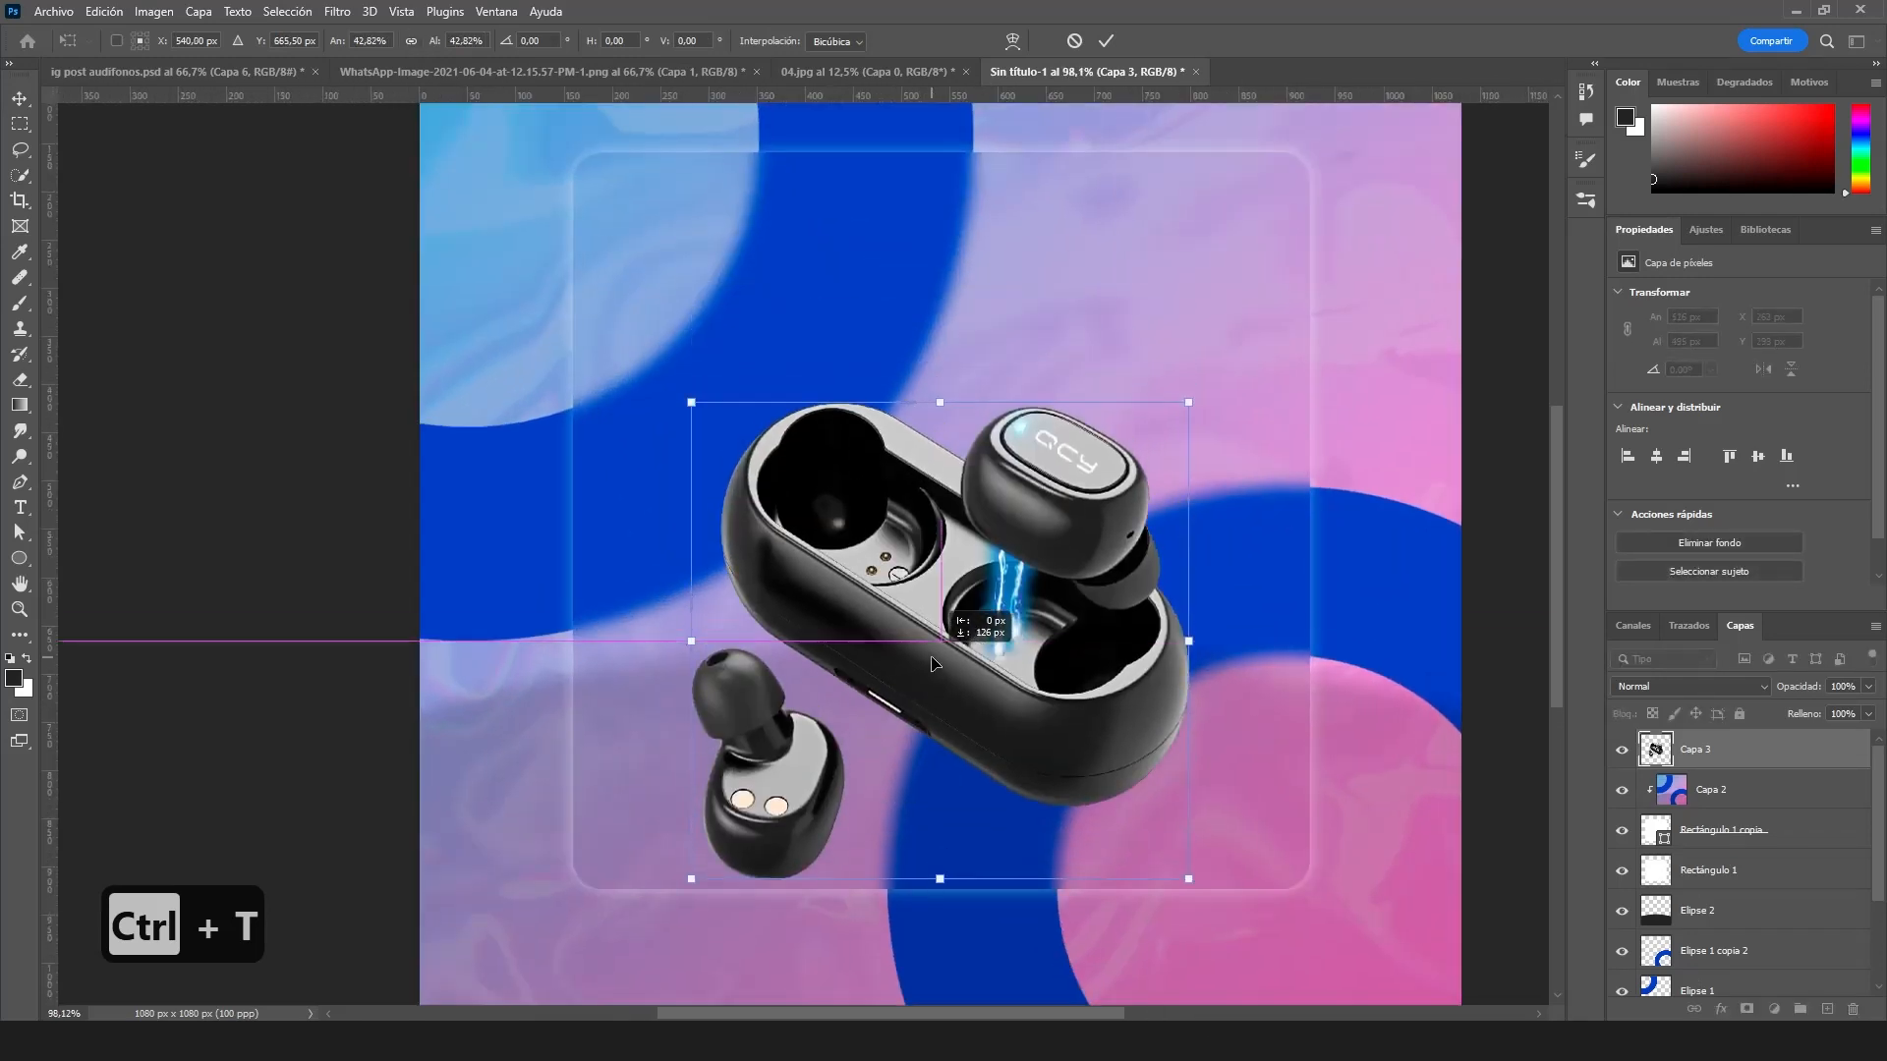
key(Return)
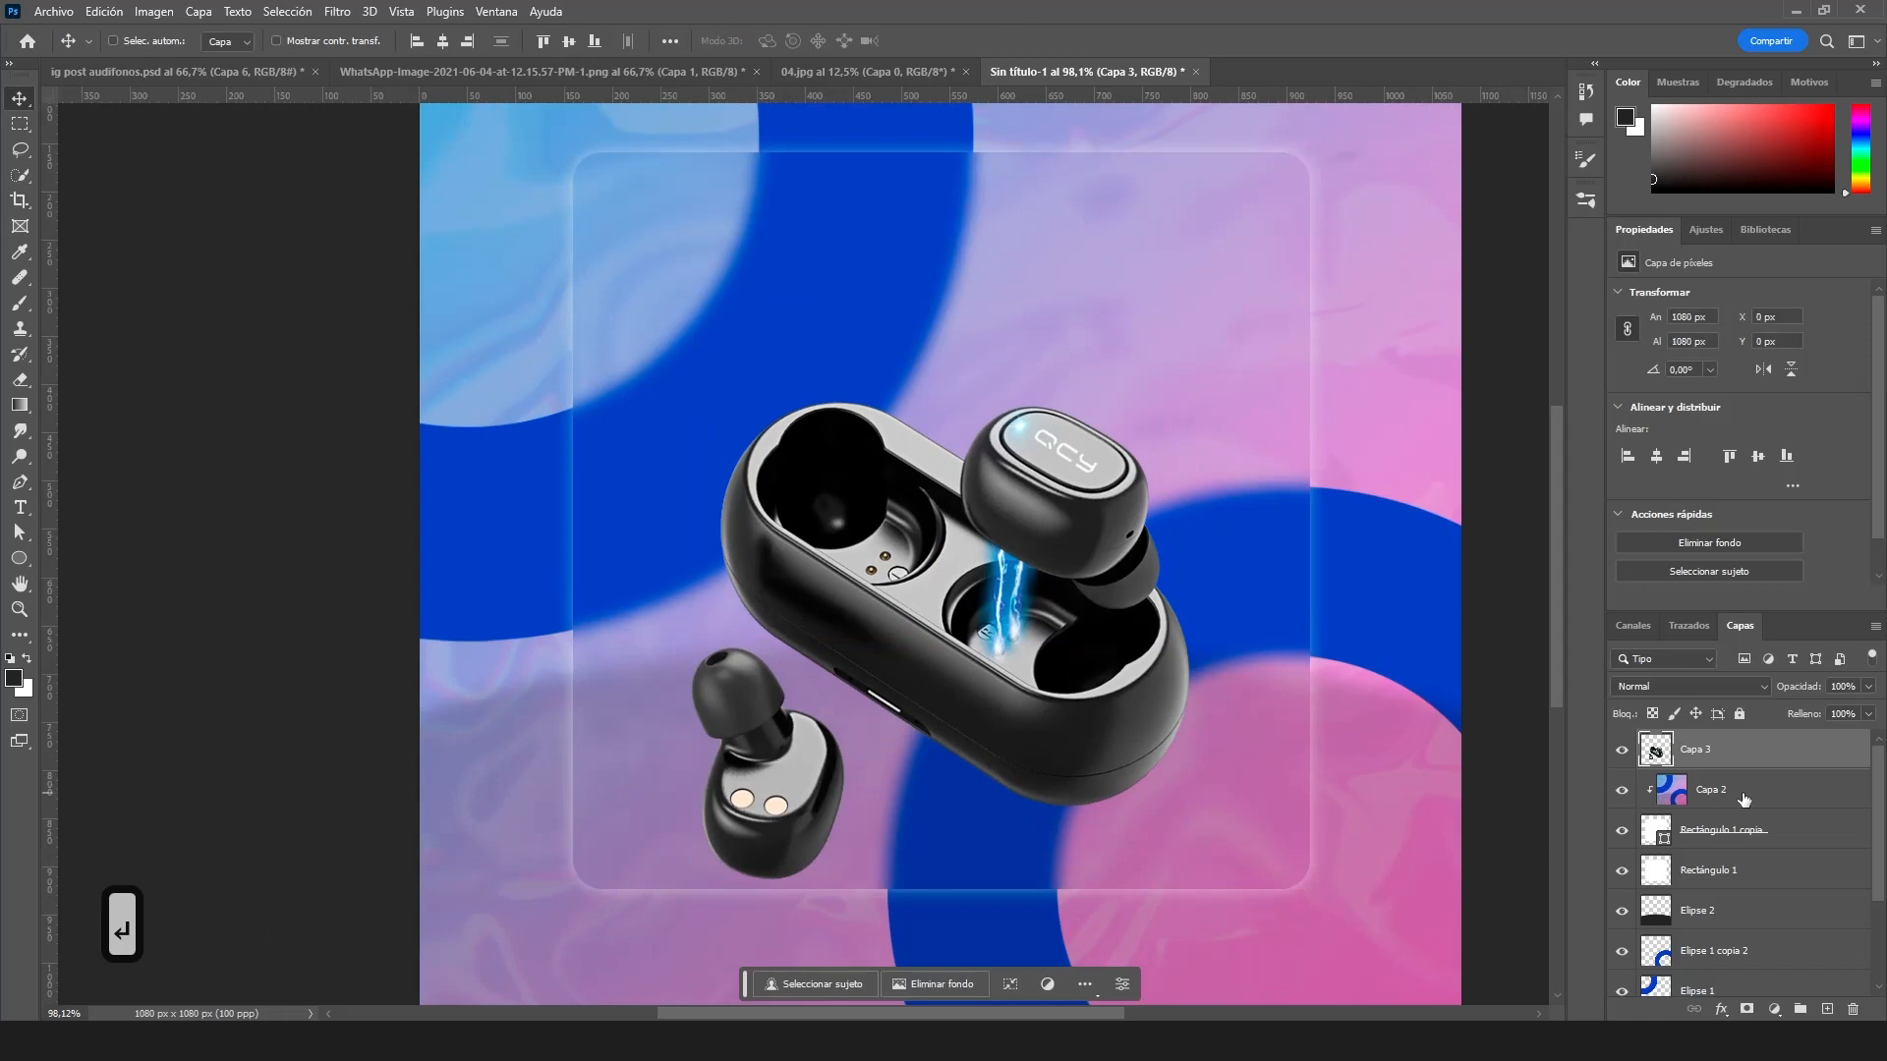
- Add a point text layer above Capa 2, over the upper part of the frosted square, reading TWS in capitals
click(1745, 799)
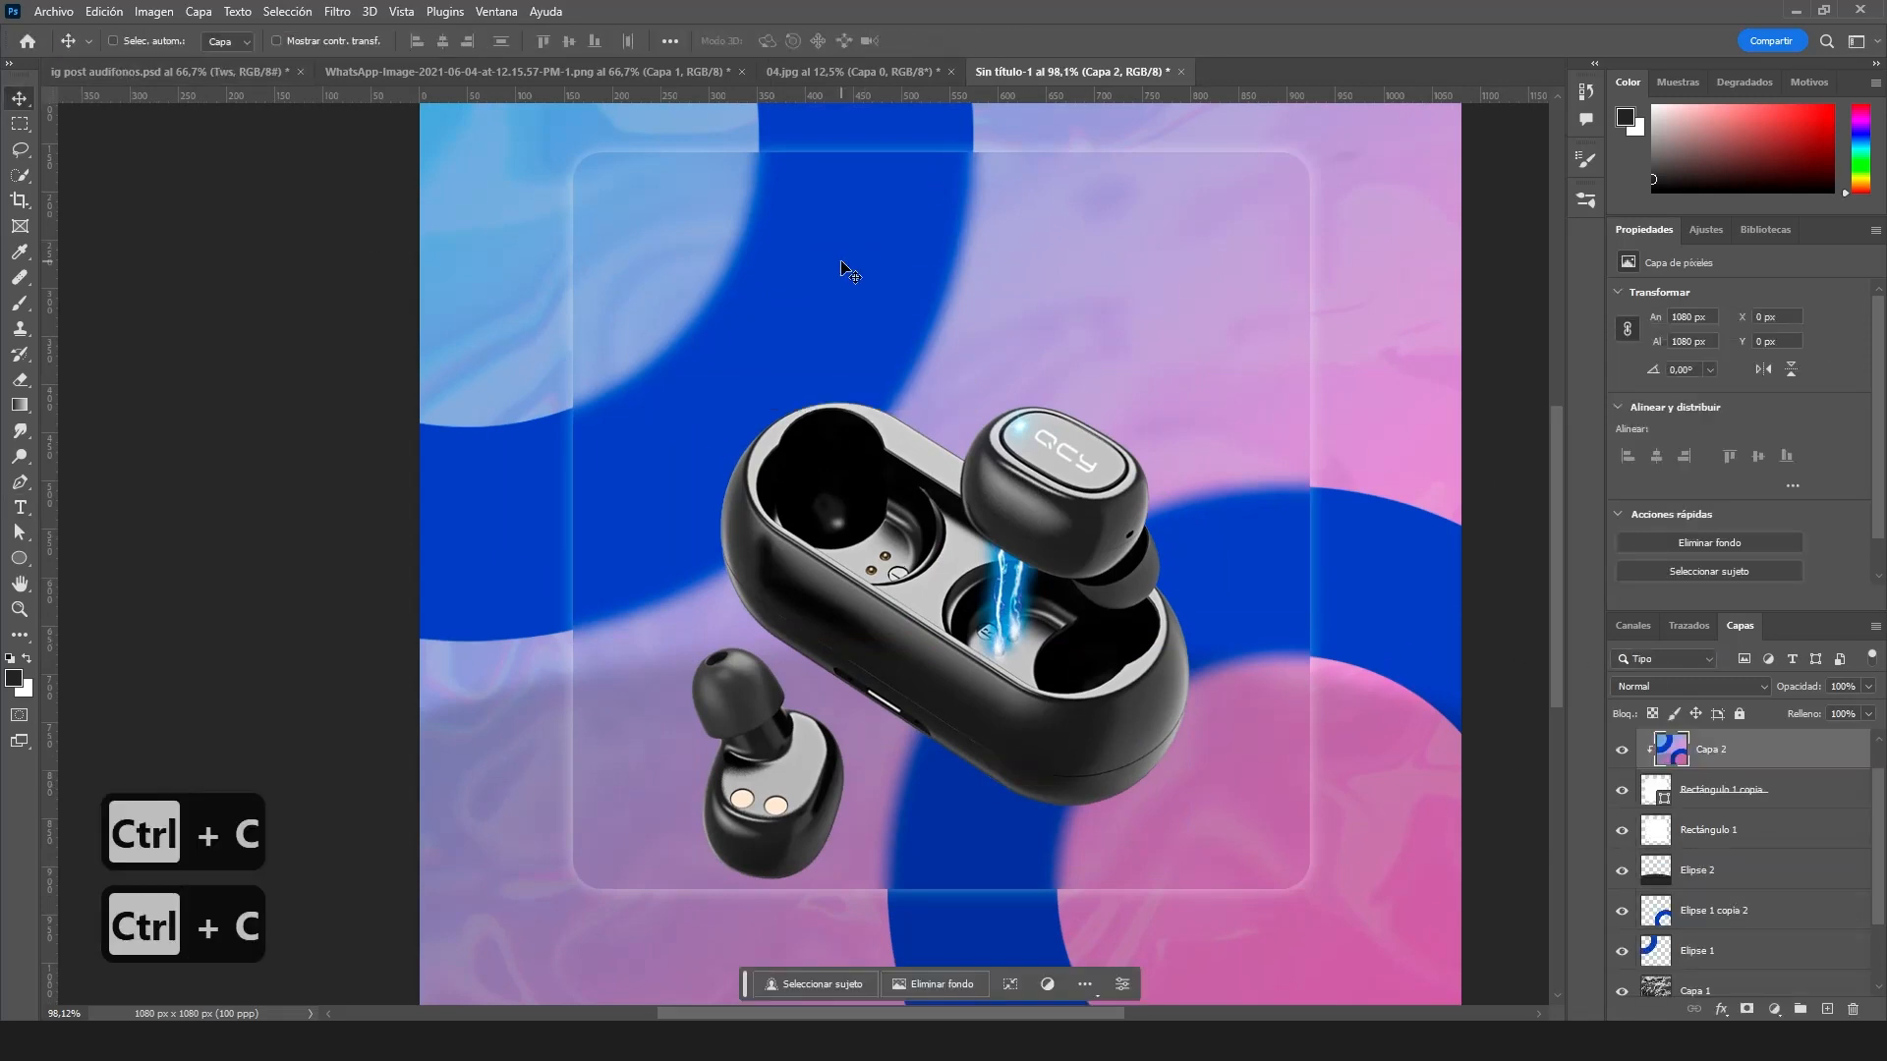
key(t)
click(842, 245)
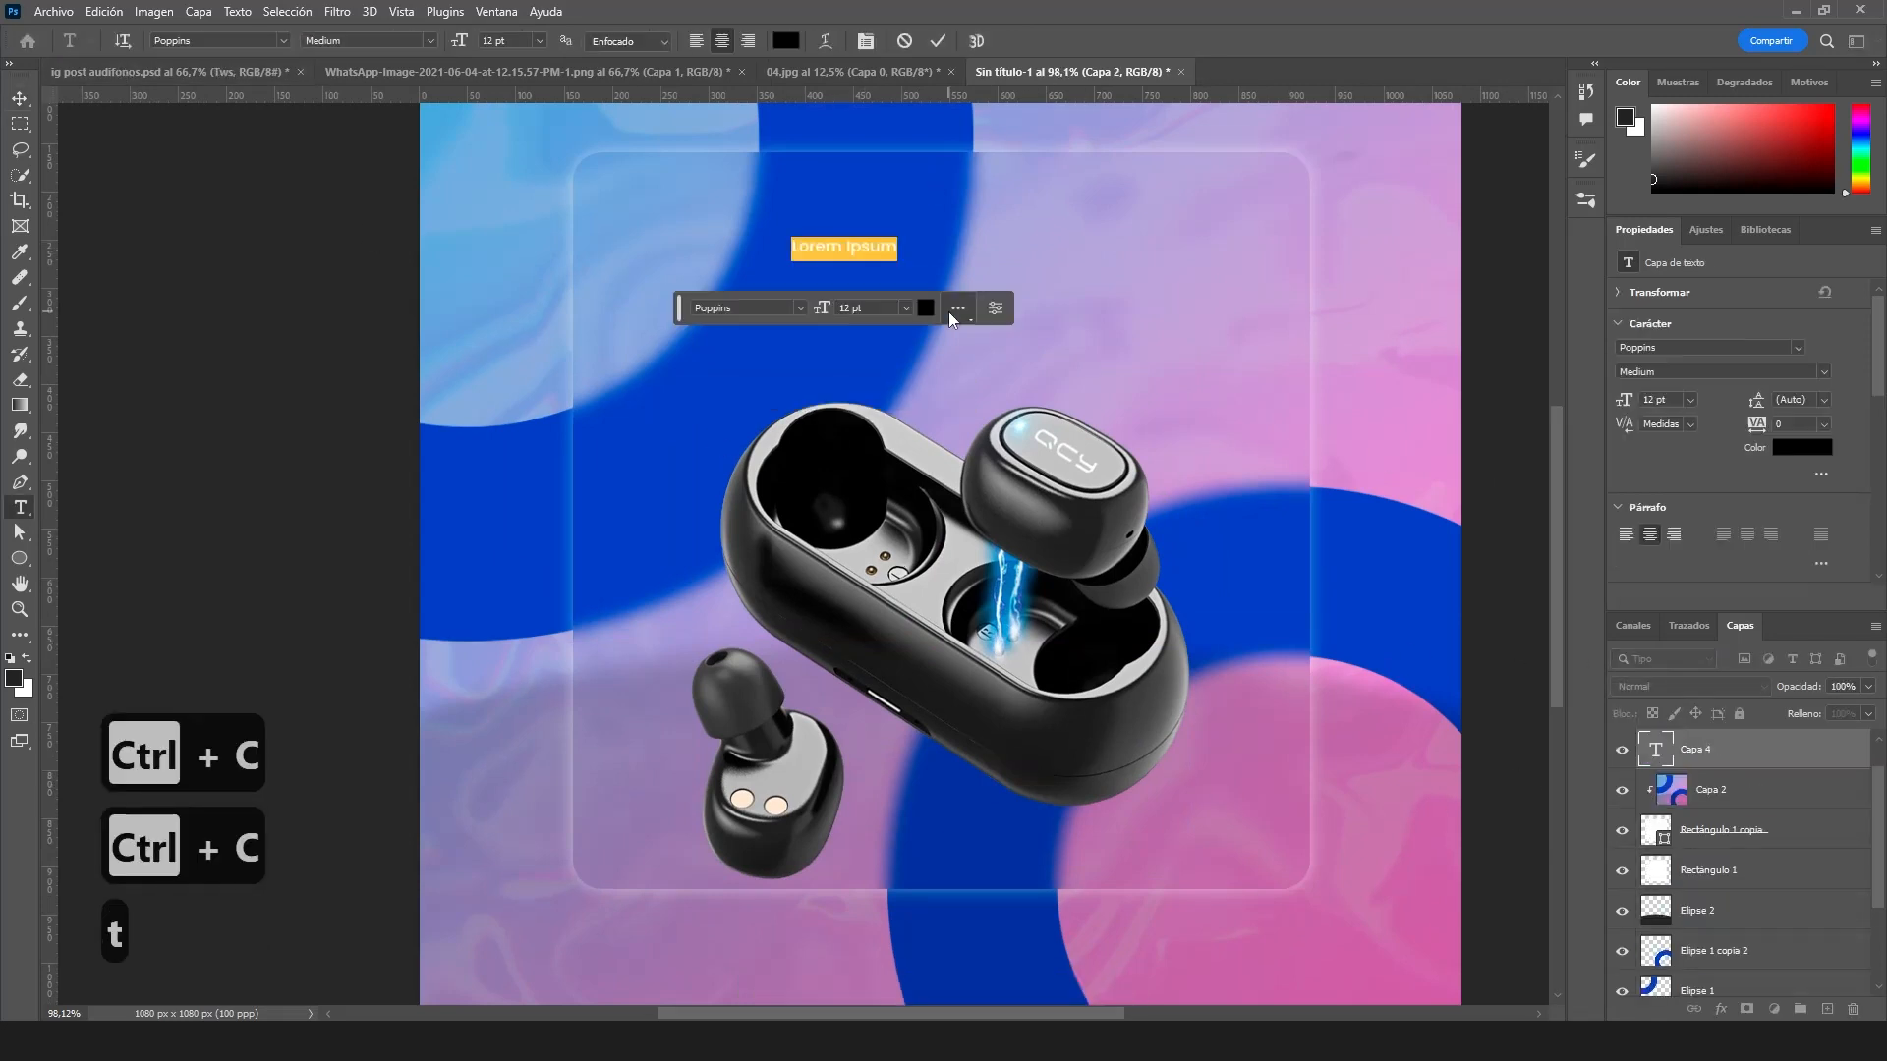
key(ctrl+v)
click(15, 94)
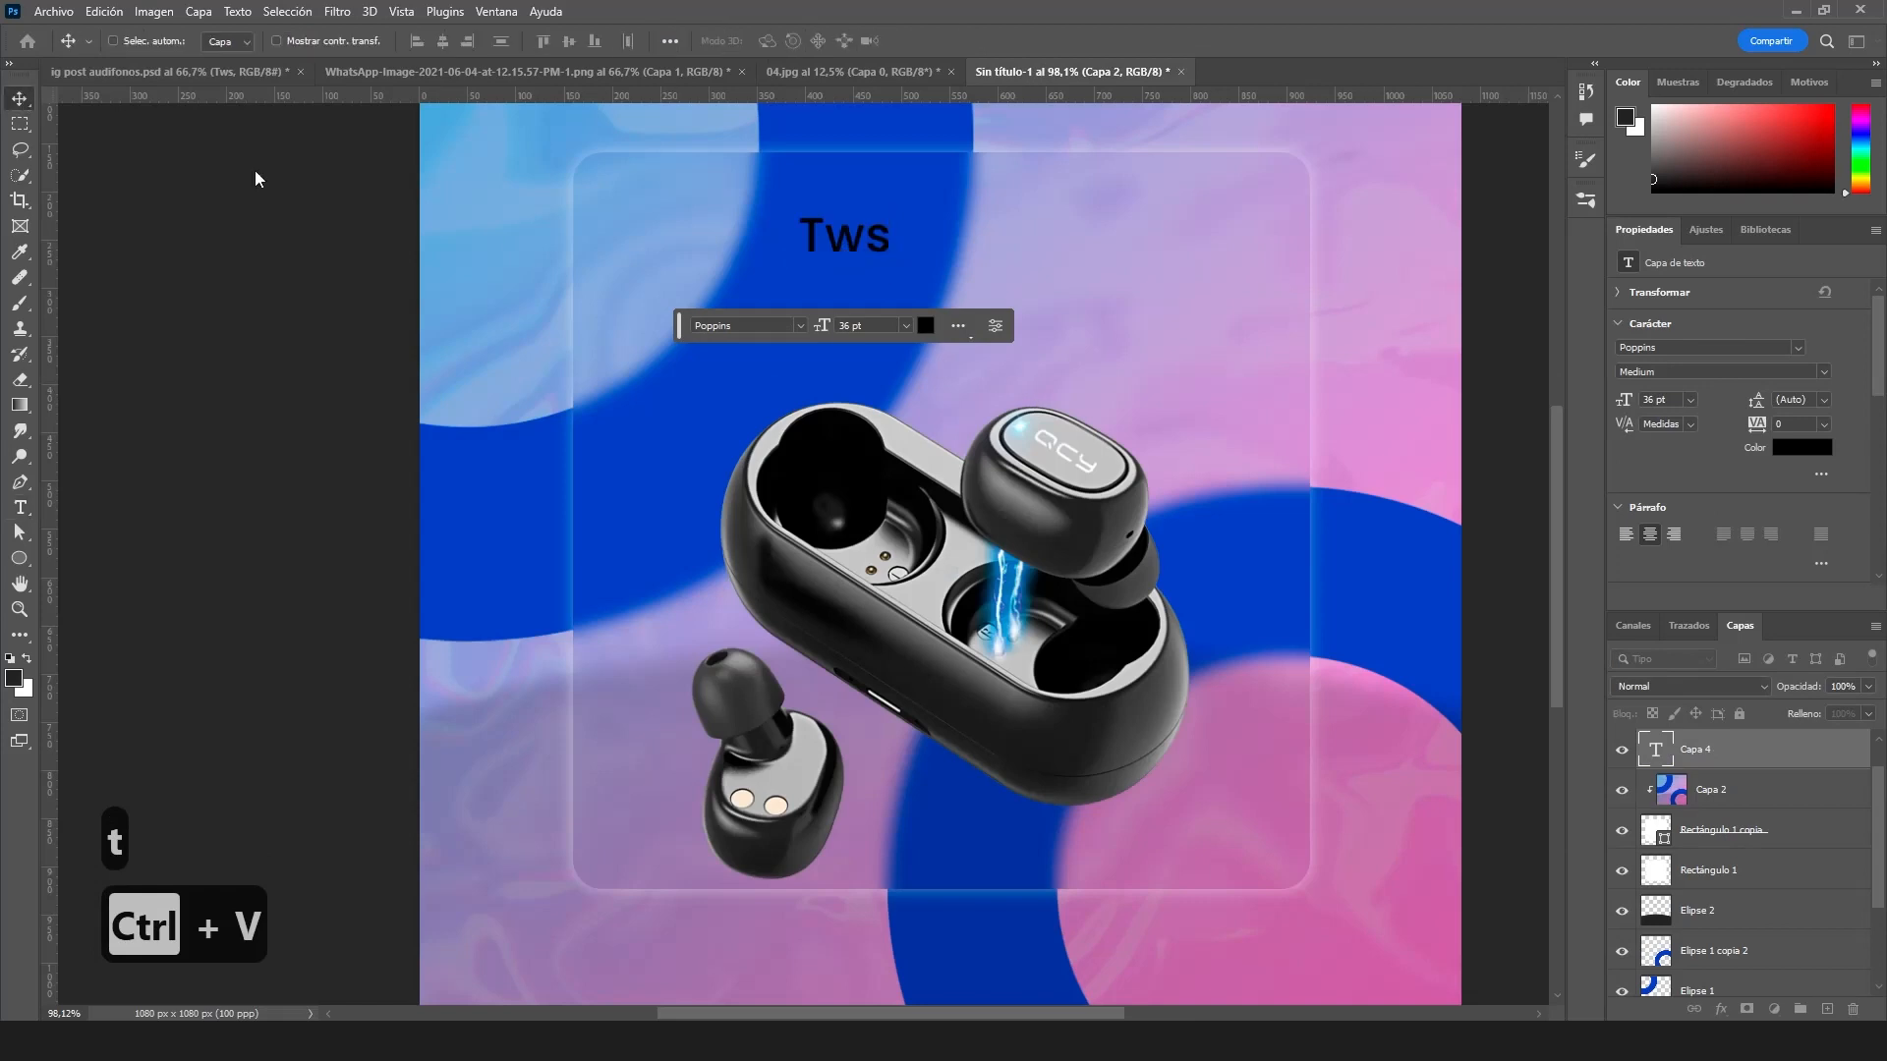
double_click(830, 240)
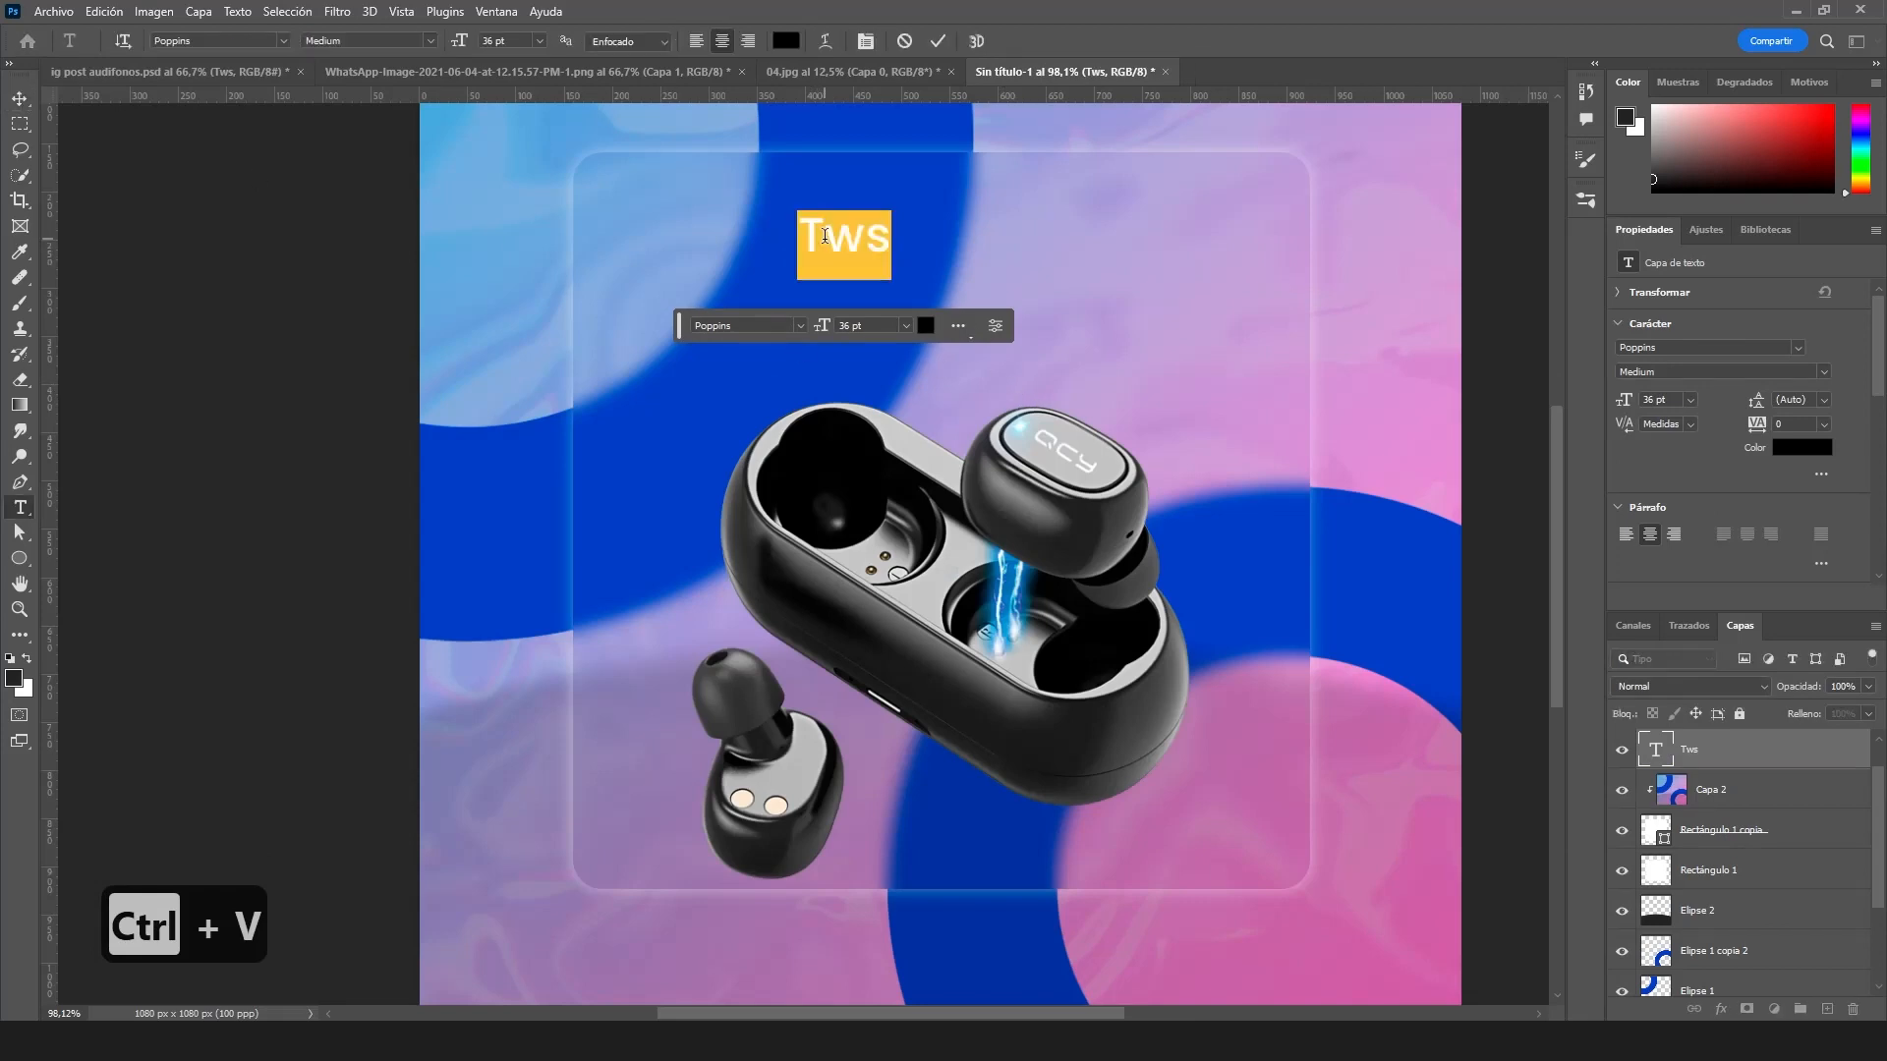
text(TWS)
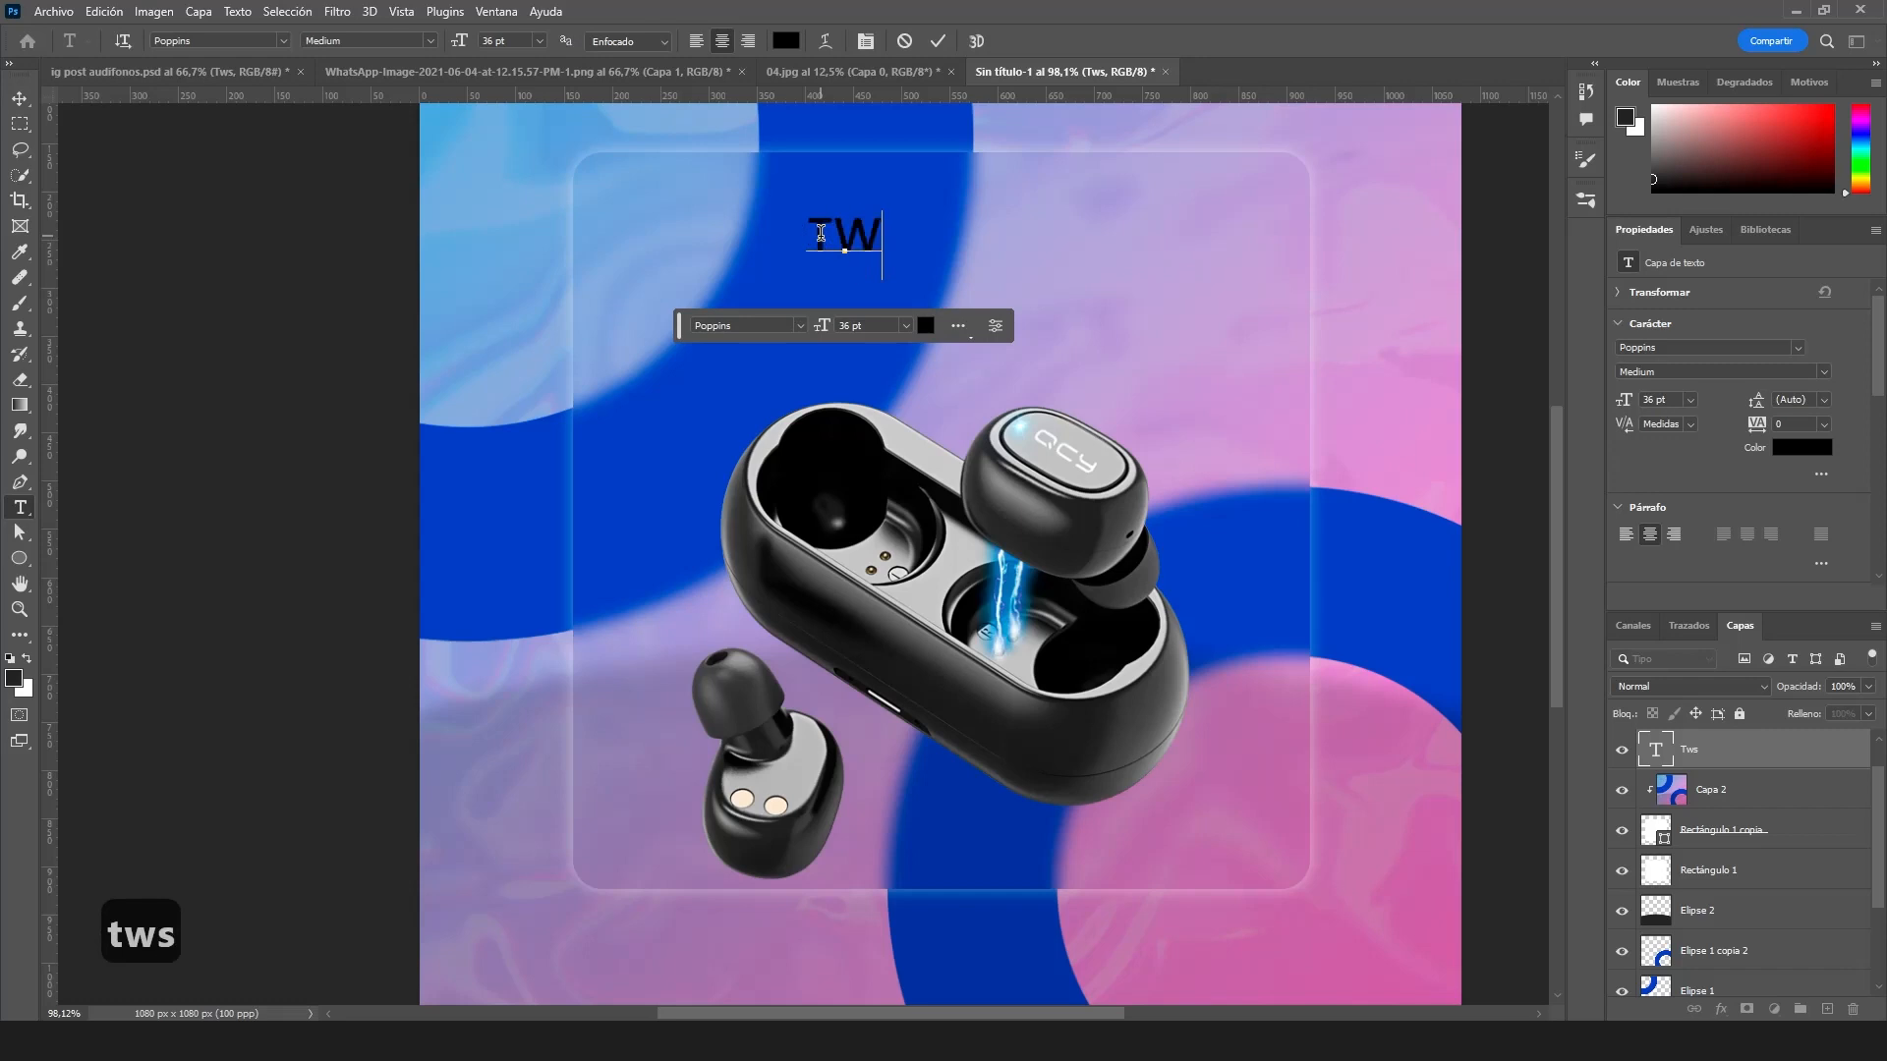
click(20, 98)
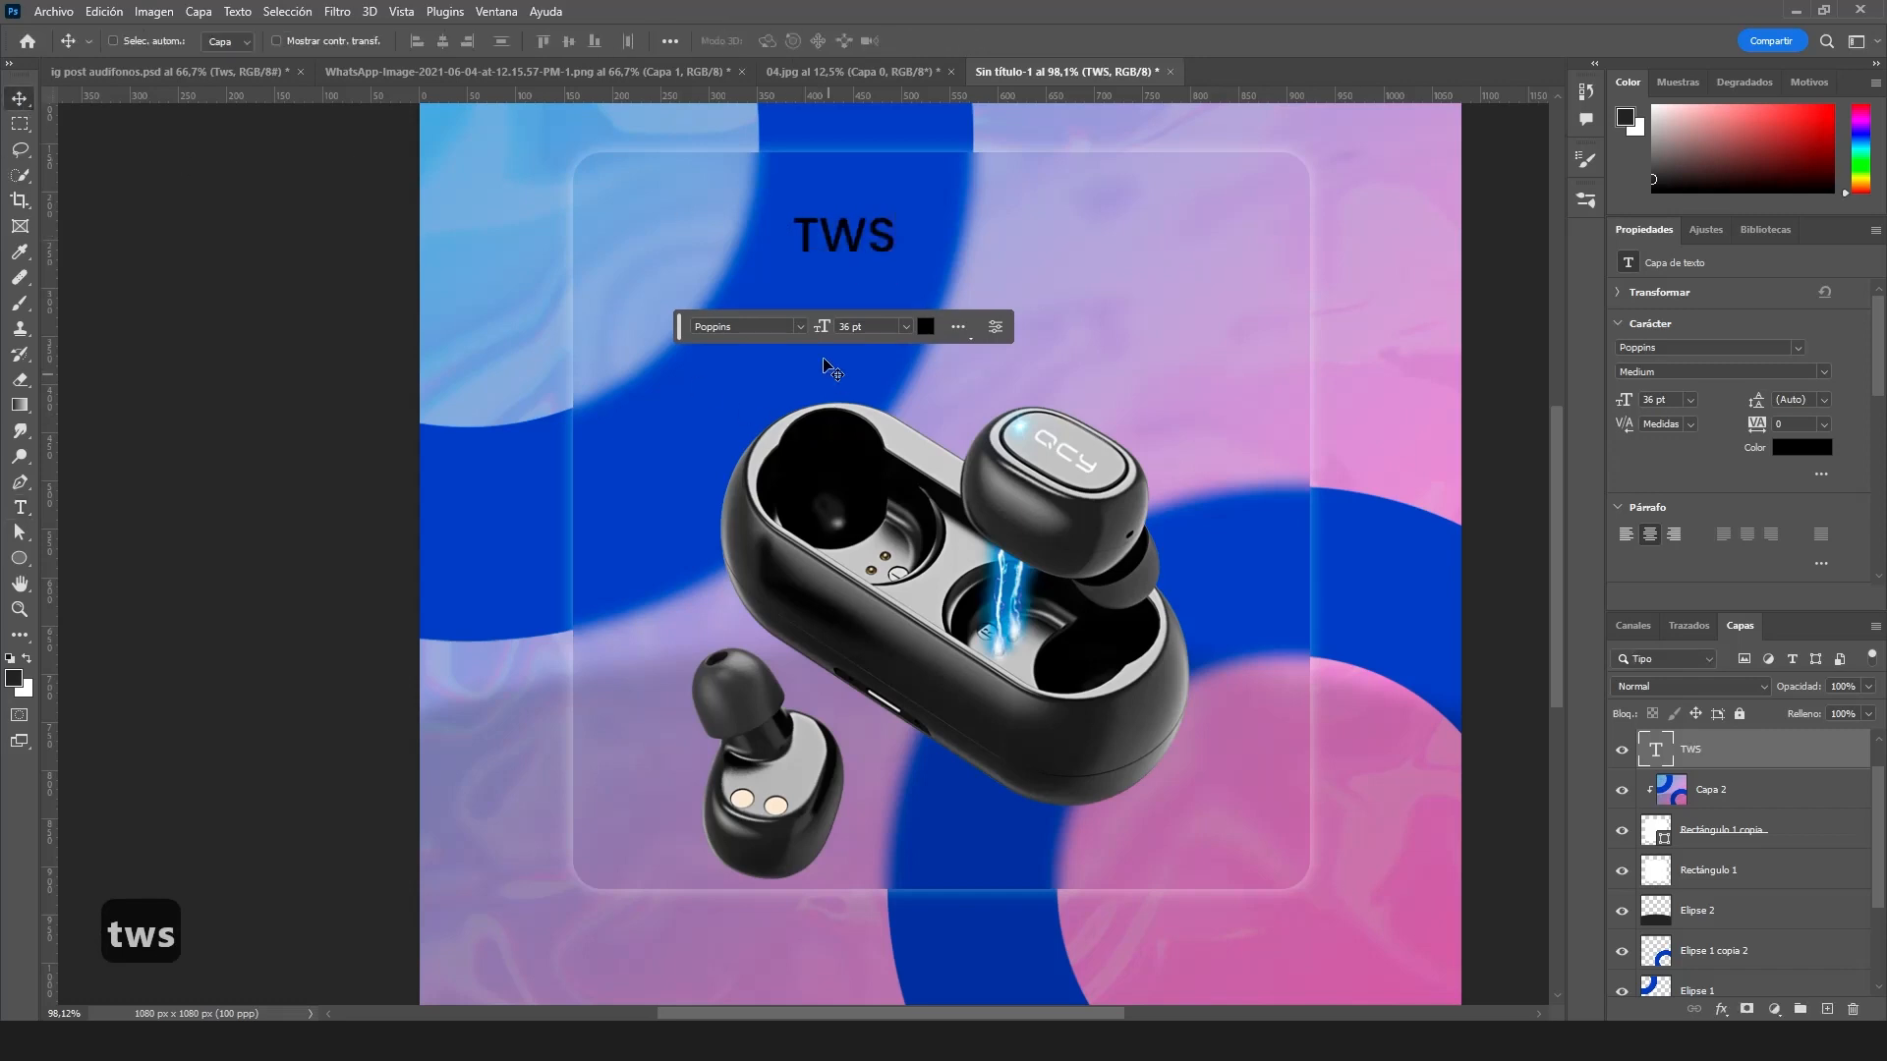
- Set the TWS text's font to Anton and enlarge it to about 353 pt, roughly spanning the frosted square's width
click(800, 332)
click(736, 406)
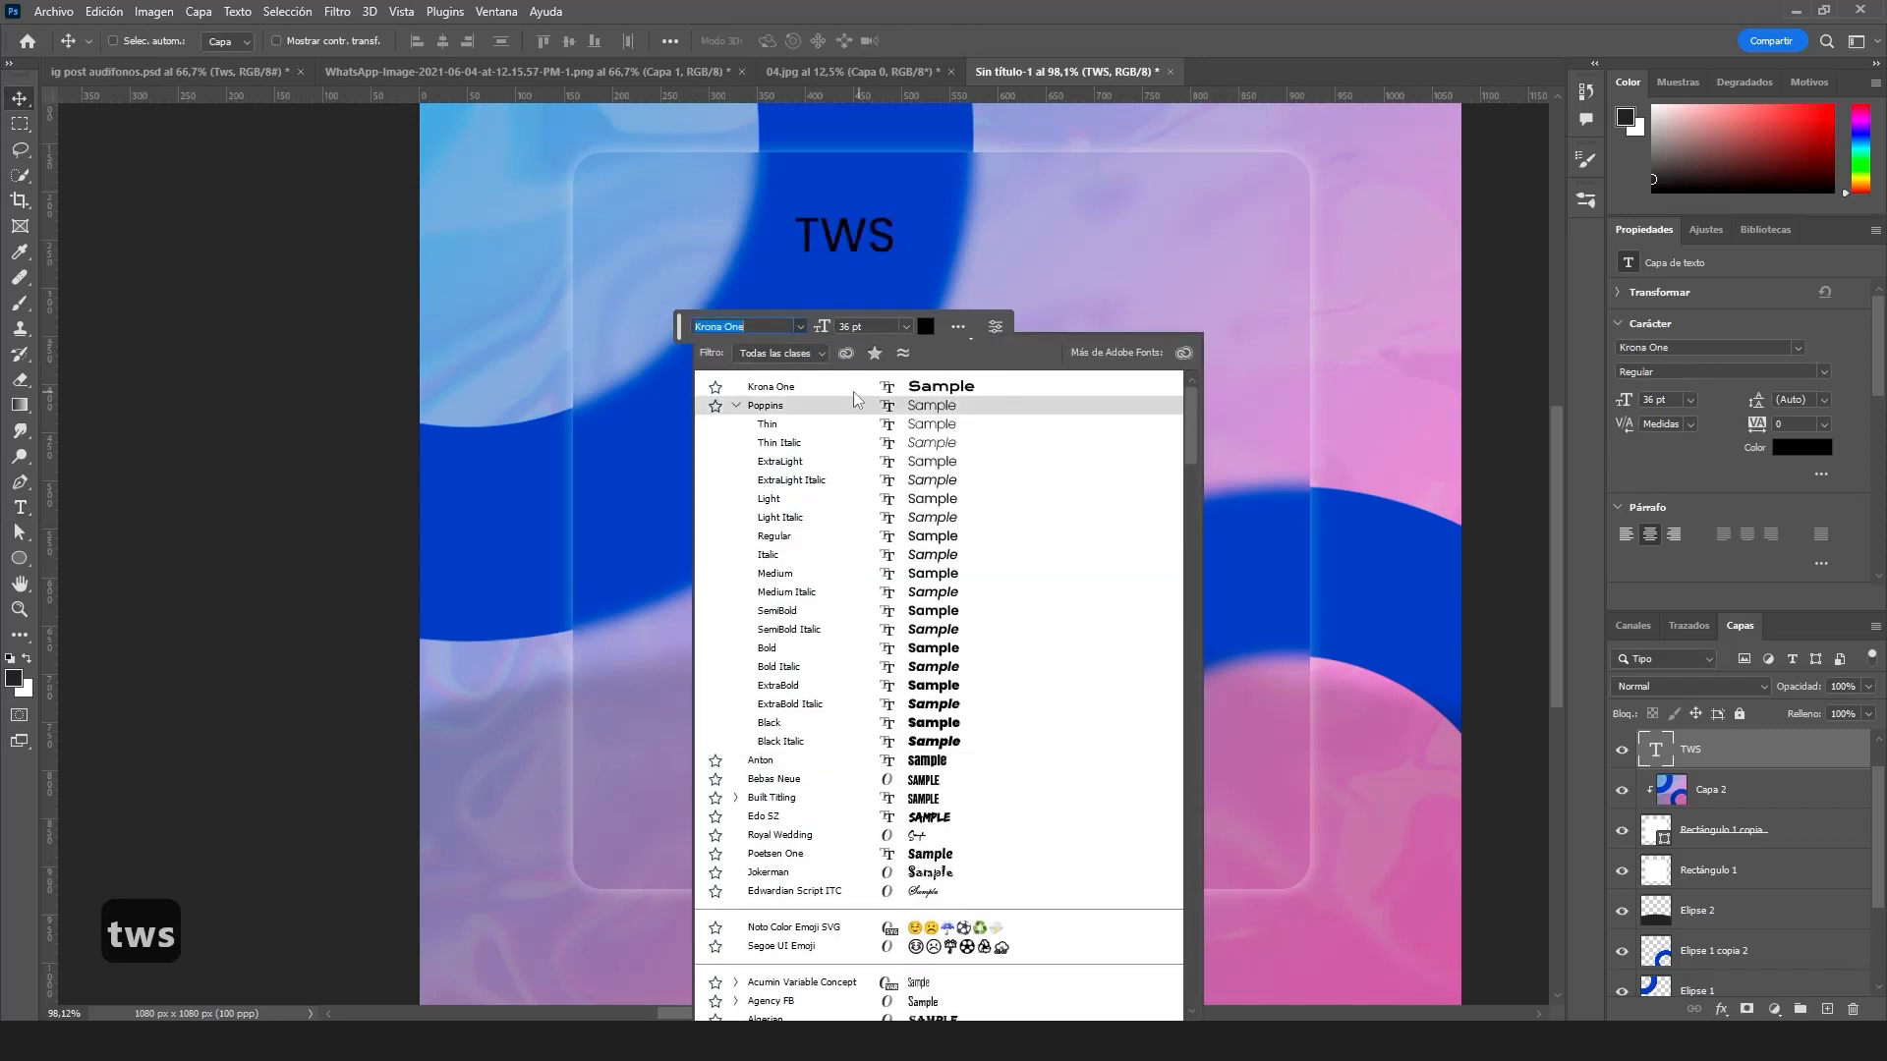
click(786, 771)
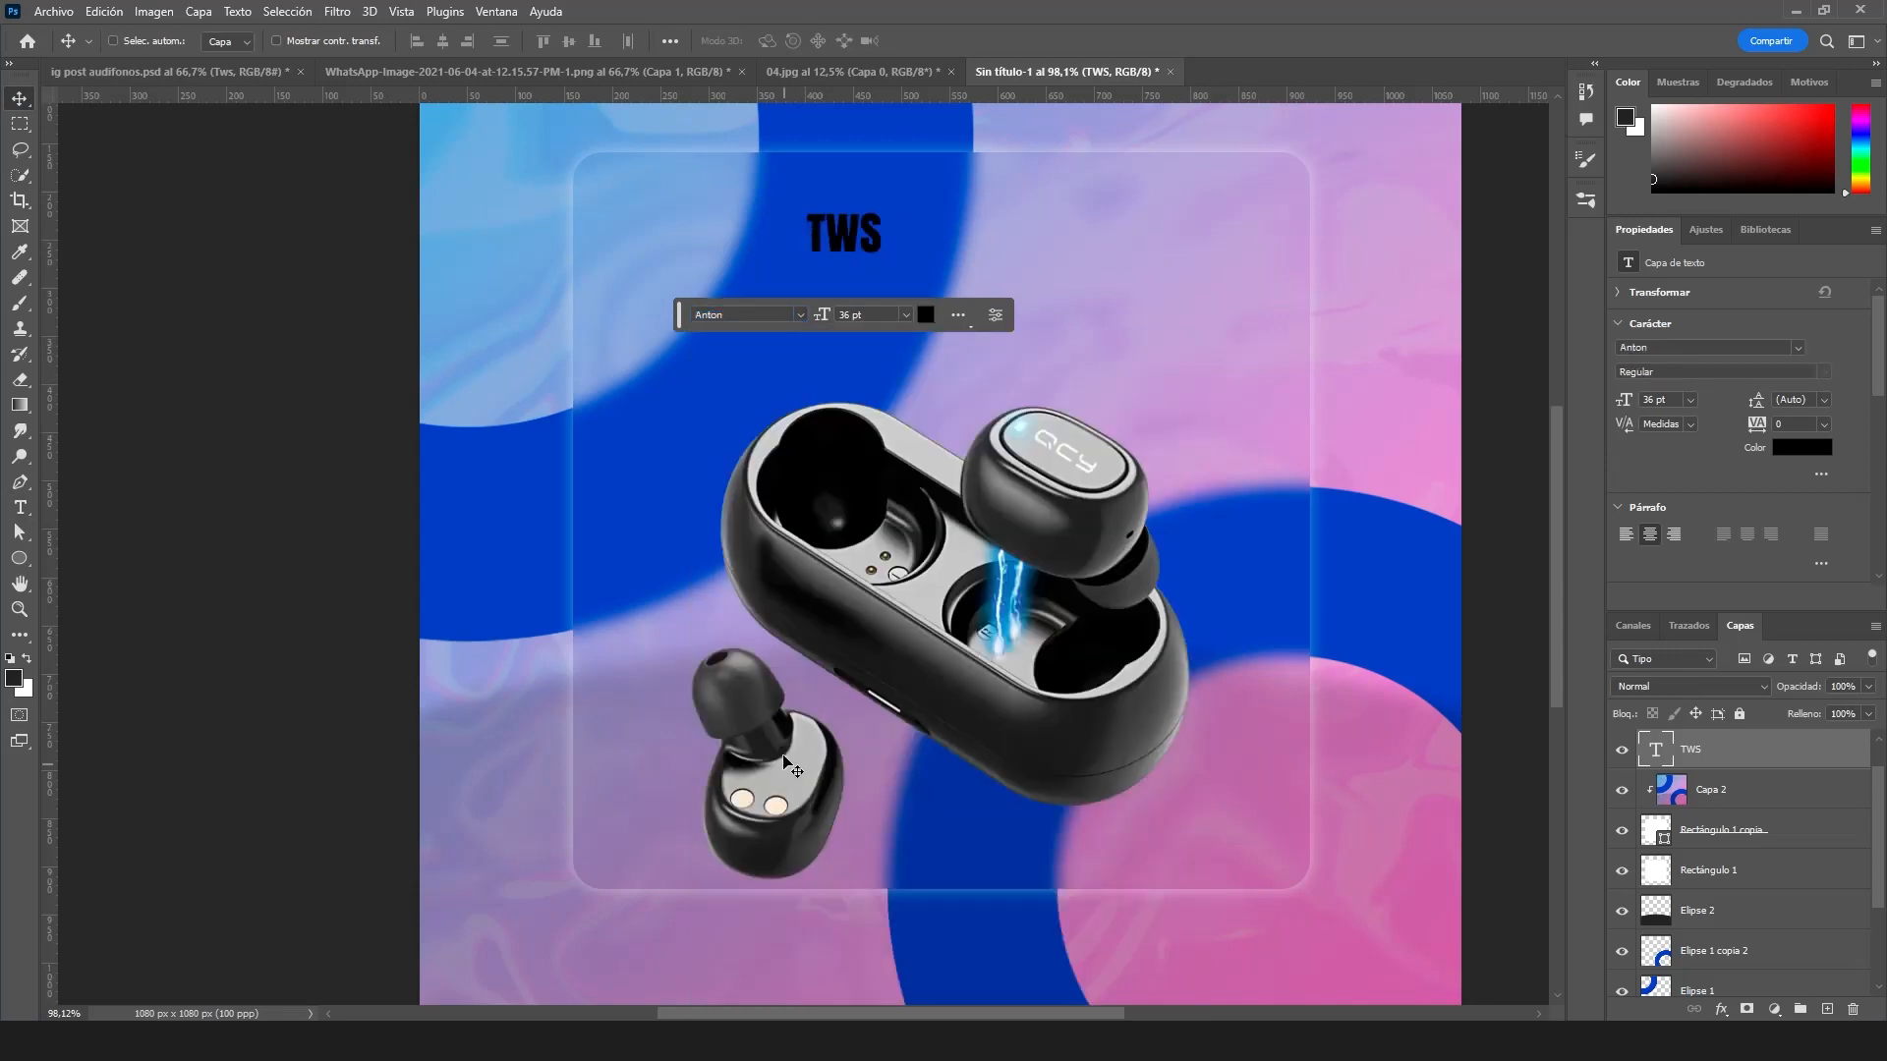
key(ctrl+t)
drag(879, 268, 1363, 540)
key(Return)
scroll(851, 837, down, 3)
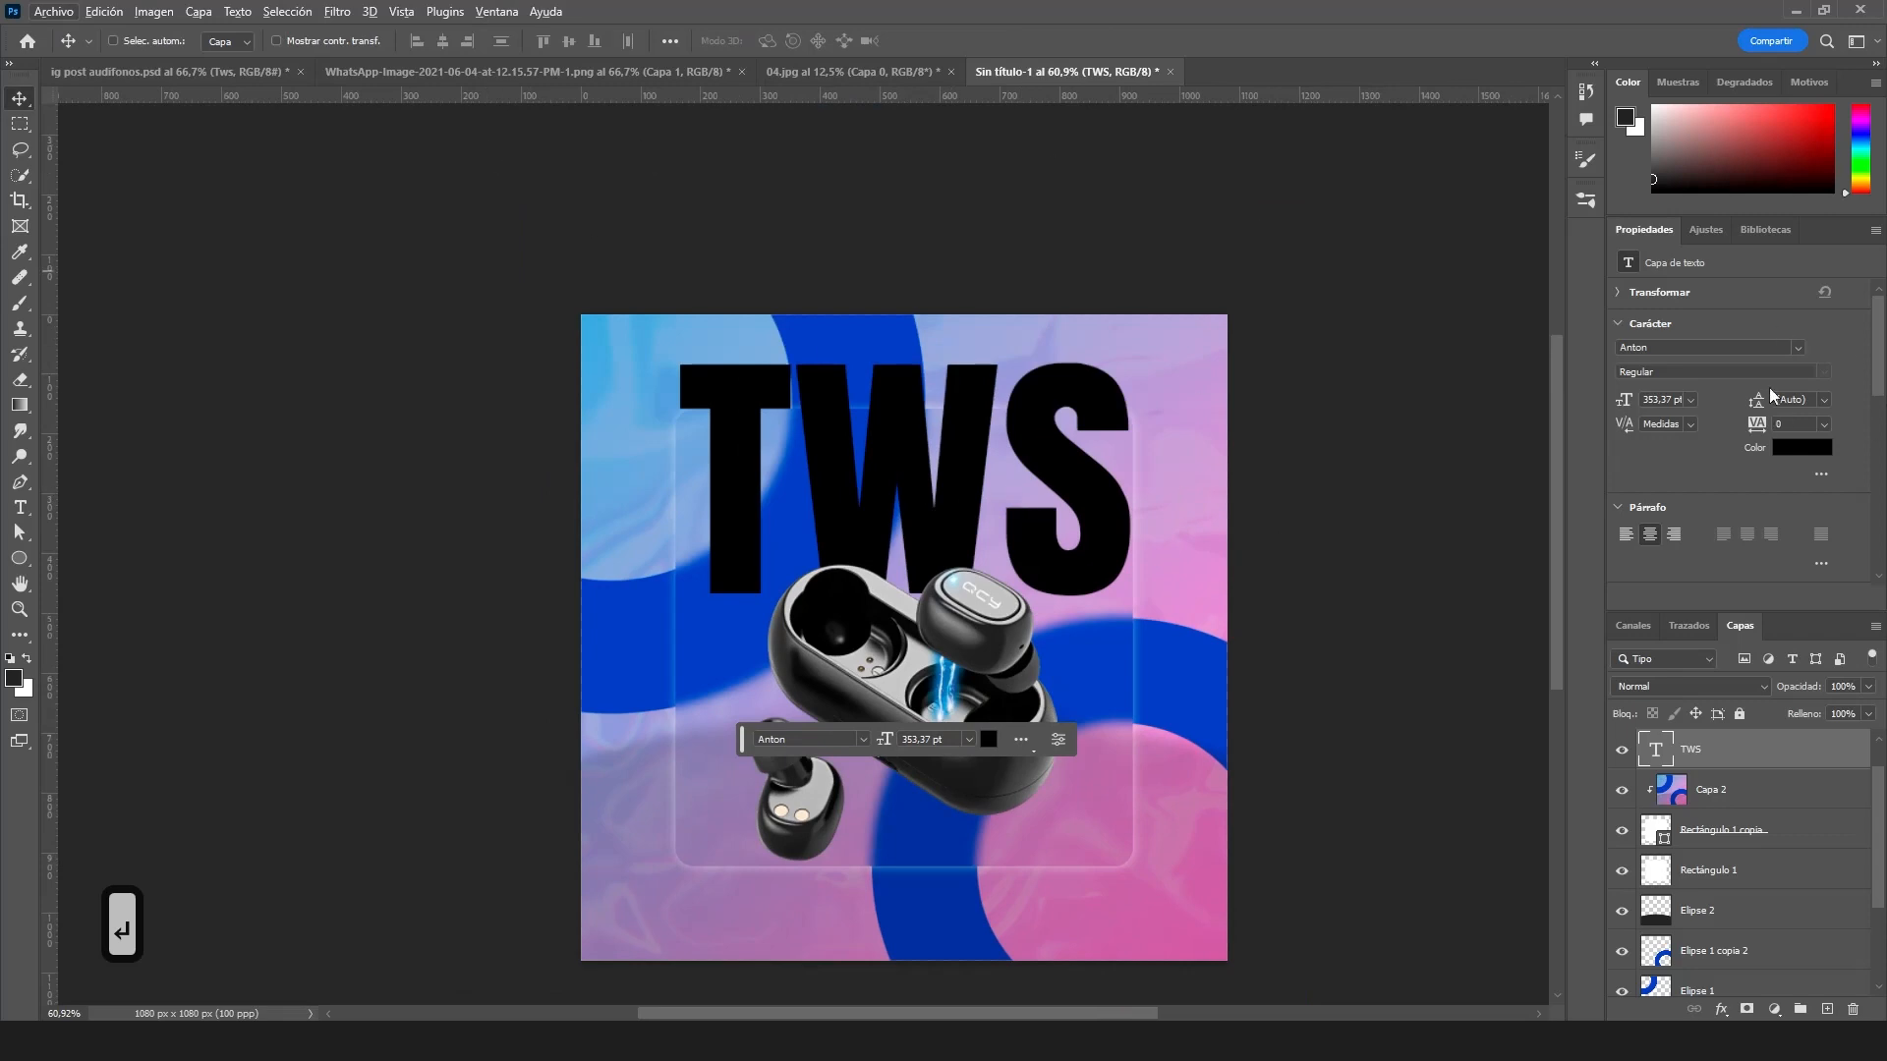
click(1794, 345)
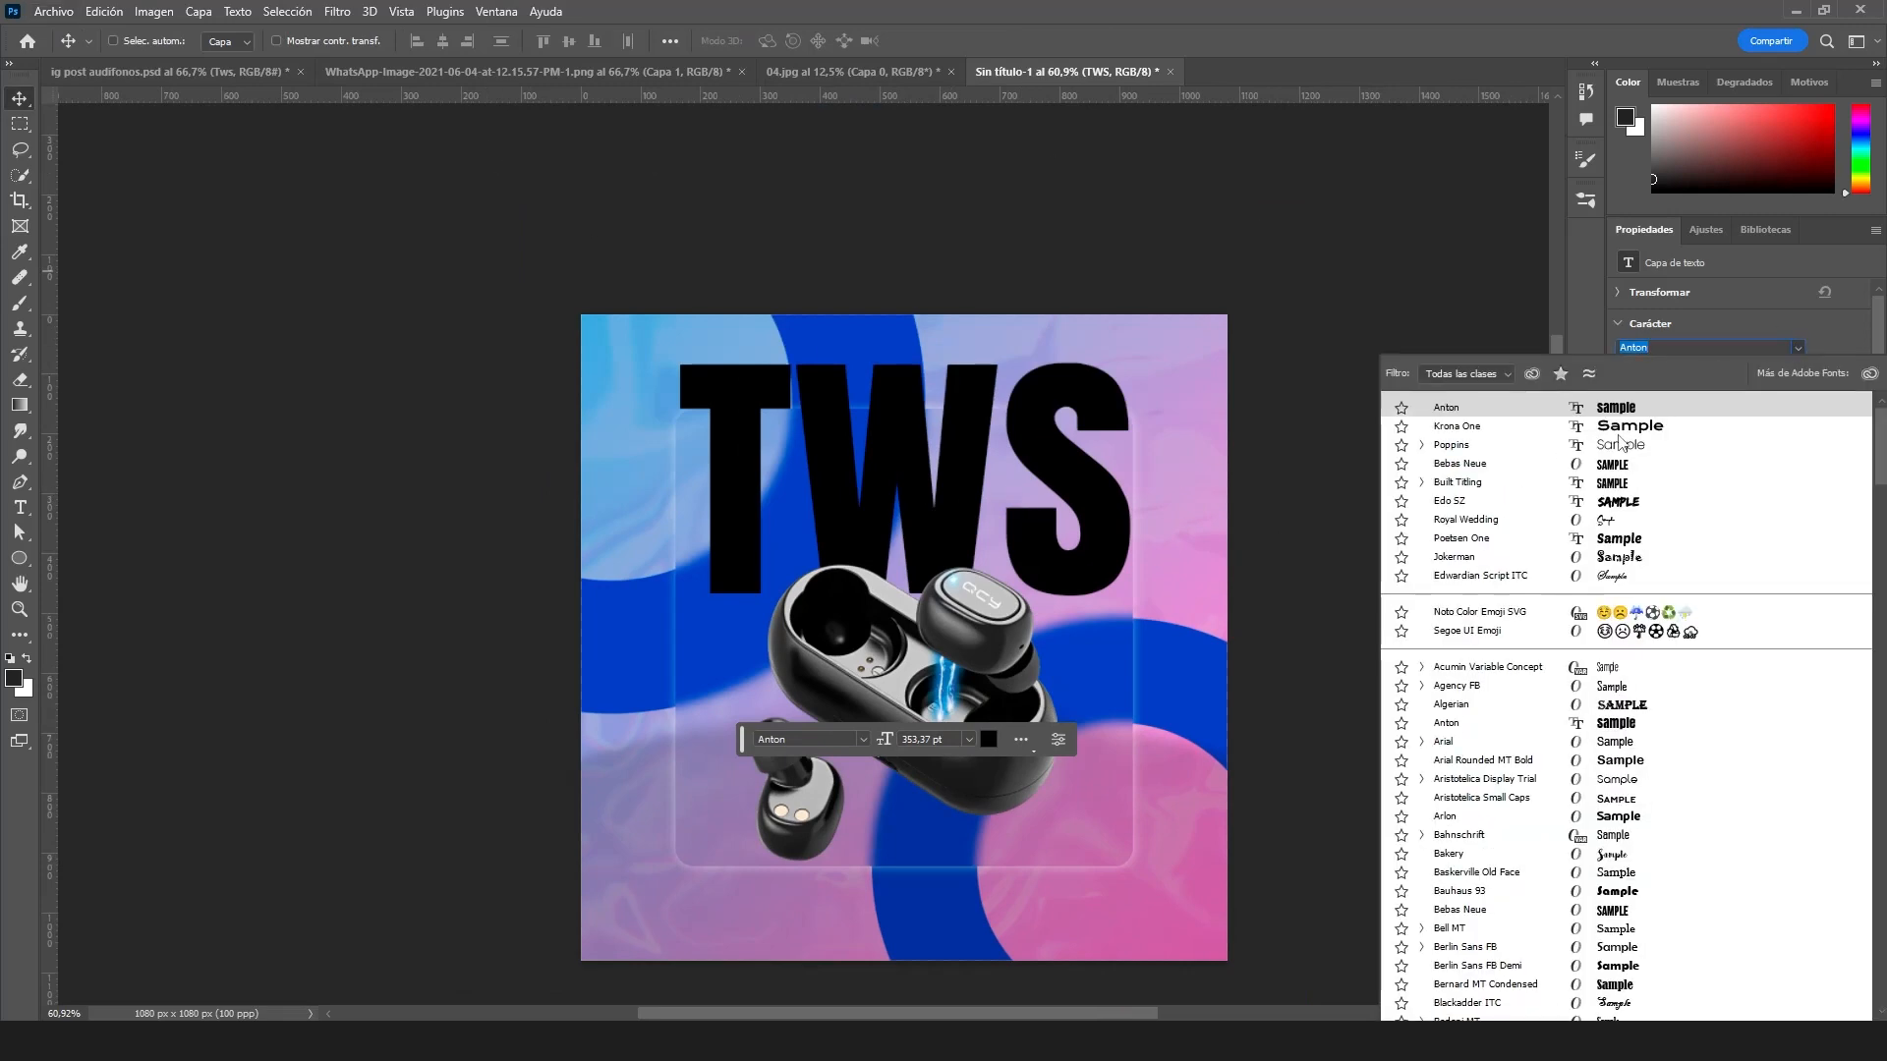
key(Down)
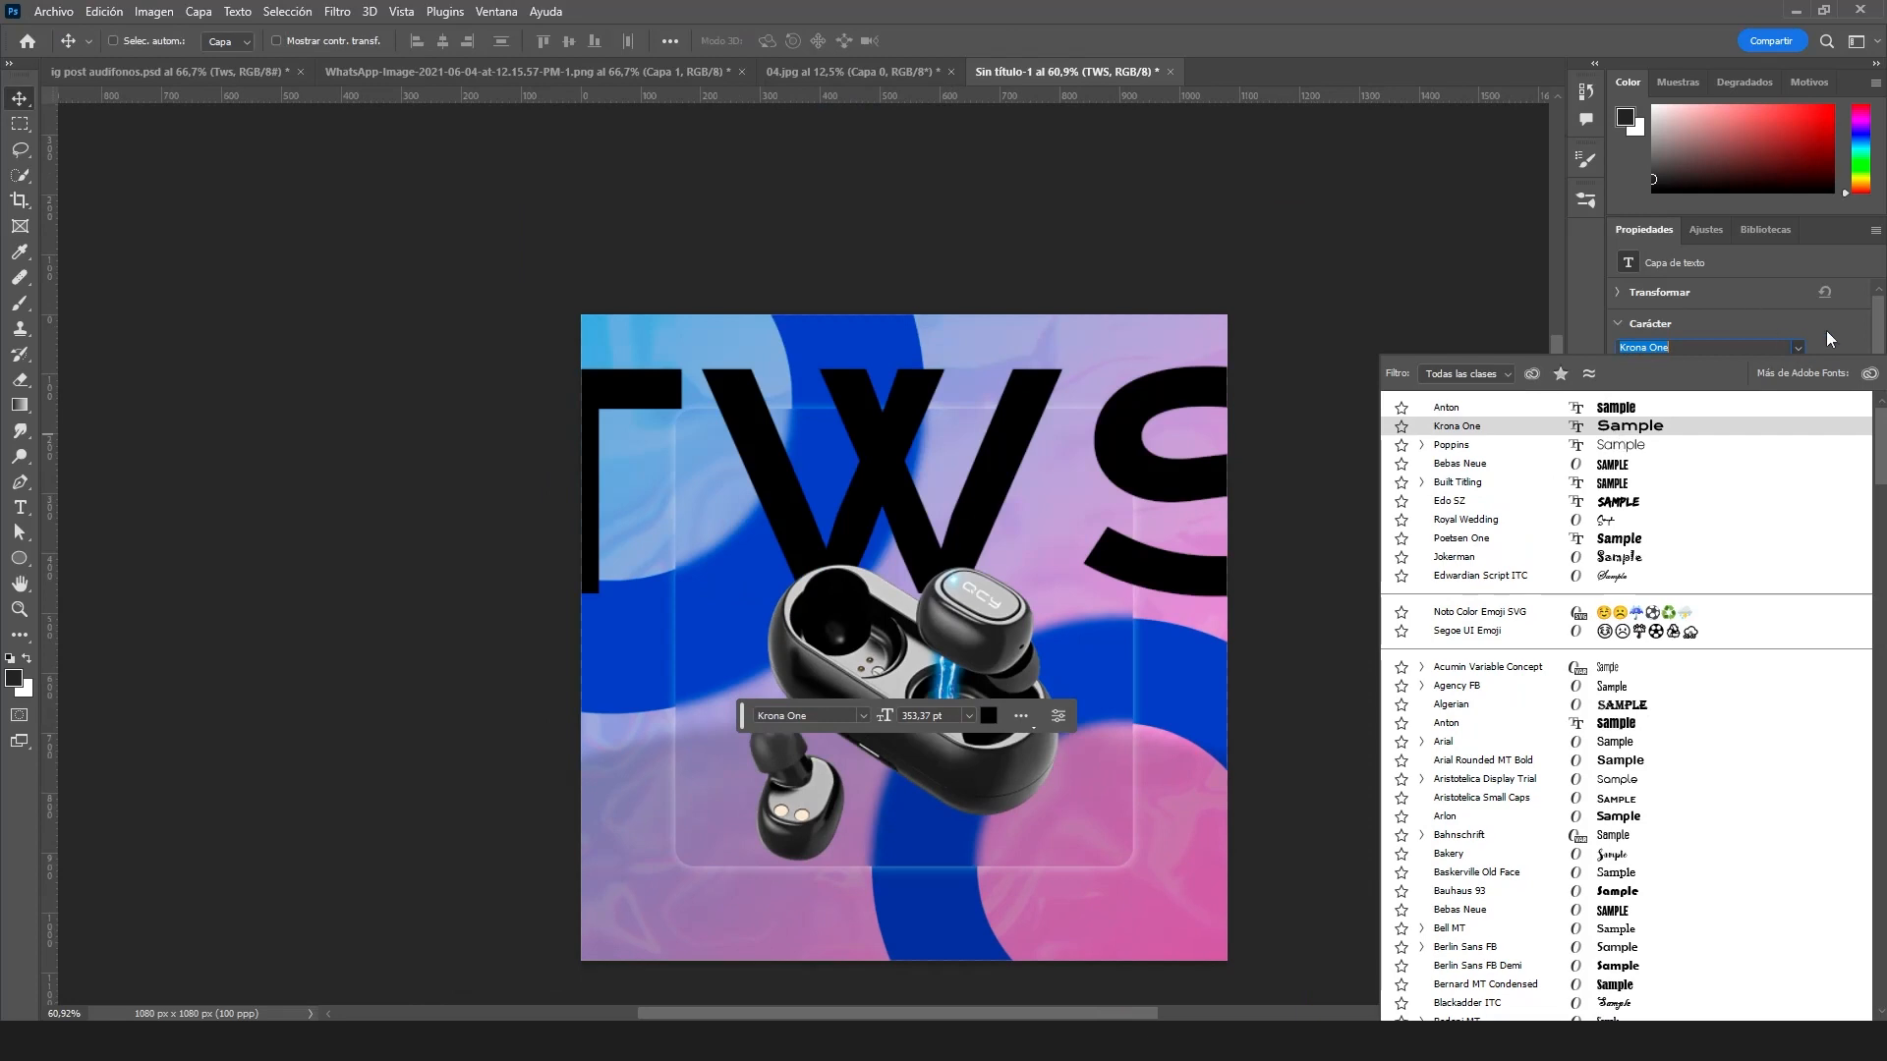
key(Escape)
- Reduce the TWS text layer's fill to 0% and add a Stroke (Trazo) layer effect to it
click(1868, 713)
drag(1781, 735, 1770, 735)
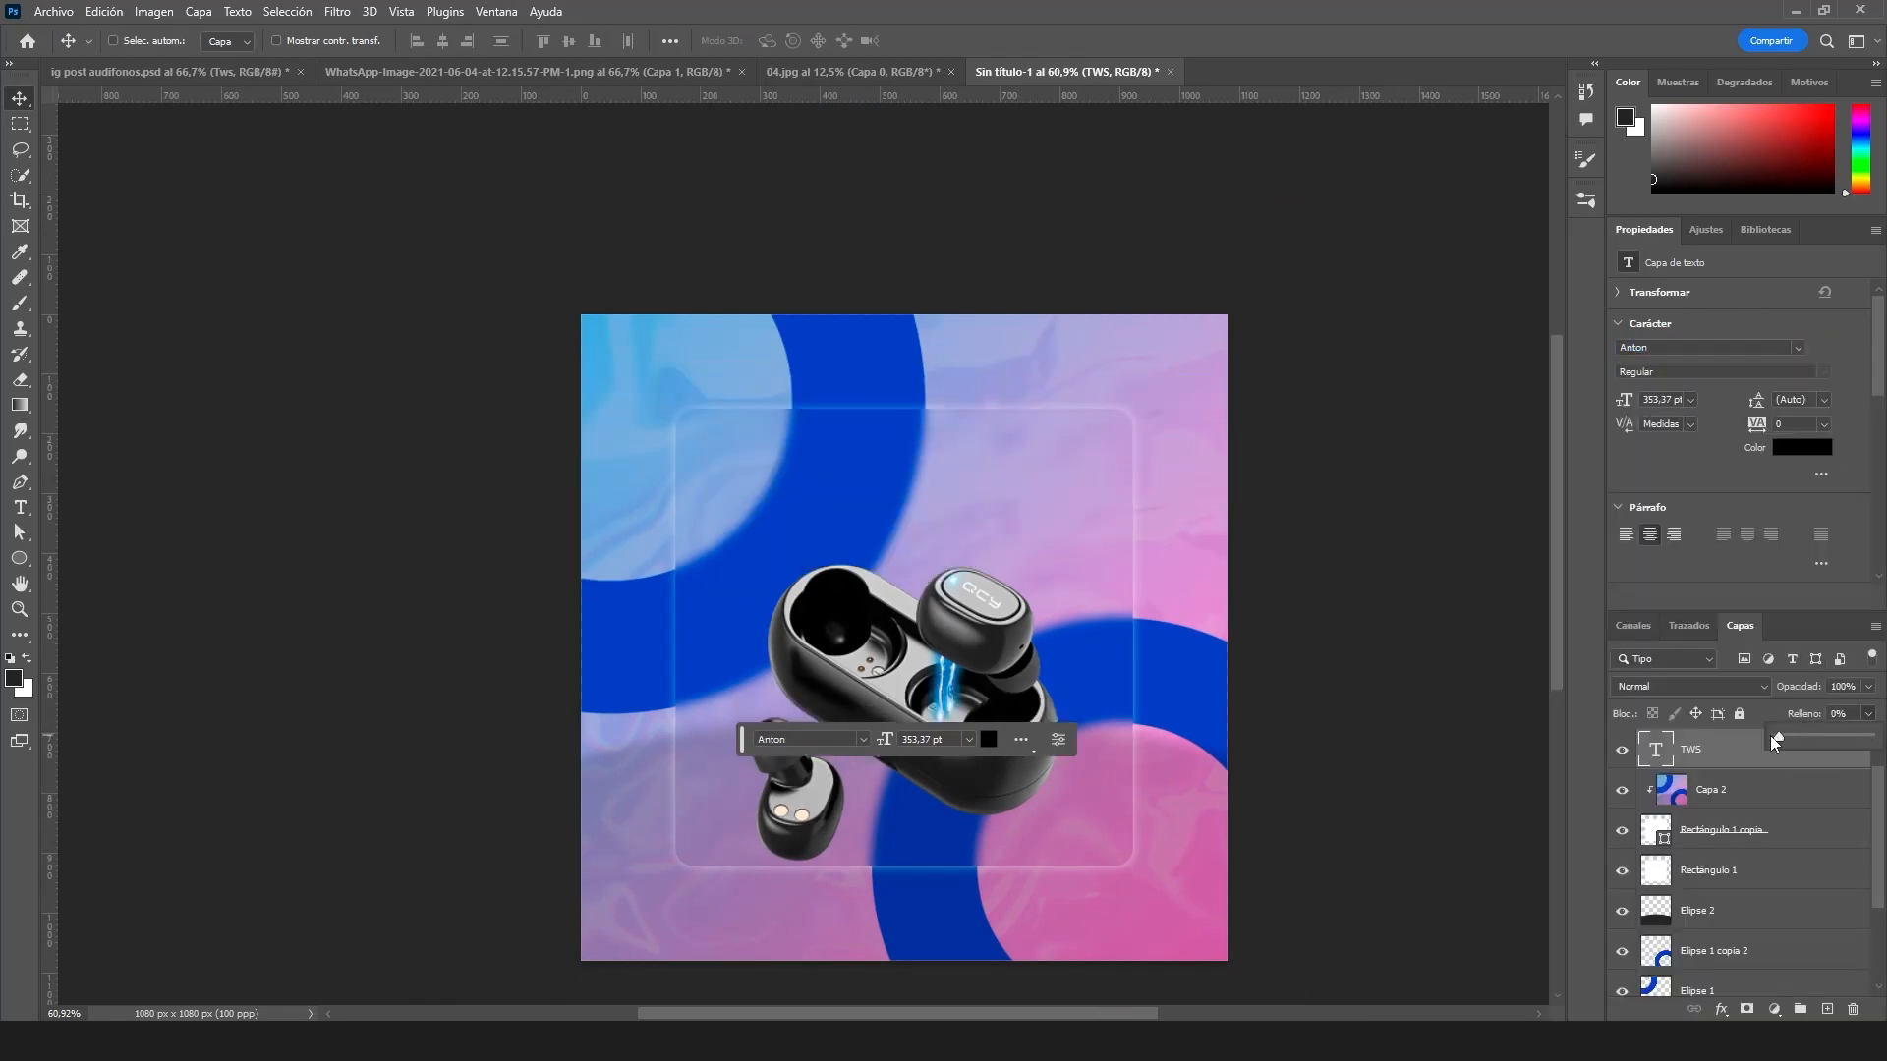
click(1817, 762)
double_click(1817, 763)
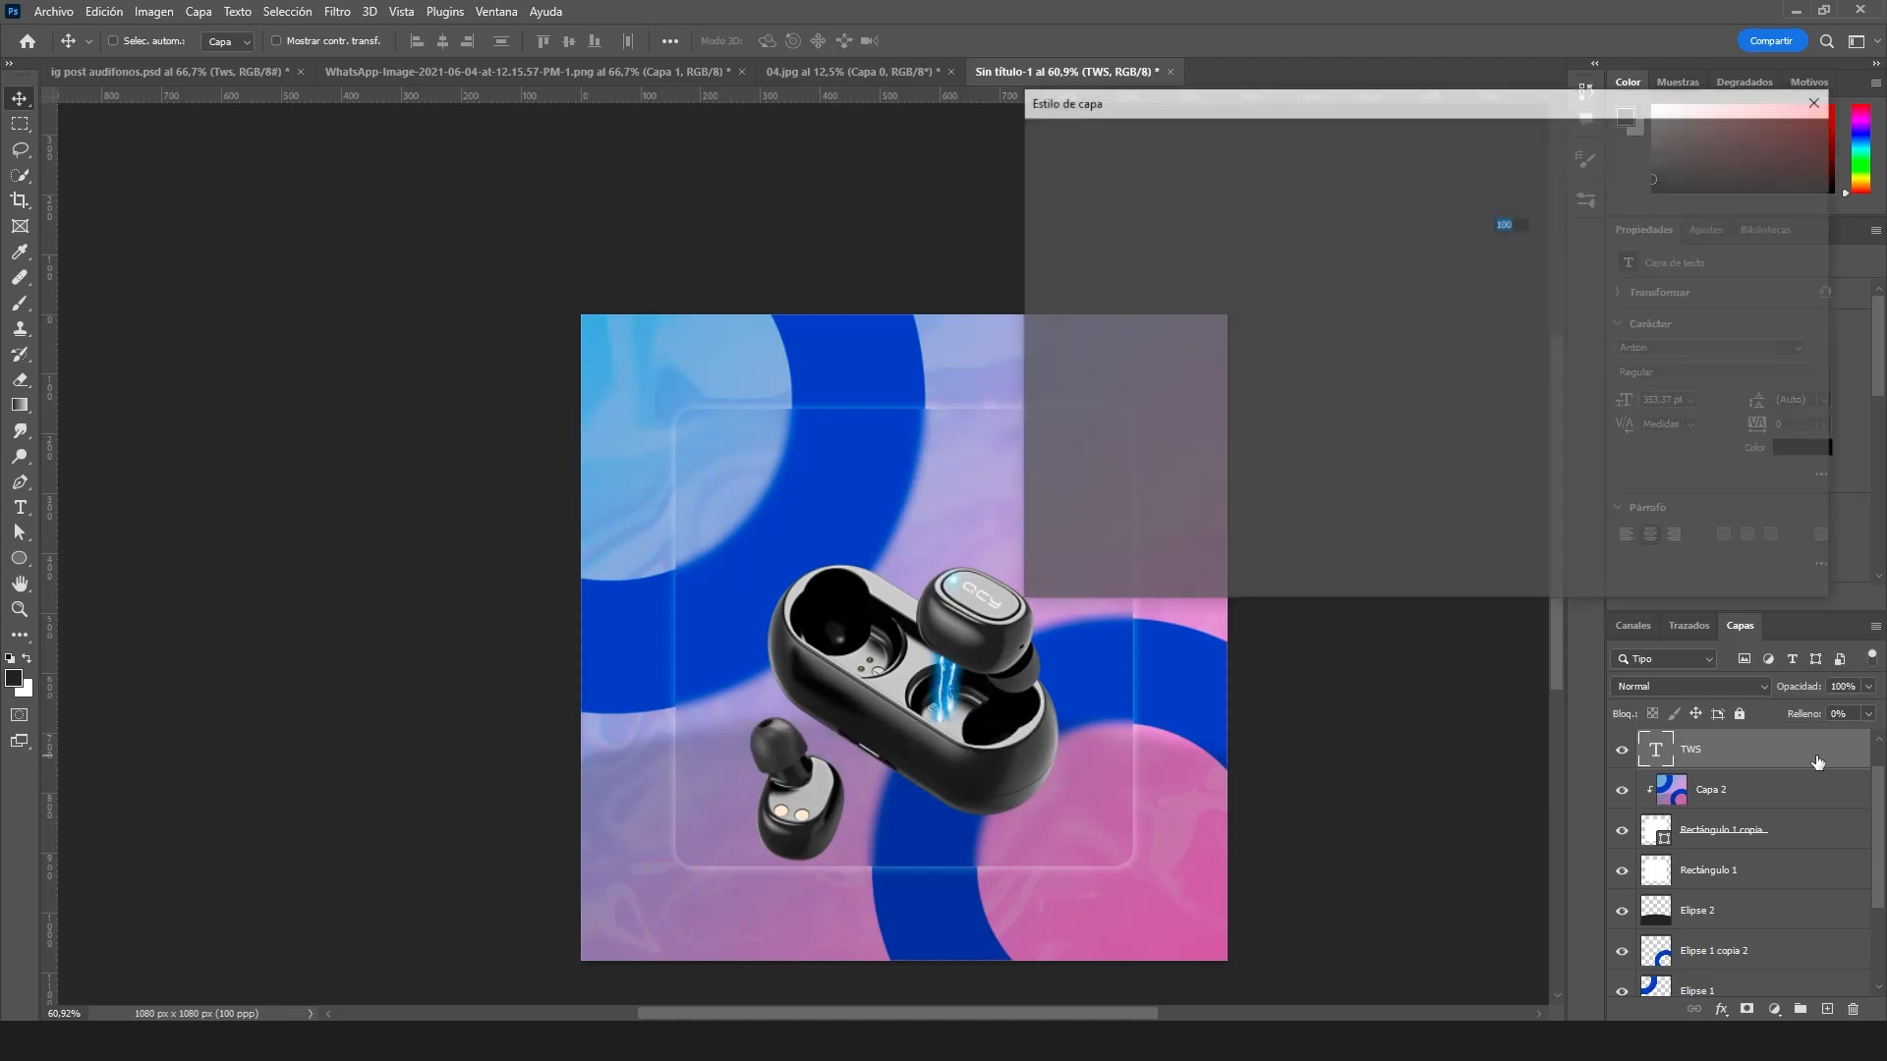
click(1065, 296)
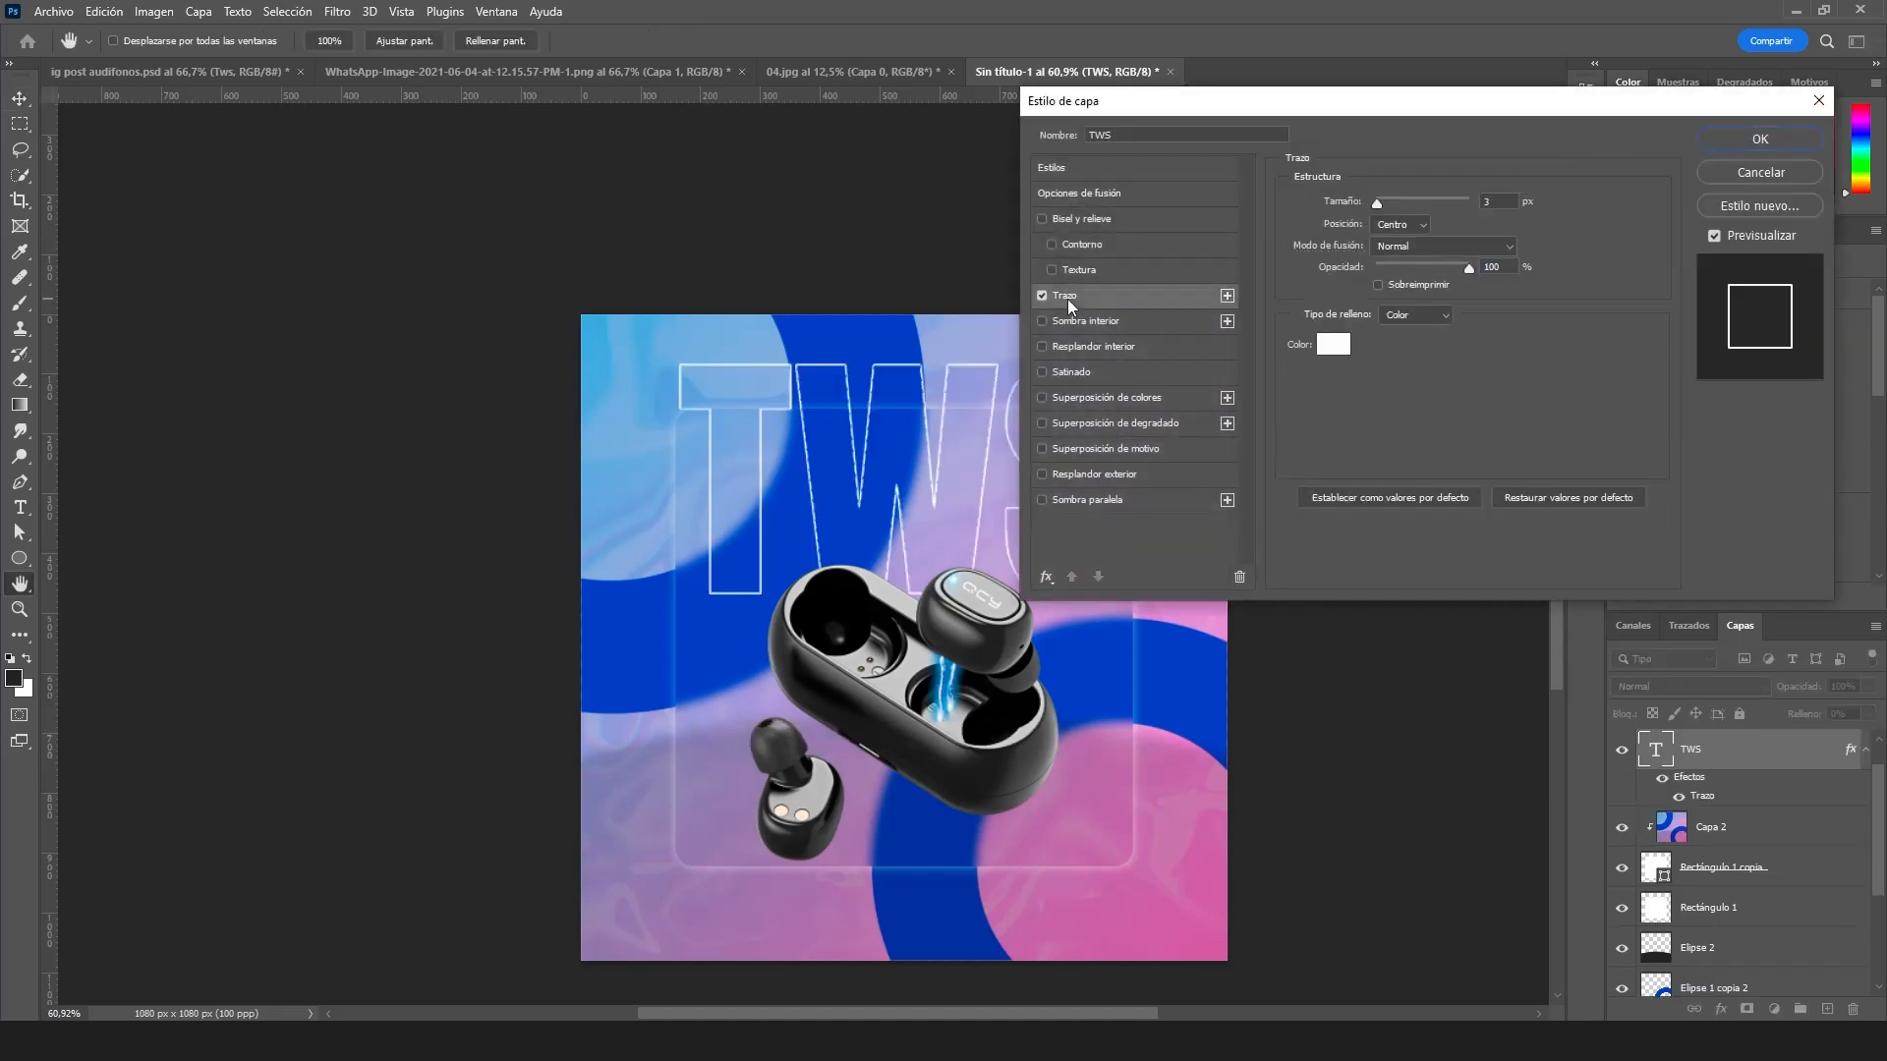
- Colour the TWS text's stroke blue #366cf6 and set its size to 2 px
click(1332, 344)
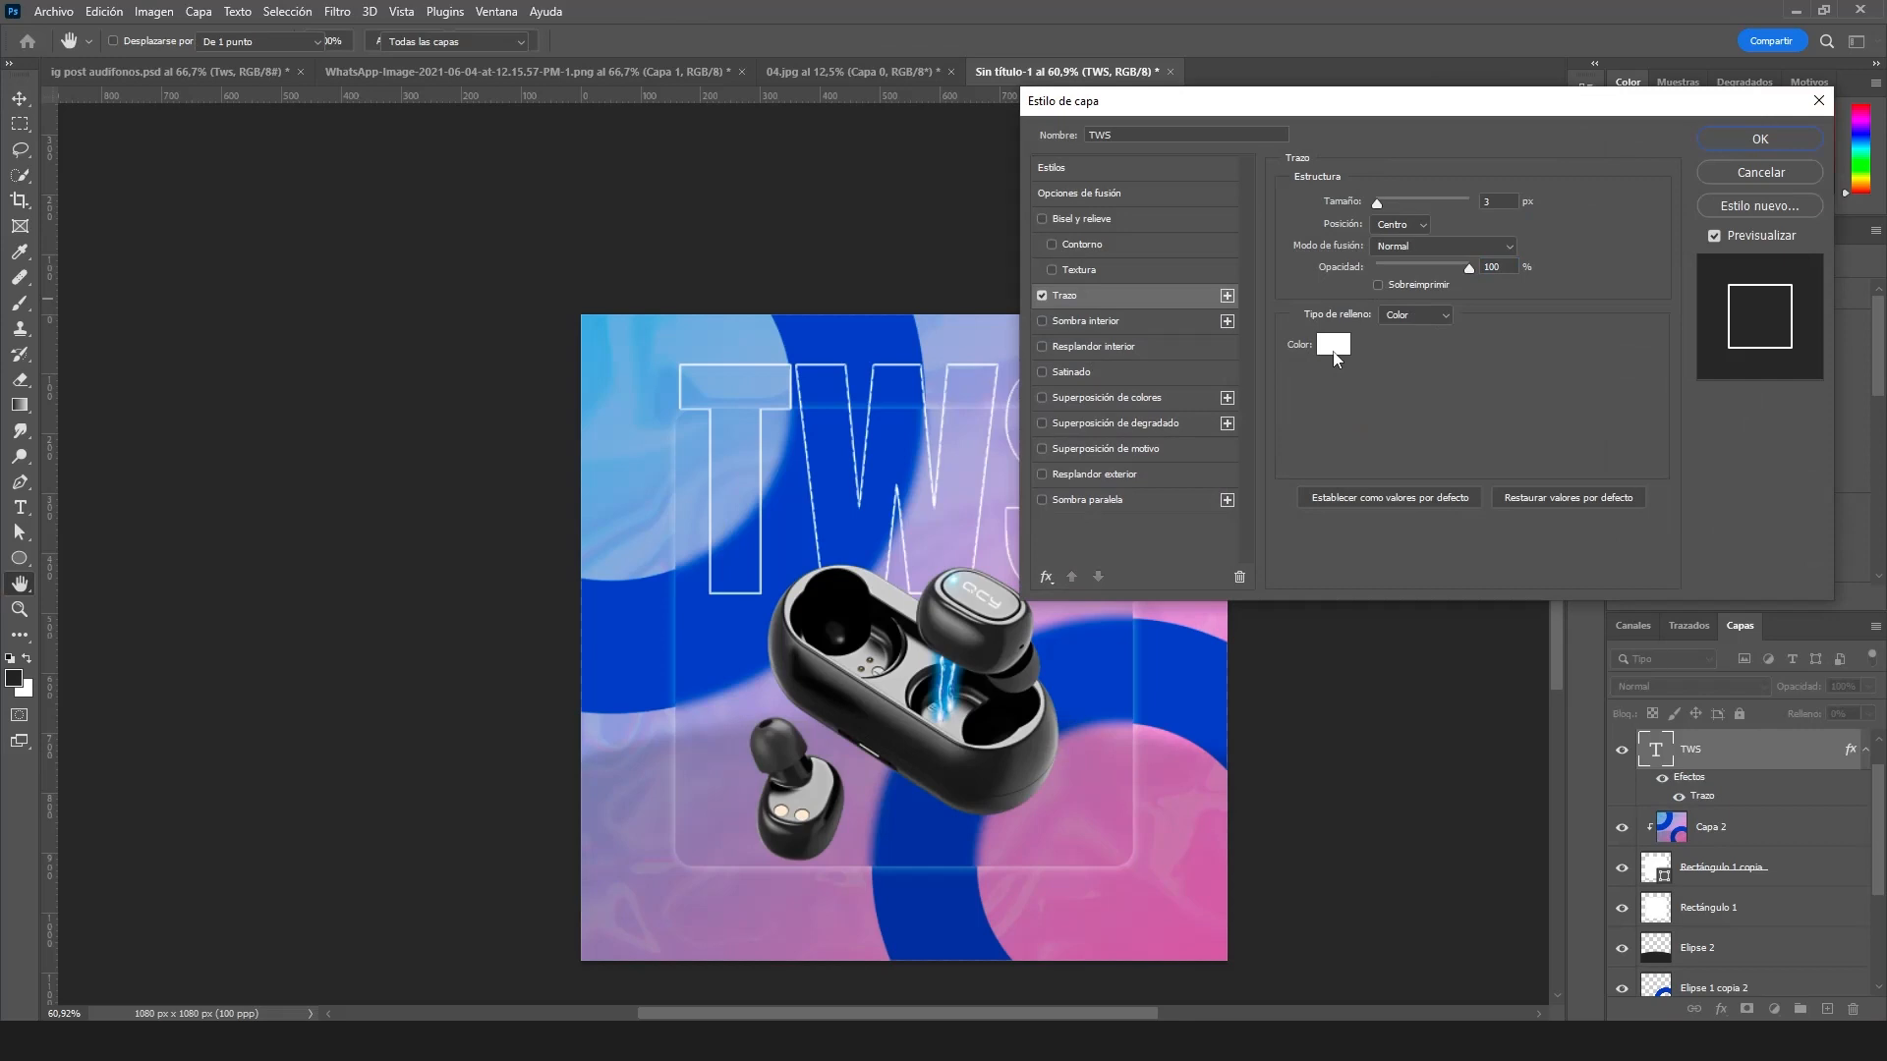
click(905, 343)
drag(1434, 380, 1417, 357)
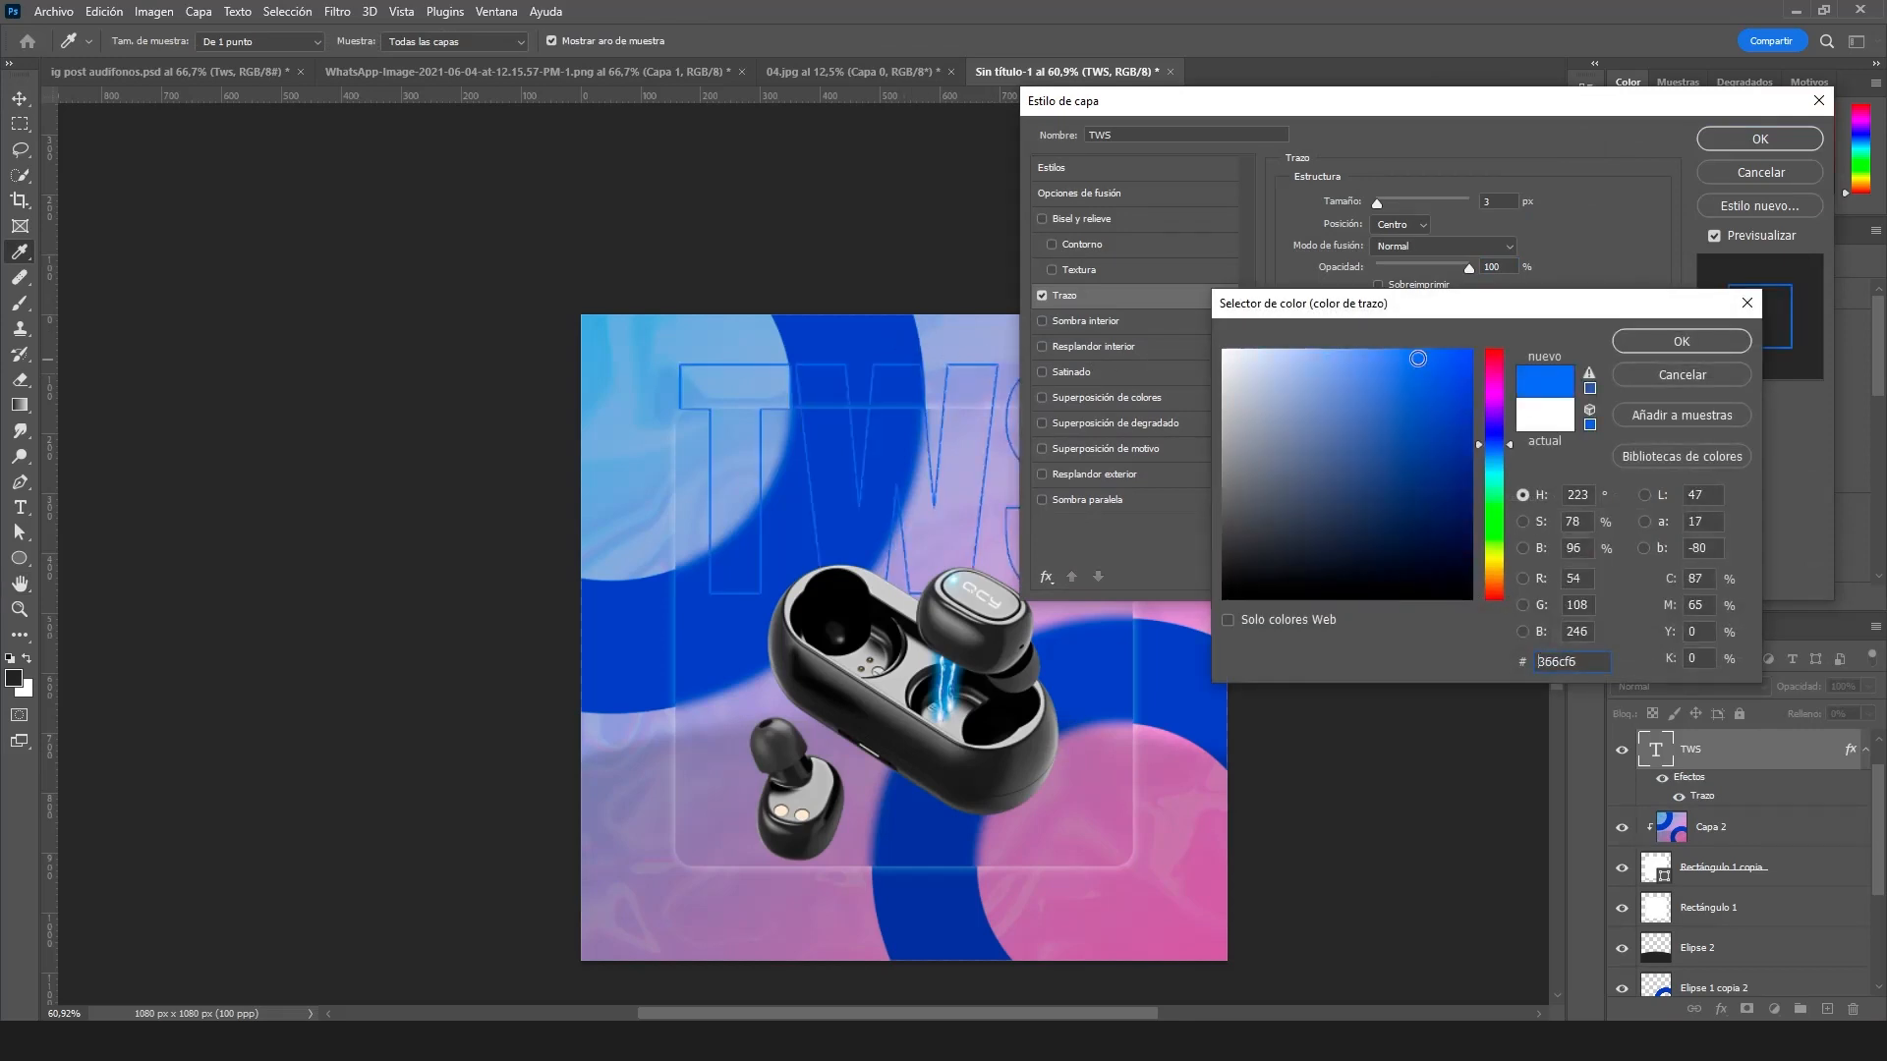
click(1668, 344)
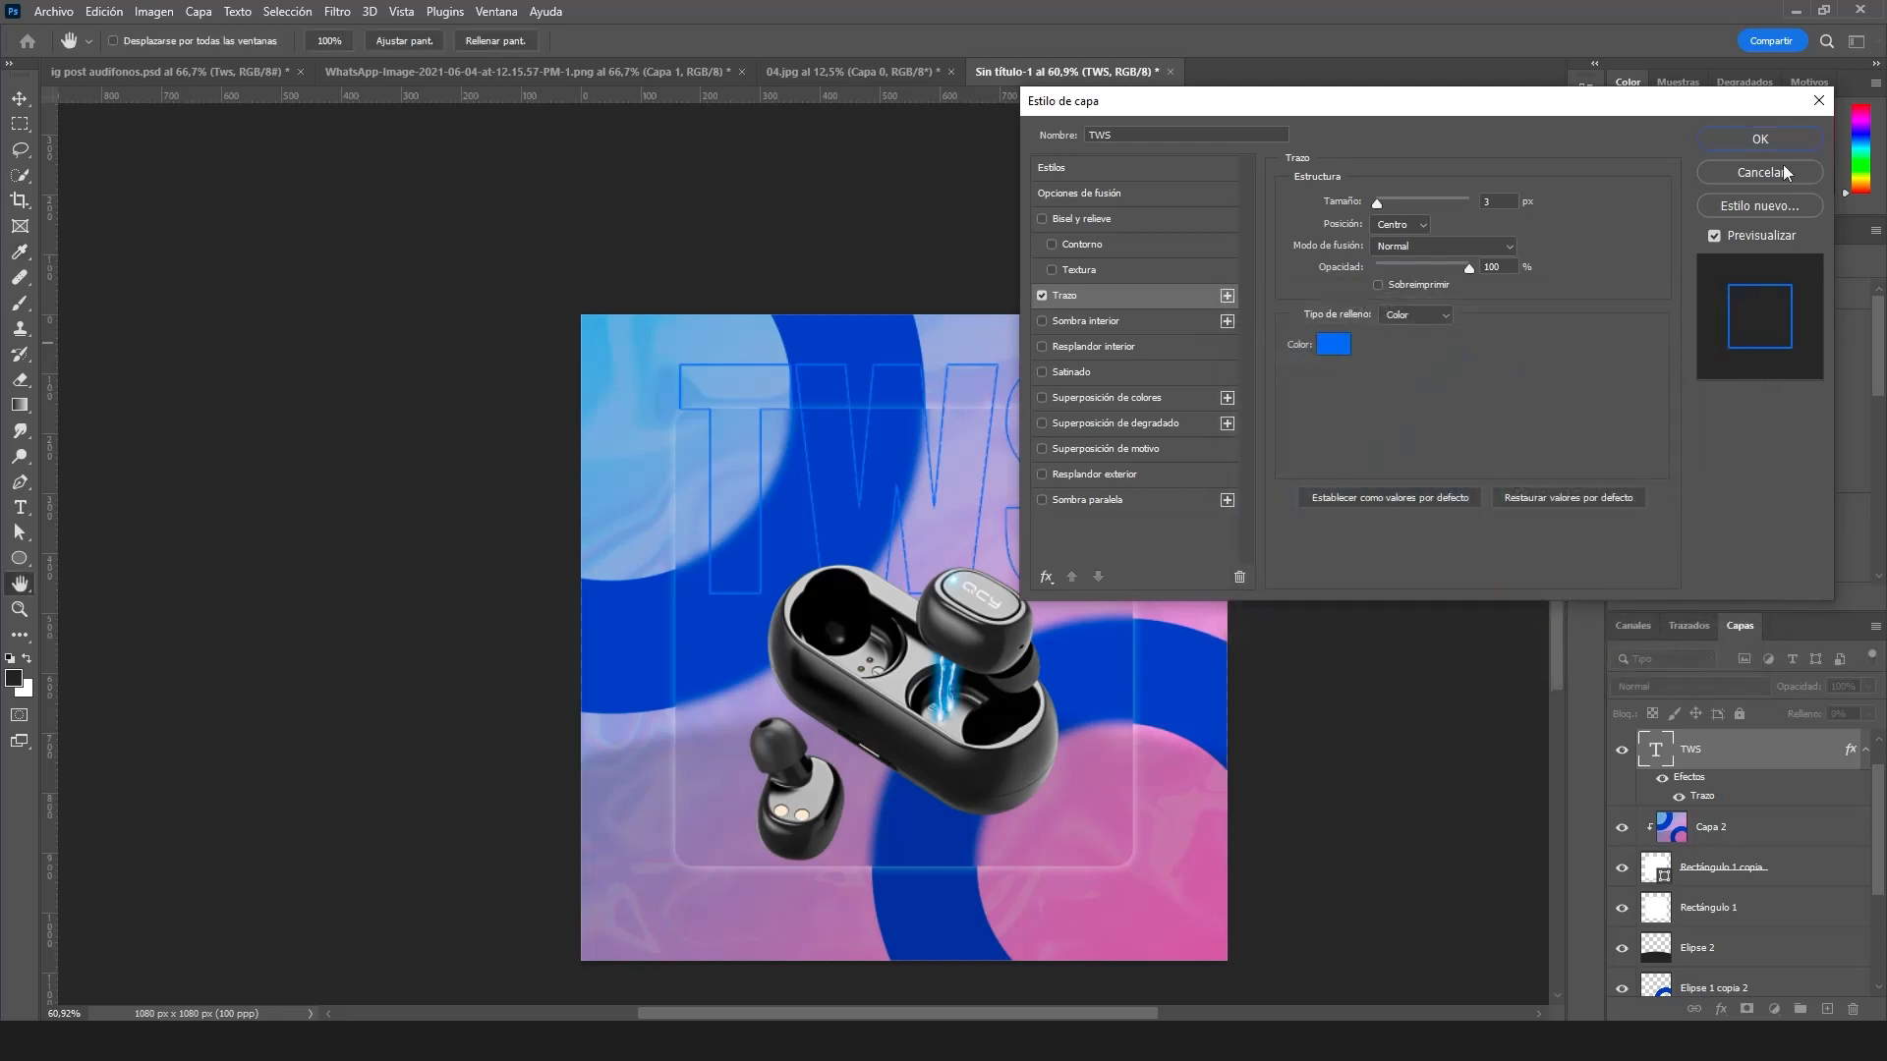
click(1505, 200)
key(Down)
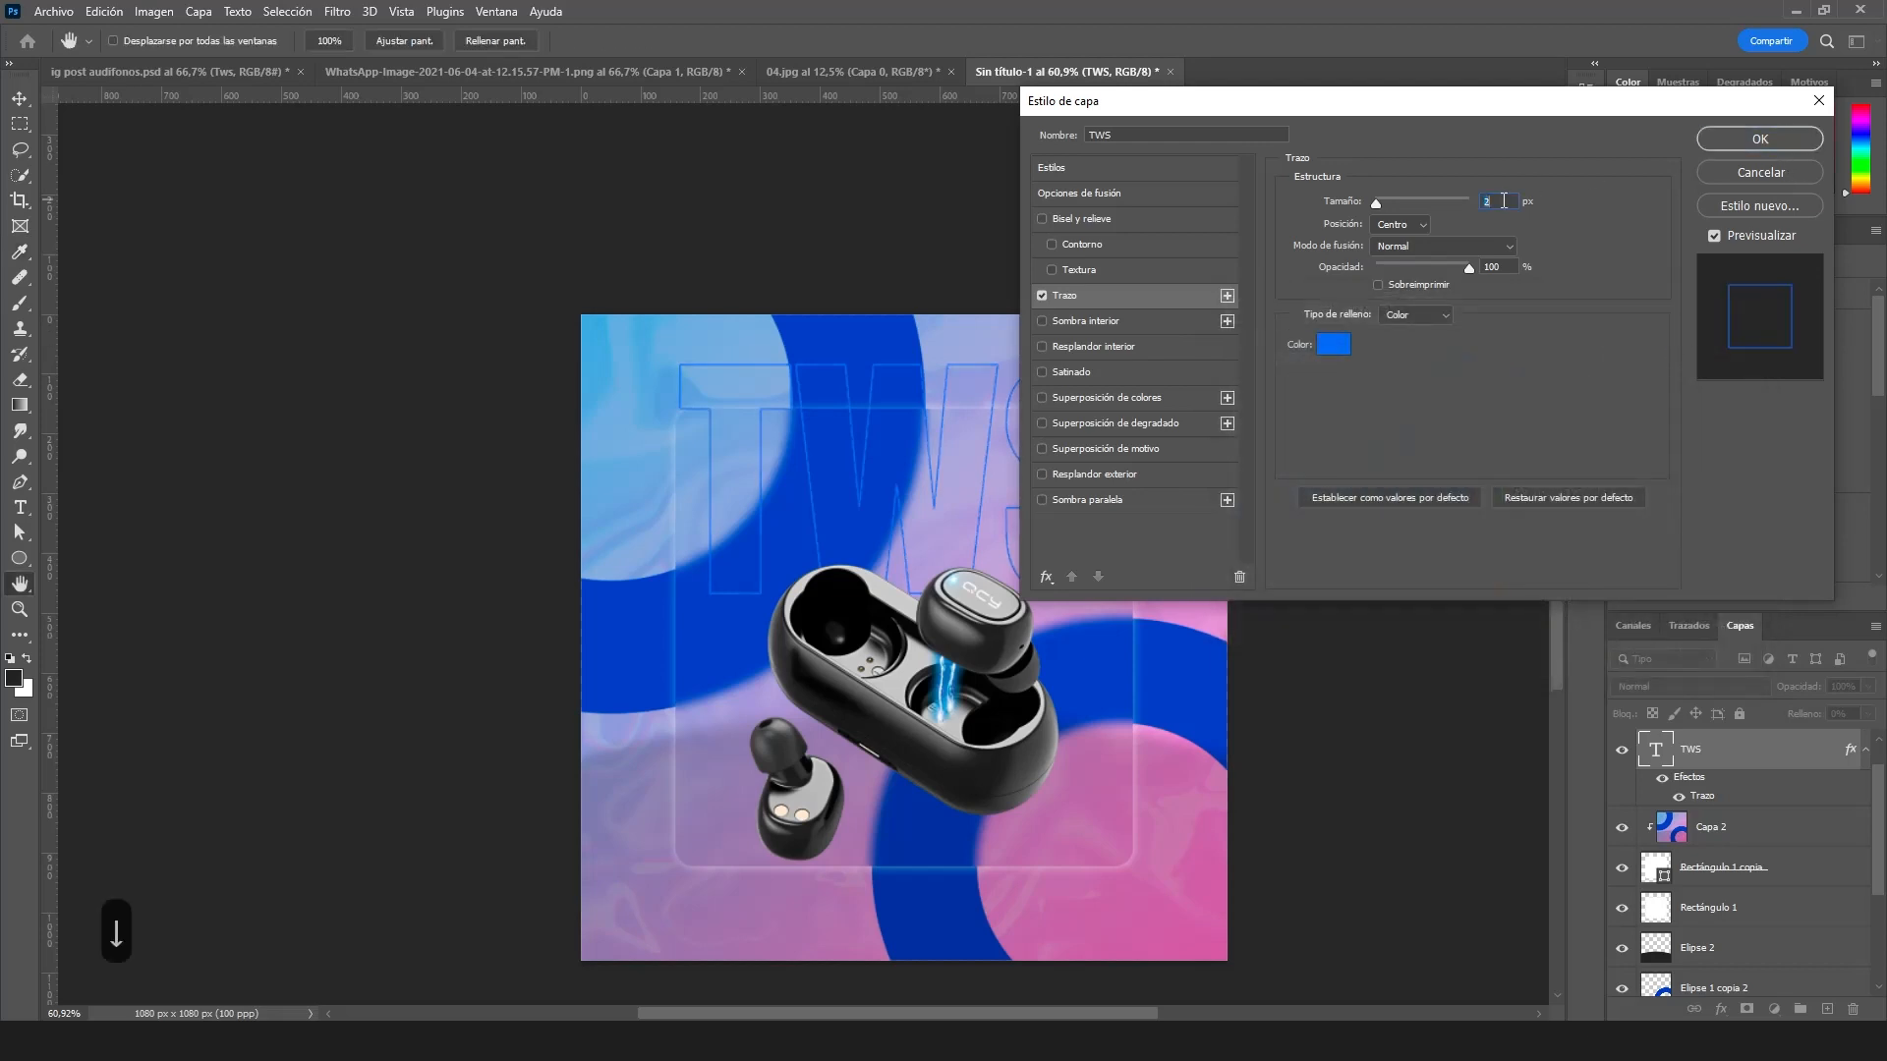
click(1750, 136)
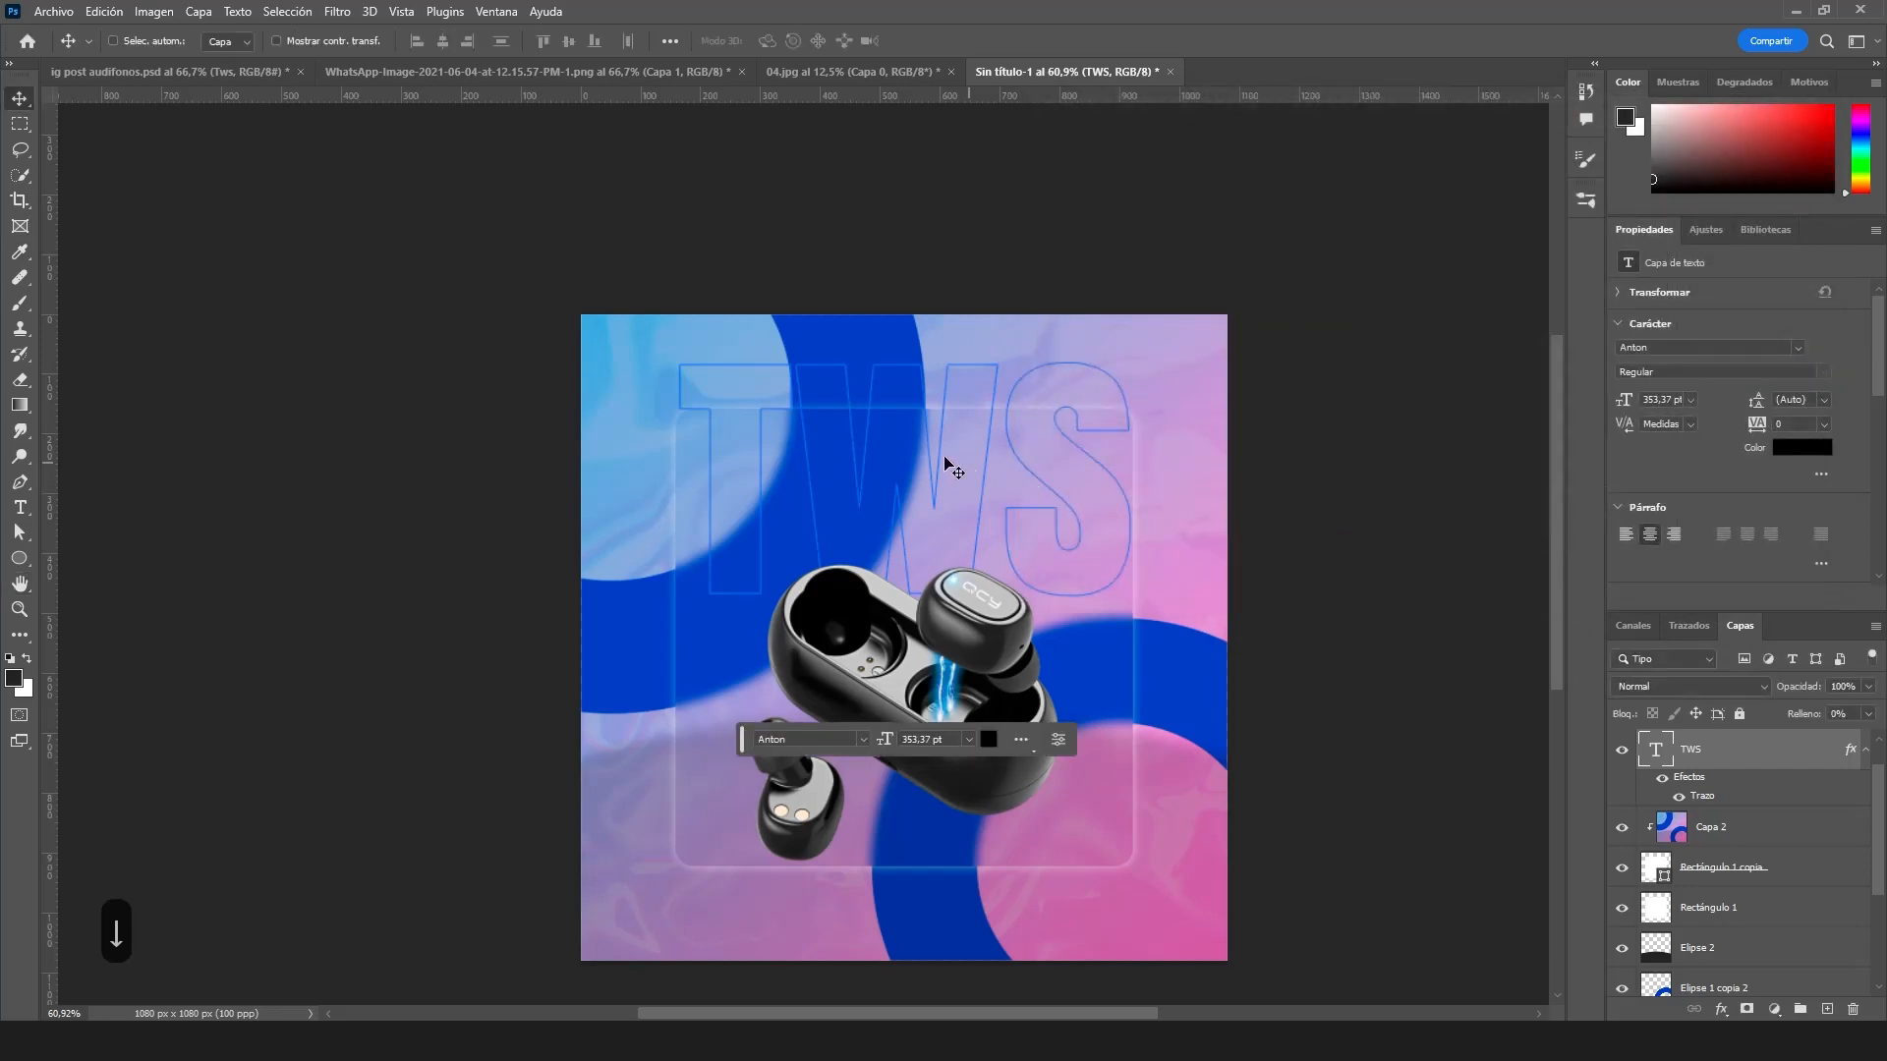
- Duplicate the outlined TWS text twice, stacking the copies directly below the original
drag(940, 451, 930, 674)
key(ctrl+z)
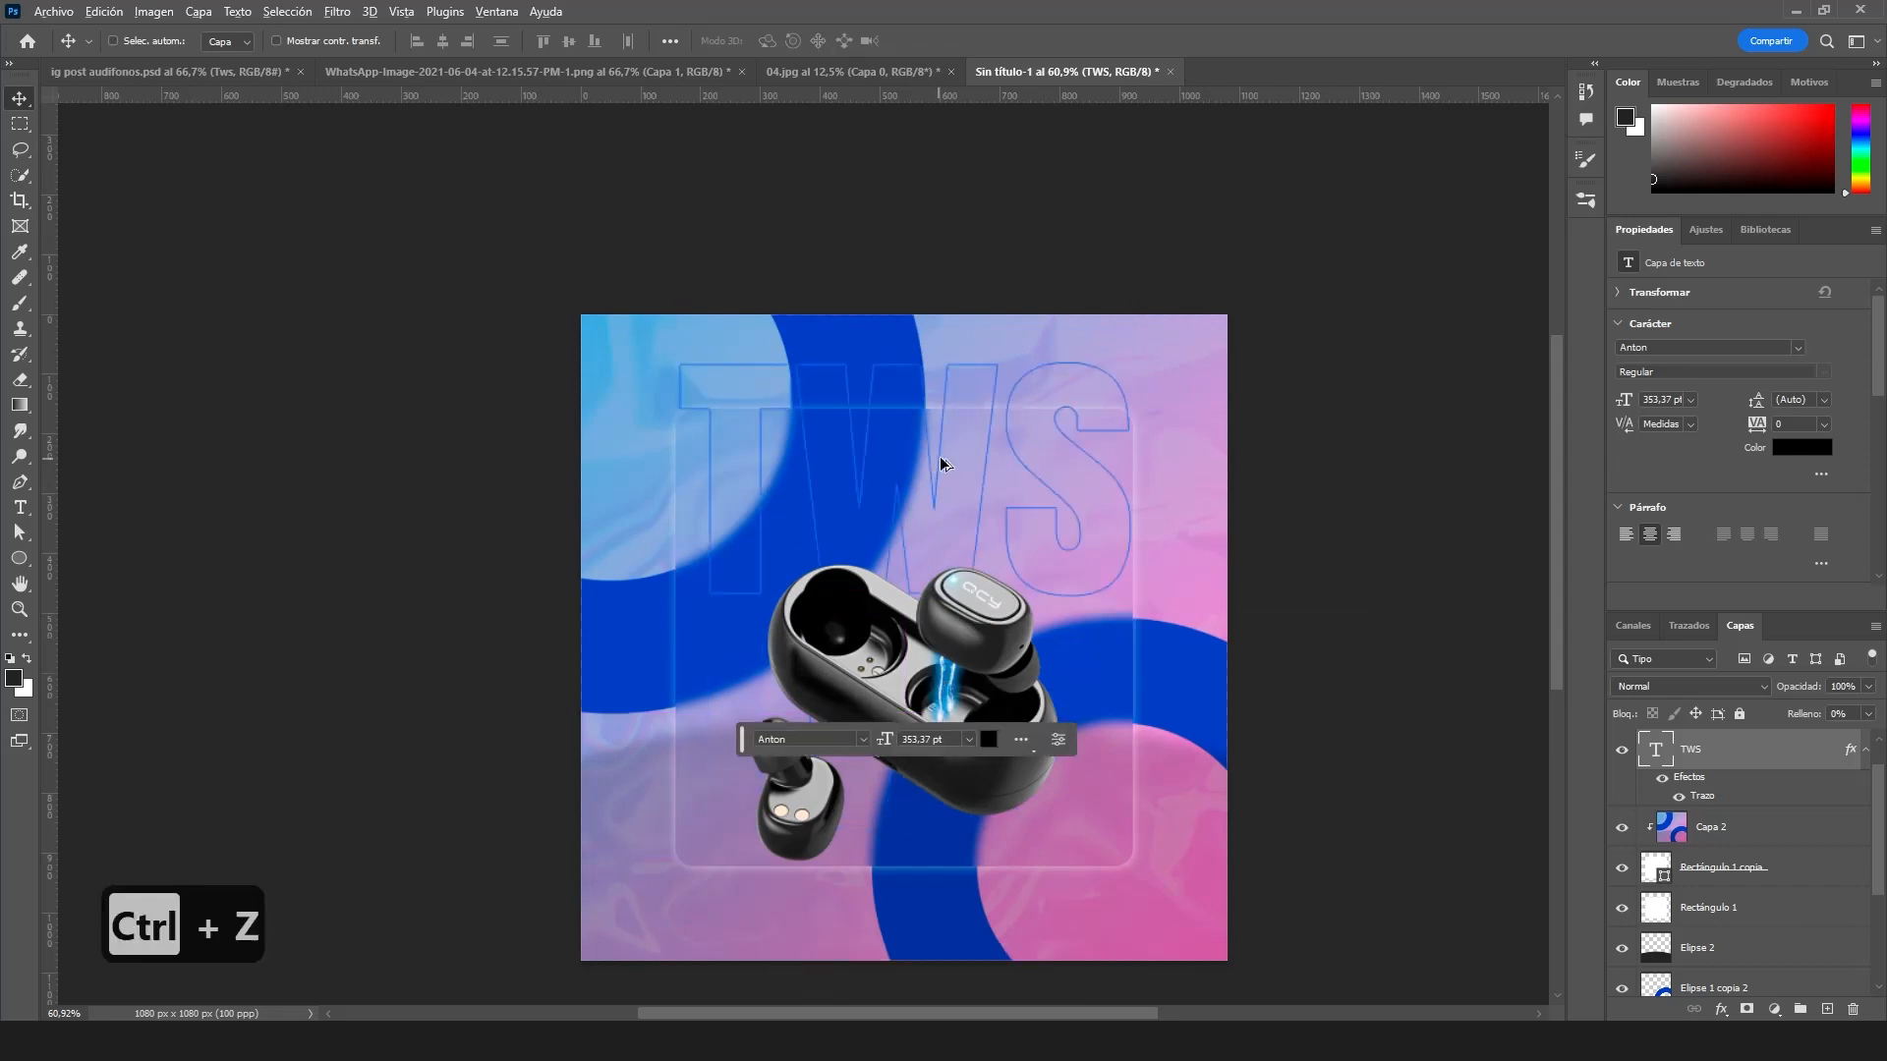
drag(941, 464, 934, 700)
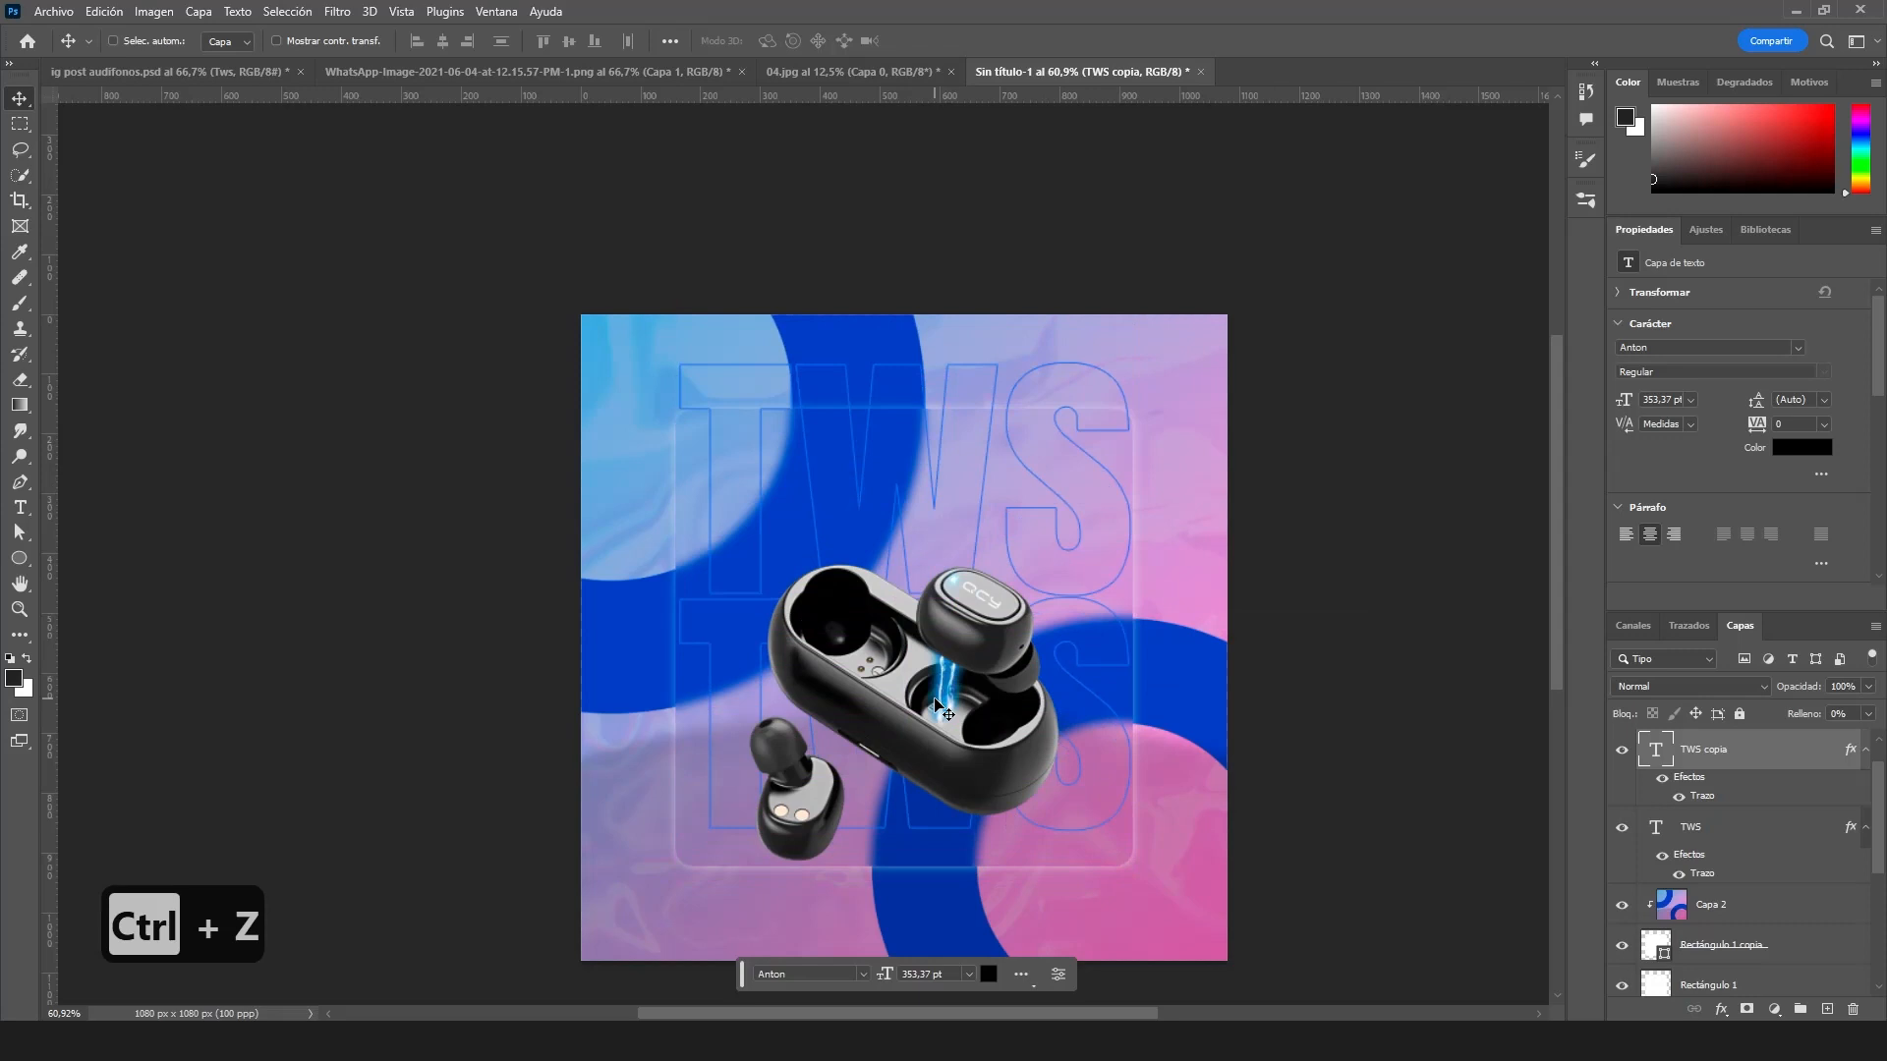
drag(1080, 655, 1070, 888)
scroll(1185, 643, down, 2)
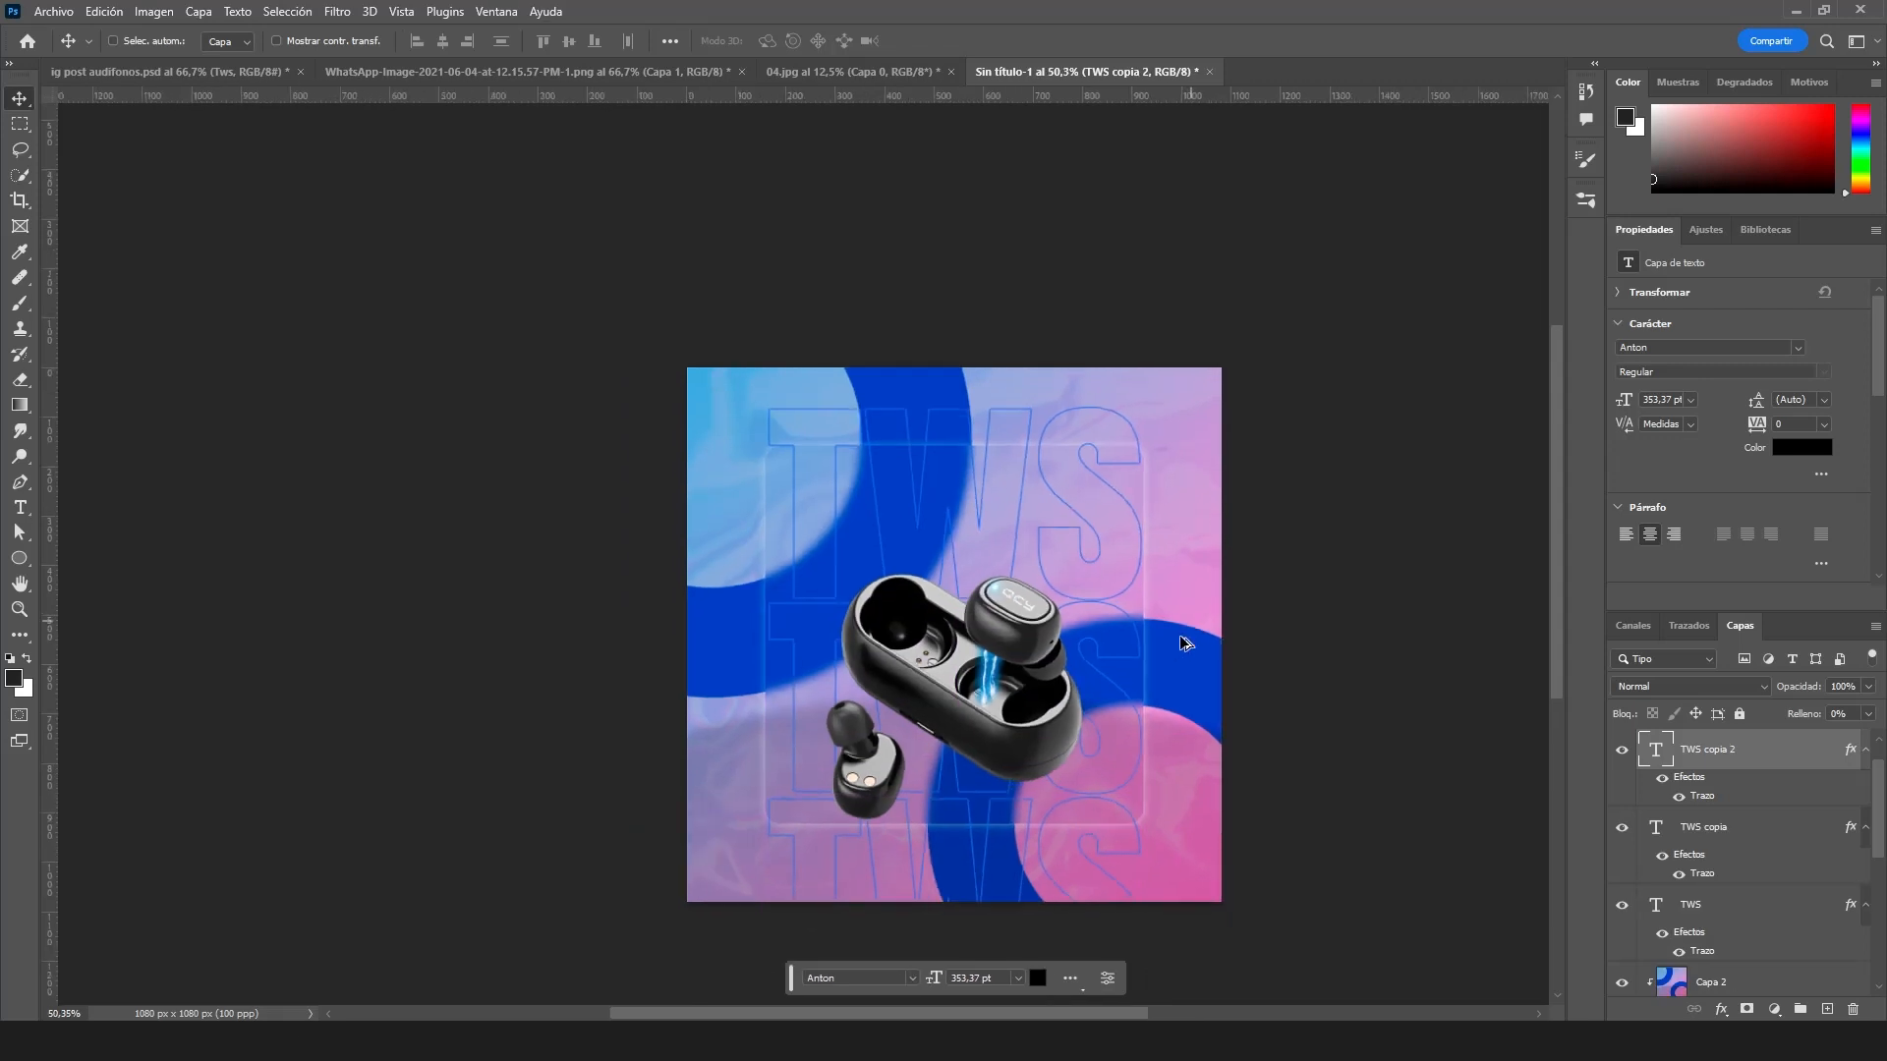
scroll(993, 878, up, 5)
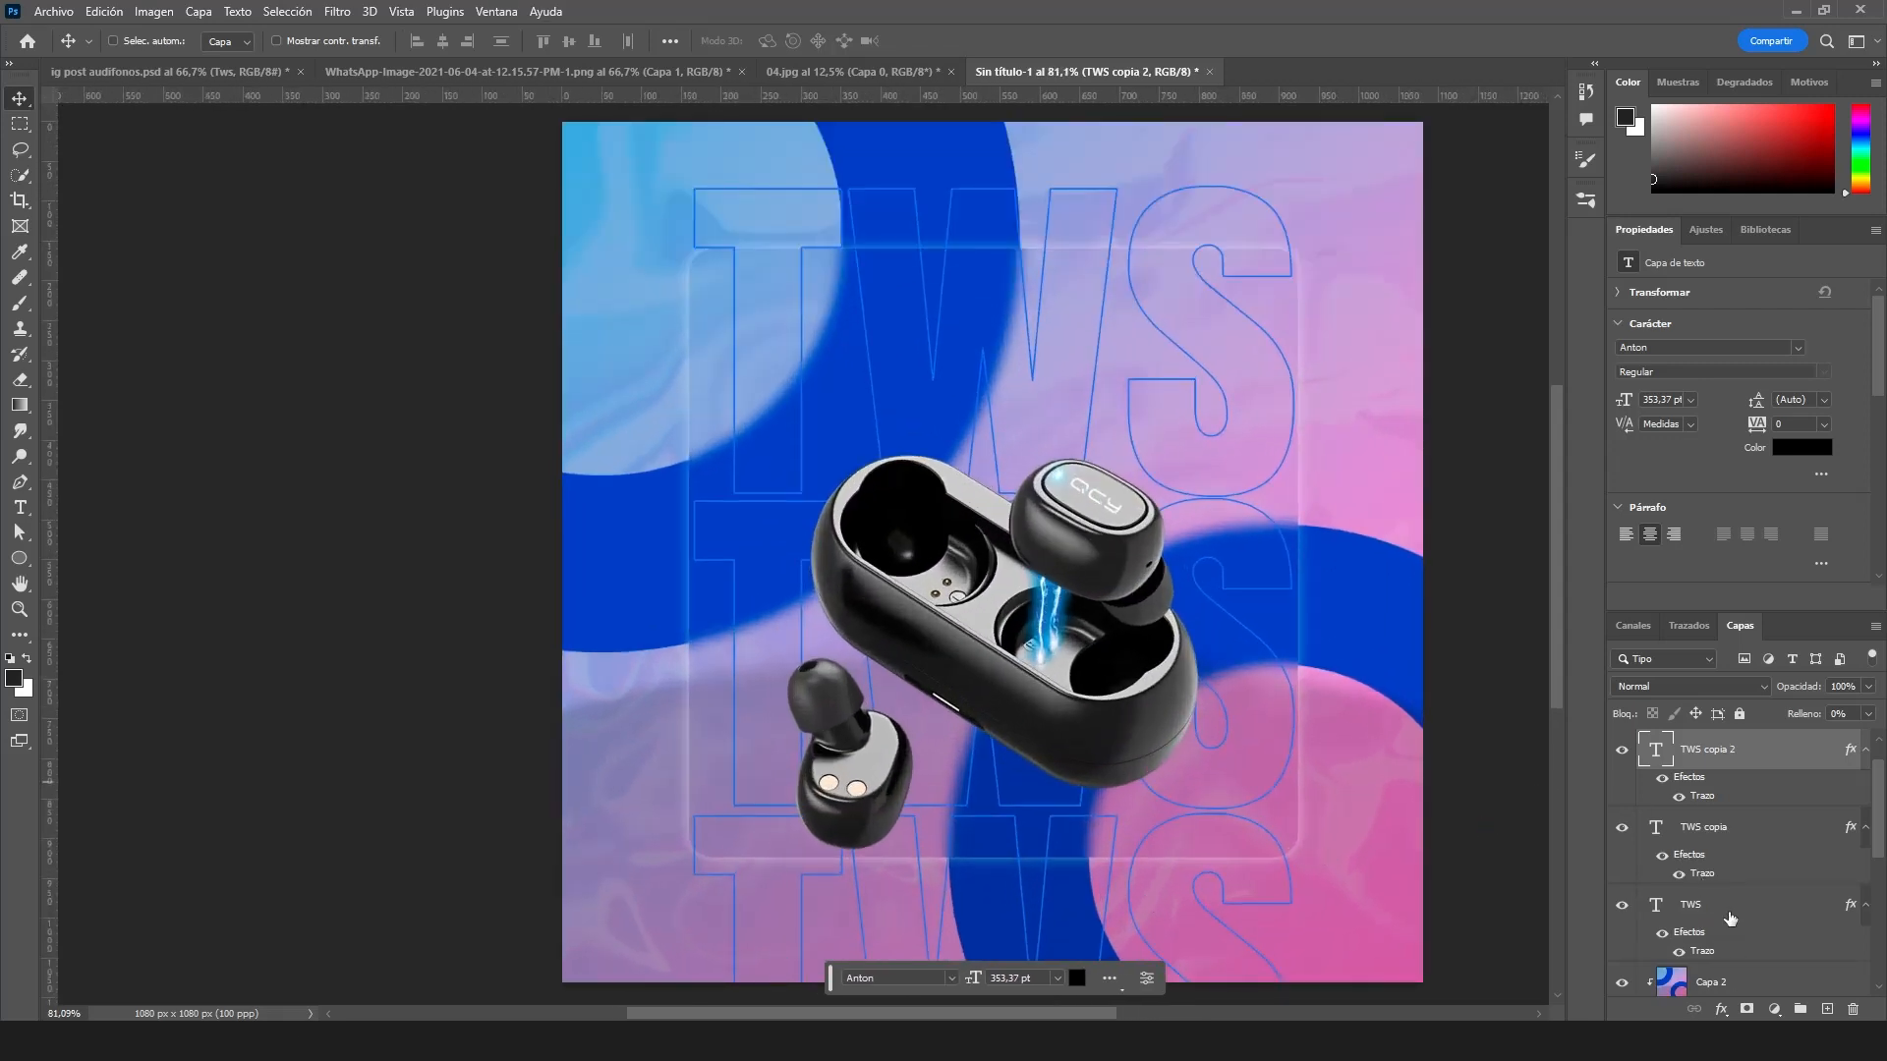
- Group the three outlined TWS text layers and move the group up to about Y -23 px
shift+click(1727, 912)
key(ctrl+g)
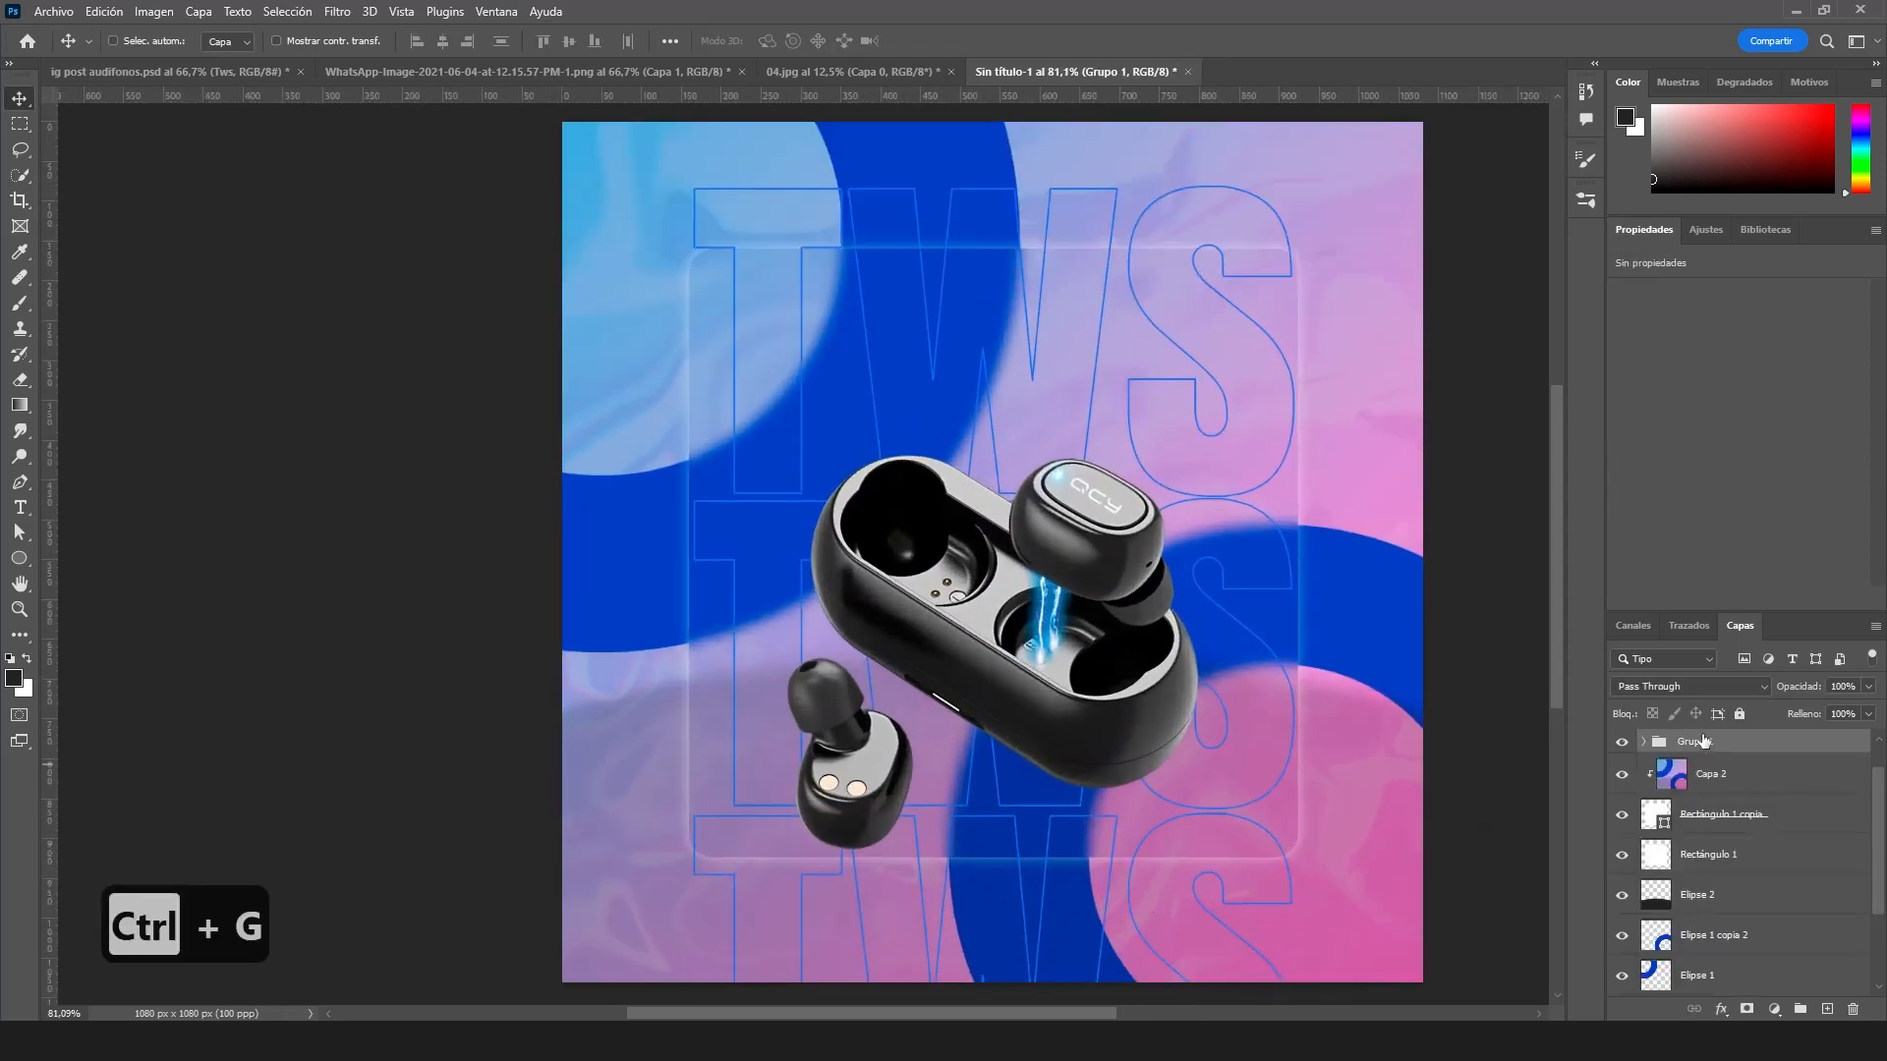
scroll(1252, 673, down, 2)
drag(1254, 676, 1243, 604)
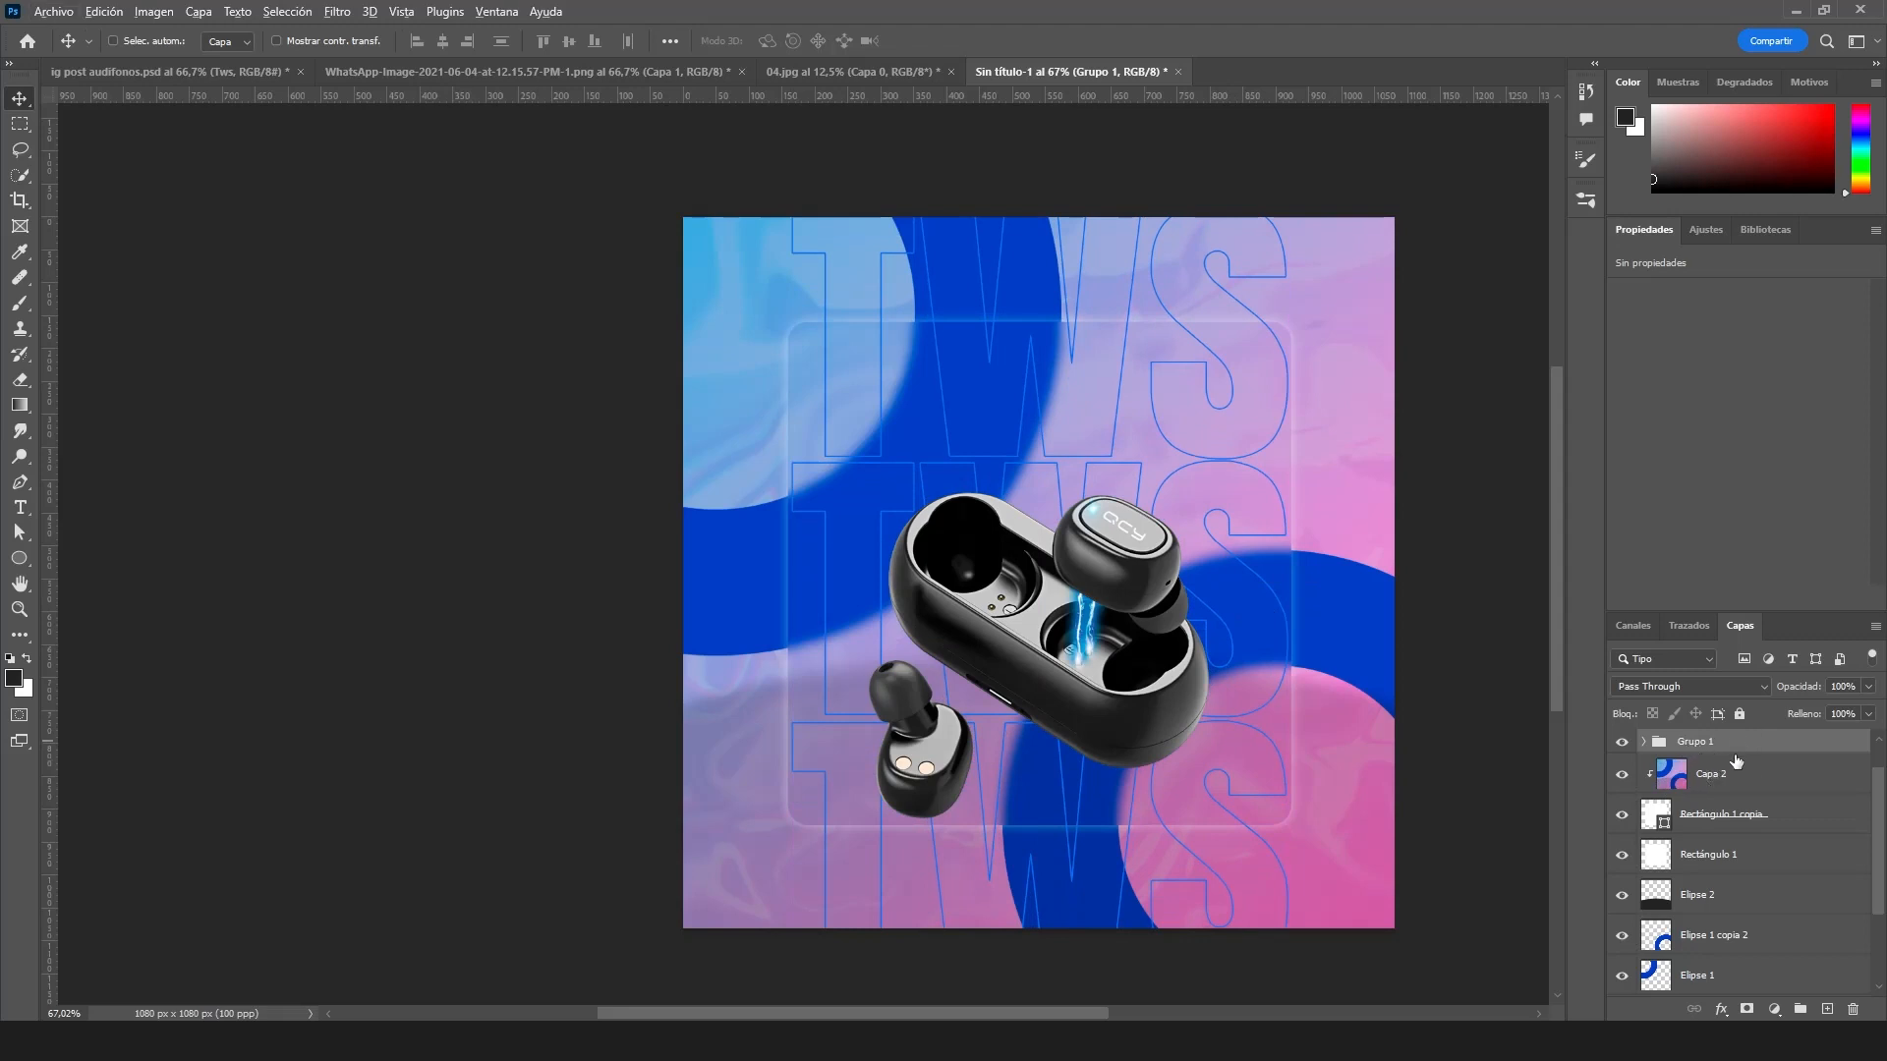
- Convert Grupo 1 to a smart object and clip it to the frosted square Rectángulo 1 copia
right_click(1676, 743)
click(1495, 482)
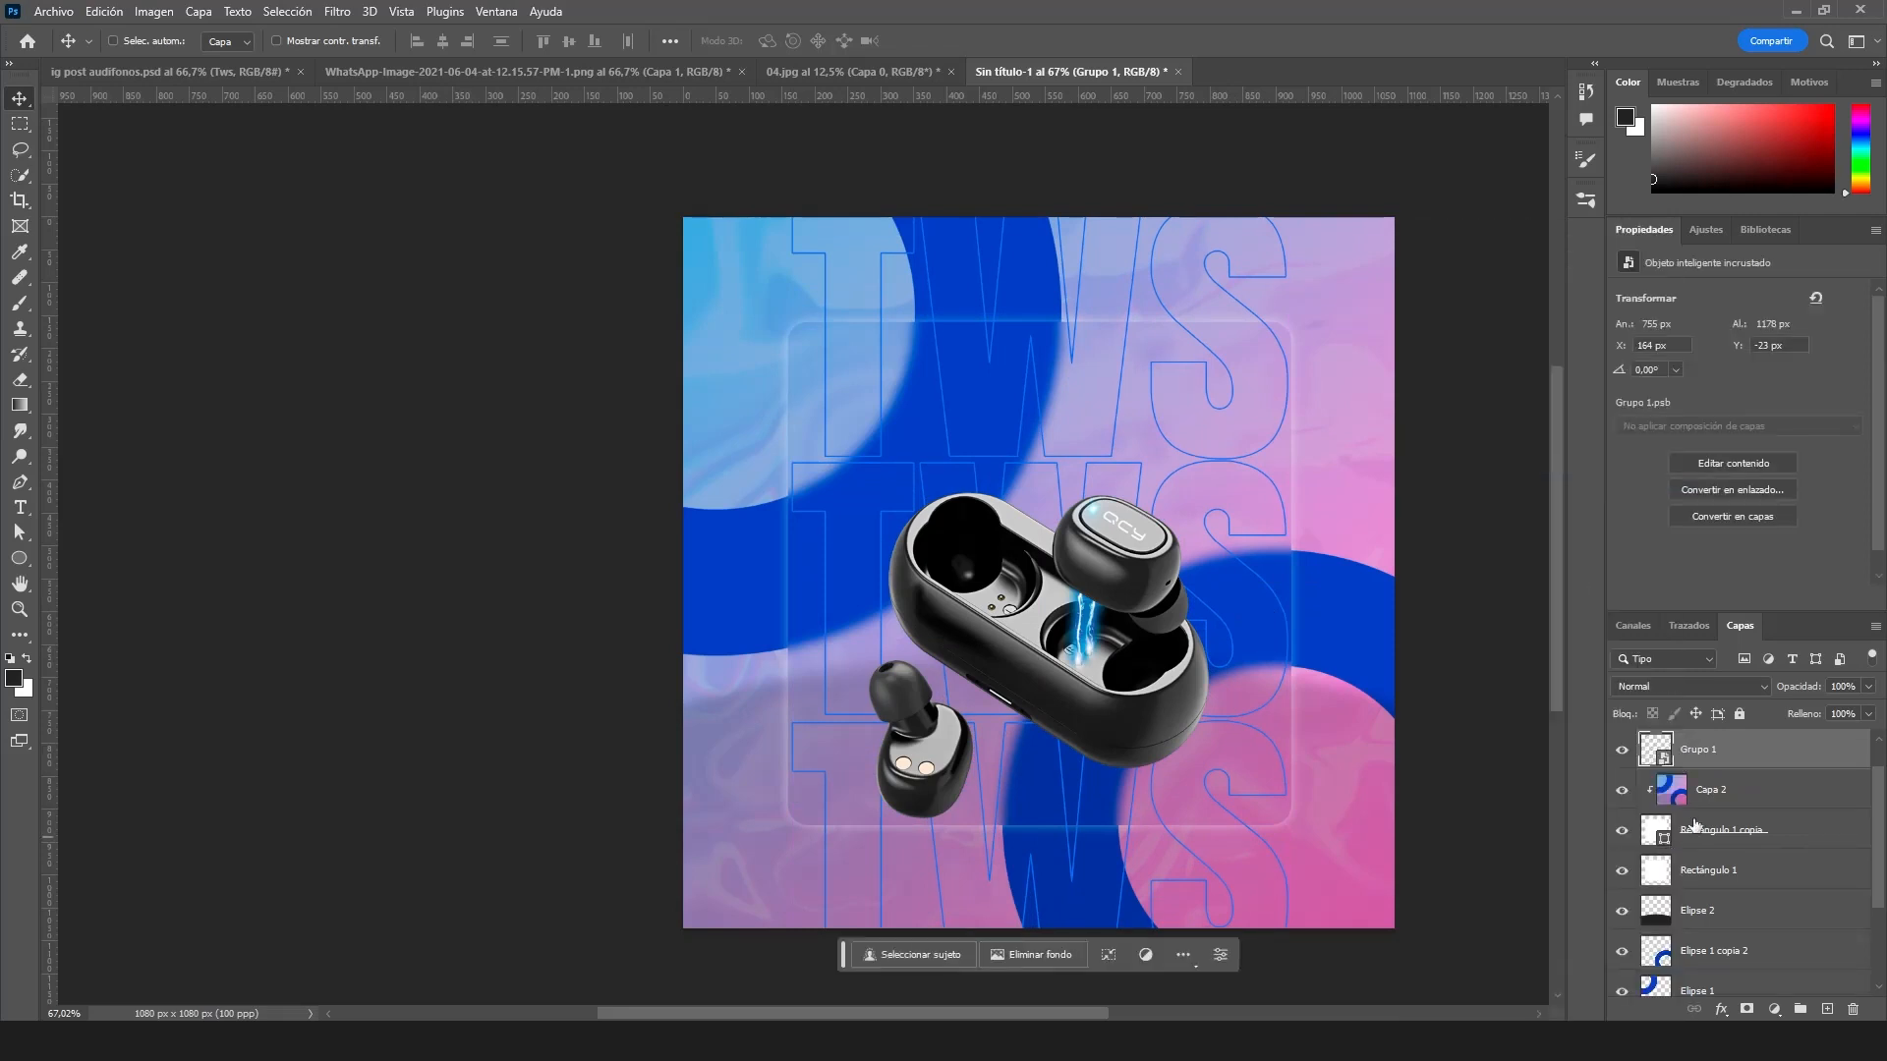
alt+click(1708, 760)
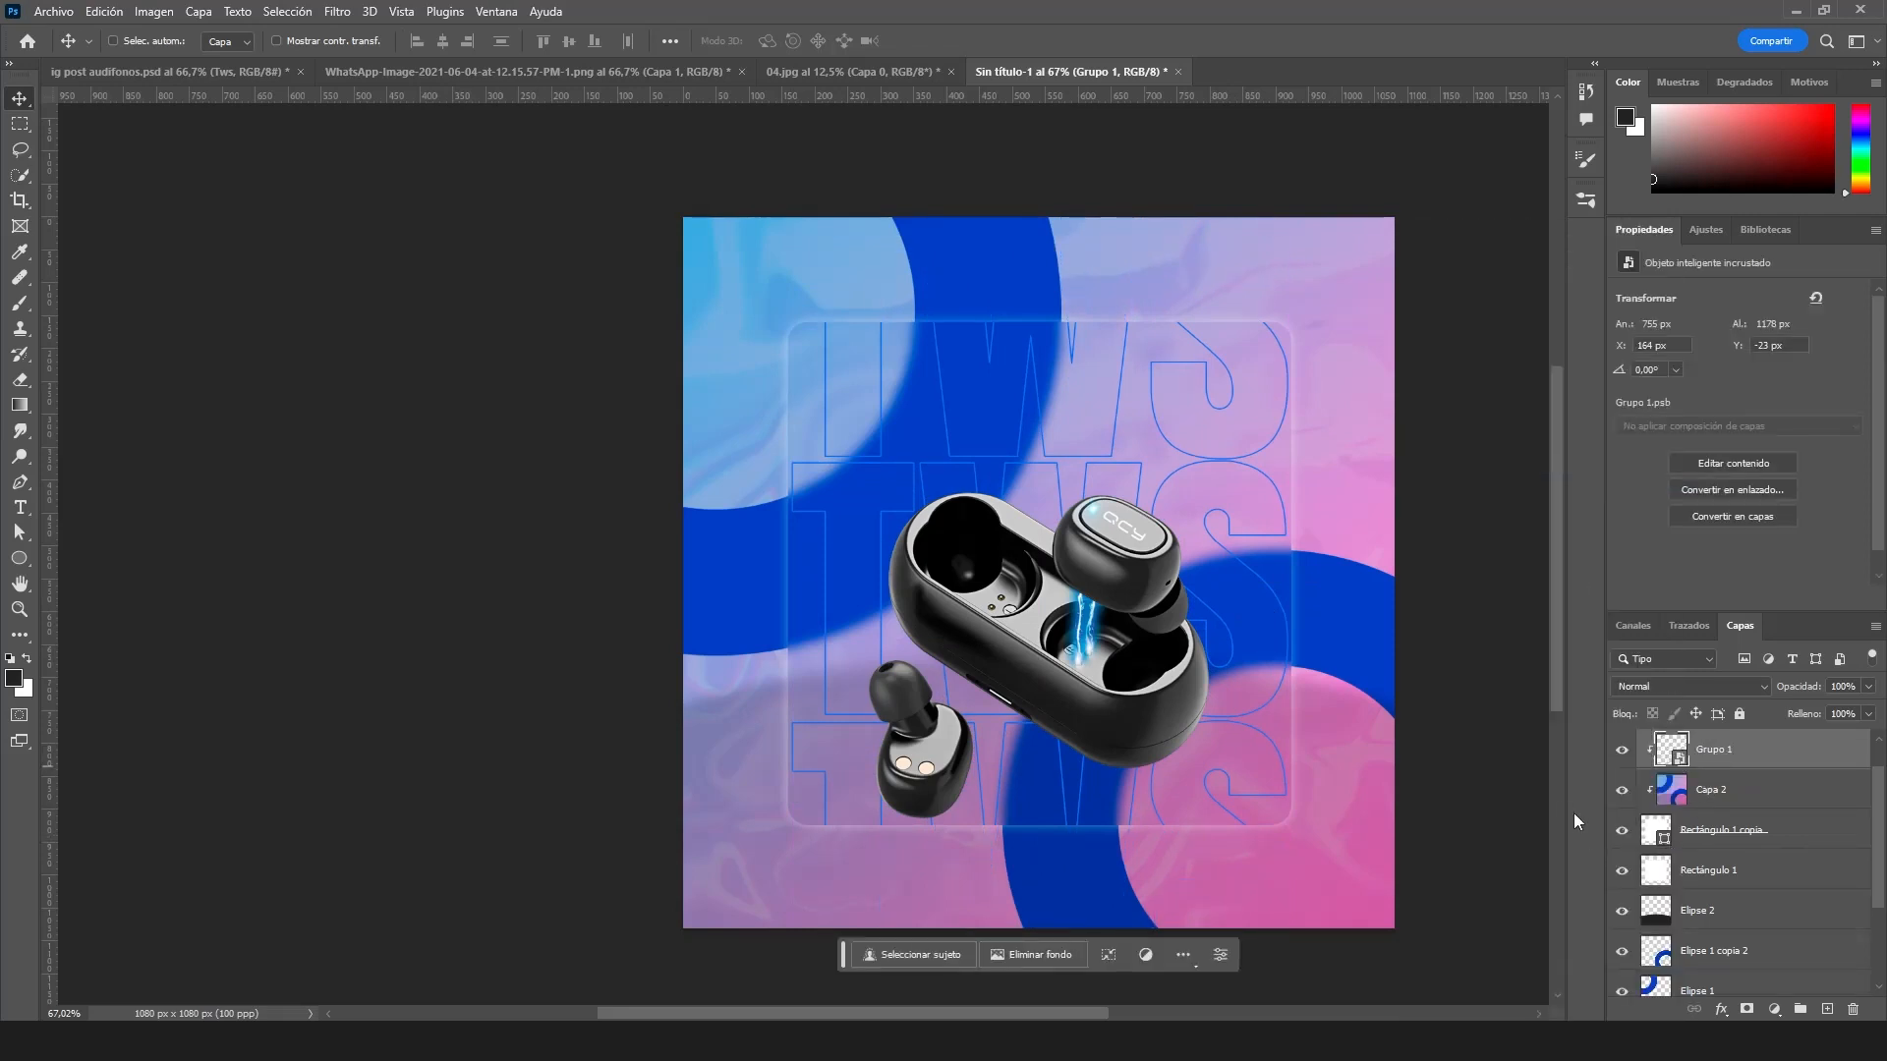
- Group all layers from Relleno degradado 1 up to Grupo 1, leaving only the earbuds layer Capa 3 outside
key(ctrl+v)
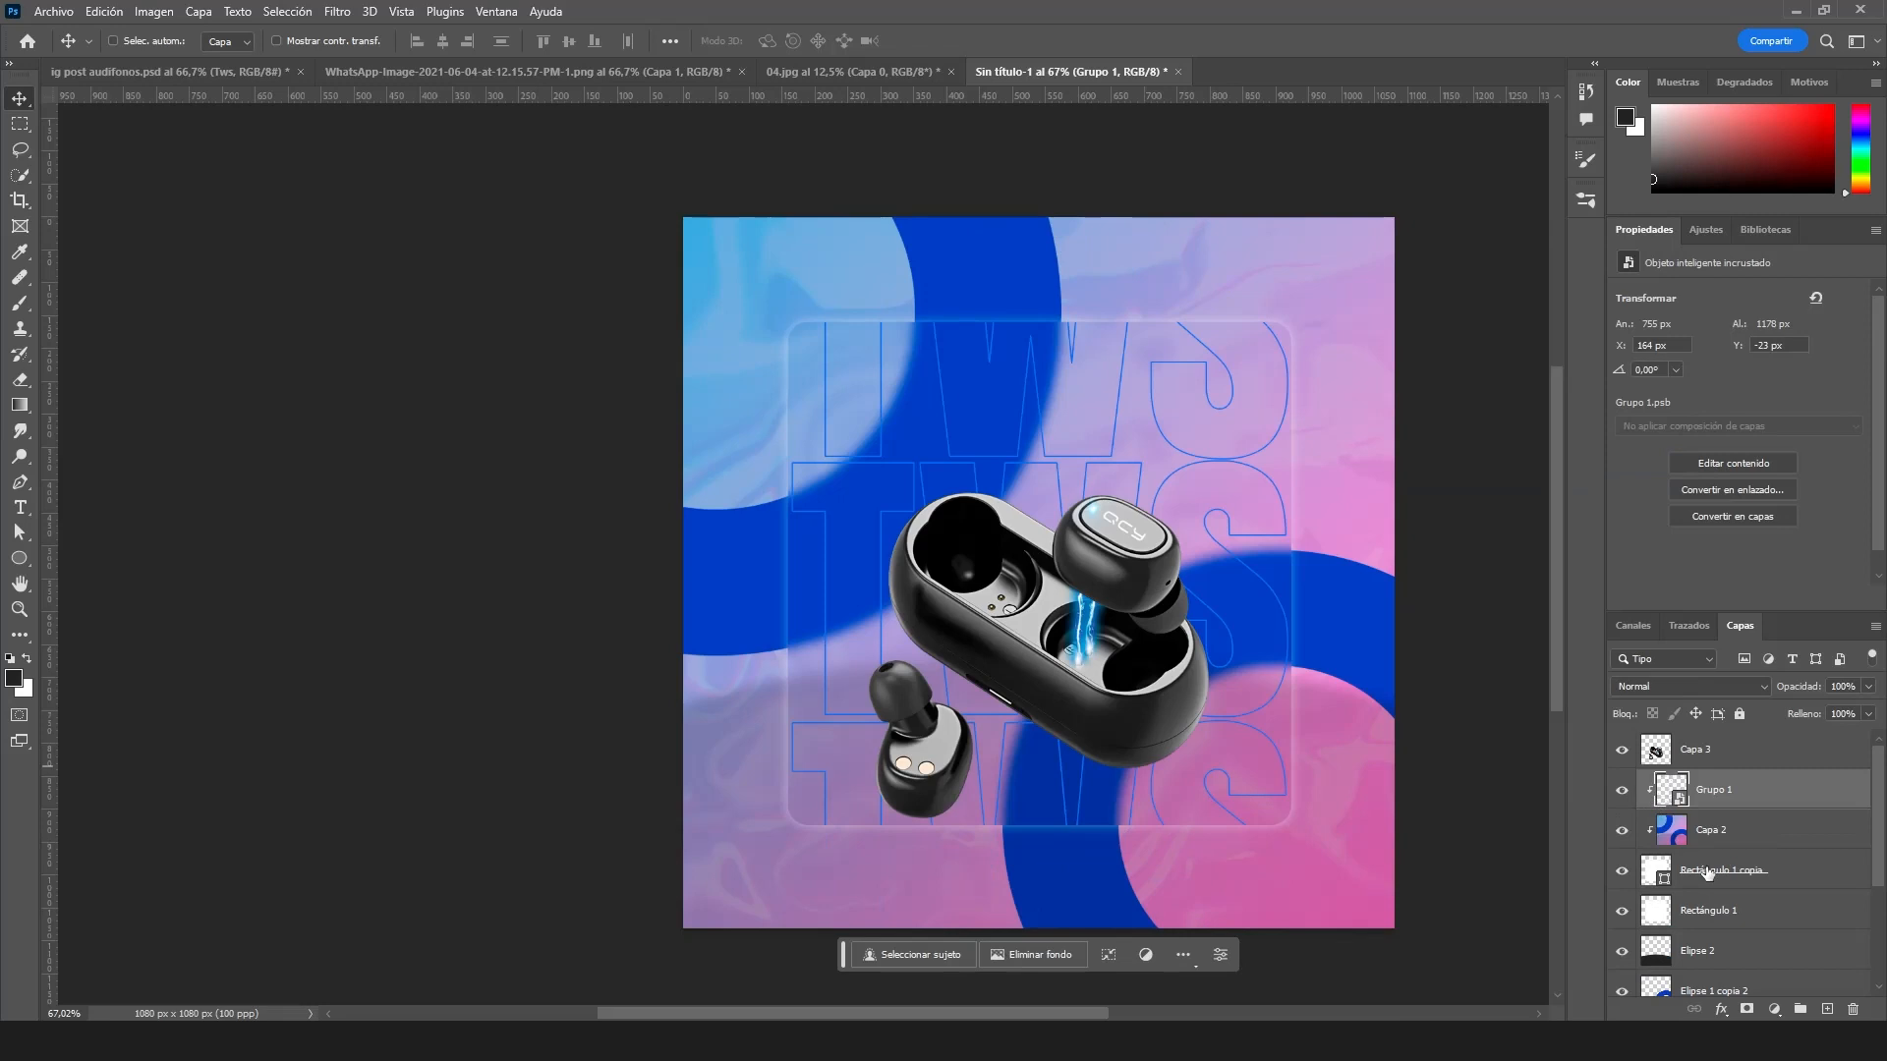
scroll(1707, 872, down, 3)
drag(1782, 979, 1848, 1008)
click(1740, 935)
scroll(1740, 956, up, 5)
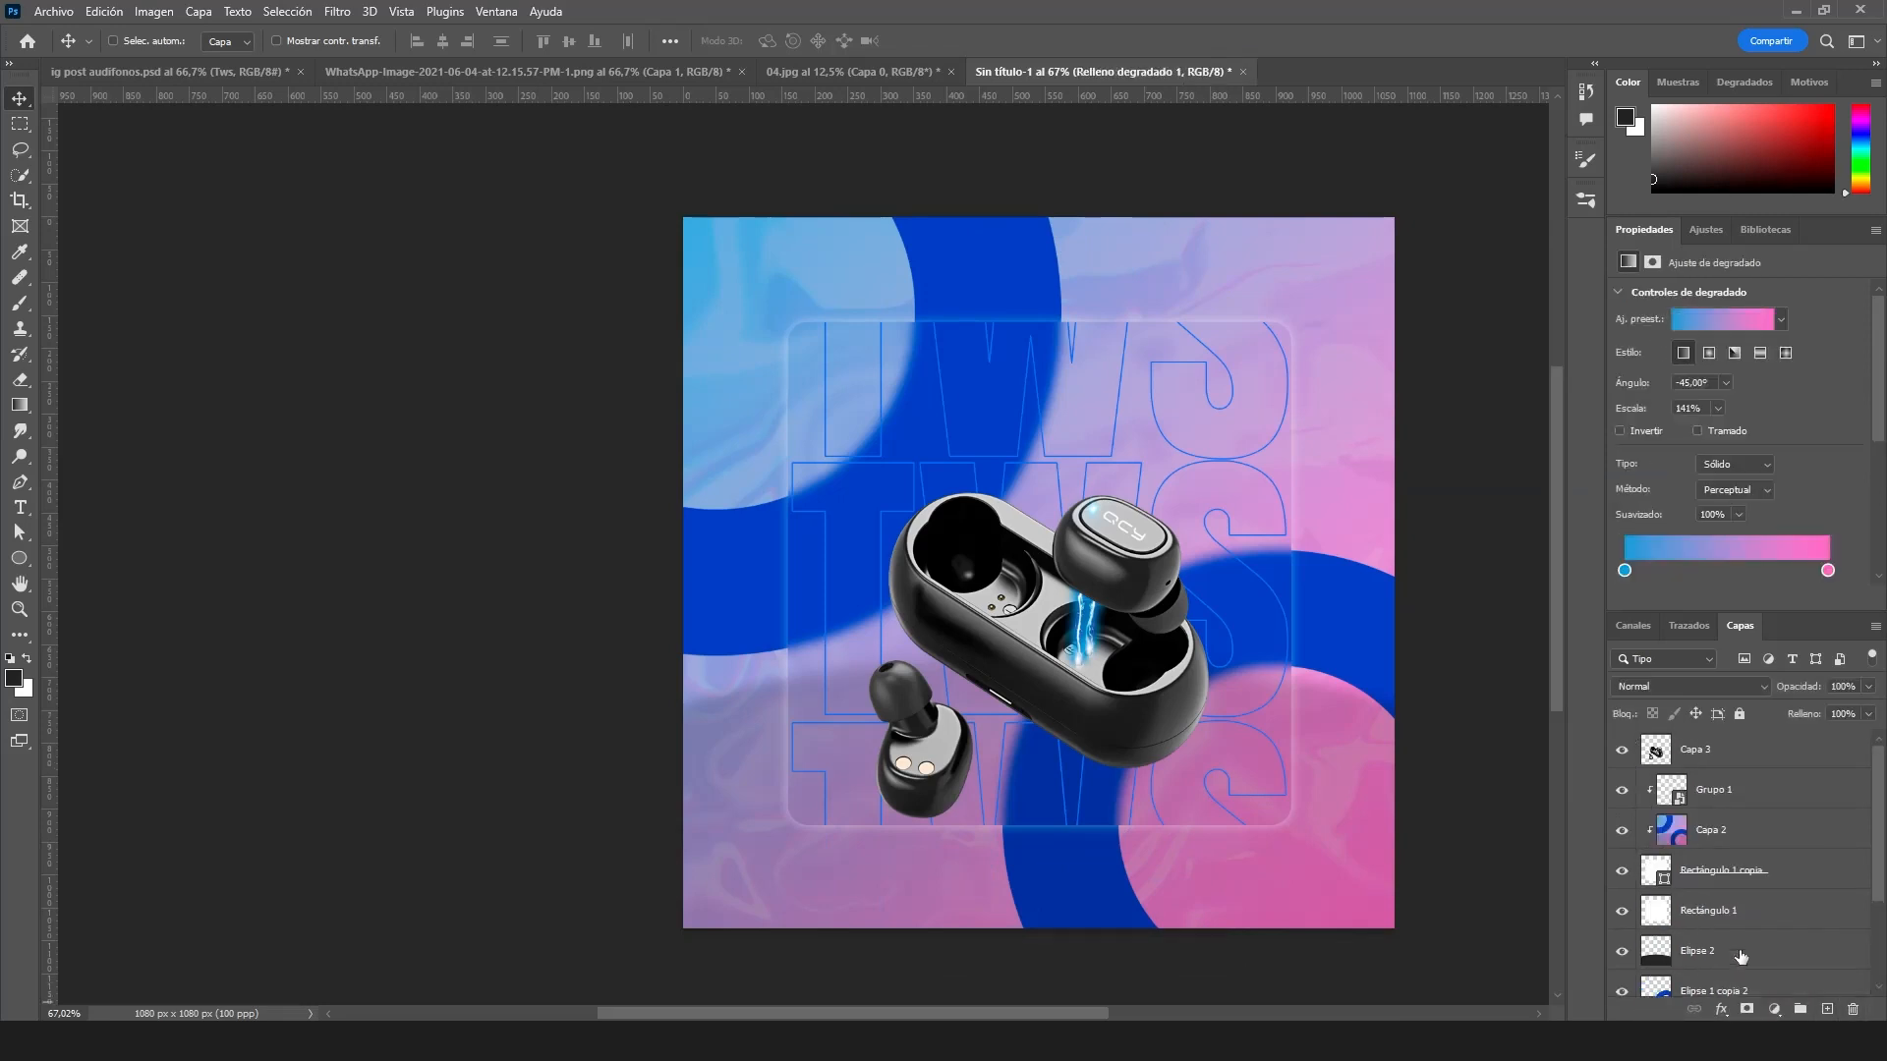
shift+click(1782, 804)
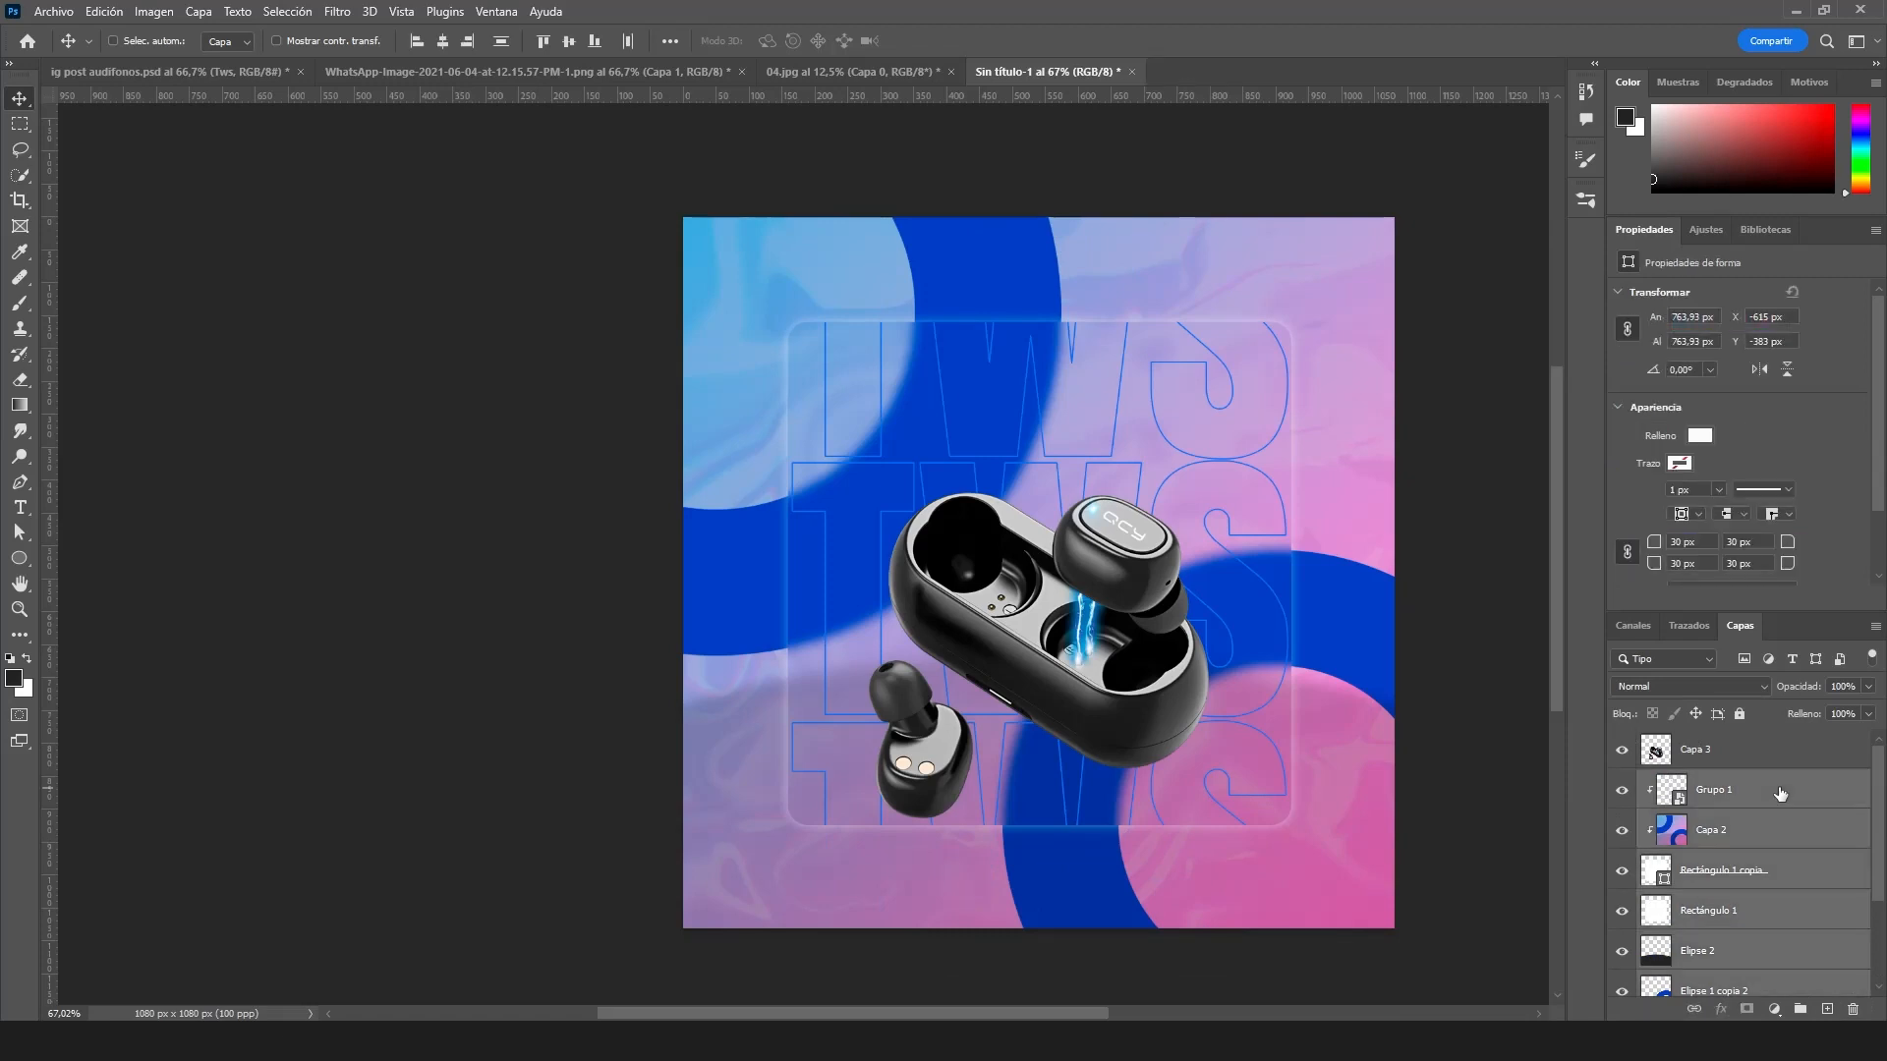
key(ctrl+g)
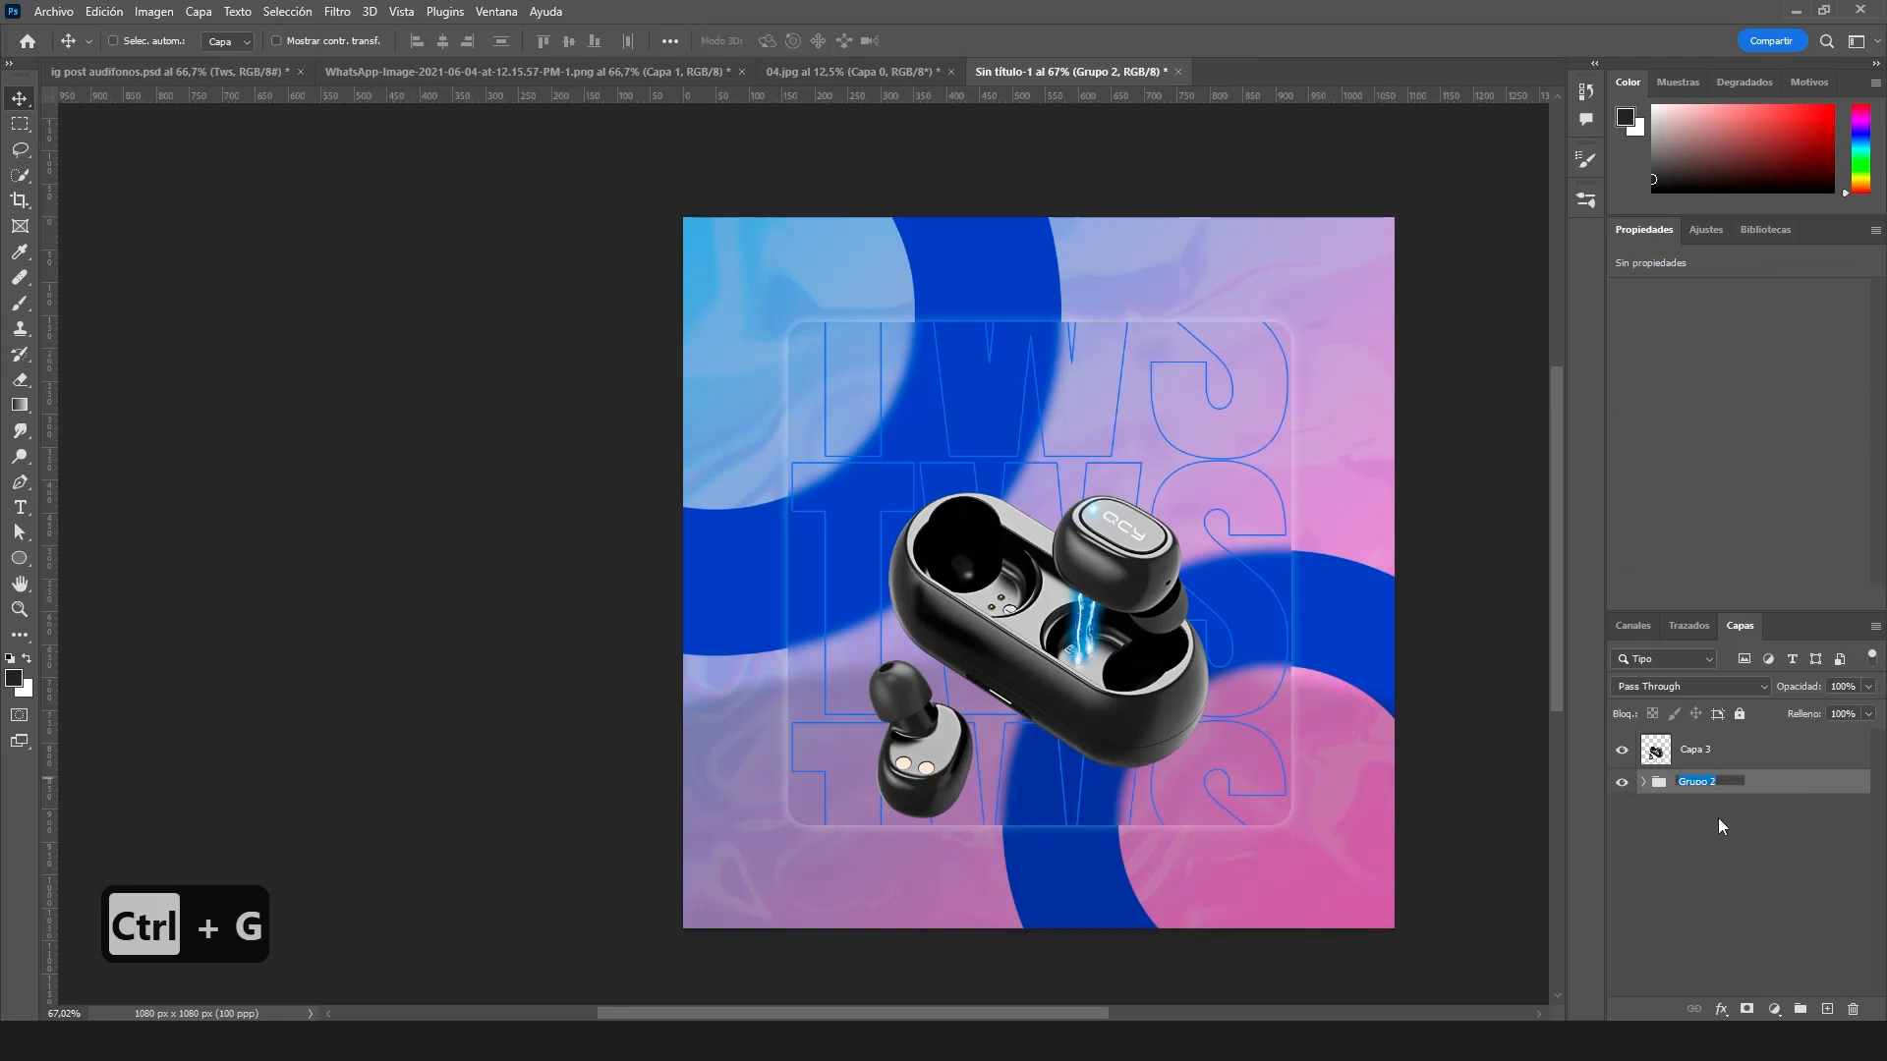
- Rename the group Grupo 2 as BG
text(B)
key(BackSpace)
key(Caps_Lock)
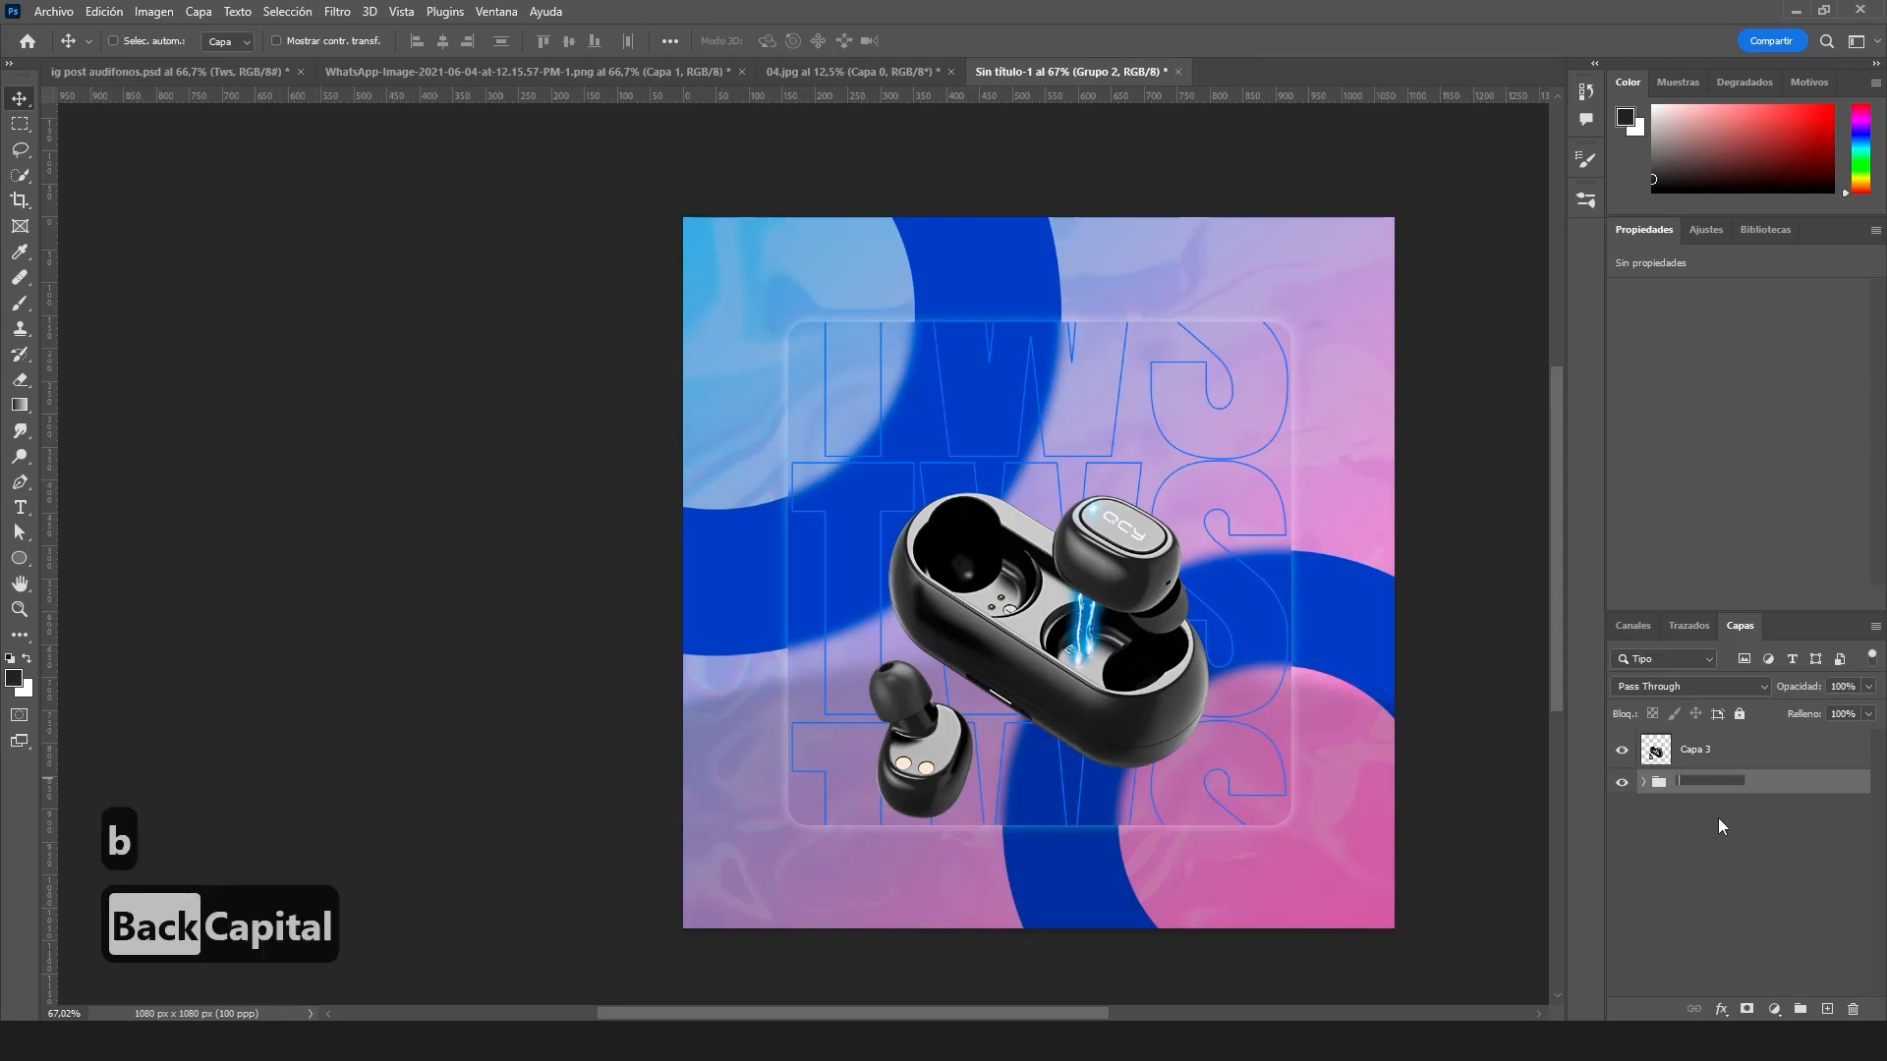
text(bg)
key(BackSpace)
key(BackSpace)
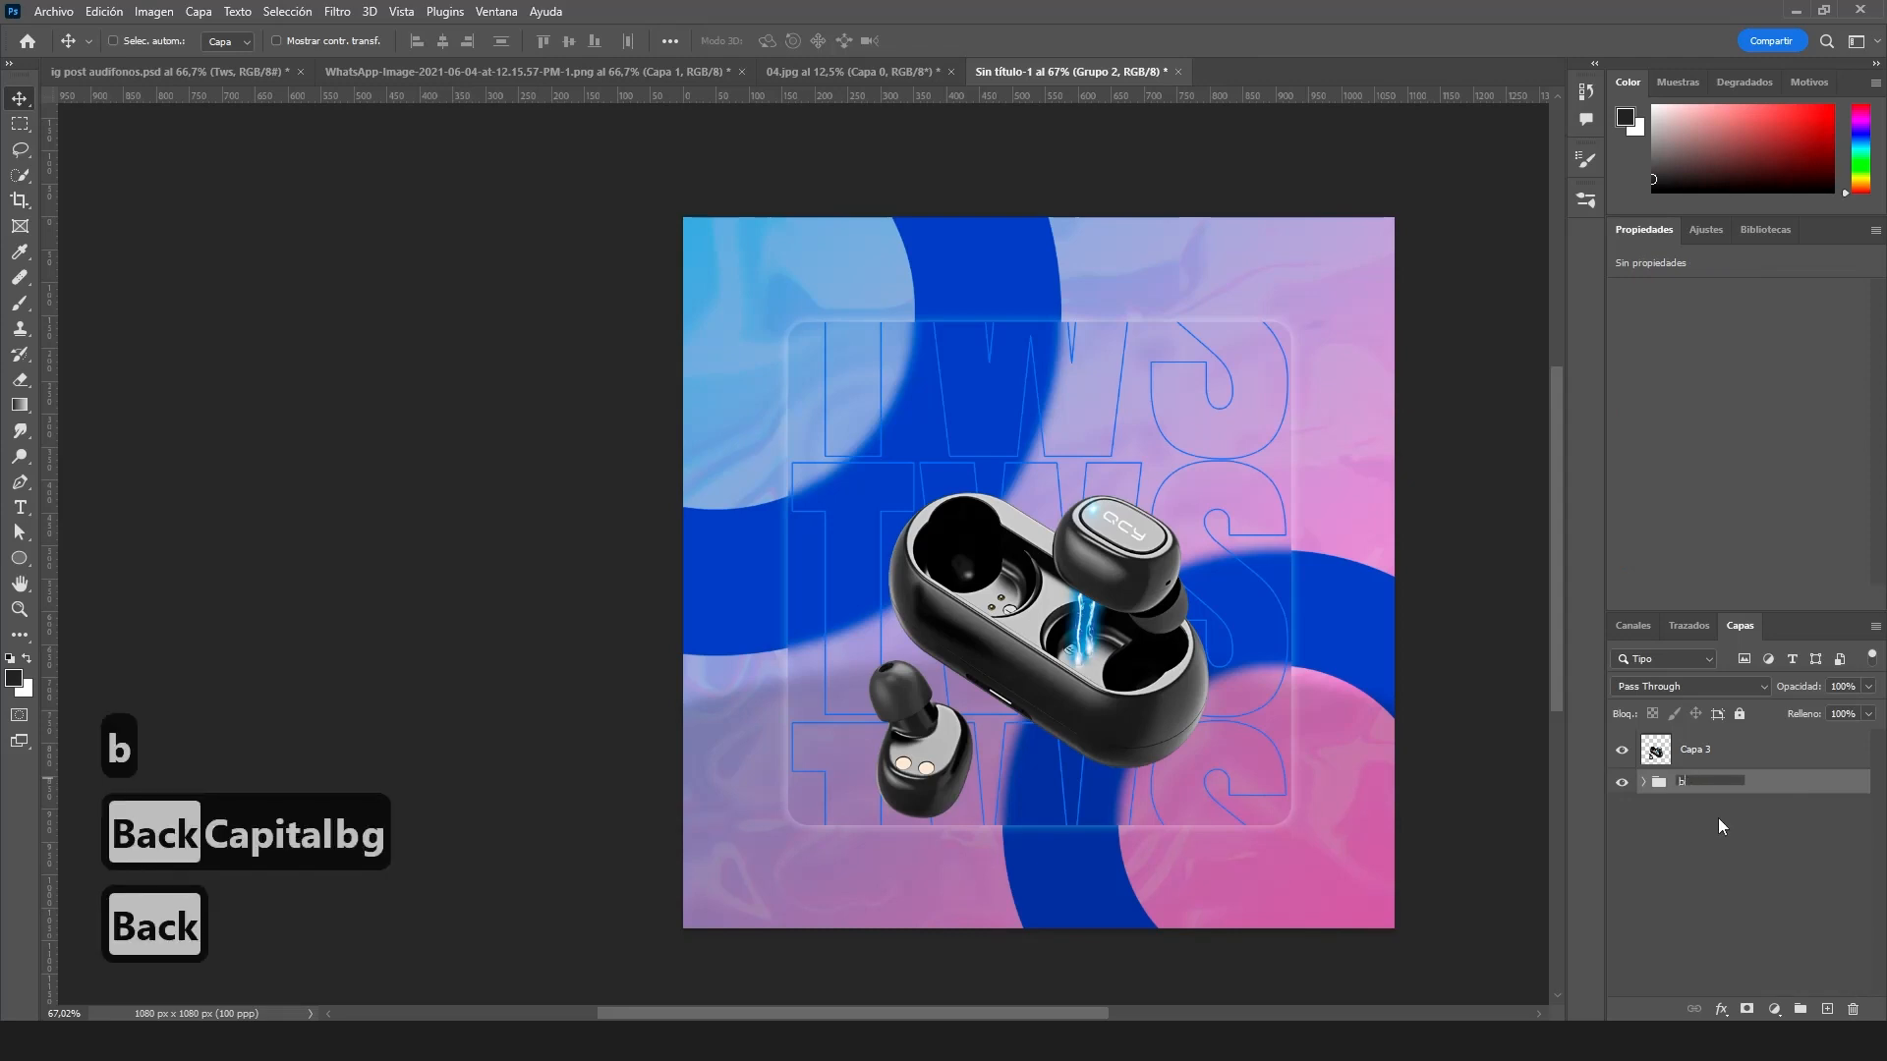
text(bg)
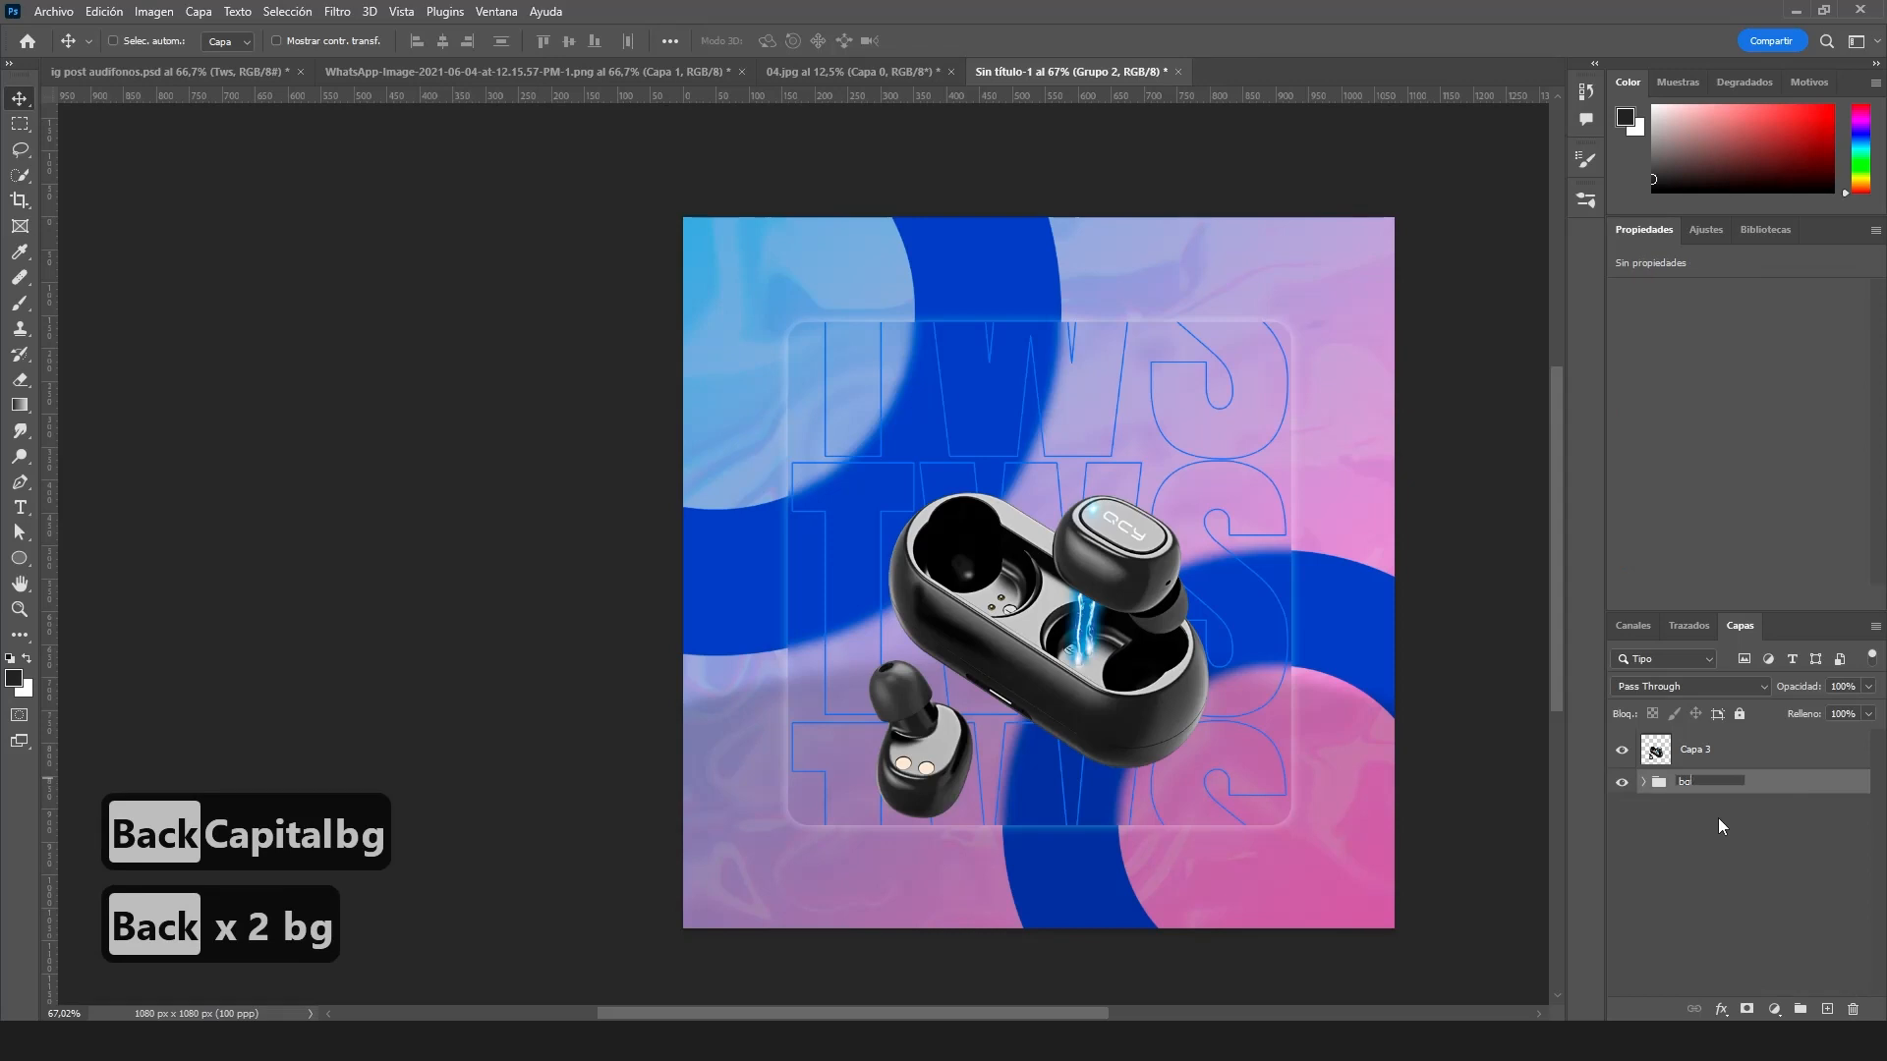
key(BackSpace)
key(BackSpace)
key(Caps_Lock)
text(BG)
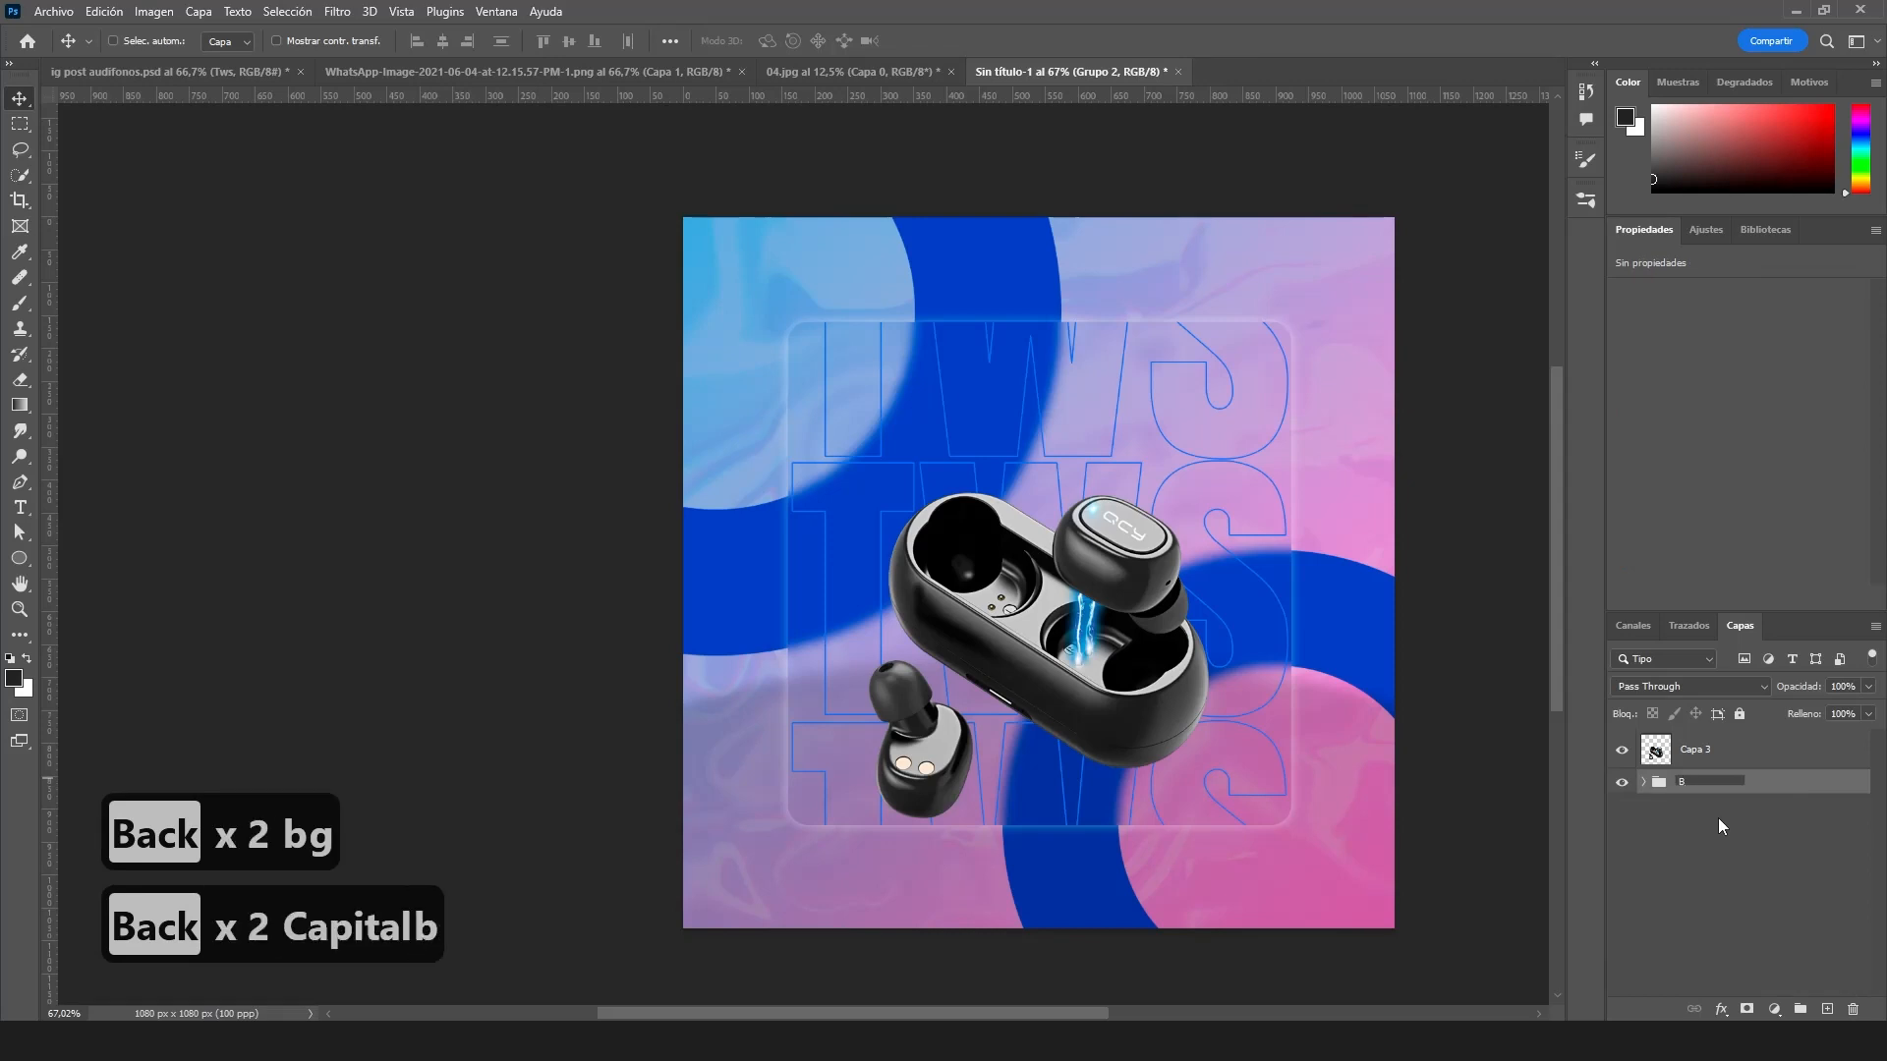
key(Return)
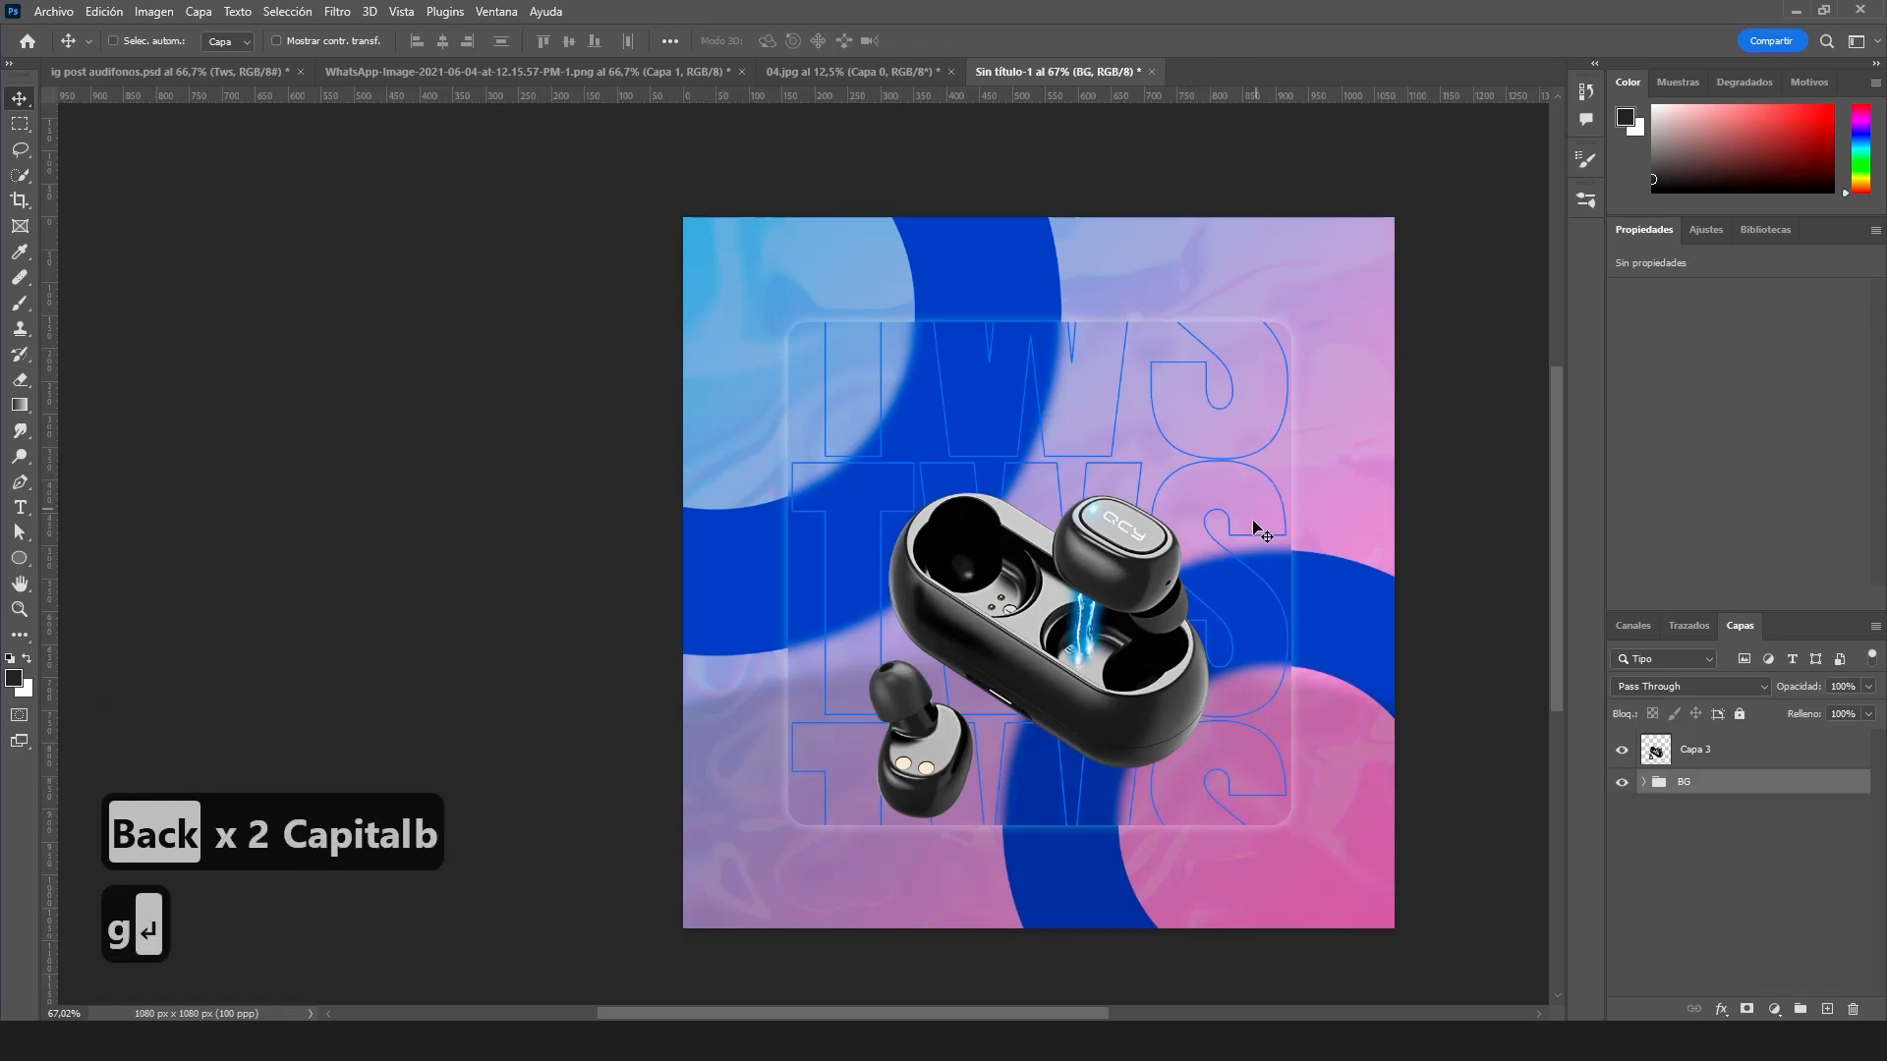
- Move the earbuds layer Capa 3 straight up to about Y 396 px
scroll(1268, 629, up, 2)
click(1730, 754)
mouse_move(1028, 660)
mouse_down()
mouse_move(1019, 591)
mouse_move(1038, 666)
mouse_move(1036, 647)
mouse_up()
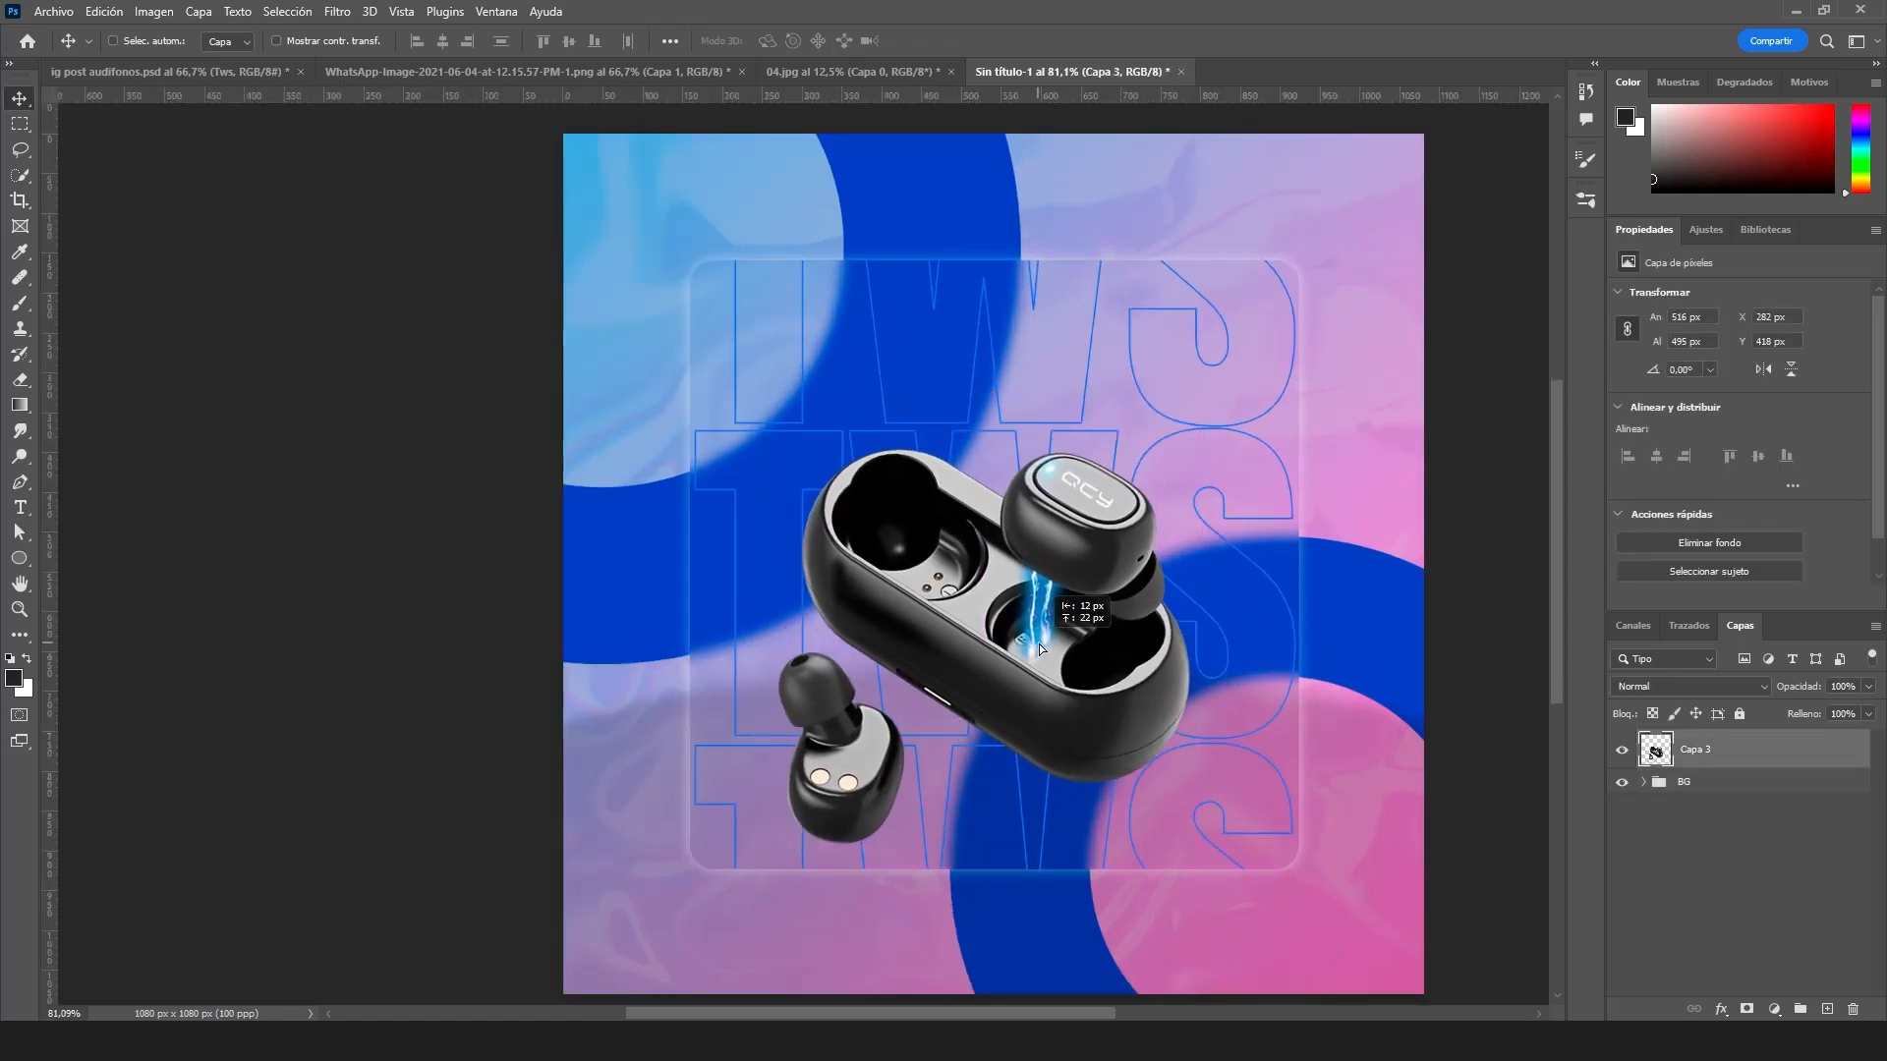
scroll(1069, 806, up, 2)
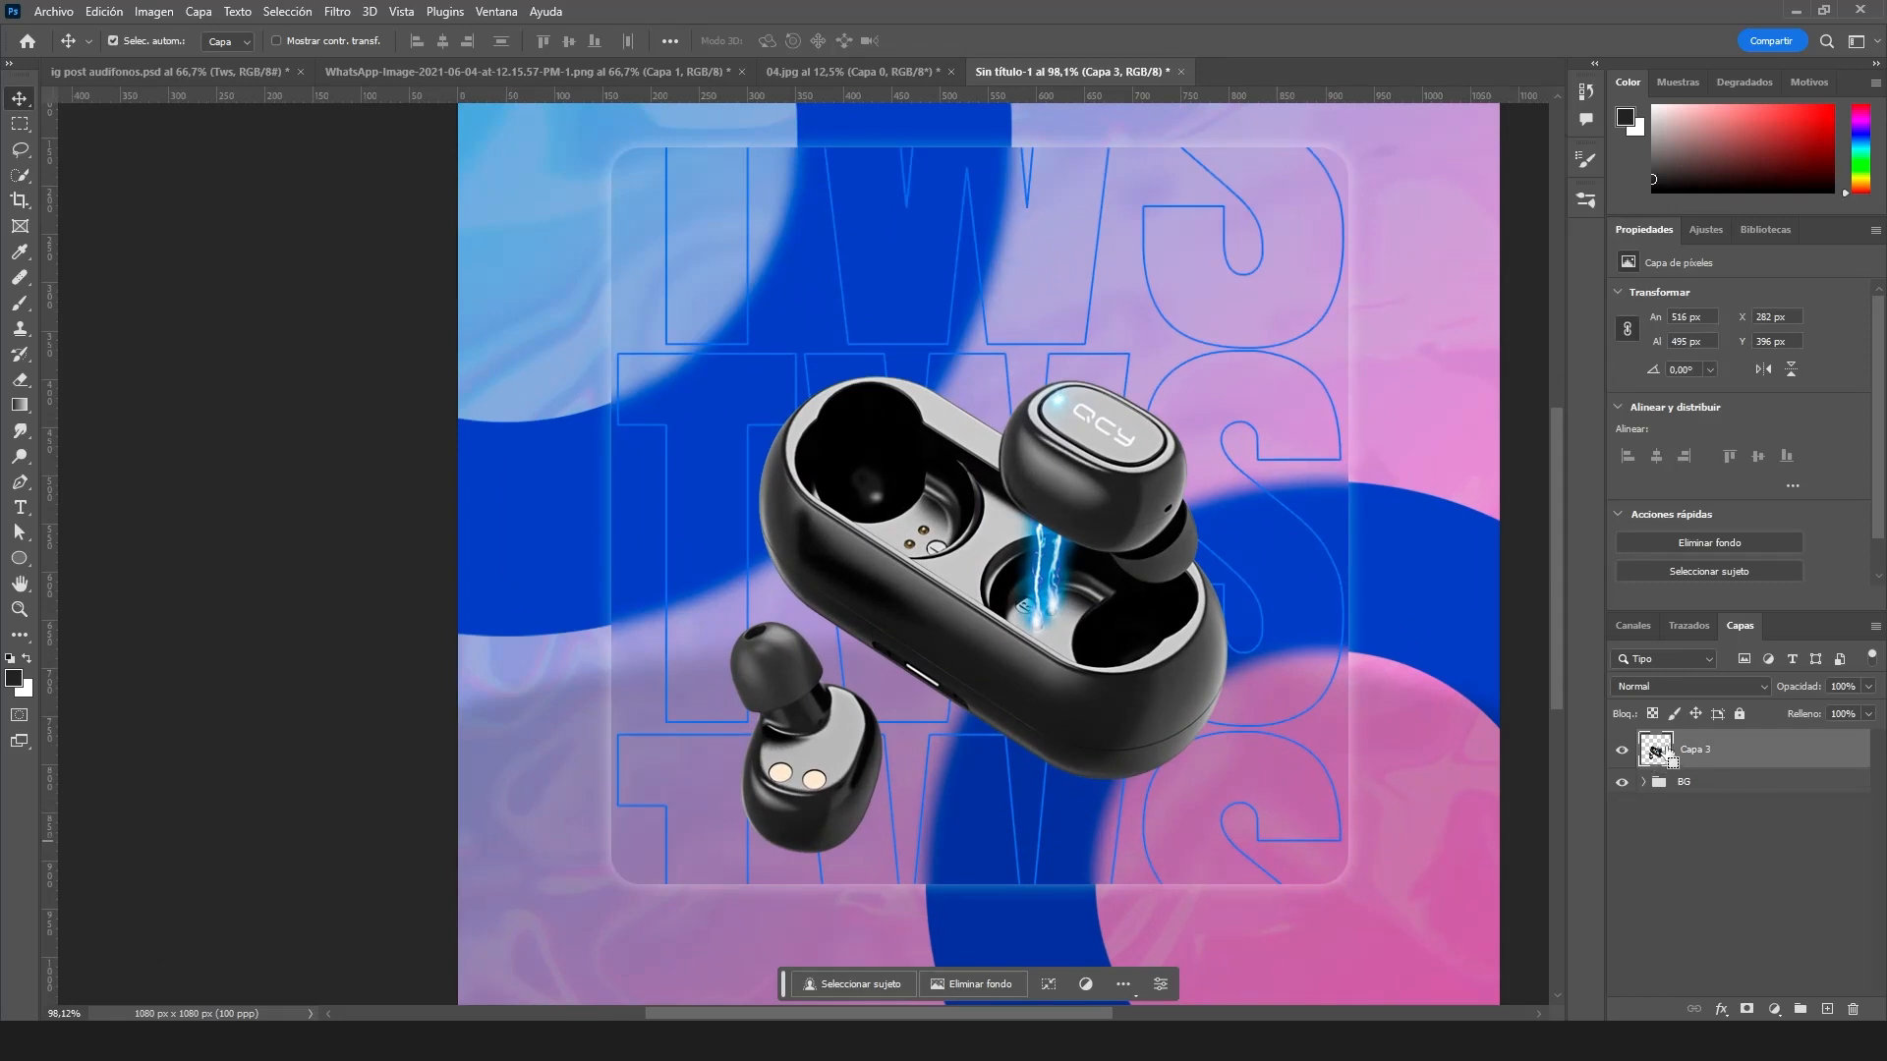
- Create a new layer from the outline selection of Capa 3, fill the silhouette with white and deselect
ctrl+click(1657, 750)
click(1826, 1009)
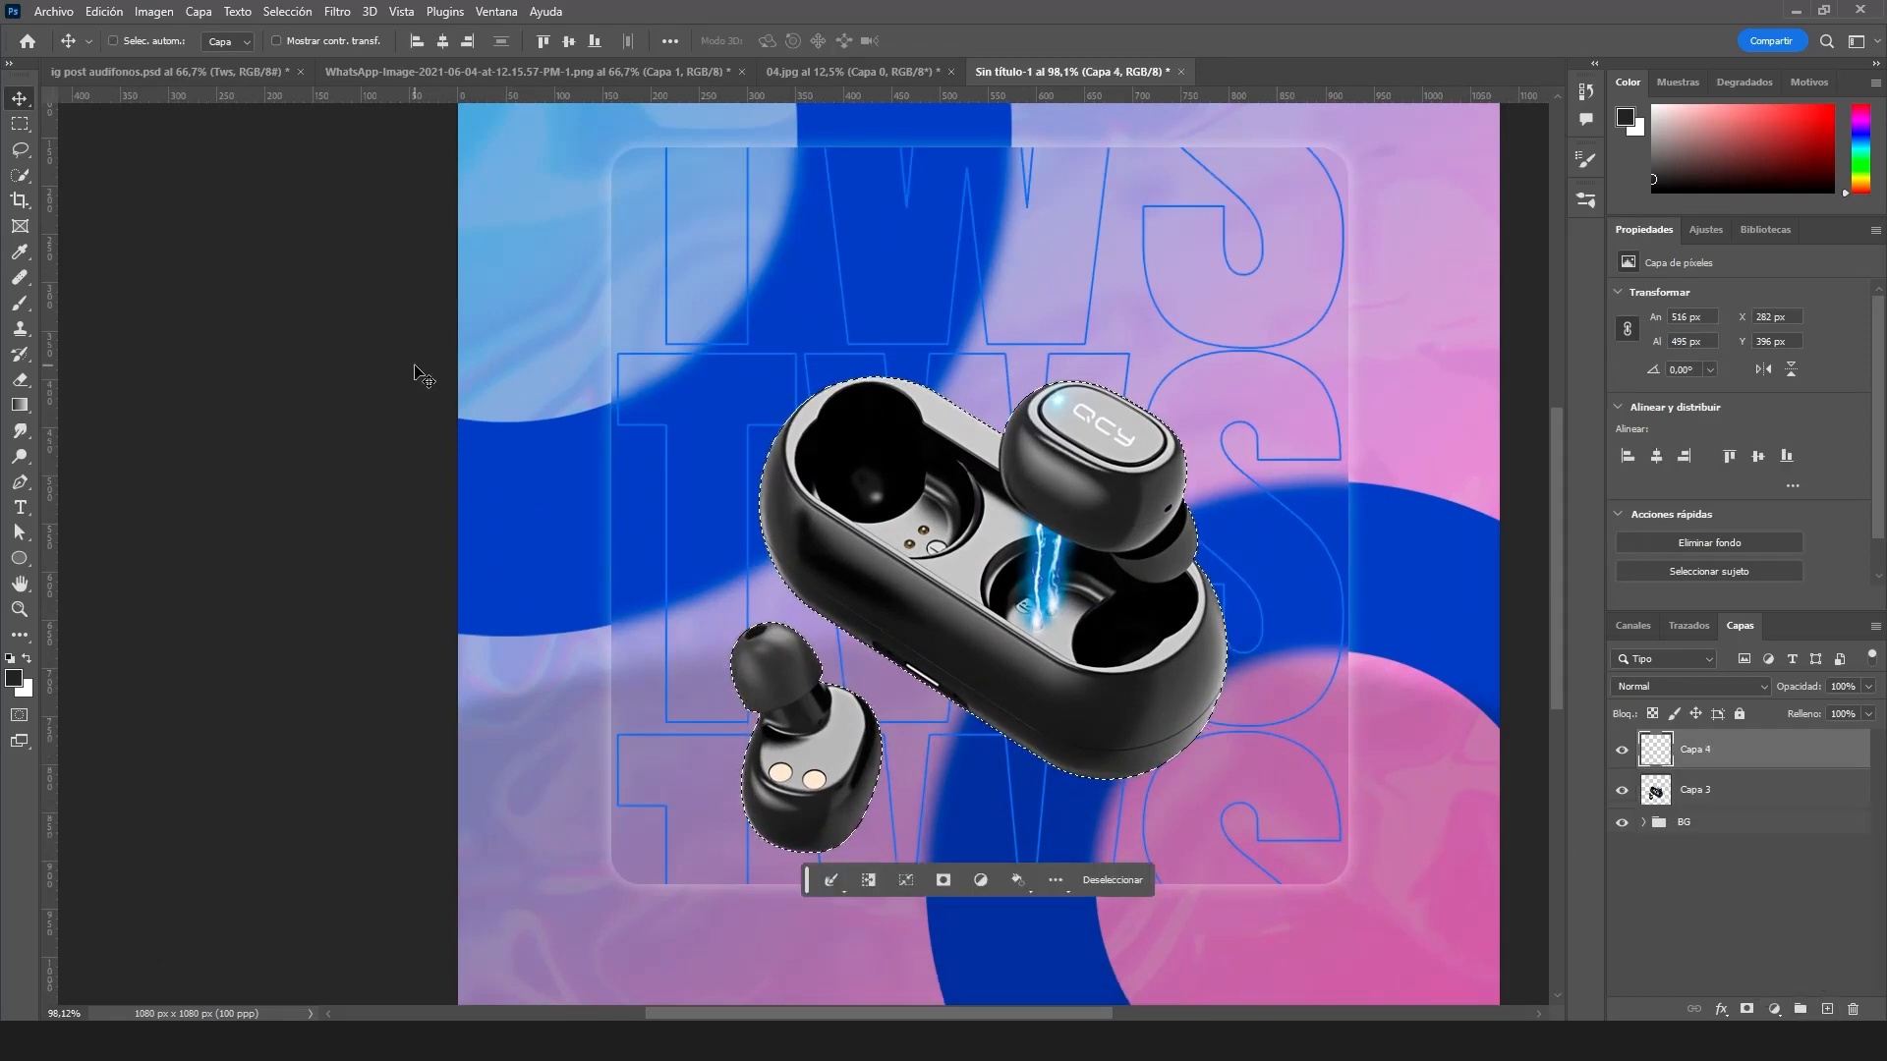
key(alt+Delete)
key(ctrl+z)
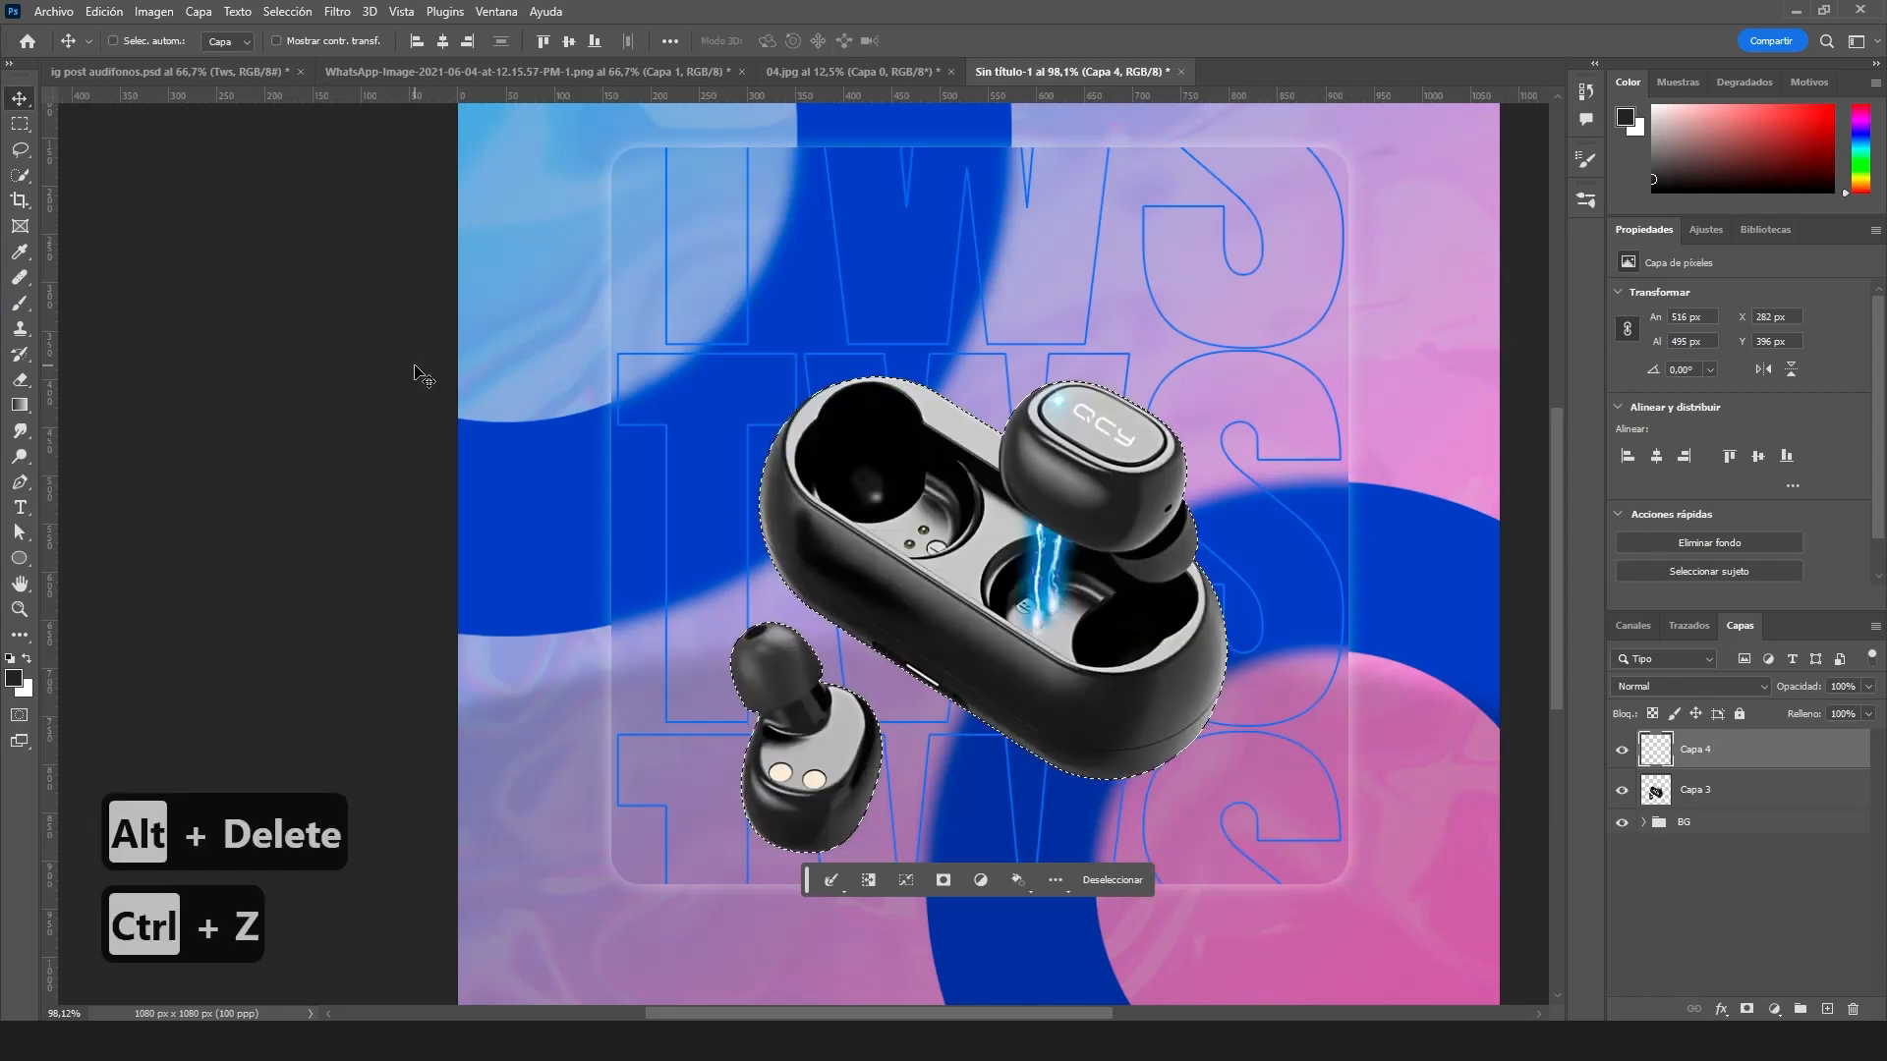
key(alt+Delete)
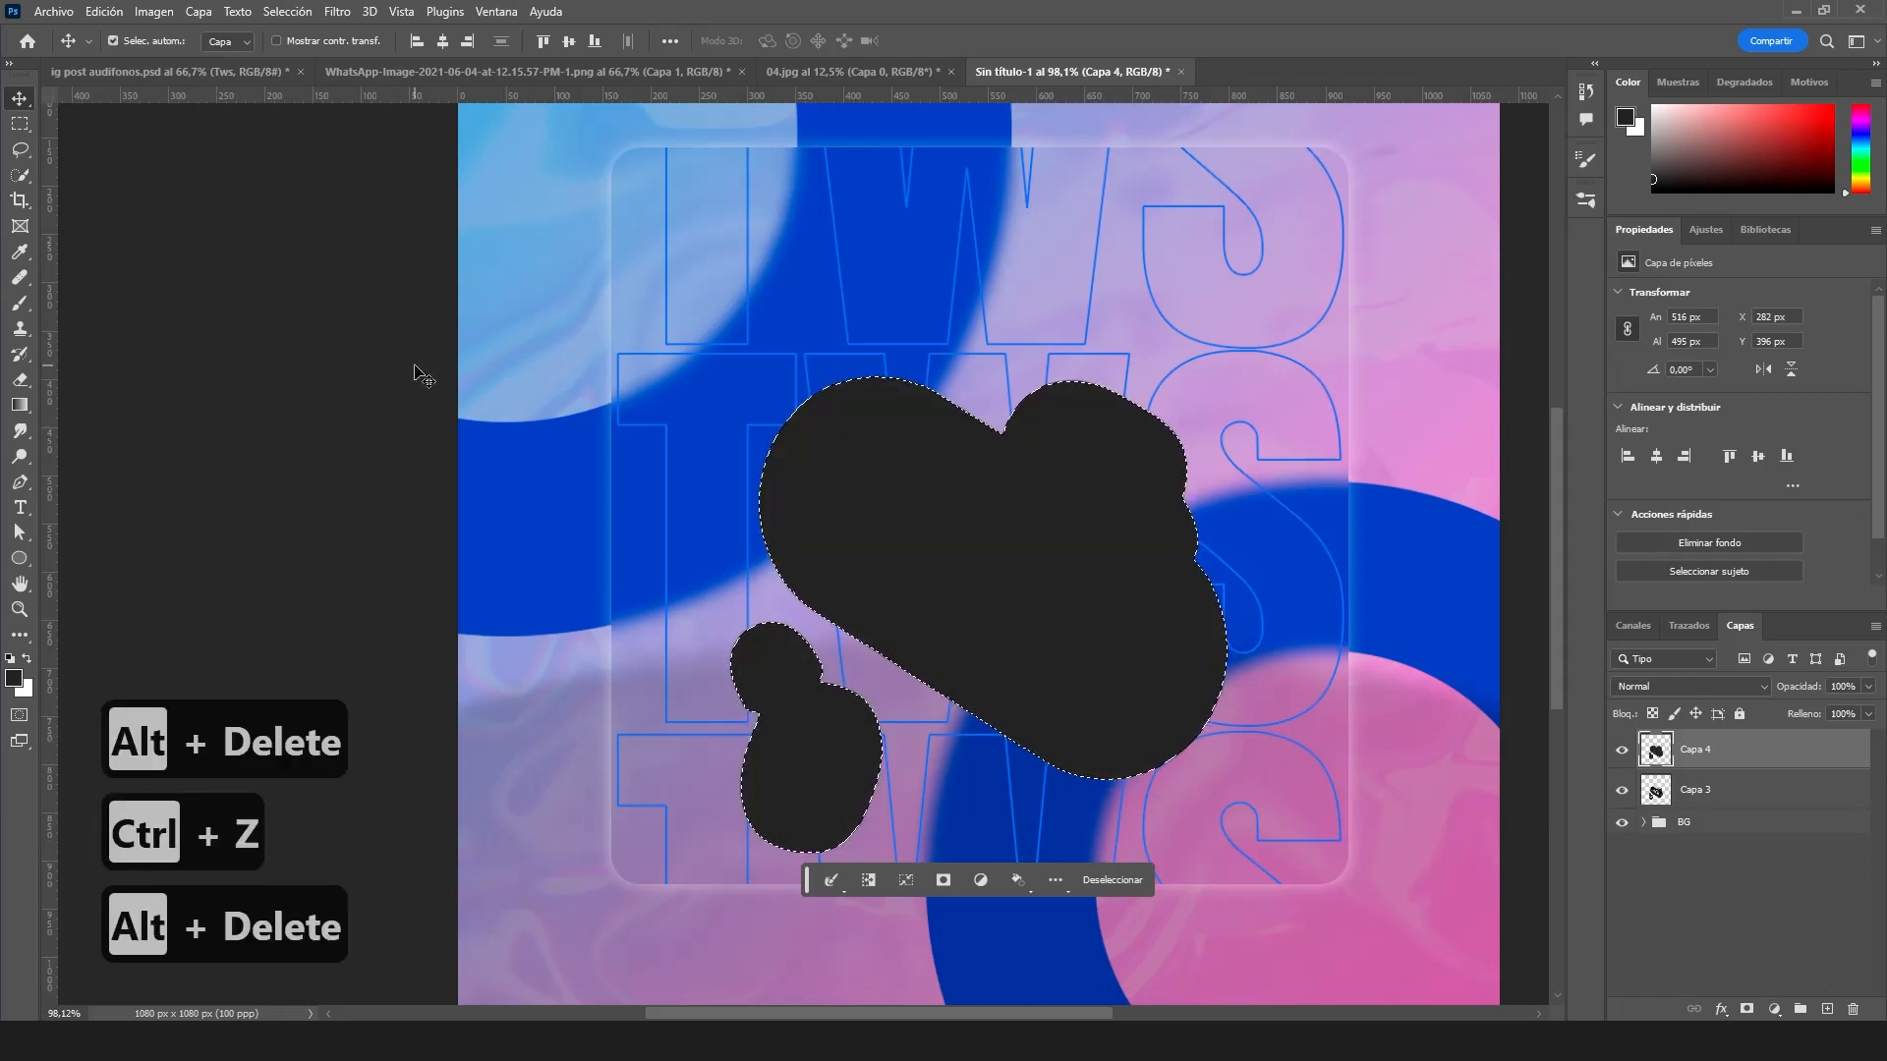
key(ctrl+Delete)
key(ctrl+d)
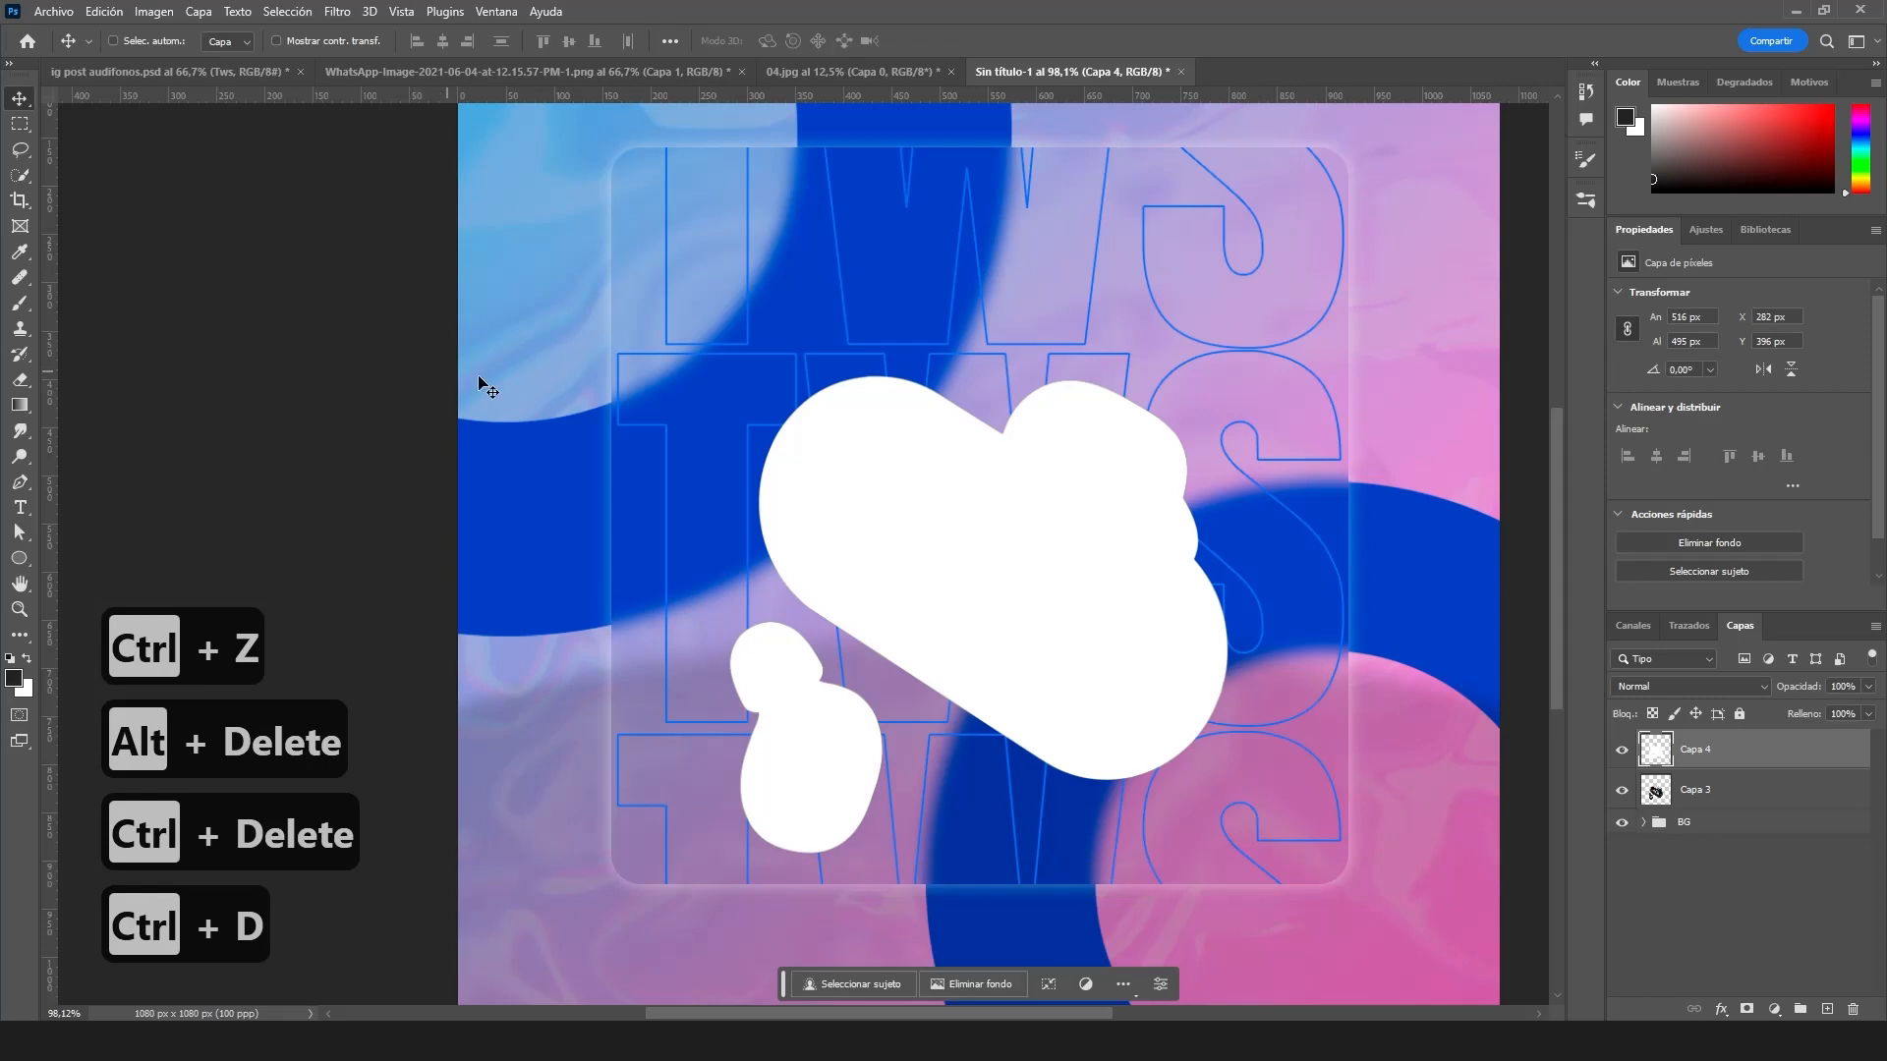
- Blur the white silhouette on Capa 4 with the last-used filter and place the layer beneath Capa 3
key(v)
click(337, 11)
click(369, 29)
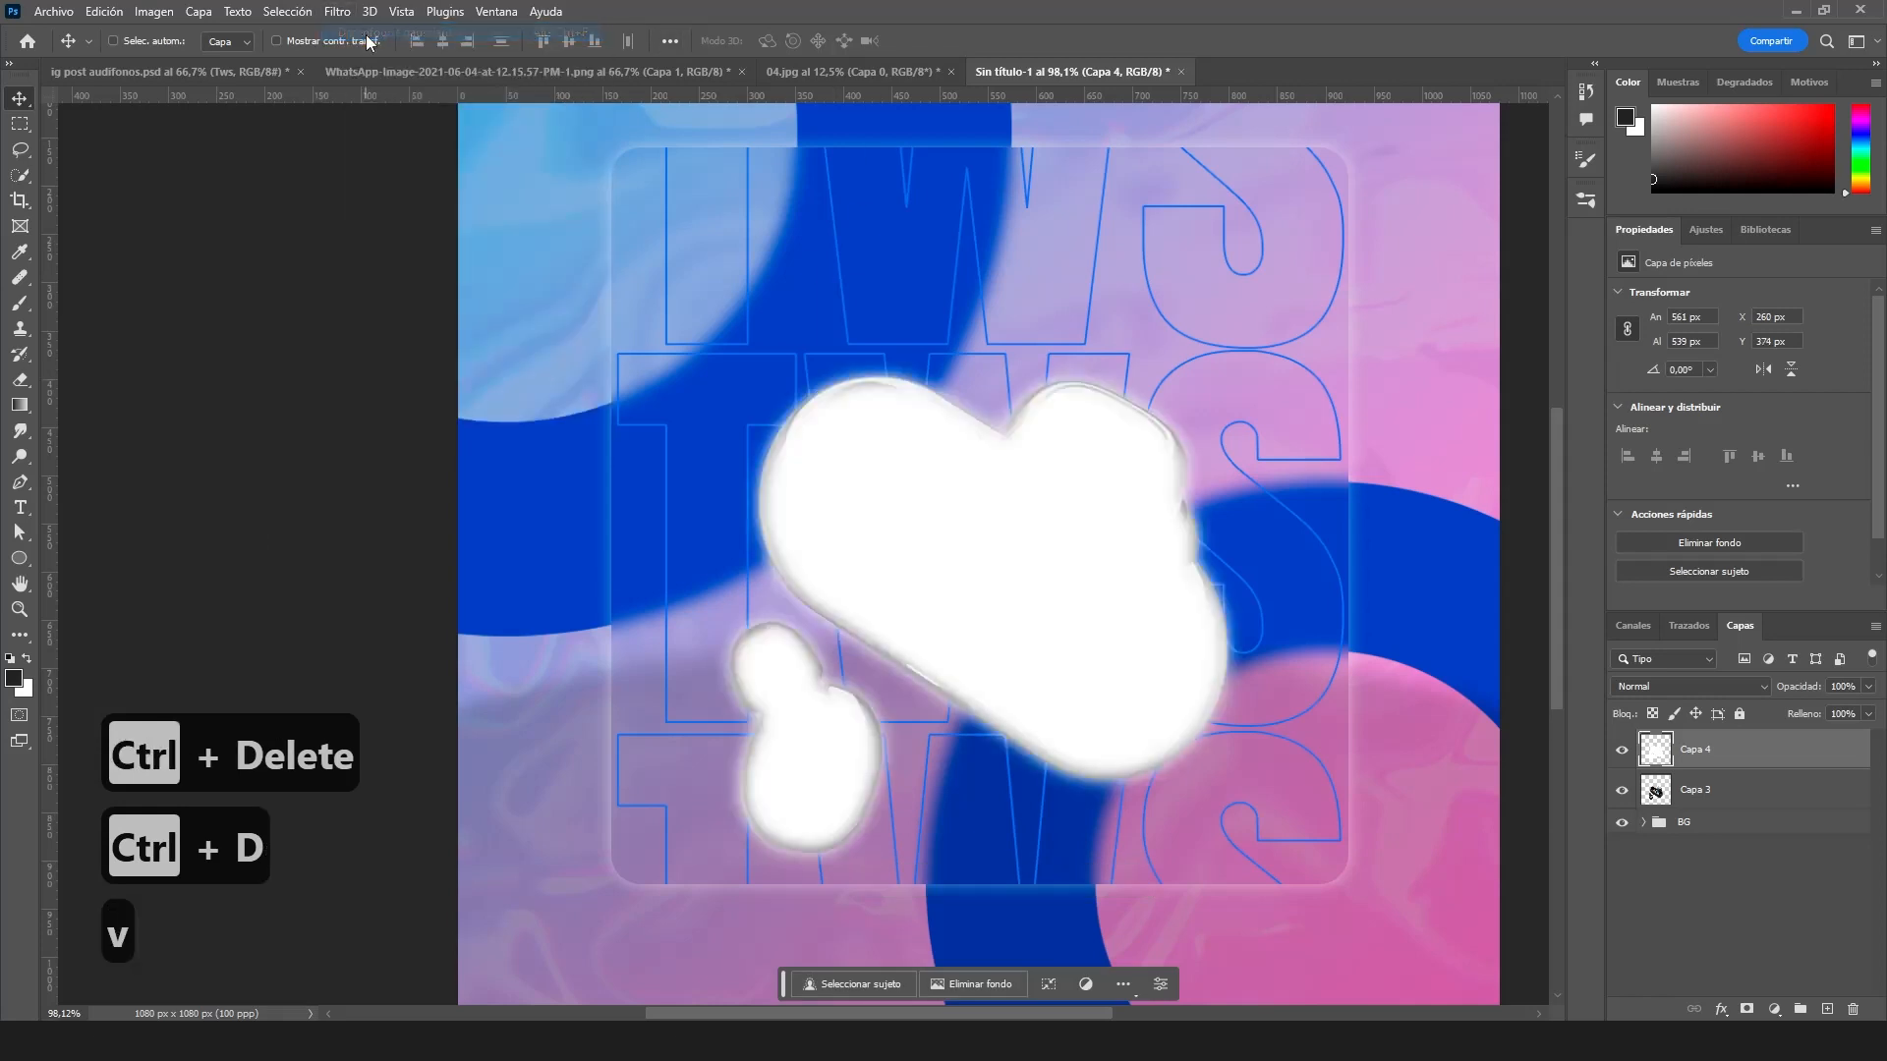
drag(1665, 749, 1706, 798)
- Nudge the white glow layer Capa 4 up to about Y 368 px behind the earbuds
scroll(994, 503, up, 5)
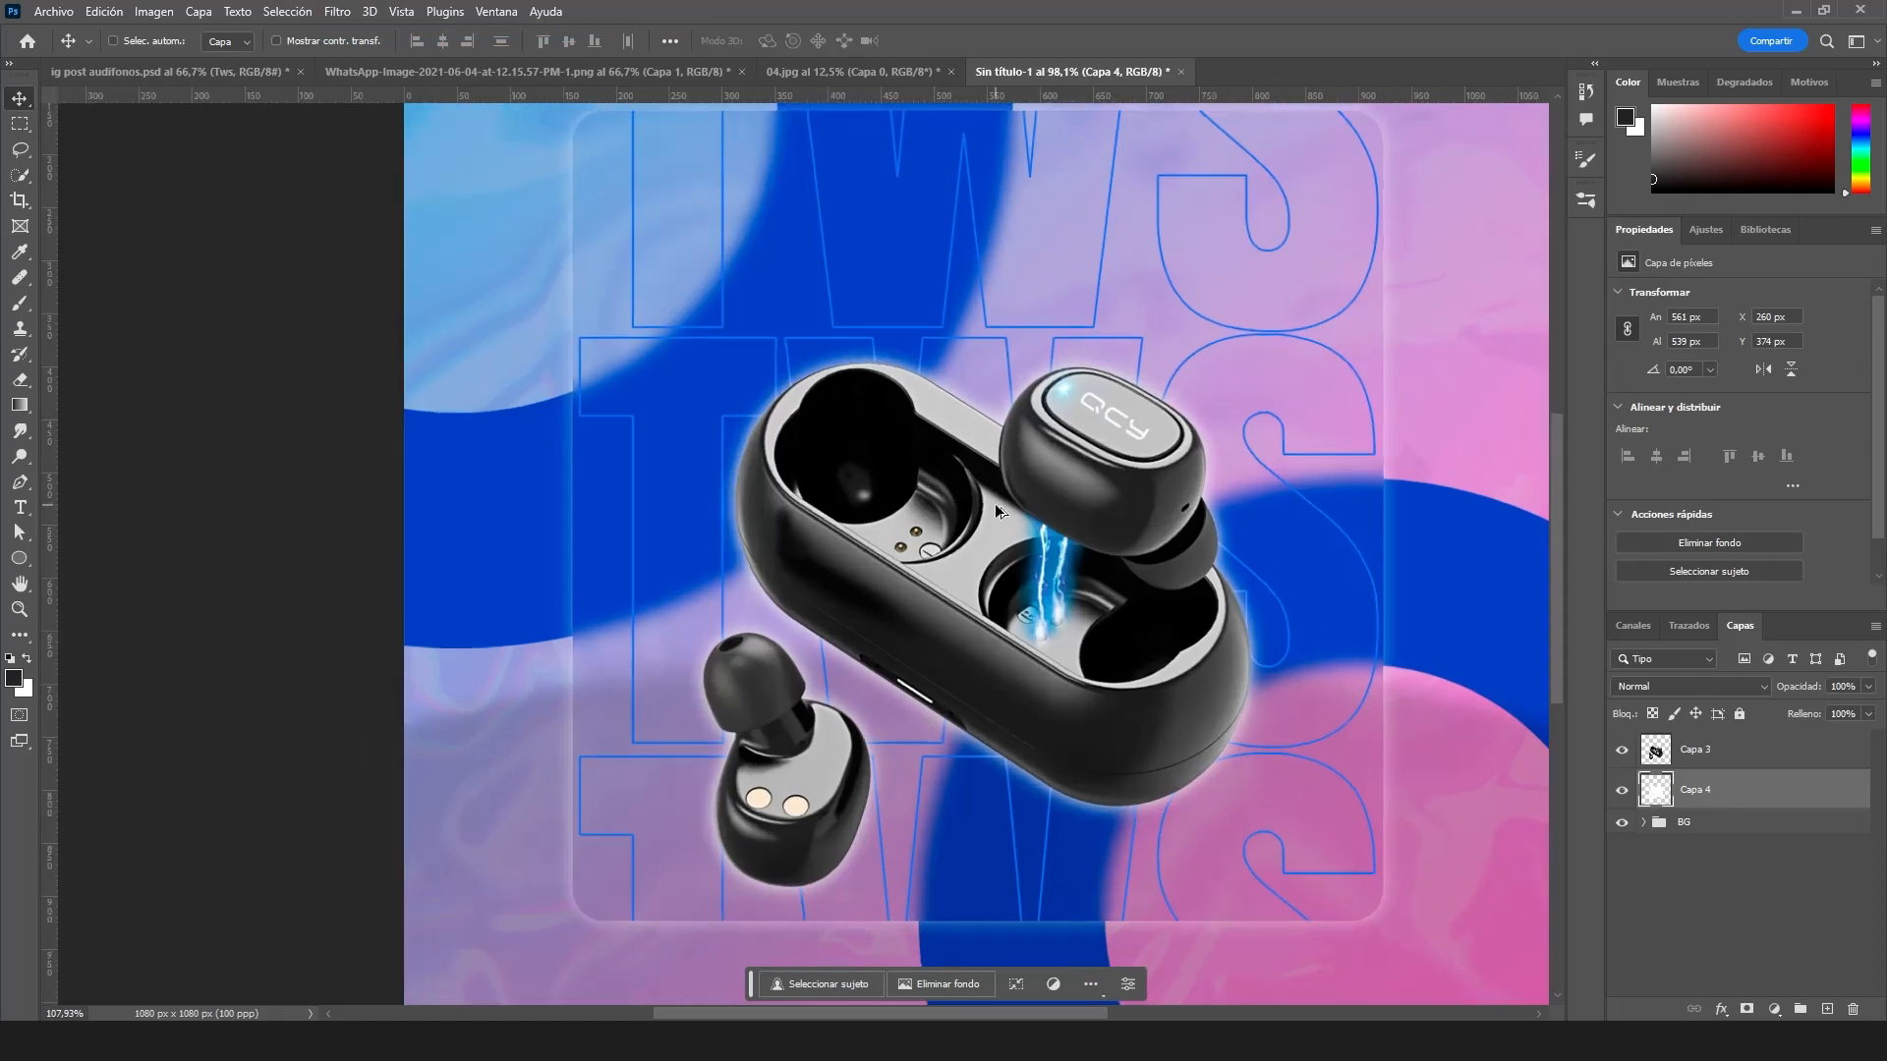
drag(993, 516, 992, 527)
scroll(992, 528, down, 6)
scroll(823, 772, up, 4)
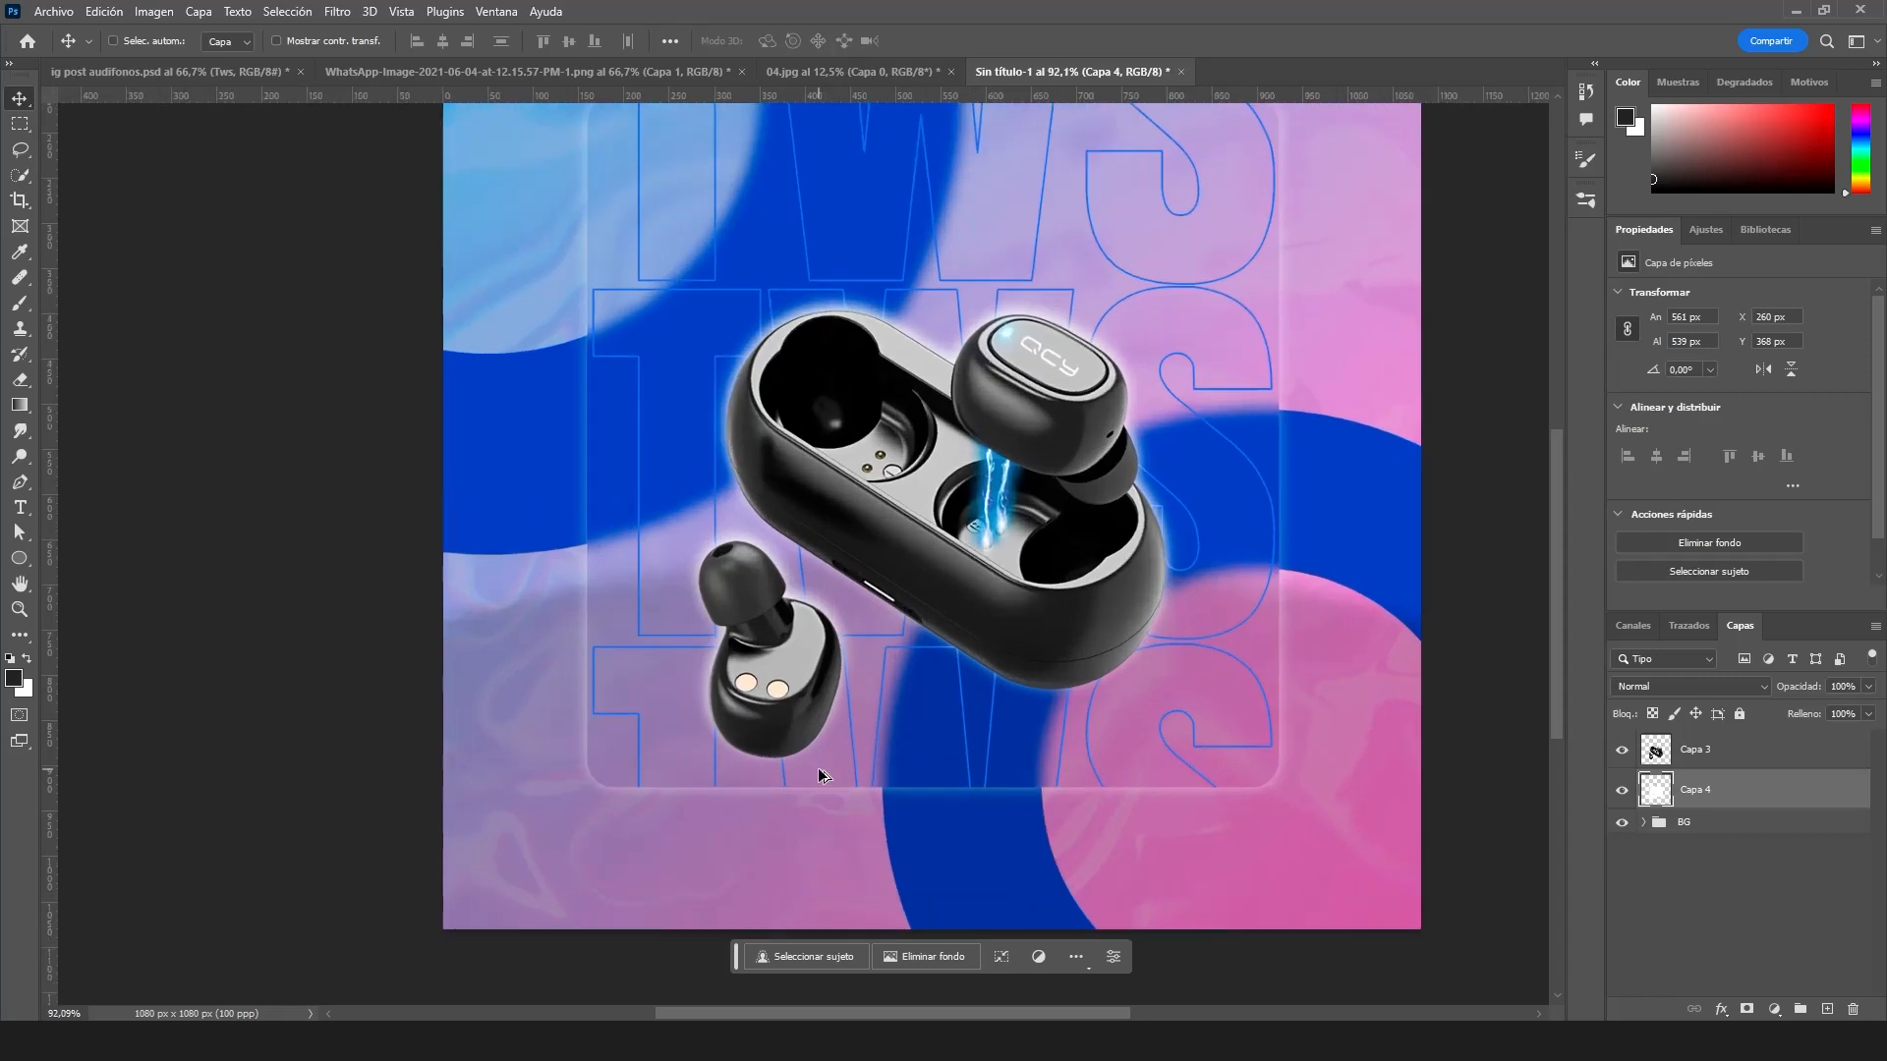
- Erase the white glow along the lower edges of the case and the loose earbud with a soft 90 px eraser
key(e)
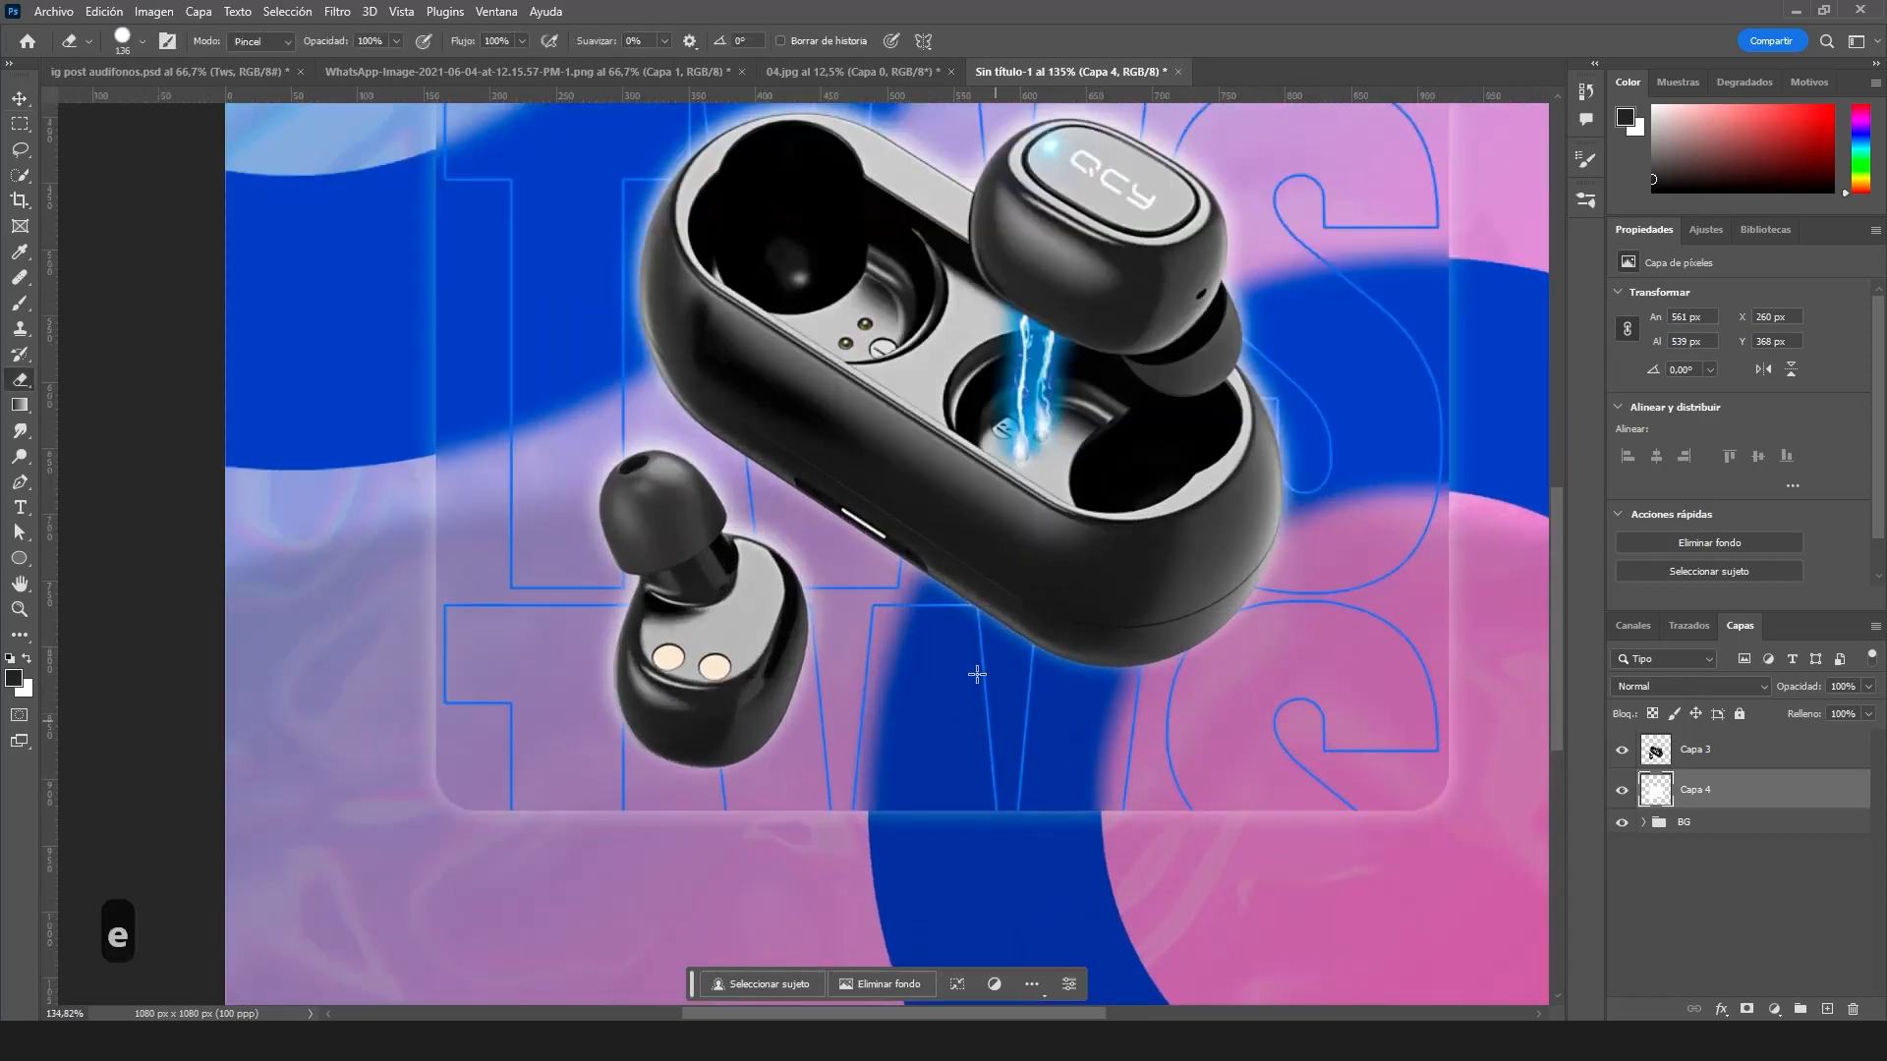
key(Caps_Lock)
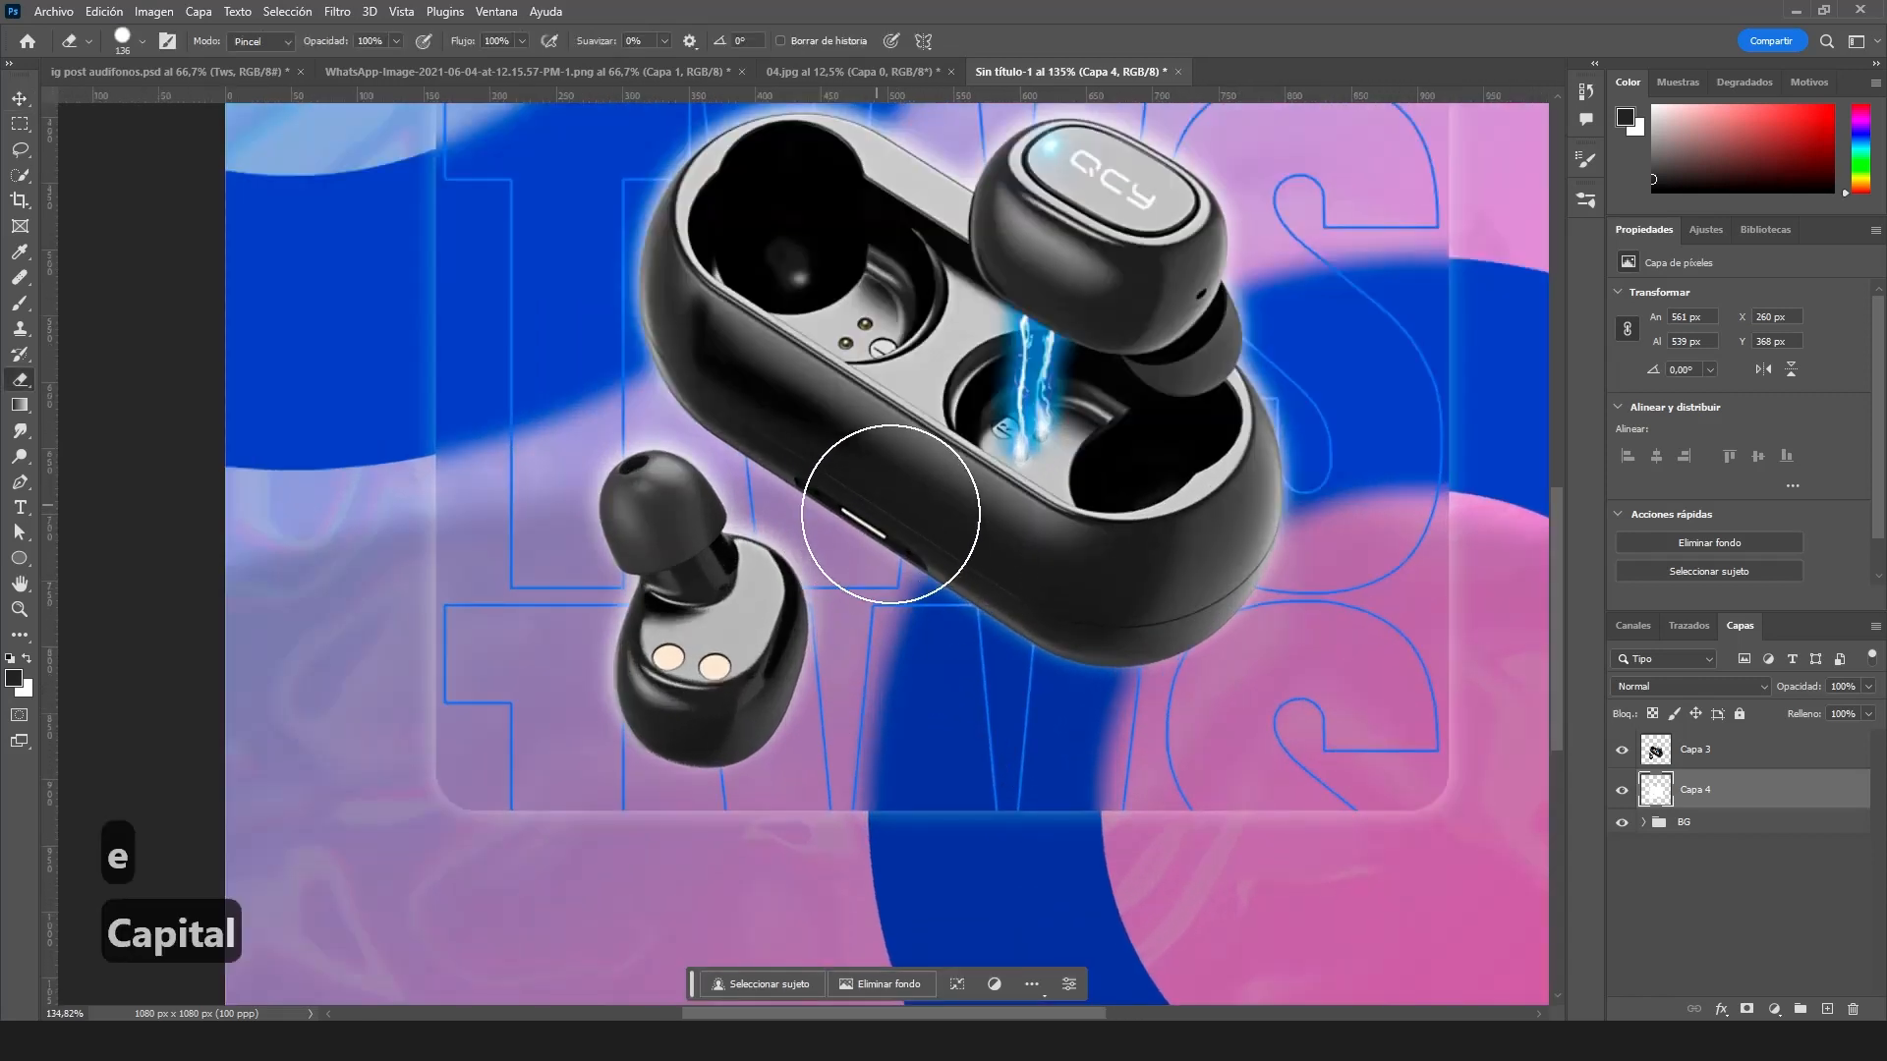
drag(986, 604, 926, 547)
right_click(970, 577)
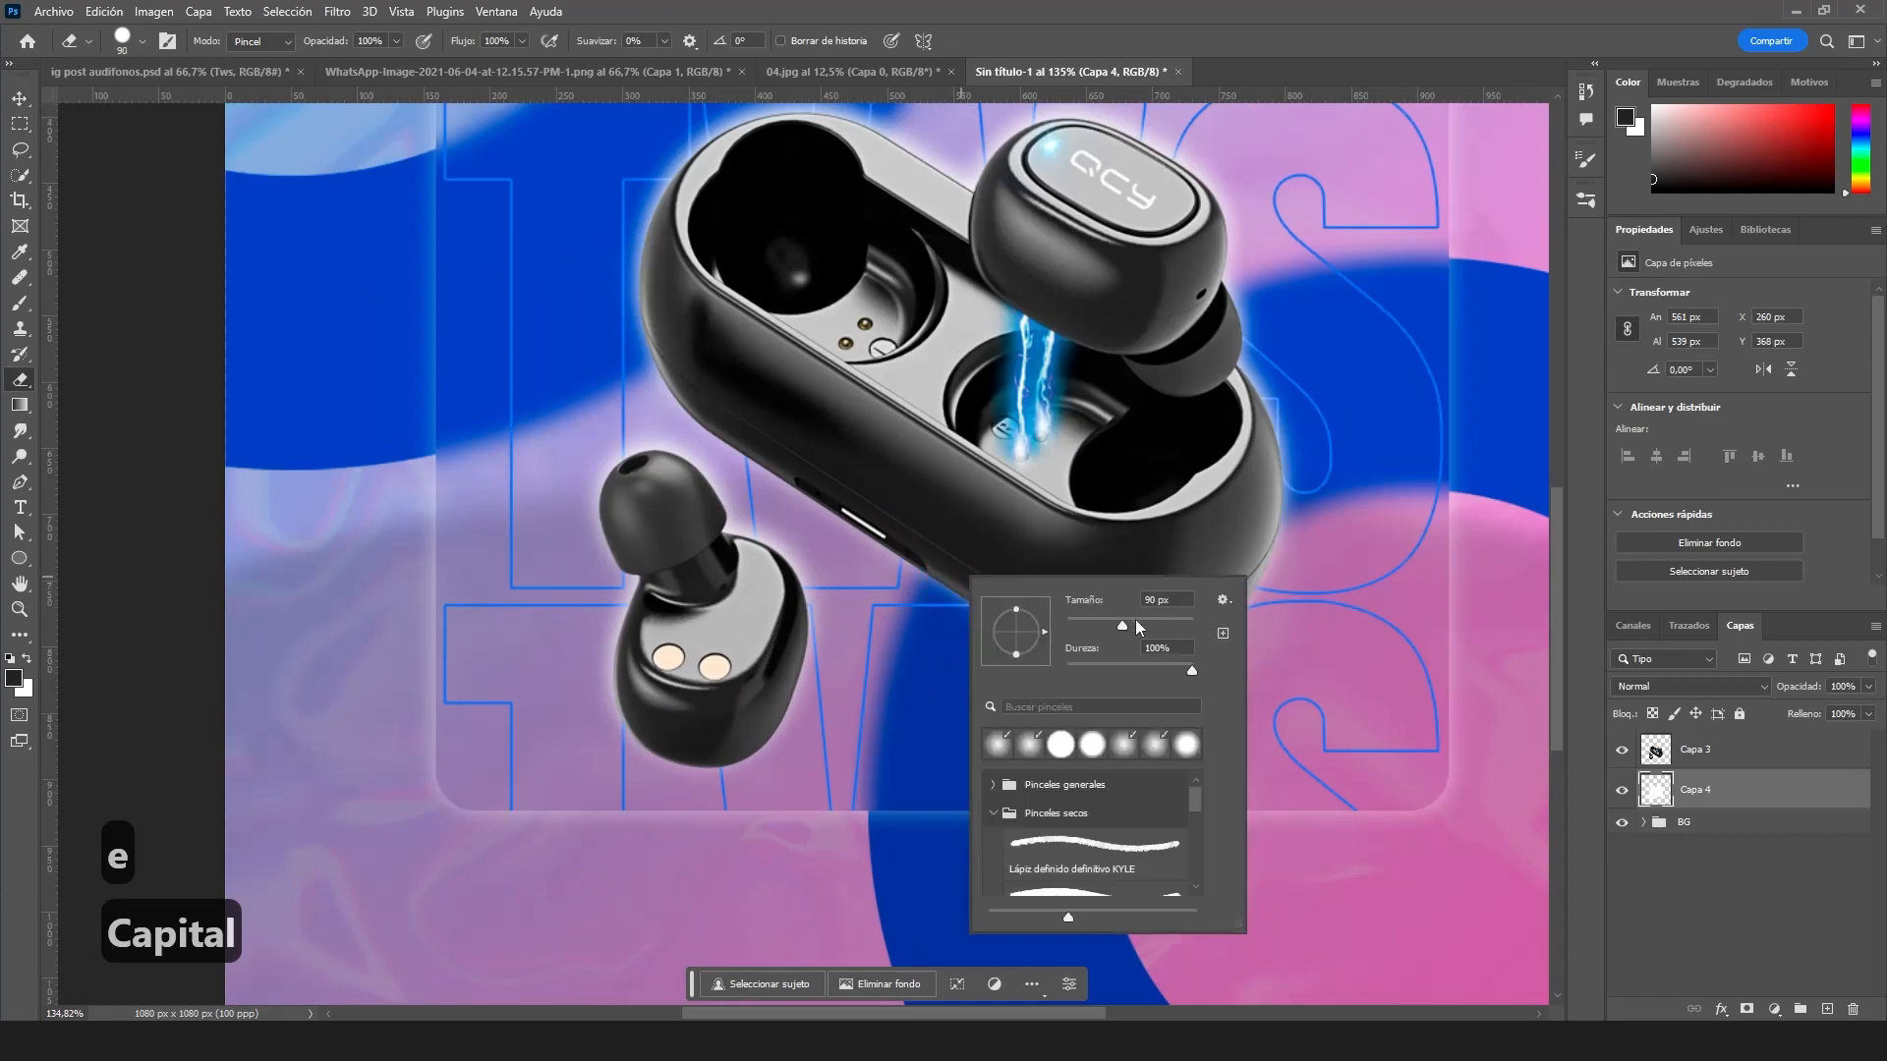
click(935, 580)
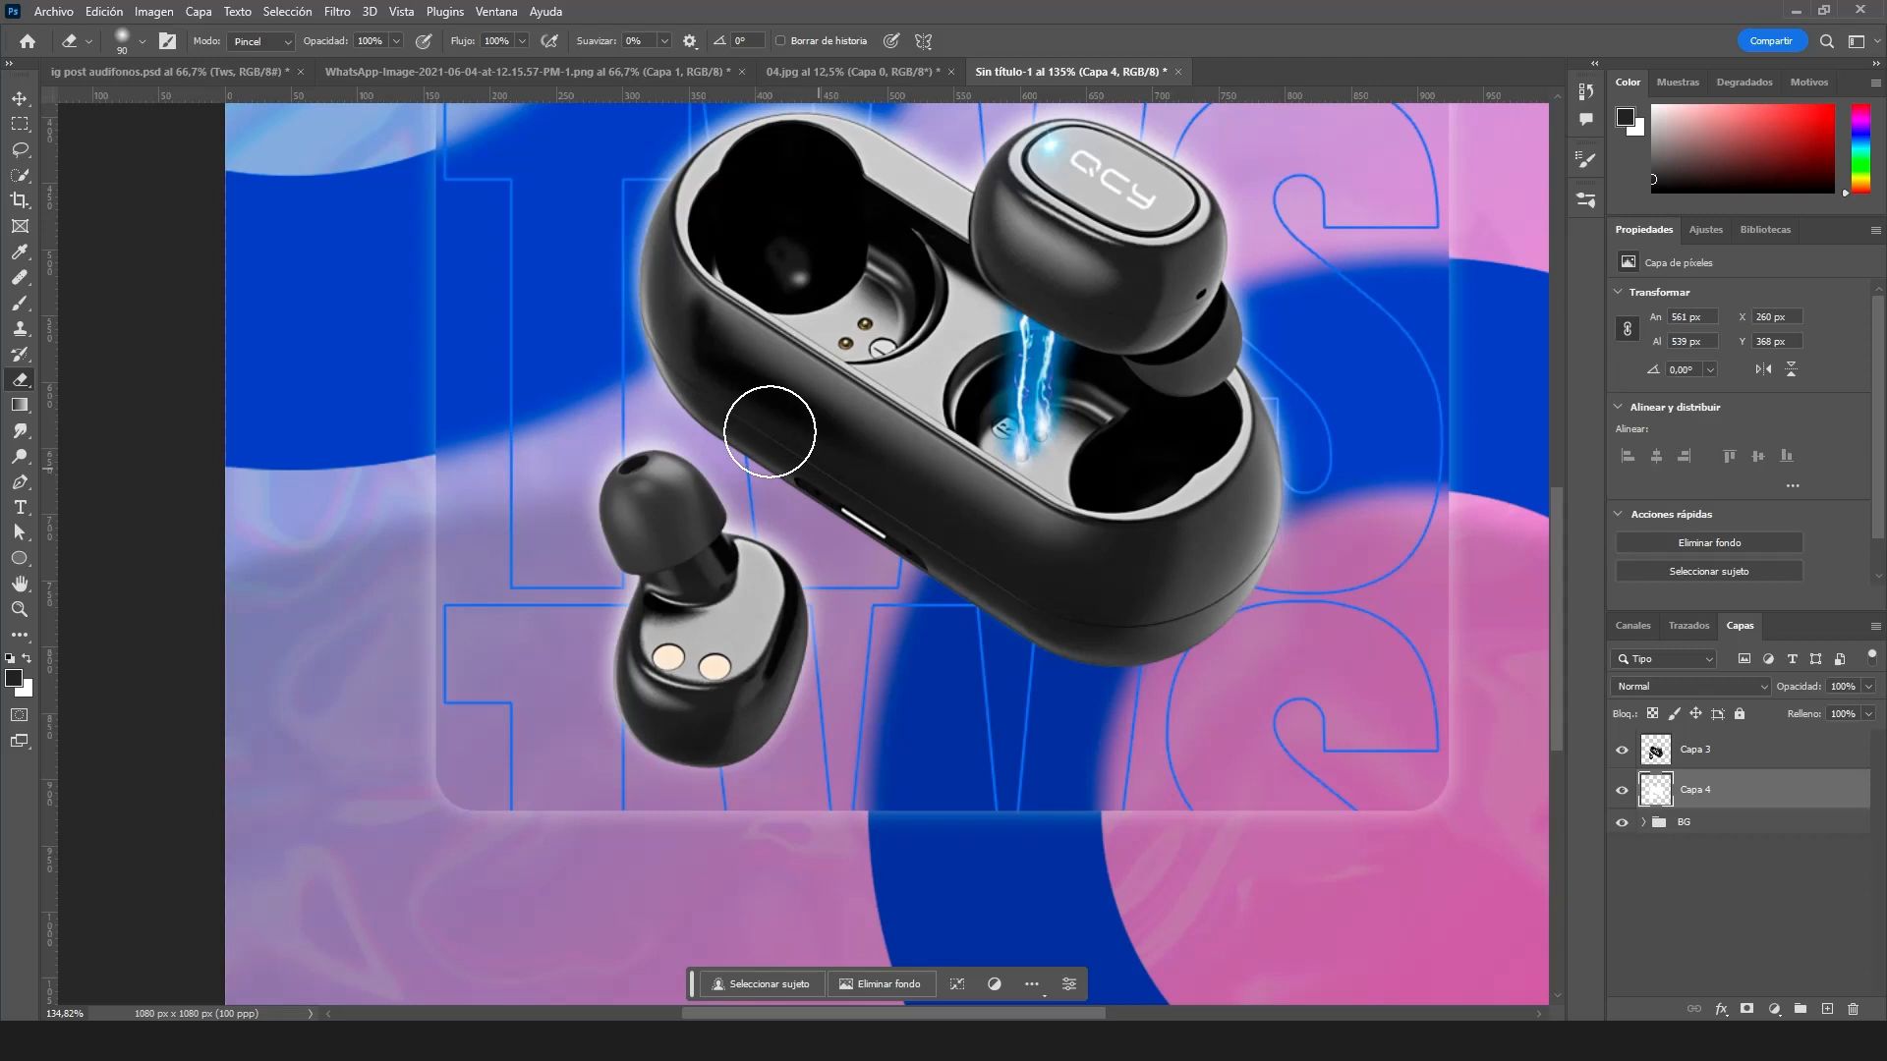
mouse_move(789, 716)
mouse_down()
mouse_move(644, 767)
mouse_move(786, 668)
mouse_move(821, 695)
mouse_move(660, 791)
mouse_up()
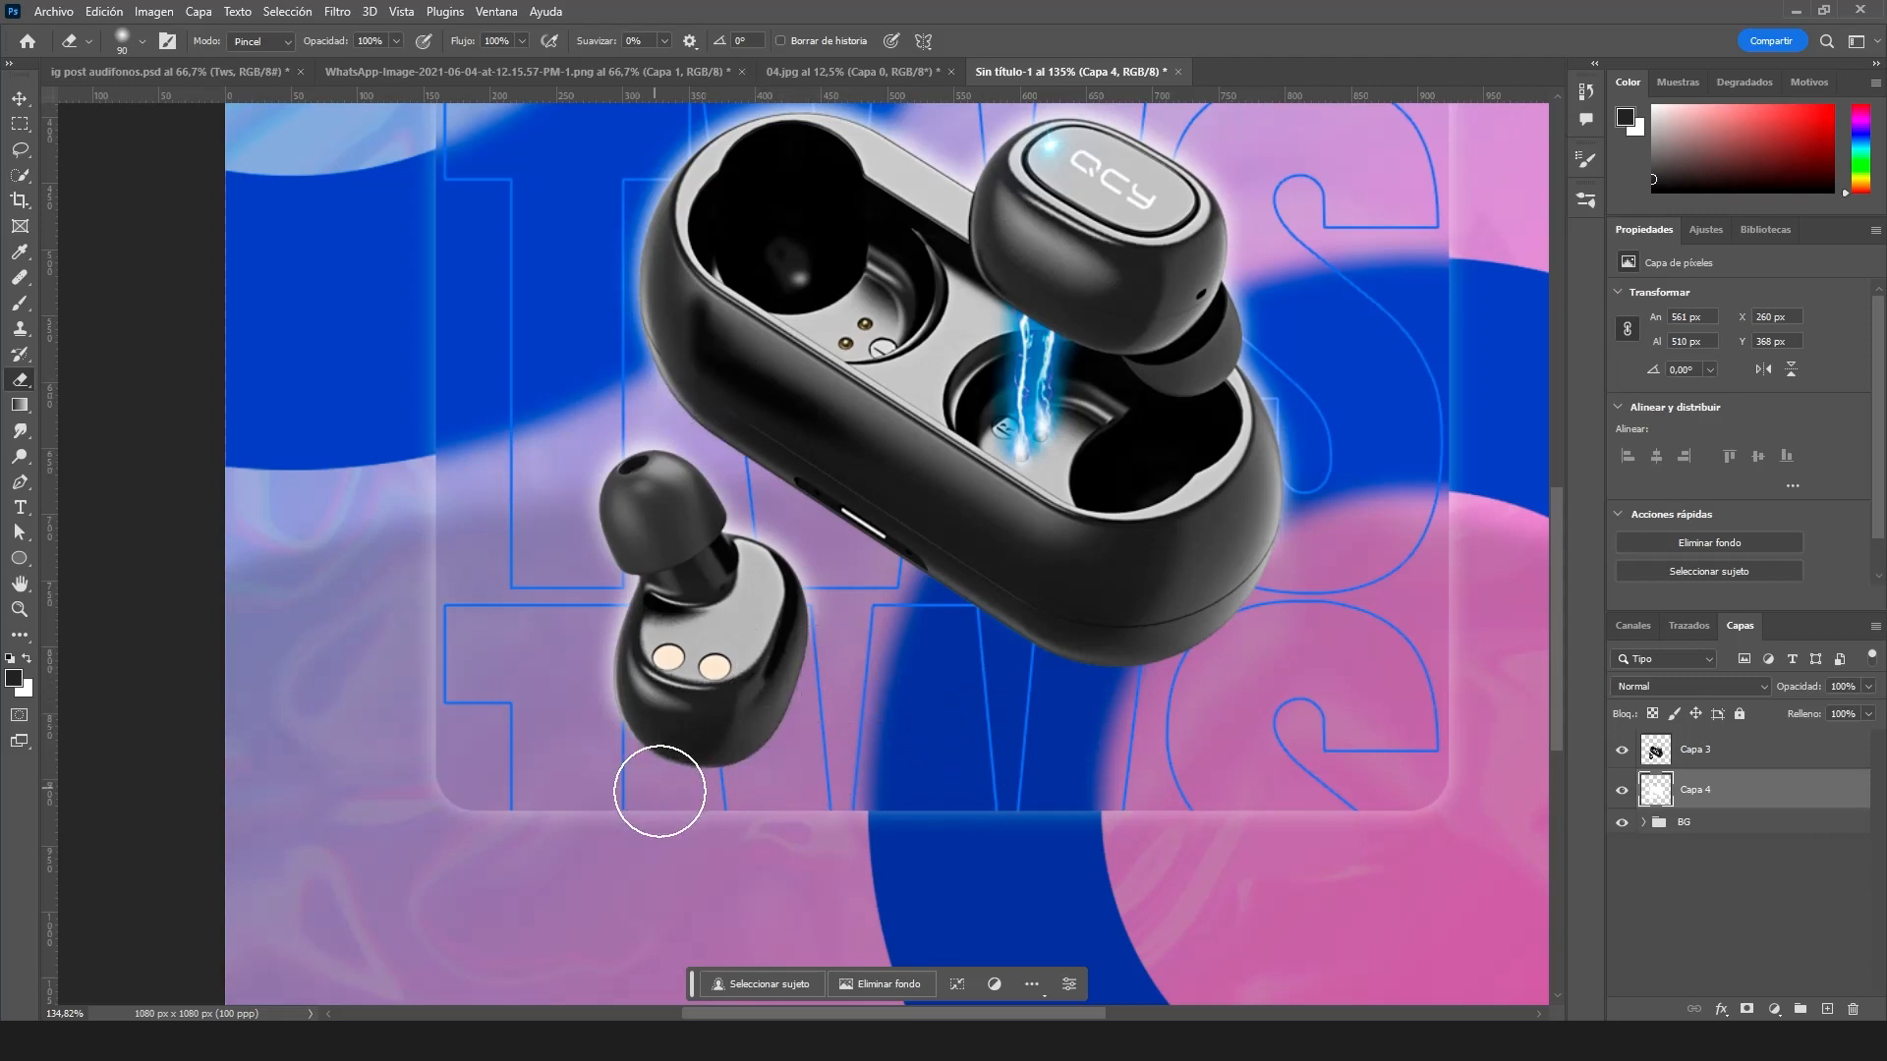
- Load the outline of Capa 3 as a selection, fill it with dark grey on a new layer above Capa 4, and deselect
ctrl+click(1657, 752)
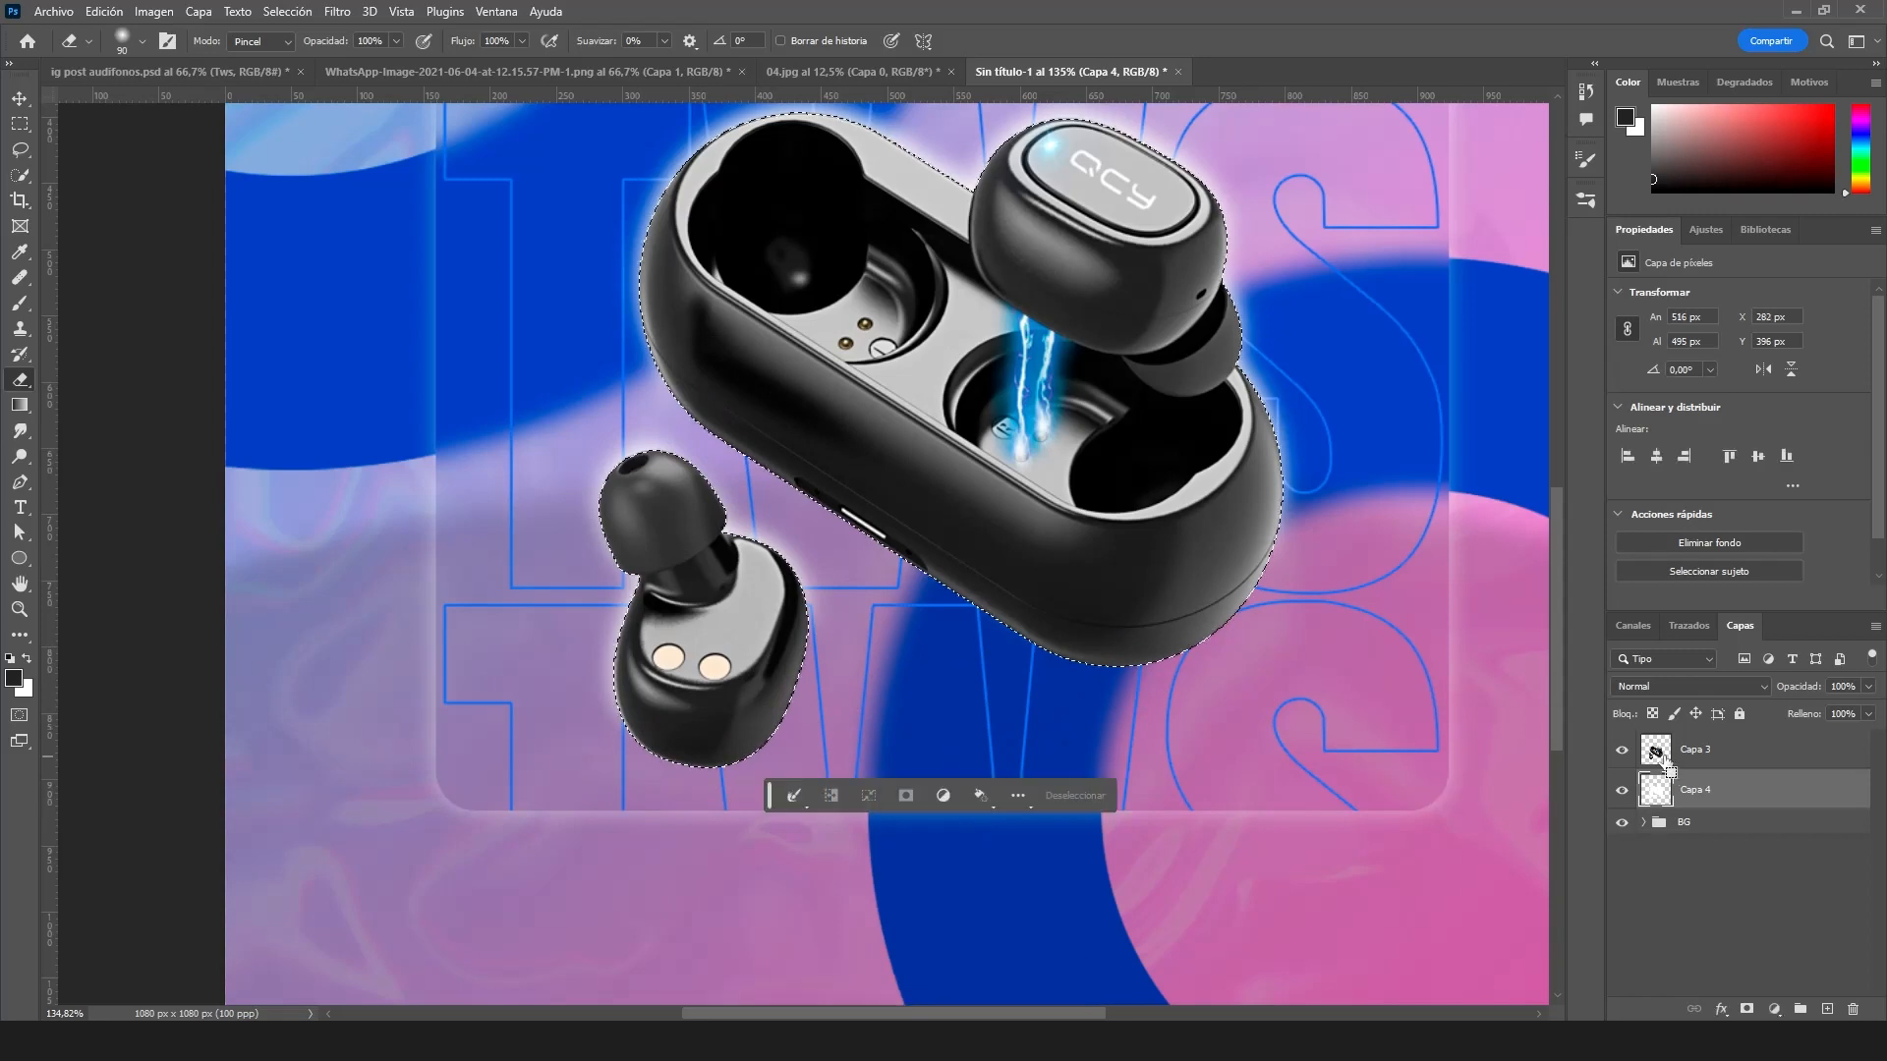
click(1827, 1009)
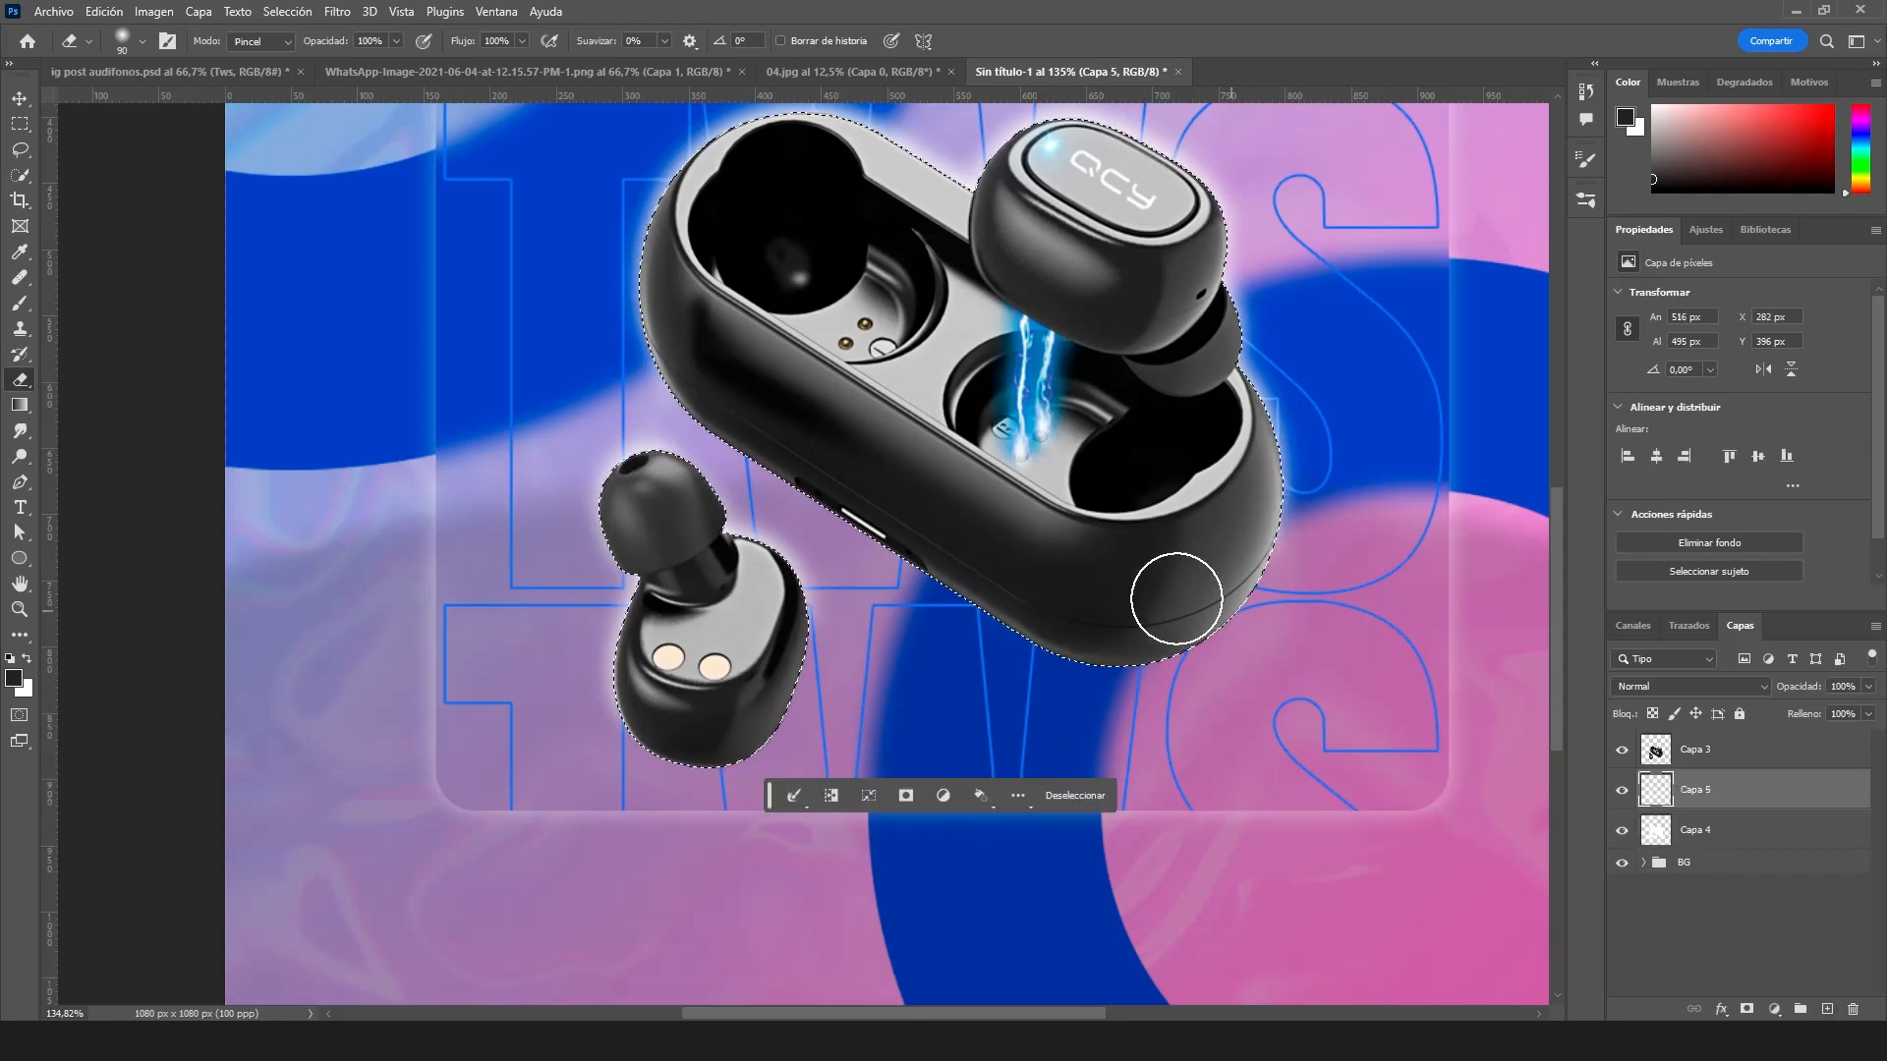
alt+scroll(885, 902, down, 3)
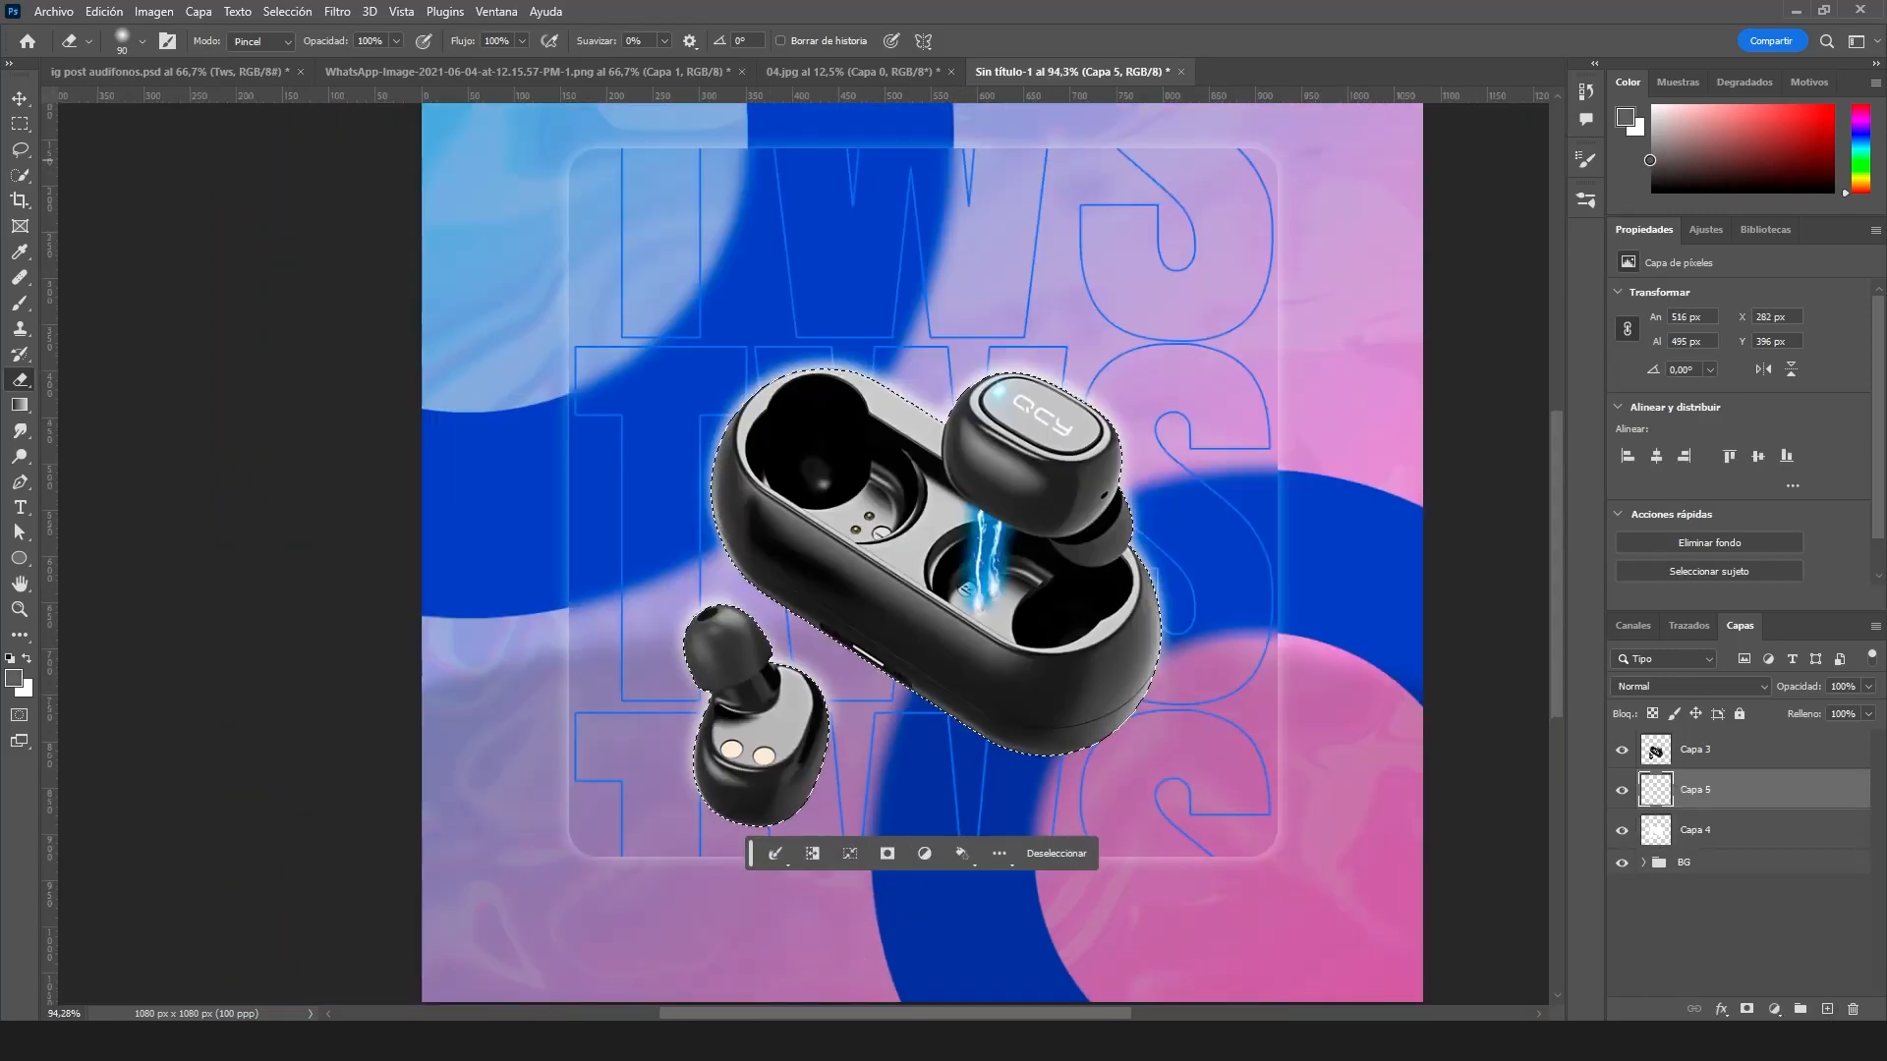
key(alt+Delete)
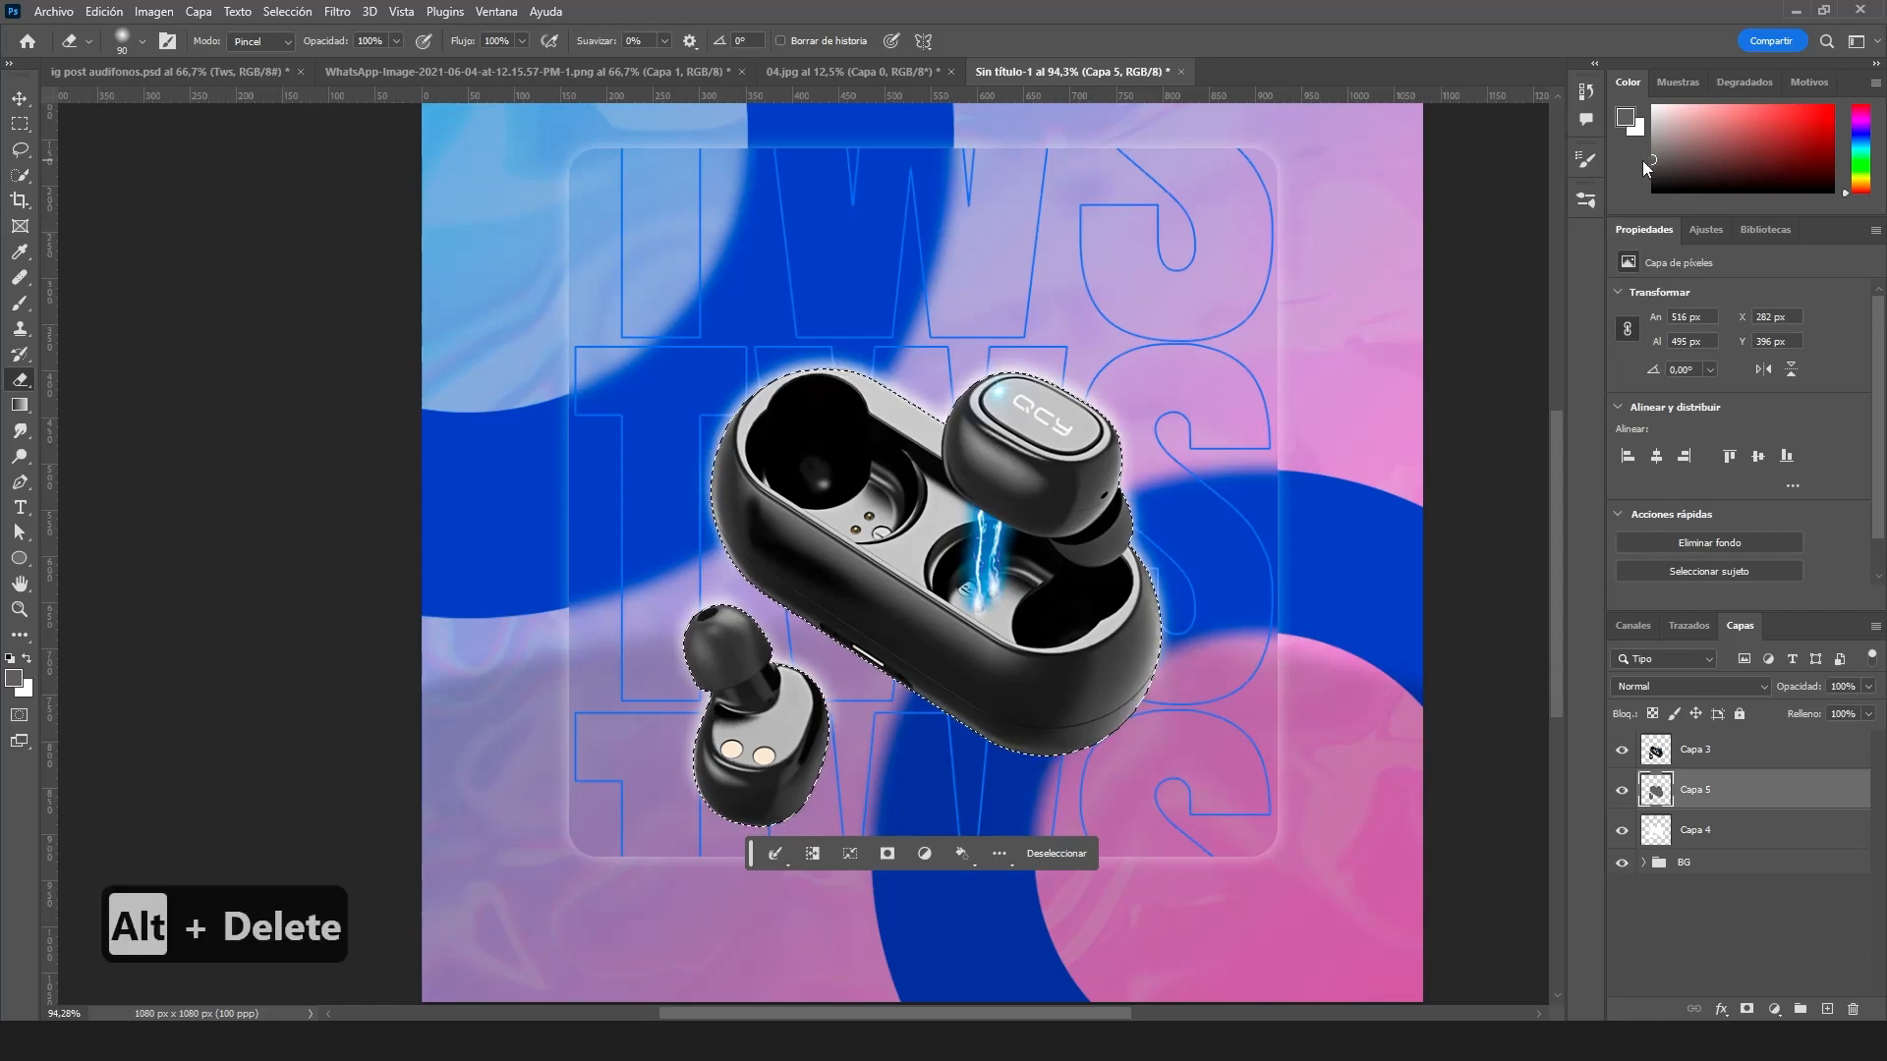
key(ctrl+d)
key(v)
- Blur the dark grey silhouette on Capa 5 with the last-used filter
mouse_move(1707, 792)
mouse_down()
mouse_move(1720, 739)
mouse_move(1706, 794)
mouse_up()
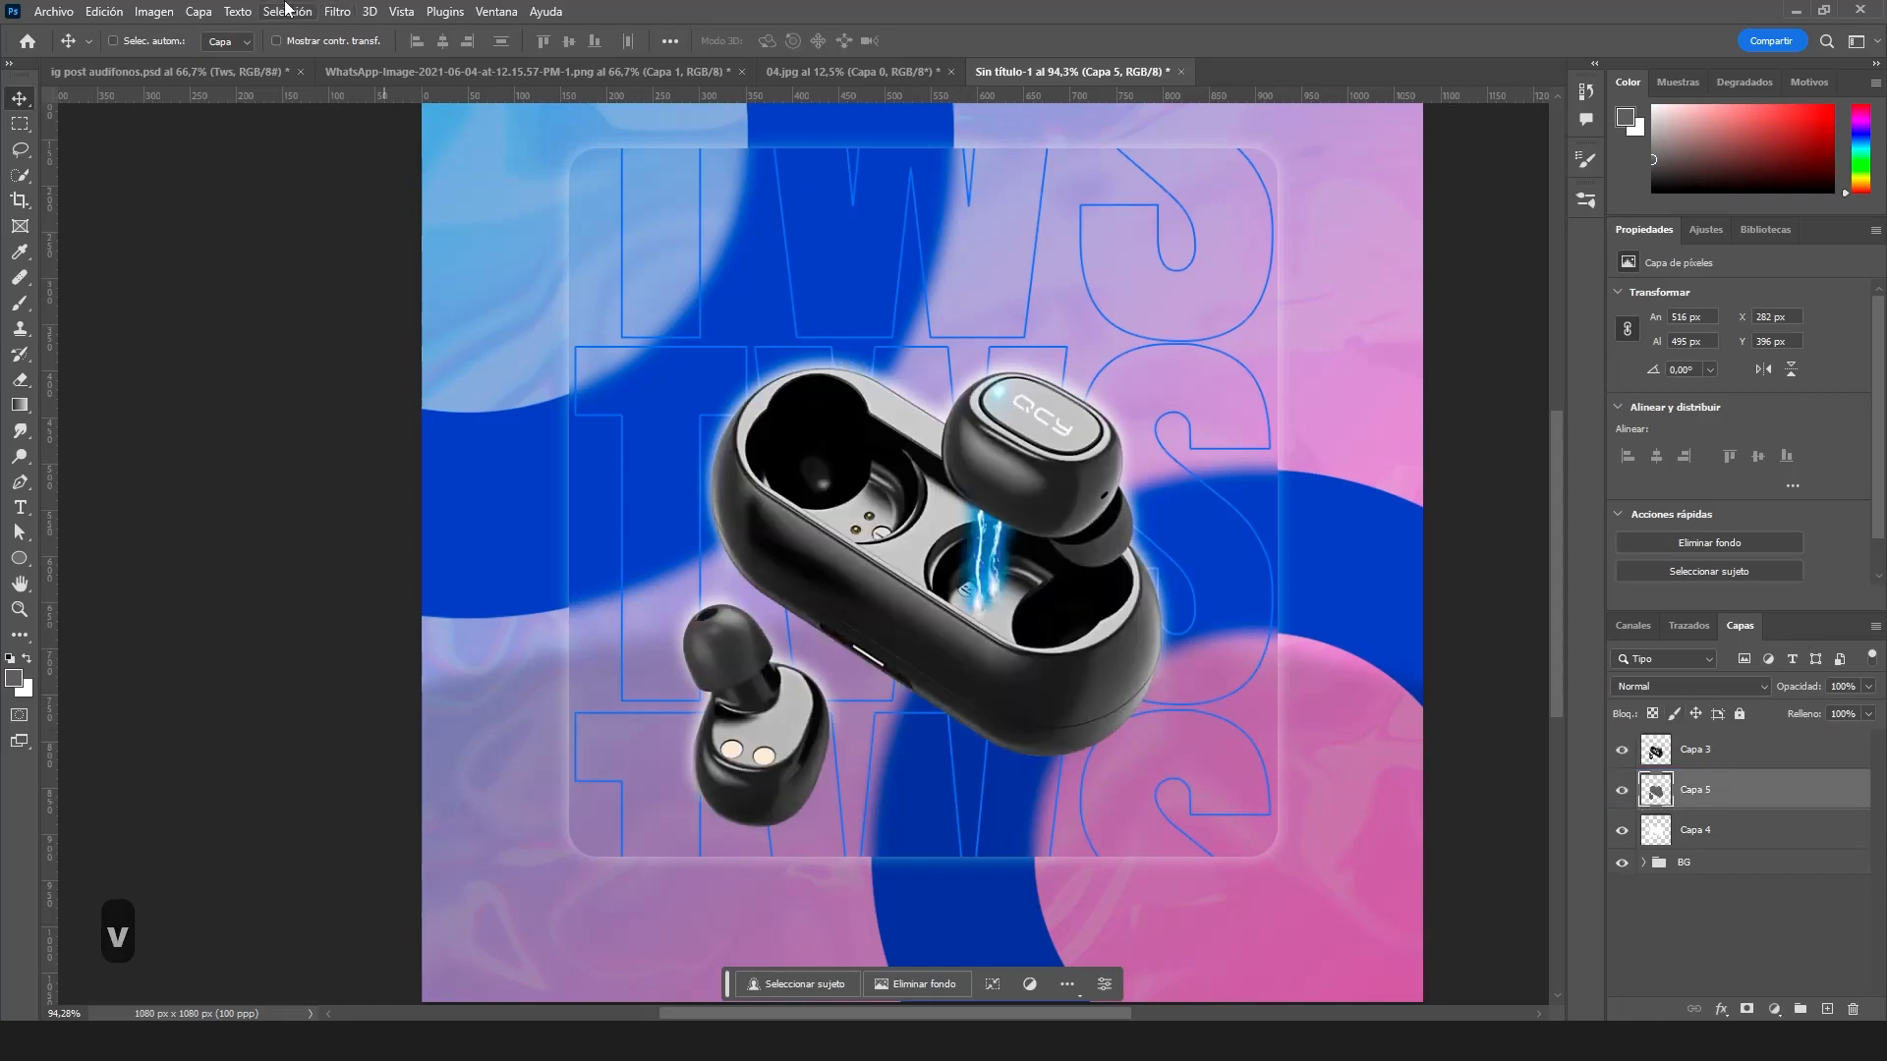
click(339, 11)
click(377, 33)
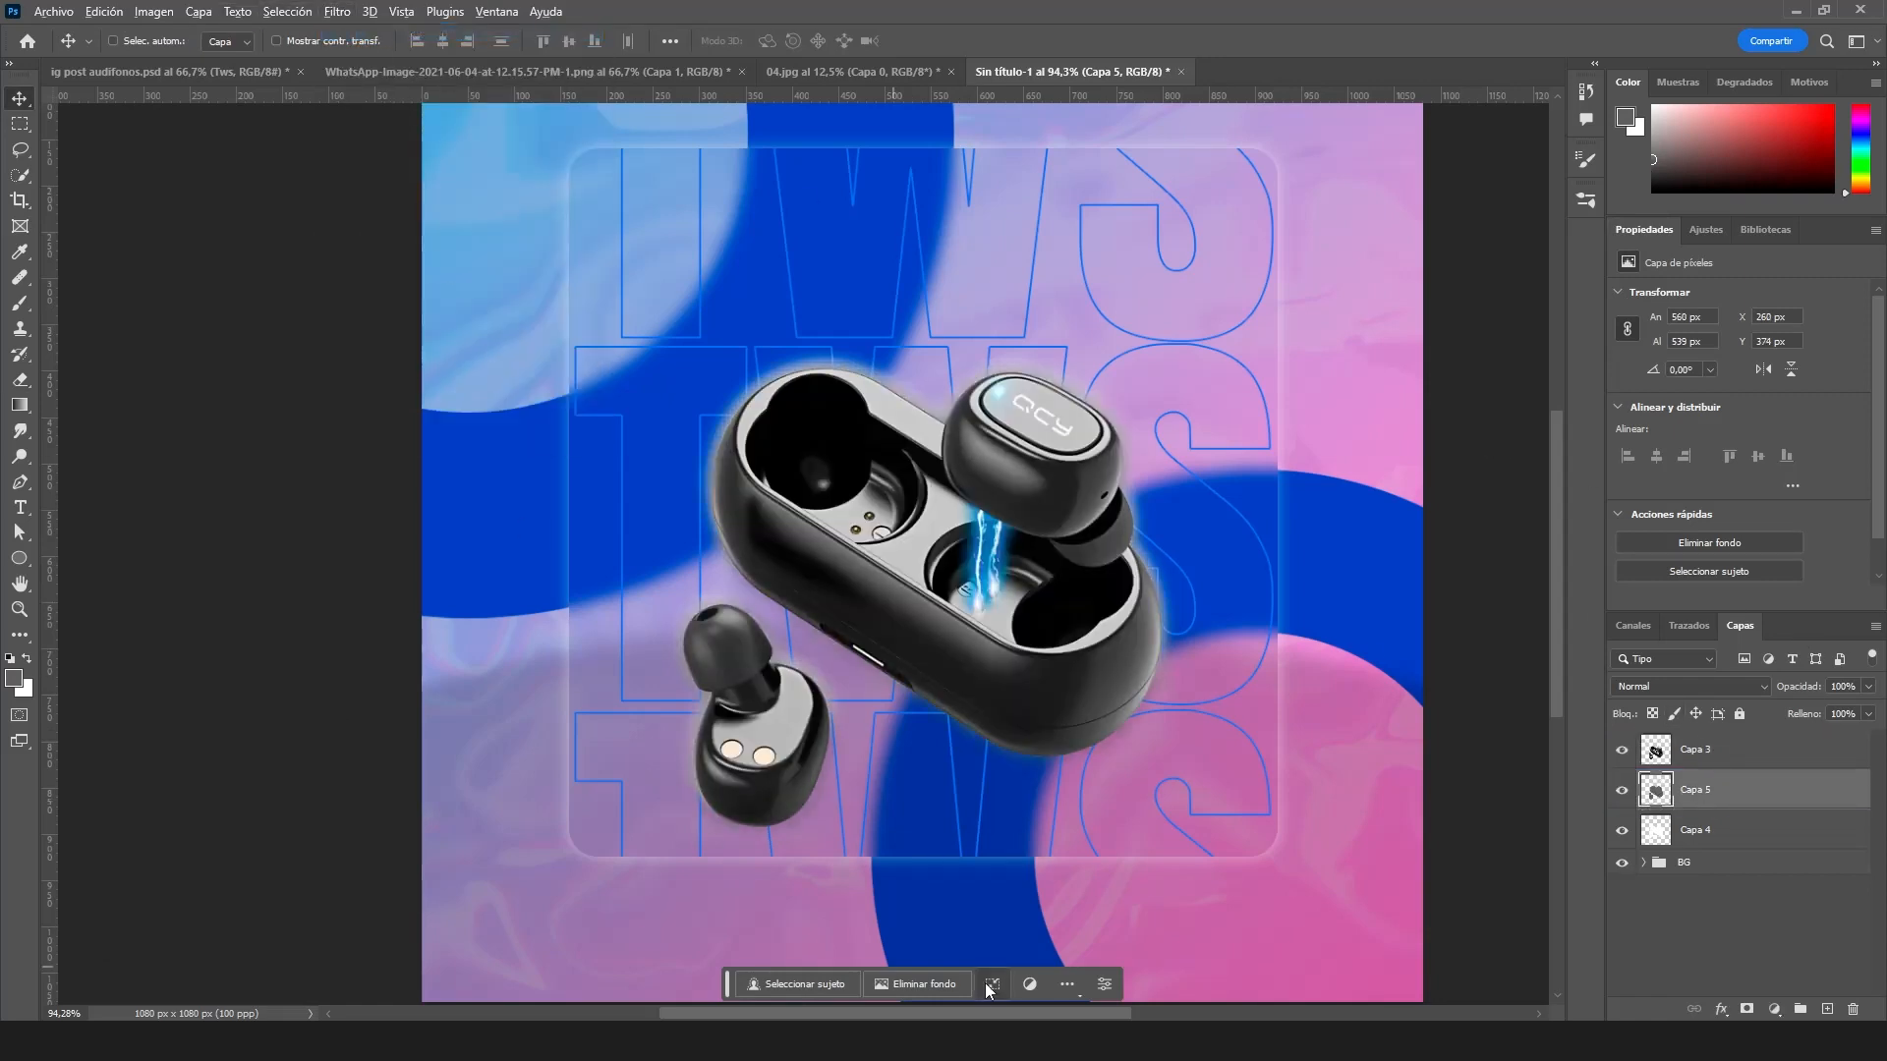
- Shift the blurred shadow Capa 5 to about X 262 px, Y 389 px and set its blending mode to Multiplicar
scroll(1013, 899, up, 3)
drag(901, 290, 904, 315)
click(1717, 686)
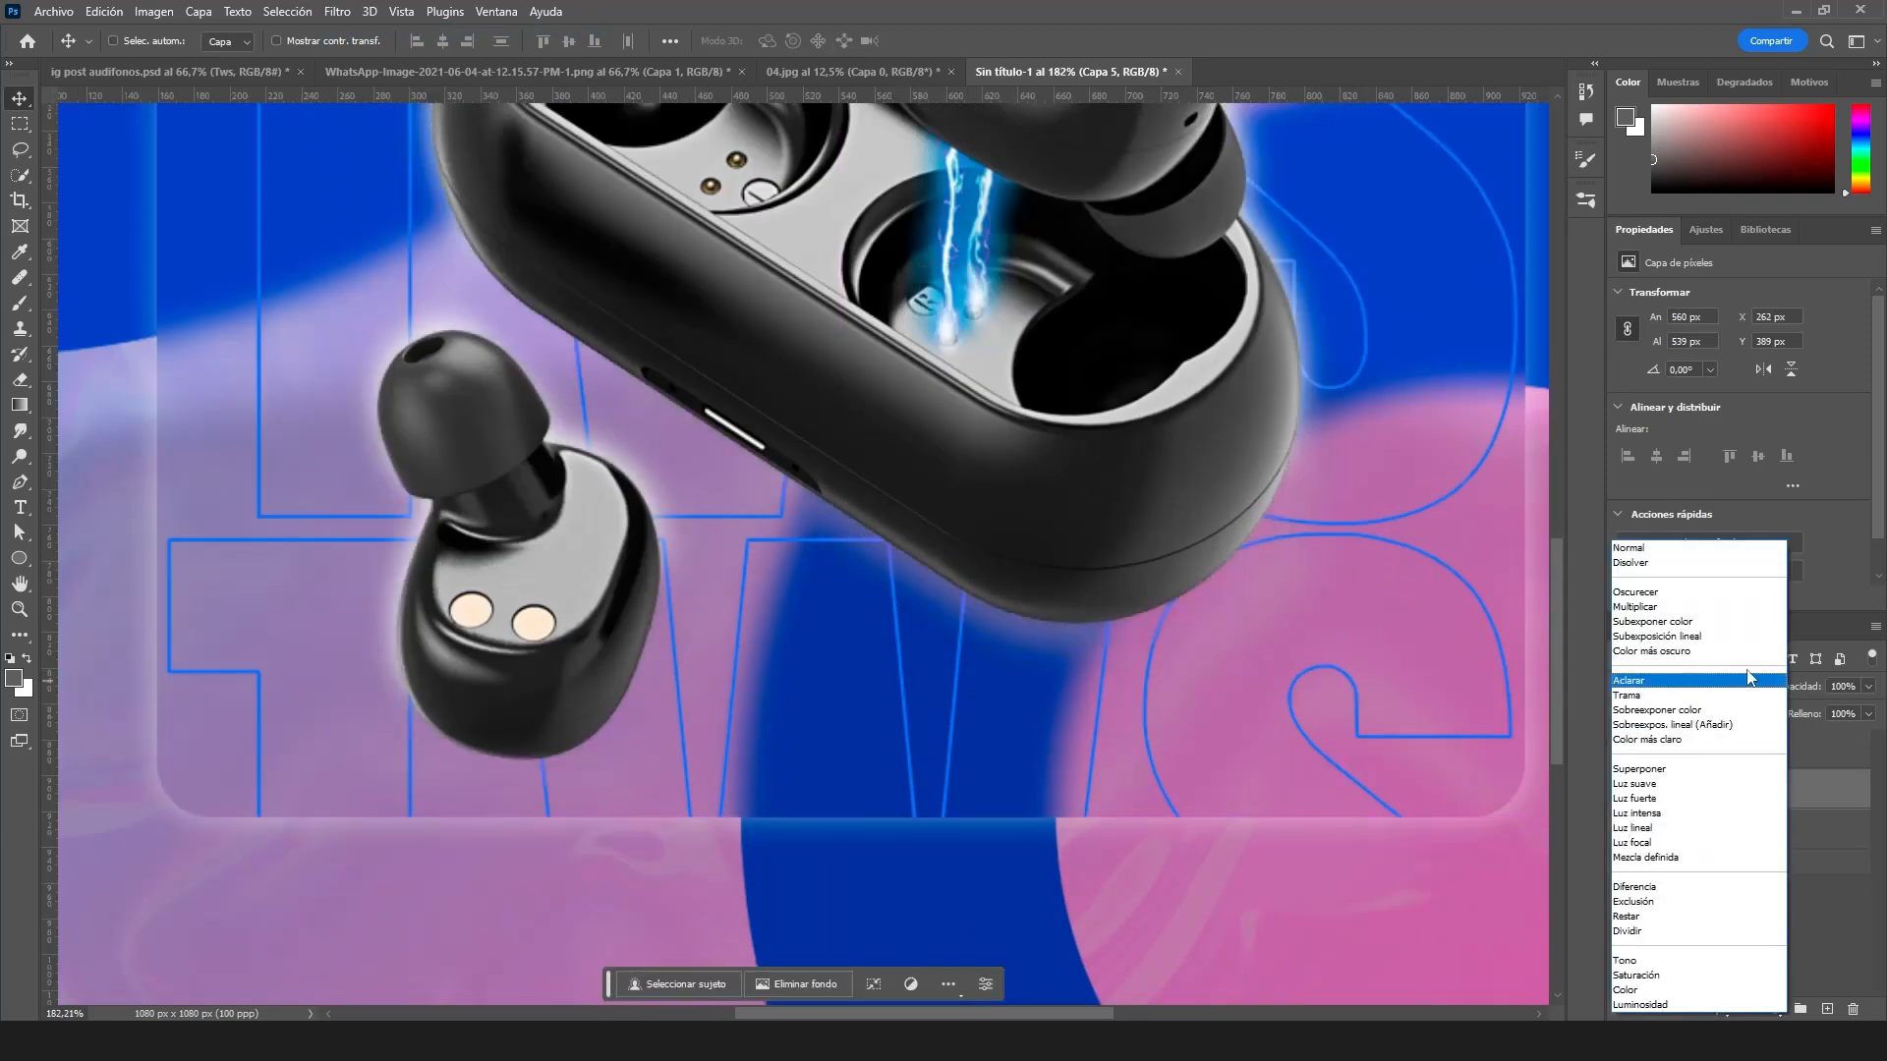
click(1644, 607)
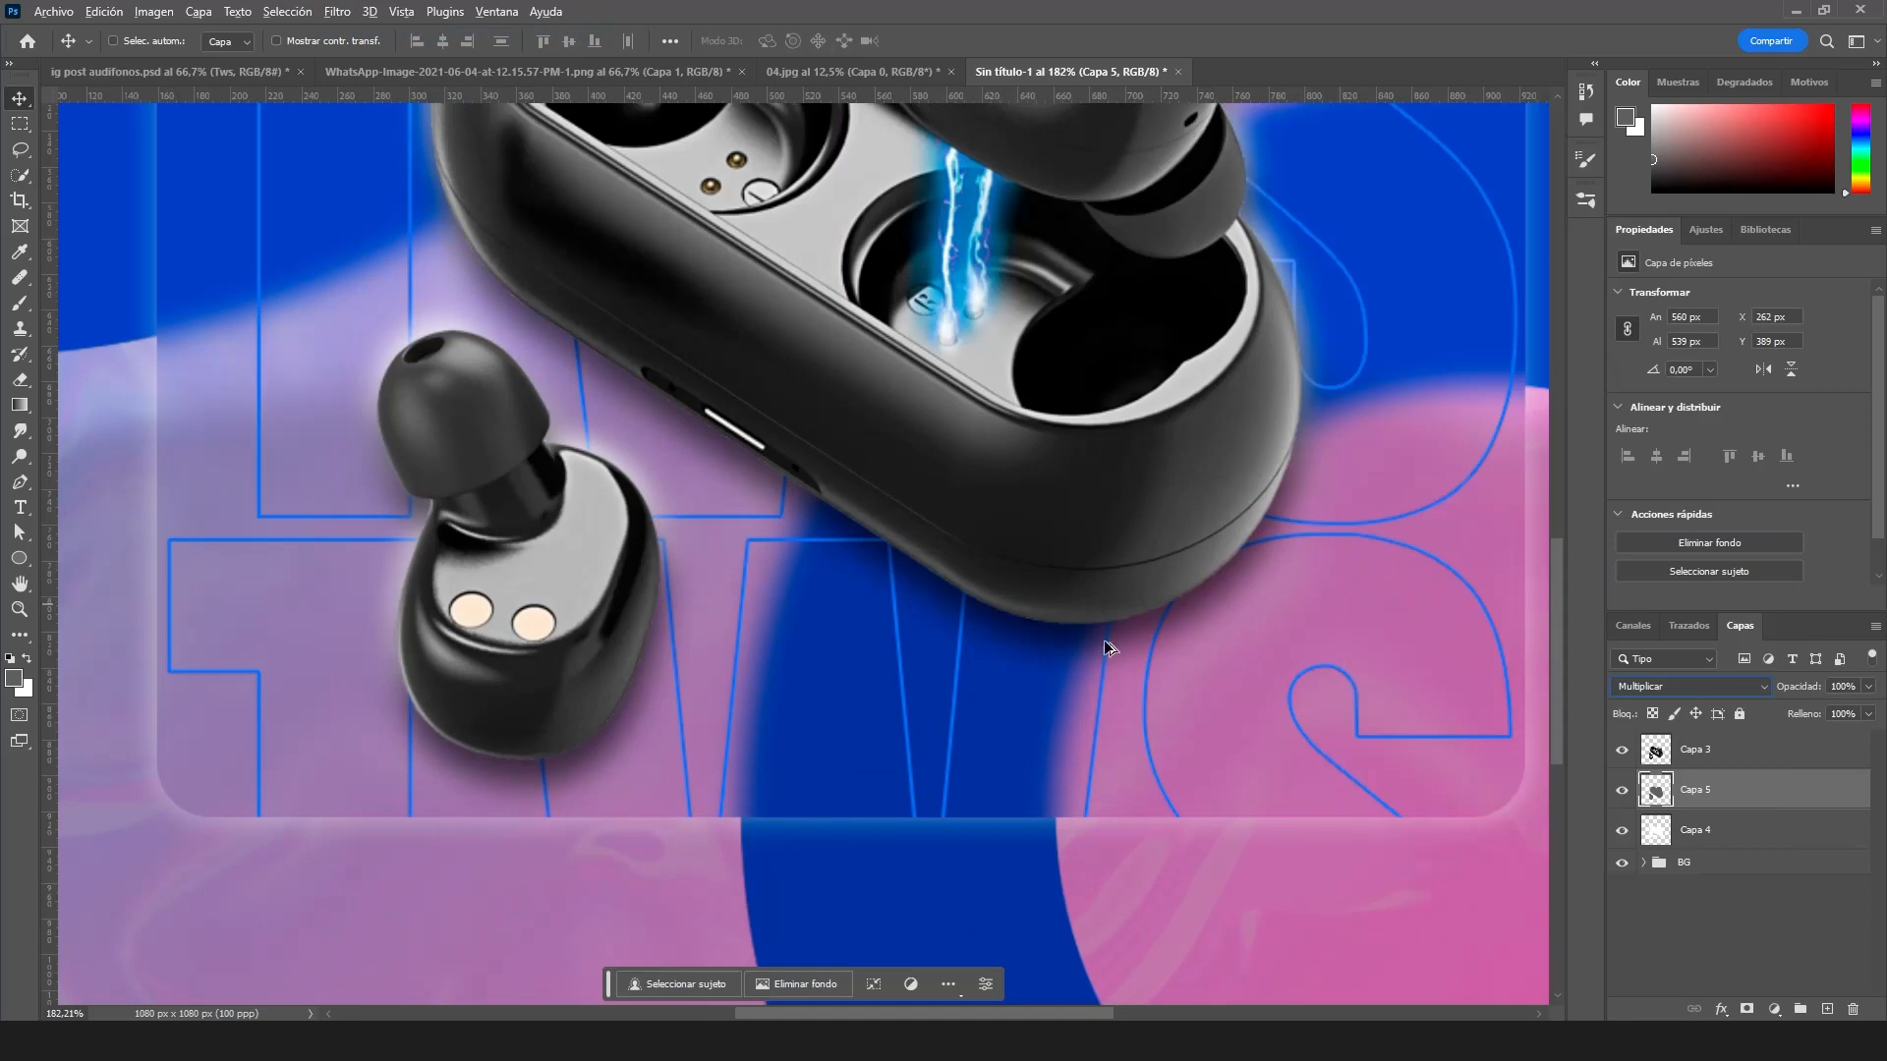
- Erase the upper parts of the Capa 5 shadow, hiding the earbuds layer Capa 3 while erasing and showing it again
scroll(1054, 779, down, 3)
click(20, 379)
mouse_move(725, 299)
mouse_down()
mouse_move(784, 324)
mouse_move(706, 327)
mouse_move(813, 258)
mouse_up()
mouse_move(1069, 374)
mouse_down()
mouse_move(1225, 533)
mouse_move(1303, 531)
mouse_move(1238, 367)
mouse_move(991, 307)
mouse_move(927, 355)
mouse_move(1098, 440)
mouse_move(995, 483)
mouse_move(881, 396)
mouse_move(716, 442)
mouse_up()
click(1622, 752)
scroll(558, 596, up, 5)
mouse_move(701, 575)
mouse_down()
mouse_move(645, 544)
mouse_move(548, 564)
mouse_up()
mouse_move(737, 544)
mouse_down()
mouse_move(791, 466)
mouse_move(885, 558)
mouse_move(751, 441)
mouse_move(743, 574)
mouse_move(807, 550)
mouse_move(772, 568)
mouse_move(926, 589)
mouse_move(828, 630)
mouse_move(728, 598)
mouse_move(719, 686)
mouse_move(924, 618)
mouse_move(741, 722)
mouse_move(977, 682)
mouse_up()
key(ctrl+0)
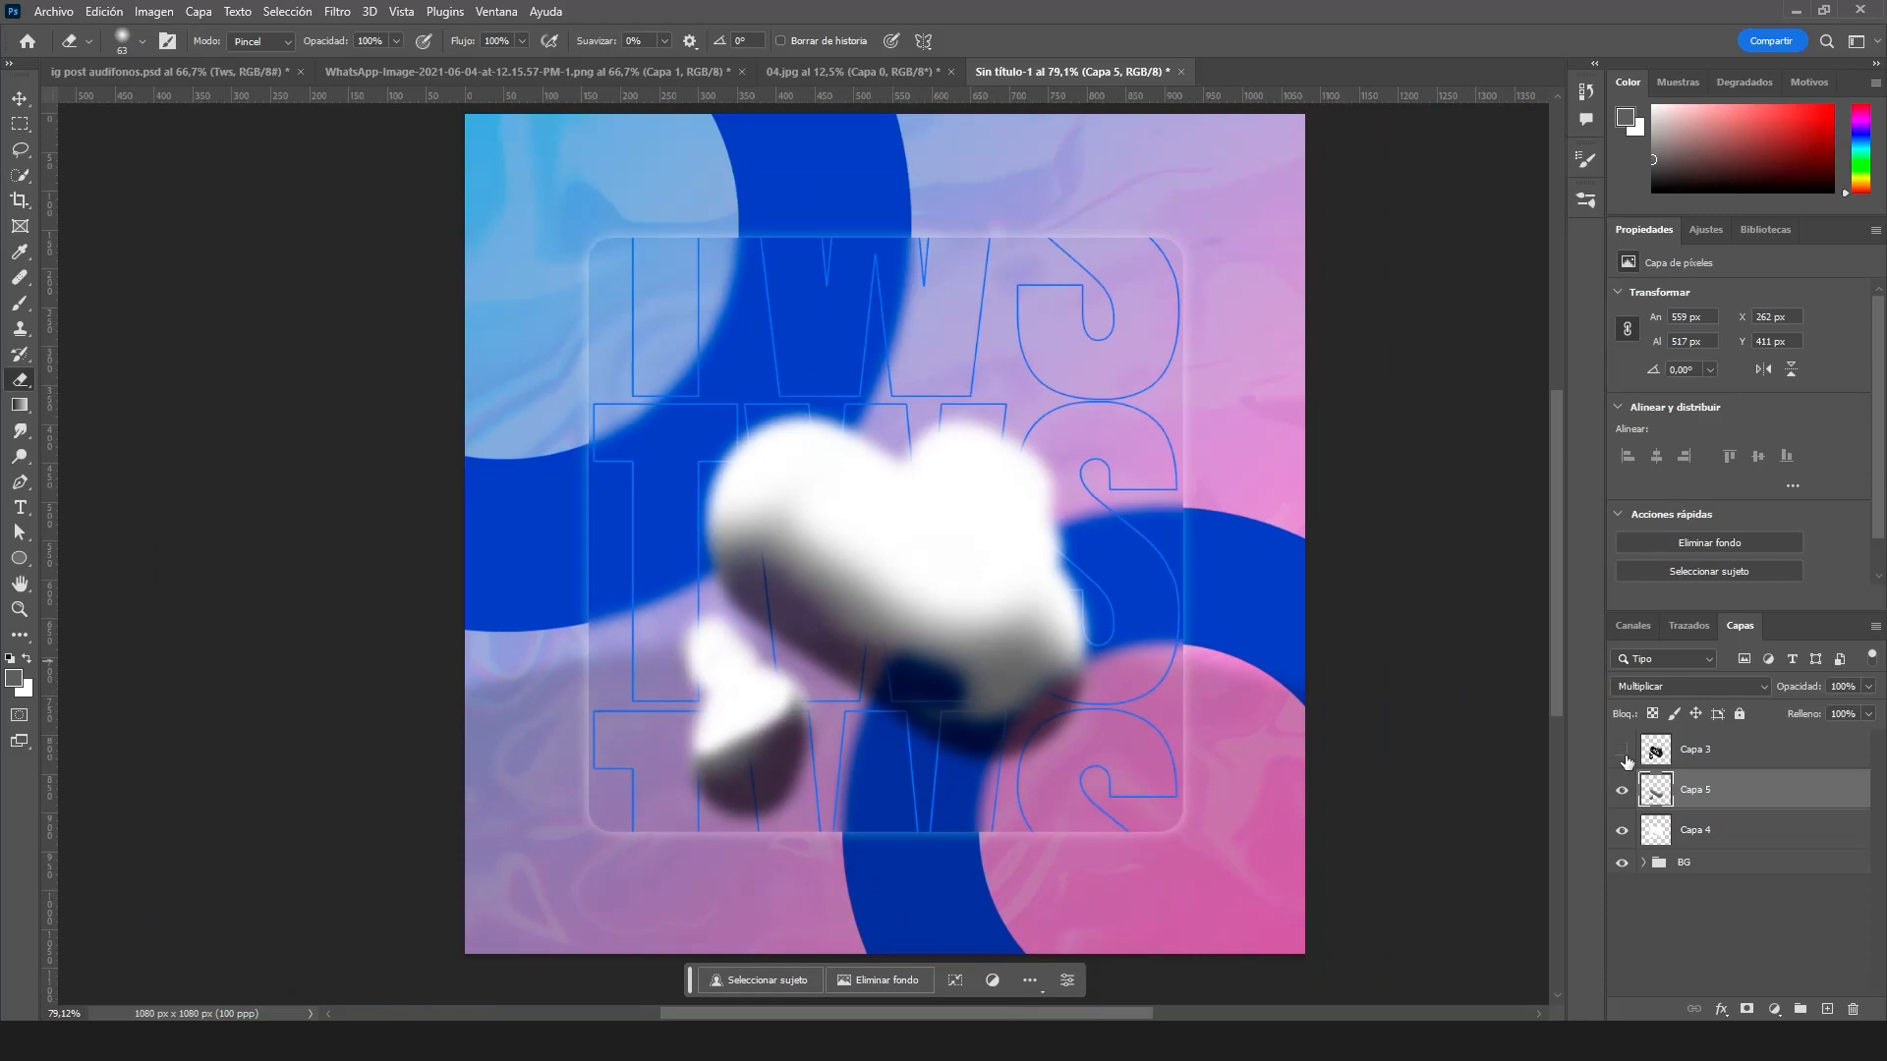
click(1622, 753)
scroll(840, 557, up, 1)
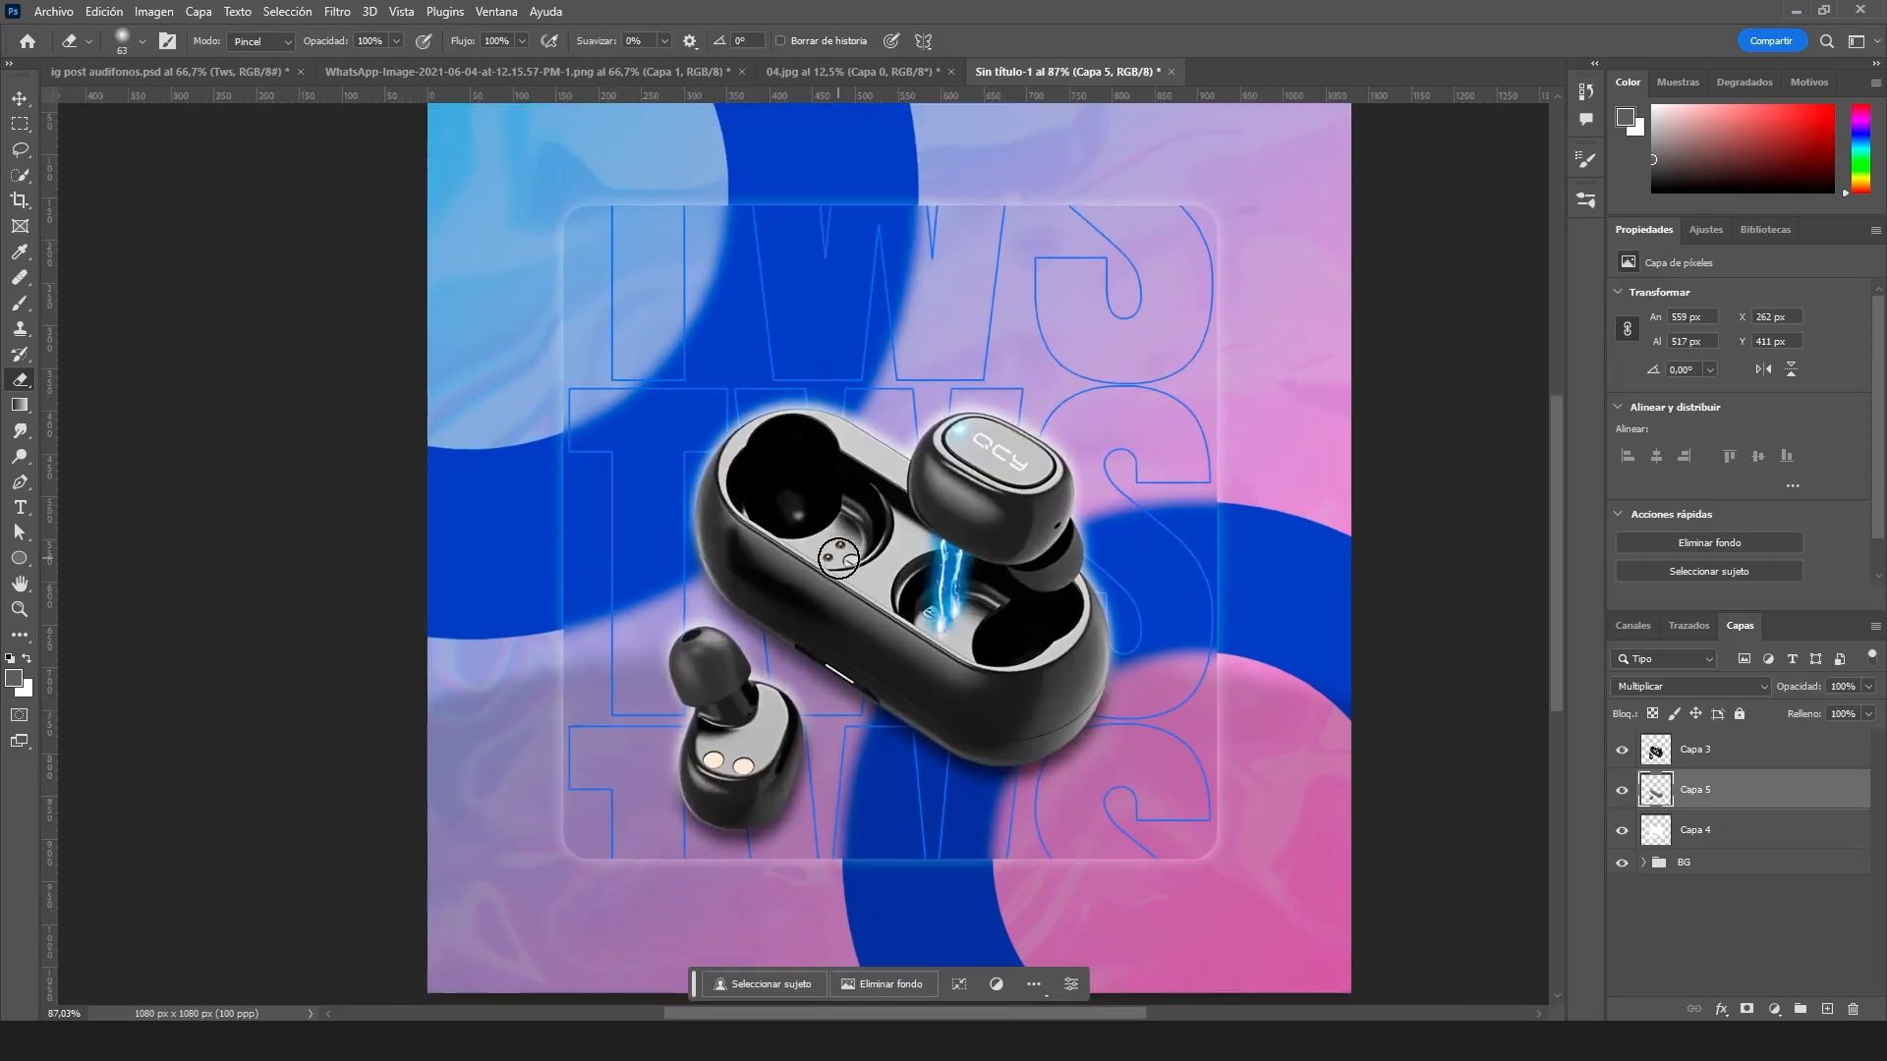
- Add the text "Qcy T1c" in blue Poppins Bold on a new layer above the frosted square
click(19, 99)
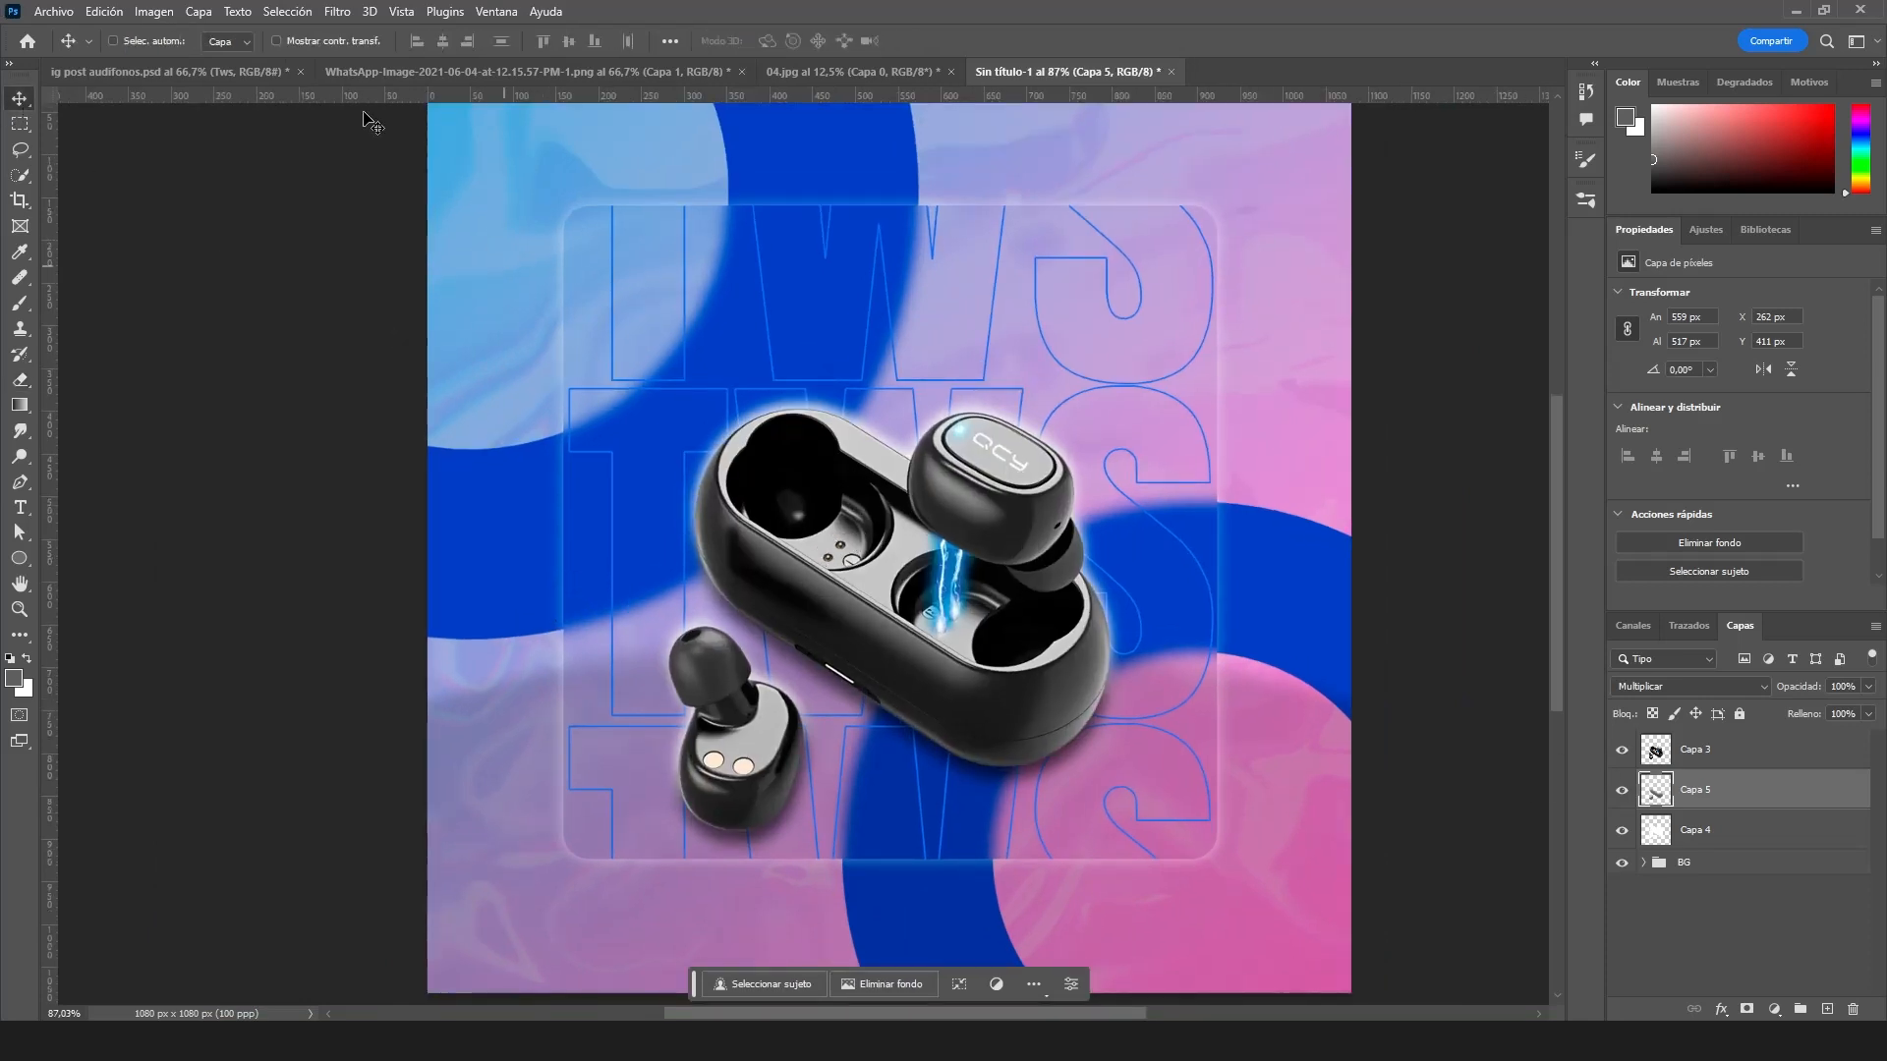
scroll(884, 541, up, 1)
click(1826, 1009)
key(t)
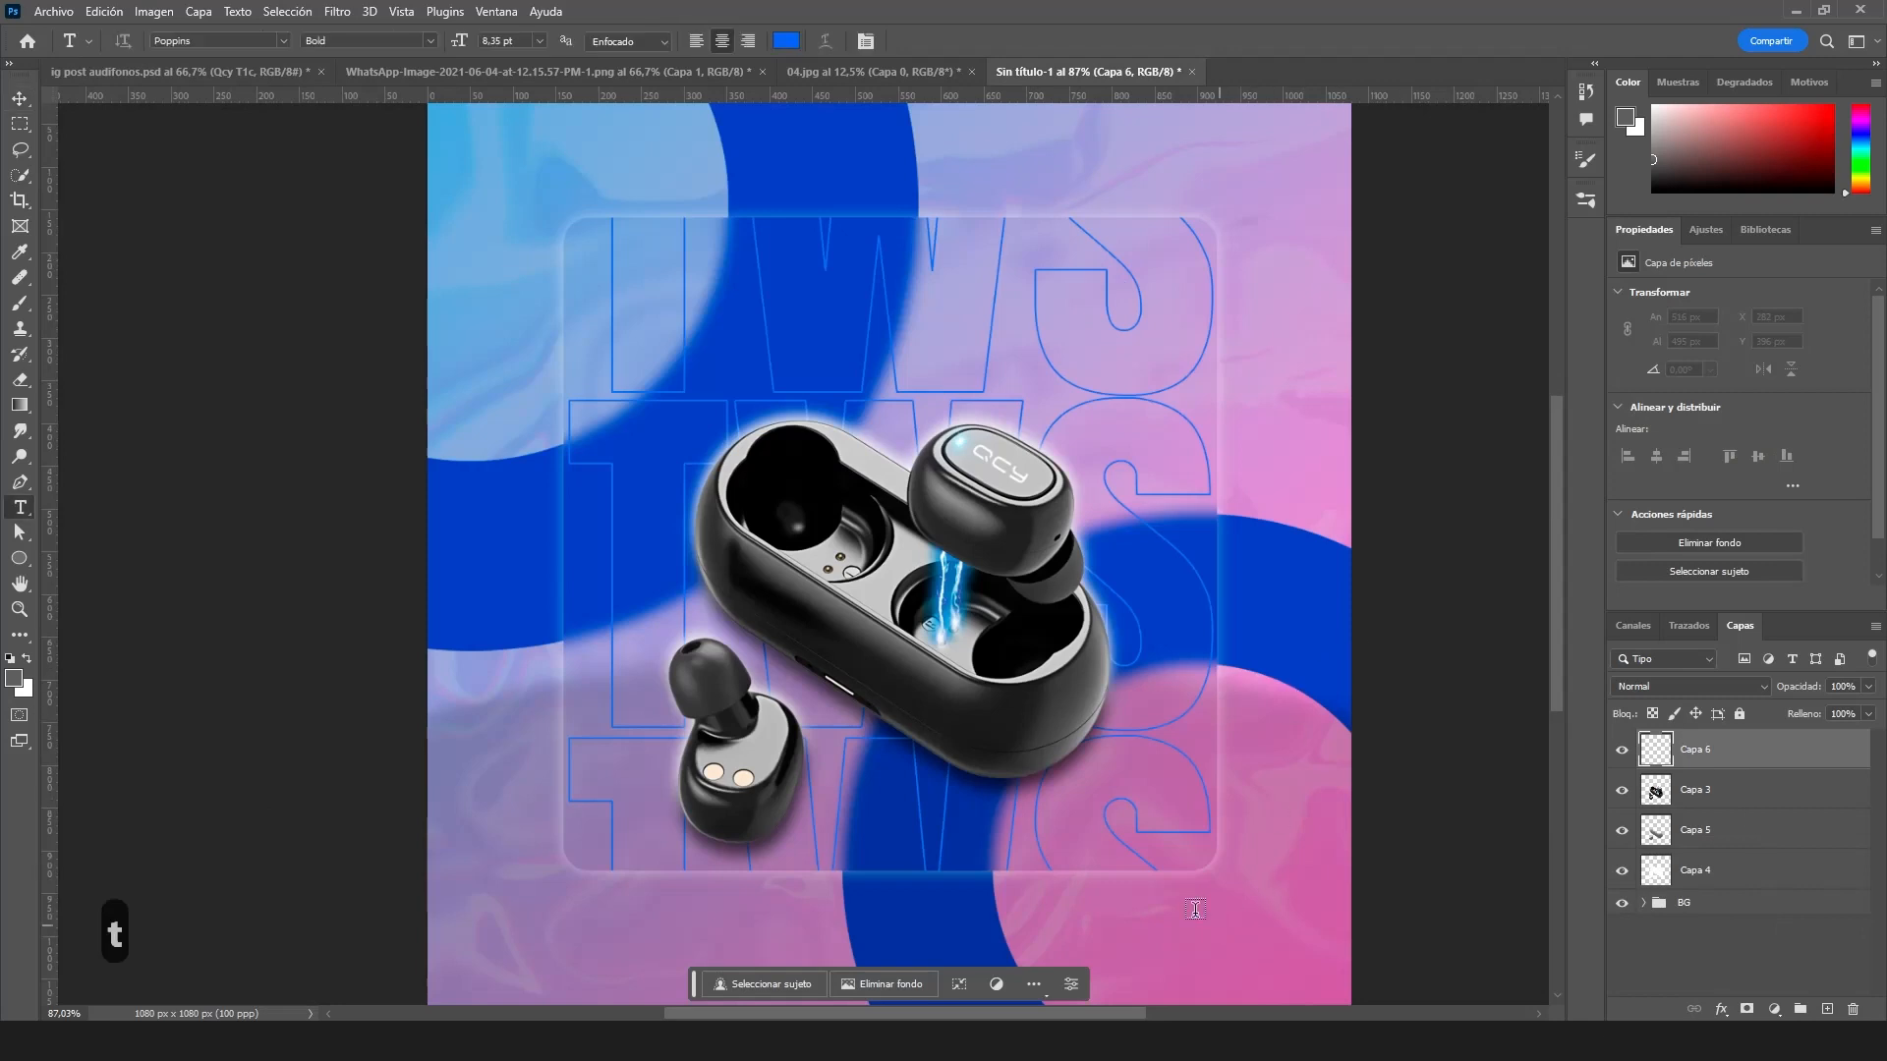
click(753, 144)
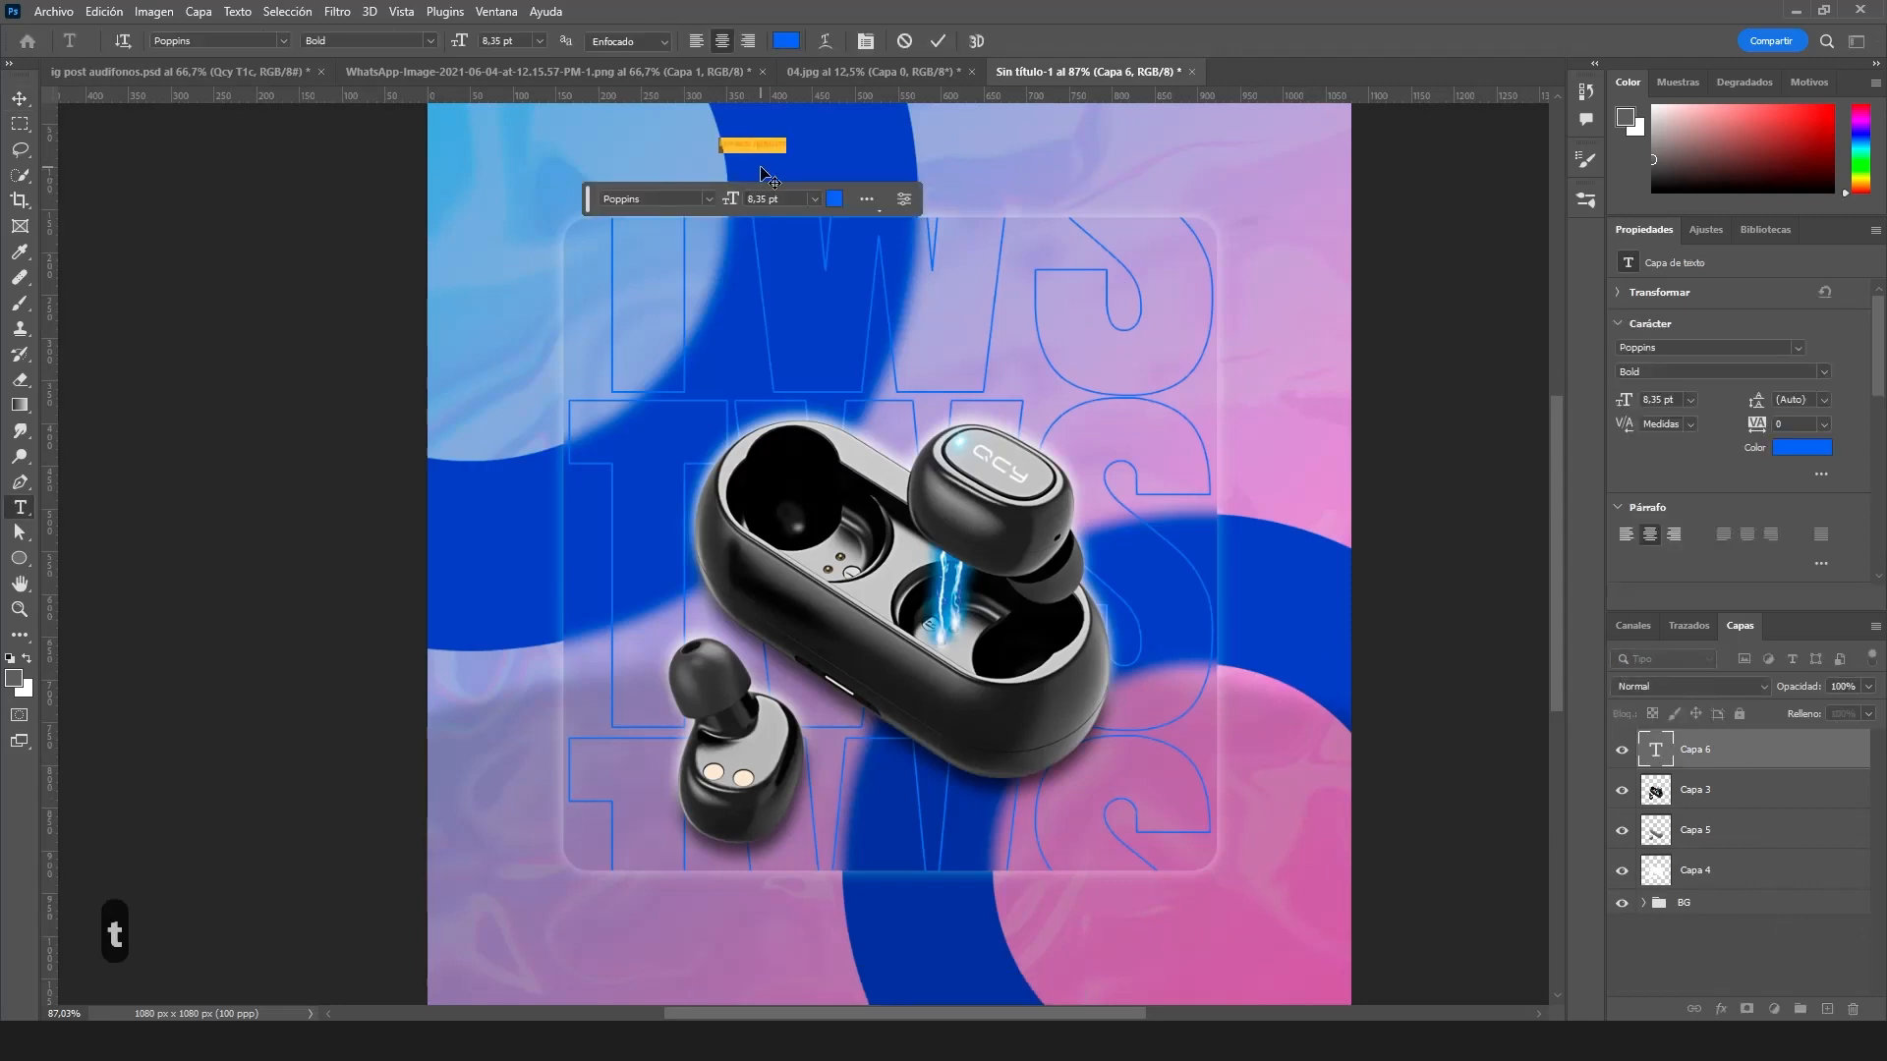
text(Qcy T1c)
click(20, 99)
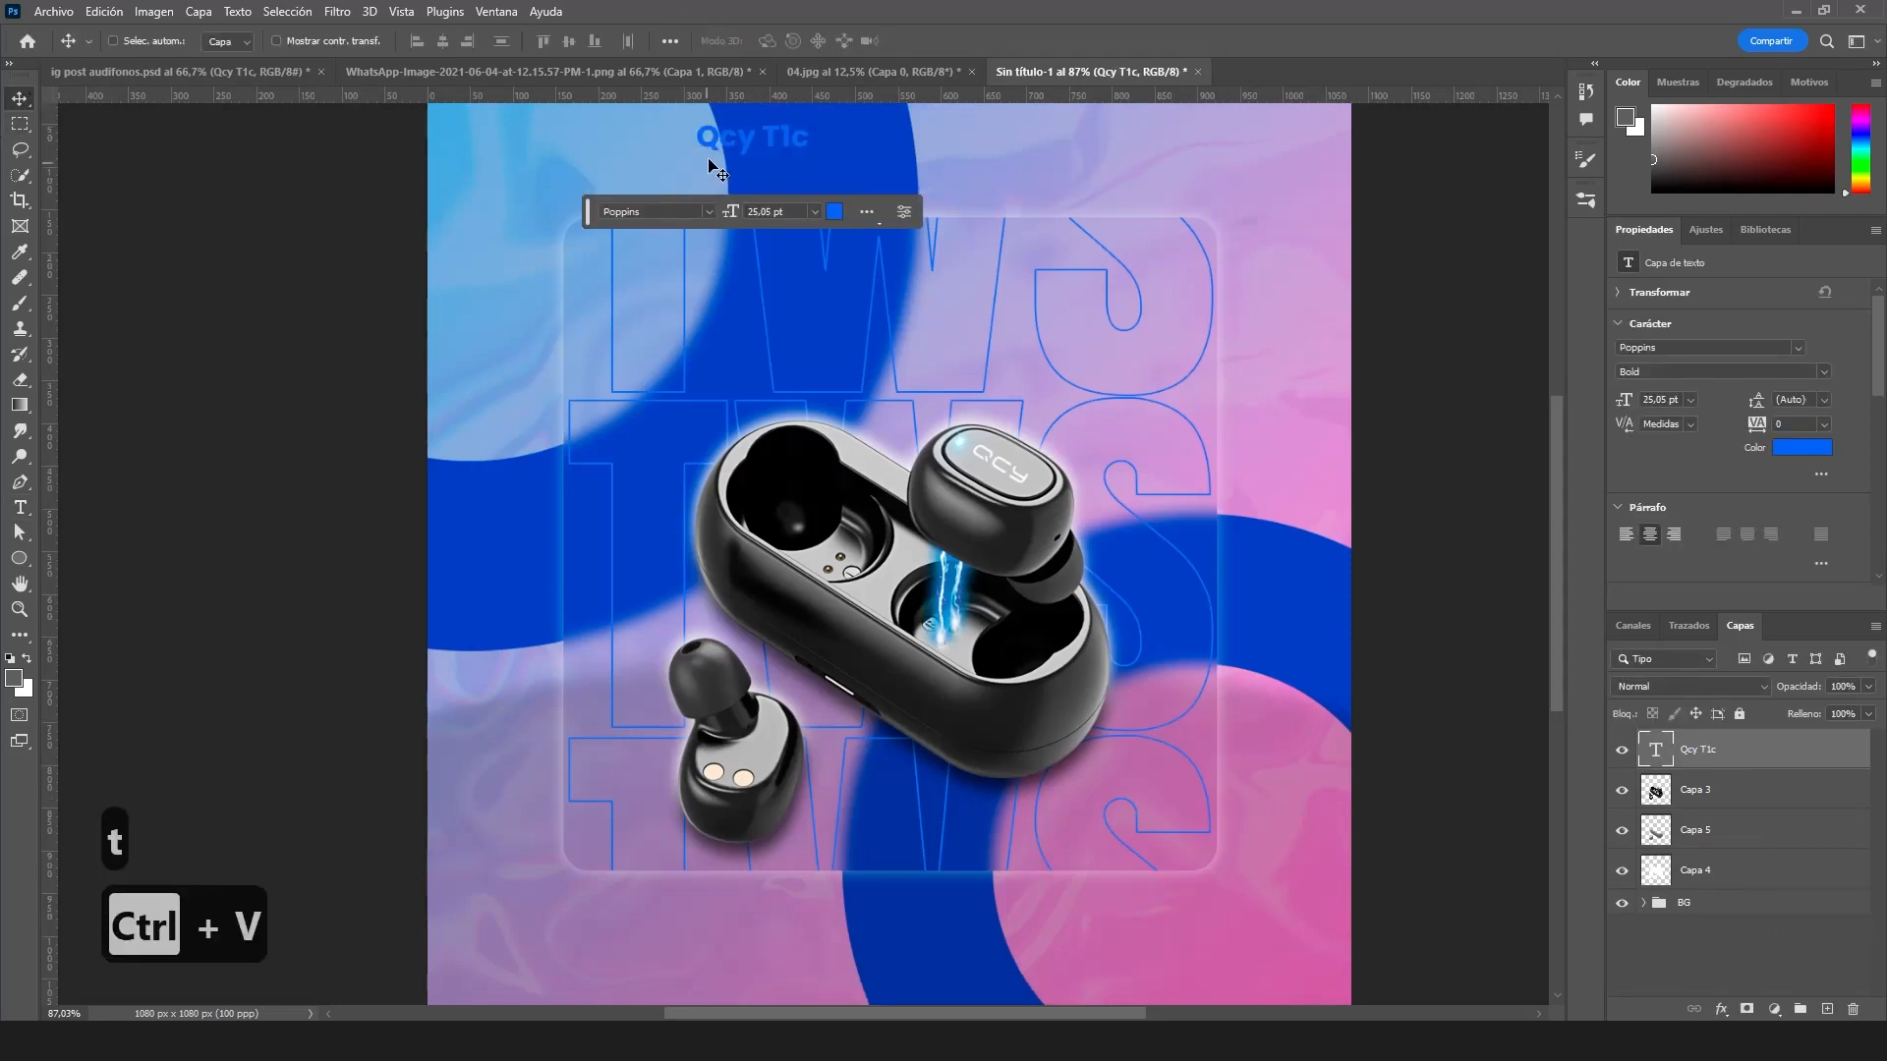
- Scale the Qcy T1c text to about 309% and centre it horizontally in the upper part of the frosted square
key(ctrl+t)
drag(808, 163, 1024, 318)
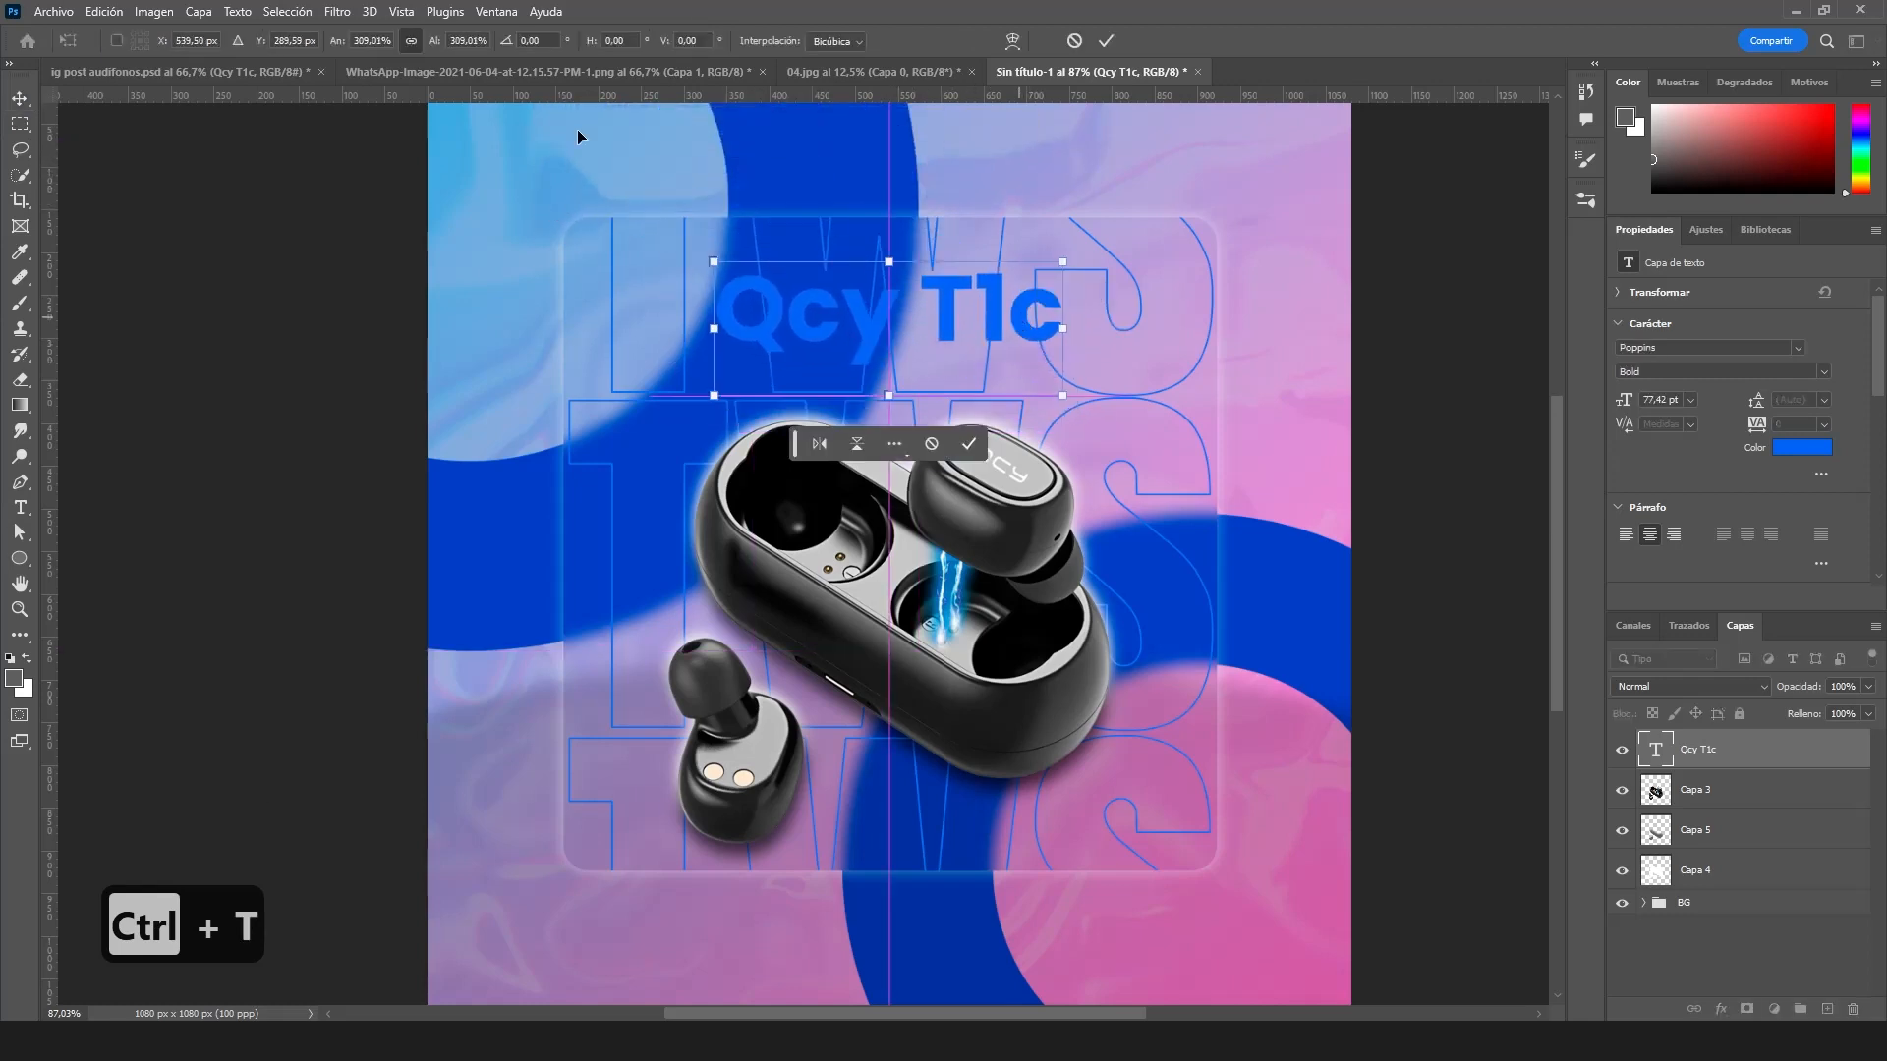
- Compare with the ig post audifonos.psd reference and scale the Qcy T1c text to about 350% in the upper part of the frosted square
click(138, 70)
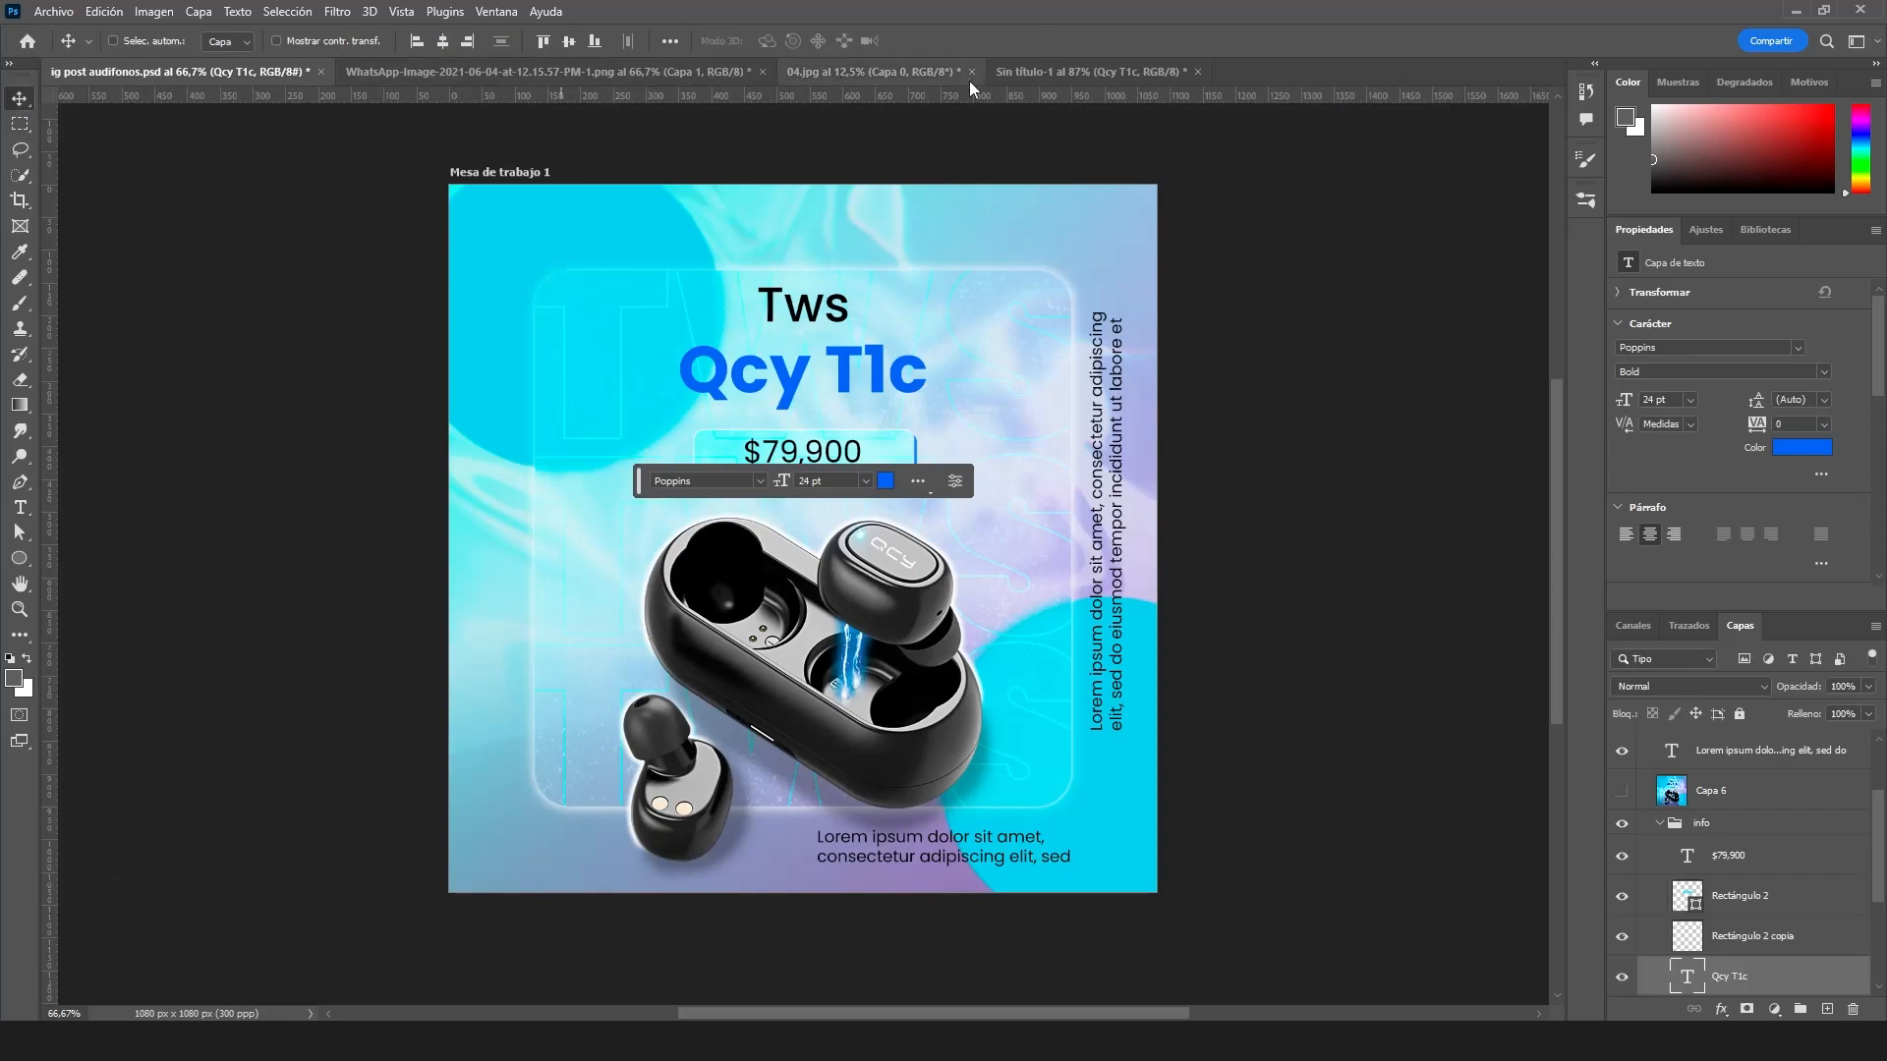
click(1083, 73)
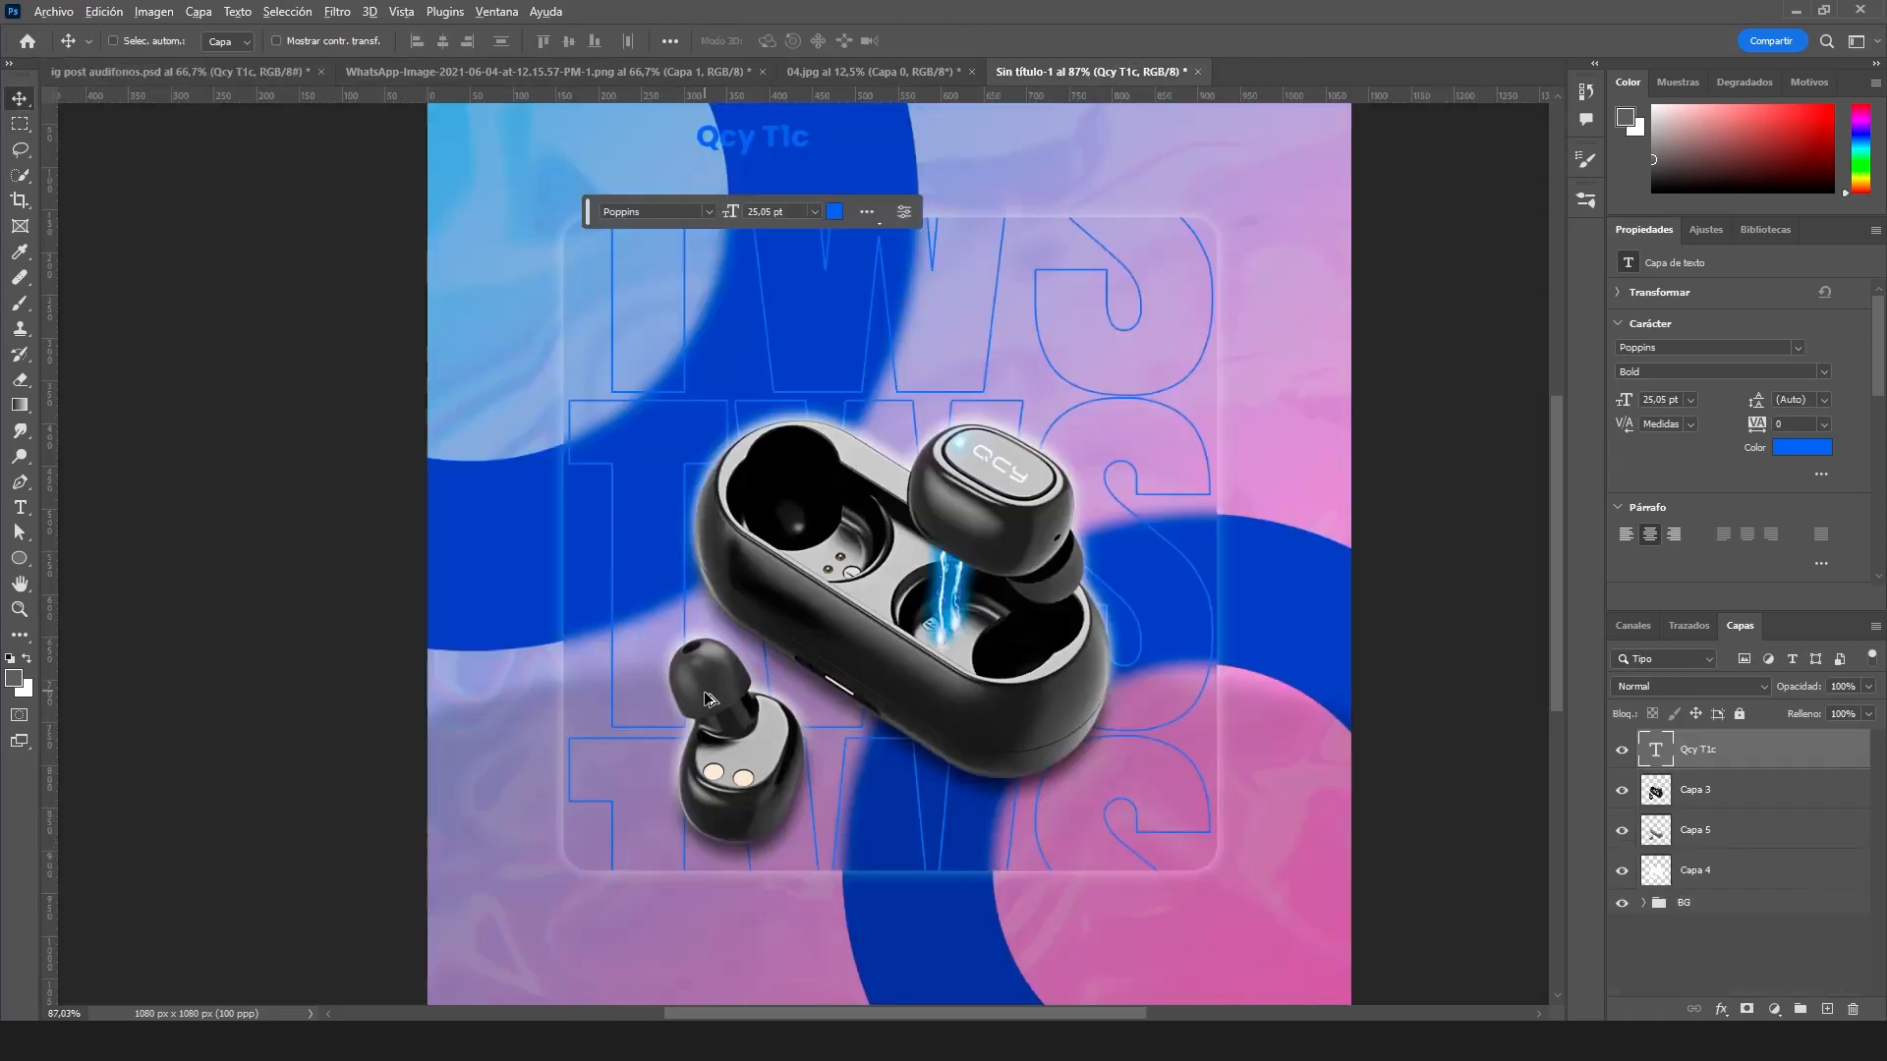
scroll(992, 383, down, 3)
scroll(825, 374, up, 2)
drag(839, 194, 1124, 298)
key(ctrl+t)
drag(1021, 336, 1032, 317)
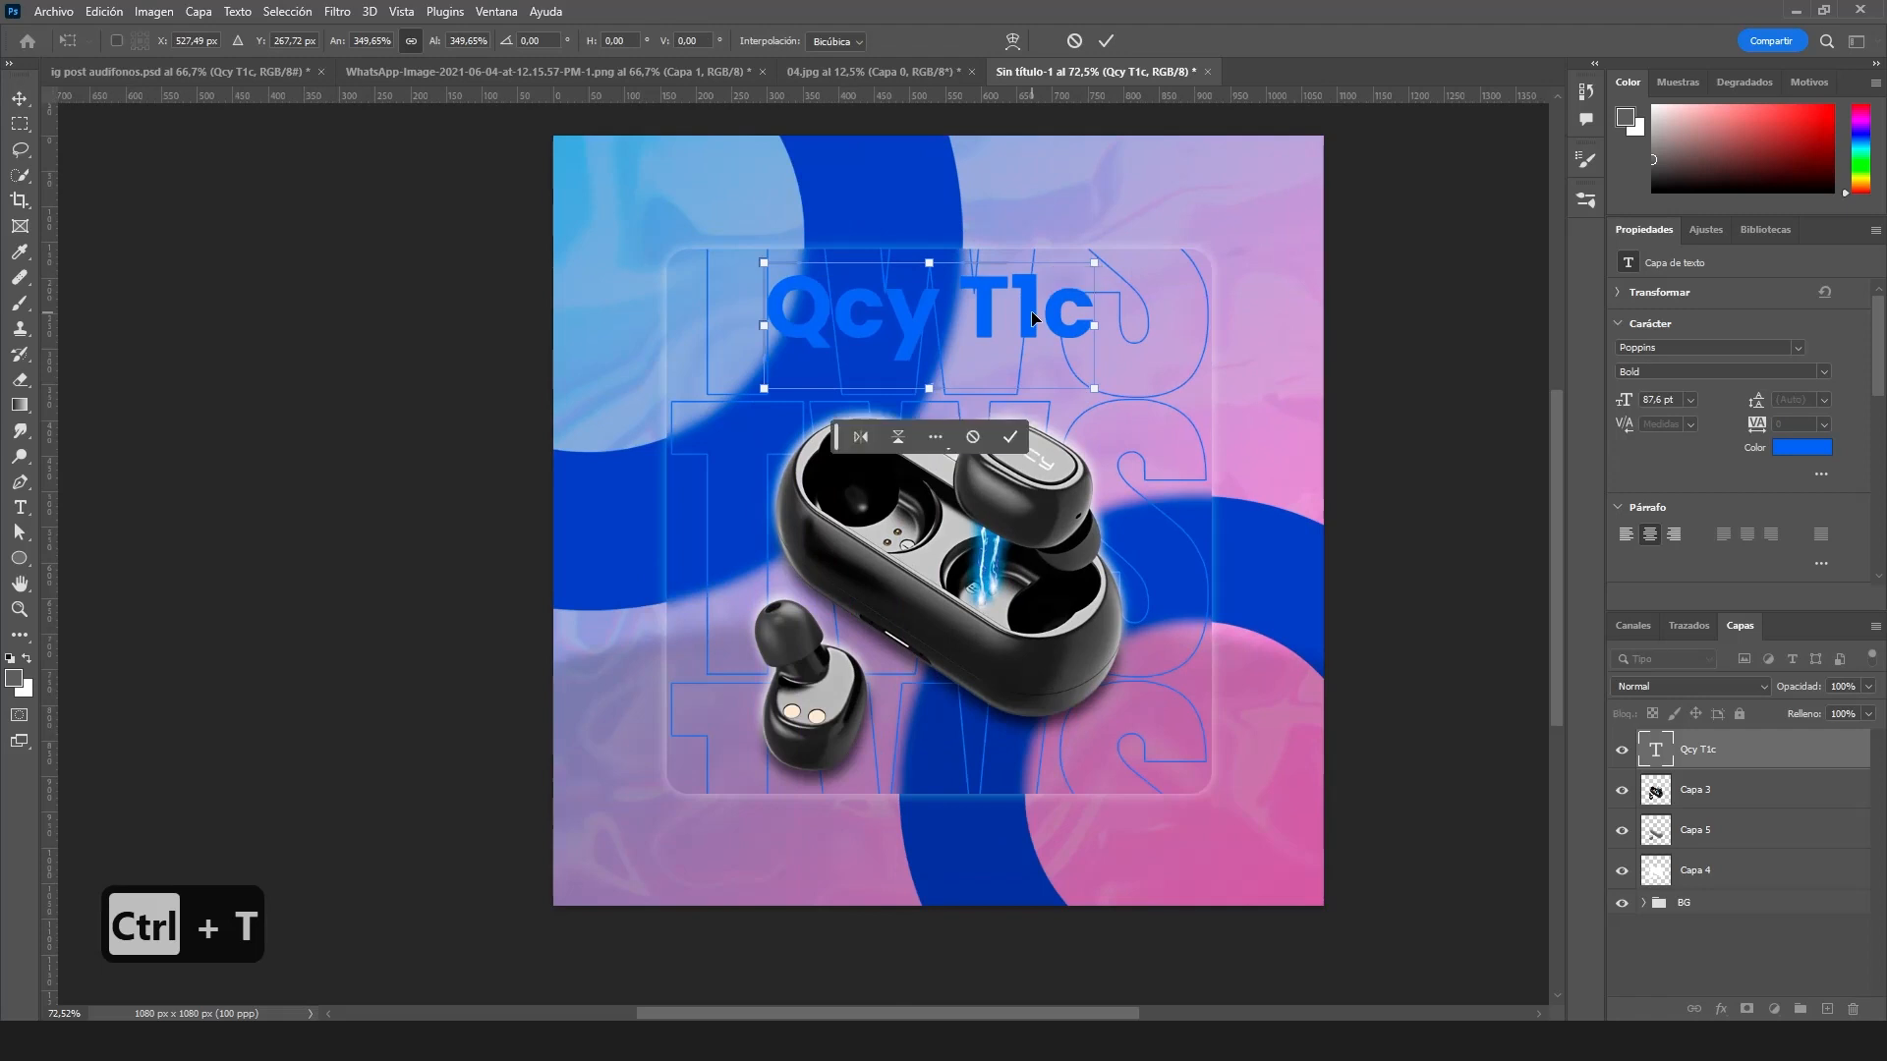
key(Return)
scroll(1022, 314, up, 1)
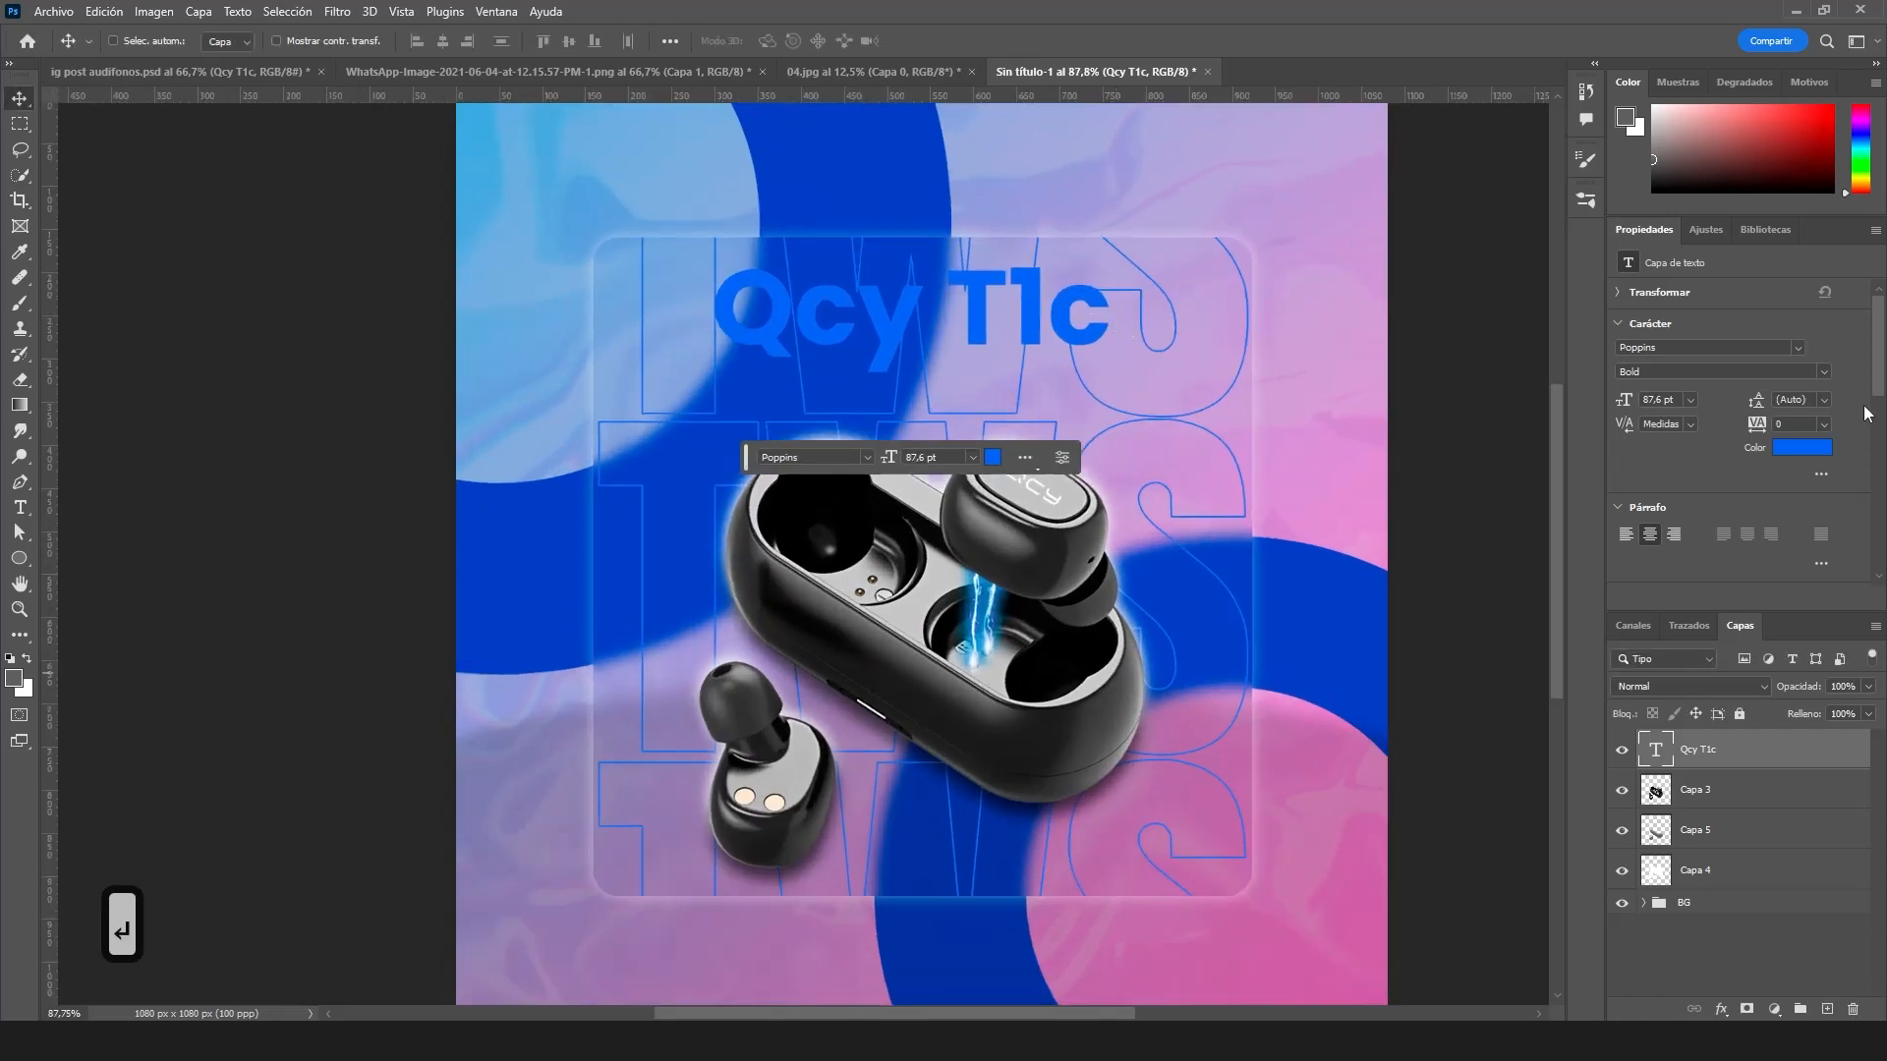
- Set the Qcy T1c text colour to white (#ffffff)
click(1821, 454)
drag(1357, 429, 1203, 338)
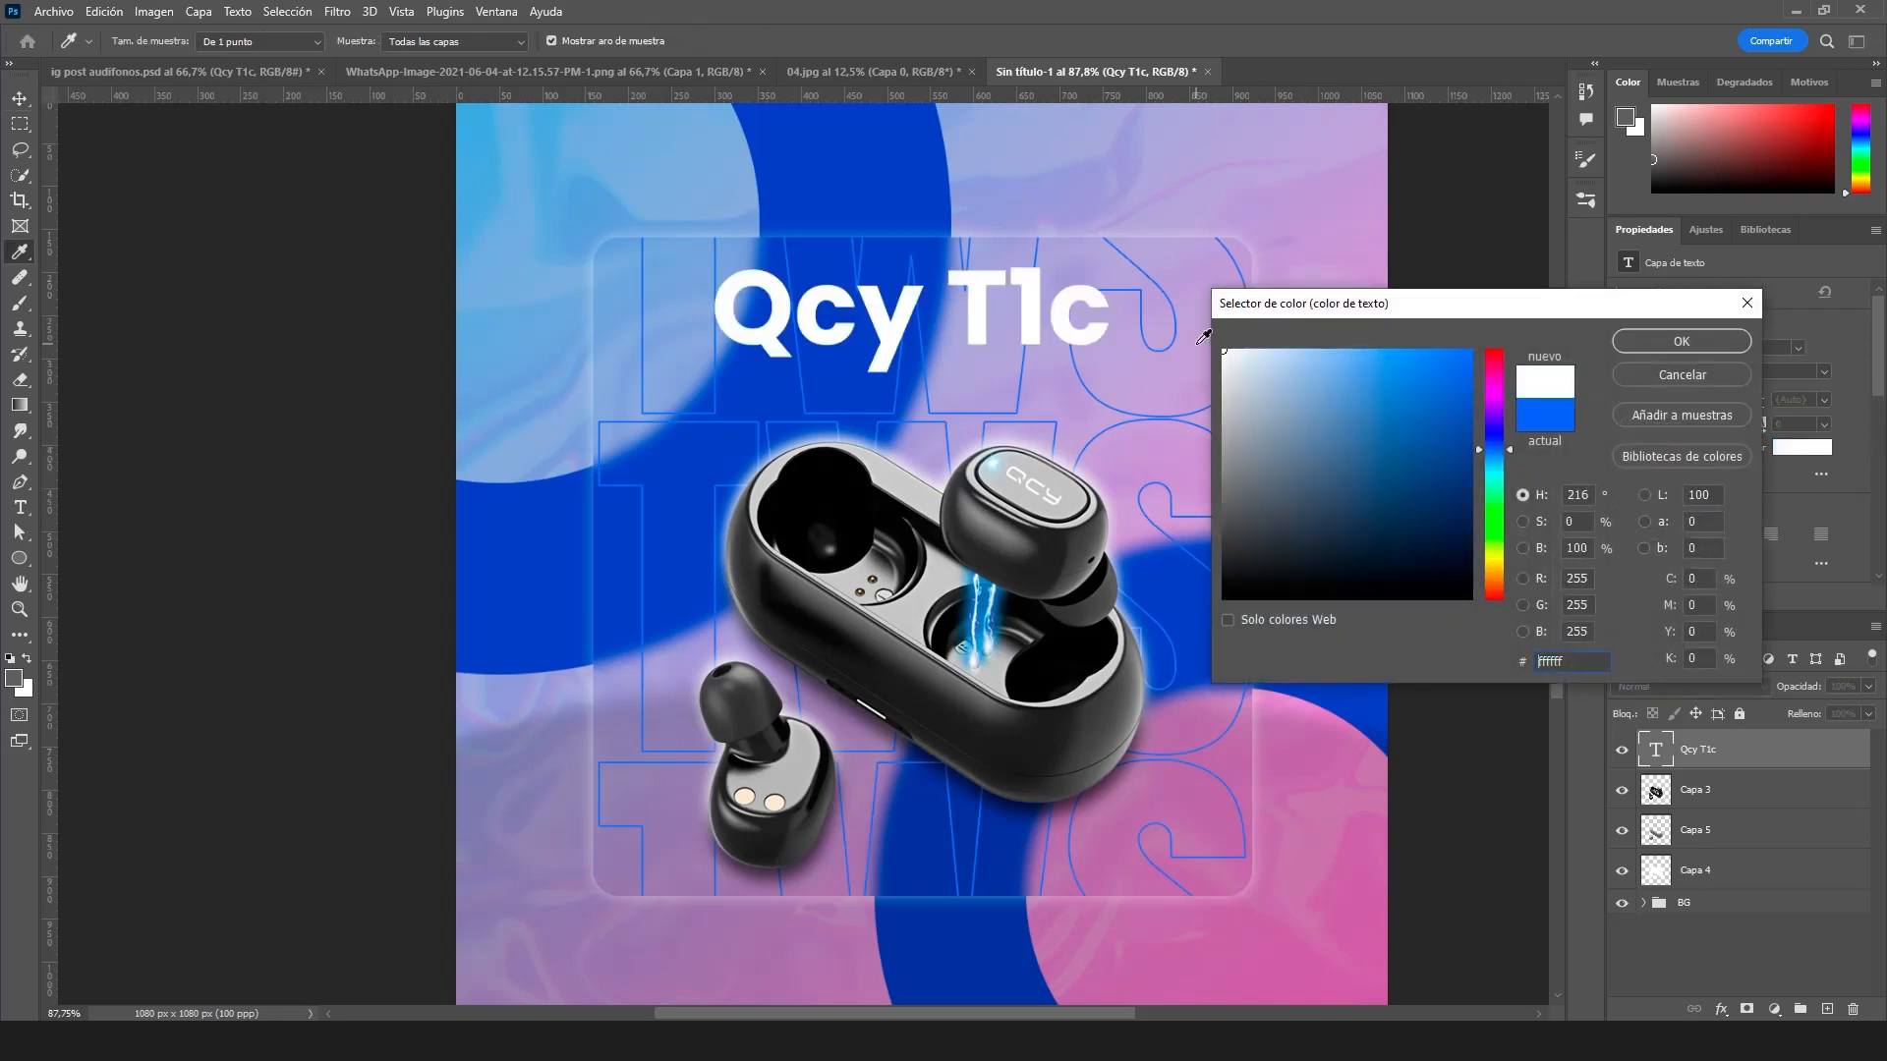
click(1678, 346)
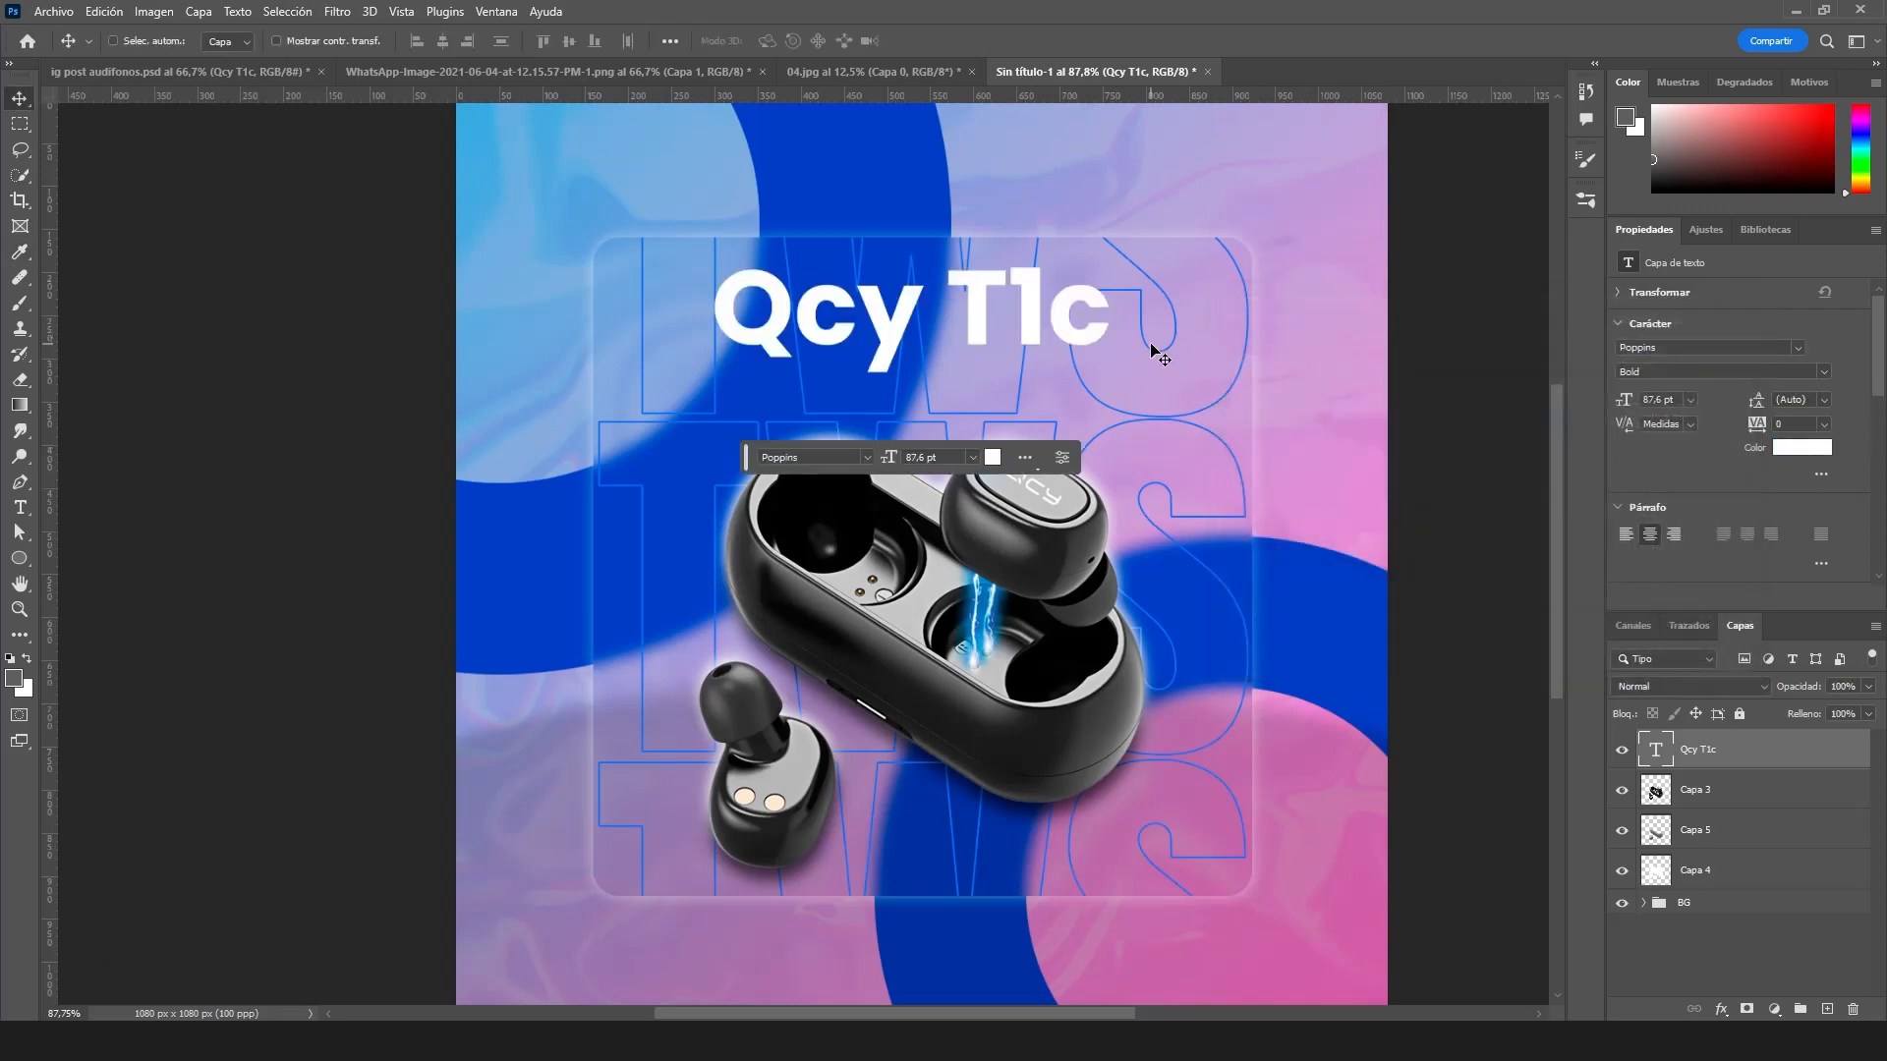
- Resize the Qcy T1c text to about 65 pt and centre it horizontally in the lower part of the frosted square
key(ctrl+t)
drag(1113, 409, 1135, 415)
drag(1069, 344, 1071, 362)
key(Return)
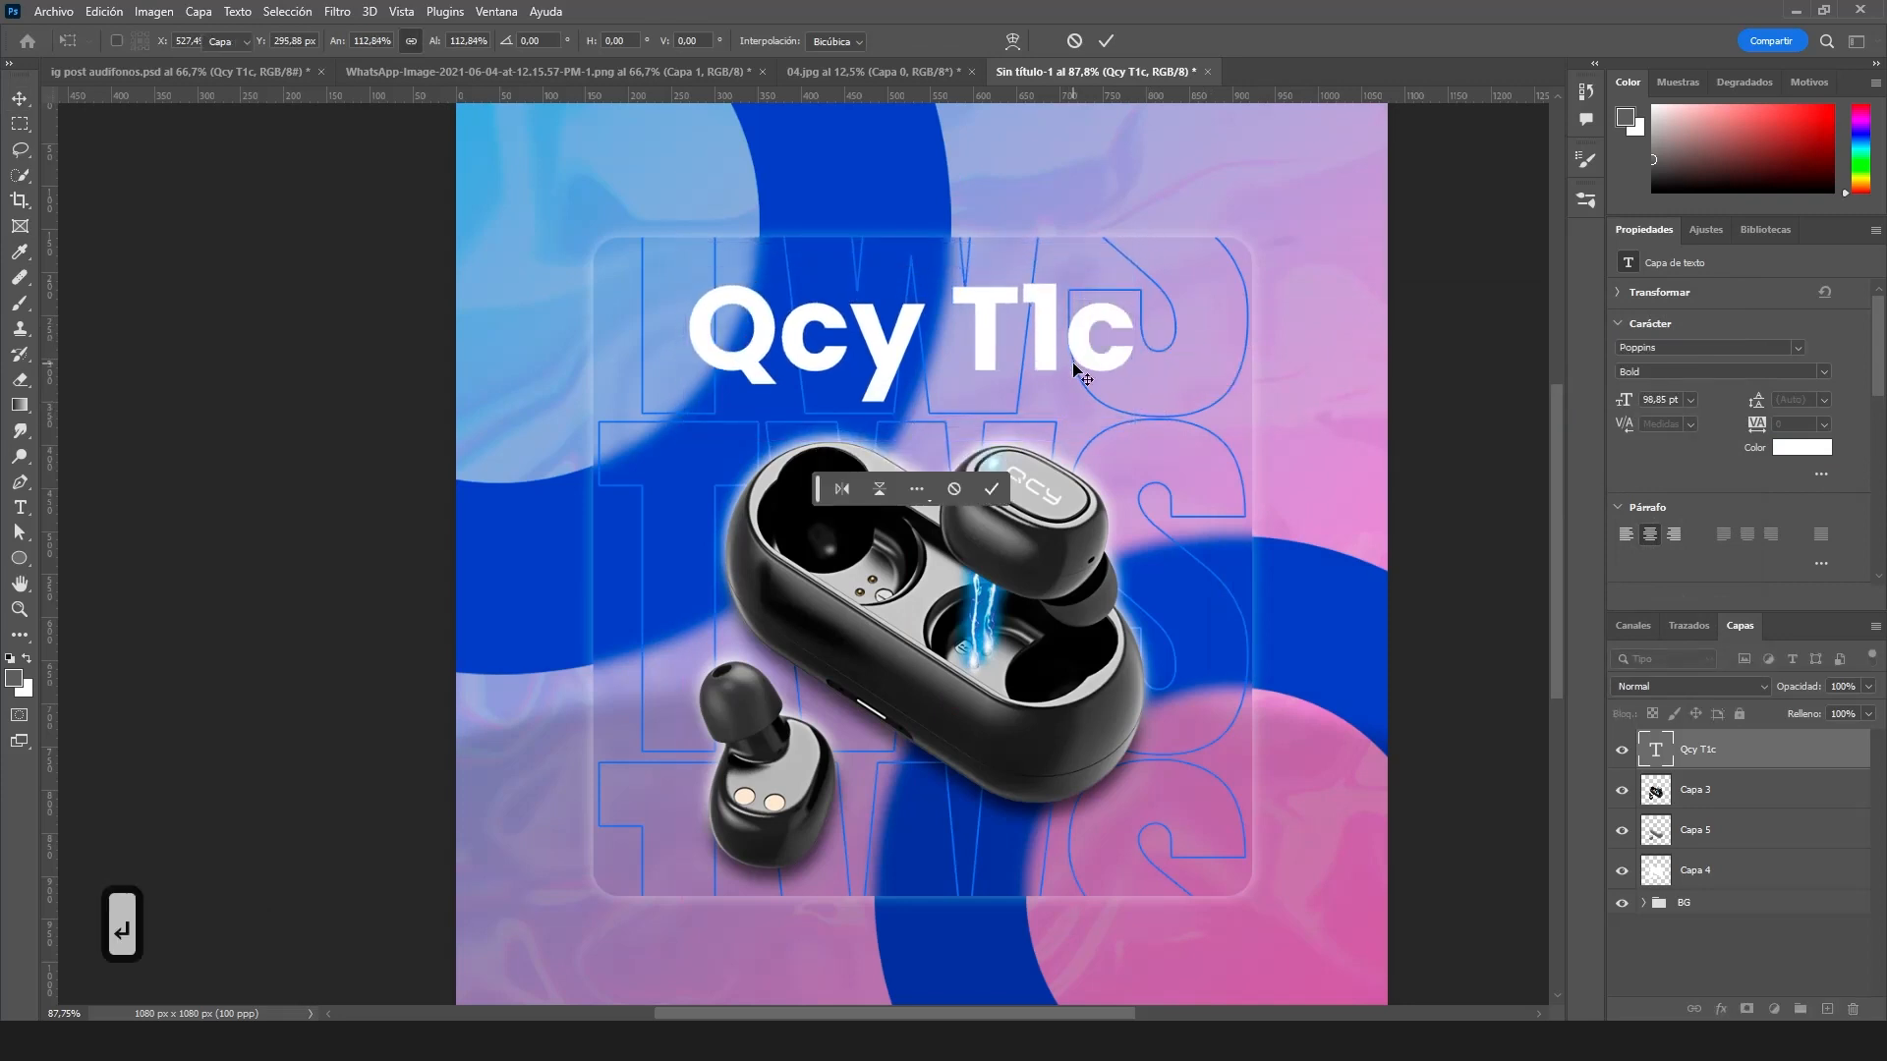
key(ctrl+t)
drag(1140, 448, 1037, 852)
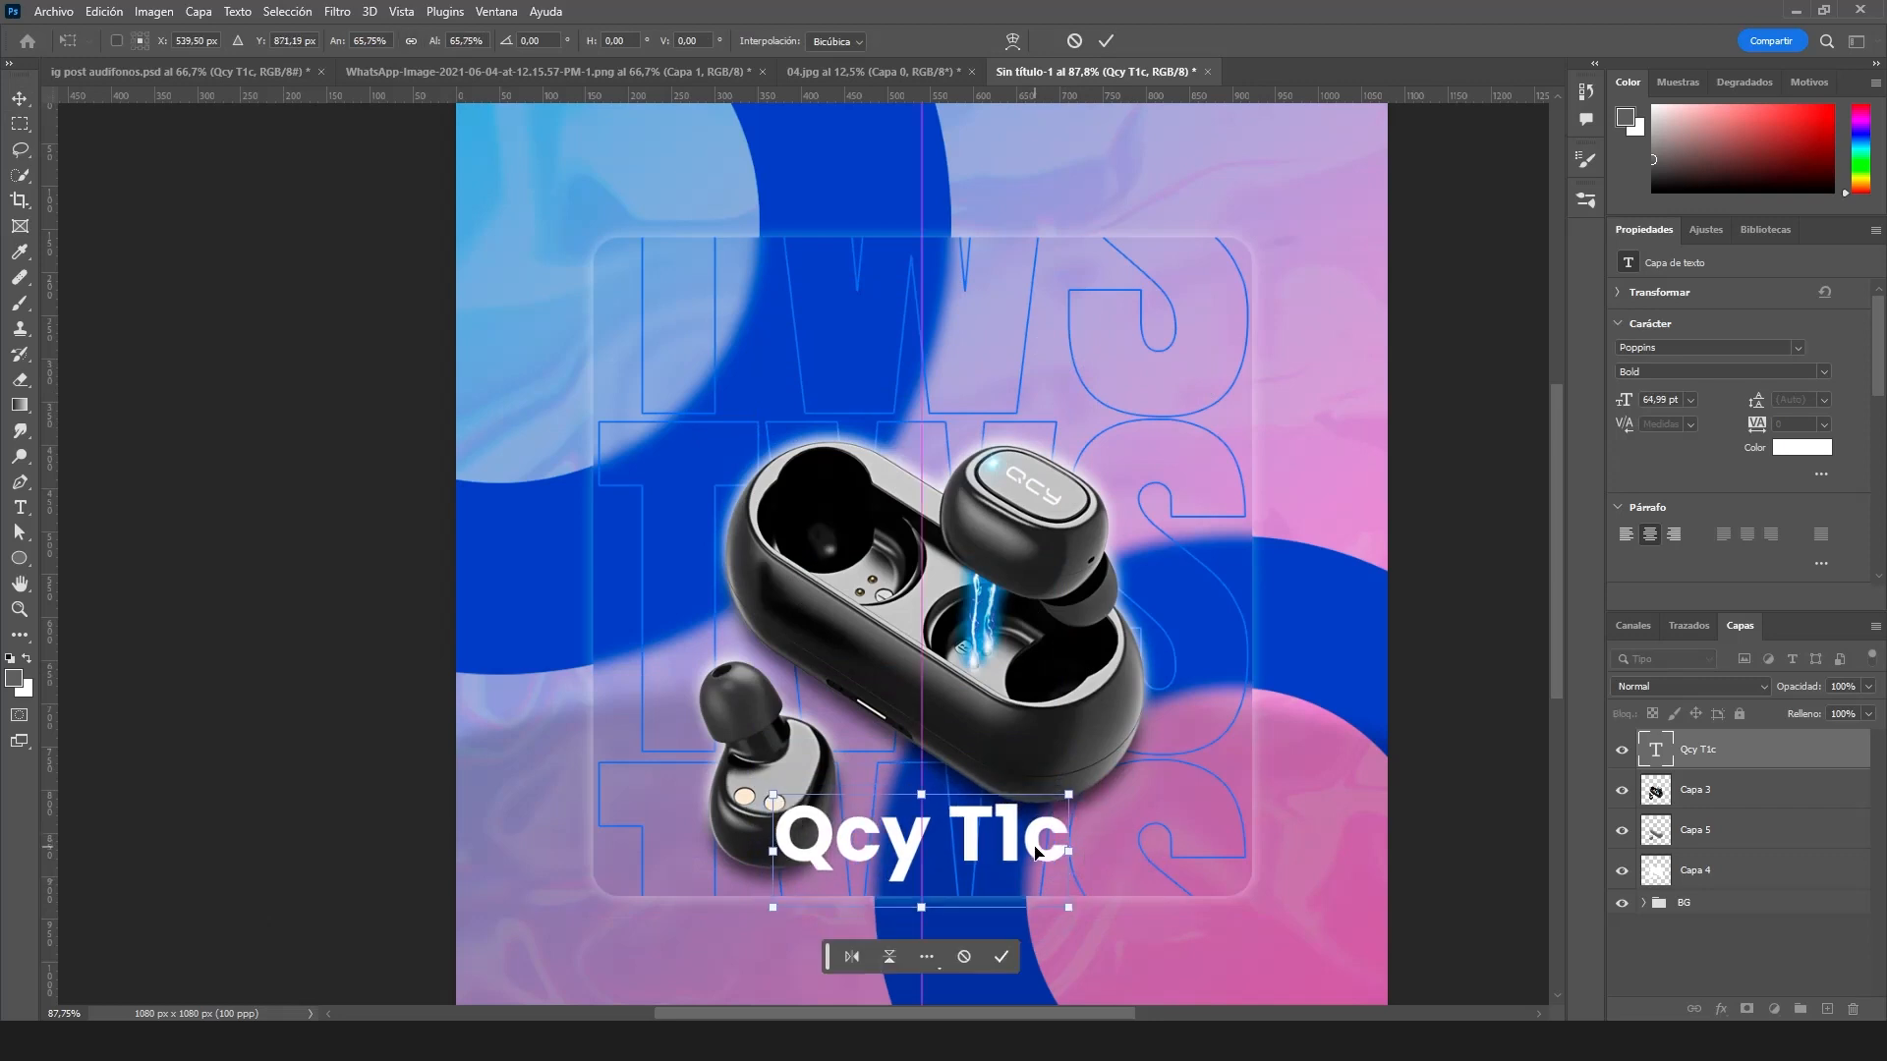
key(Return)
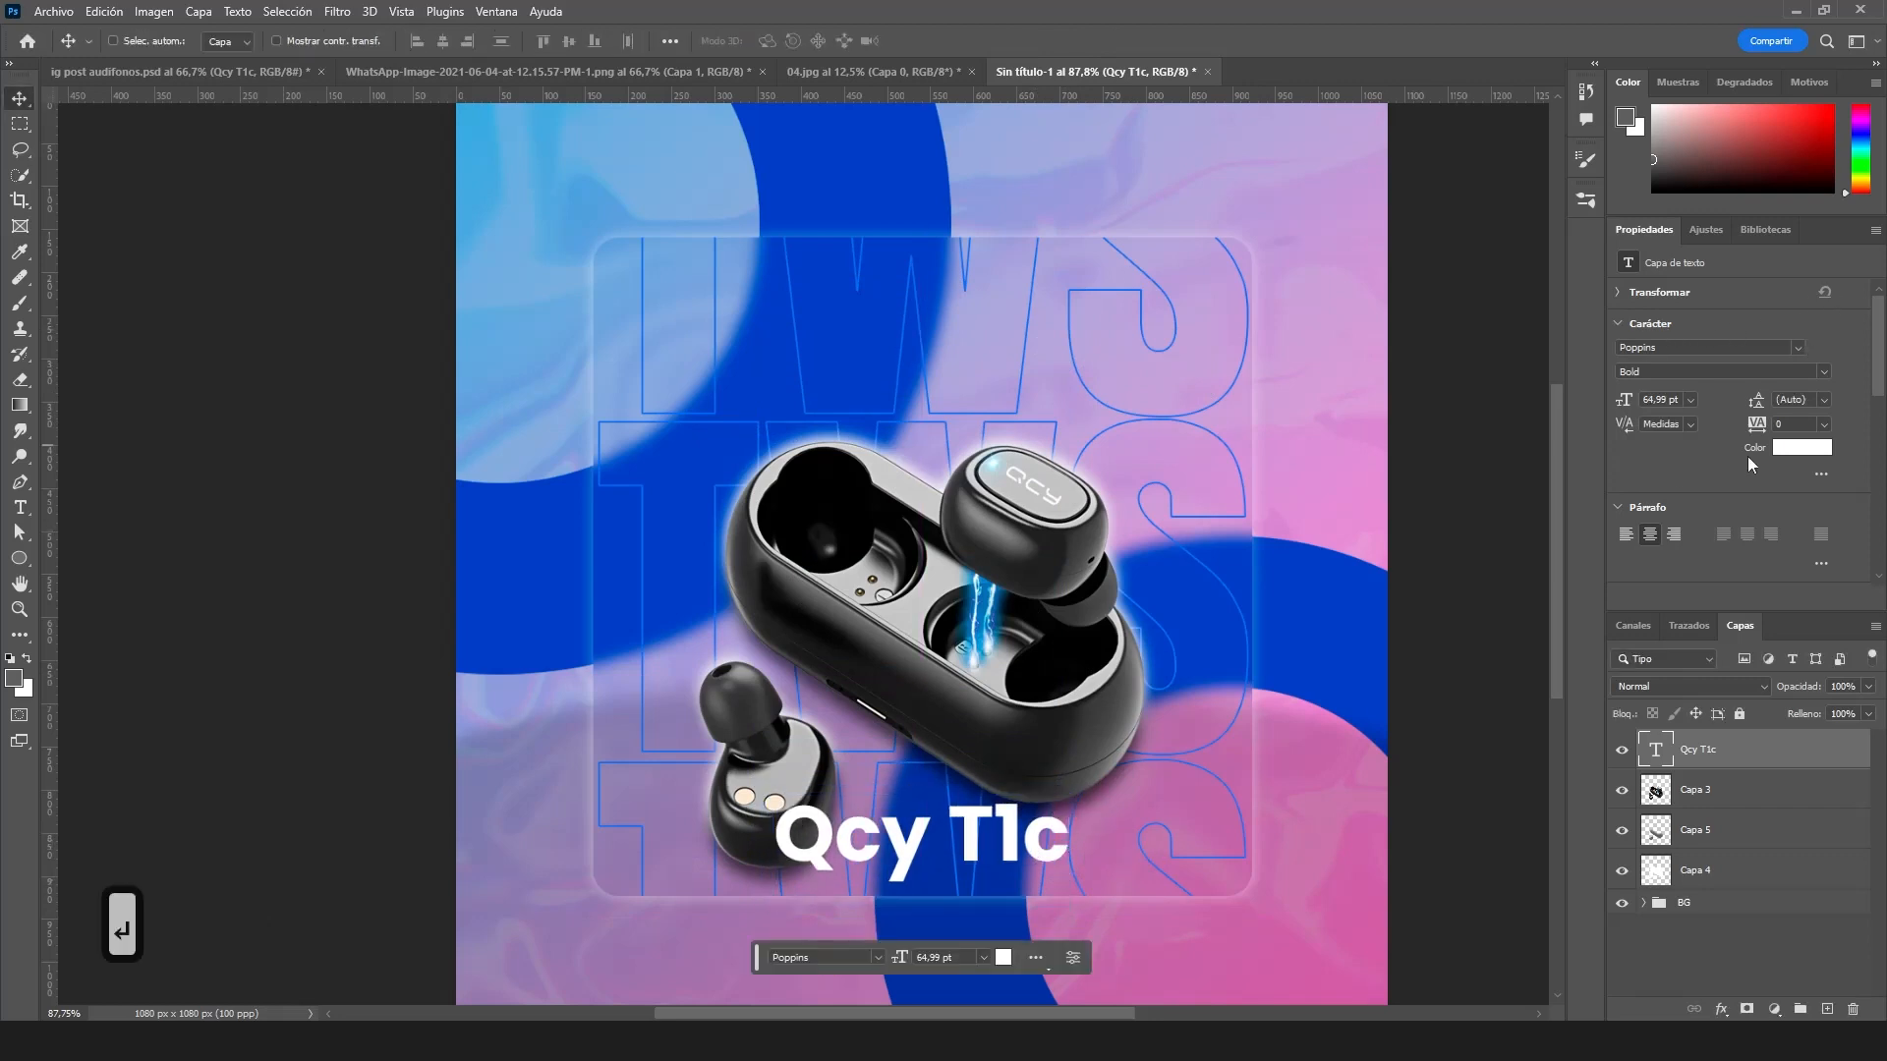
- Try black (#000000) on the Qcy T1c text and recolour it dark blue (#0a3ec3)
click(1802, 447)
text(000000)
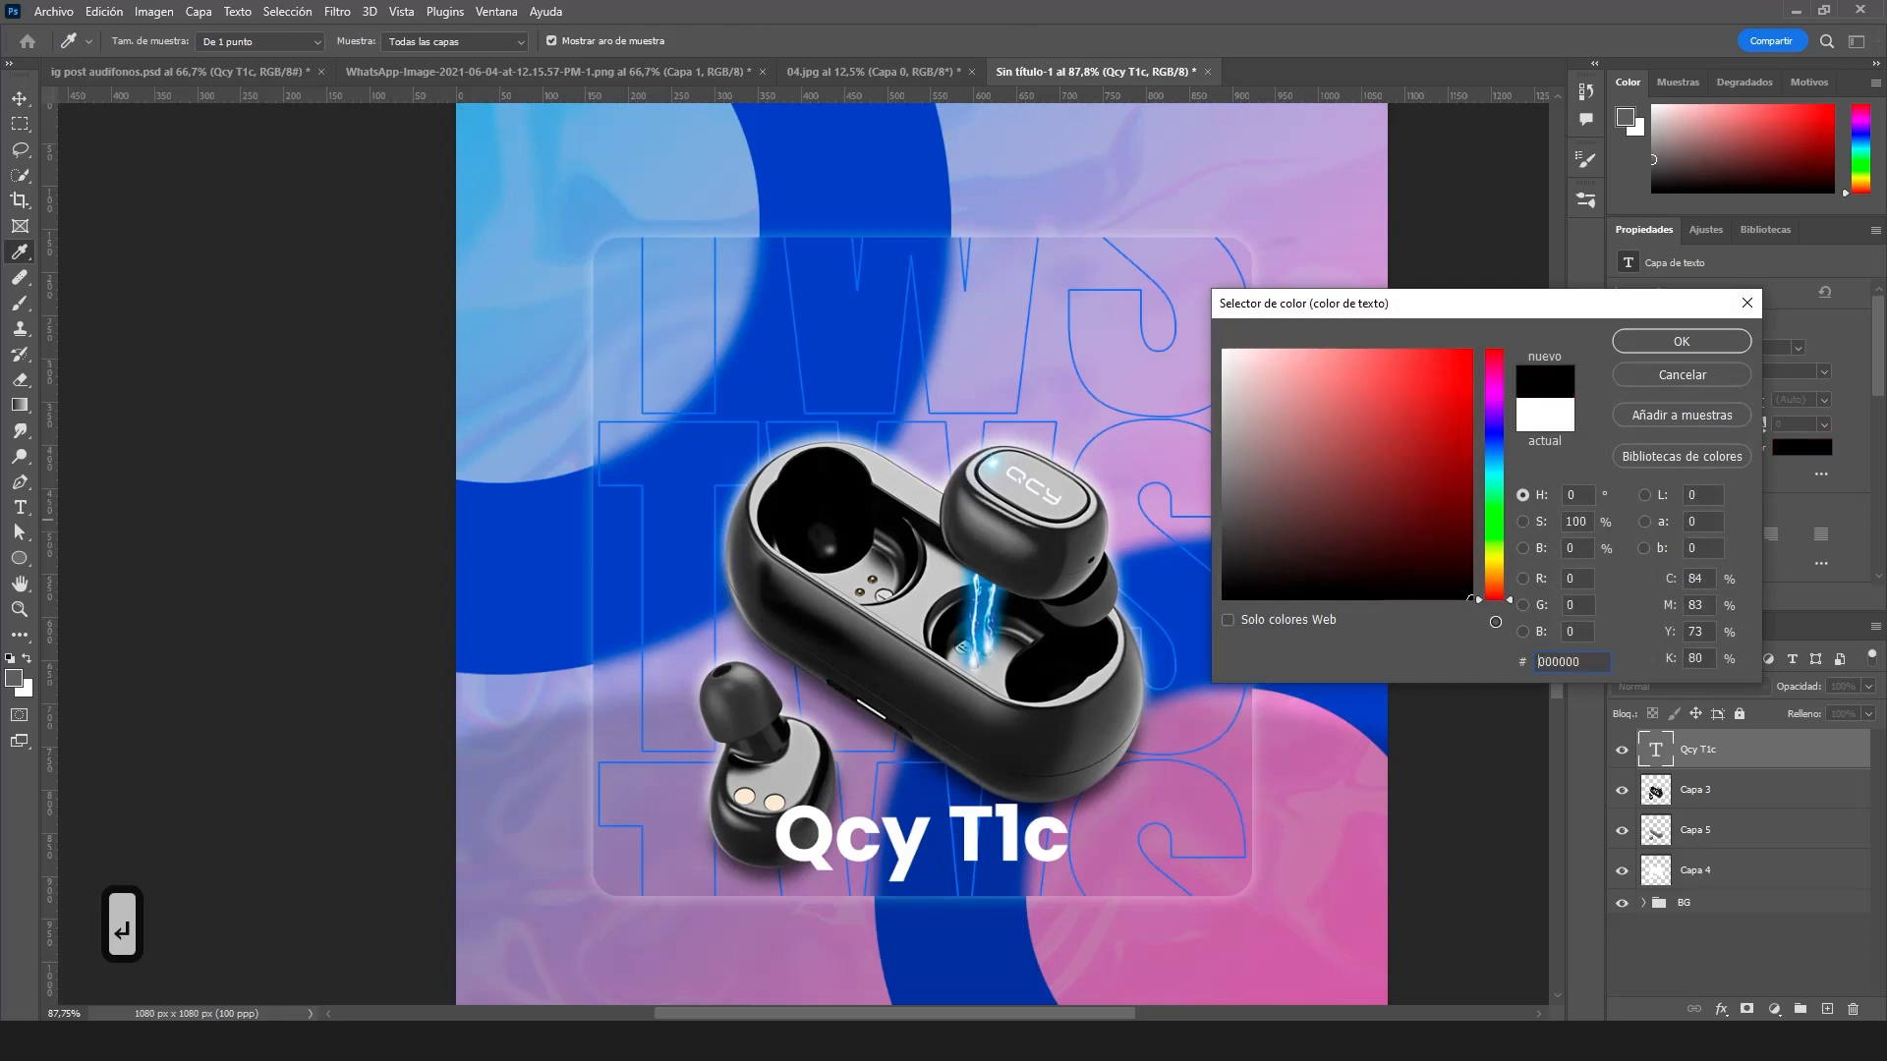
click(1702, 335)
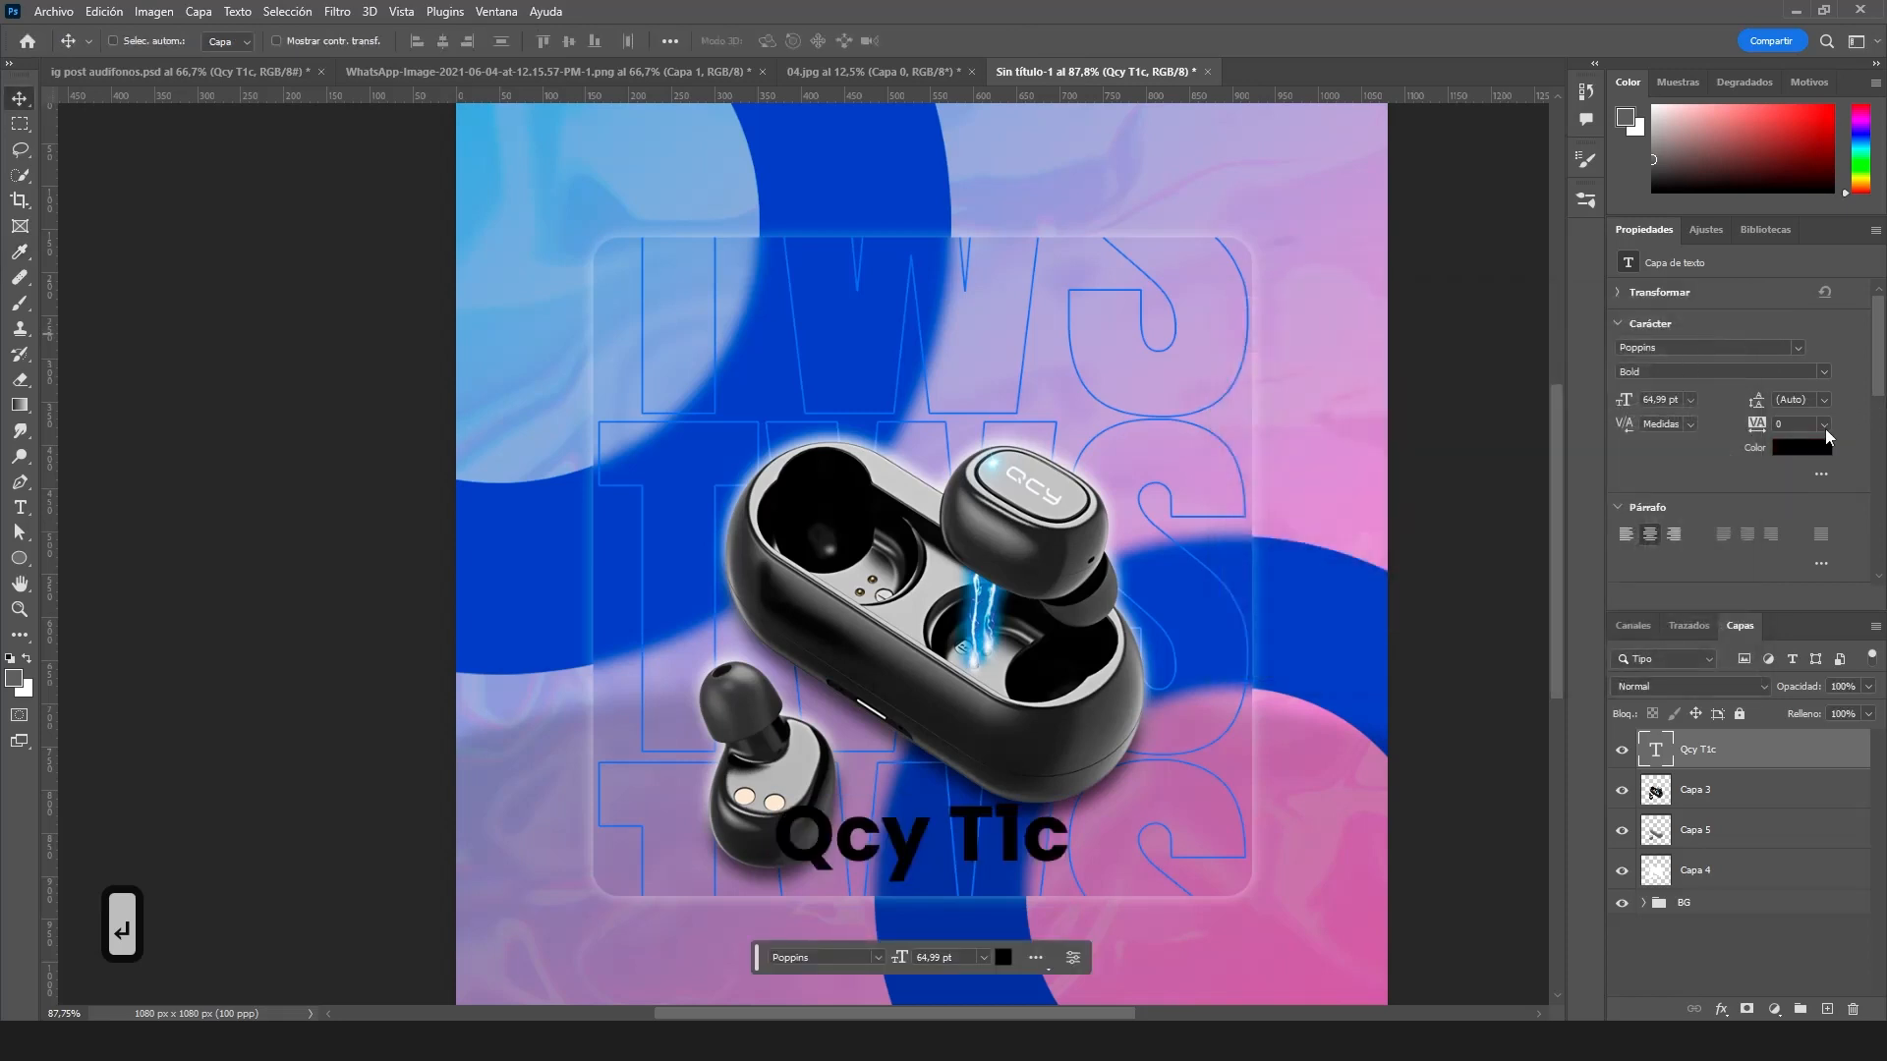
click(1803, 448)
click(1366, 690)
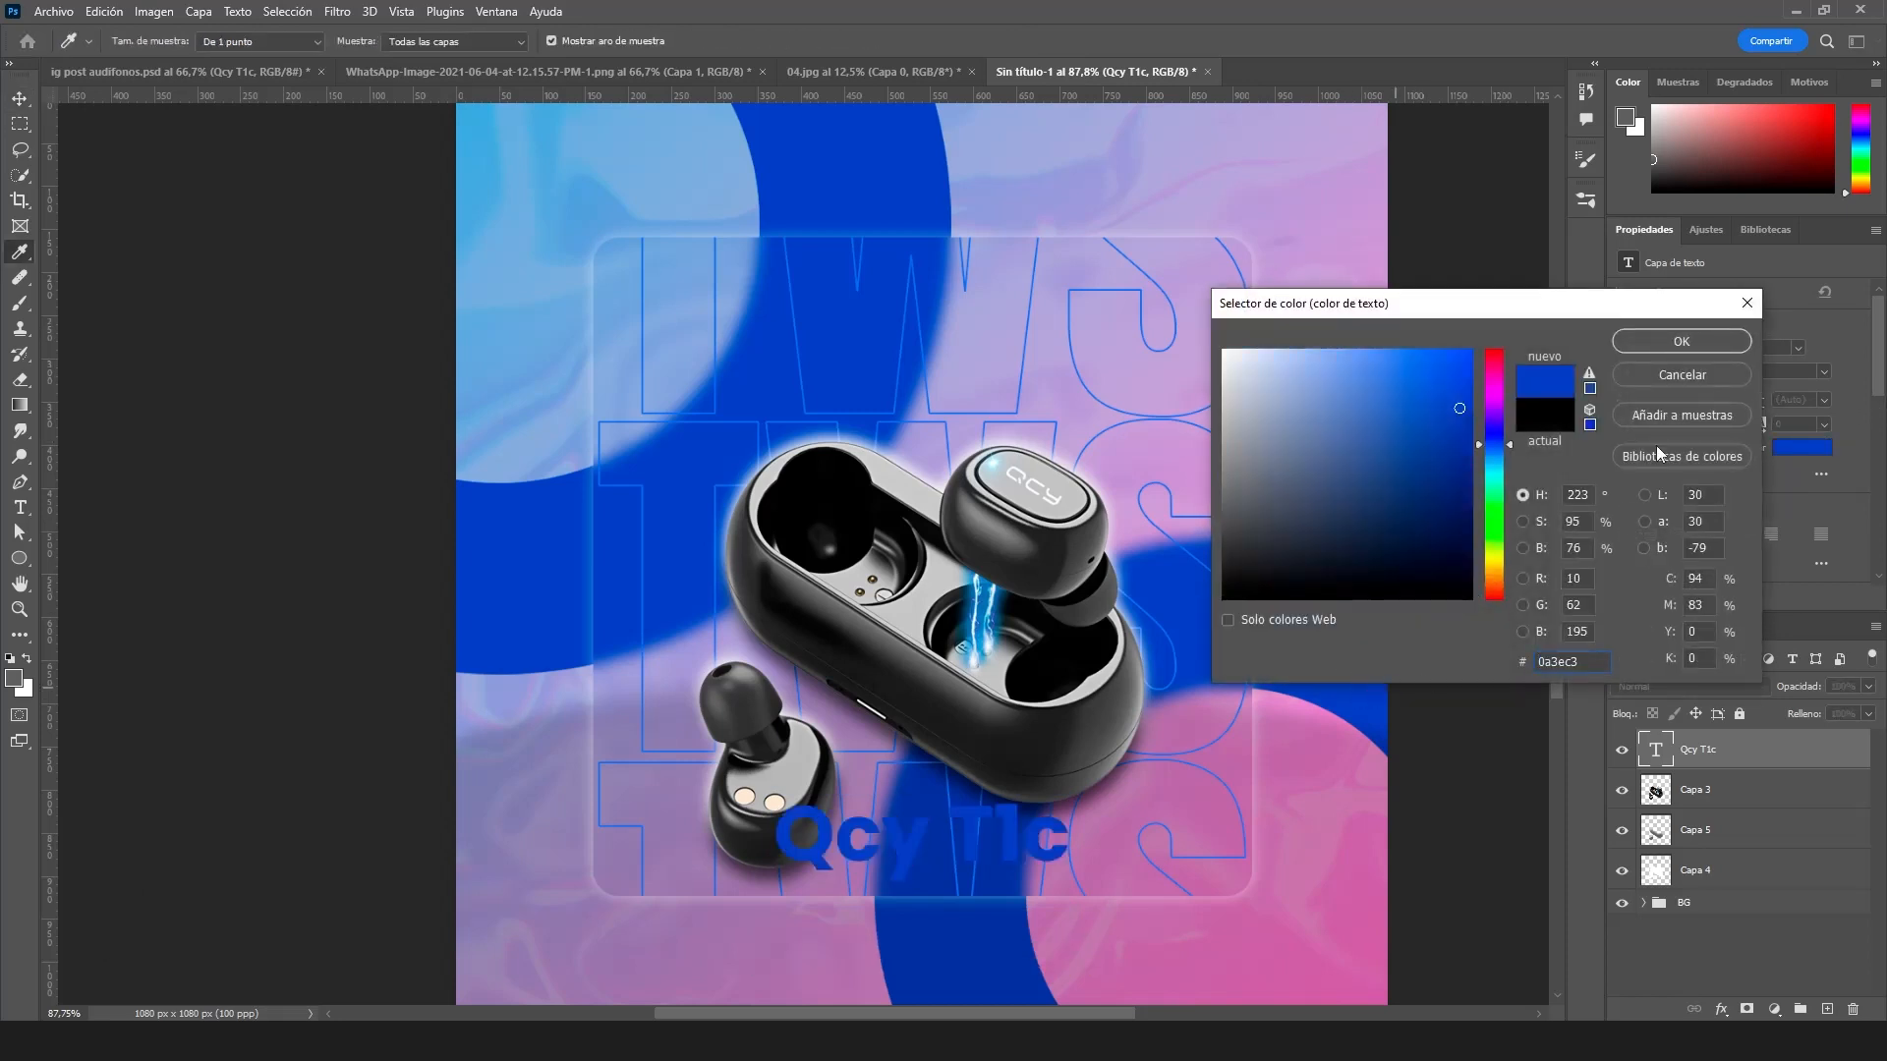
click(1687, 339)
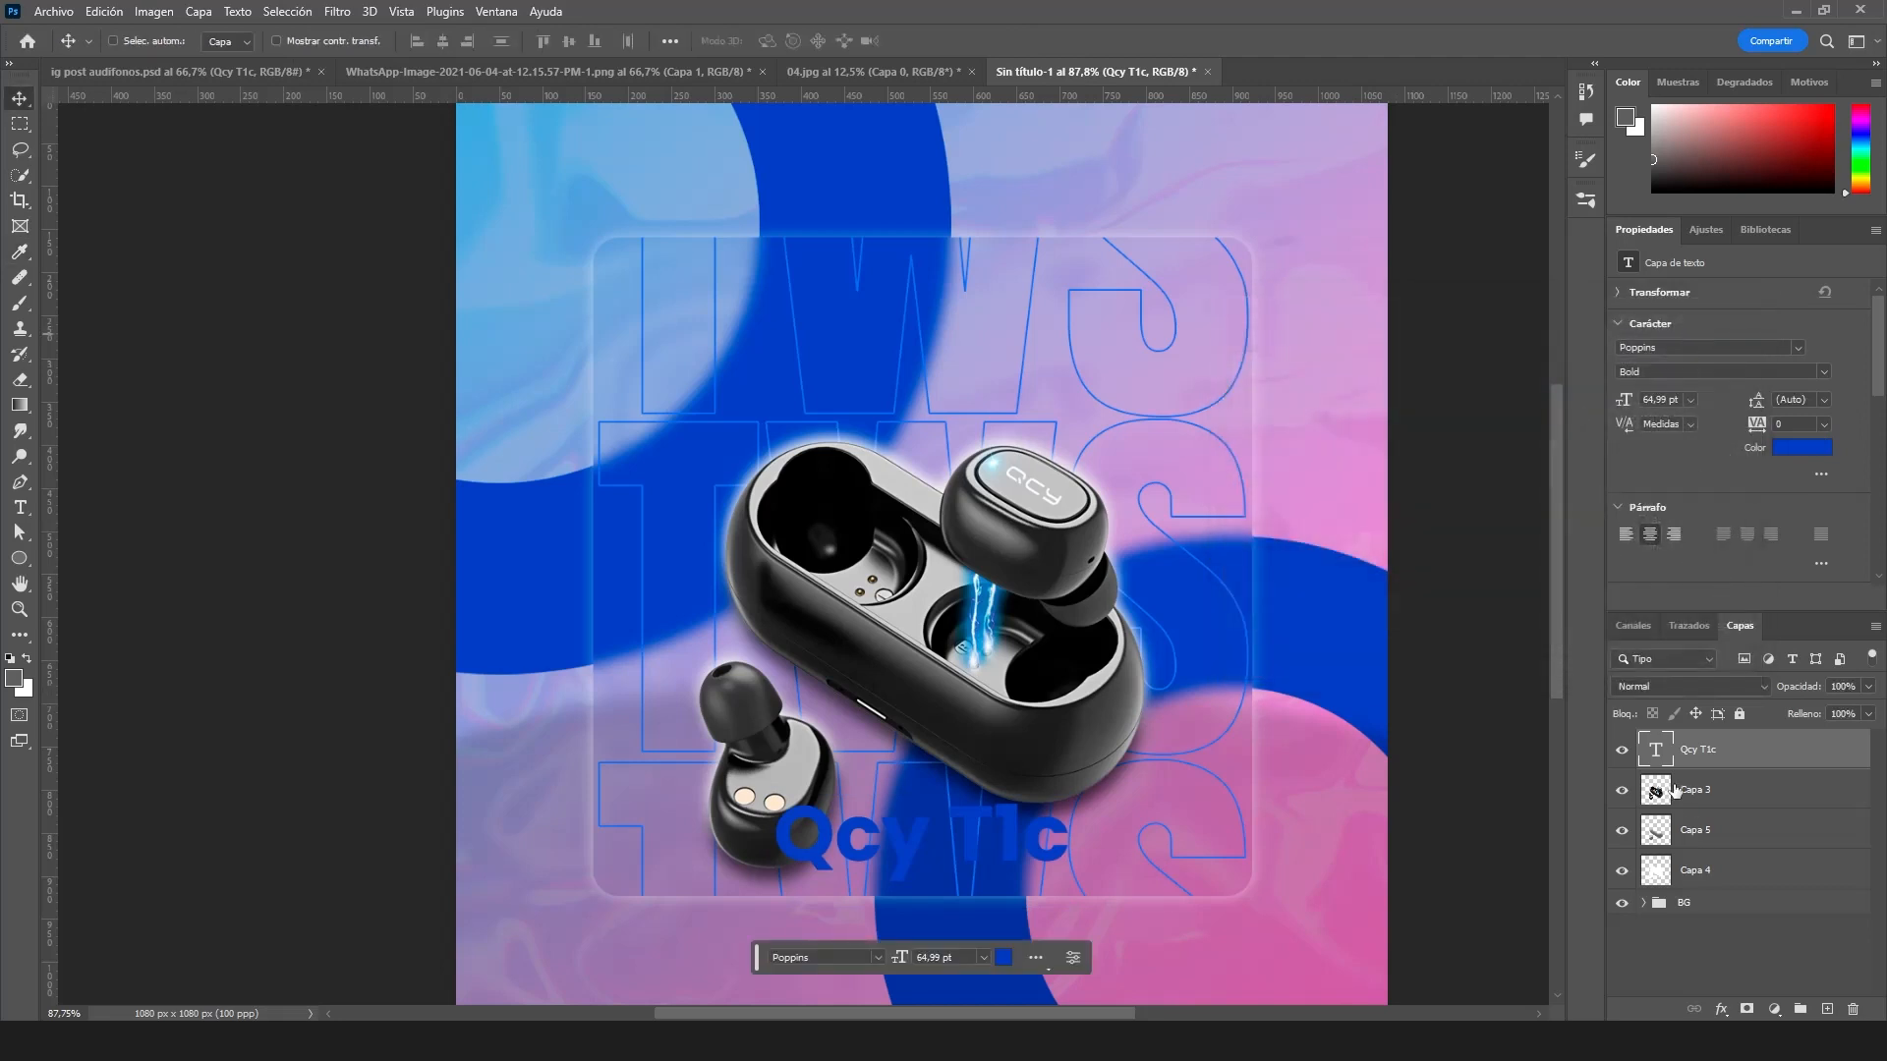
- Expand the BG group and hide the Grupo 1 layer with the outlined TWS text
click(1645, 901)
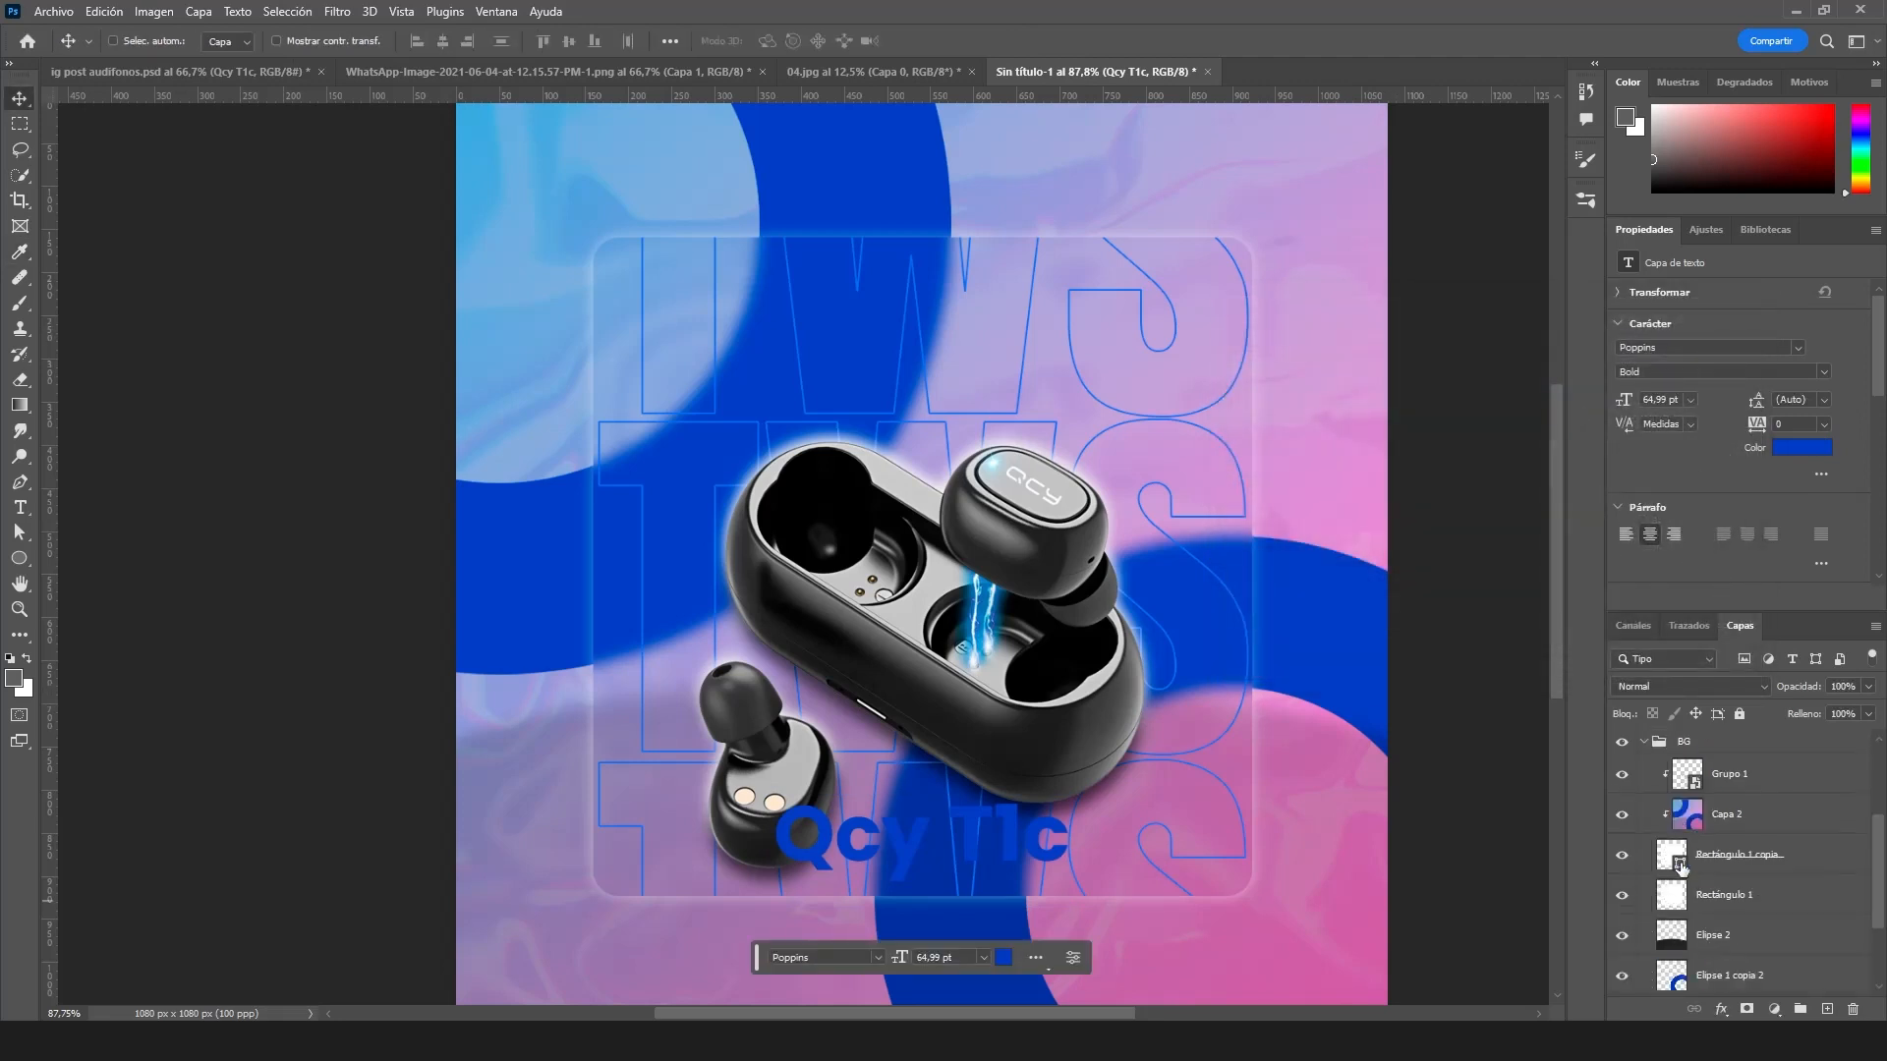
scroll(1671, 851, down, 1)
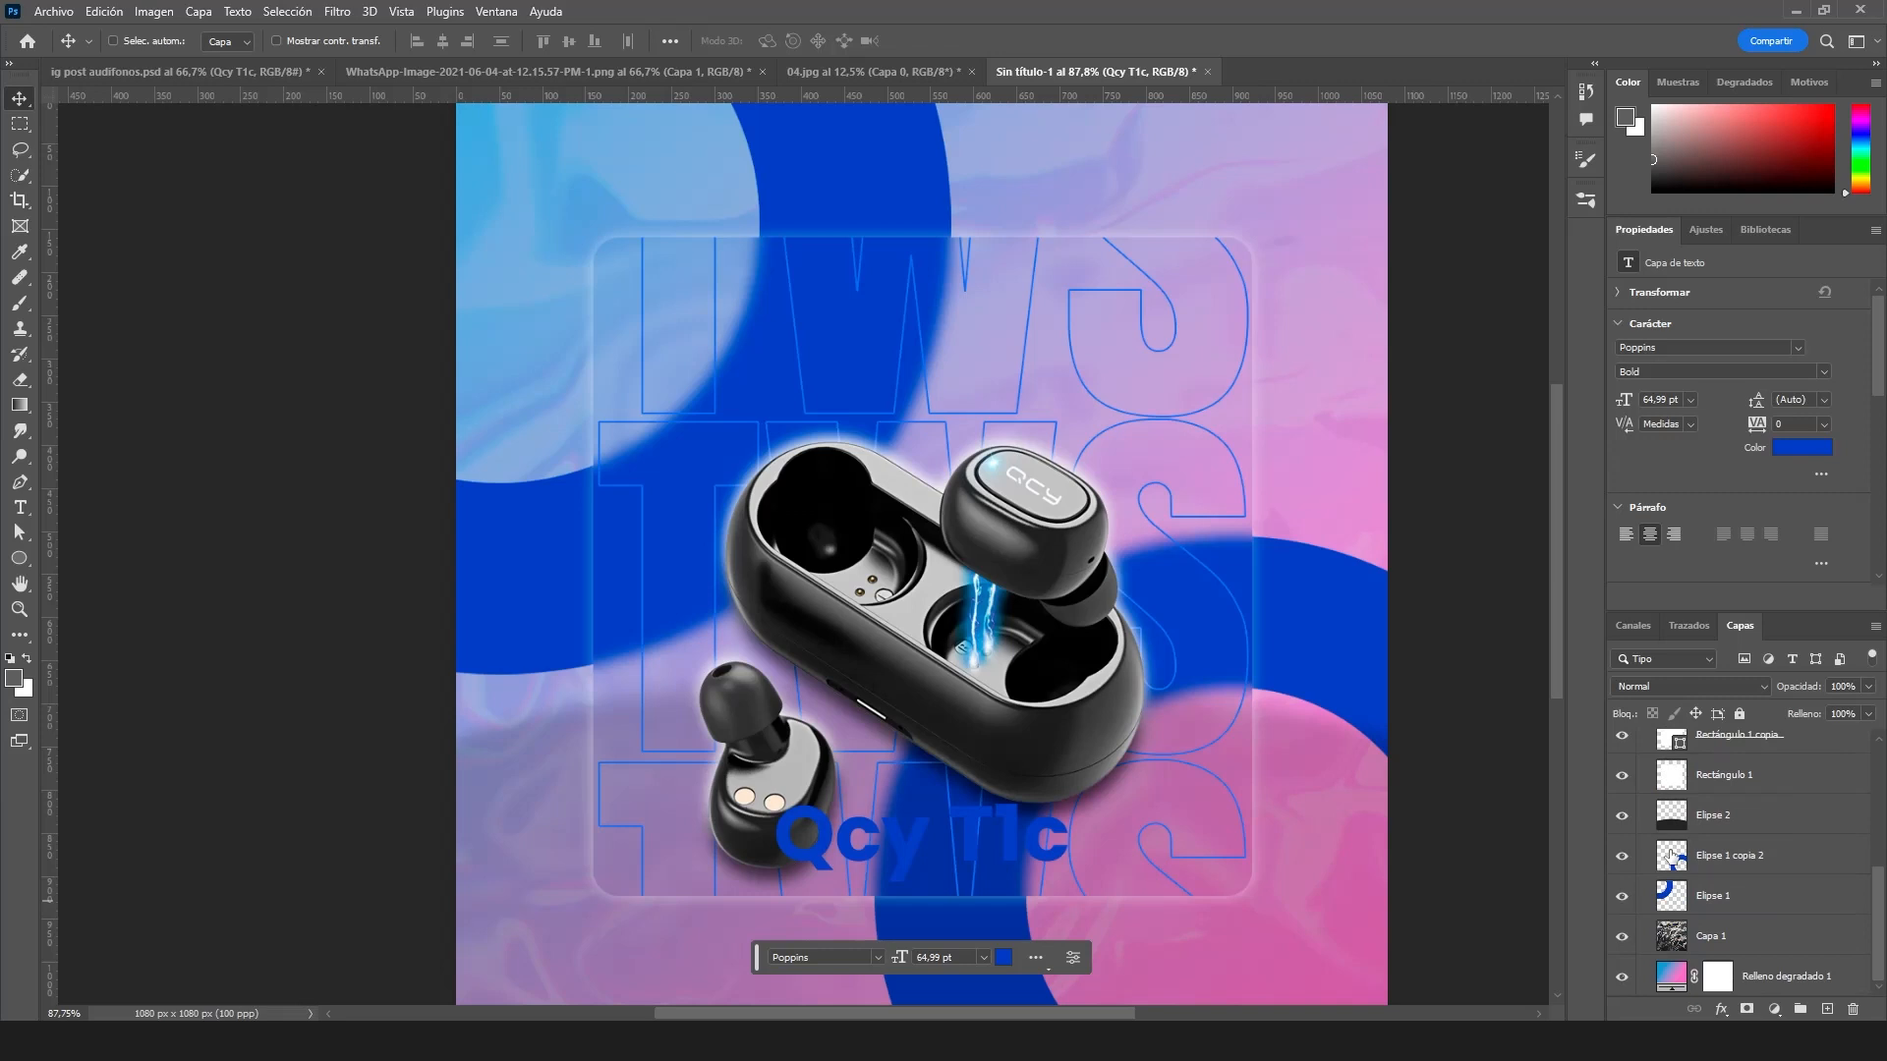
scroll(1671, 855, up, 2)
scroll(1680, 849, up, 2)
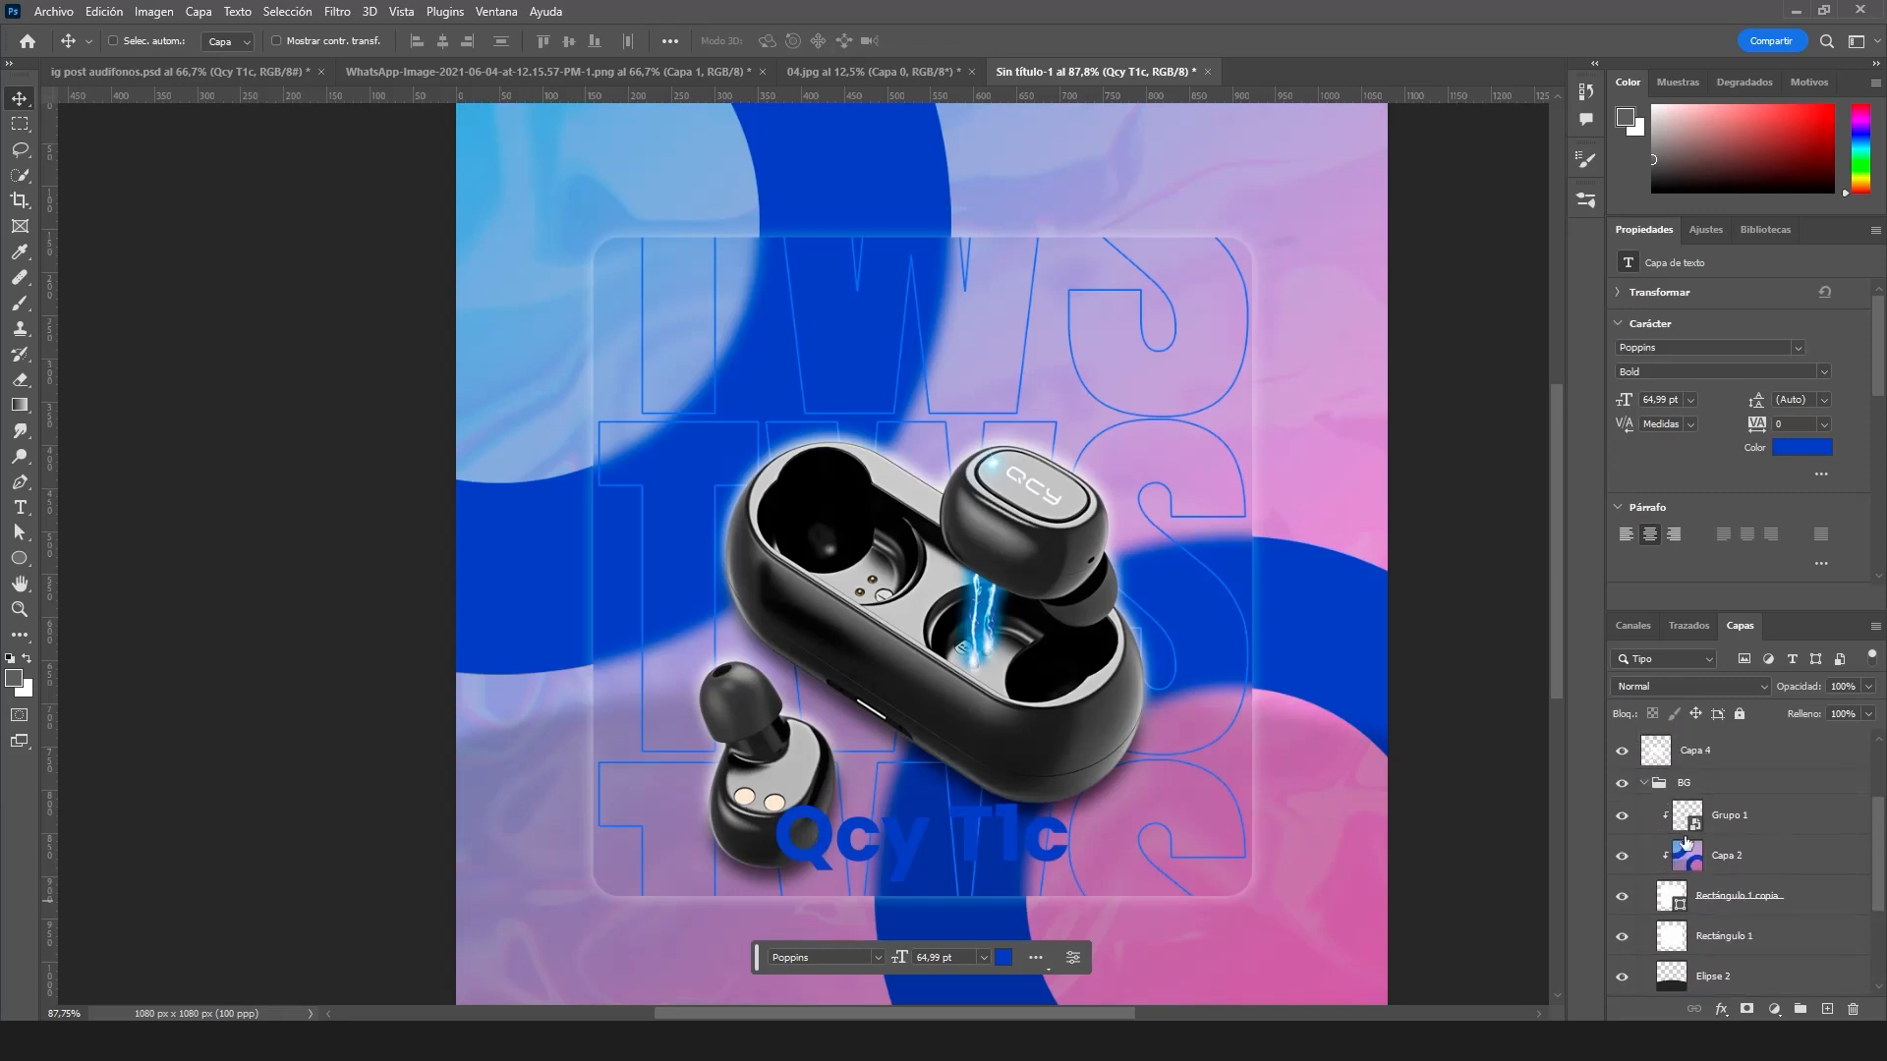
click(1622, 817)
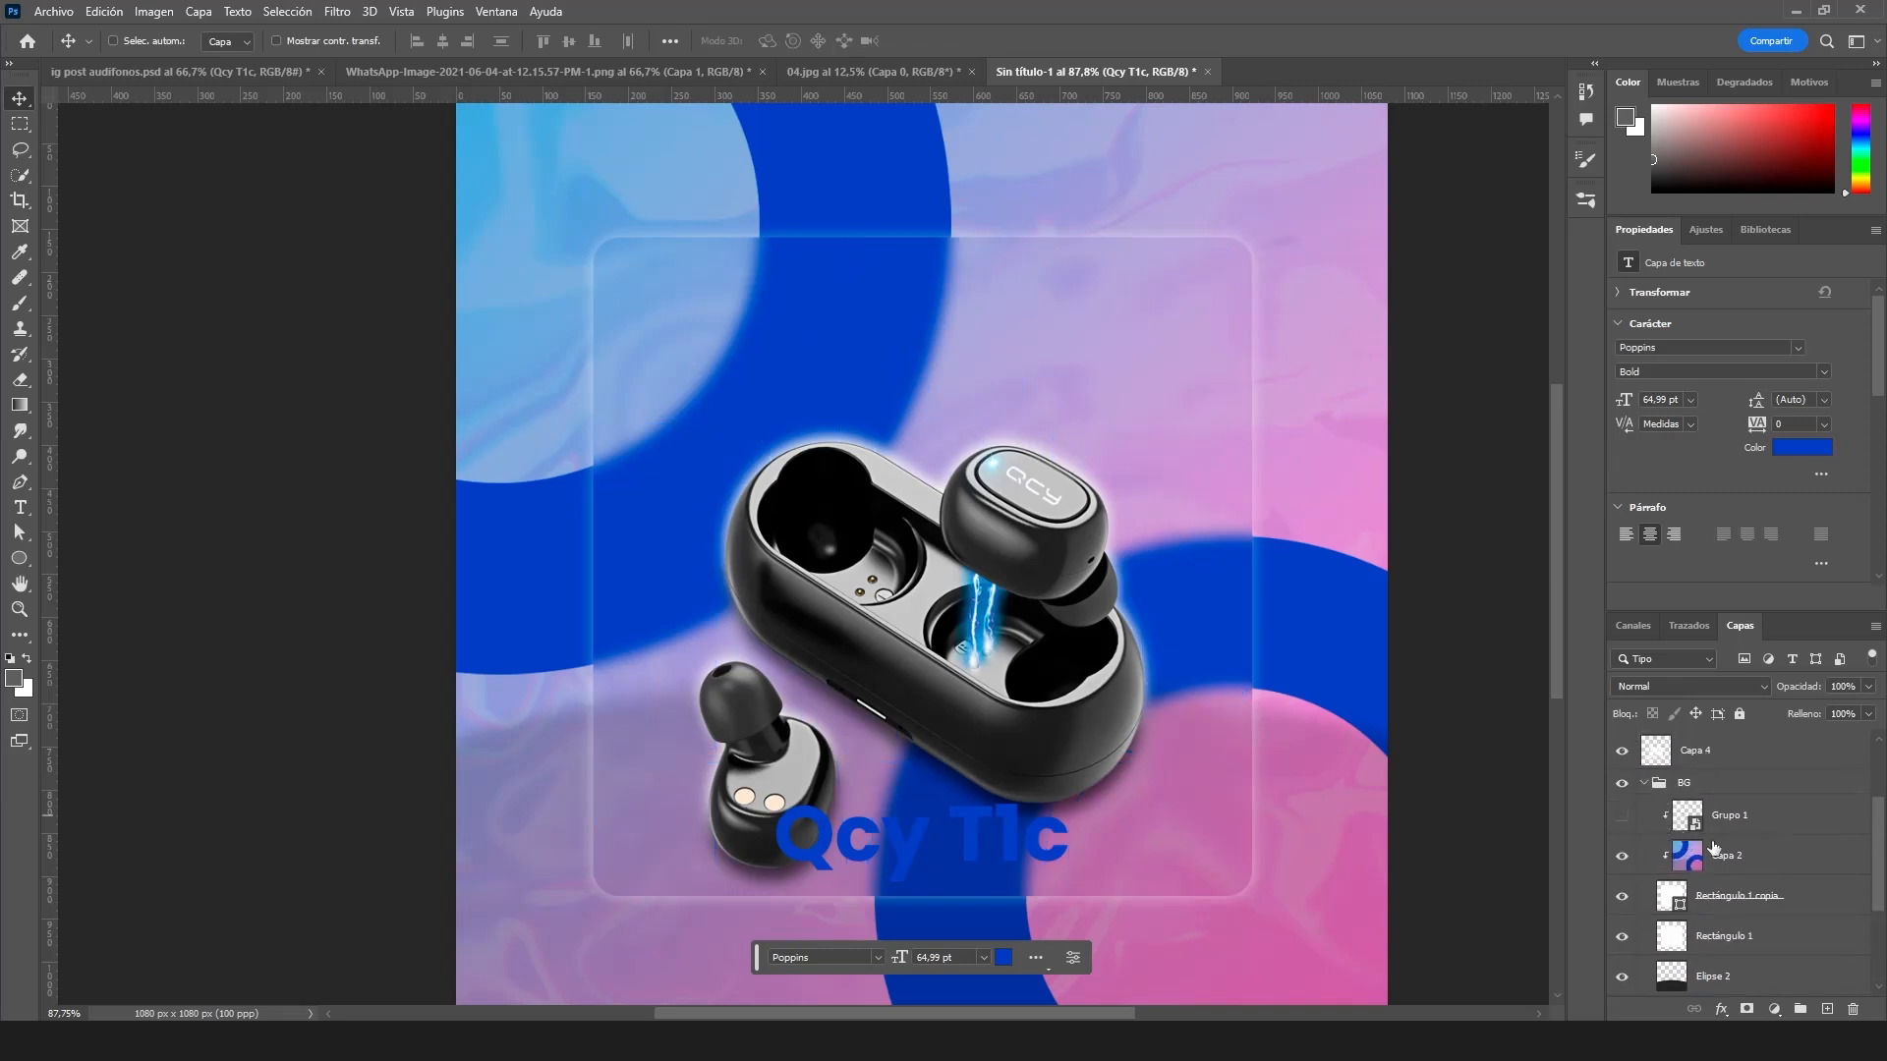
- Change the two colour stops of the Relleno degradado 1 gradient to a lighter blue and a lighter pink
scroll(1714, 847, down, 4)
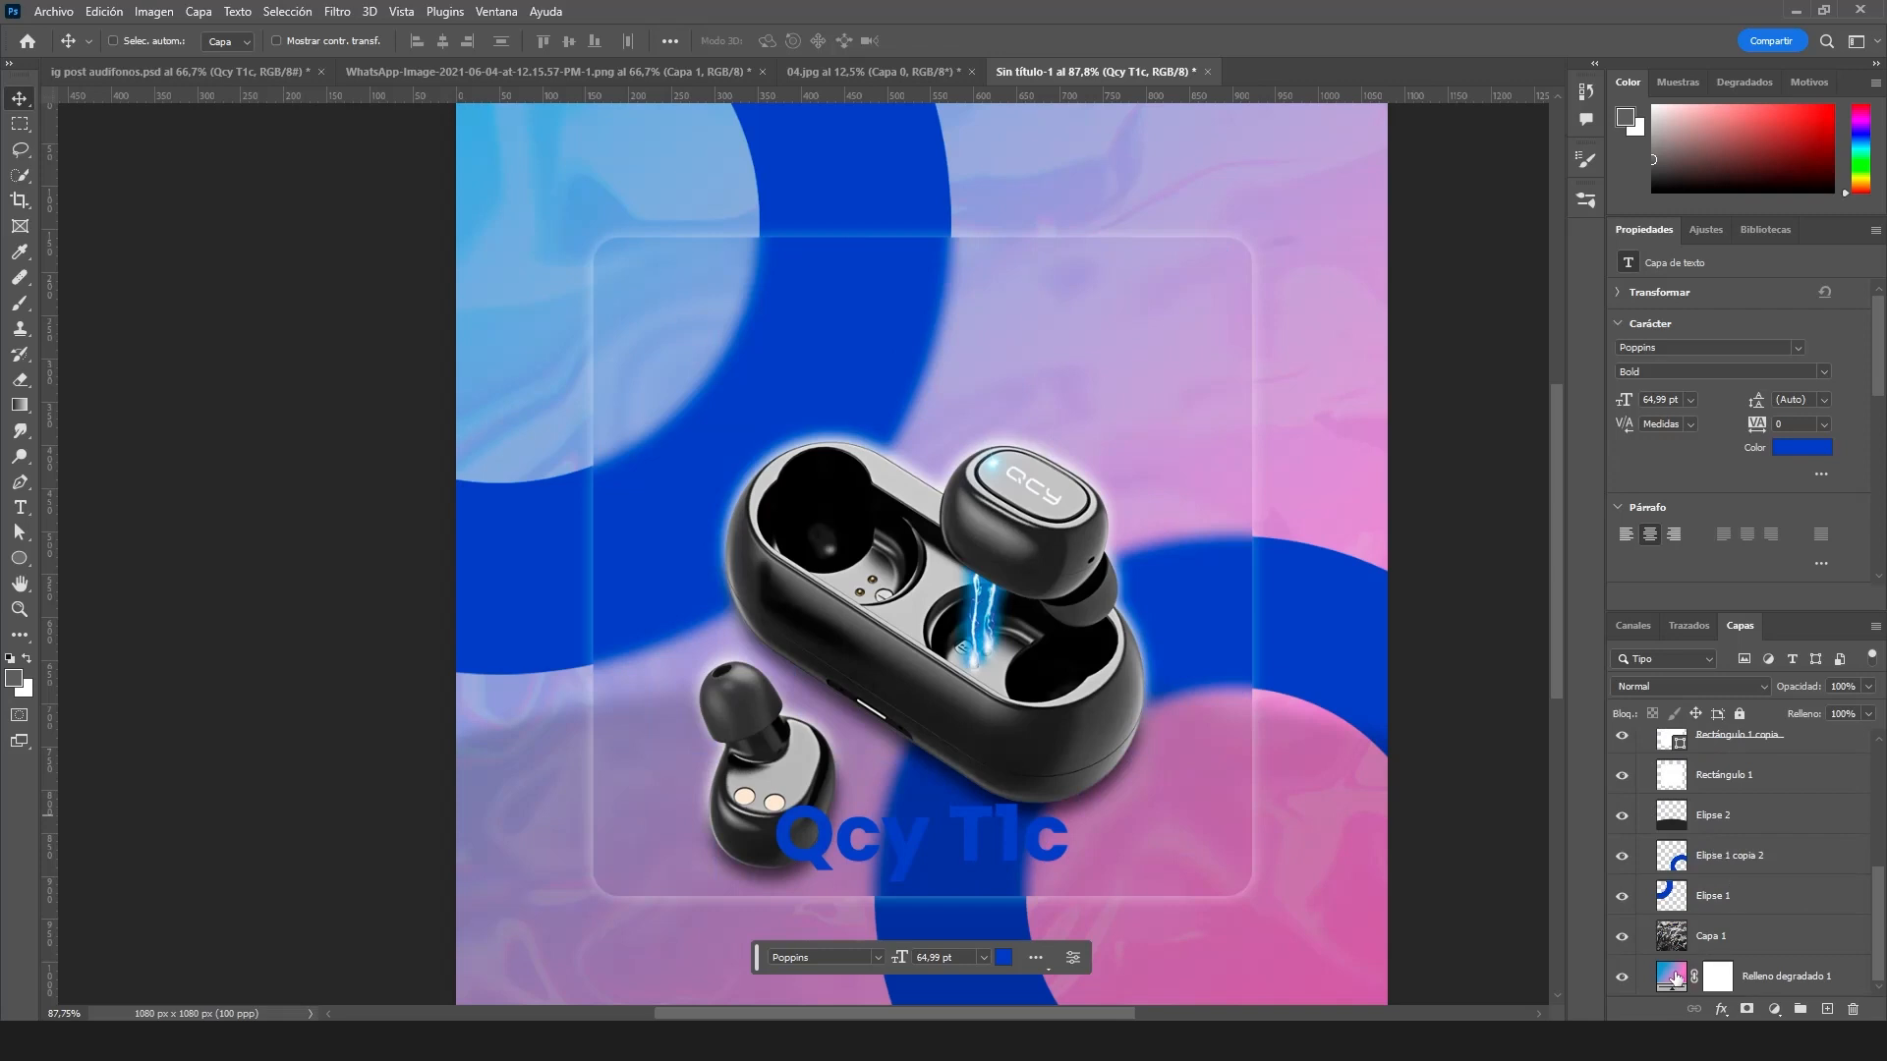
click(1675, 976)
double_click(1626, 571)
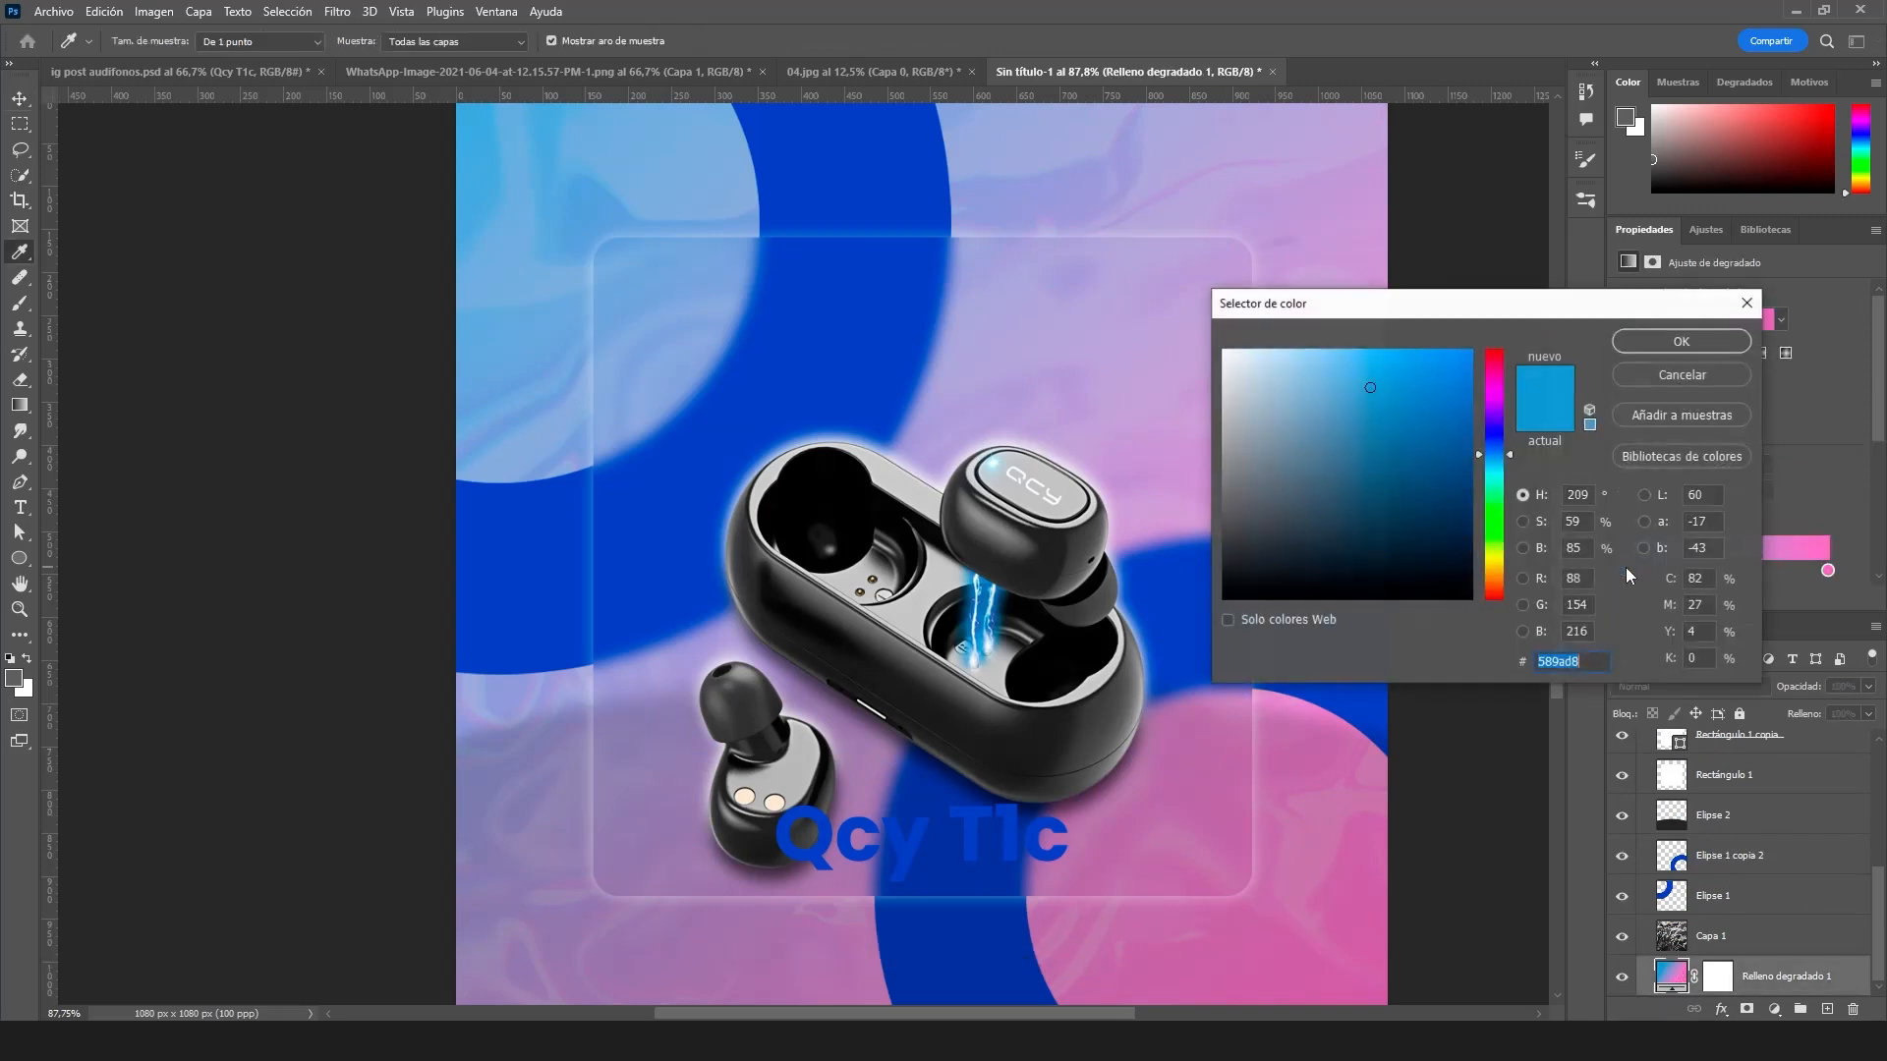
drag(1366, 388, 1338, 362)
click(1656, 346)
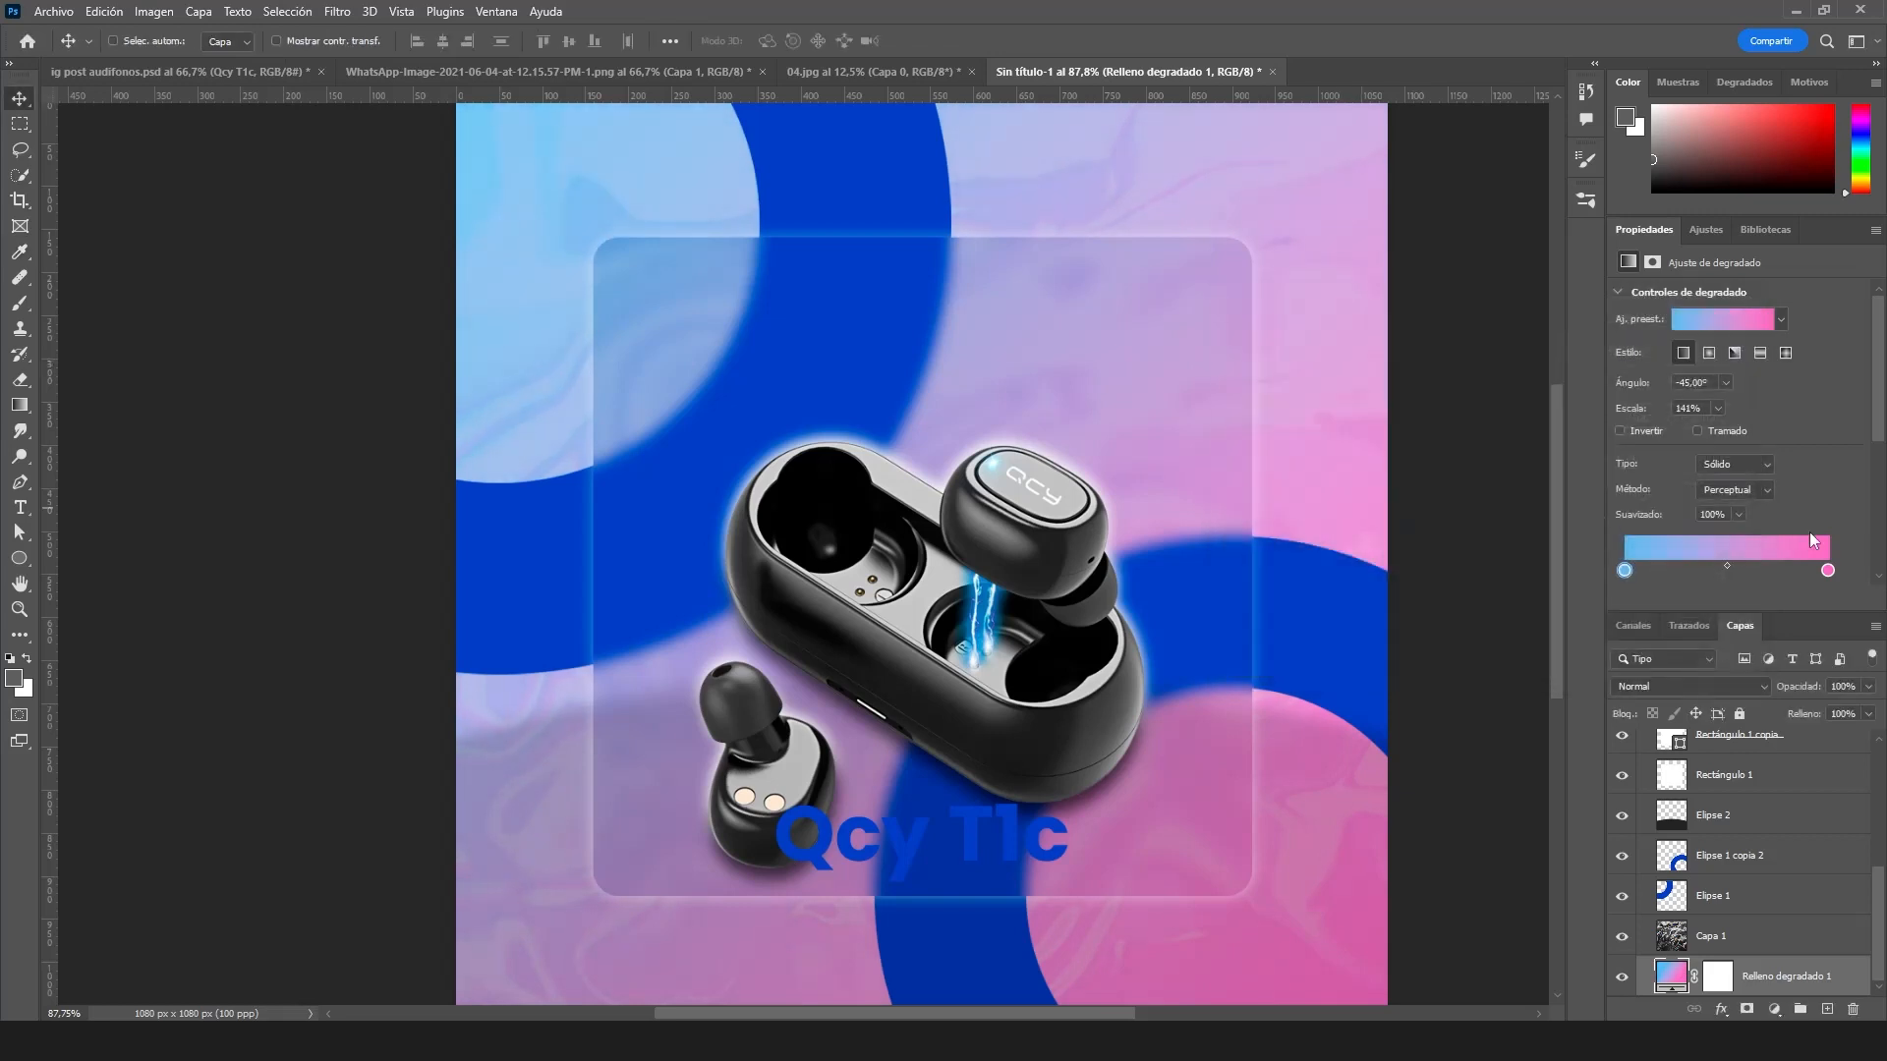
double_click(1826, 571)
drag(1348, 390, 1324, 353)
click(1643, 346)
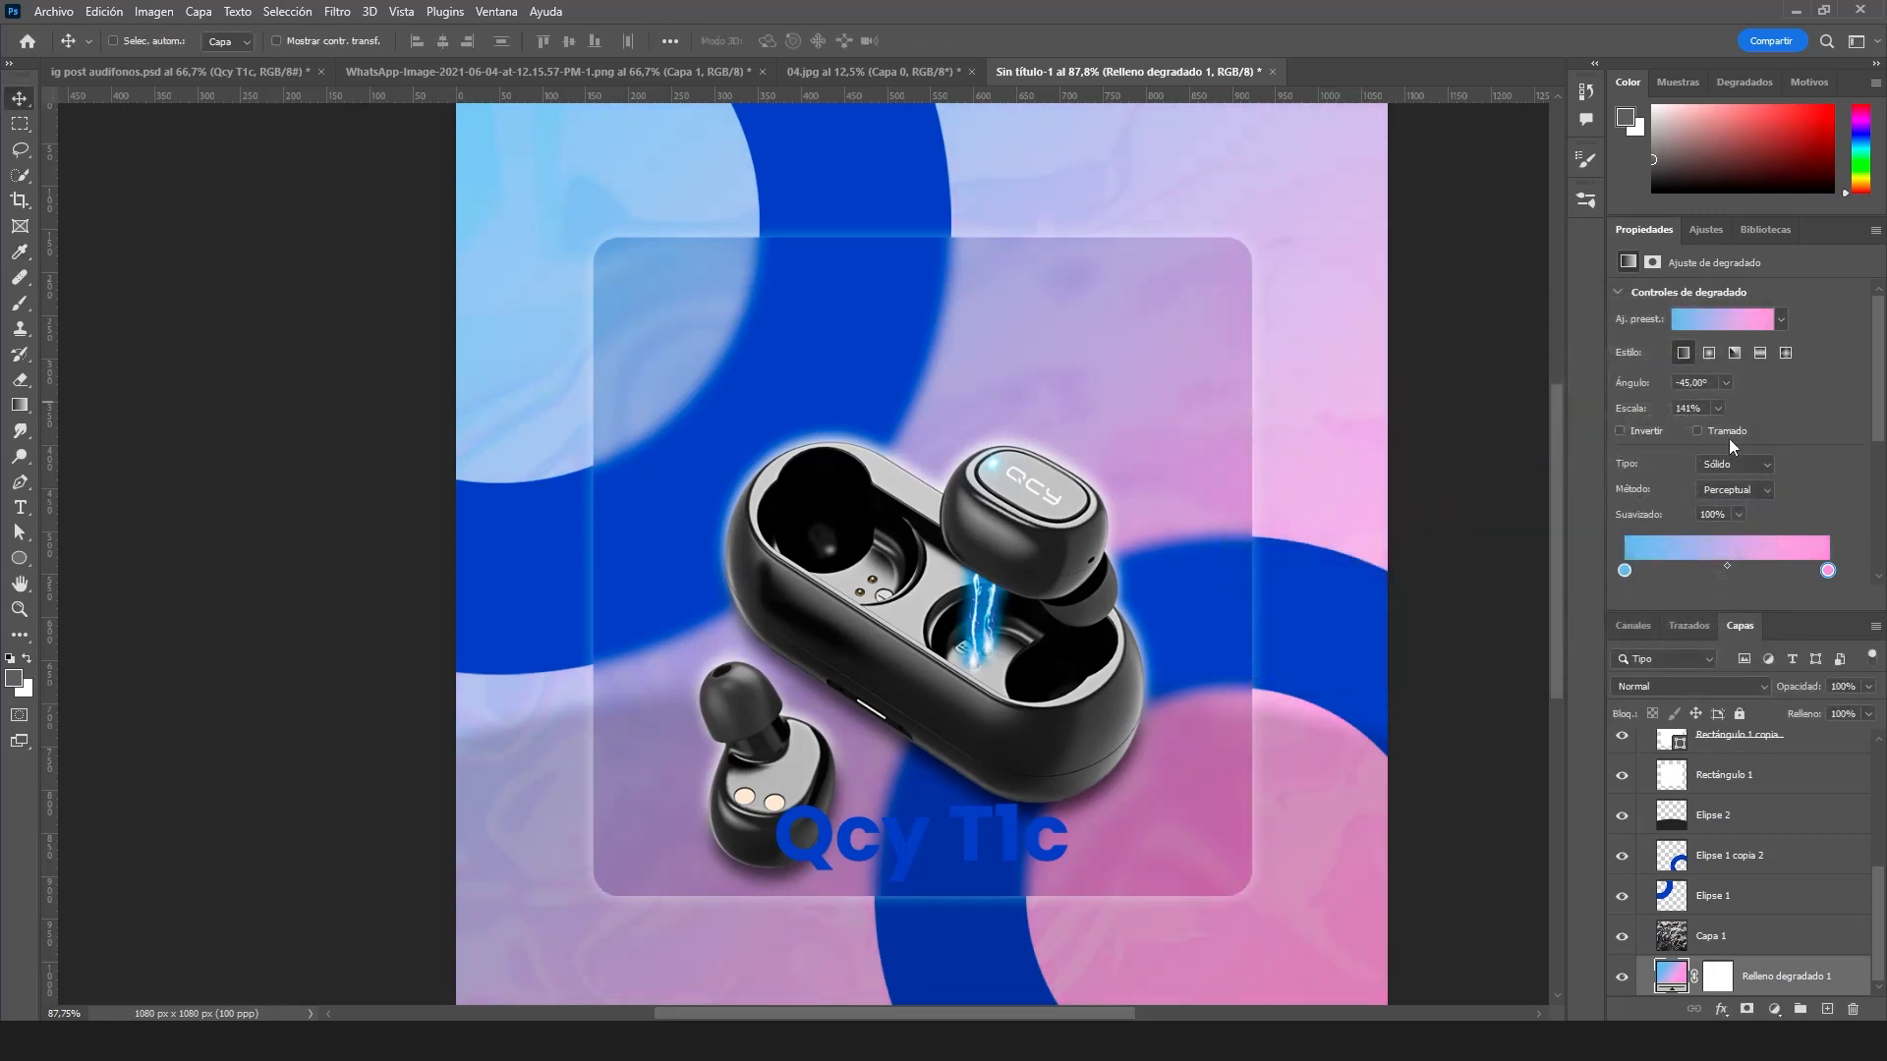
- Merge the Elipse 1 and Elipse 1 copia 2 ring layers into one, undoing an extra new layer
click(1731, 888)
shift+click(1736, 873)
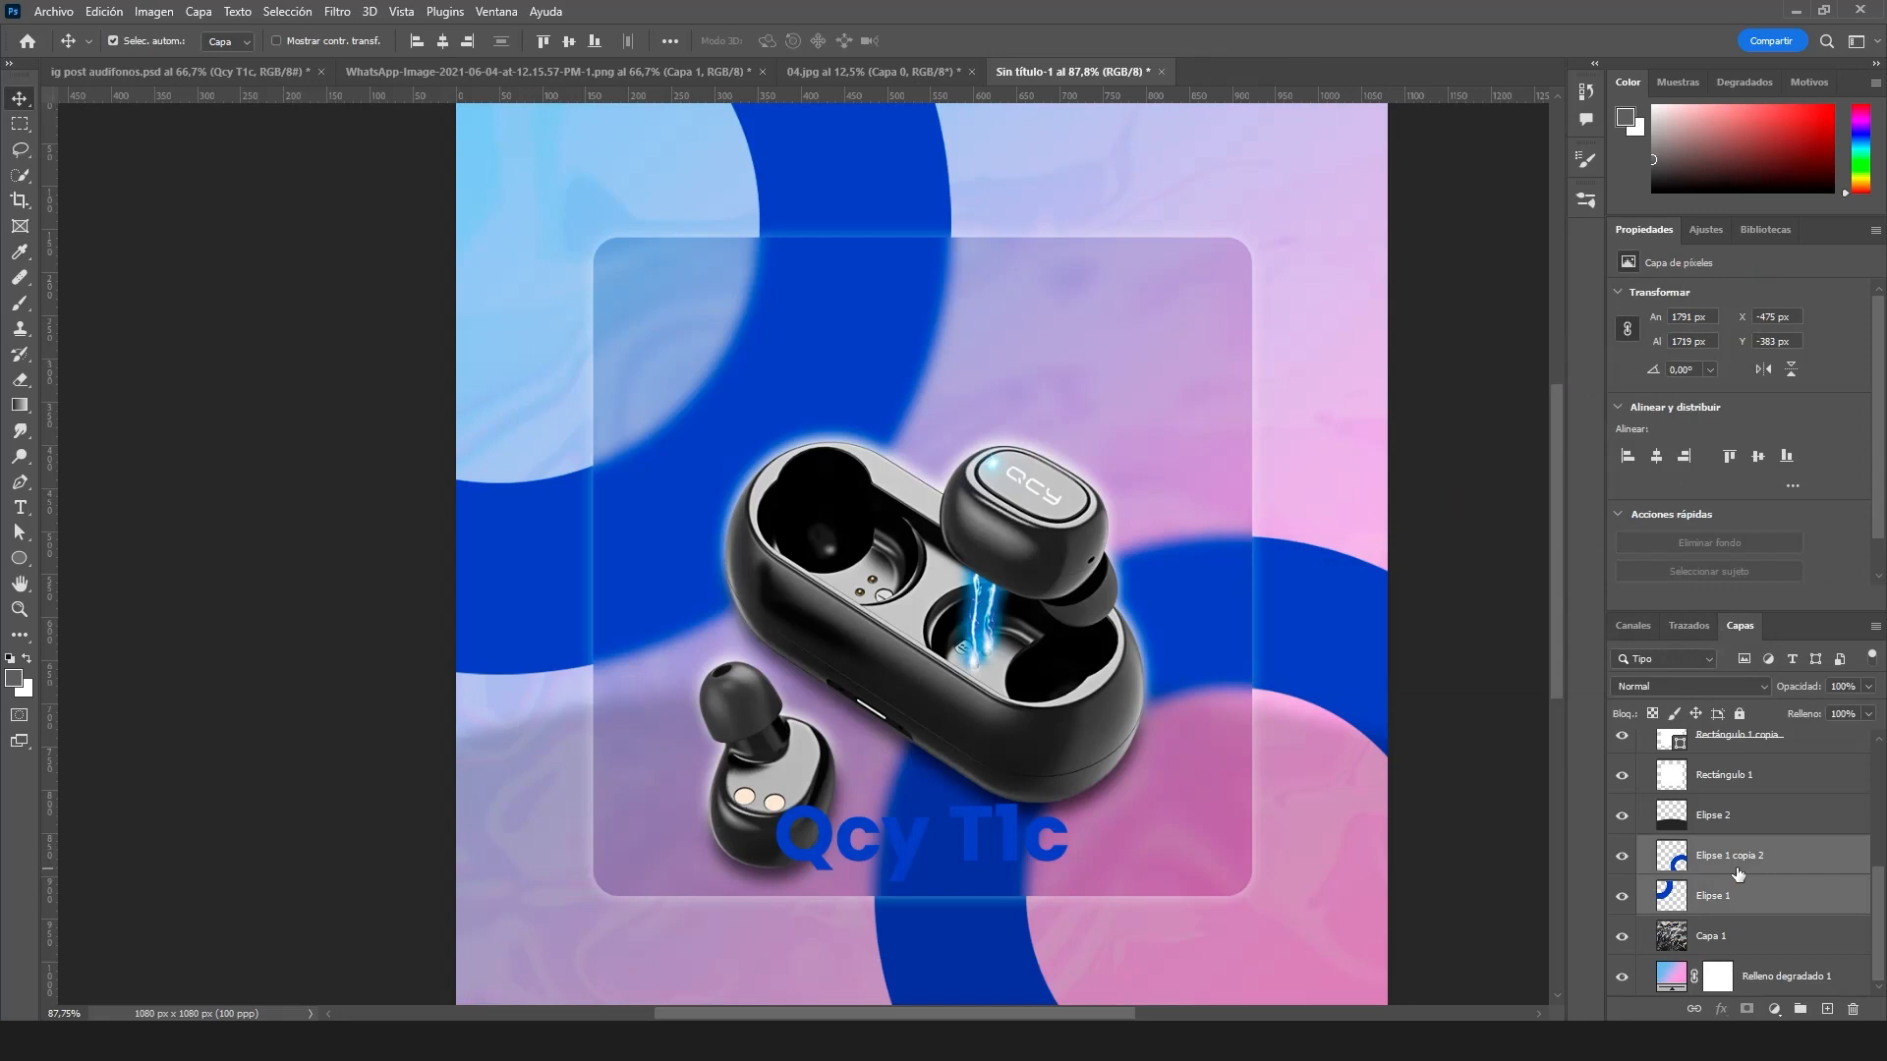
key(ctrl+e)
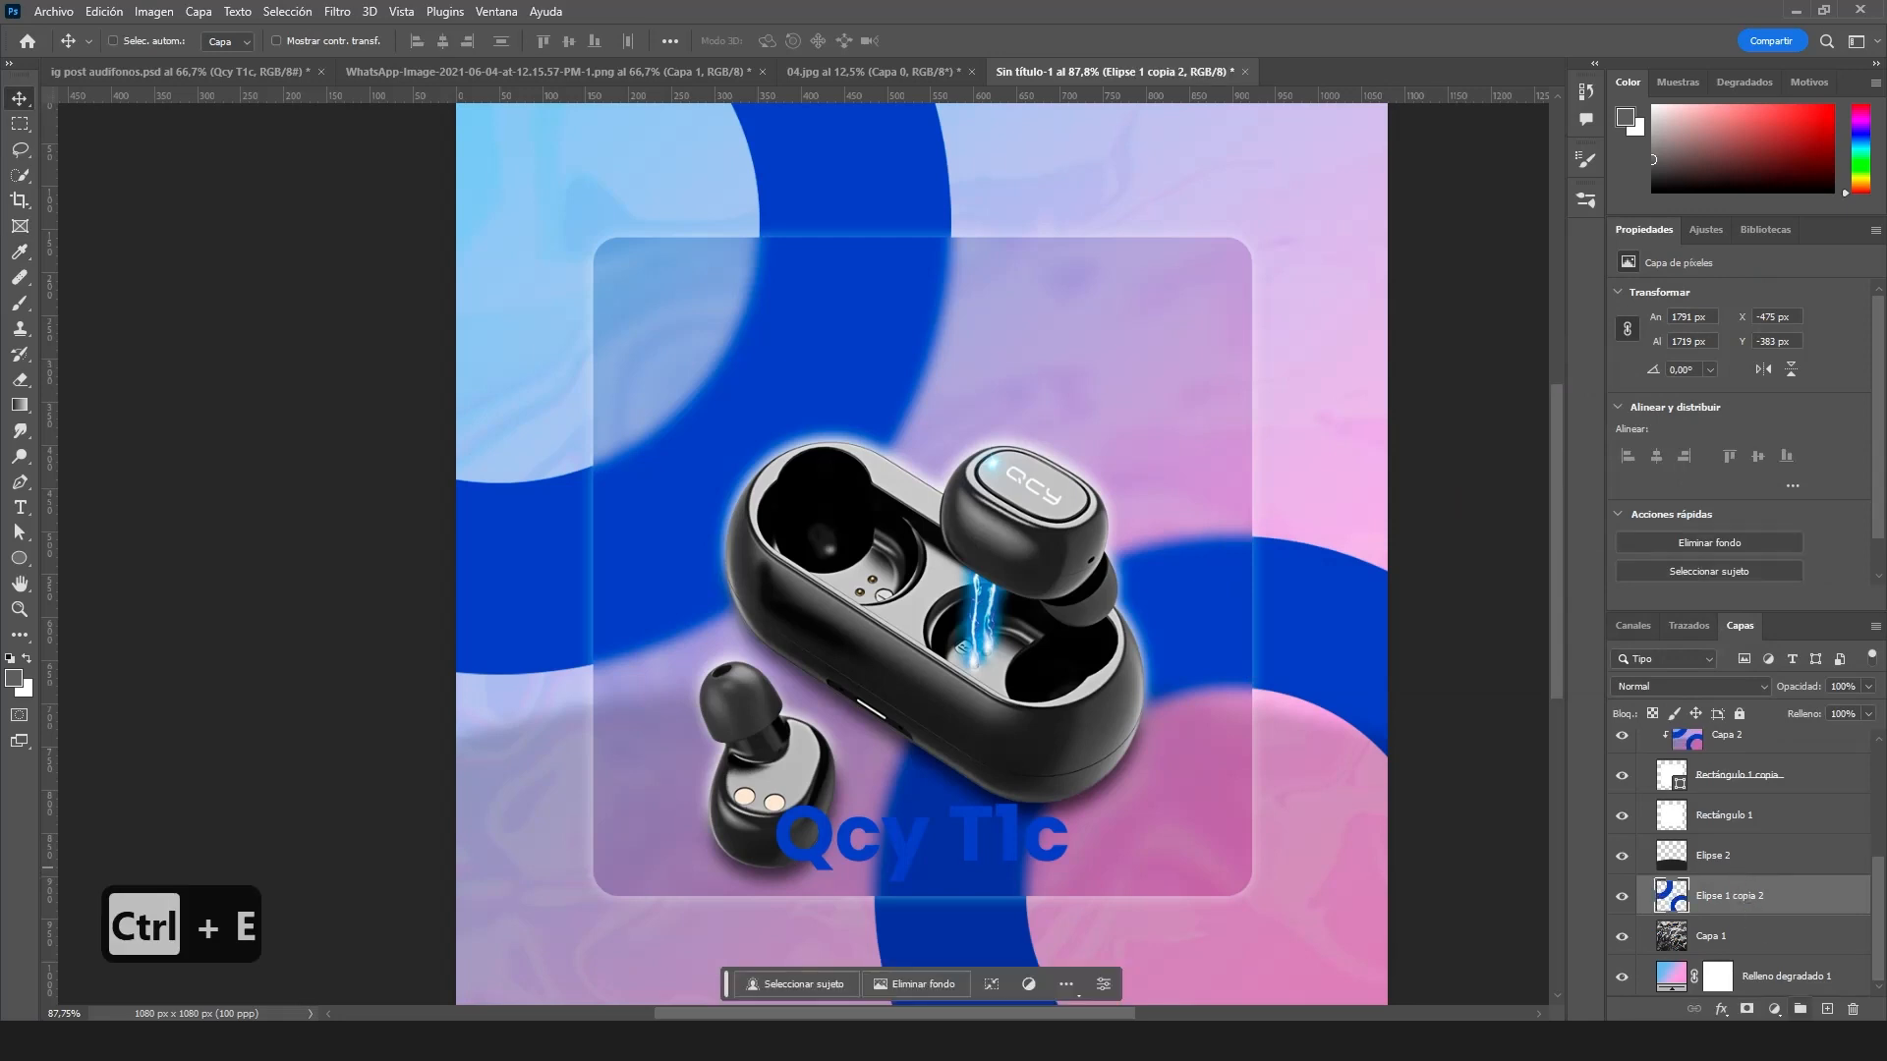
click(1827, 1009)
key(ctrl+z)
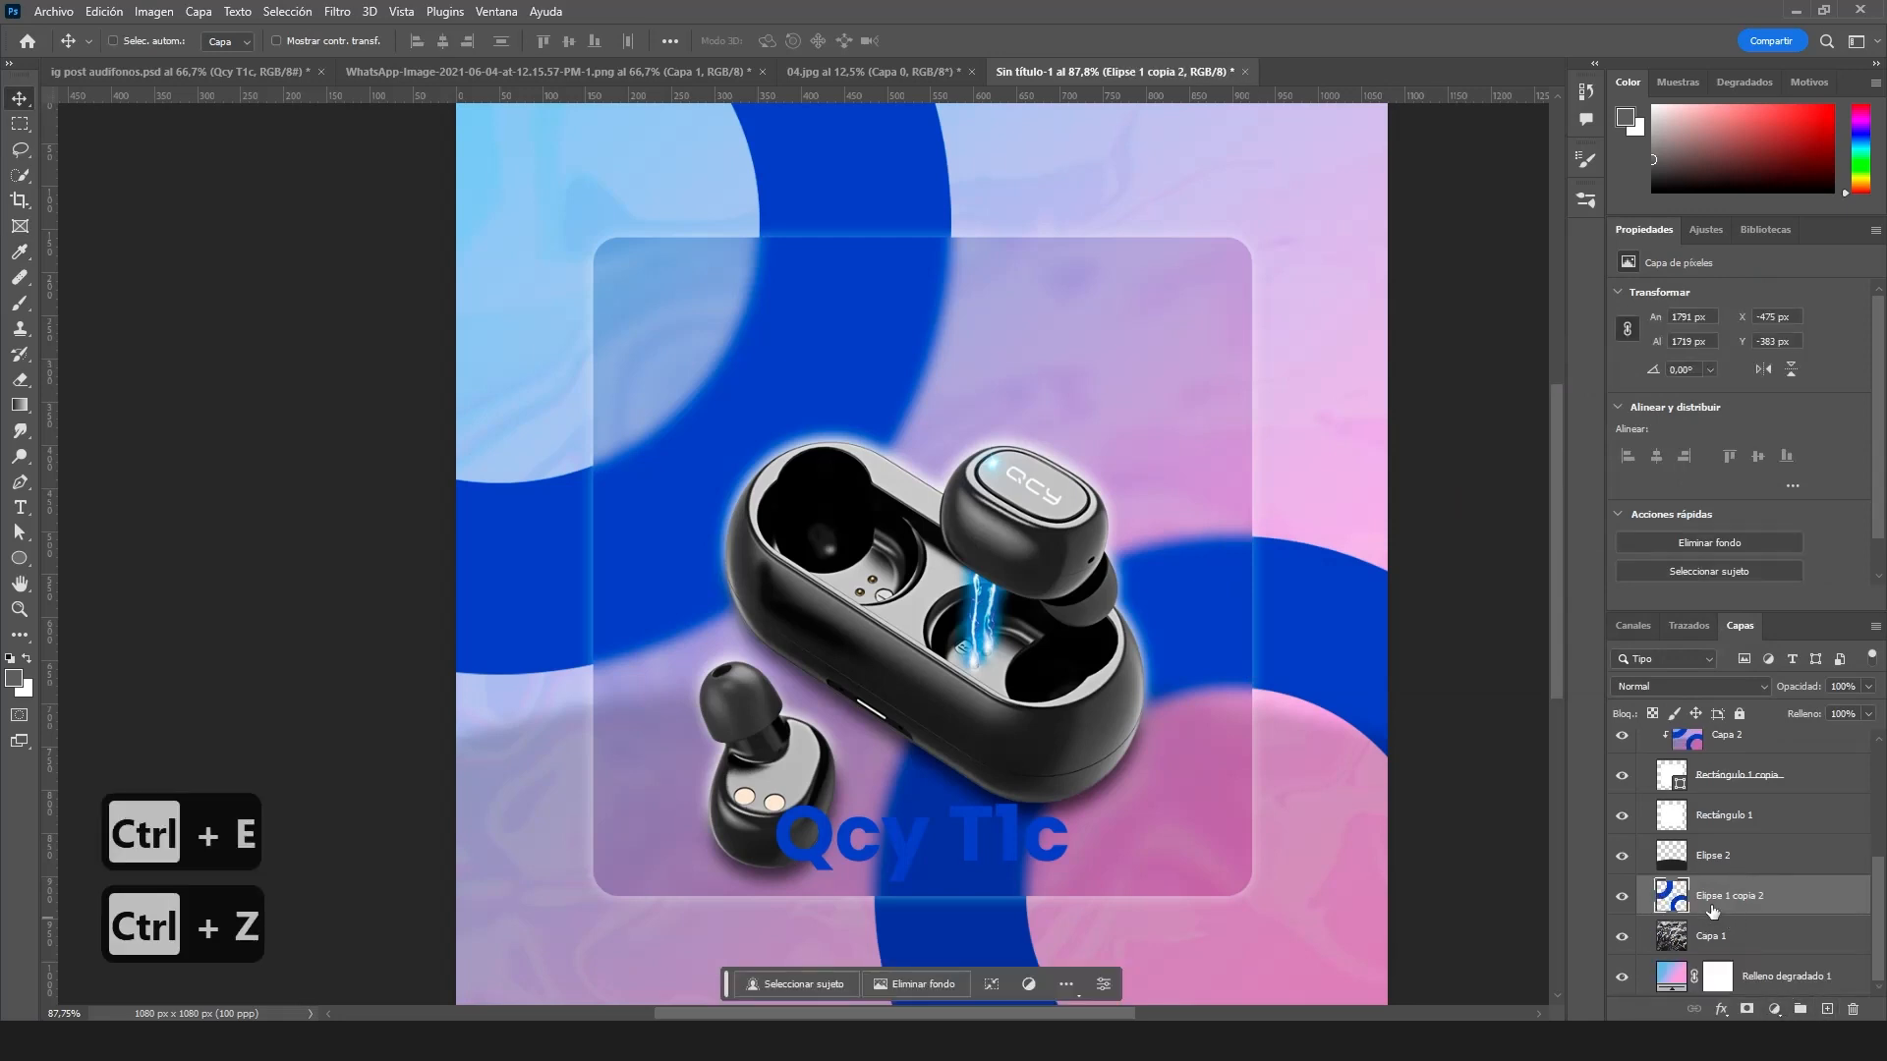
- Load the merged rings as a selection, fill them with a brighter blue, and compare with Capa 2 hidden and shown
ctrl+click(1690, 902)
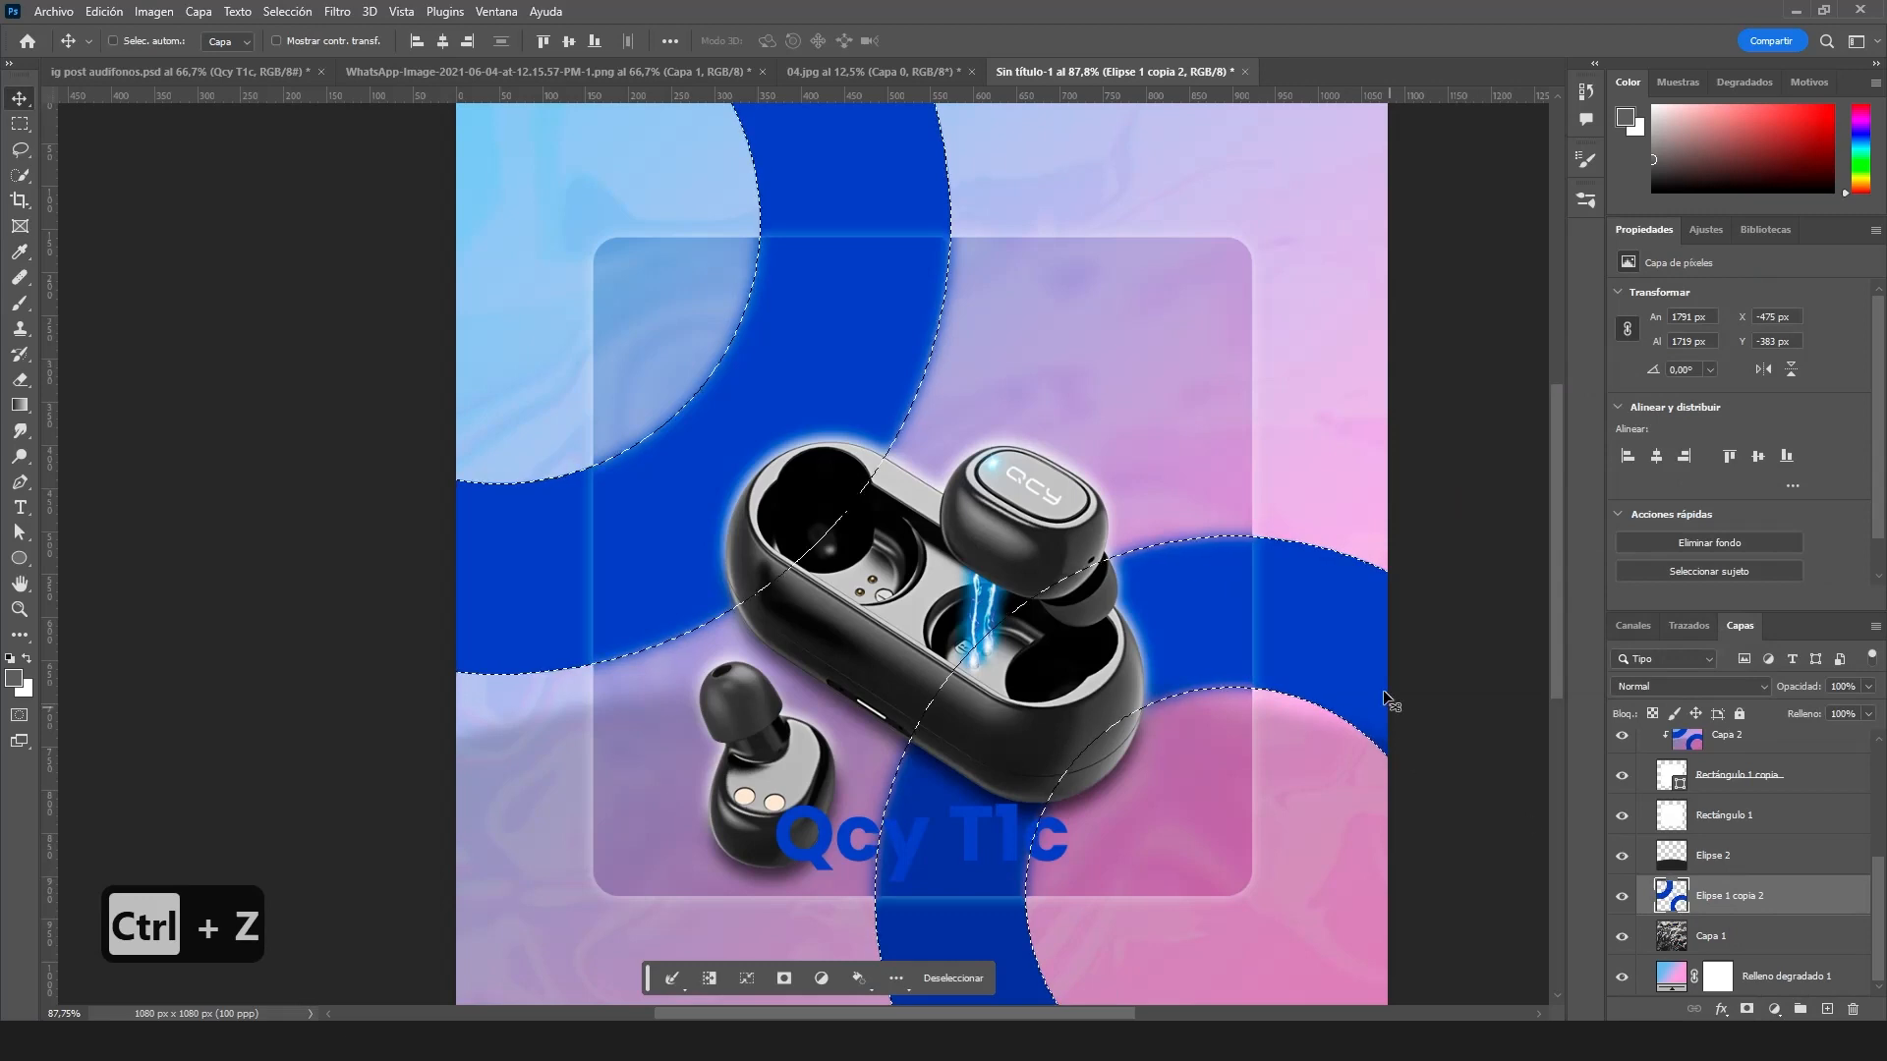
click(13, 677)
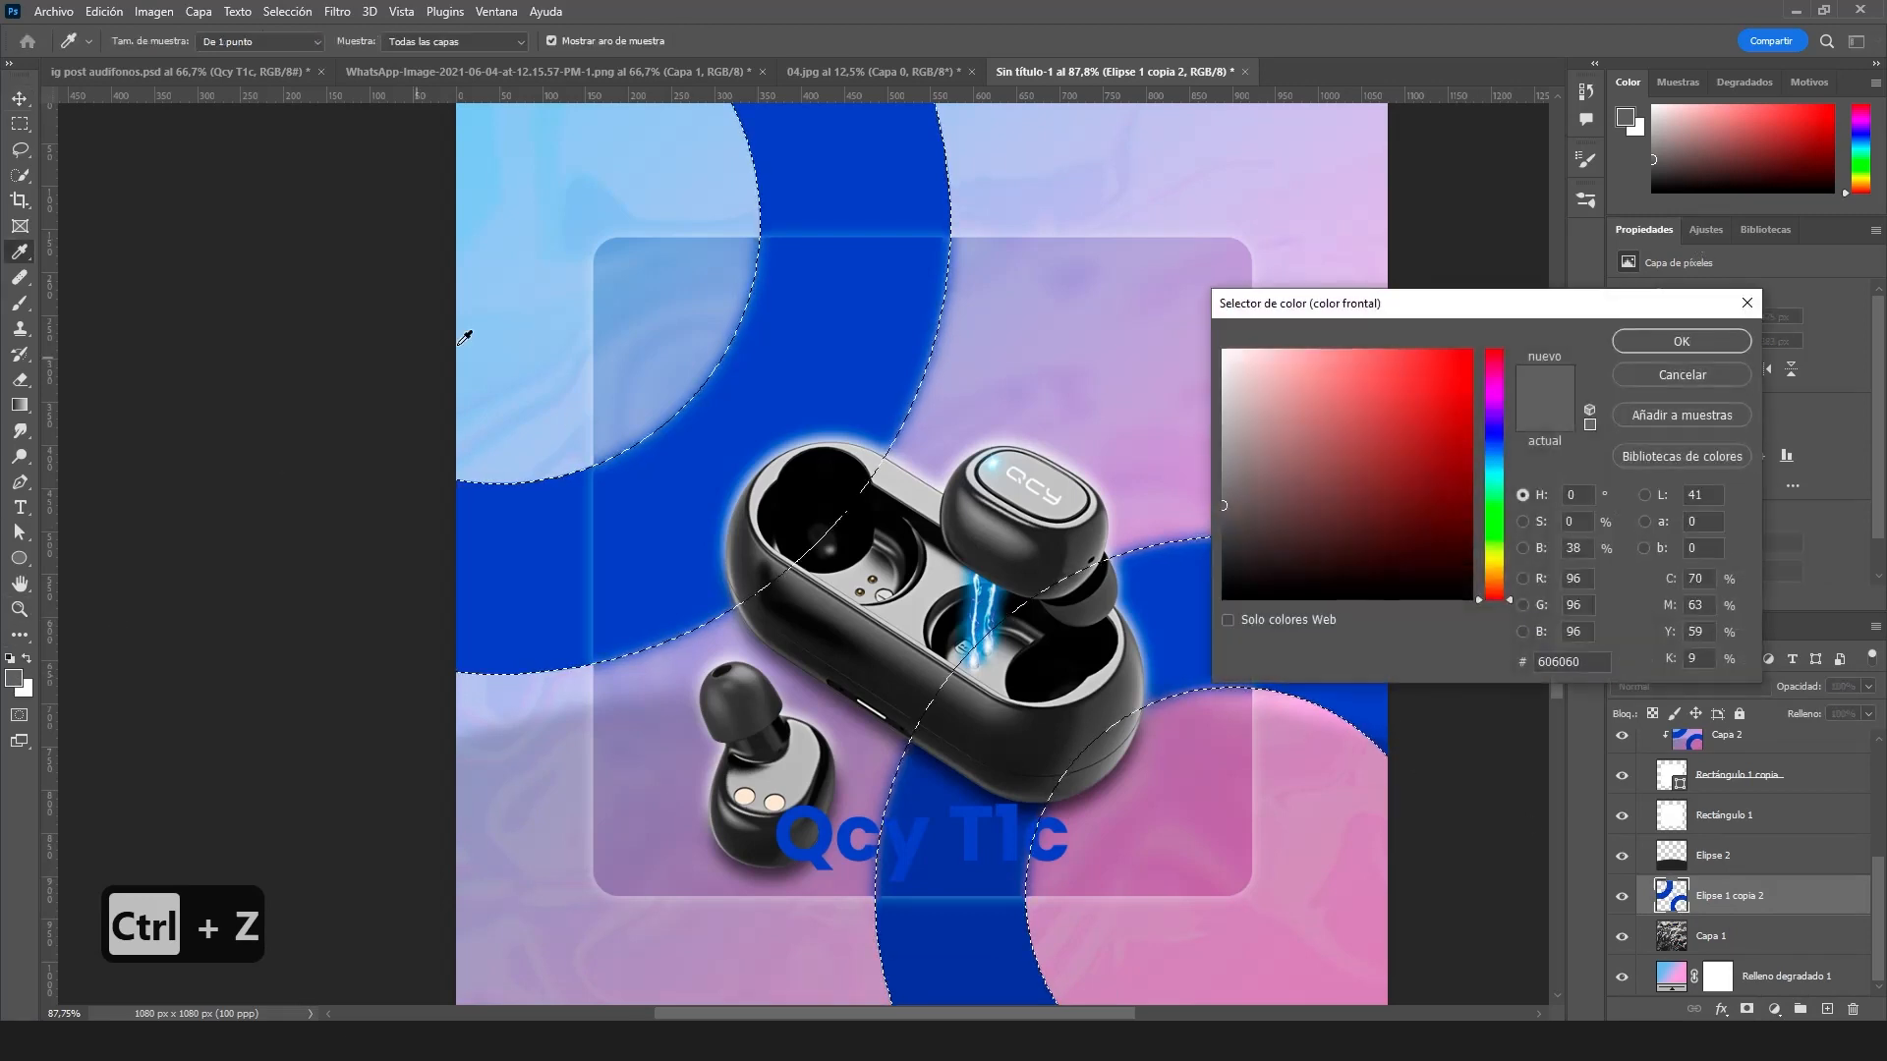
click(844, 294)
drag(1433, 401, 1402, 365)
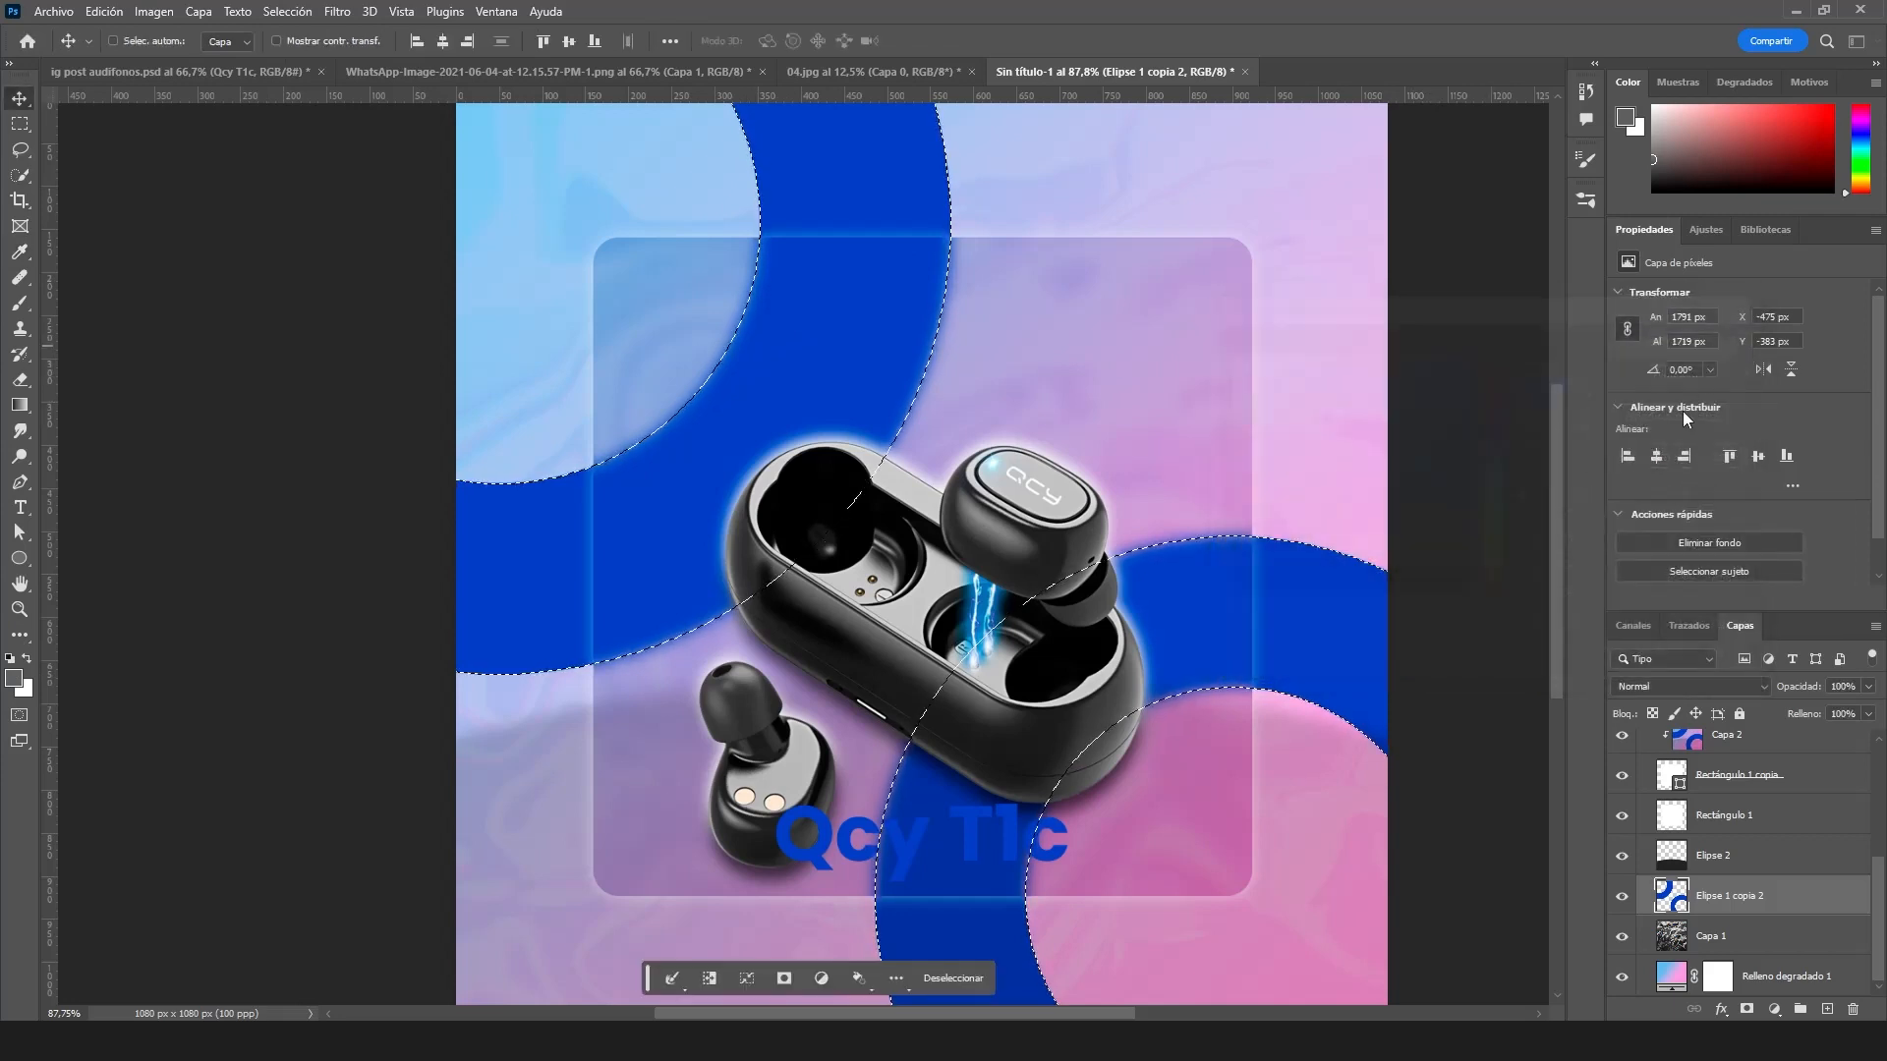
click(1703, 342)
key(alt+Delete)
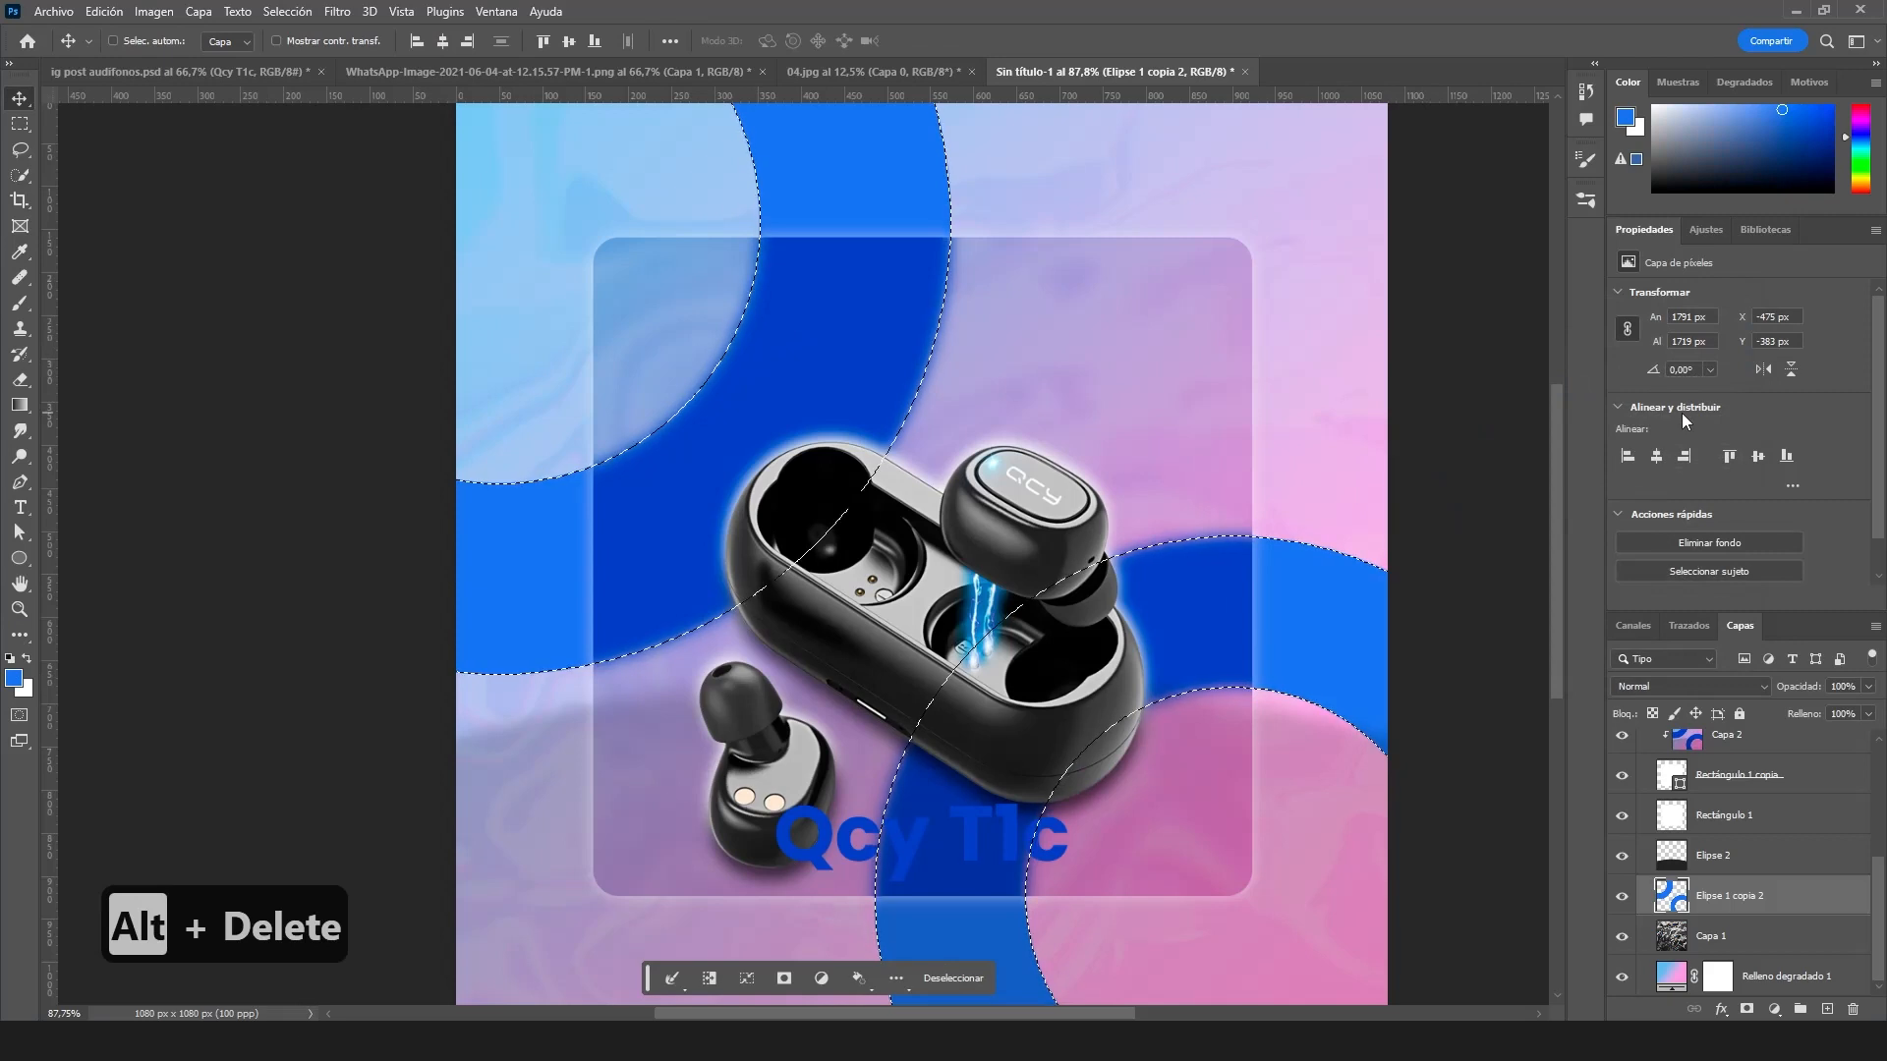
click(1621, 739)
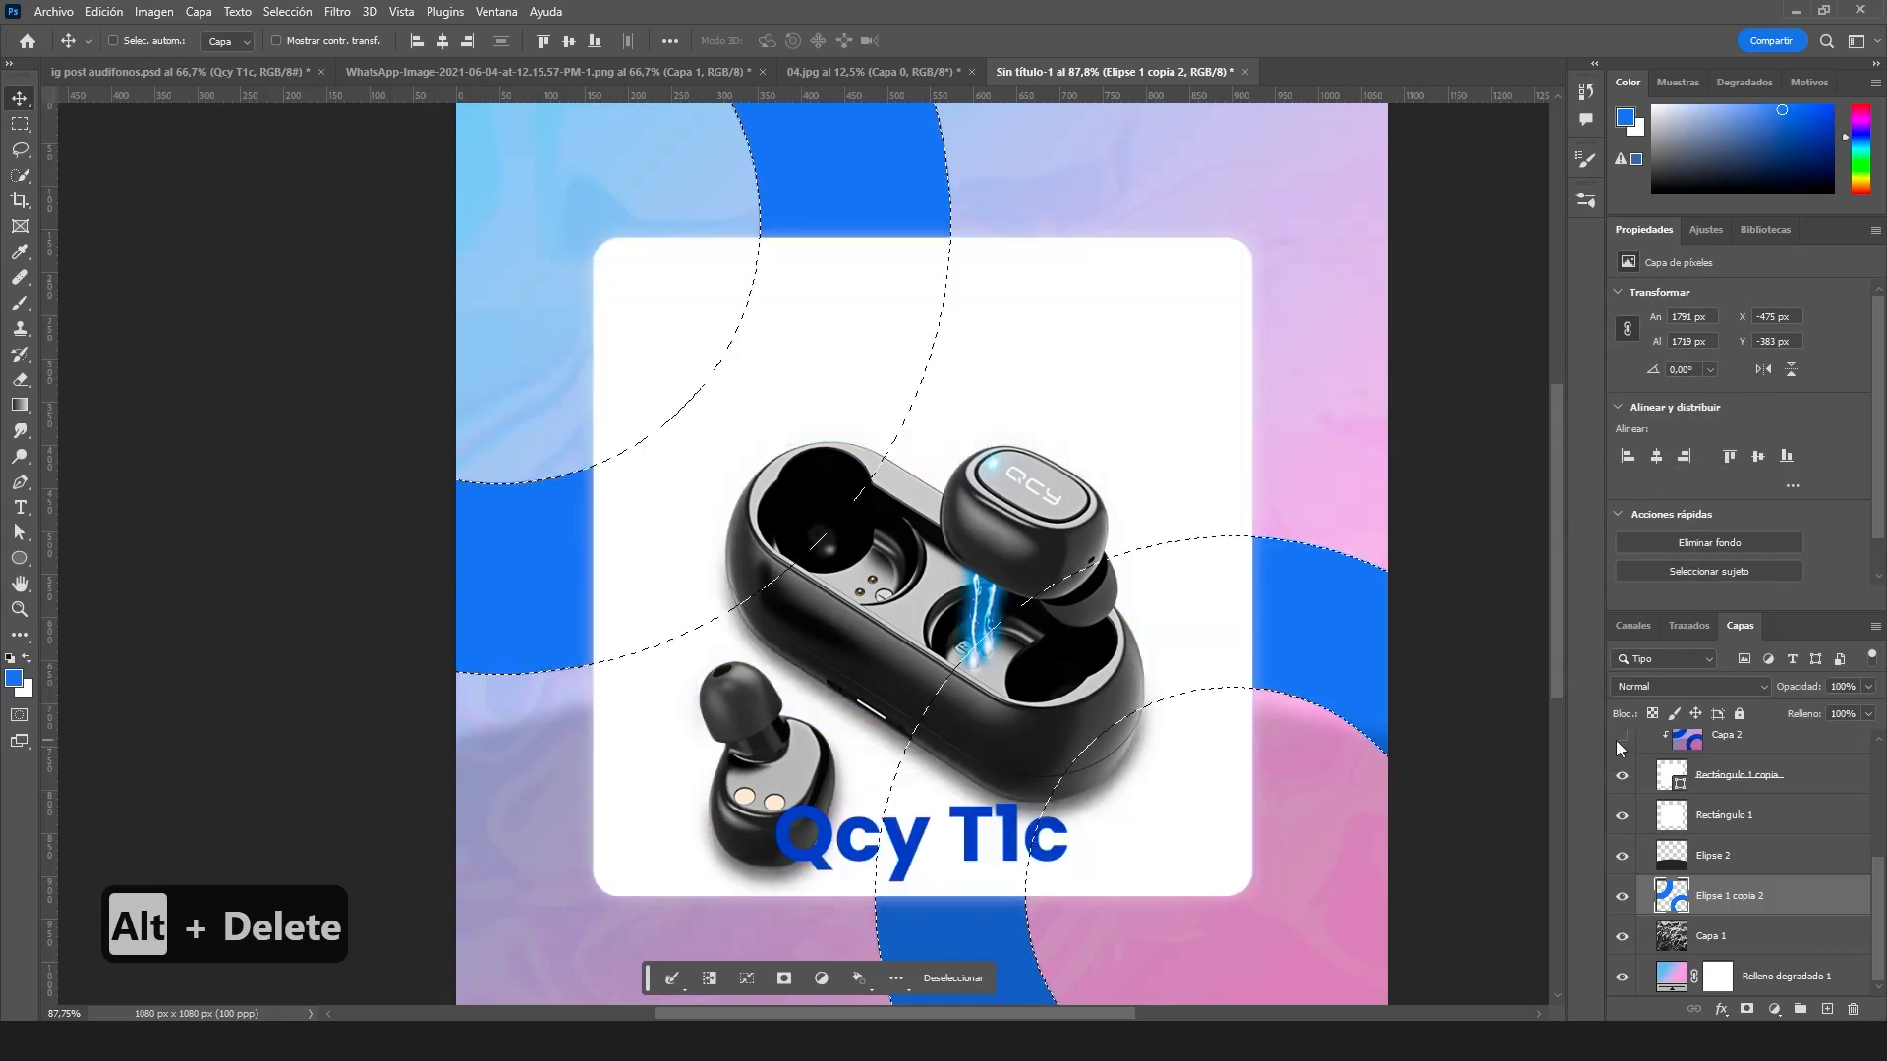
click(1622, 737)
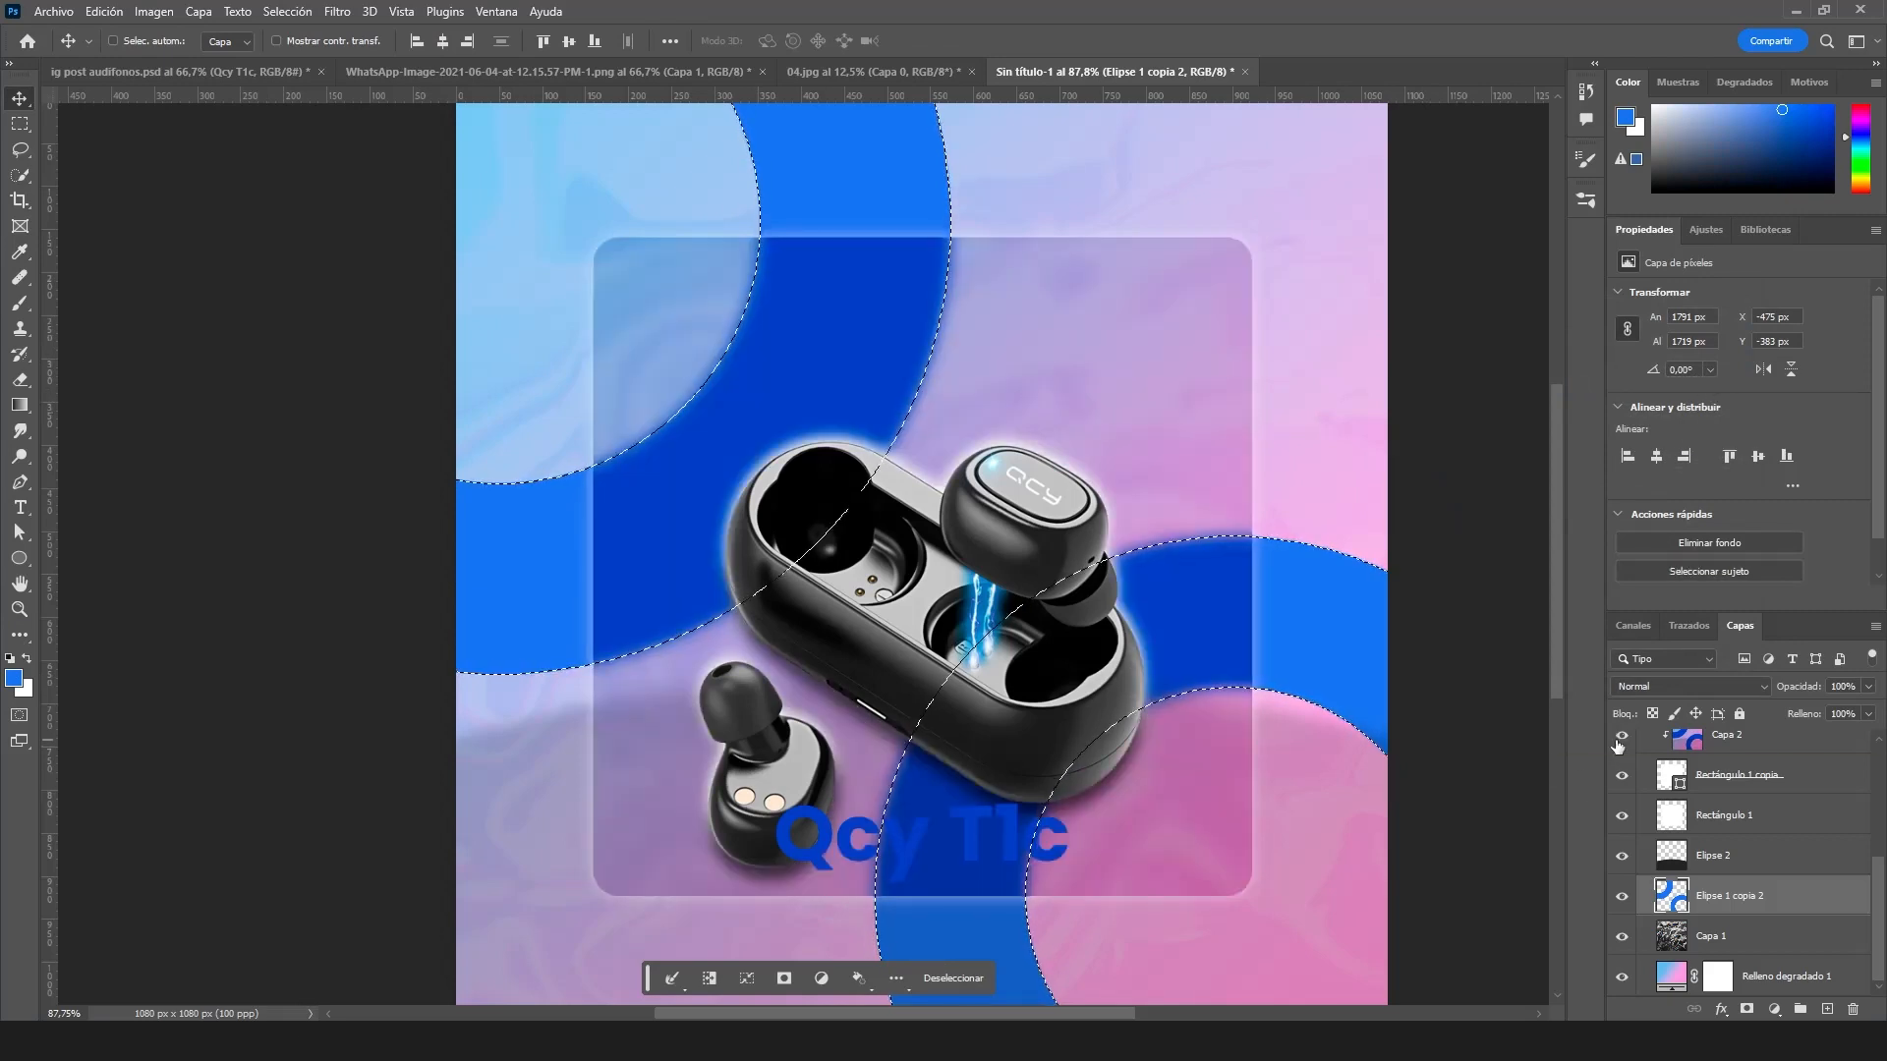
- Refill the selected rings with a lighter blue (#5d8afc) and clear the selection
click(13, 678)
click(1376, 356)
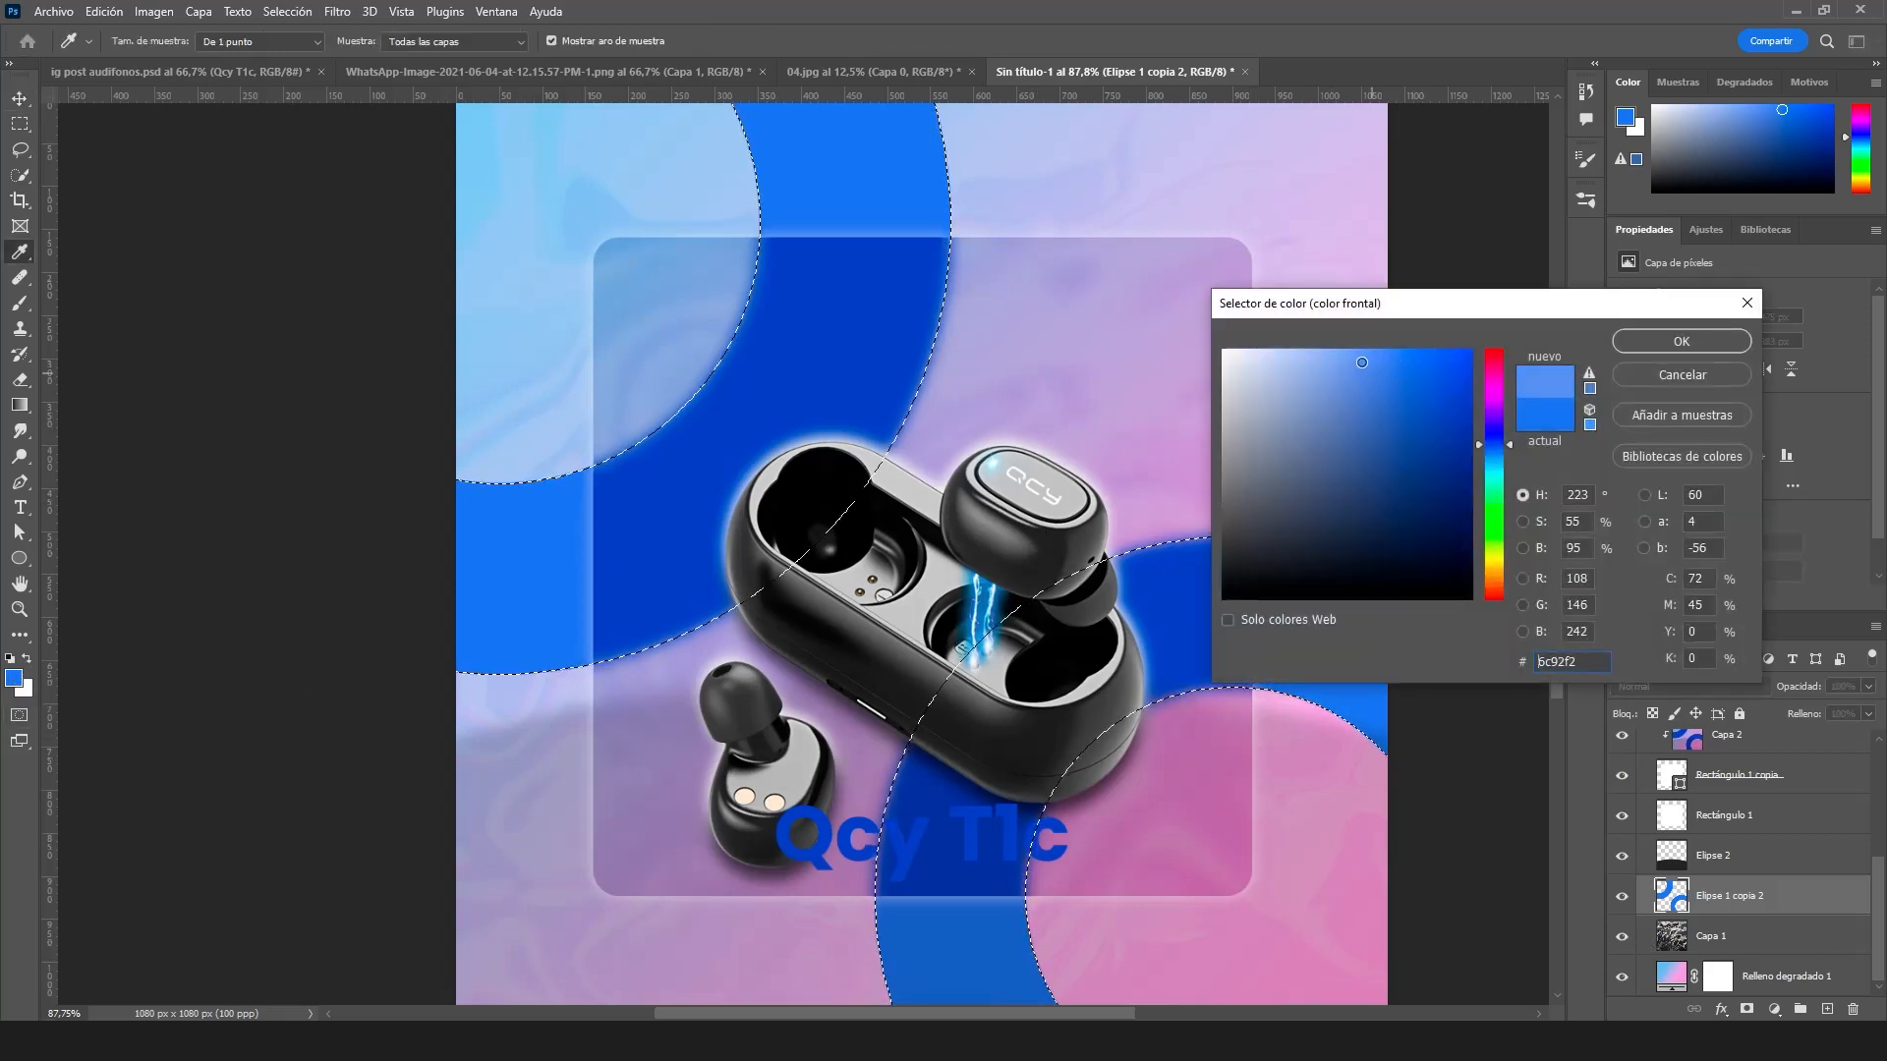
drag(1376, 356, 1379, 351)
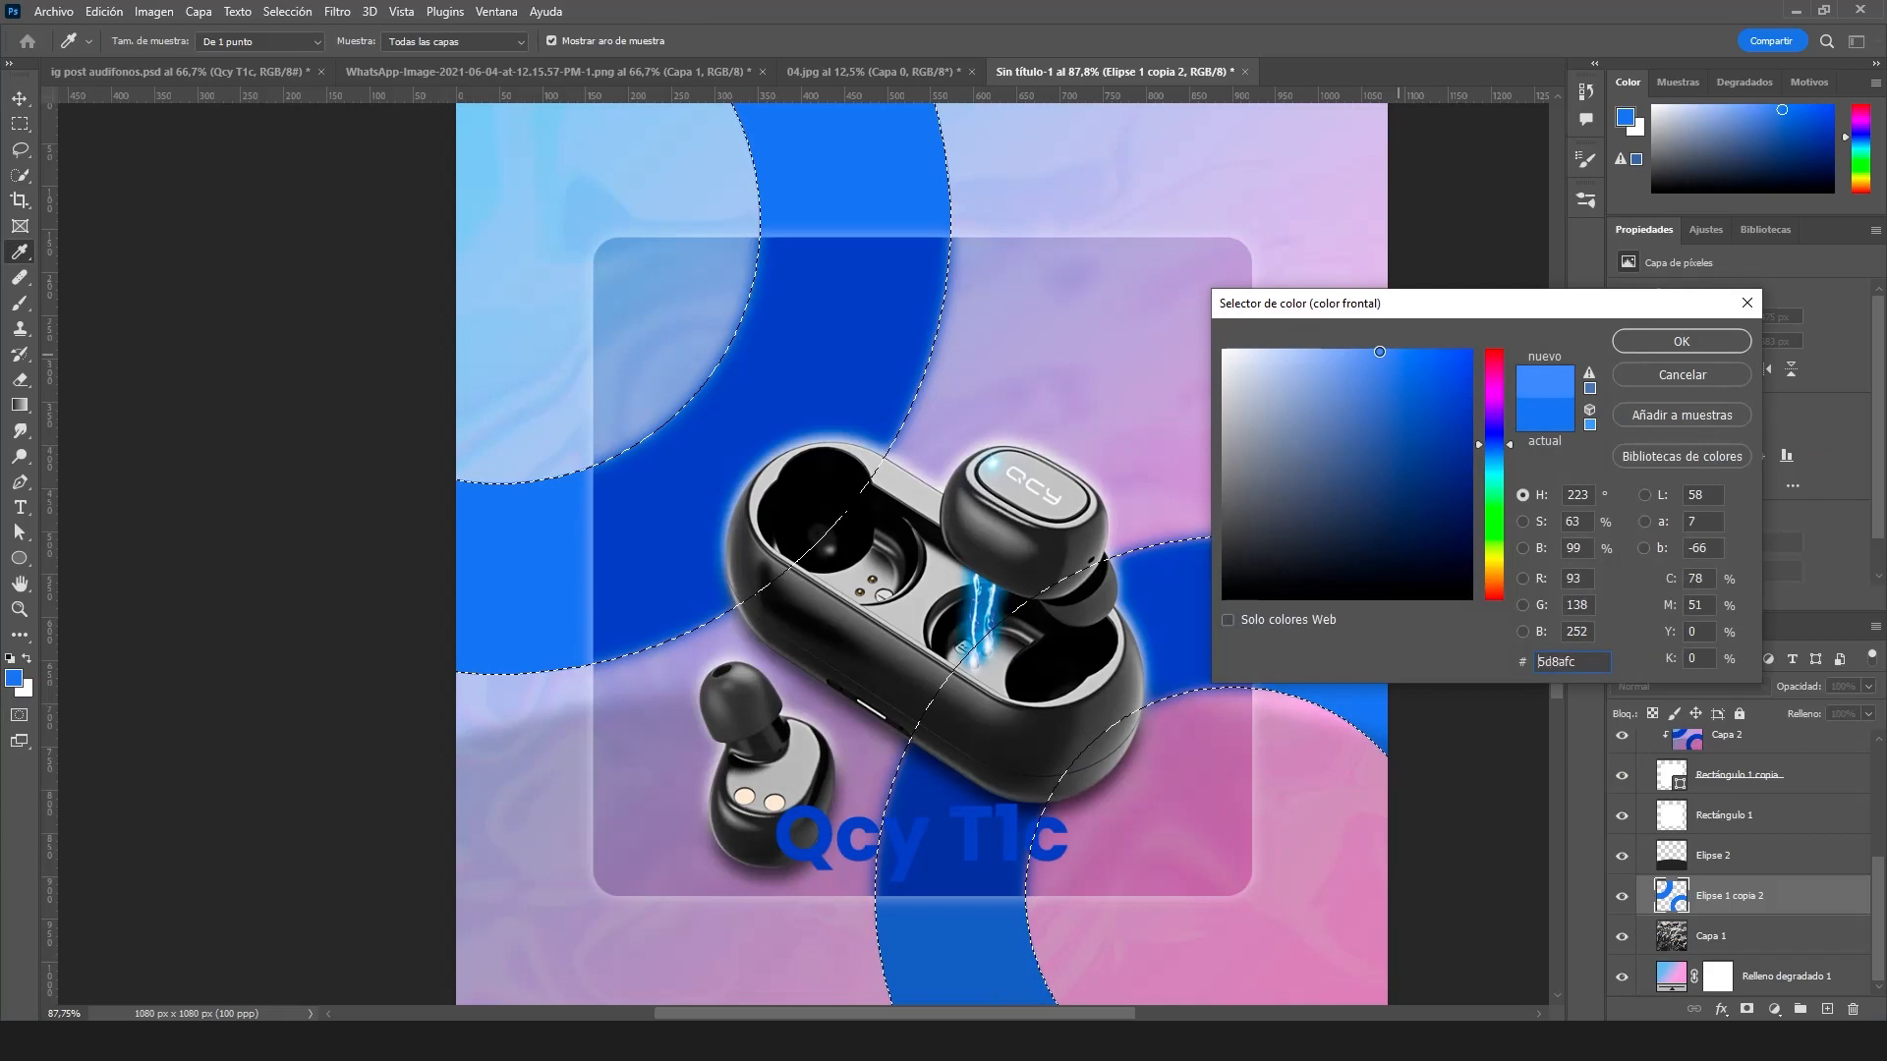
click(1681, 341)
key(v)
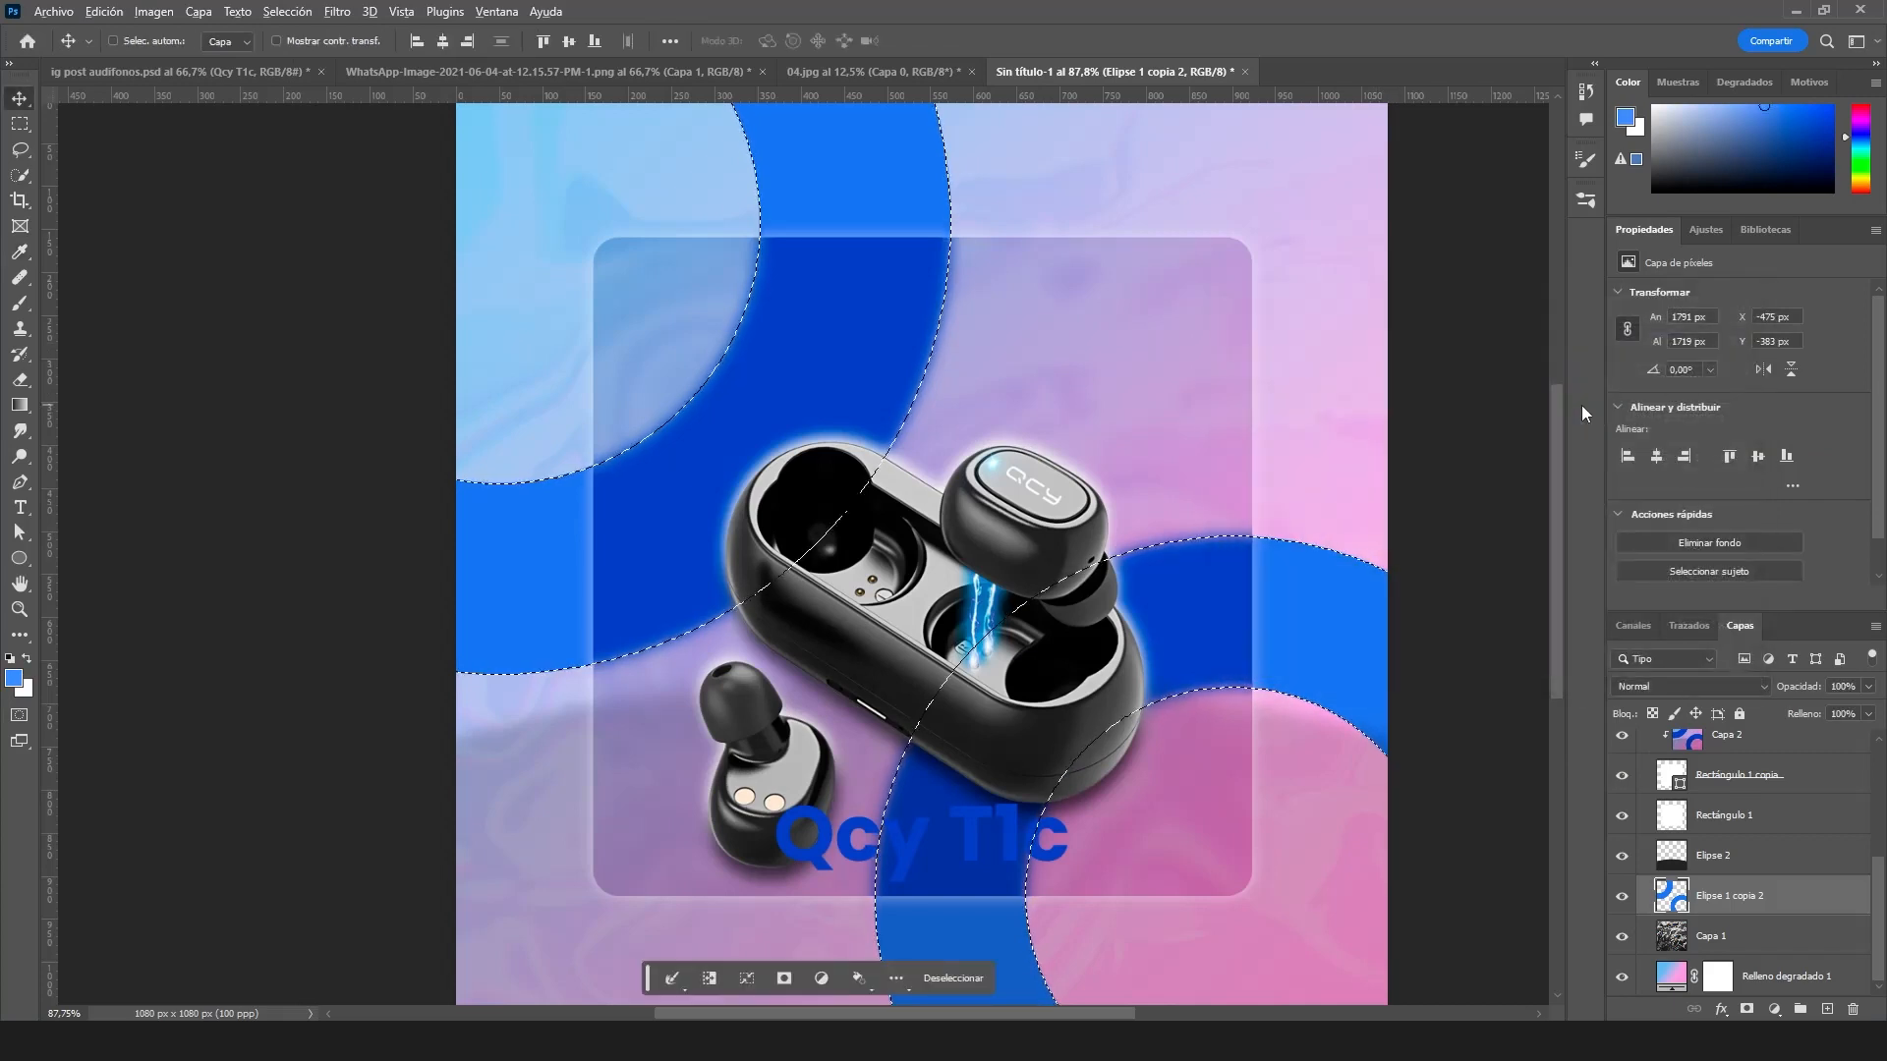
key(alt+Delete)
key(ctrl+d)
key(v)
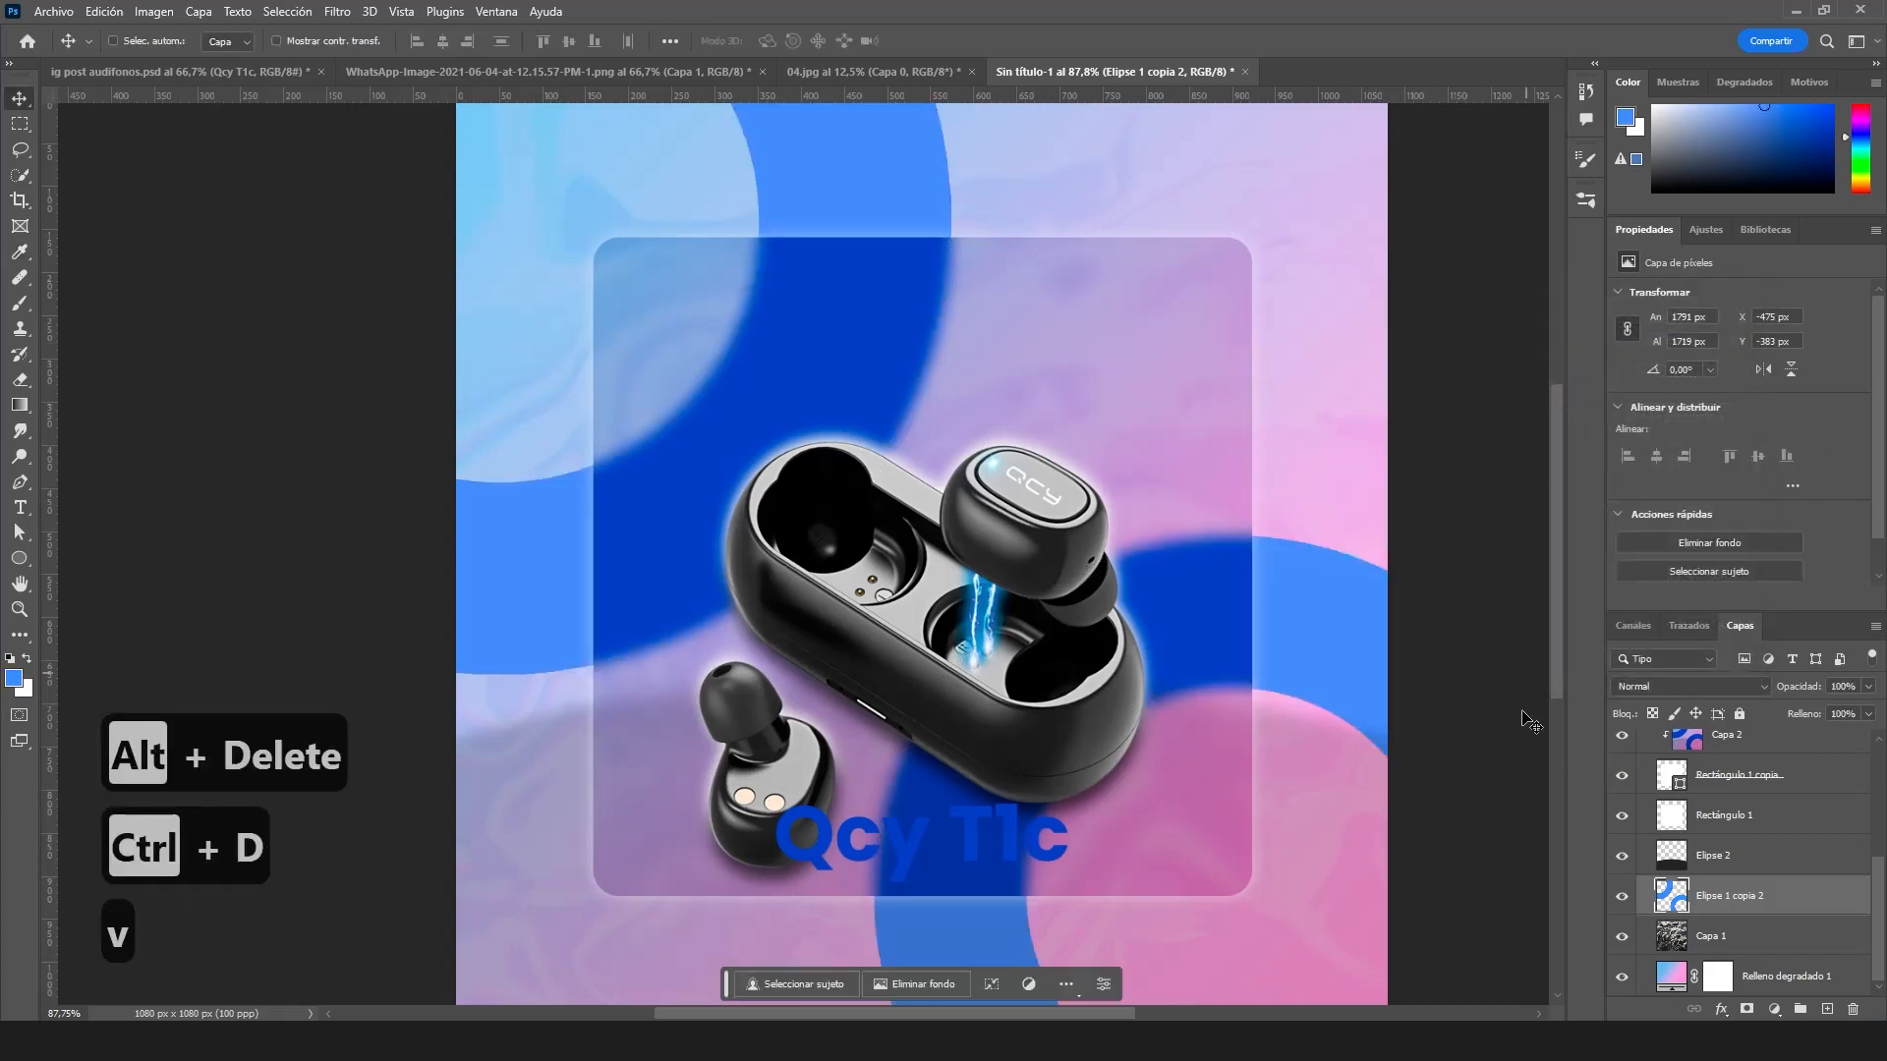
- Delete the old blurred background copy, Capa 2, from the BG group
scroll(1745, 836, up, 3)
click(1750, 901)
scroll(1739, 865, down, 1)
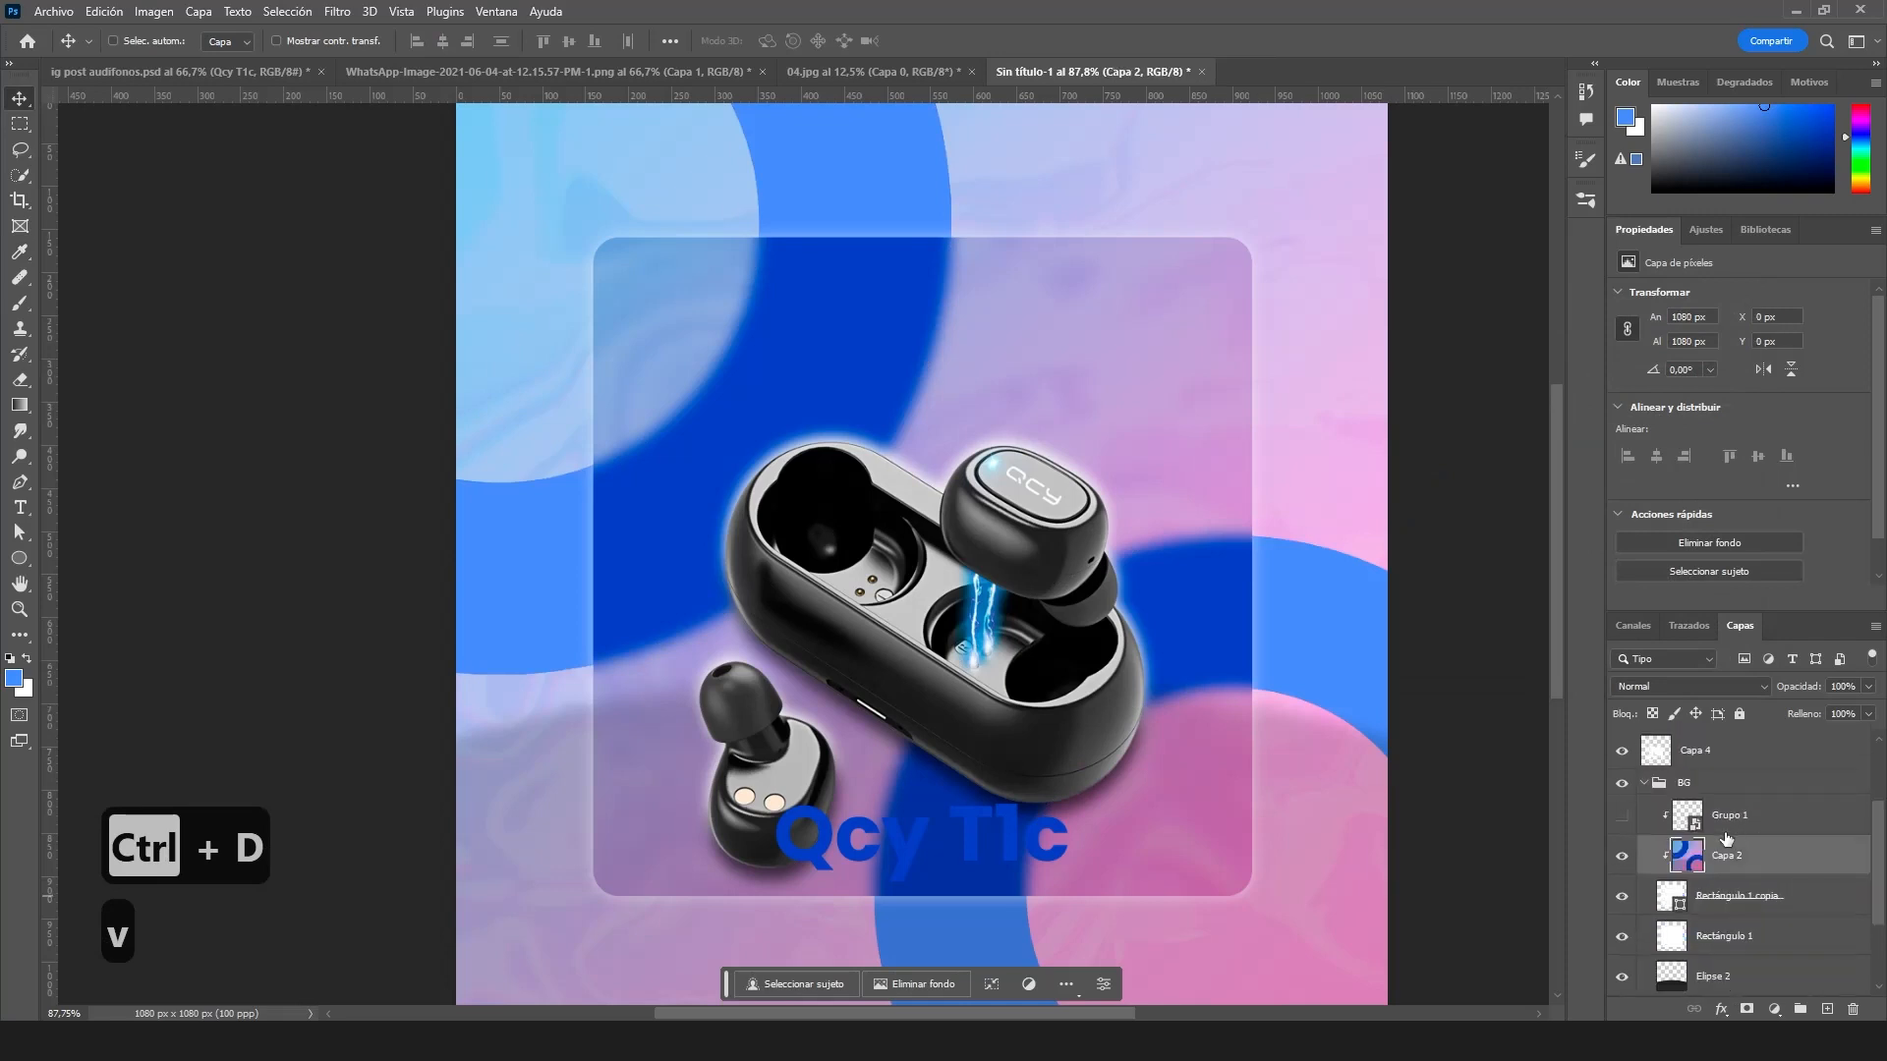
key(Delete)
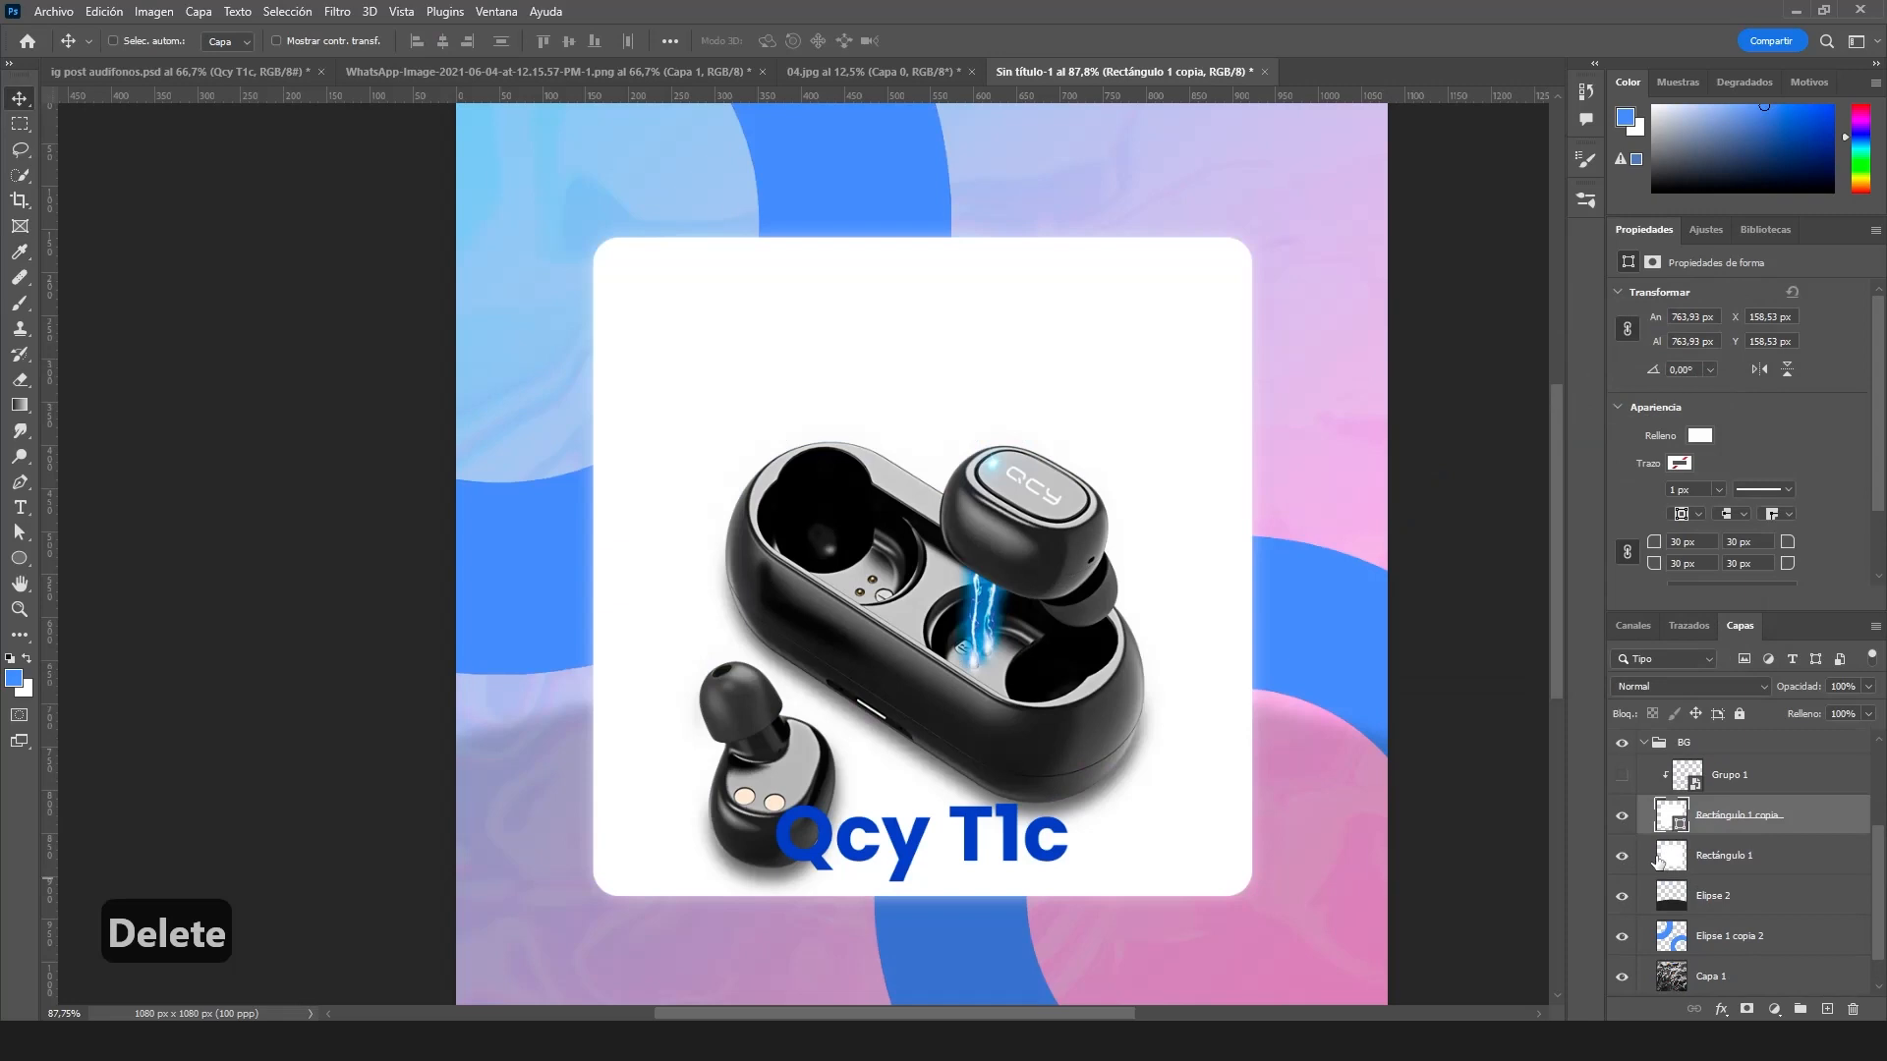
- Add an empty layer above Rectángulo 1 copia and hide the rectangle, title and product layers, undoing a premature stamp of the visible layers
click(1623, 856)
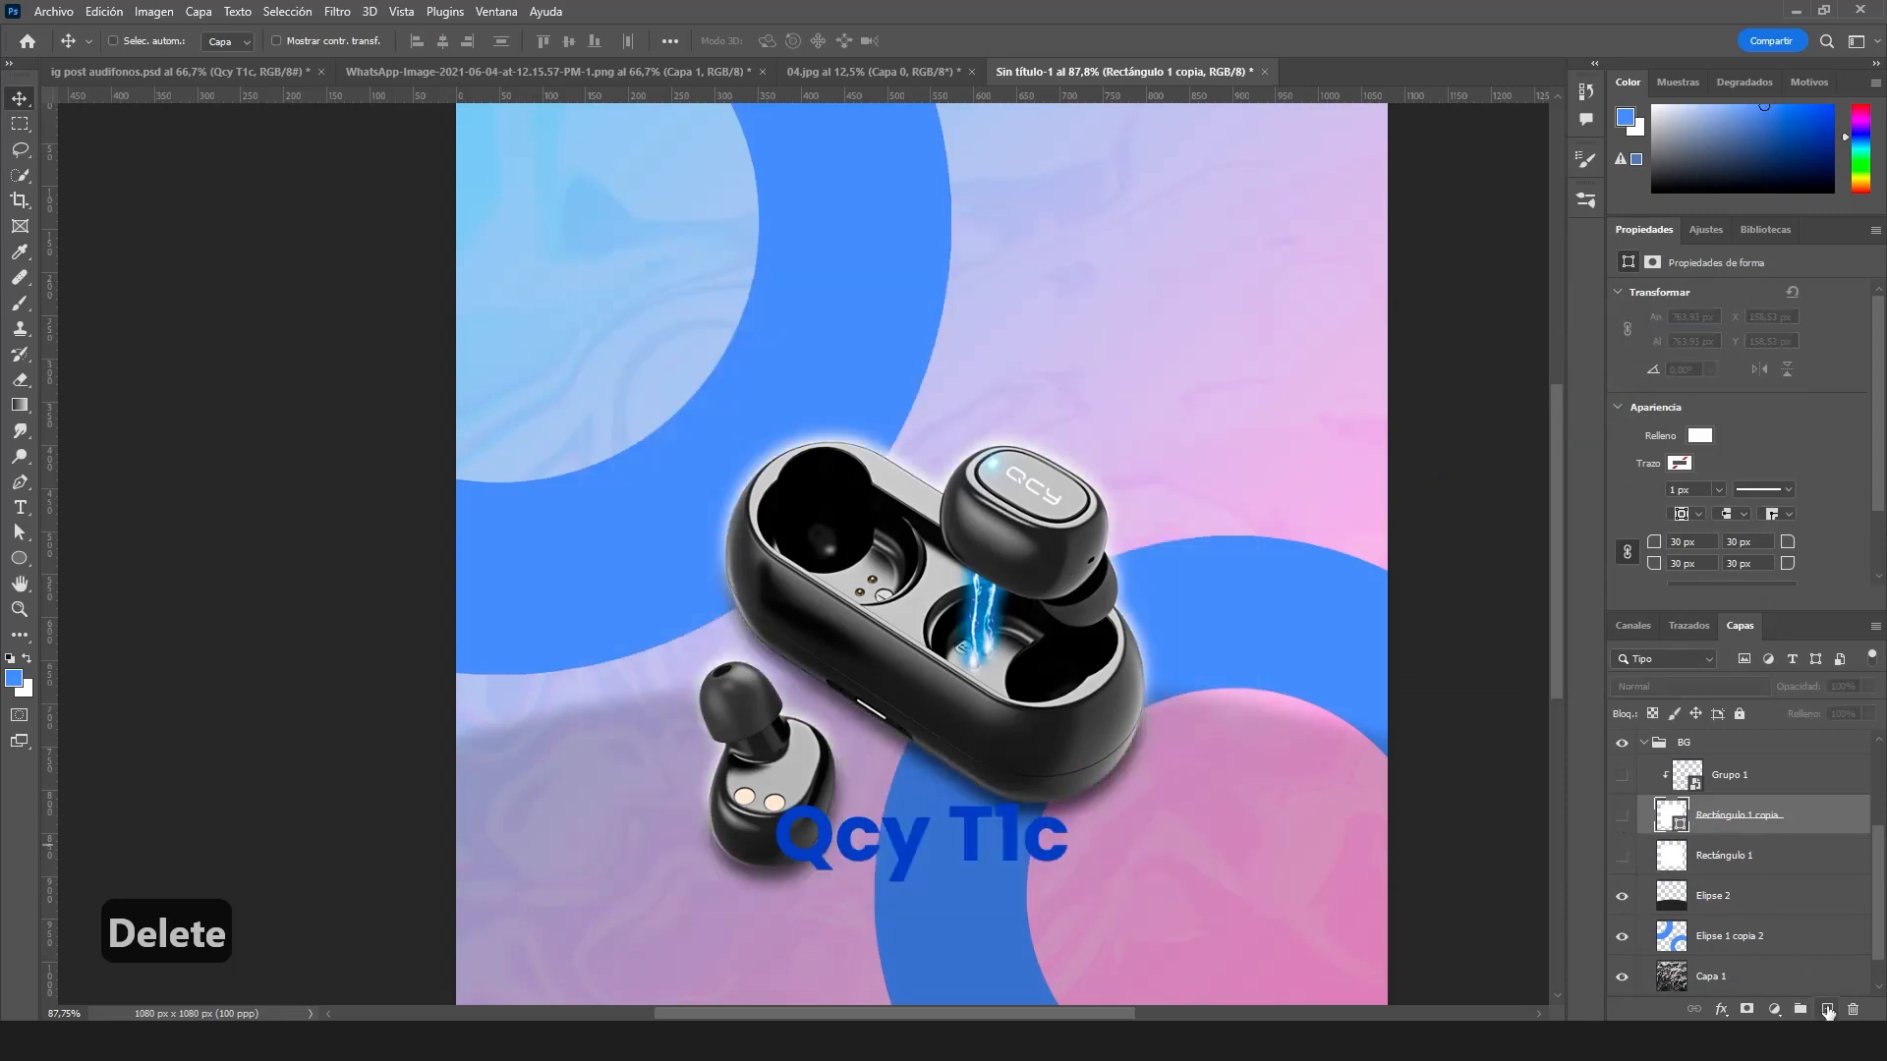
click(1827, 1010)
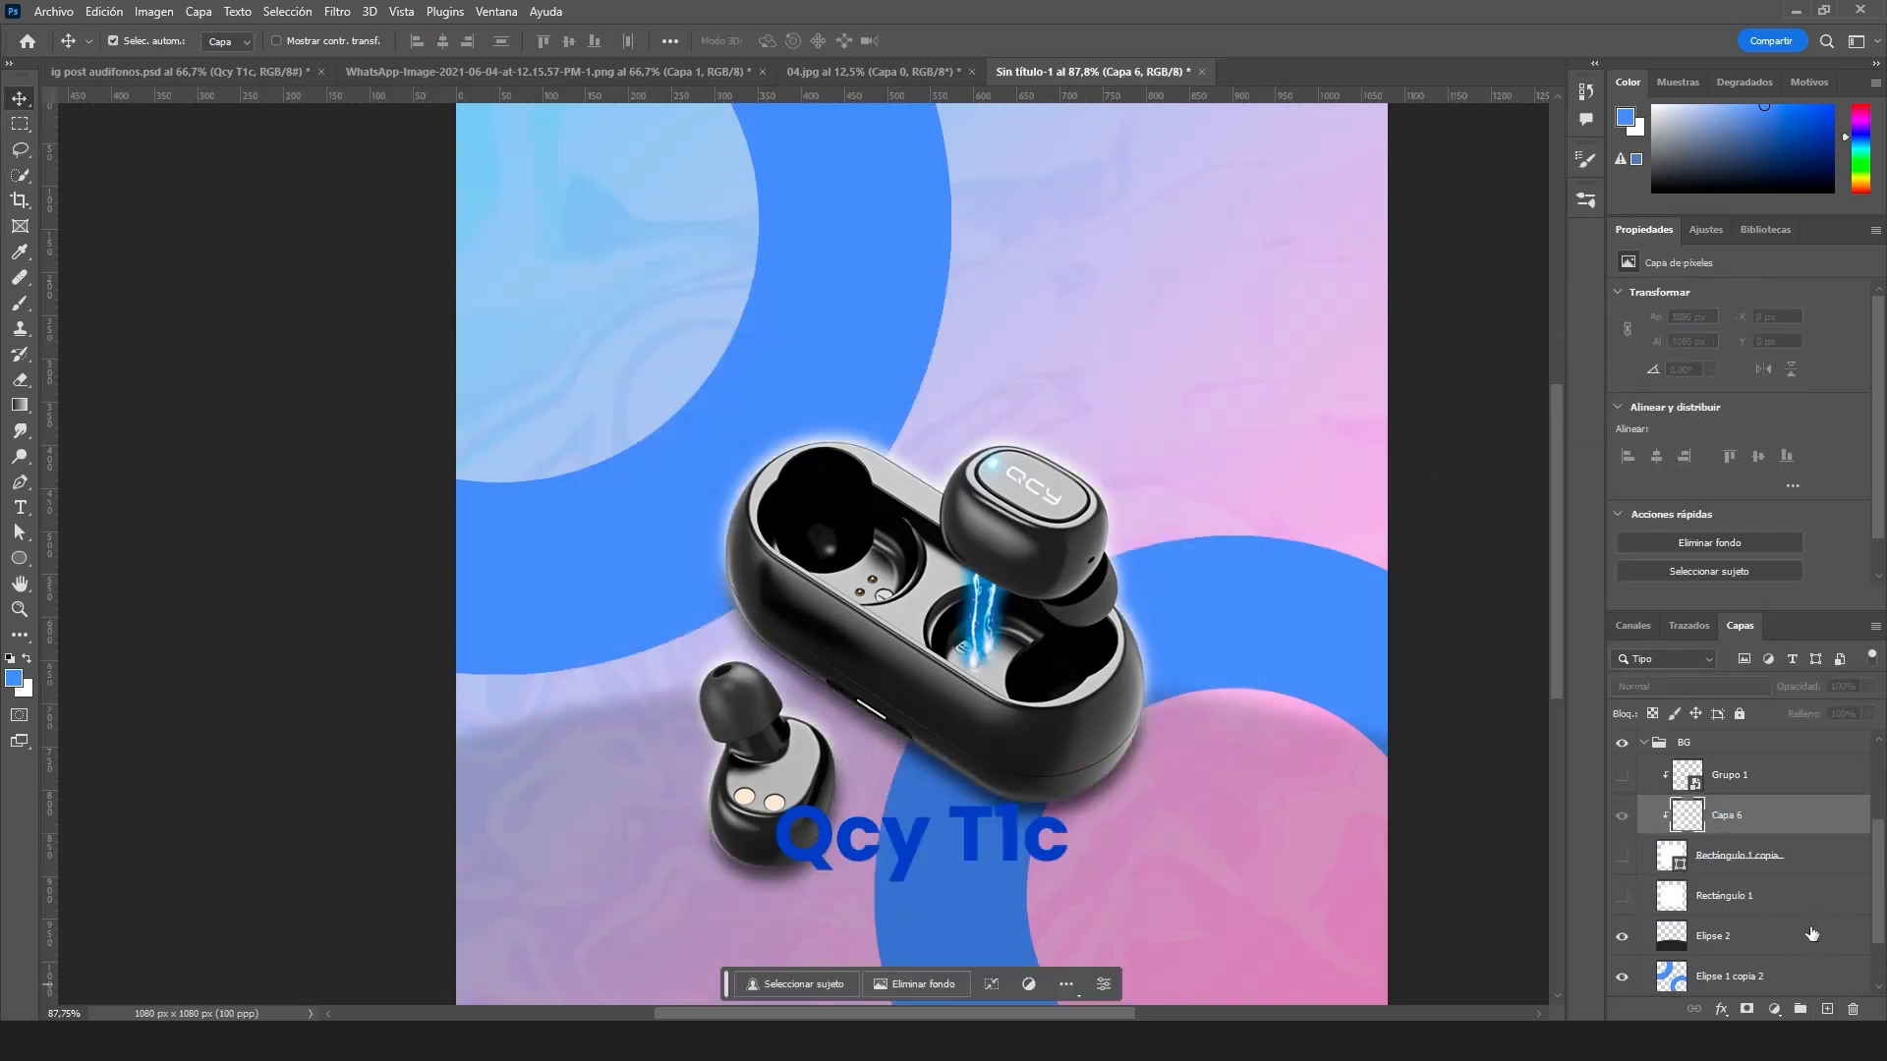
key(ctrl+alt+shift+e)
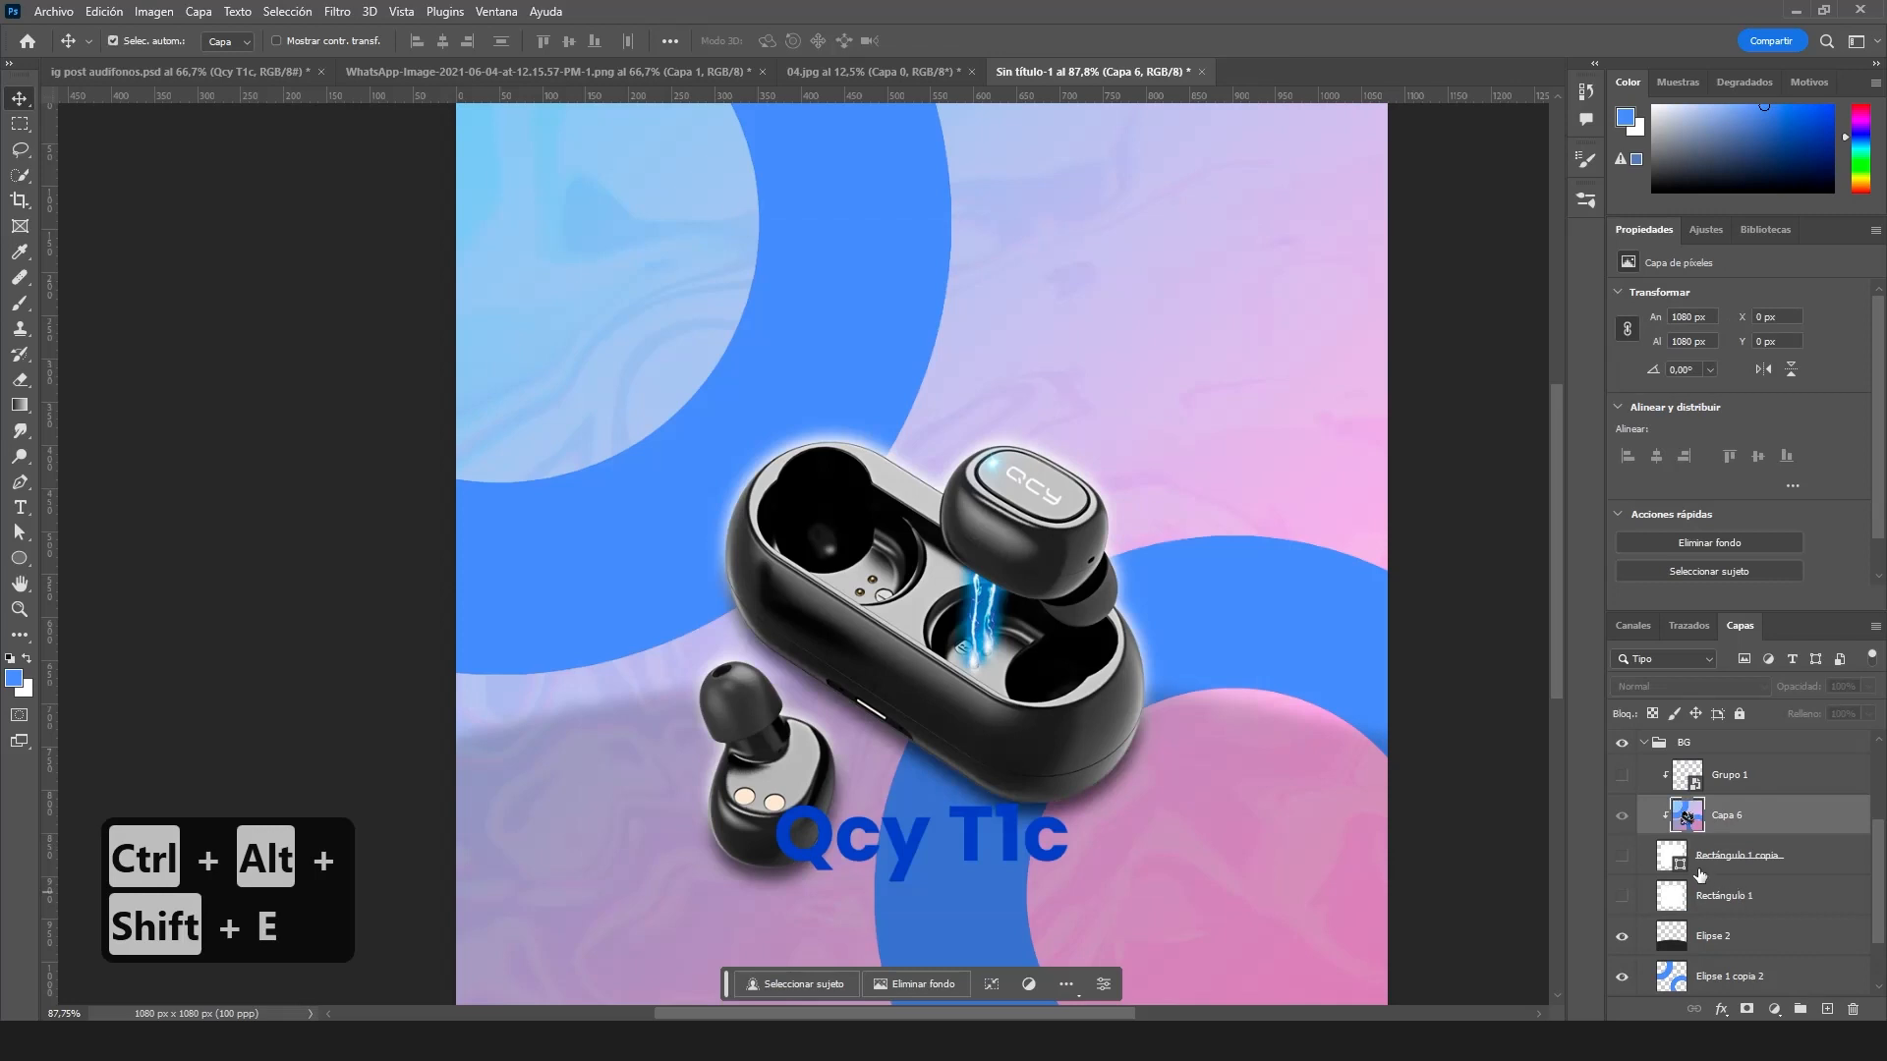
key(ctrl+z)
drag(1622, 871, 1621, 750)
scroll(1690, 934, down, 3)
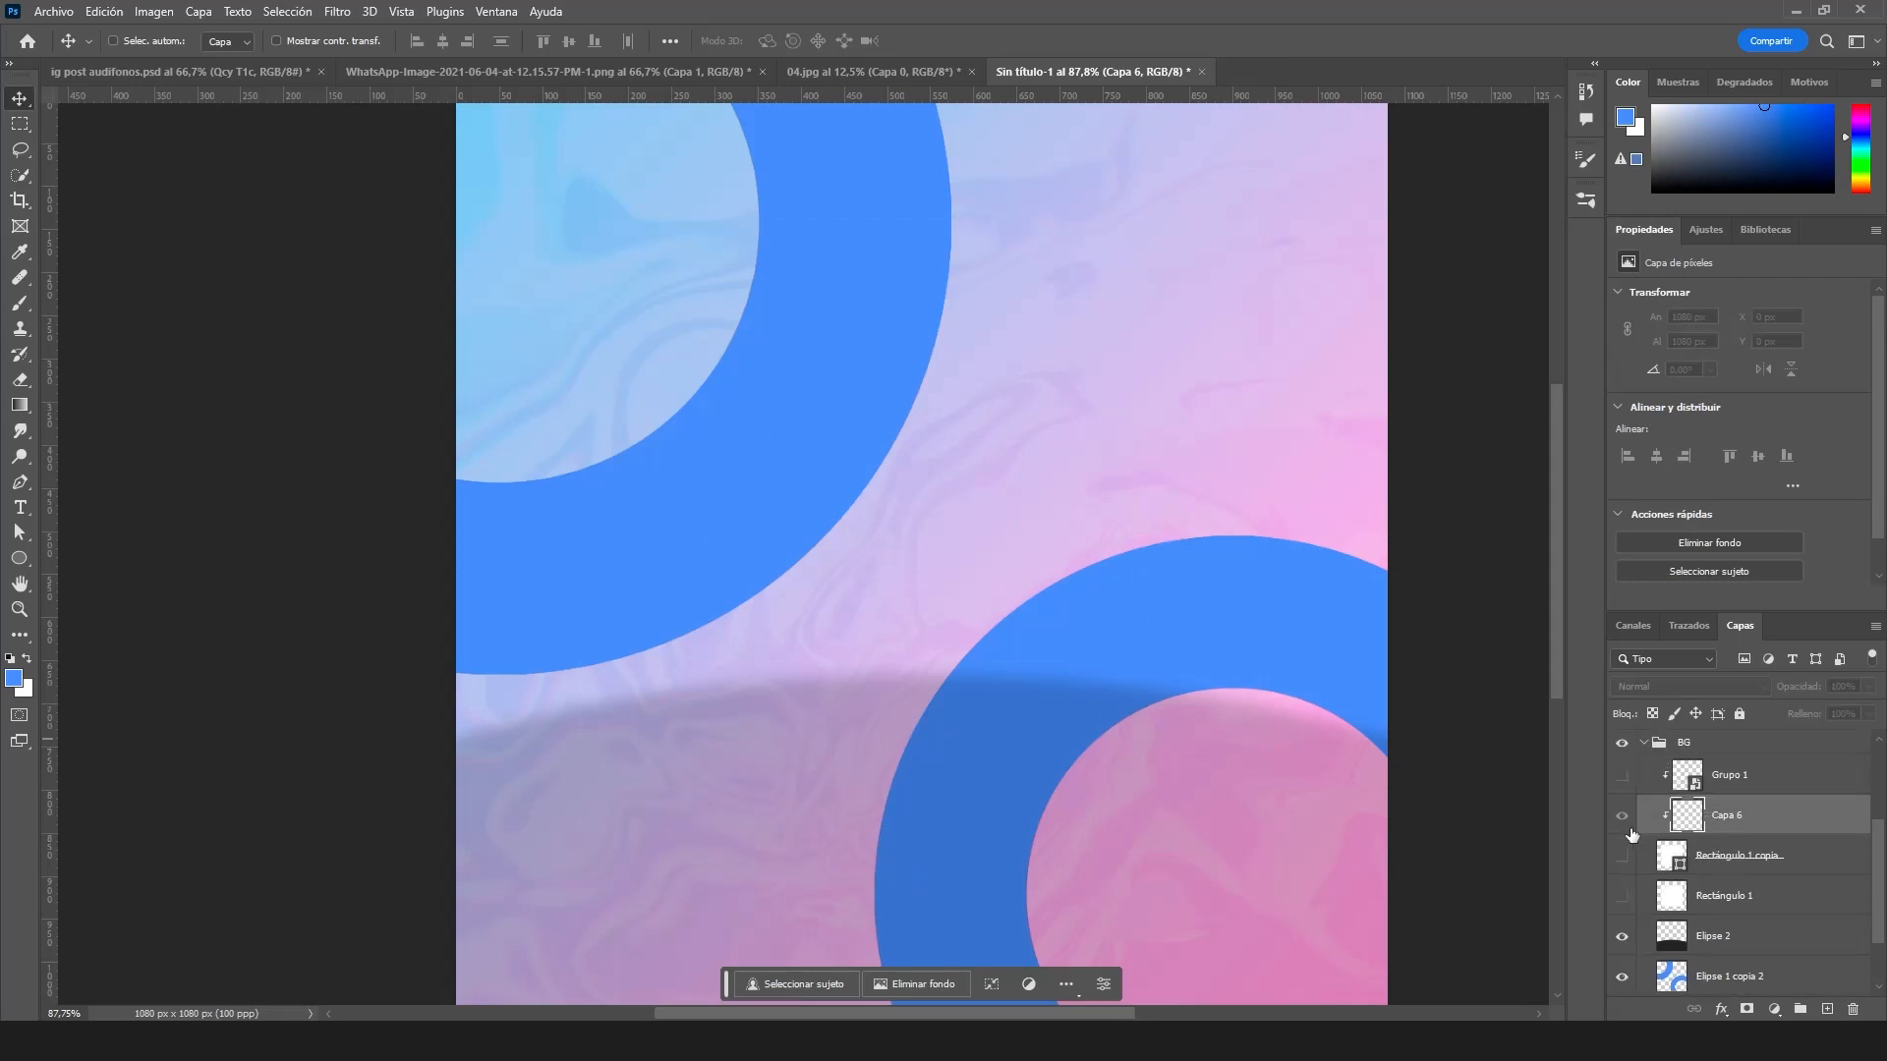
- Stamp the visible background into the empty Capa 6 layer while both rectangle layers are hidden
click(1621, 853)
click(1622, 815)
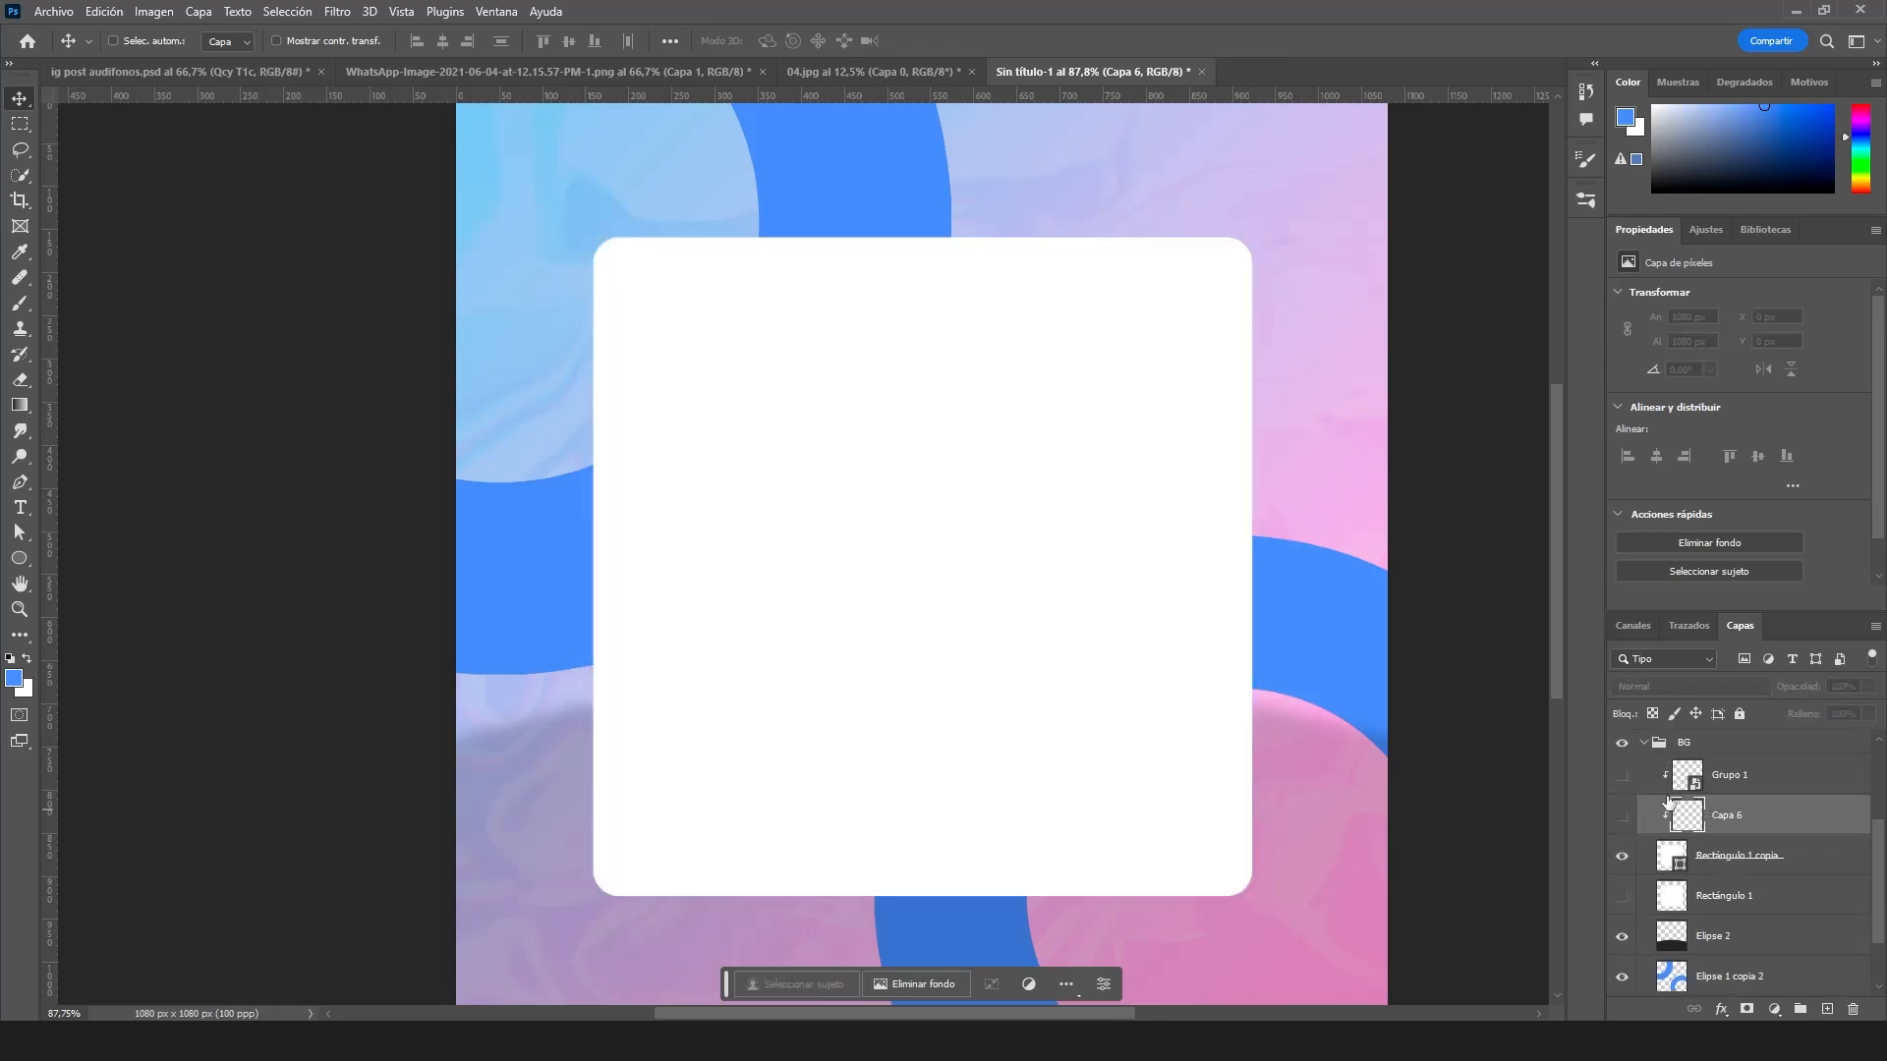
click(1738, 787)
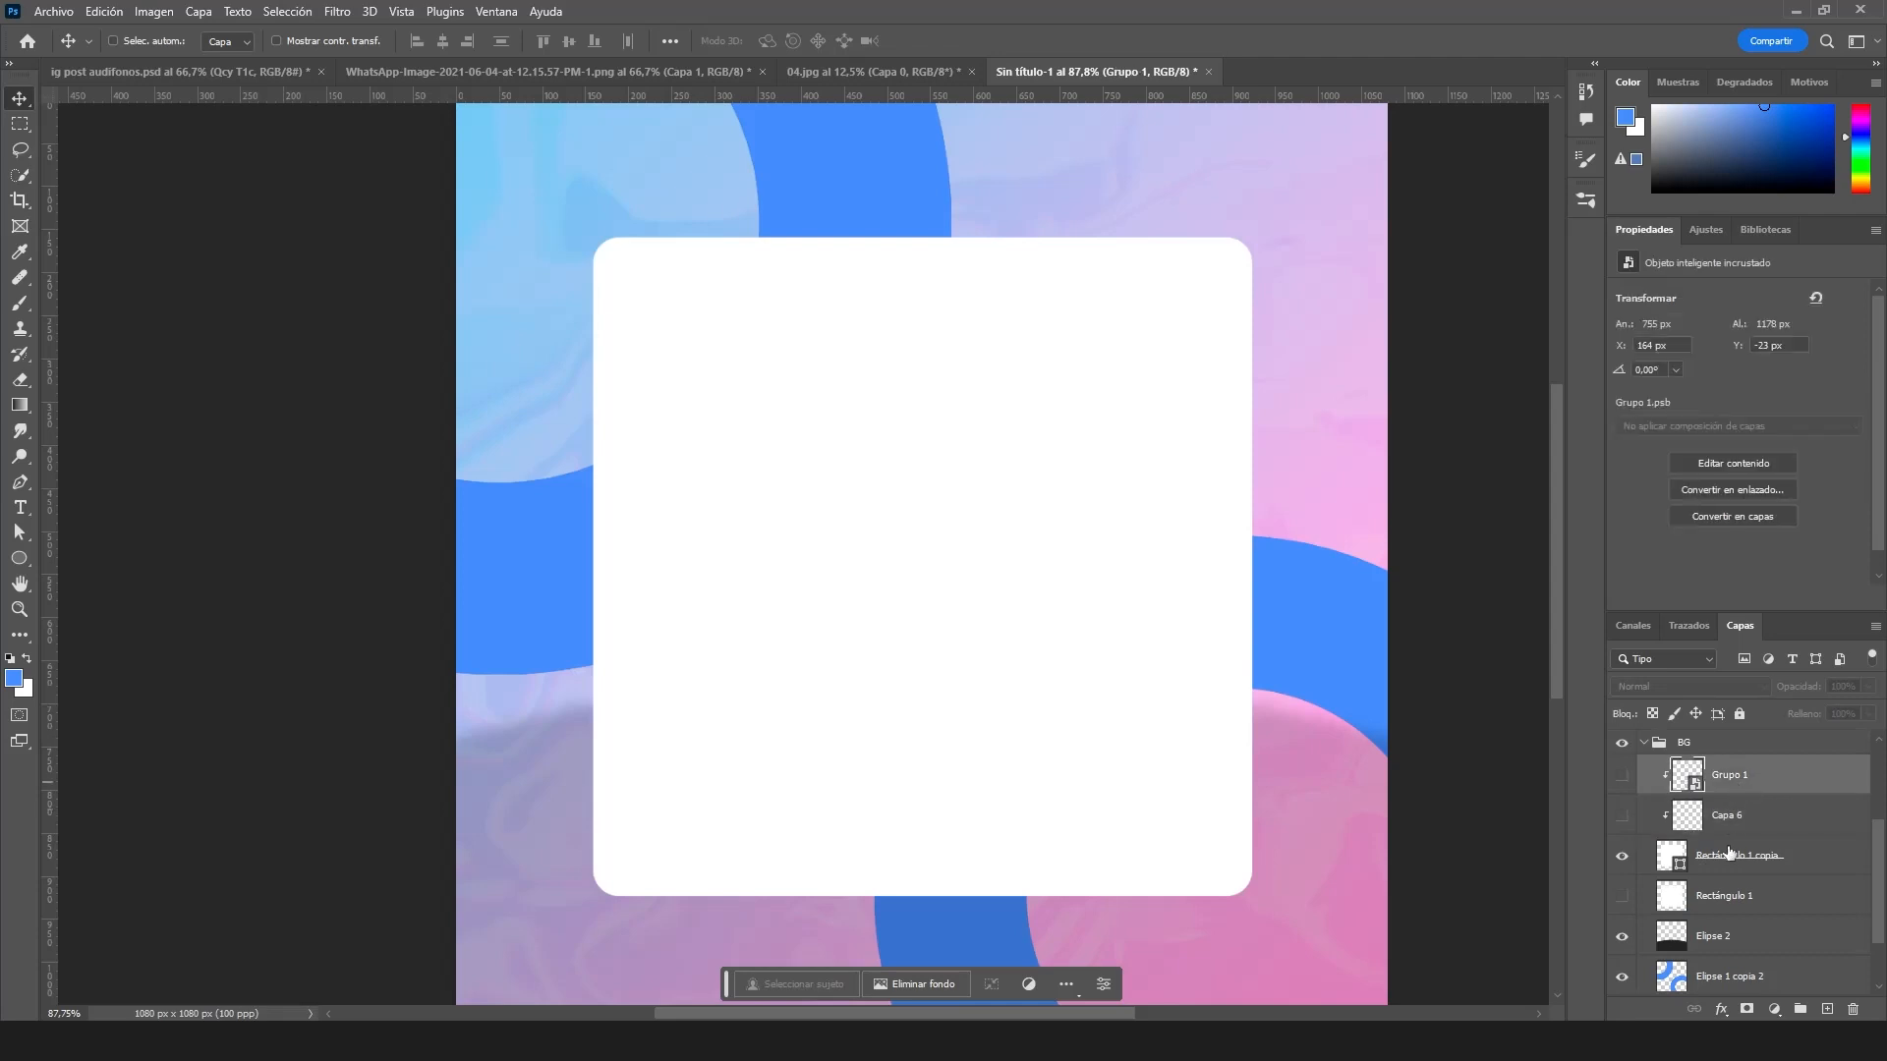
click(1721, 859)
click(1621, 856)
click(1622, 856)
click(1657, 823)
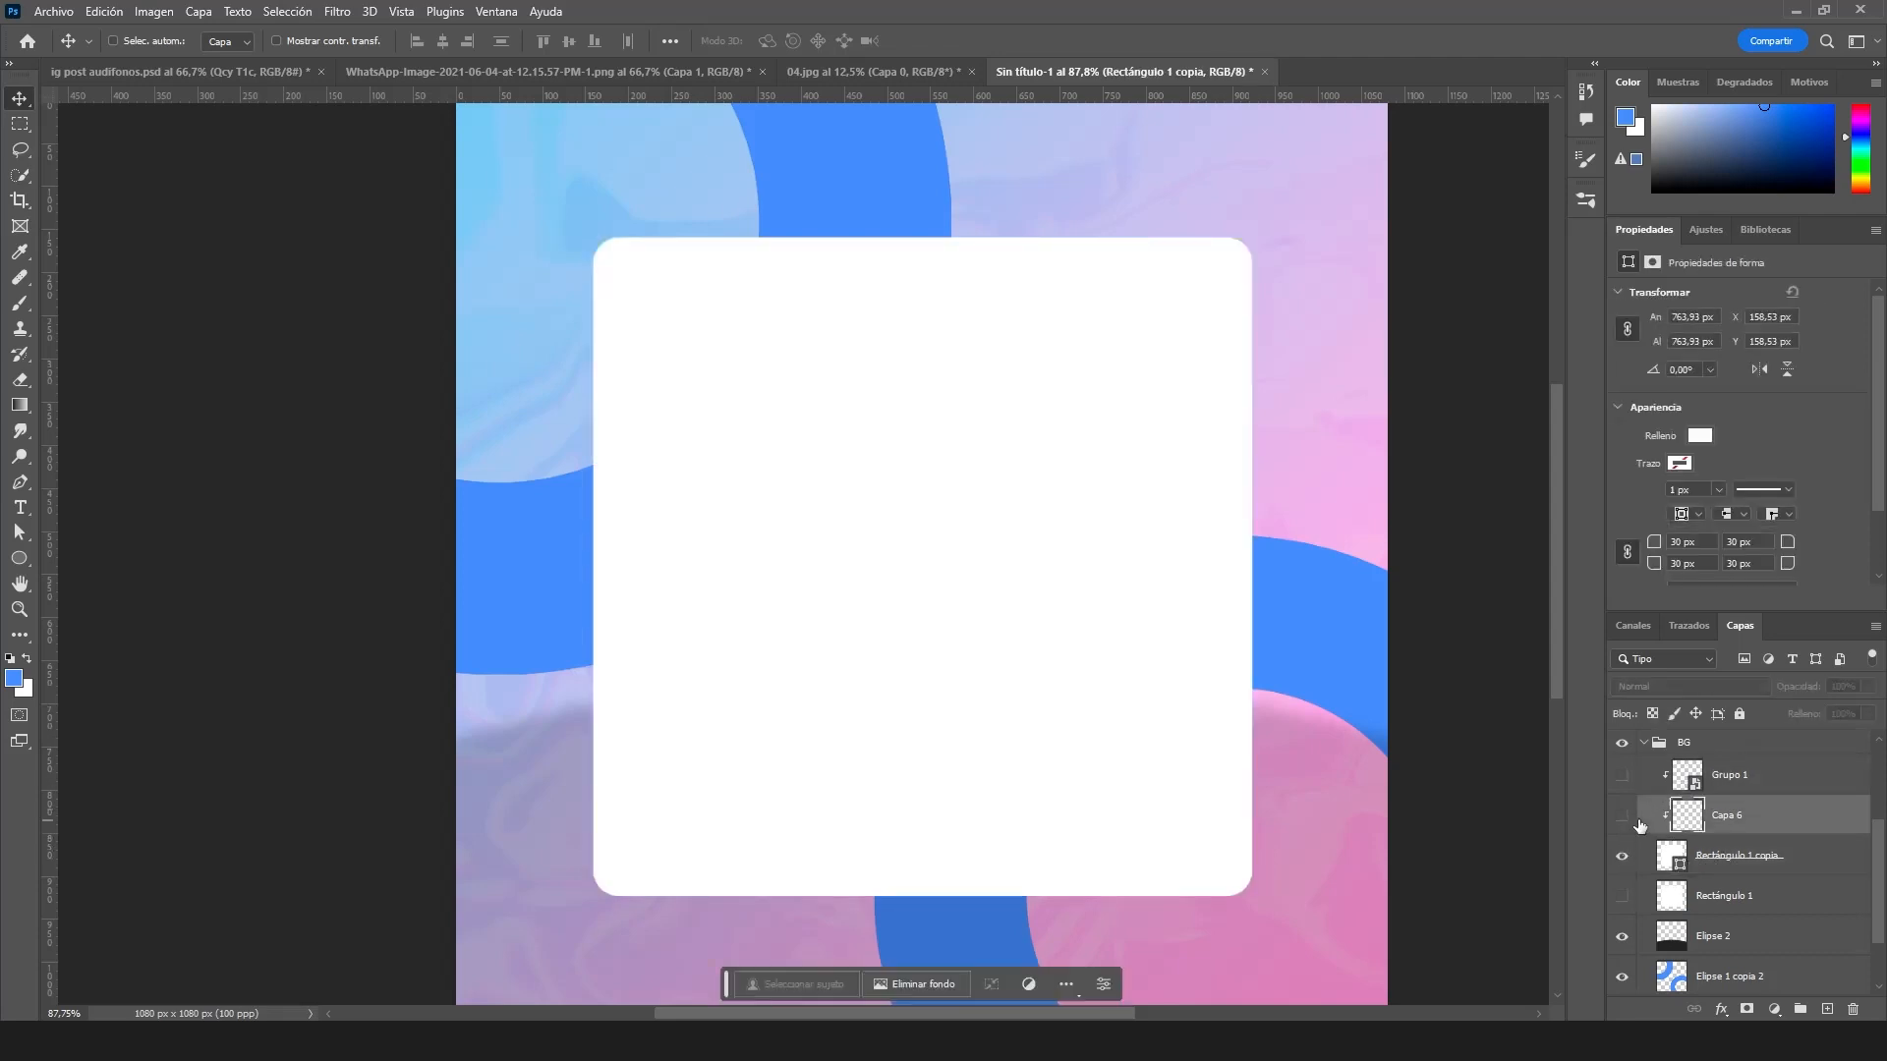
click(1623, 819)
click(1627, 856)
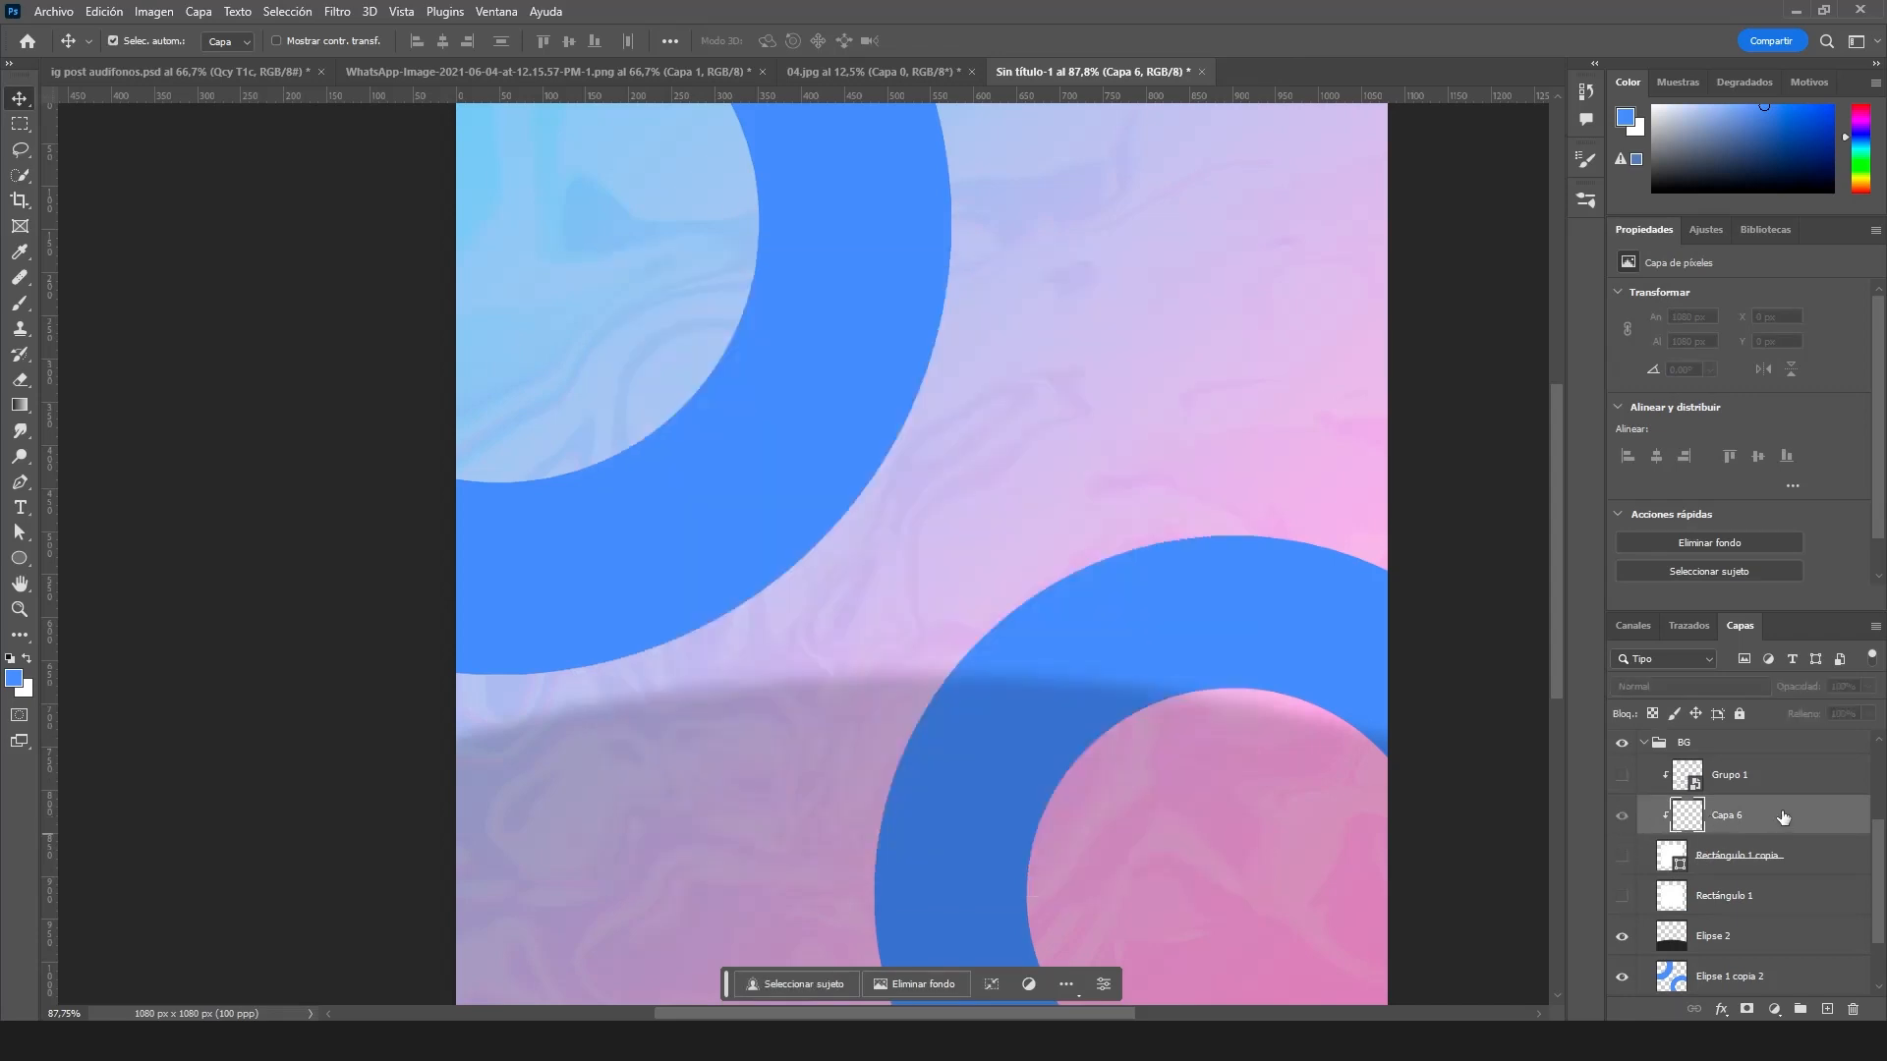
key(ctrl+alt+shift+e)
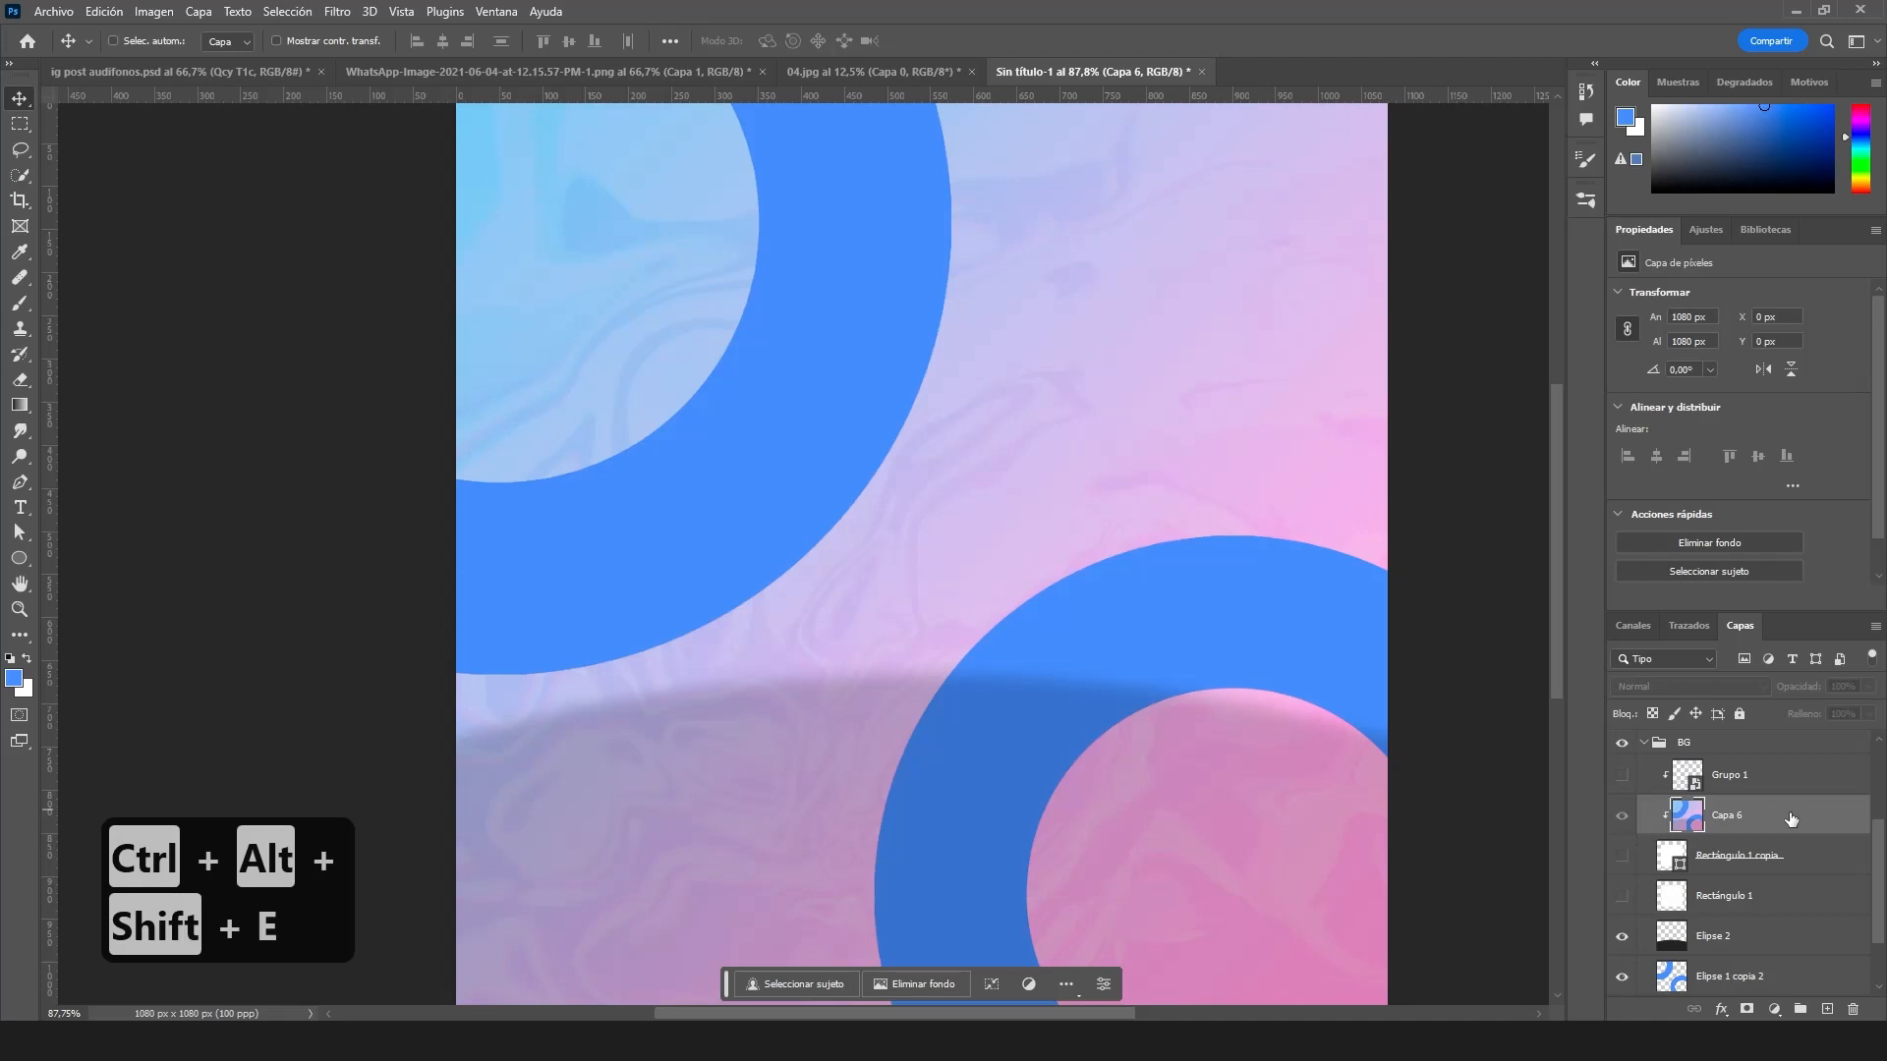
- Show the Rectángulo 1 copia, Rectángulo 1 and Grupo 1 layers again
click(1623, 853)
scroll(1626, 874, down, 1)
click(1622, 857)
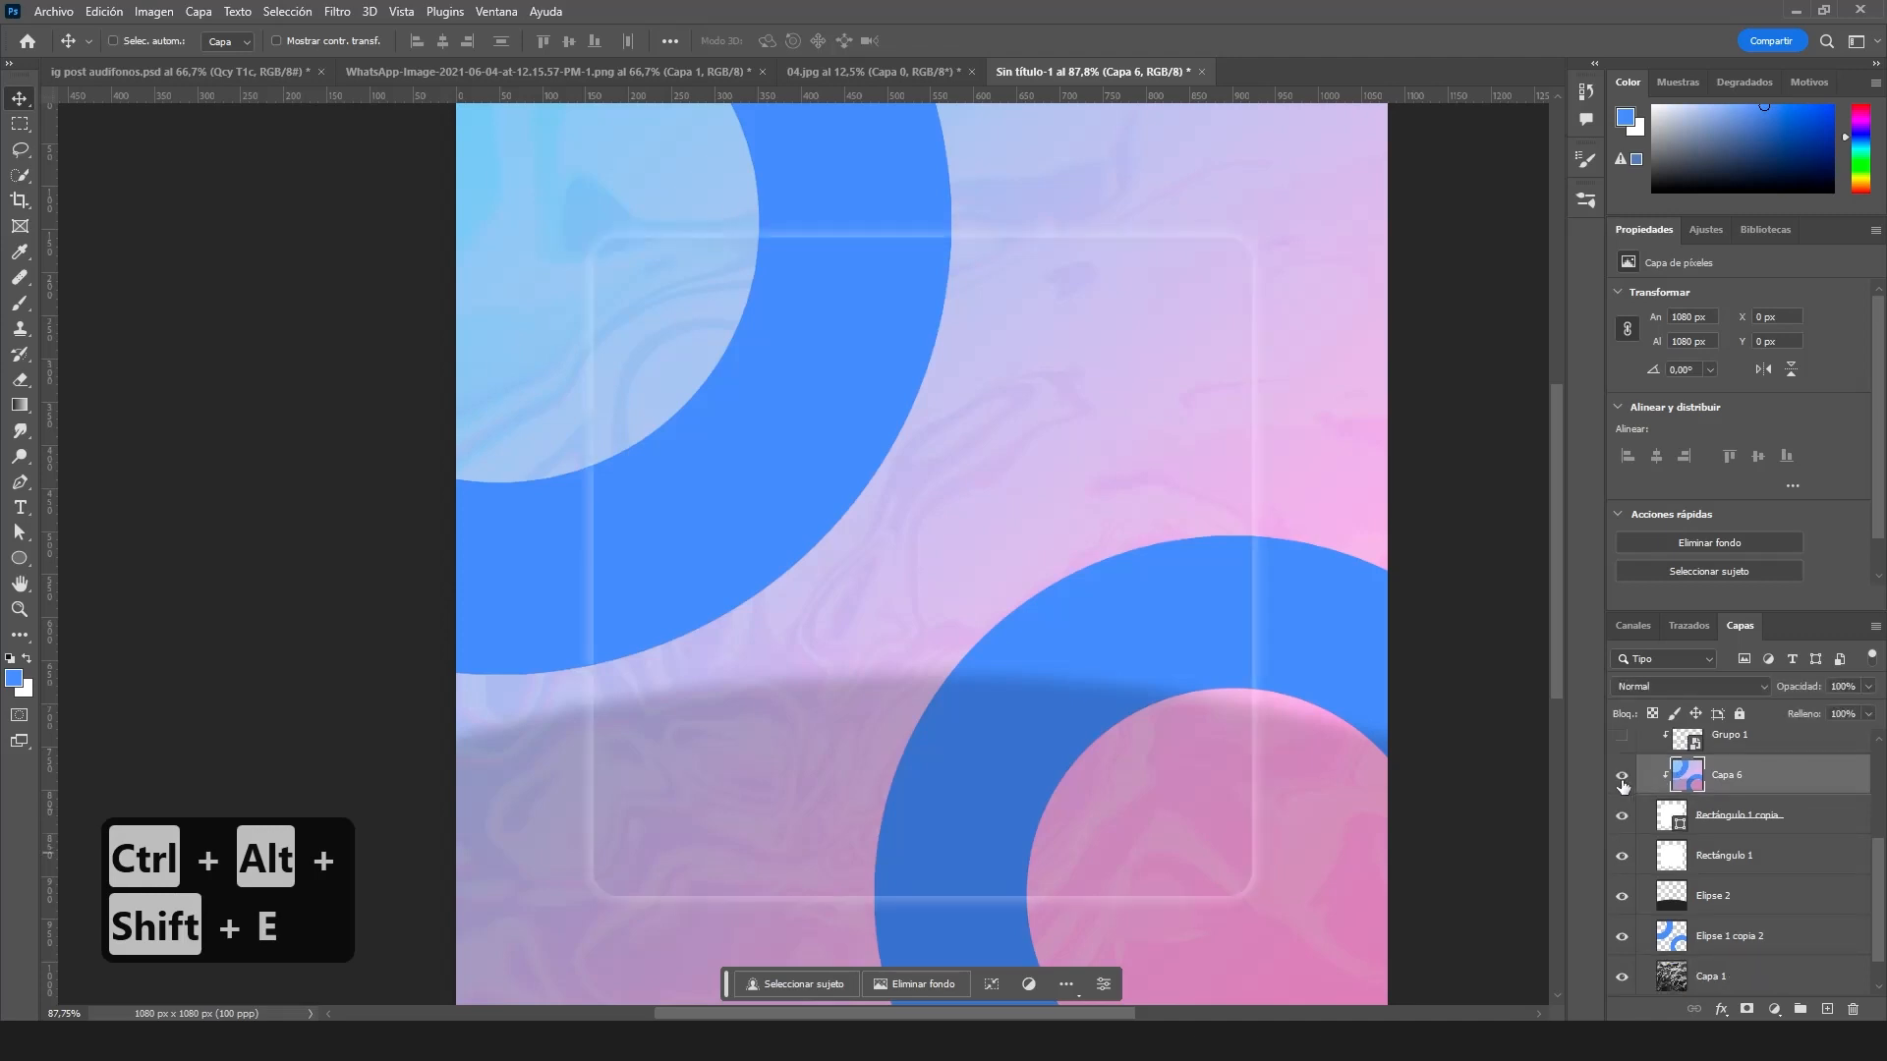
scroll(1623, 786, up, 3)
click(1622, 895)
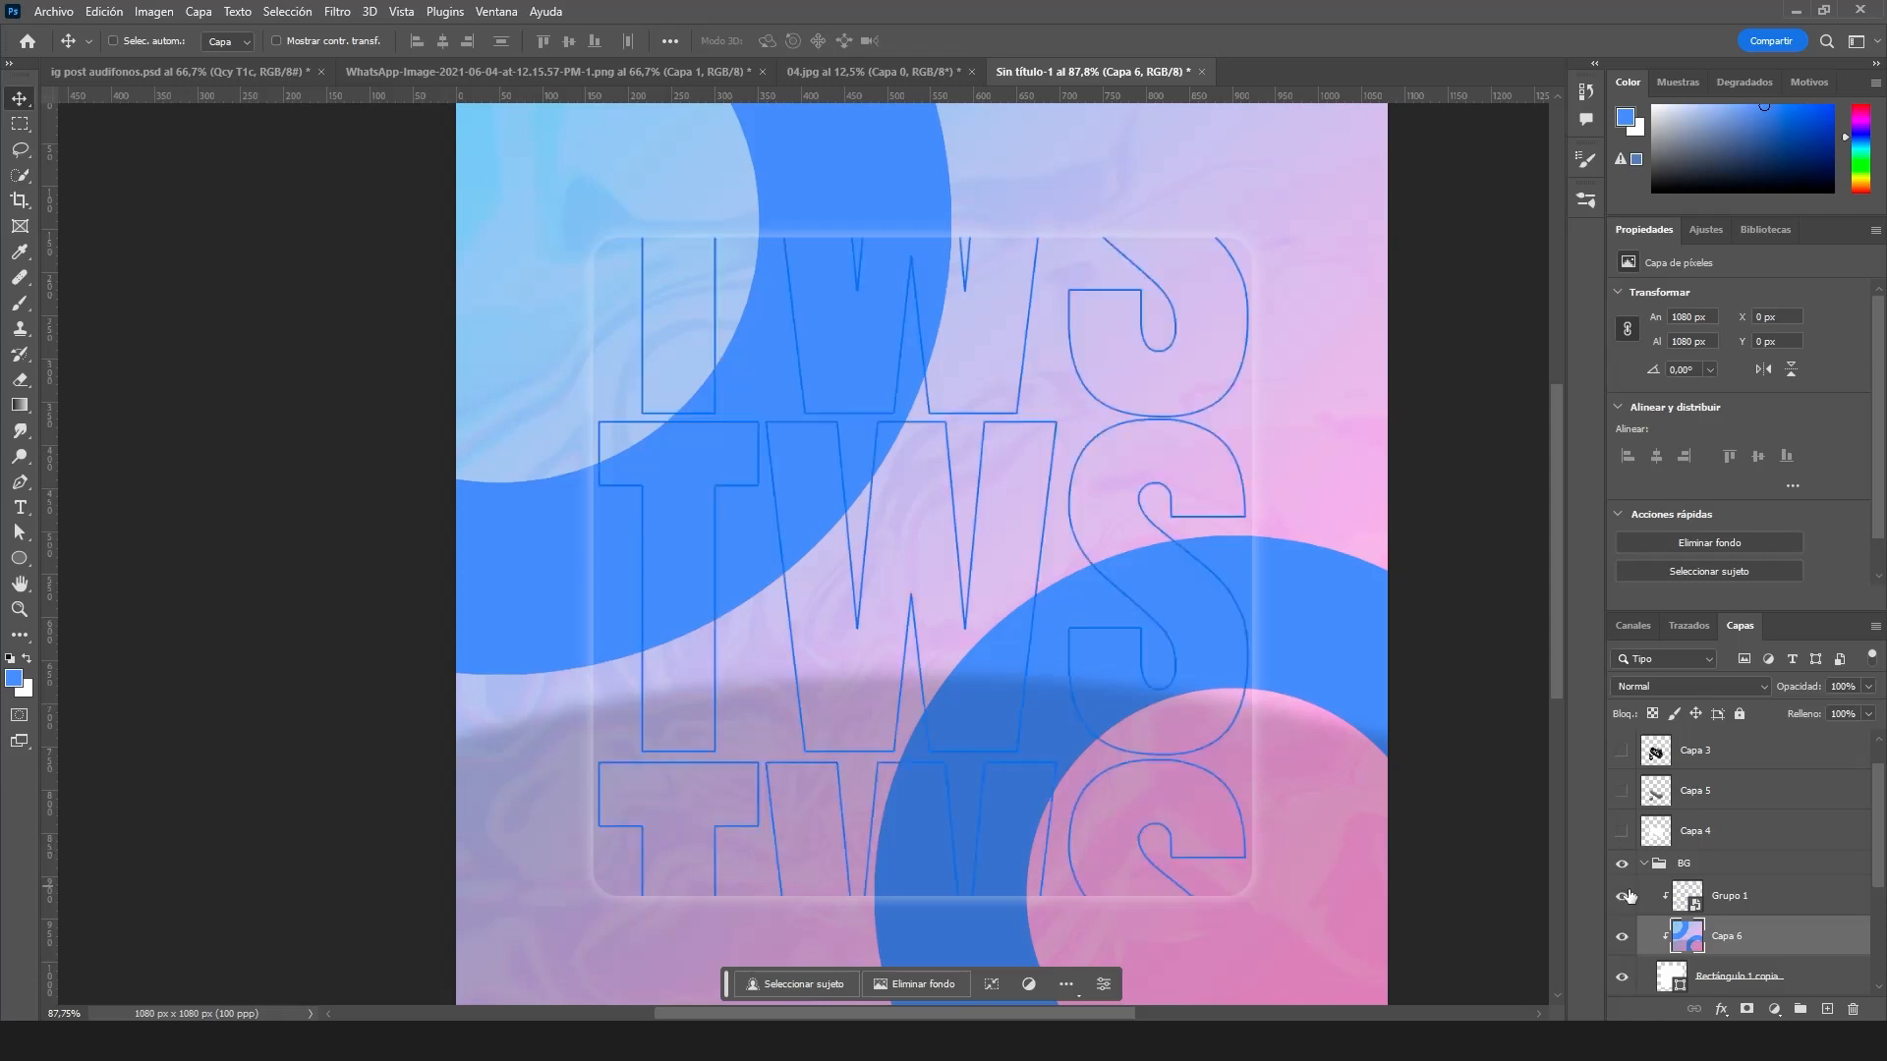
- Reapply the last Gaussian Blur to Capa 6 to frost the background inside the square
scroll(1770, 788, down, 3)
click(337, 11)
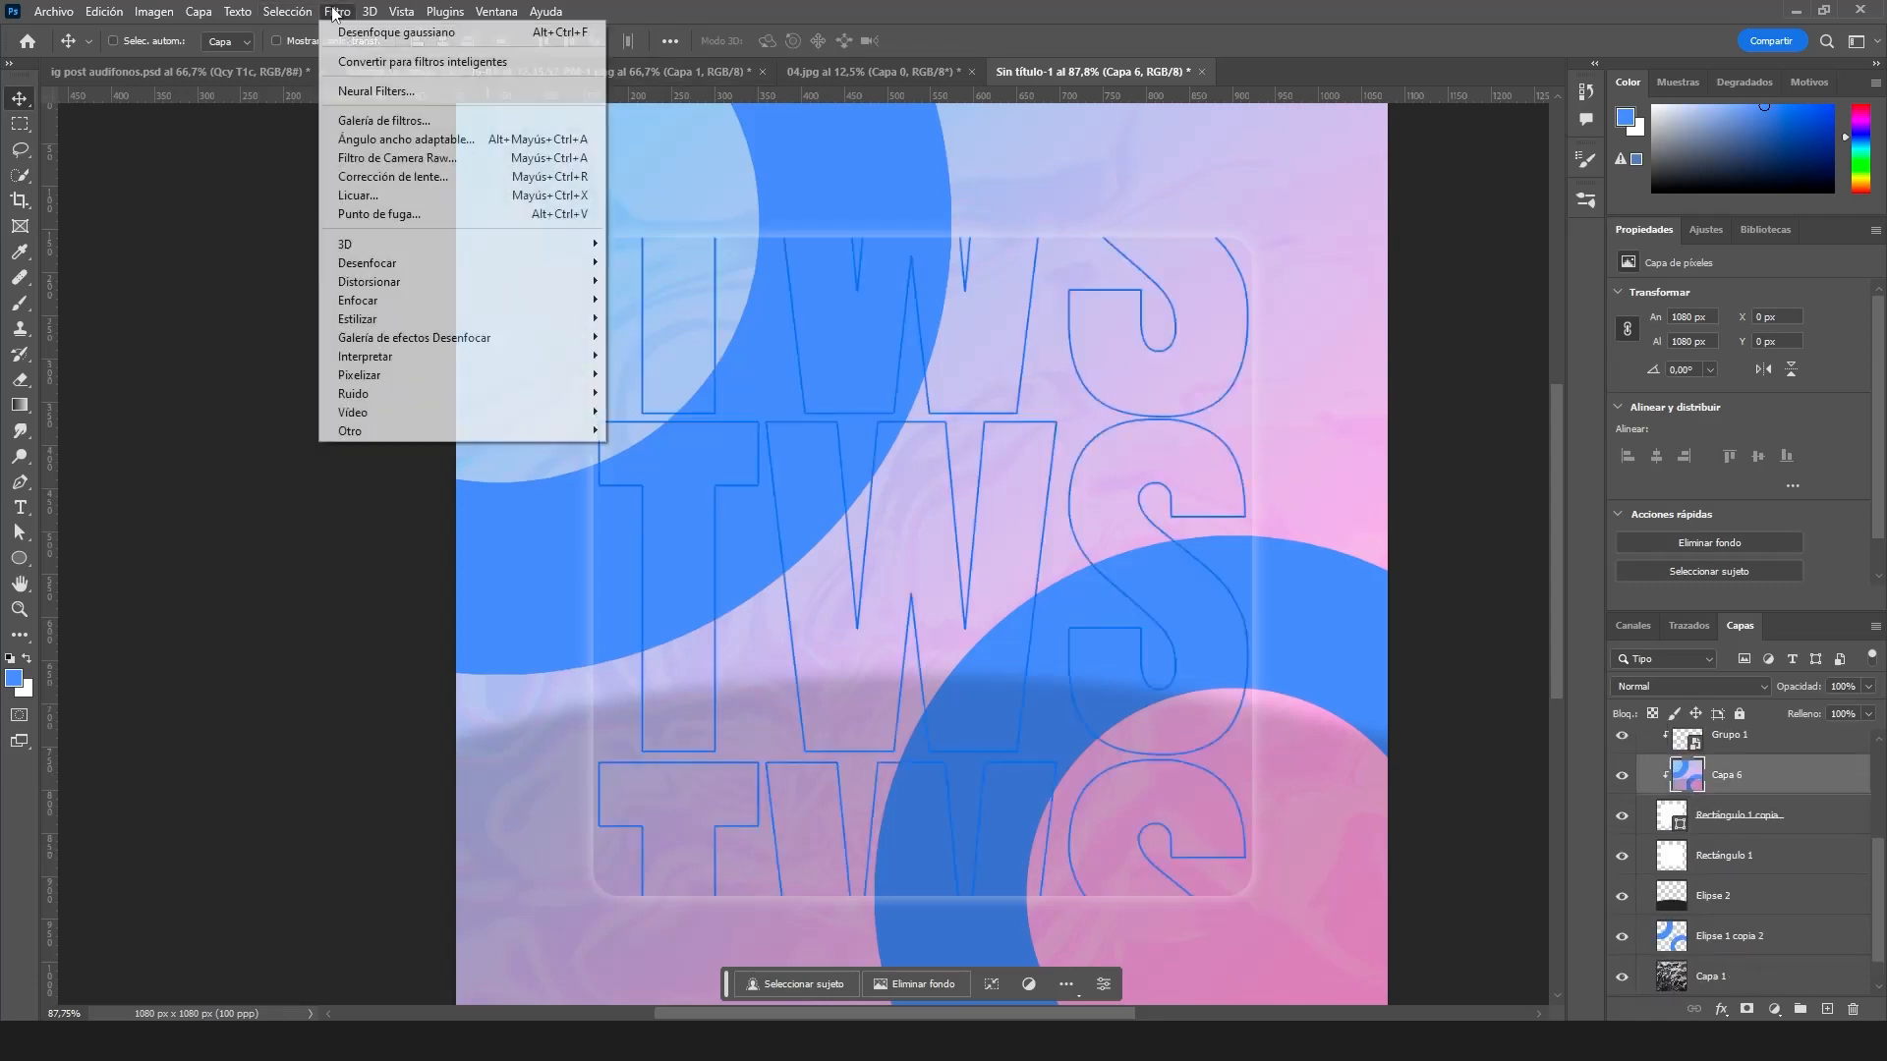
click(359, 33)
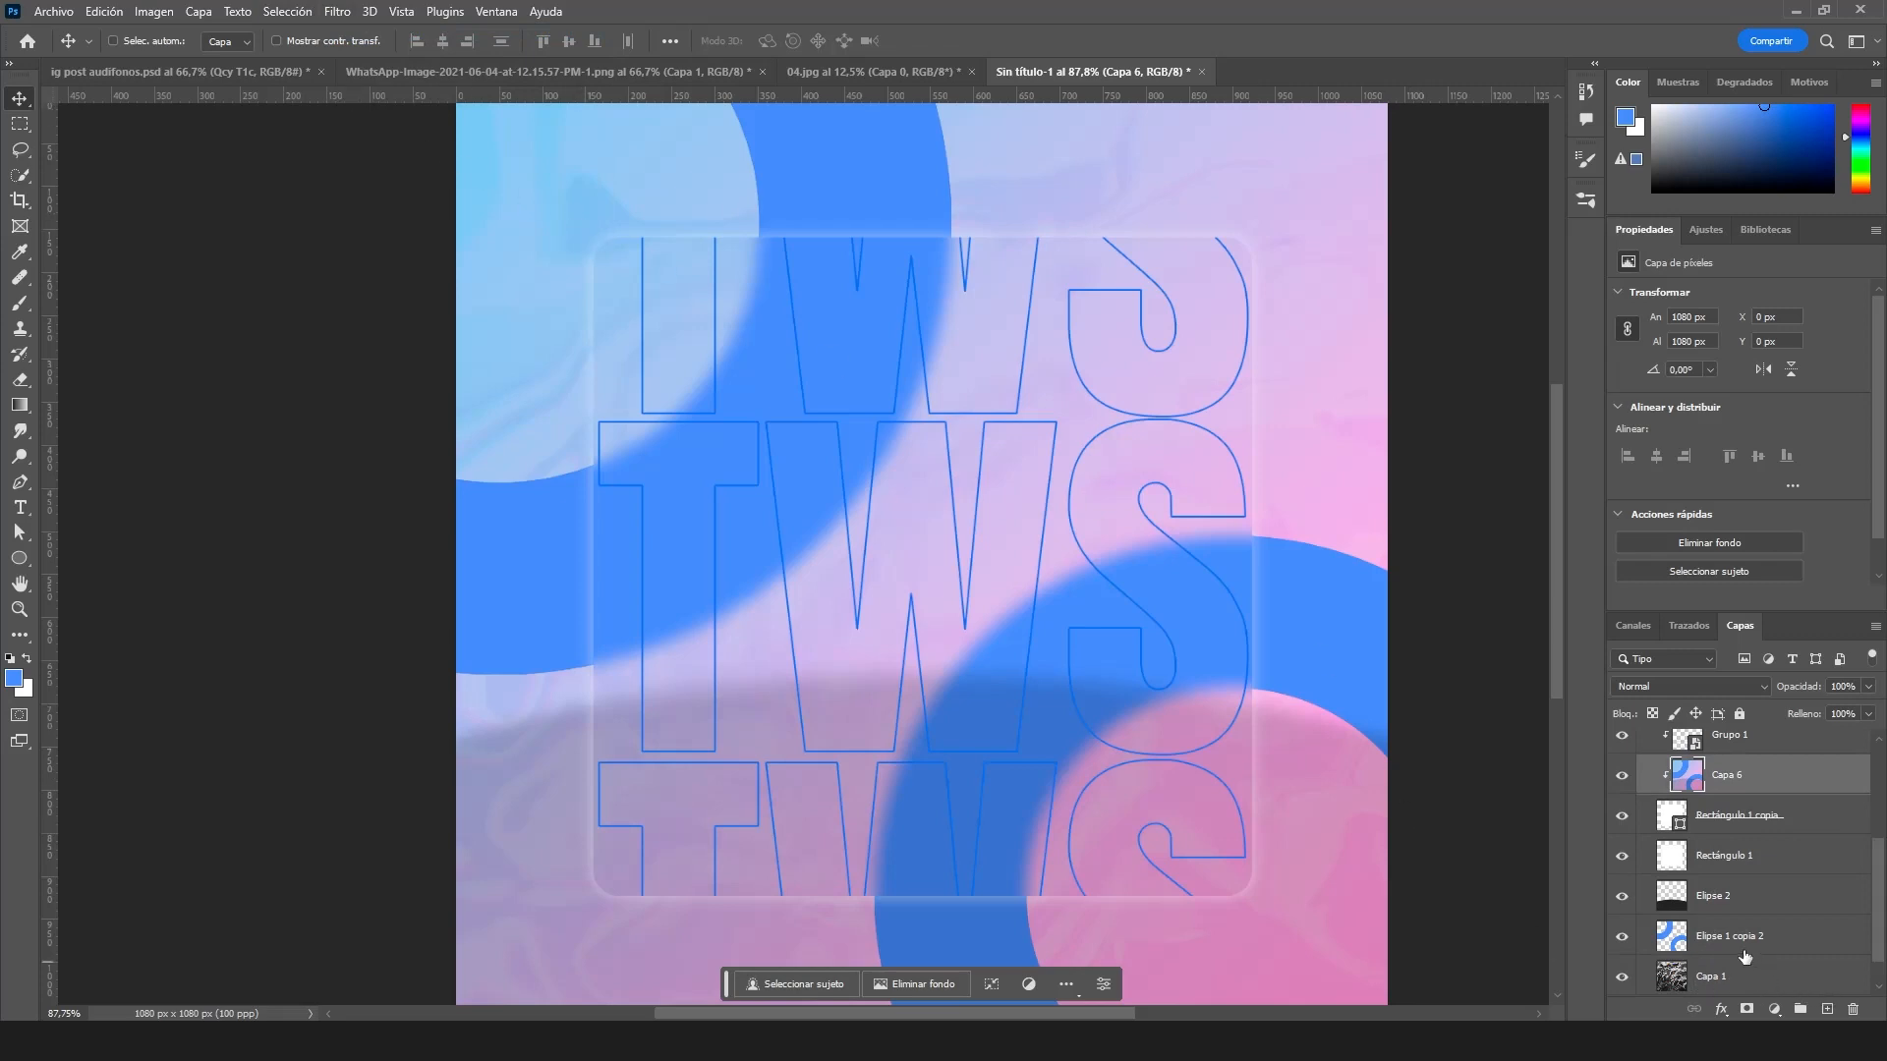
click(337, 11)
click(346, 37)
- Try repeating the last Gaussian Blur on the Elipse 1 copia 2 rings, and undo it
click(1737, 938)
click(349, 14)
click(374, 40)
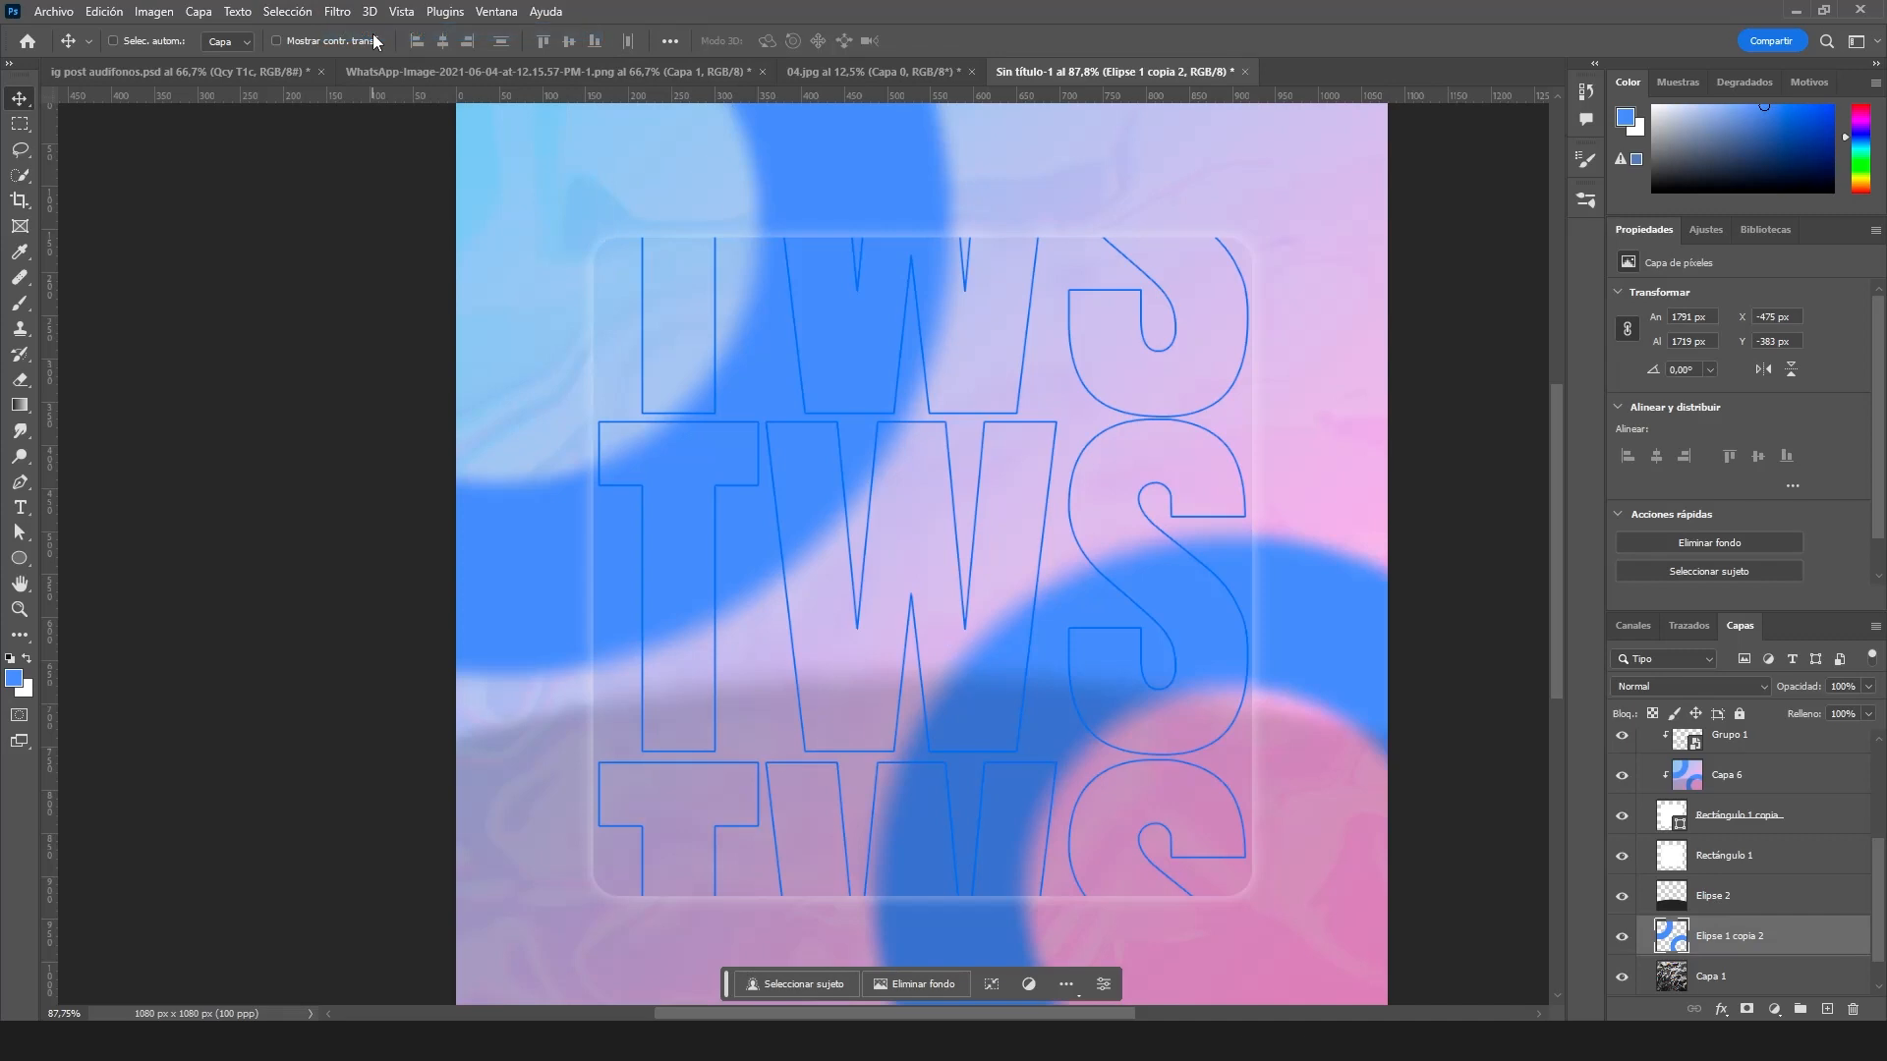
key(ctrl+z)
- Apply a Gaussian Blur with a 1.6 px radius to the Elipse 1 copia 2 rings
click(337, 11)
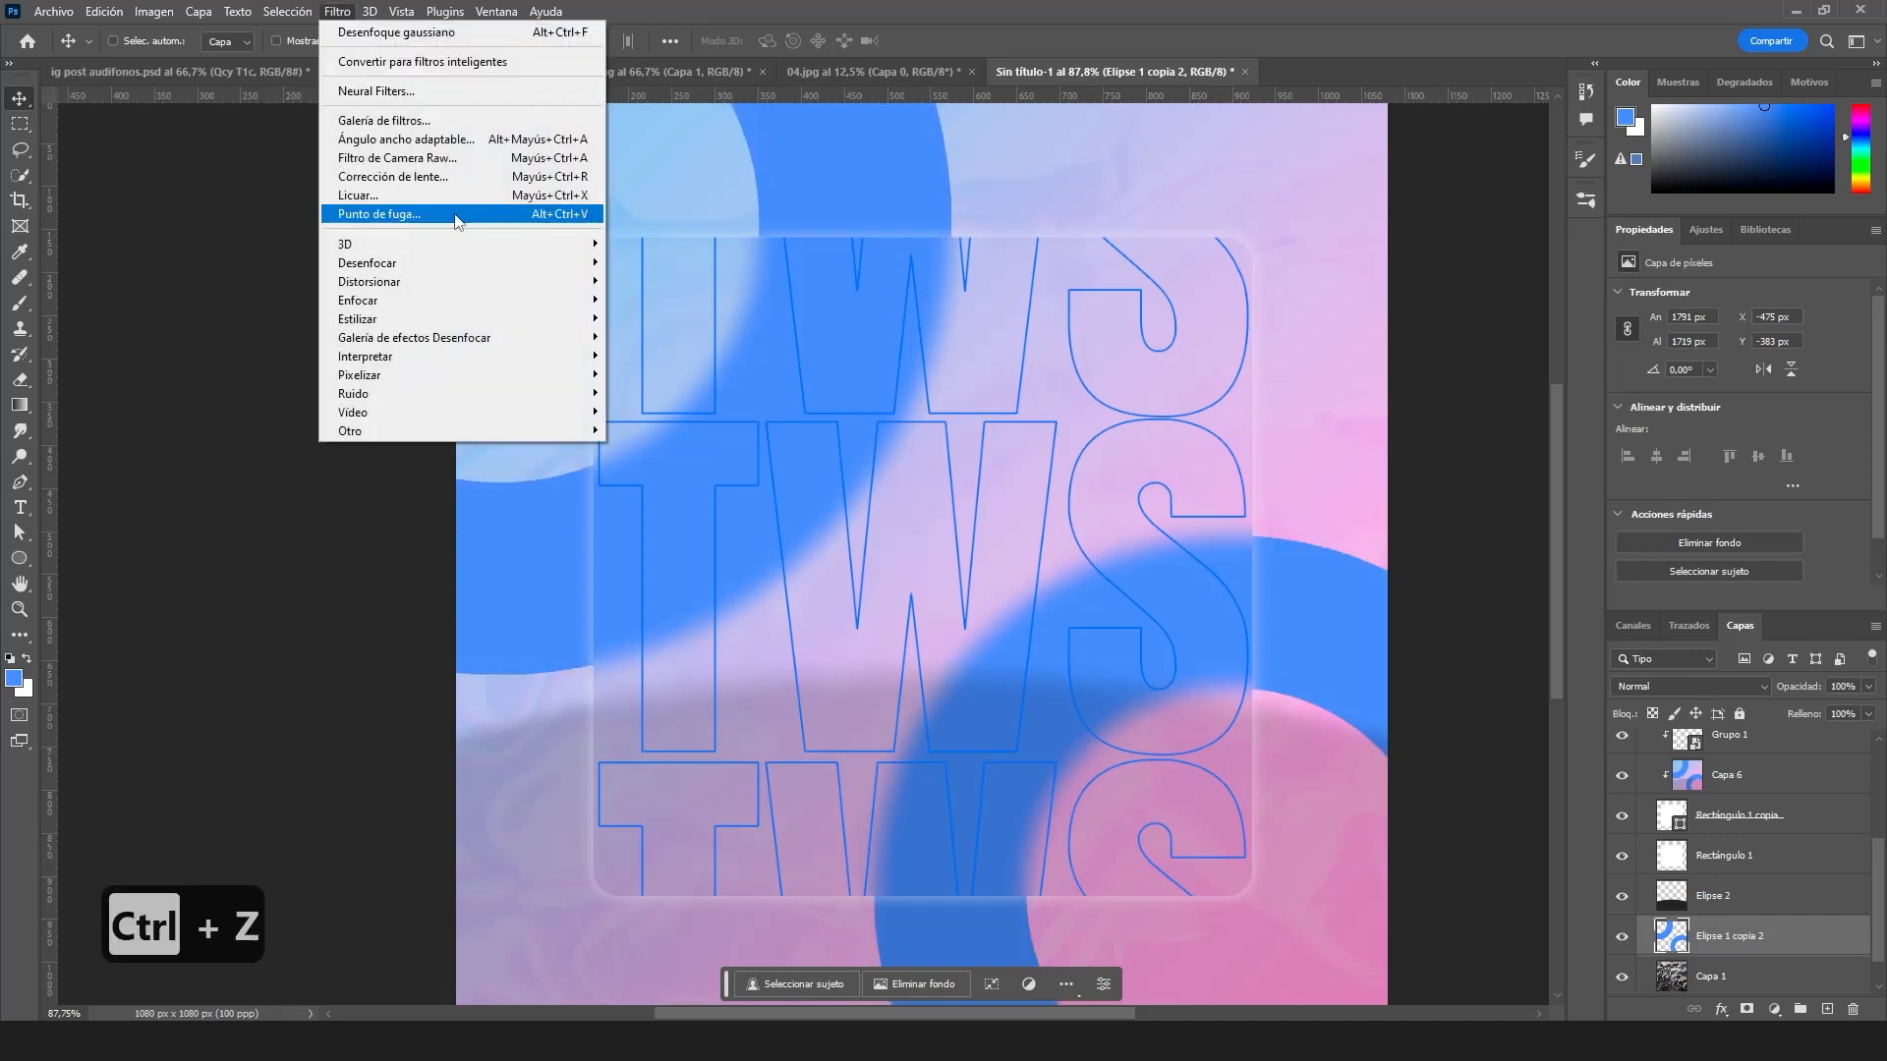
mouse_move(447, 265)
click(682, 392)
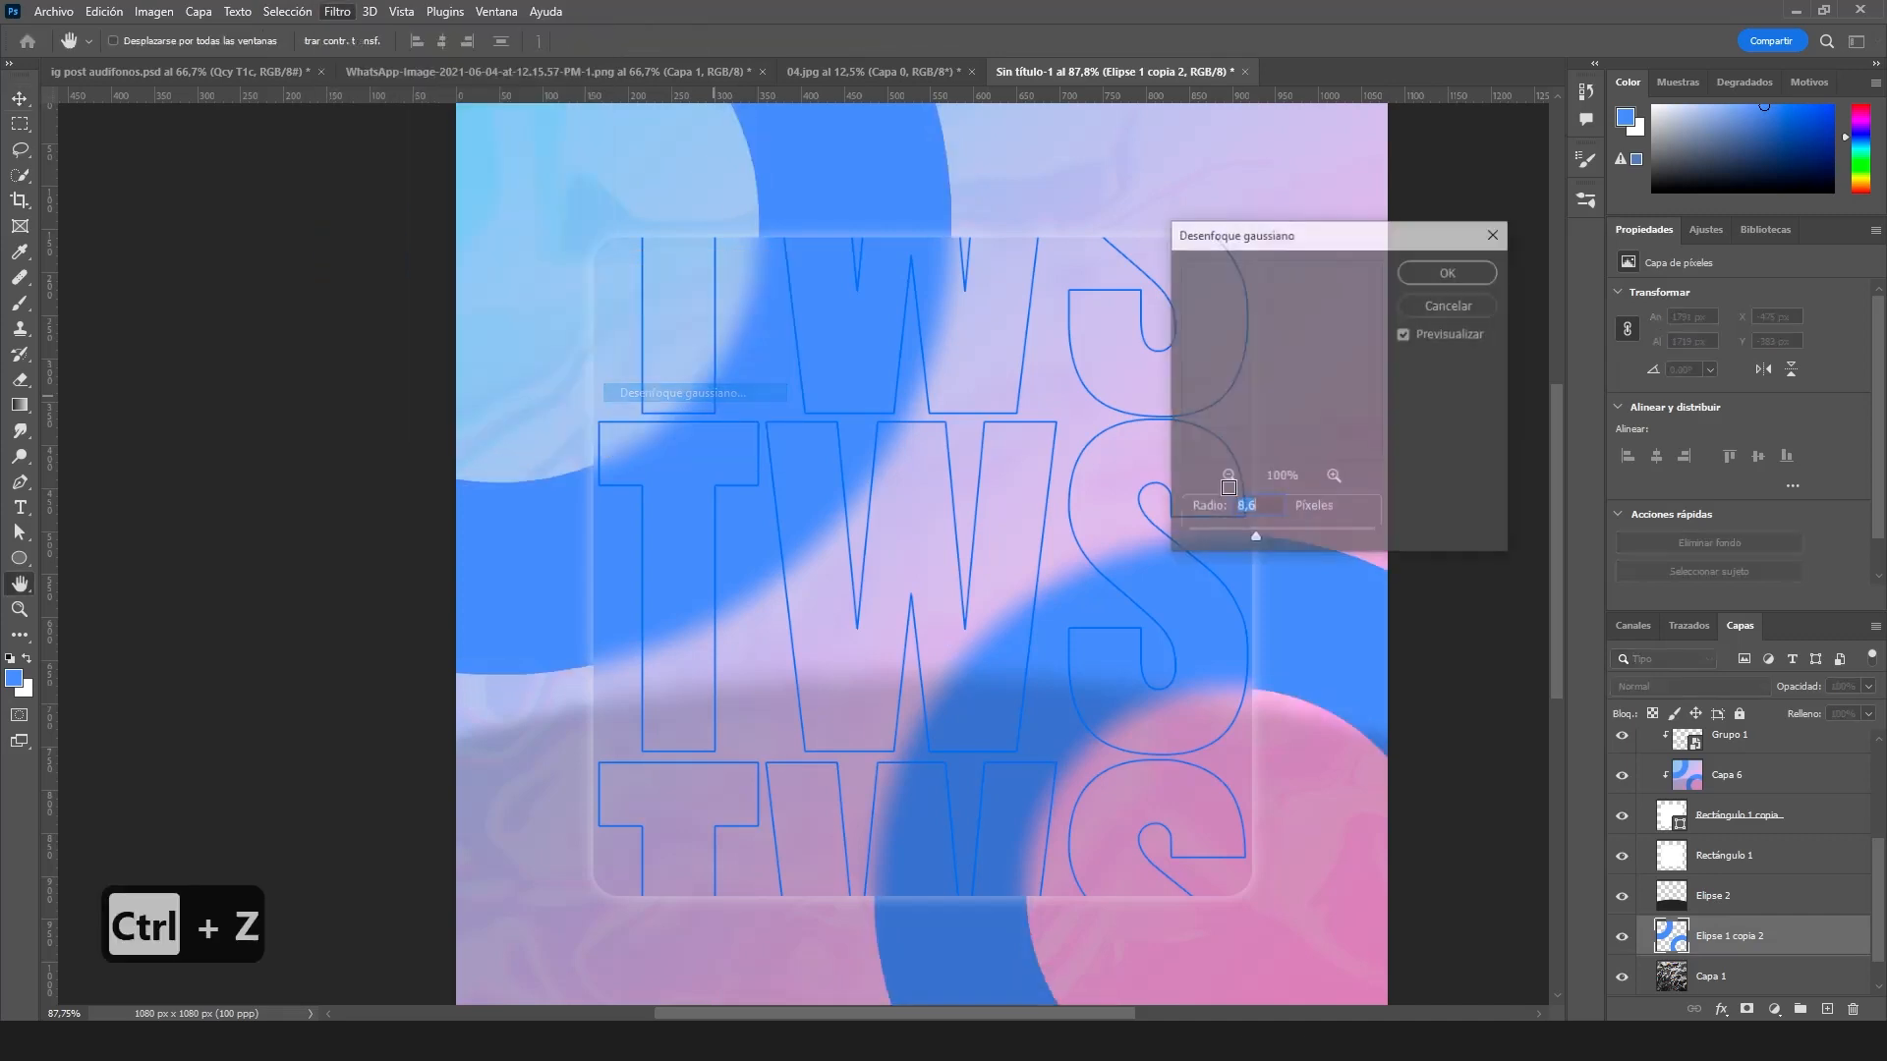
drag(1227, 535, 1201, 531)
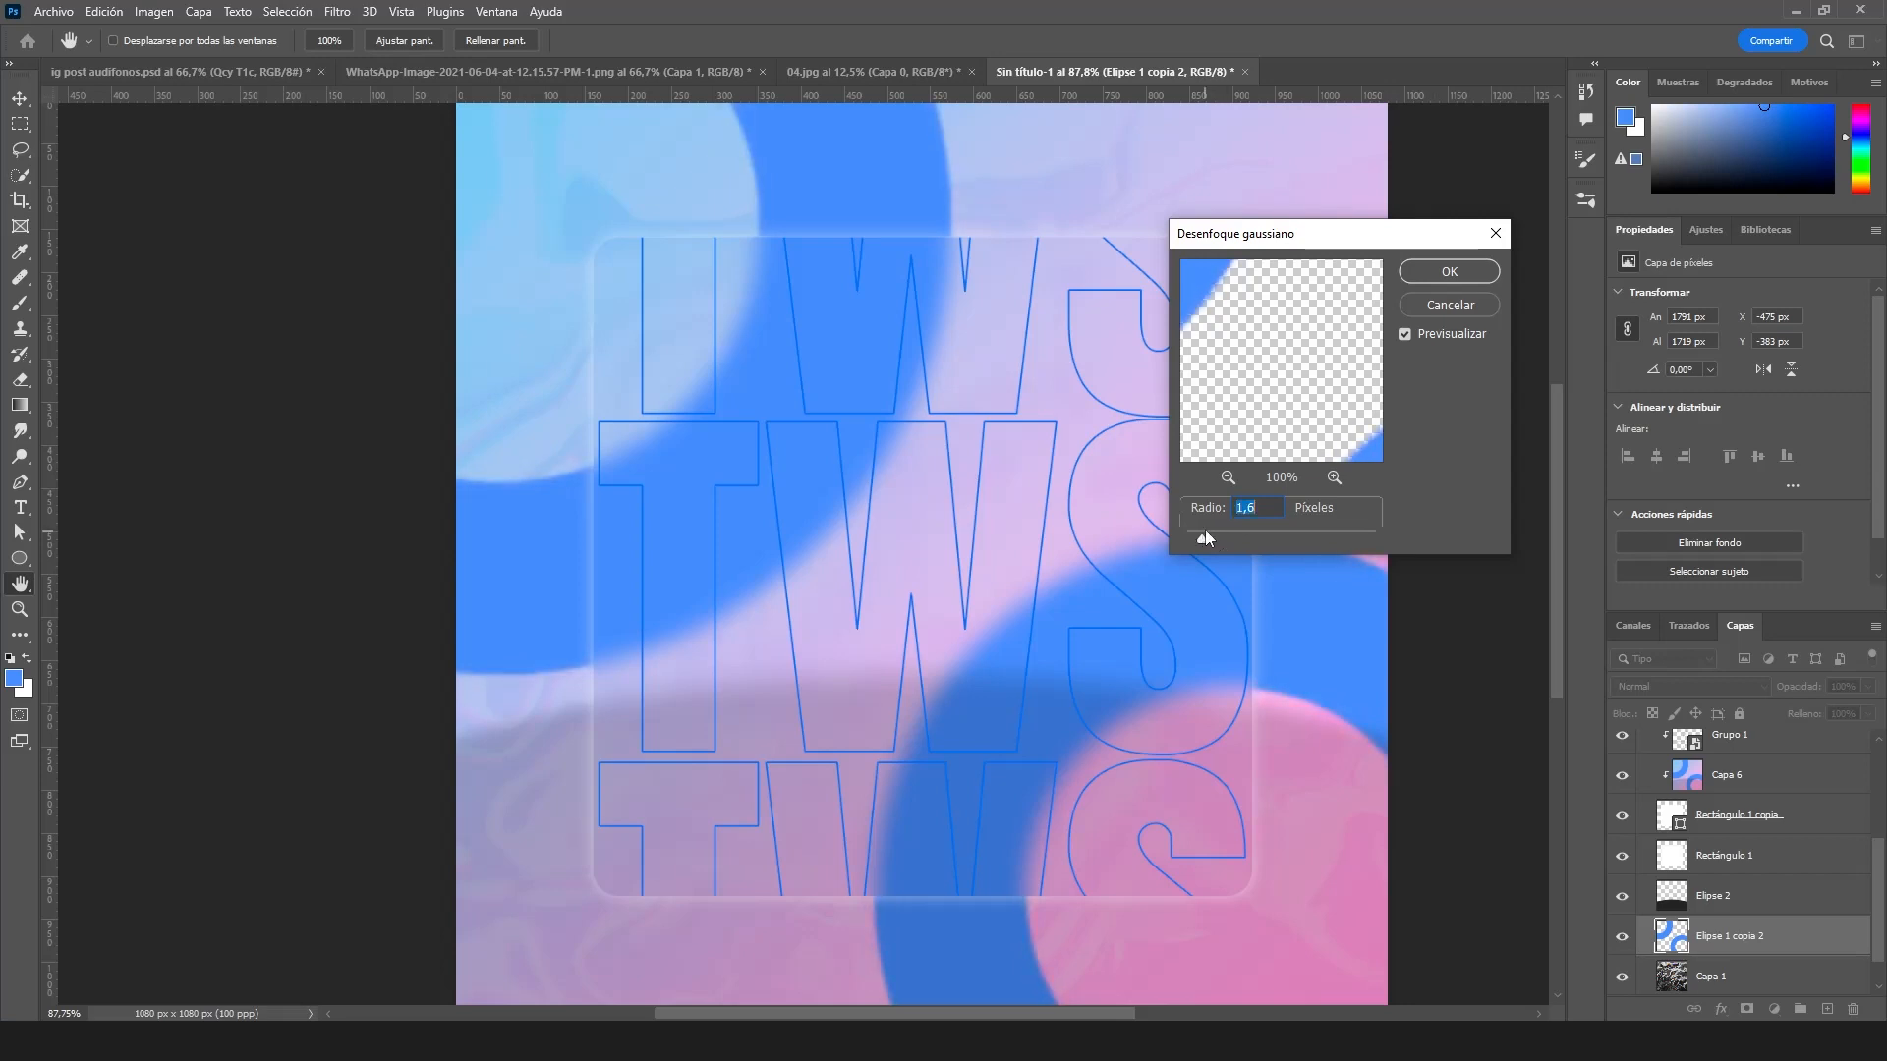
click(1451, 271)
- Try the Multiply blend mode with a reduced opacity on the Capa 1 texture, and undo it
scroll(1710, 958, down, 1)
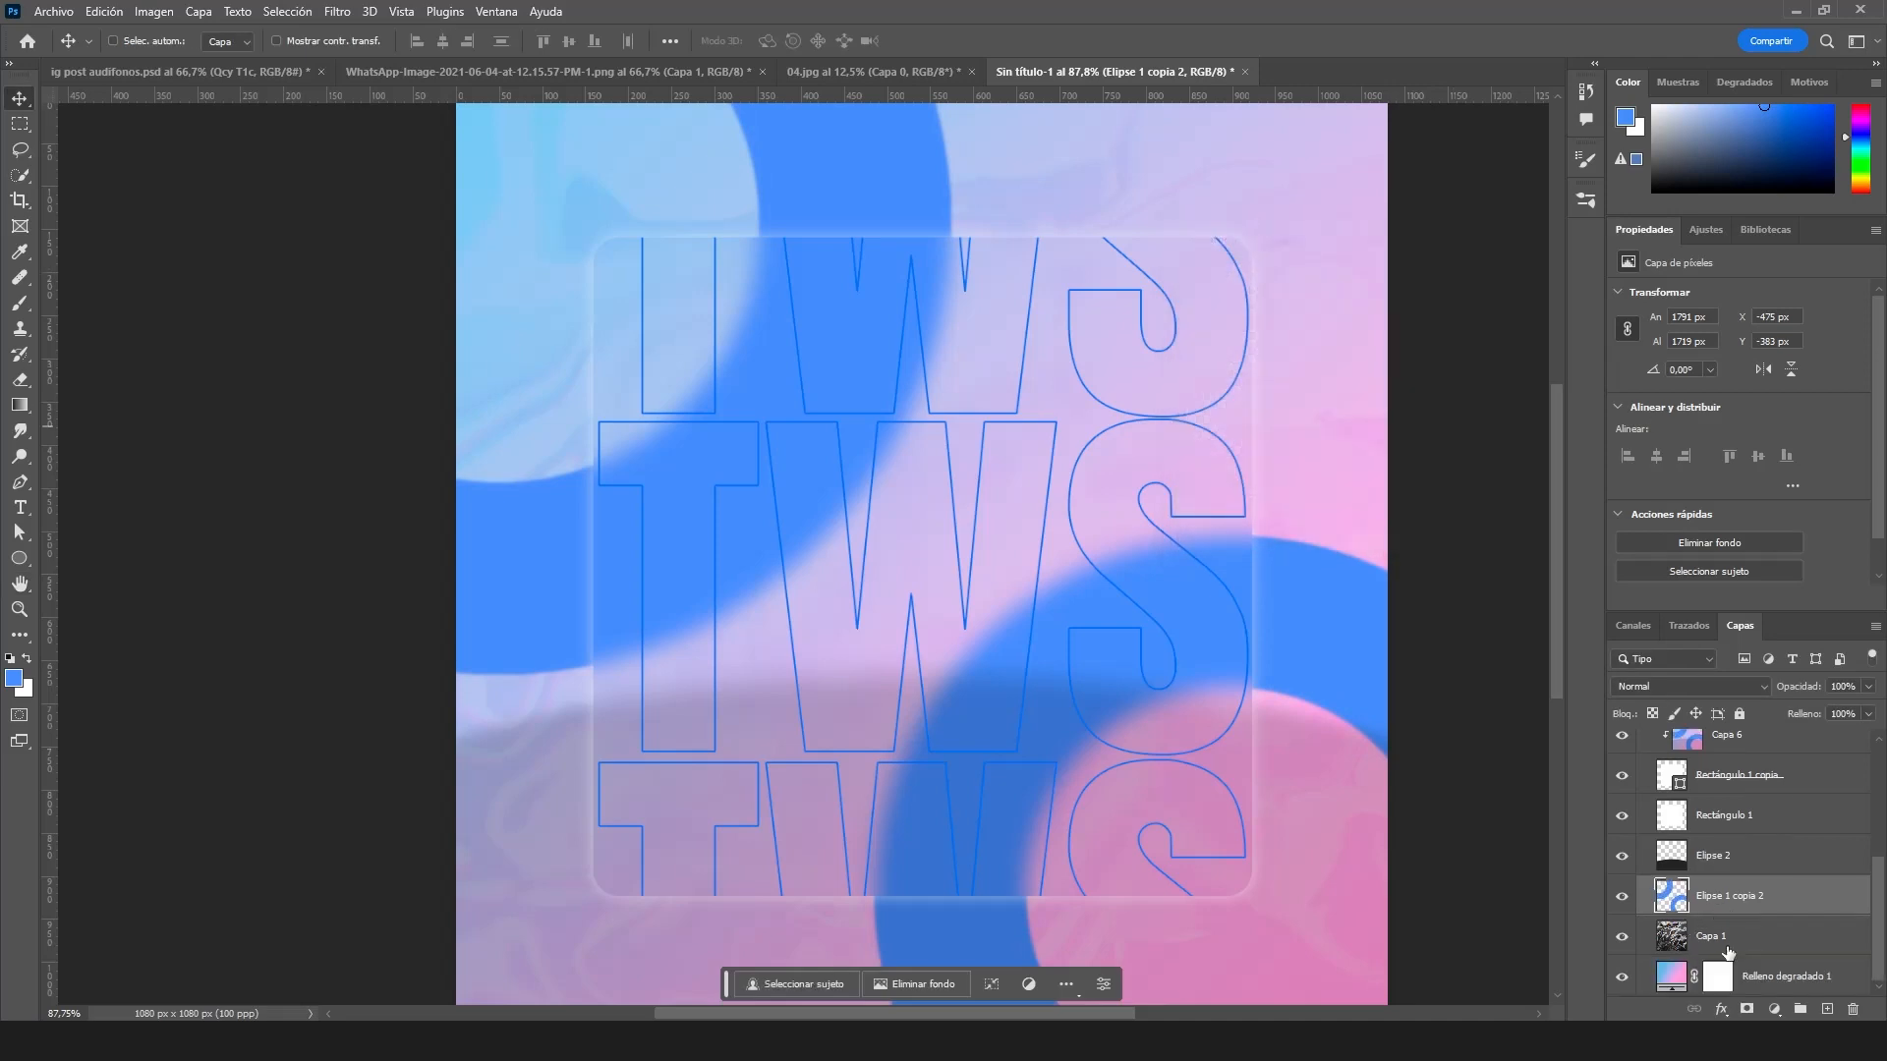
click(1735, 941)
click(1871, 688)
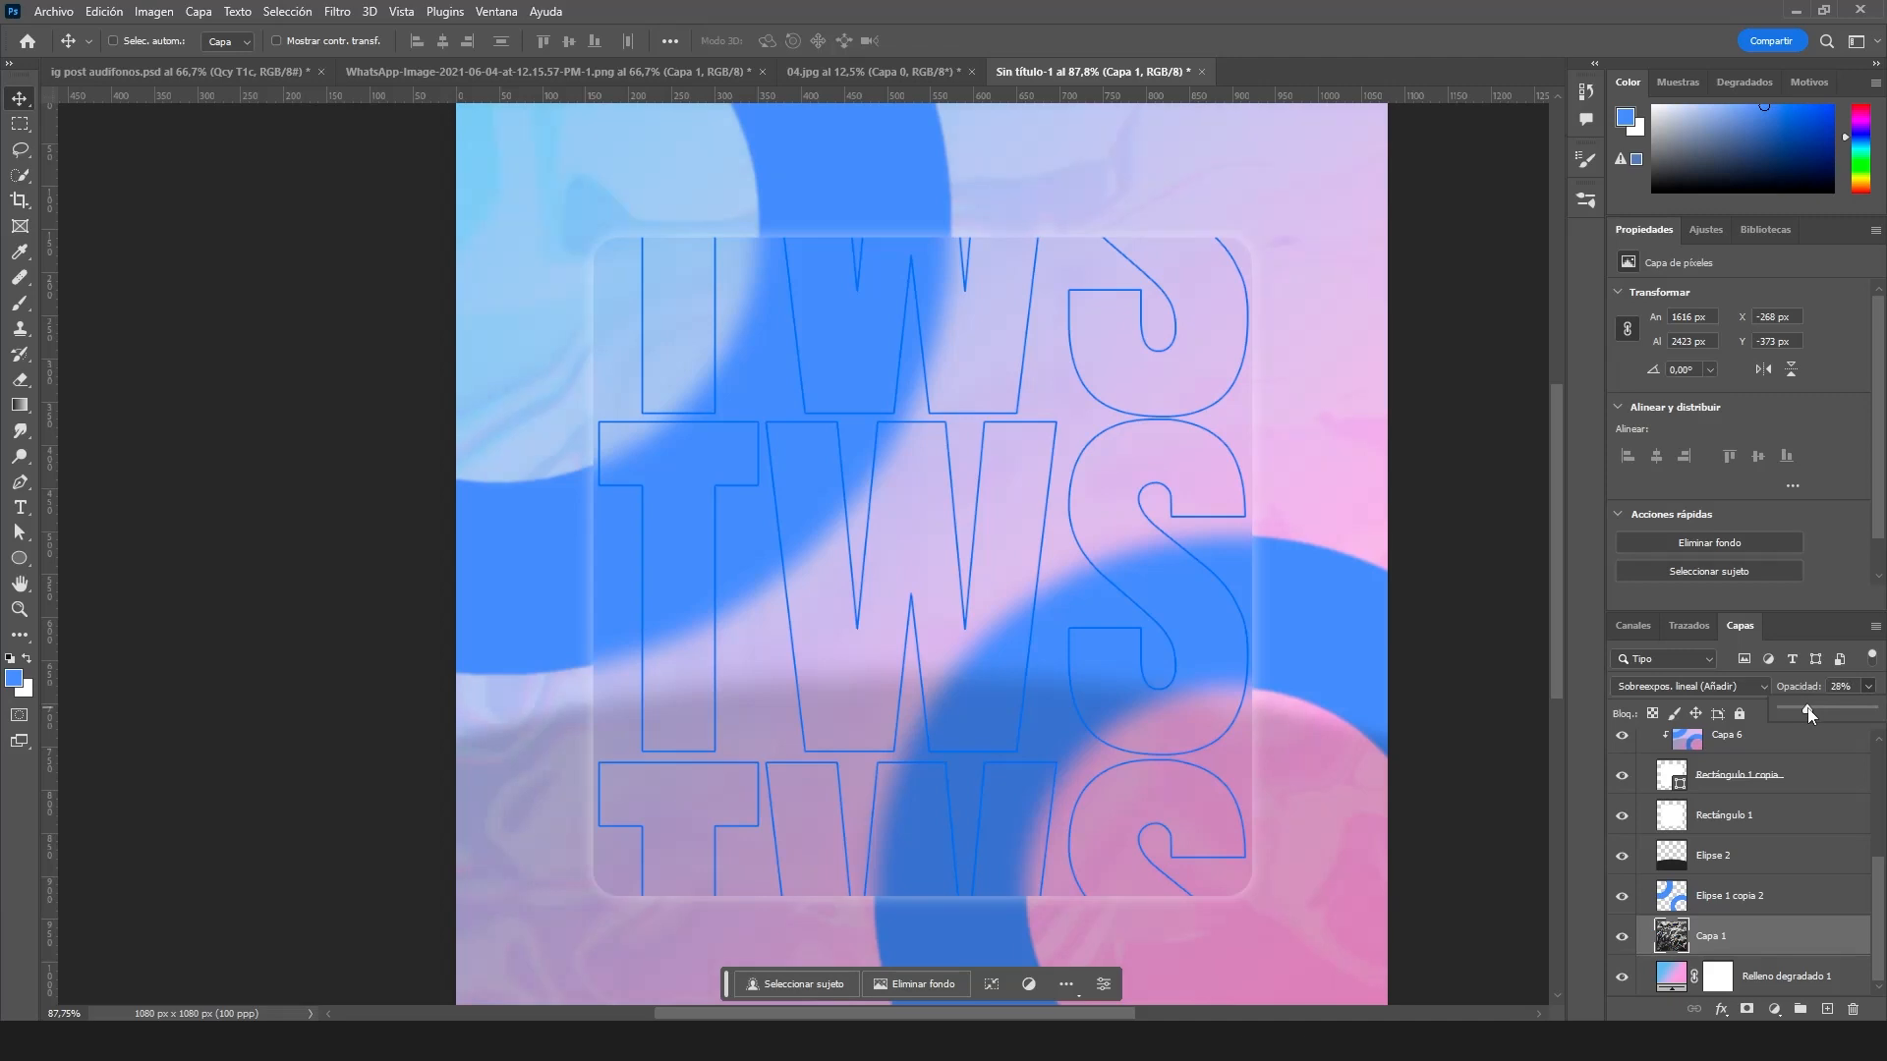
drag(1820, 710, 1824, 710)
click(1687, 686)
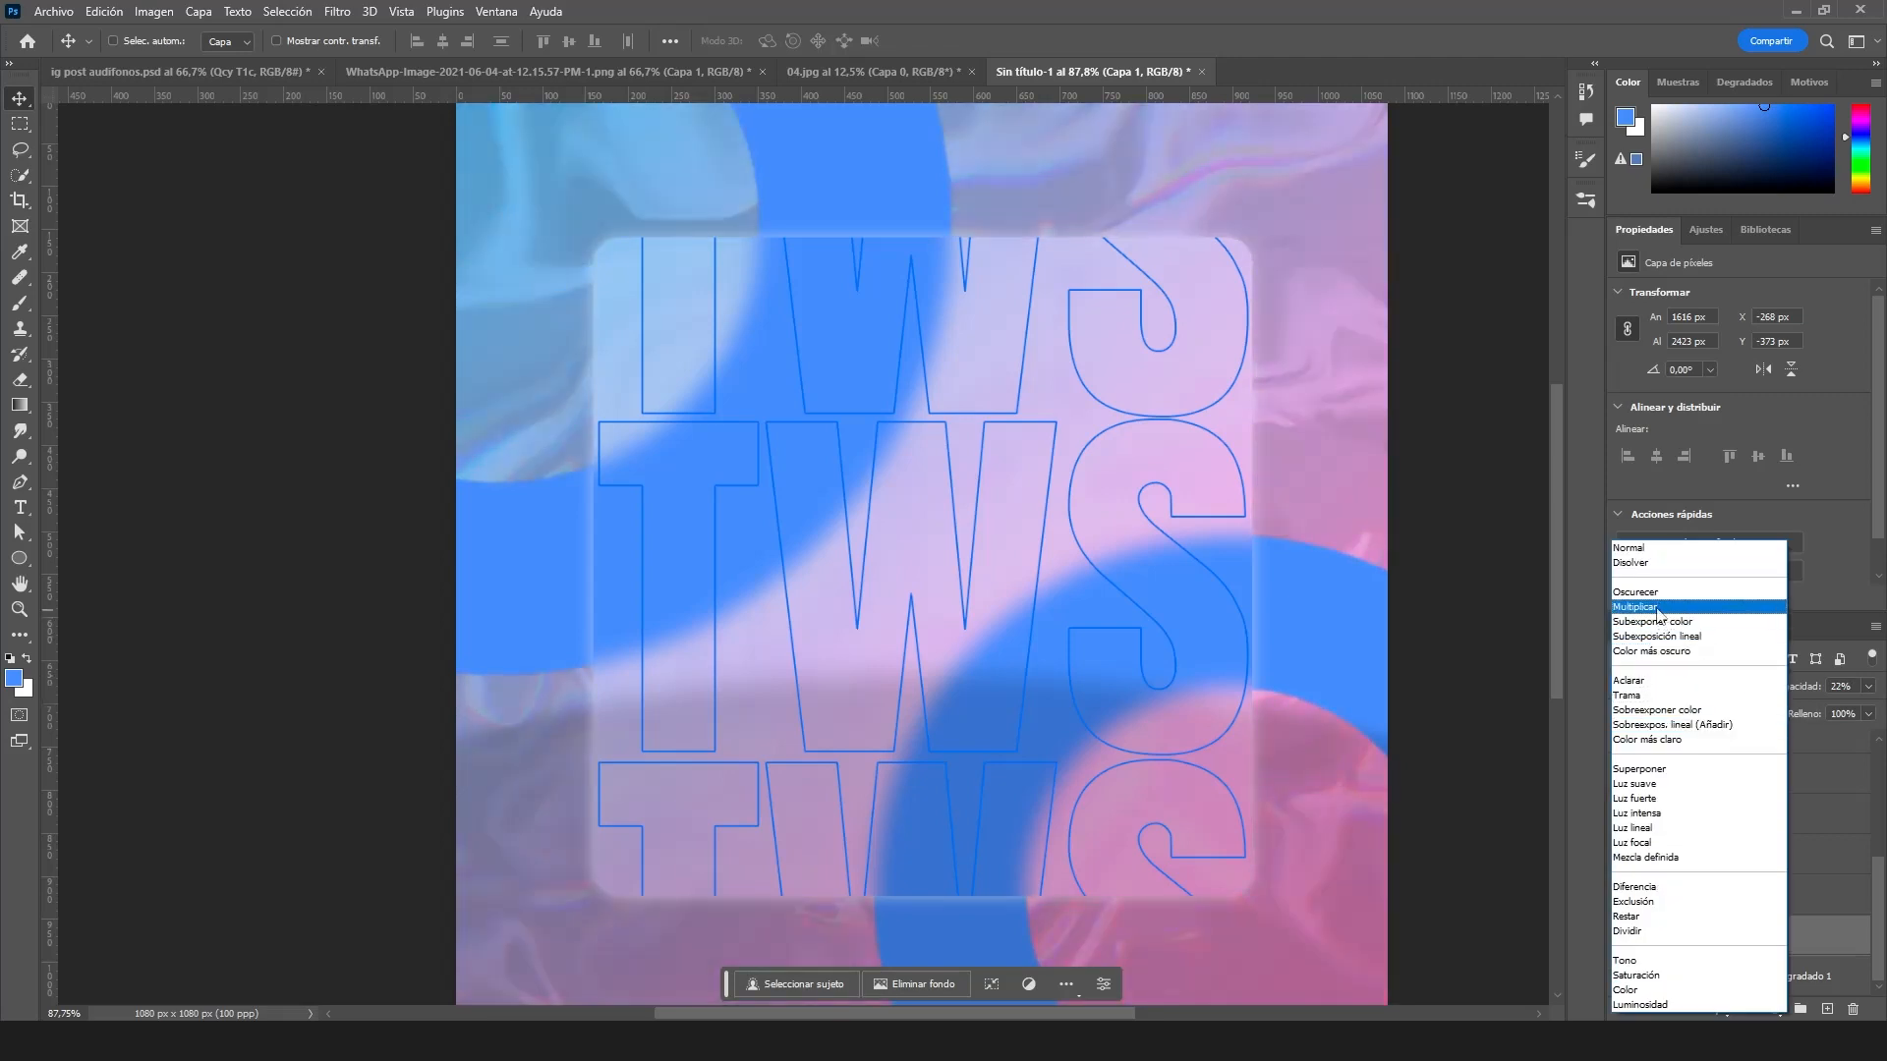
click(1659, 610)
click(1868, 686)
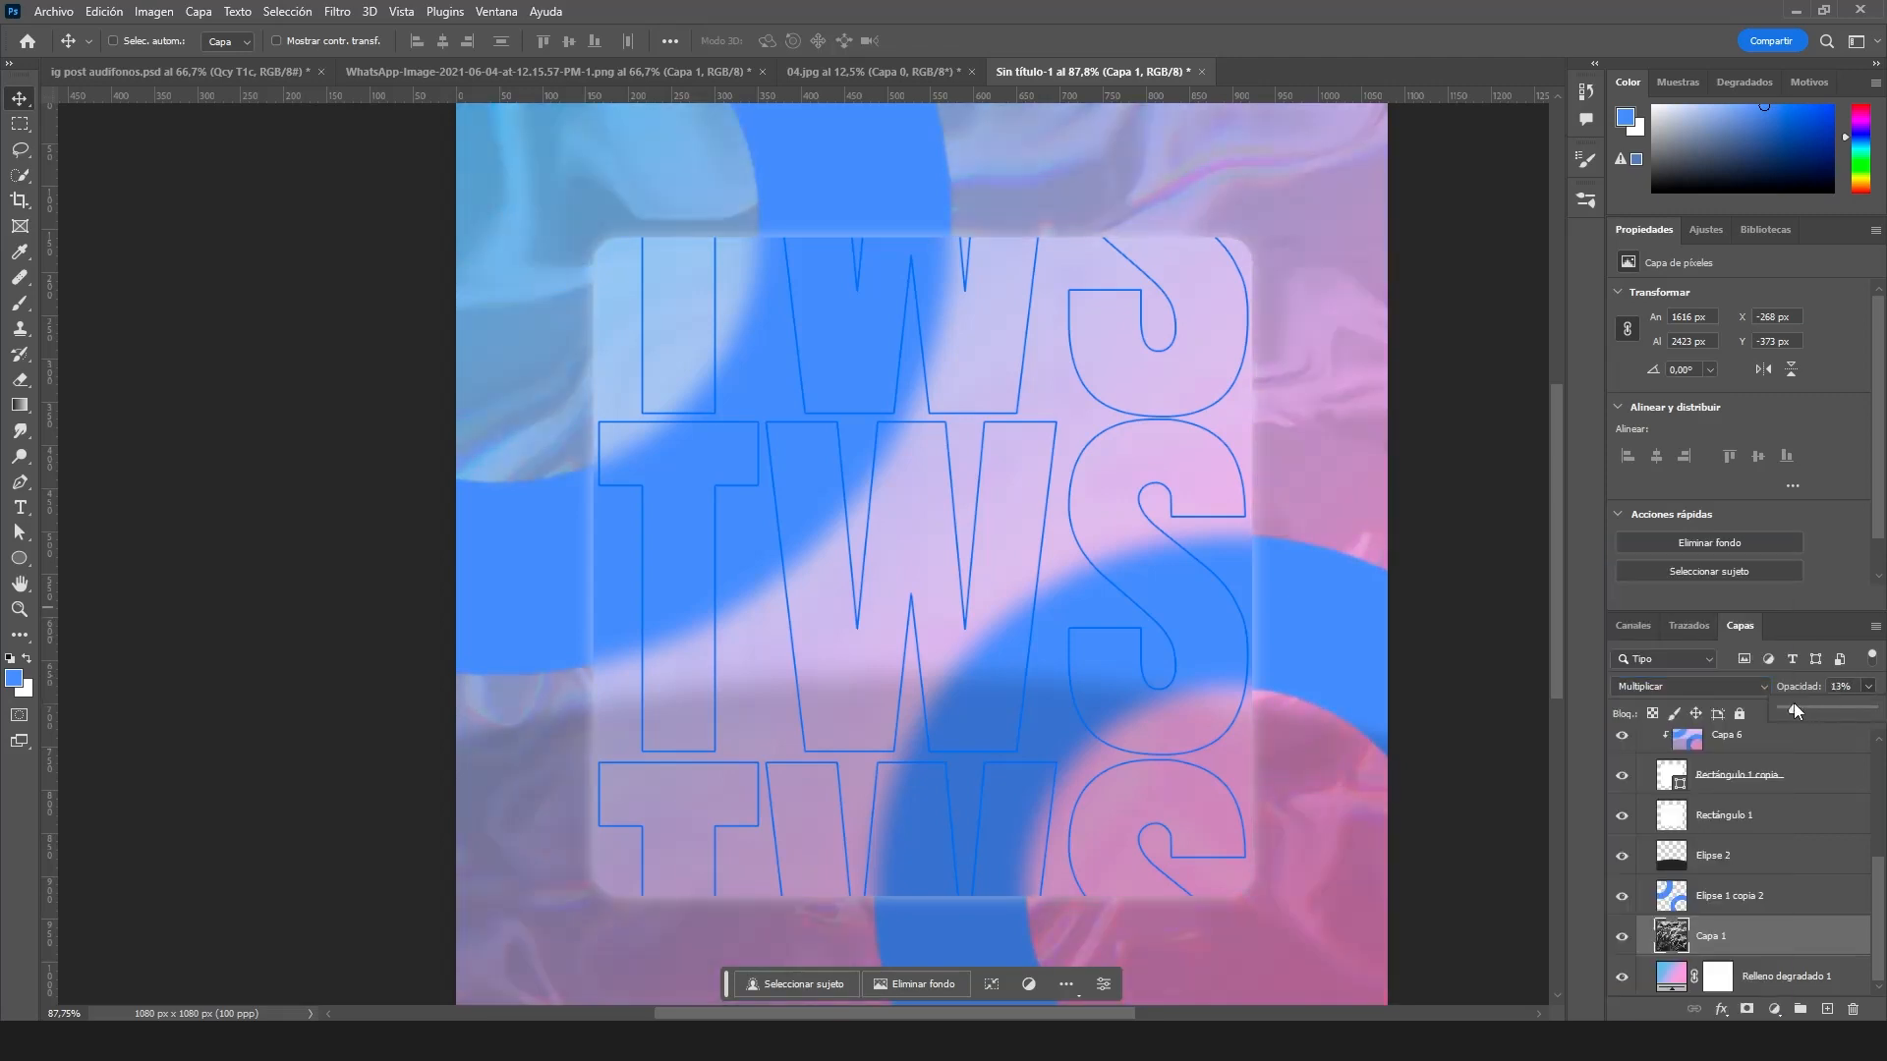
drag(1794, 703, 1791, 702)
key(ctrl+z)
key(ctrl+z)
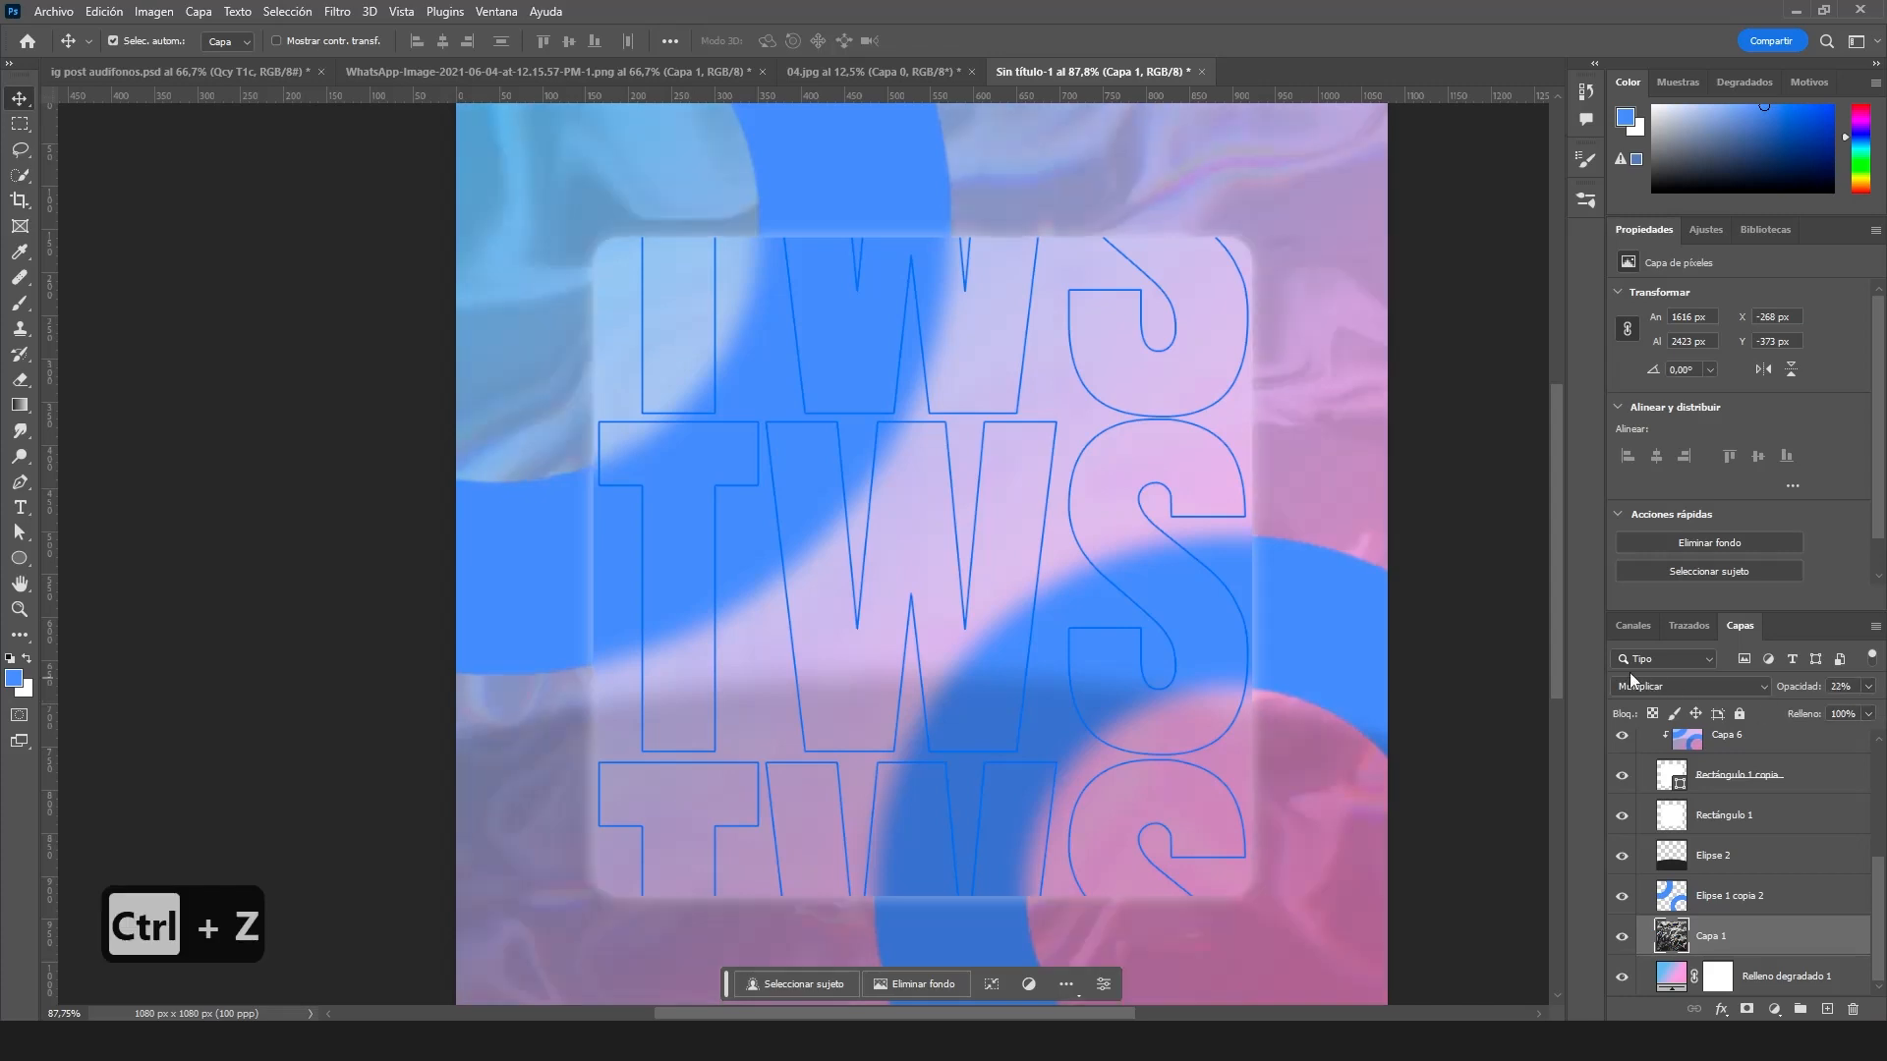
- Set the opacity of the Capa 1 texture layer to 29%
click(1867, 687)
drag(1800, 710, 1794, 707)
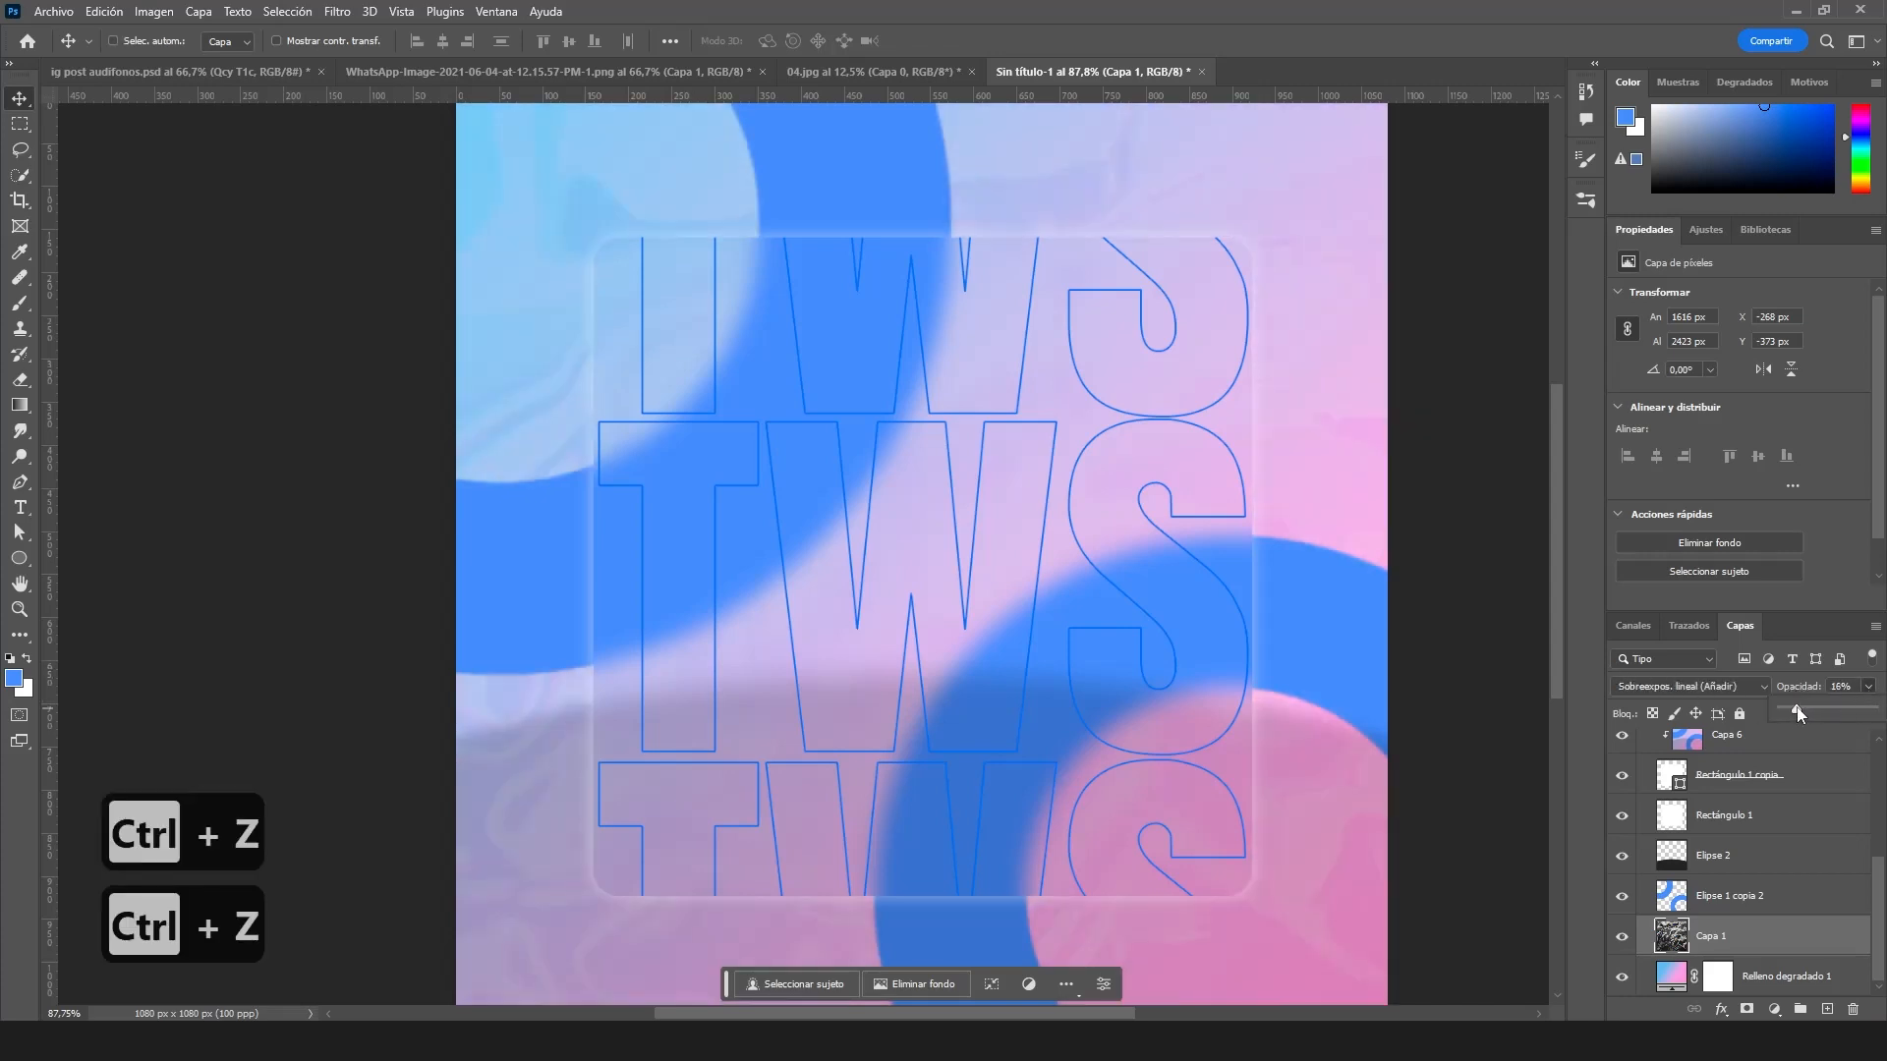
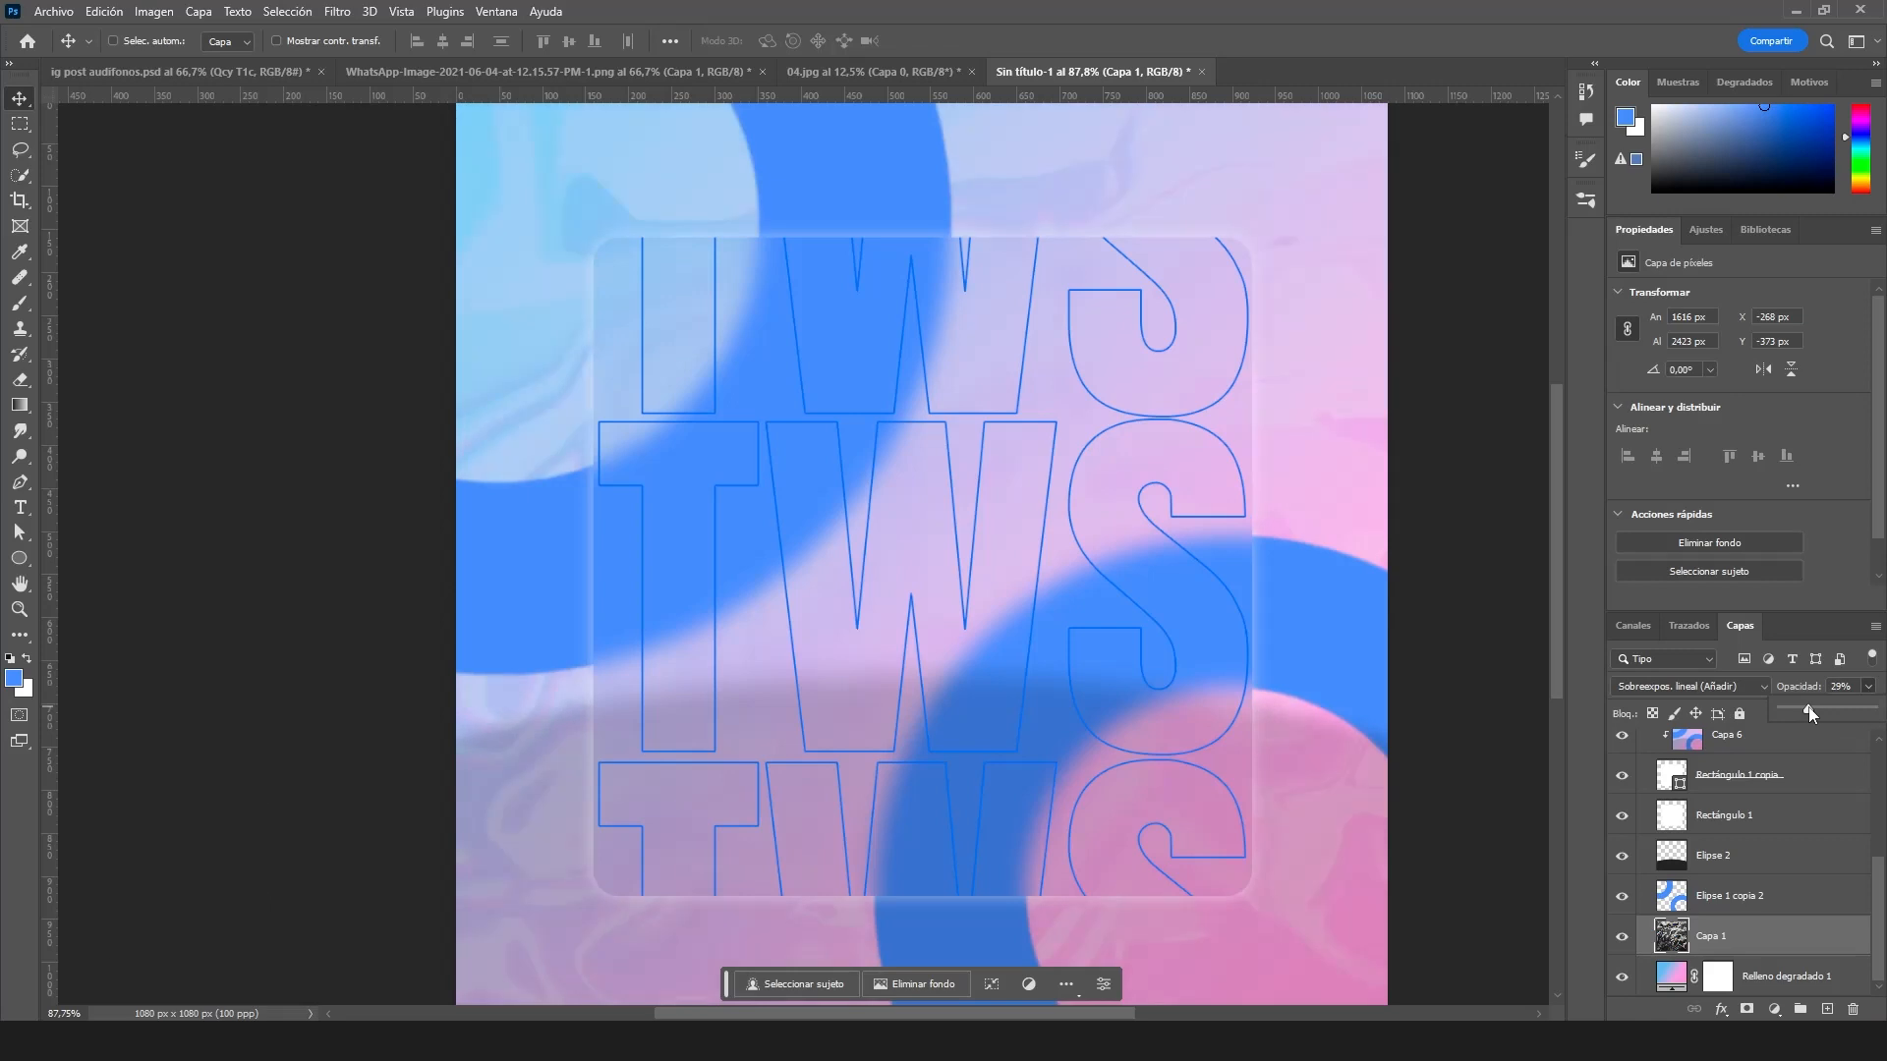
click(1884, 667)
- Collapse the BG group and show the Capa 4, Capa 5, Capa 3 and Qcy T1c layers again
scroll(1757, 861, up, 3)
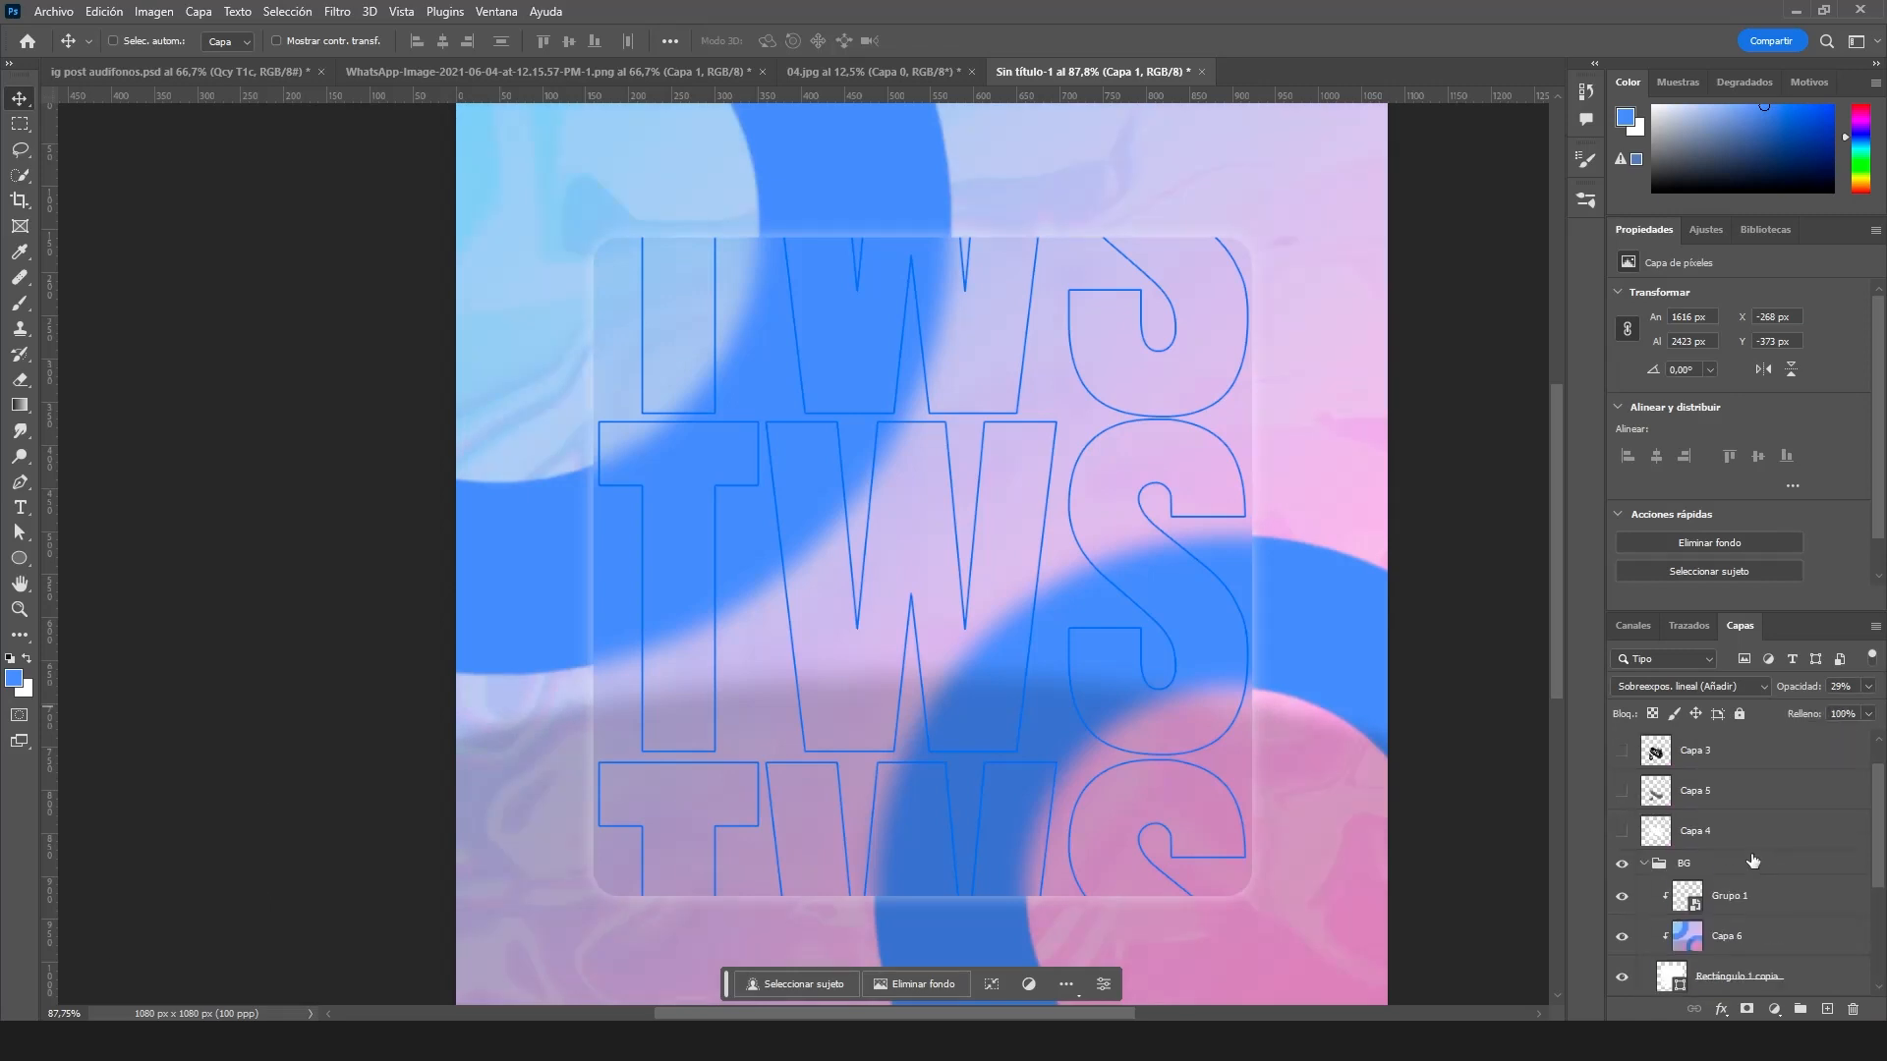
click(1647, 865)
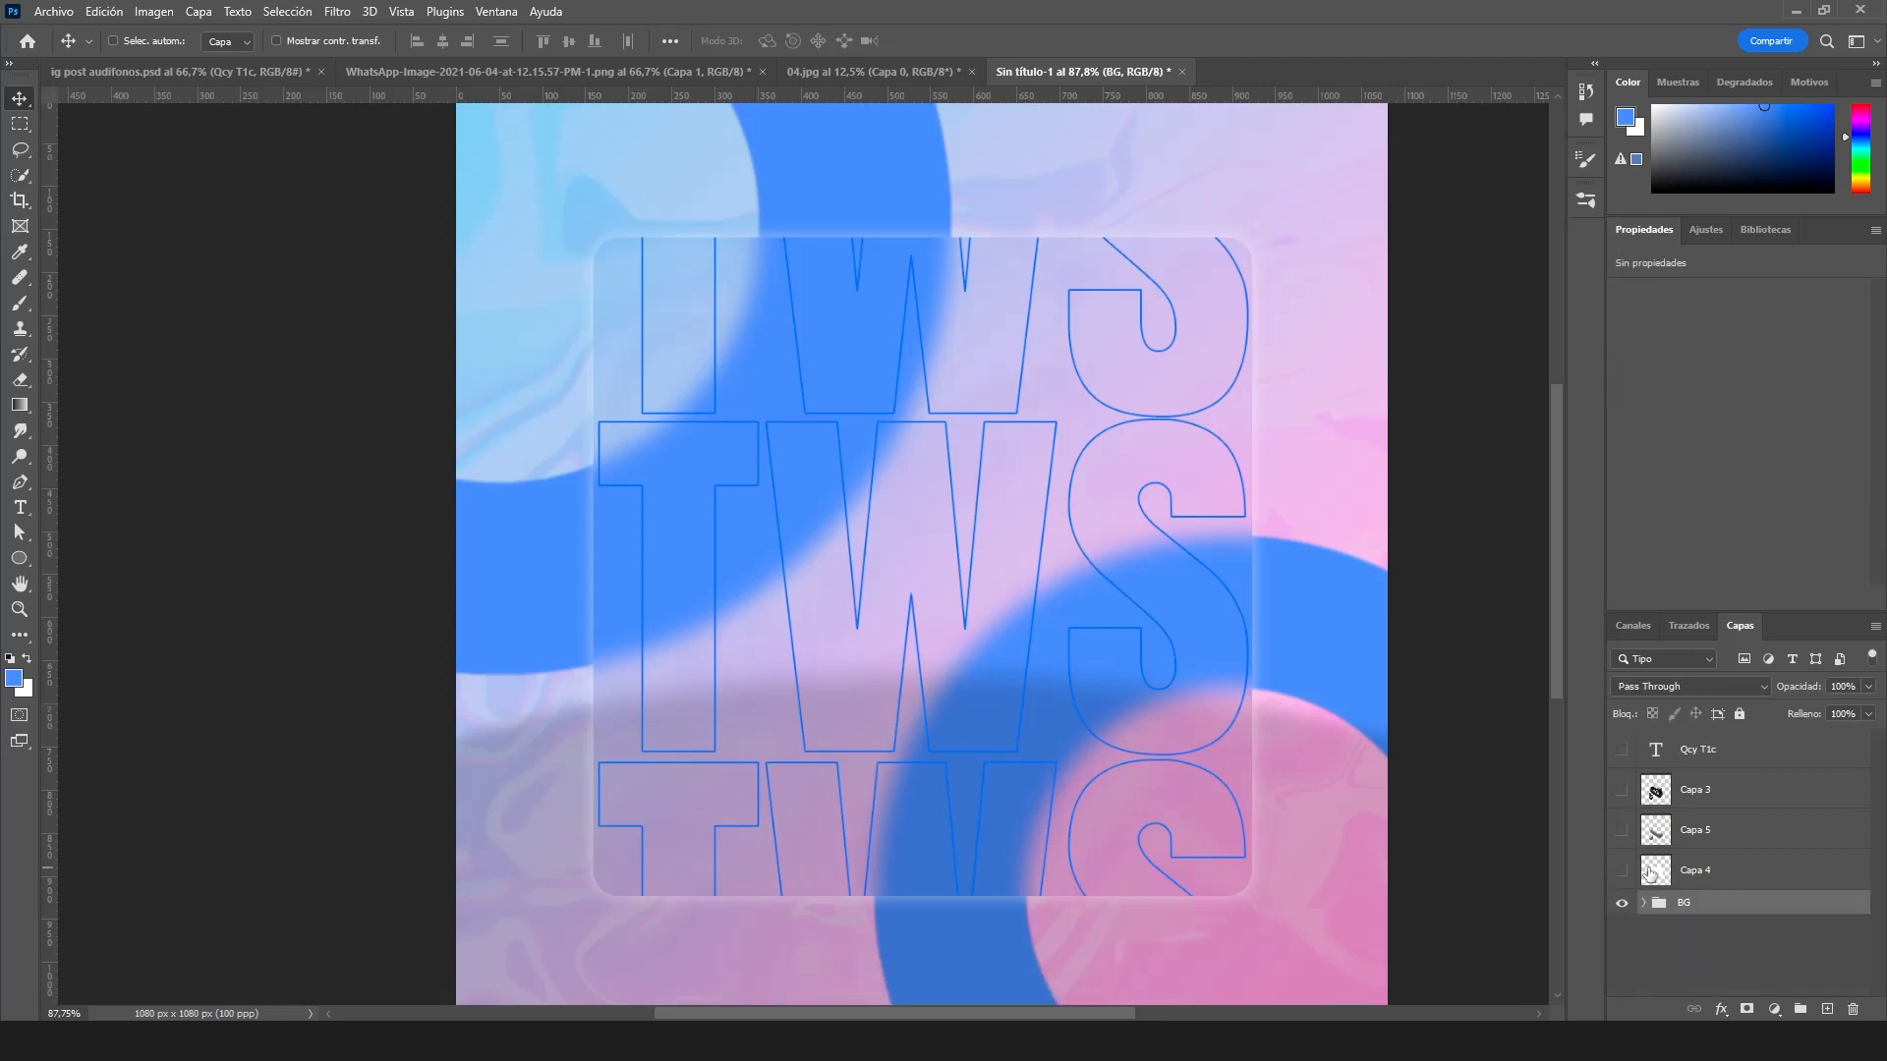
drag(1623, 869, 1624, 752)
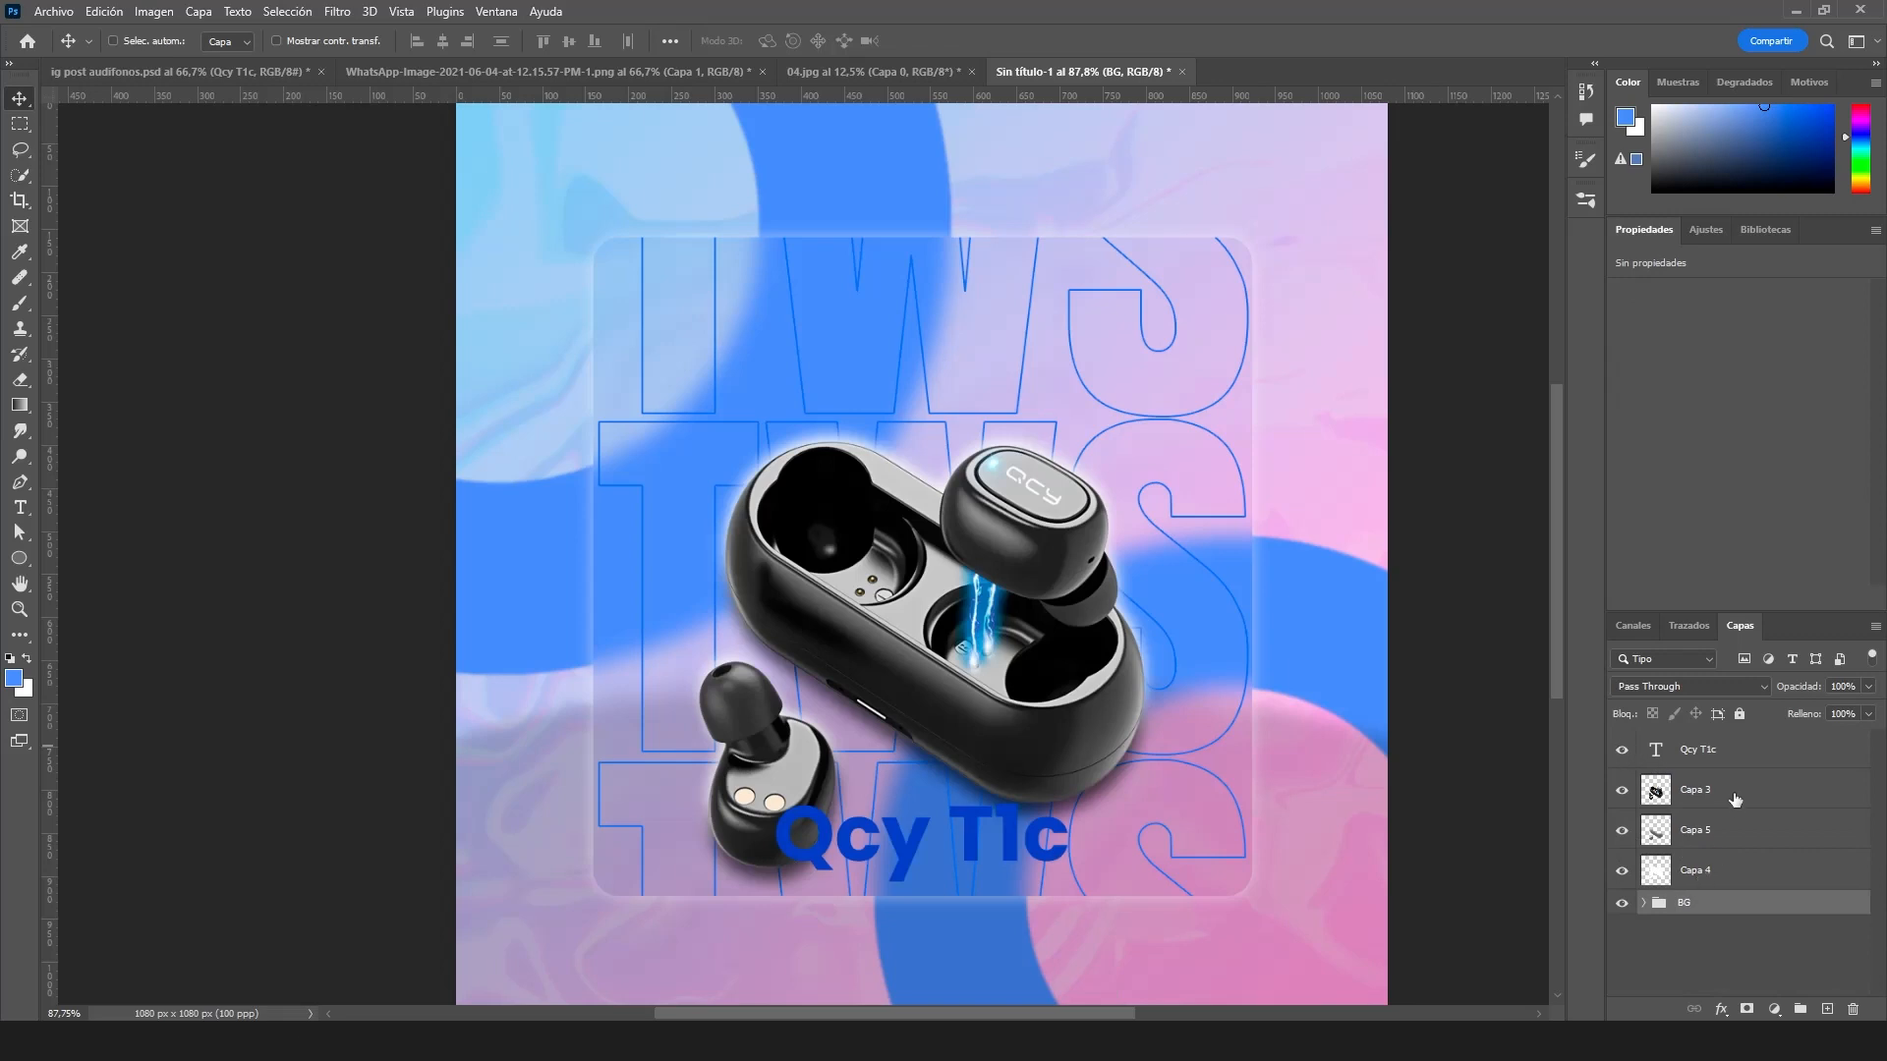
- Move the Capa 3, Capa 5 and Capa 4 product layers up, clear of the Qcy T1c title
click(1715, 754)
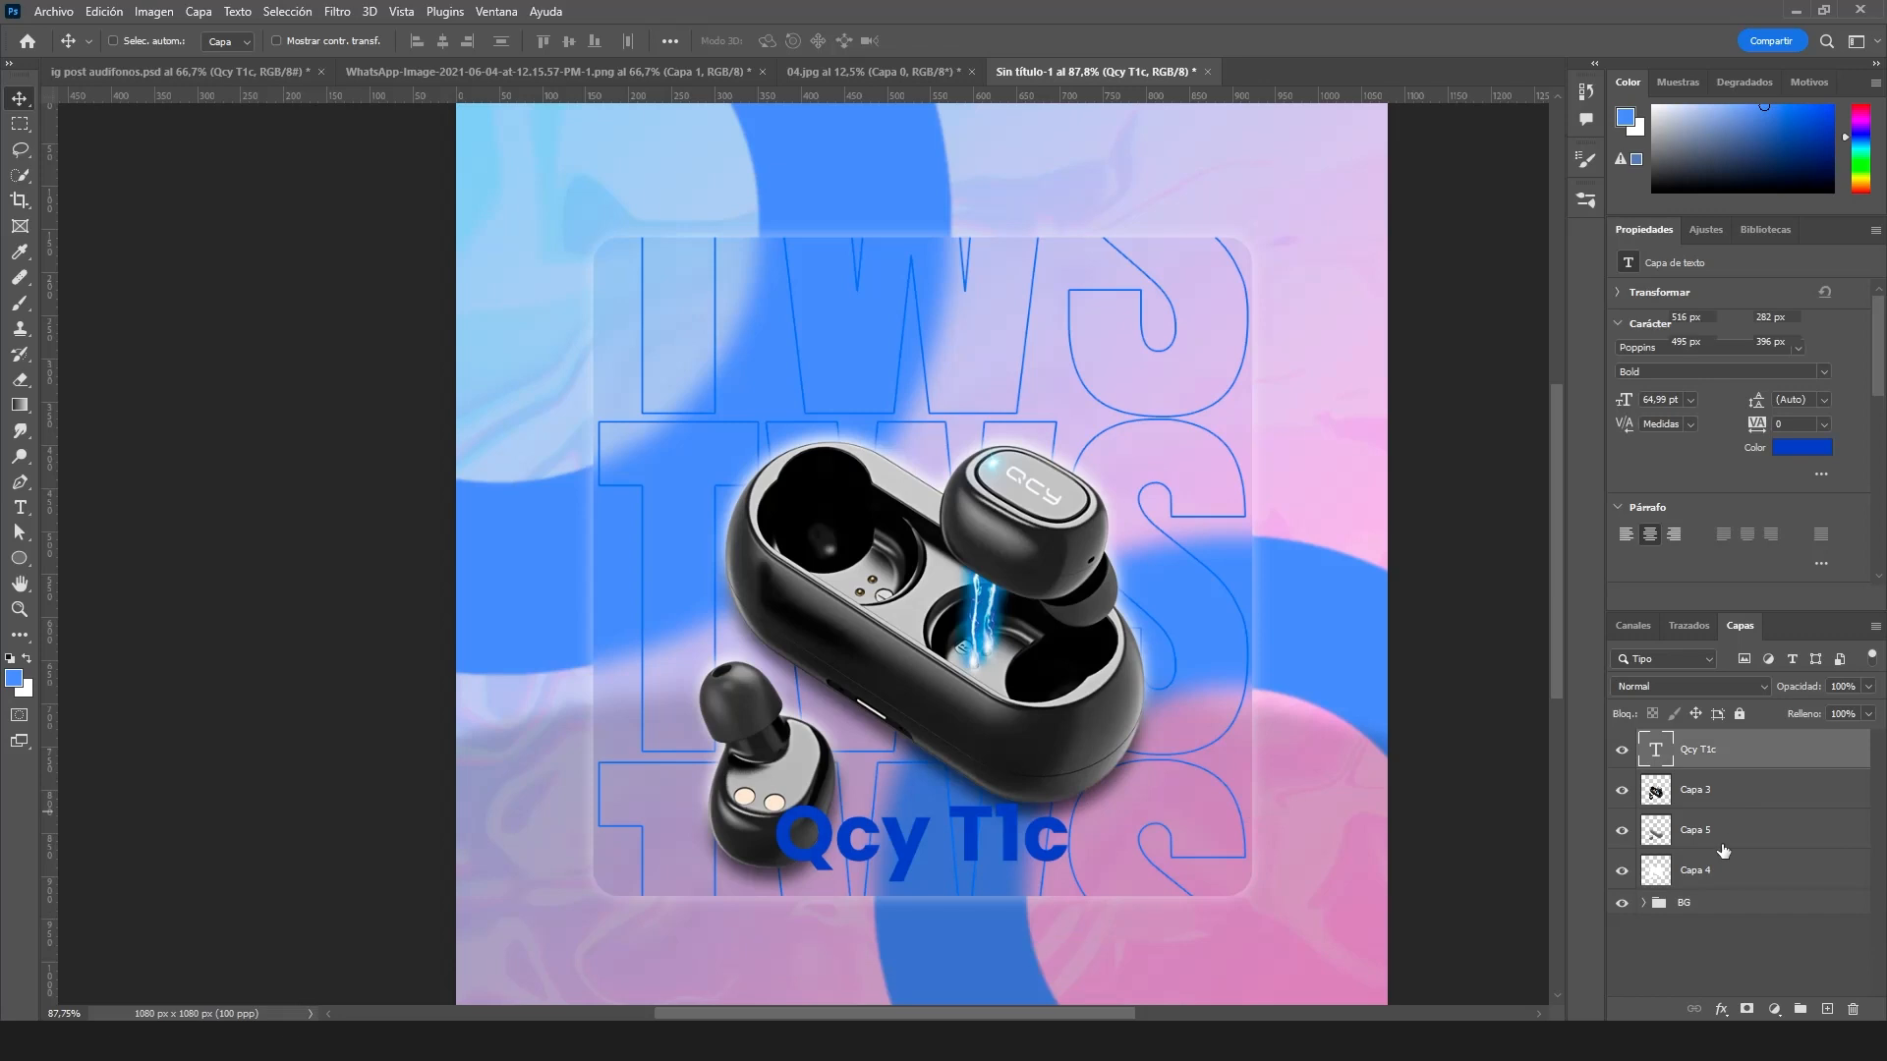
click(1729, 792)
shift+click(1702, 870)
drag(1004, 737, 1002, 645)
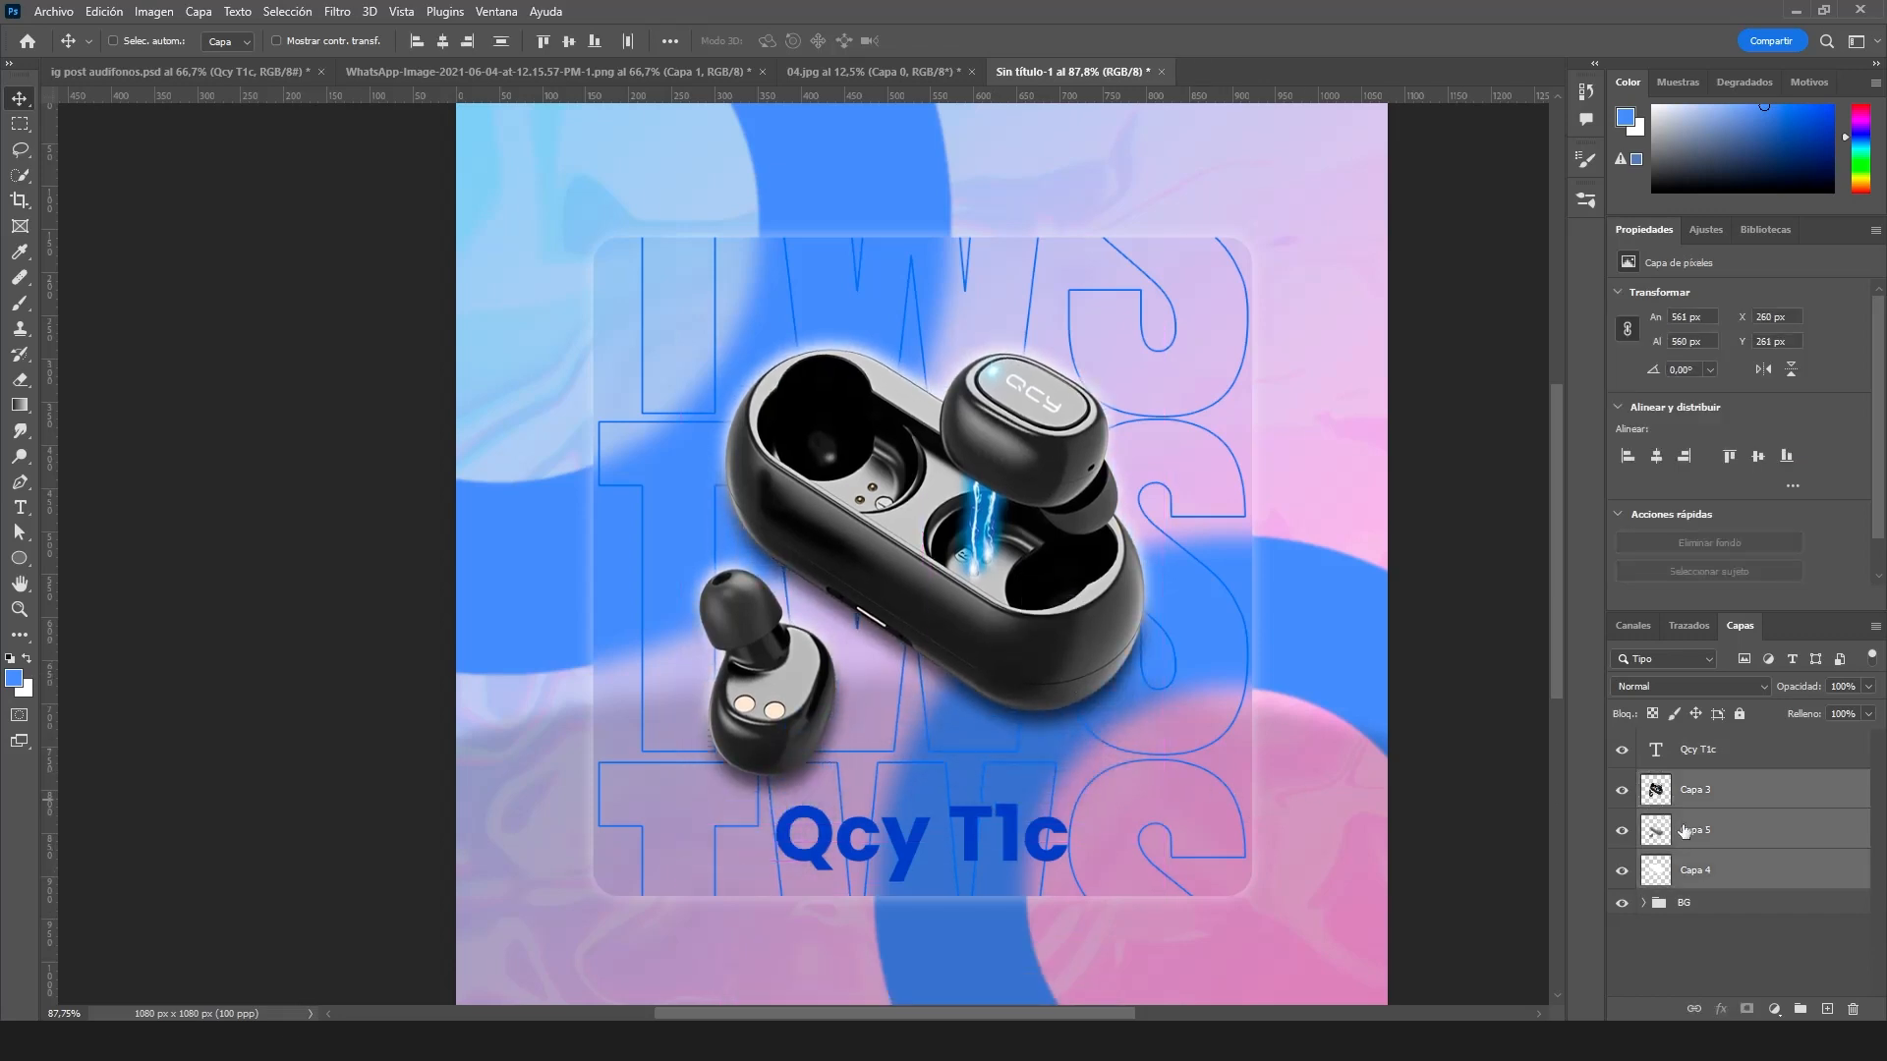
- Move the Qcy T1c title to the upper part of the frosted square and lower the product layers beneath it
click(1669, 762)
drag(982, 860, 946, 300)
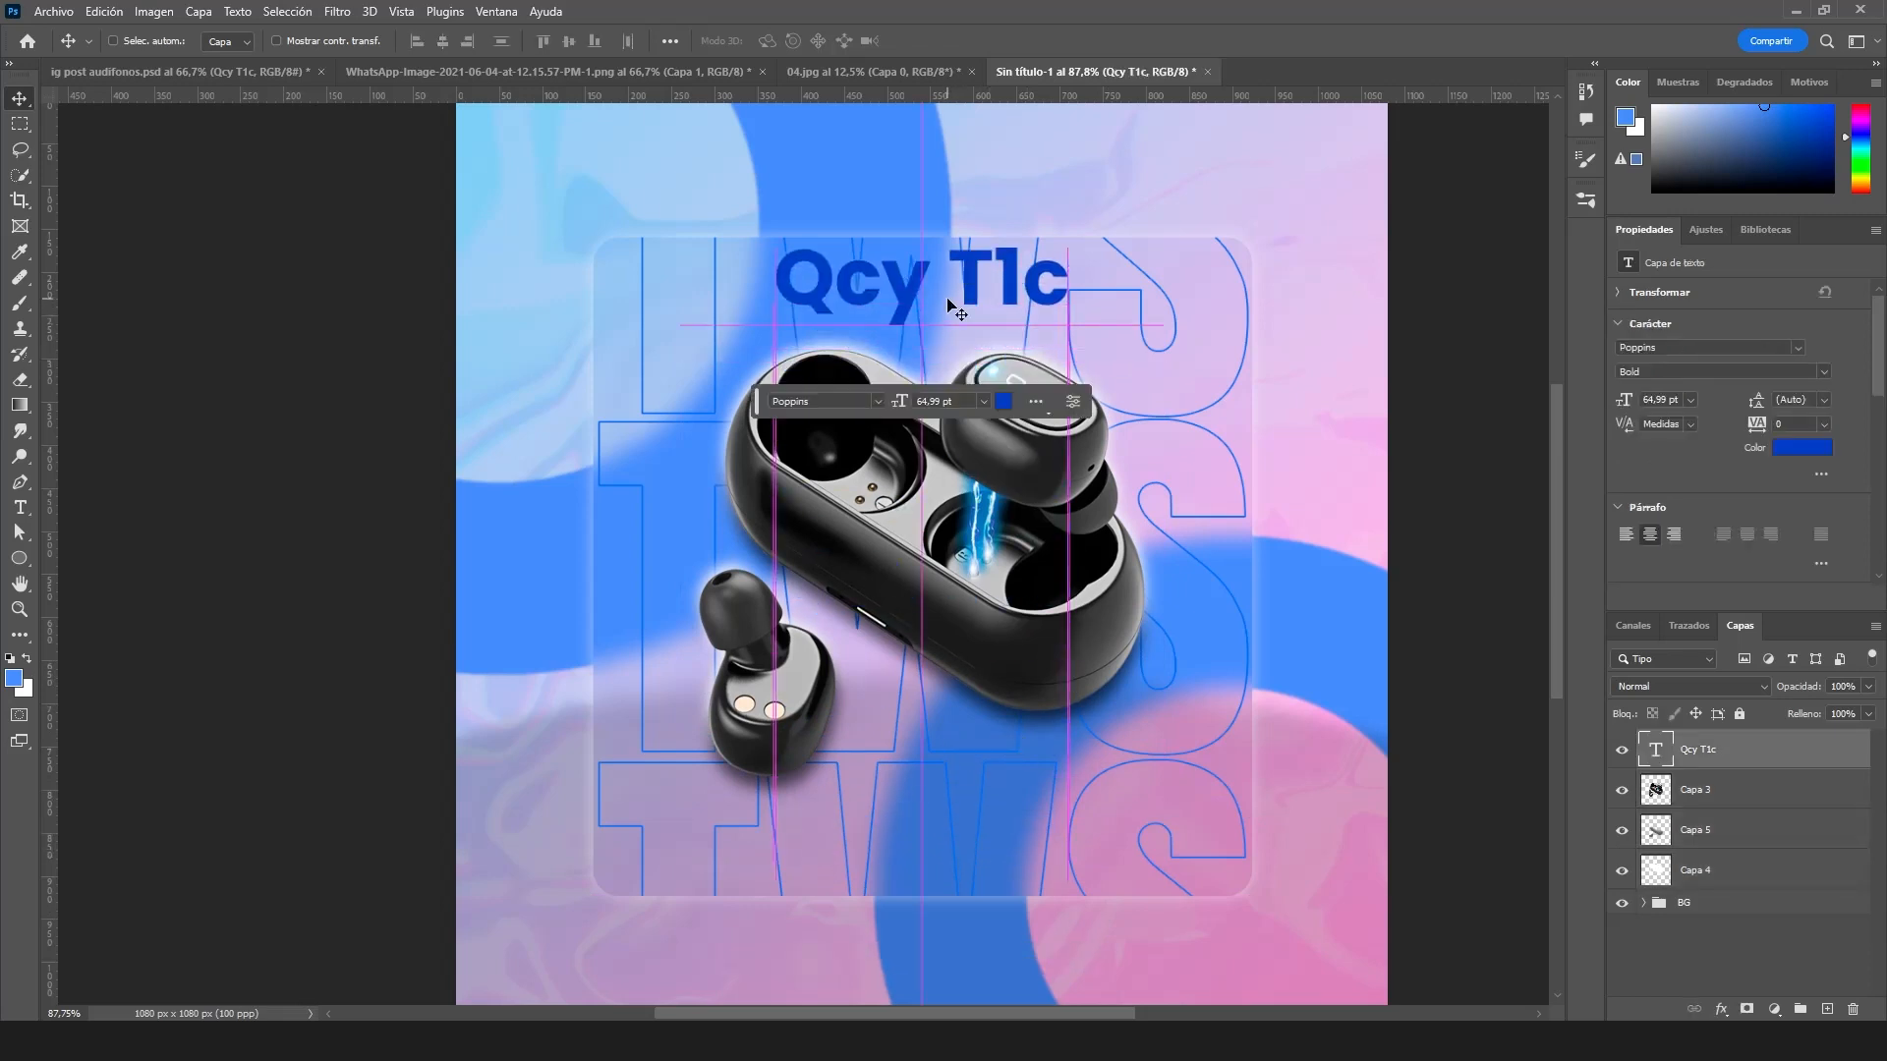
click(1710, 794)
shift+click(1712, 878)
drag(988, 653, 977, 760)
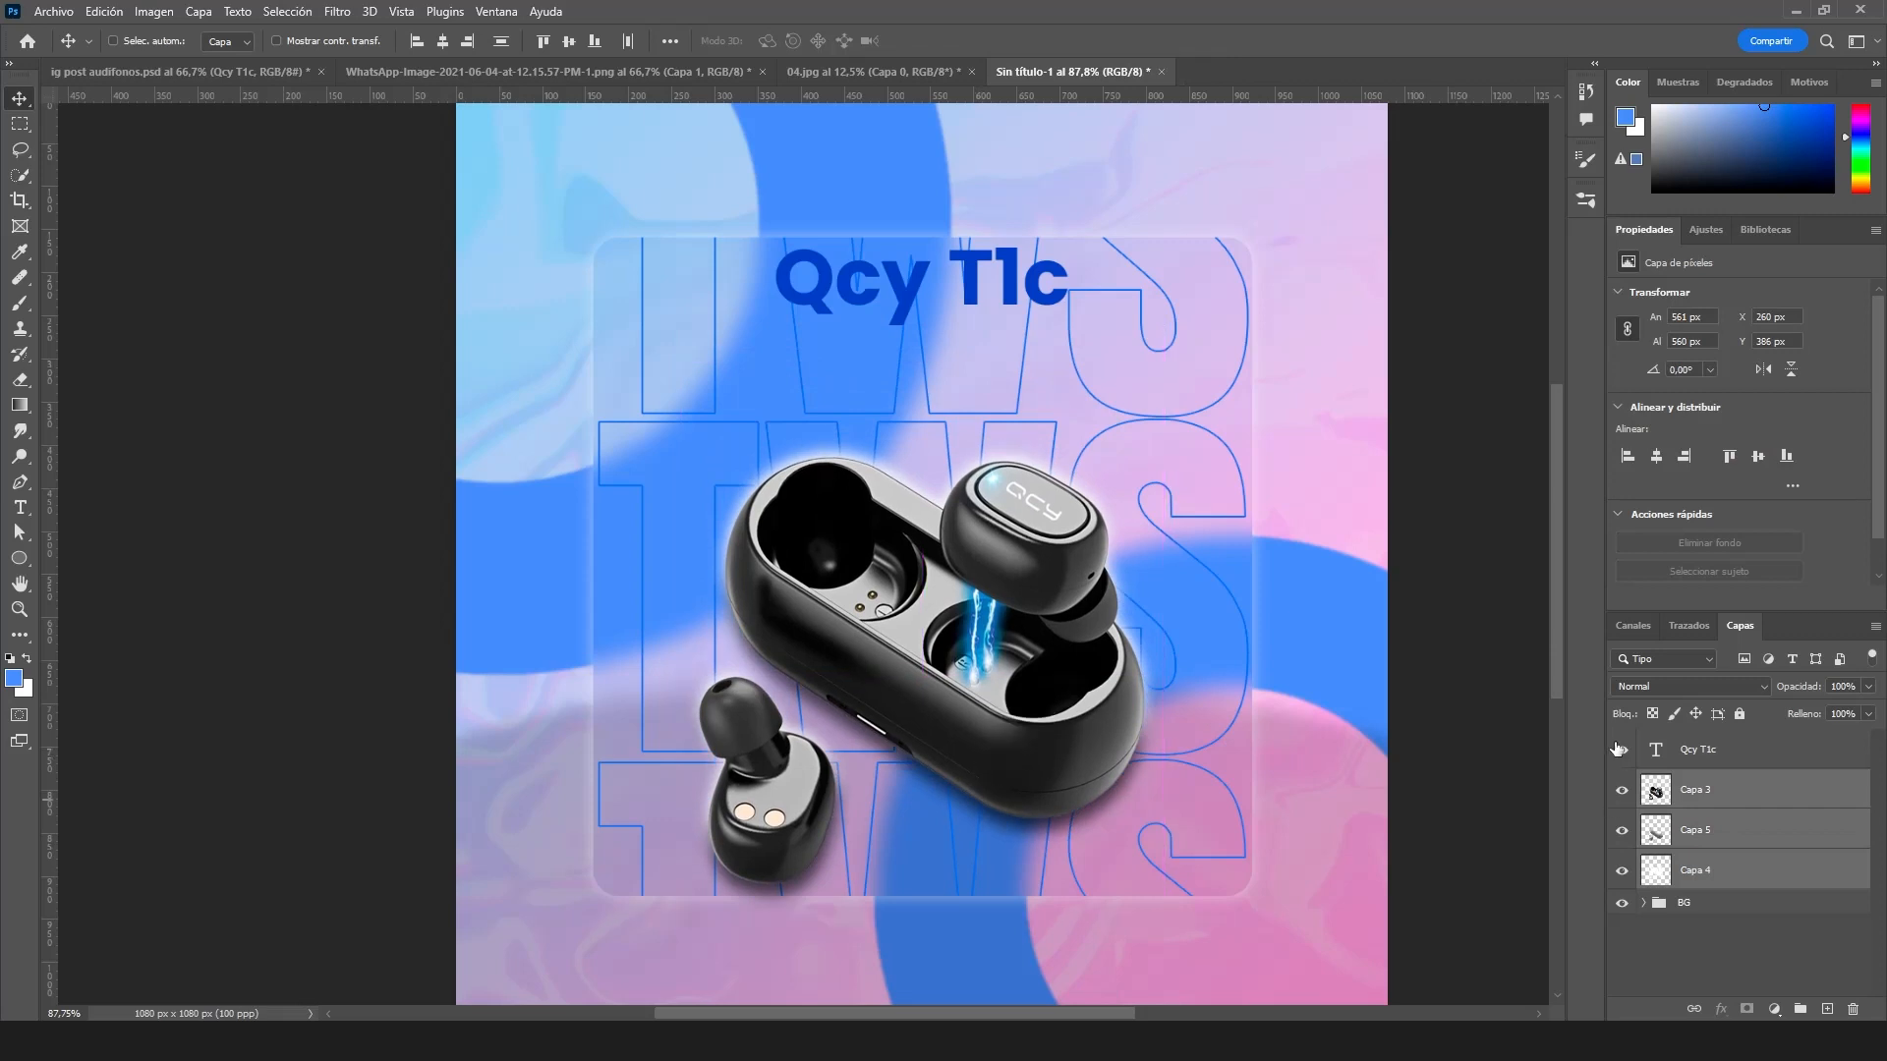
drag(908, 307, 905, 346)
- Add the text TWS in Poppins Bold above the frosted square
scroll(935, 219, up, 2)
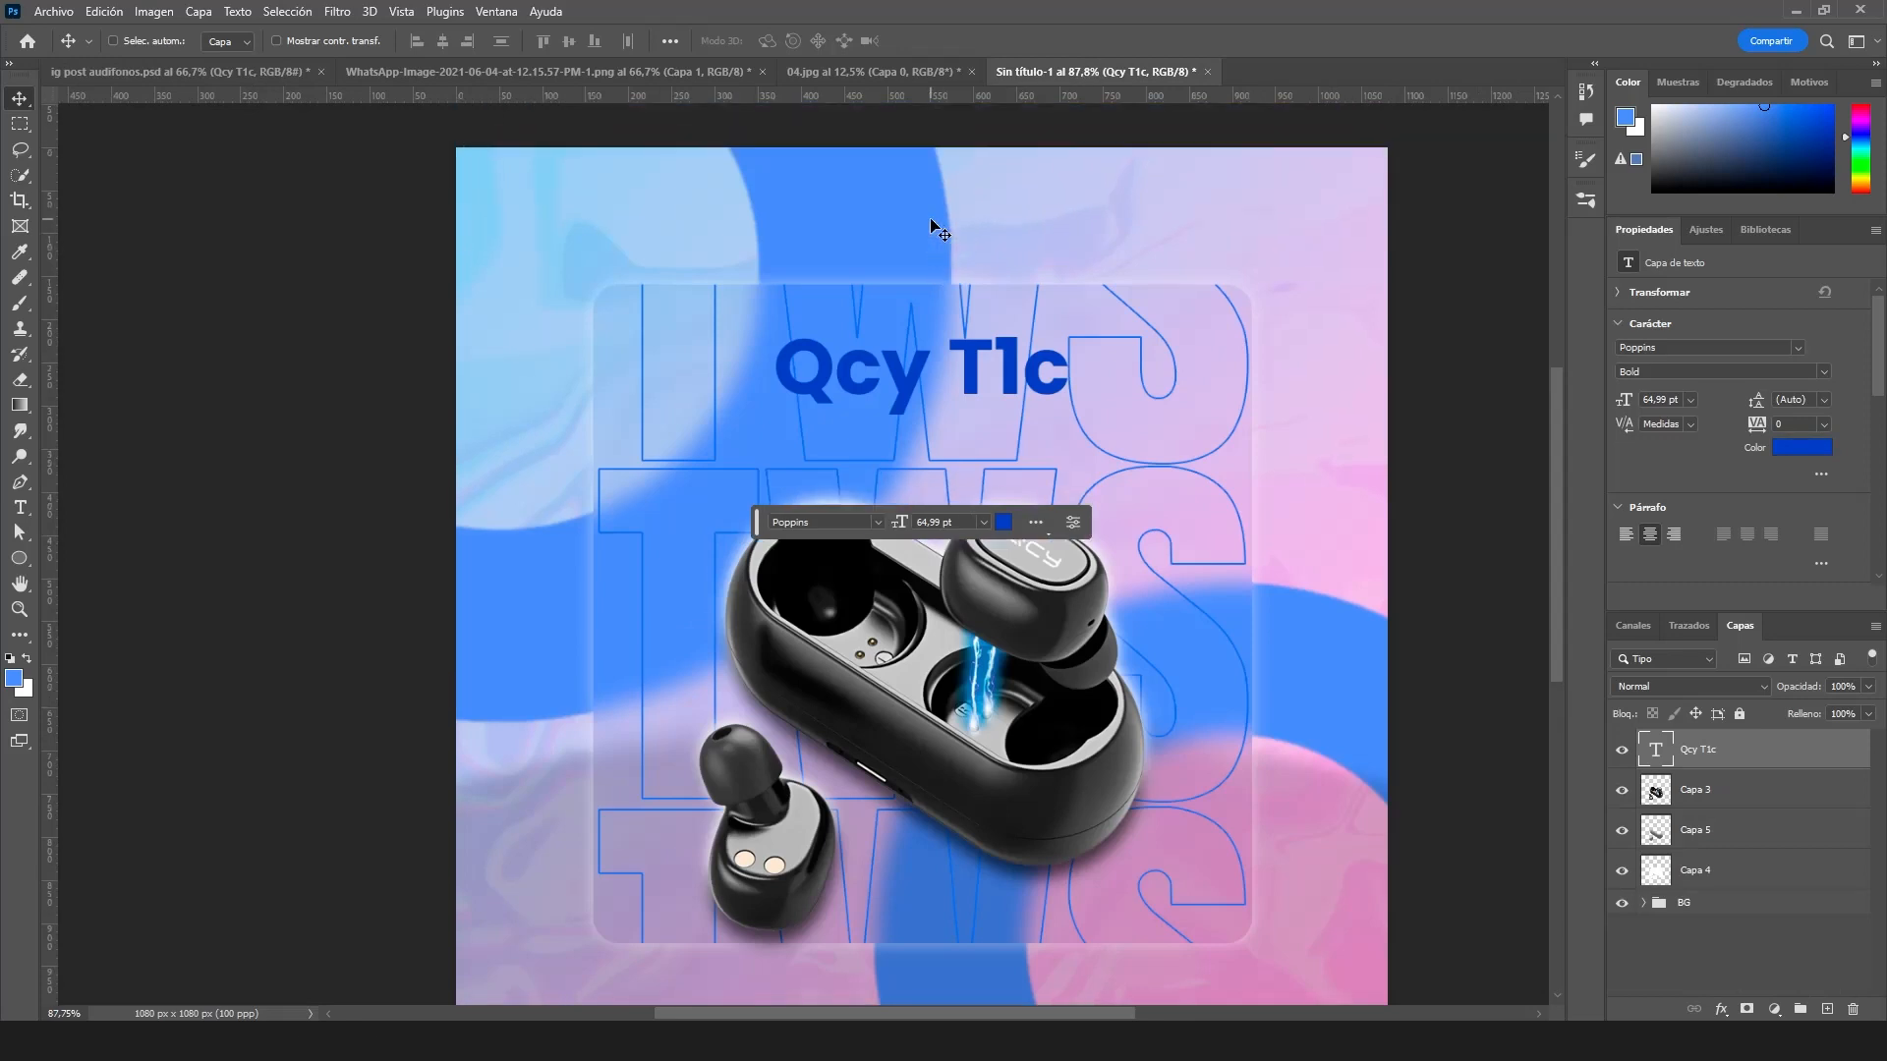
key(t)
click(857, 246)
text(t)
key(BackSpace)
key(Caps_Lock)
text(TWS)
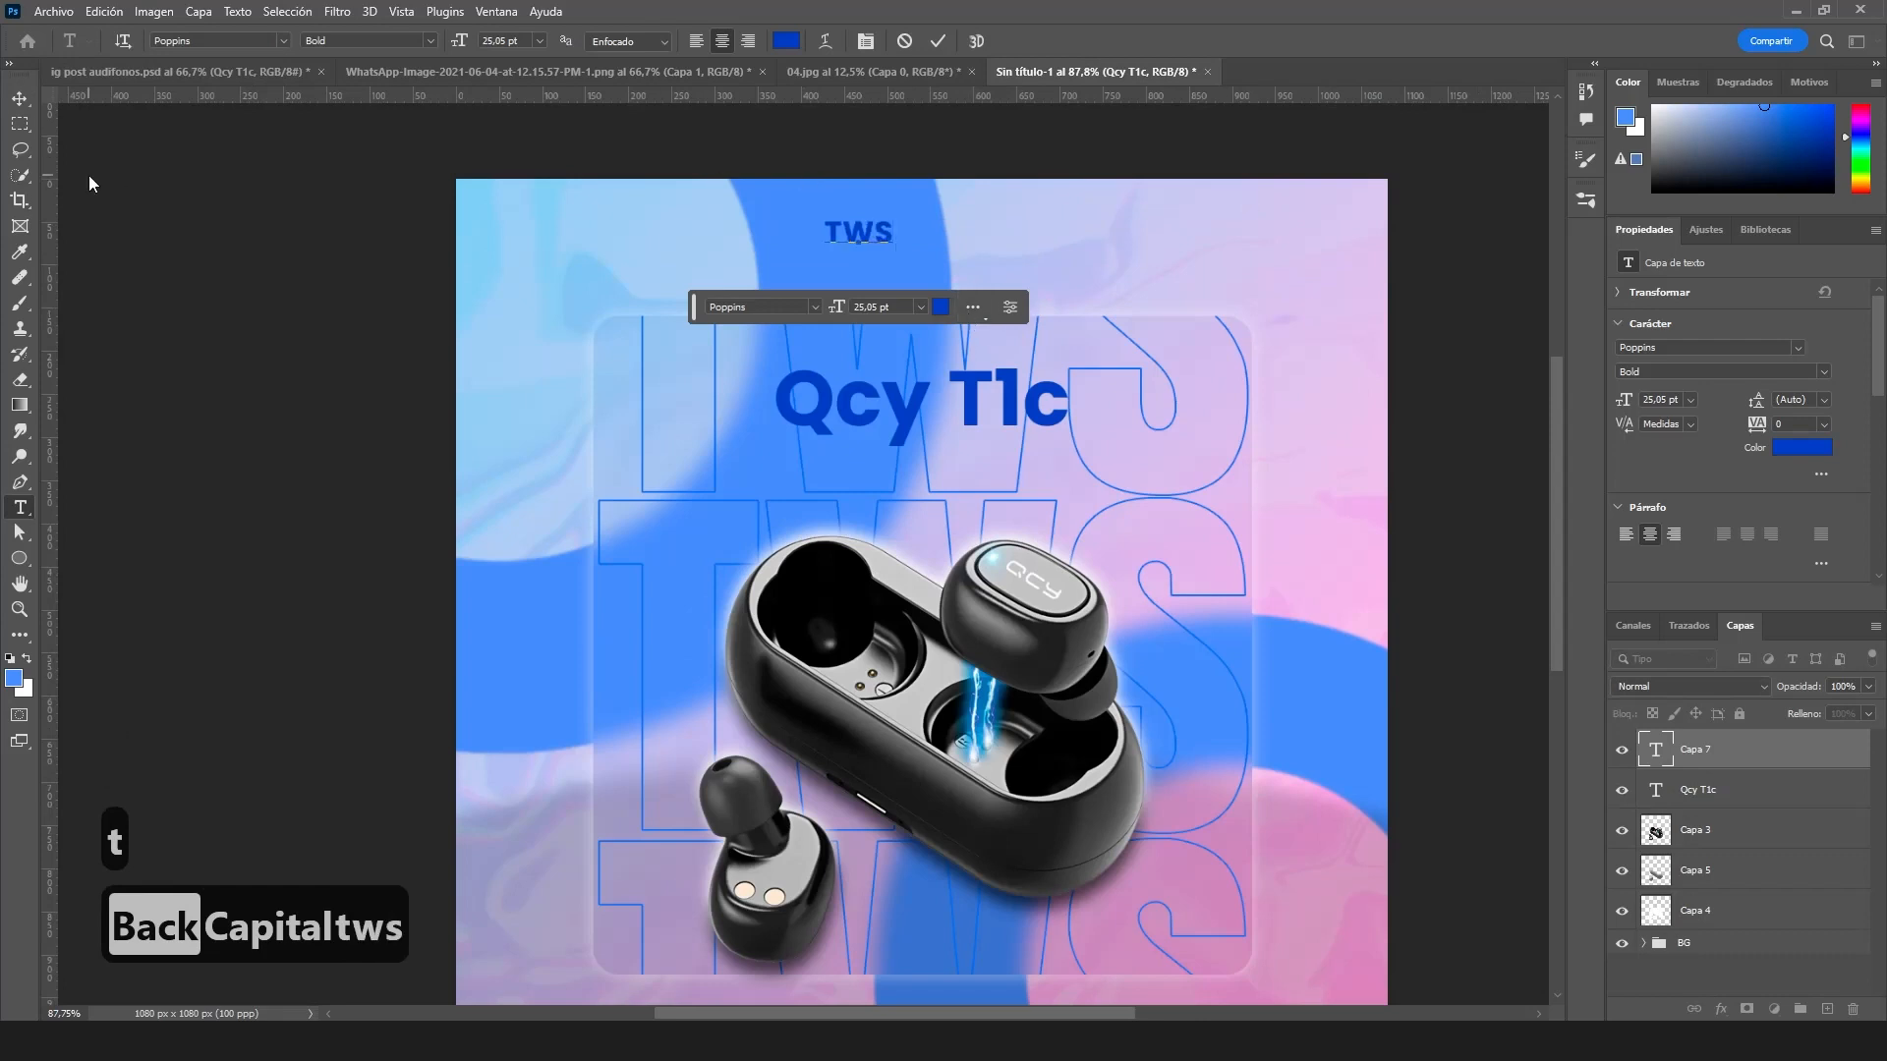
click(20, 99)
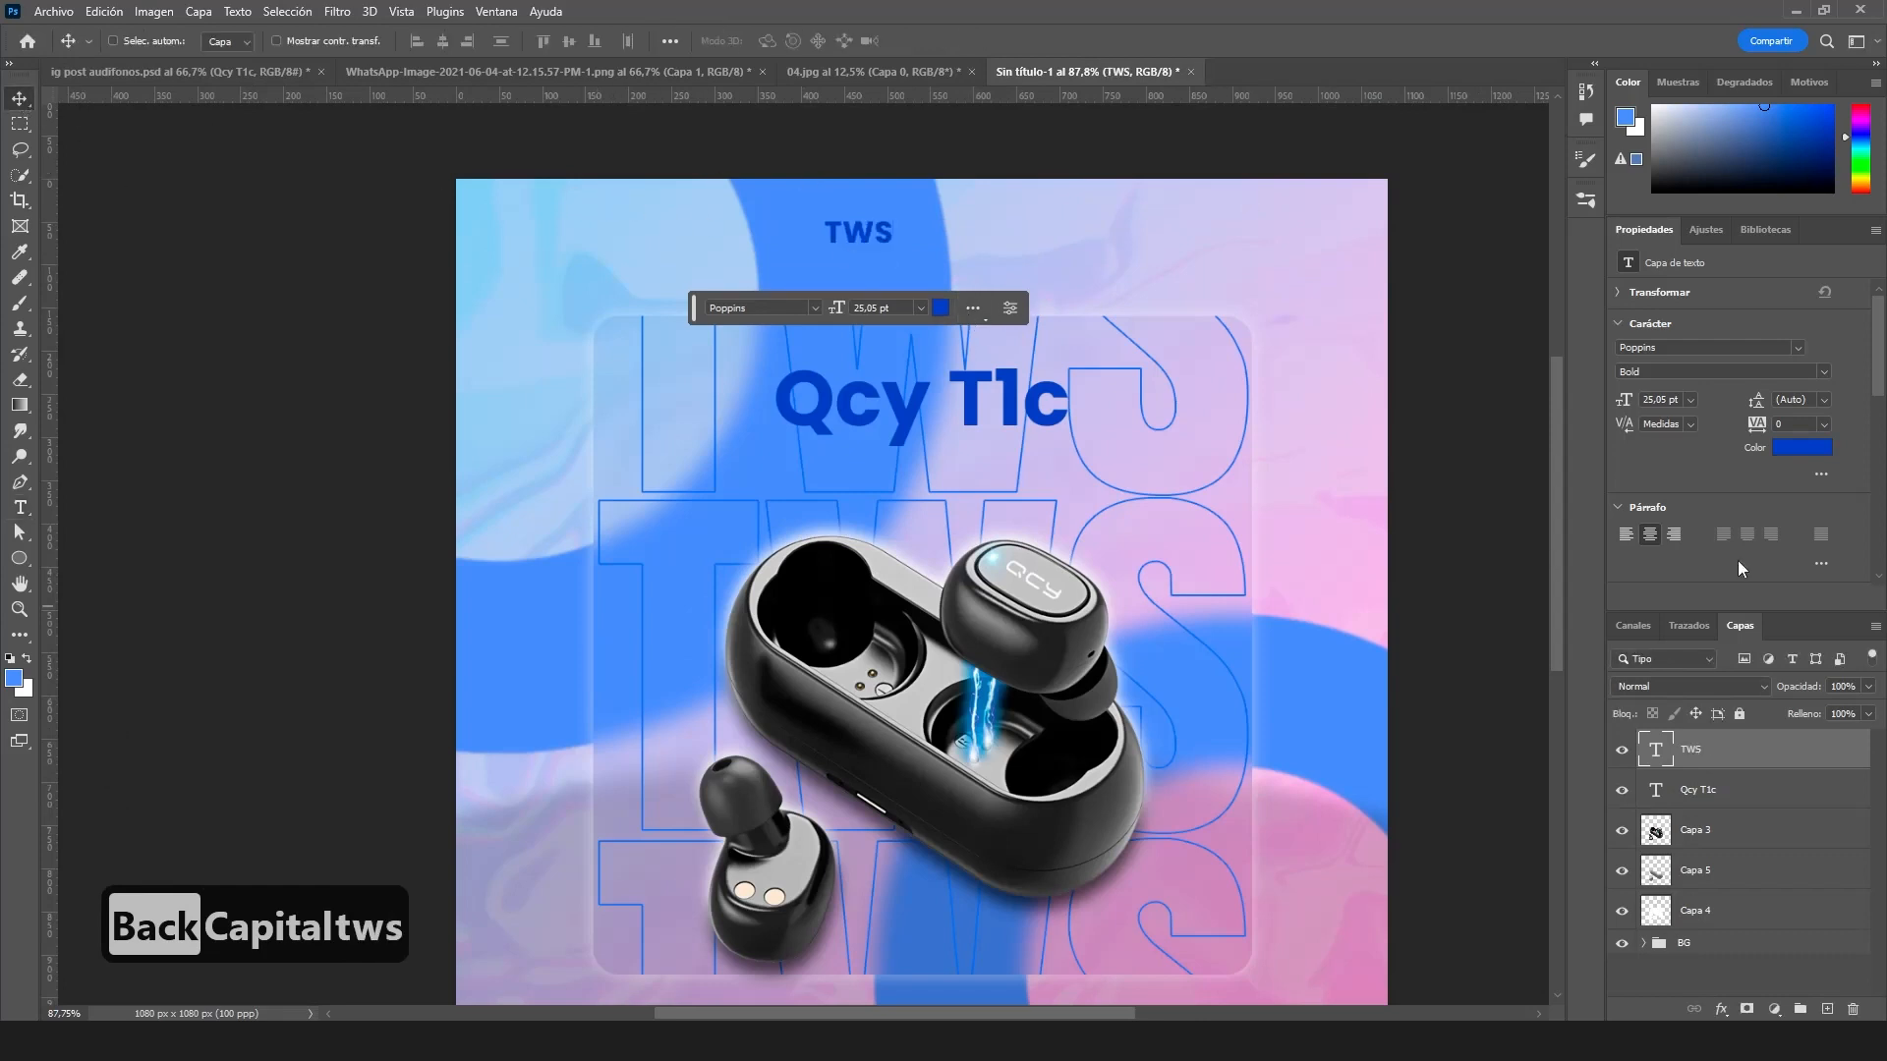
- Set the TWS text colour to black (000000)
click(1801, 447)
click(1442, 591)
drag(1441, 591, 1461, 636)
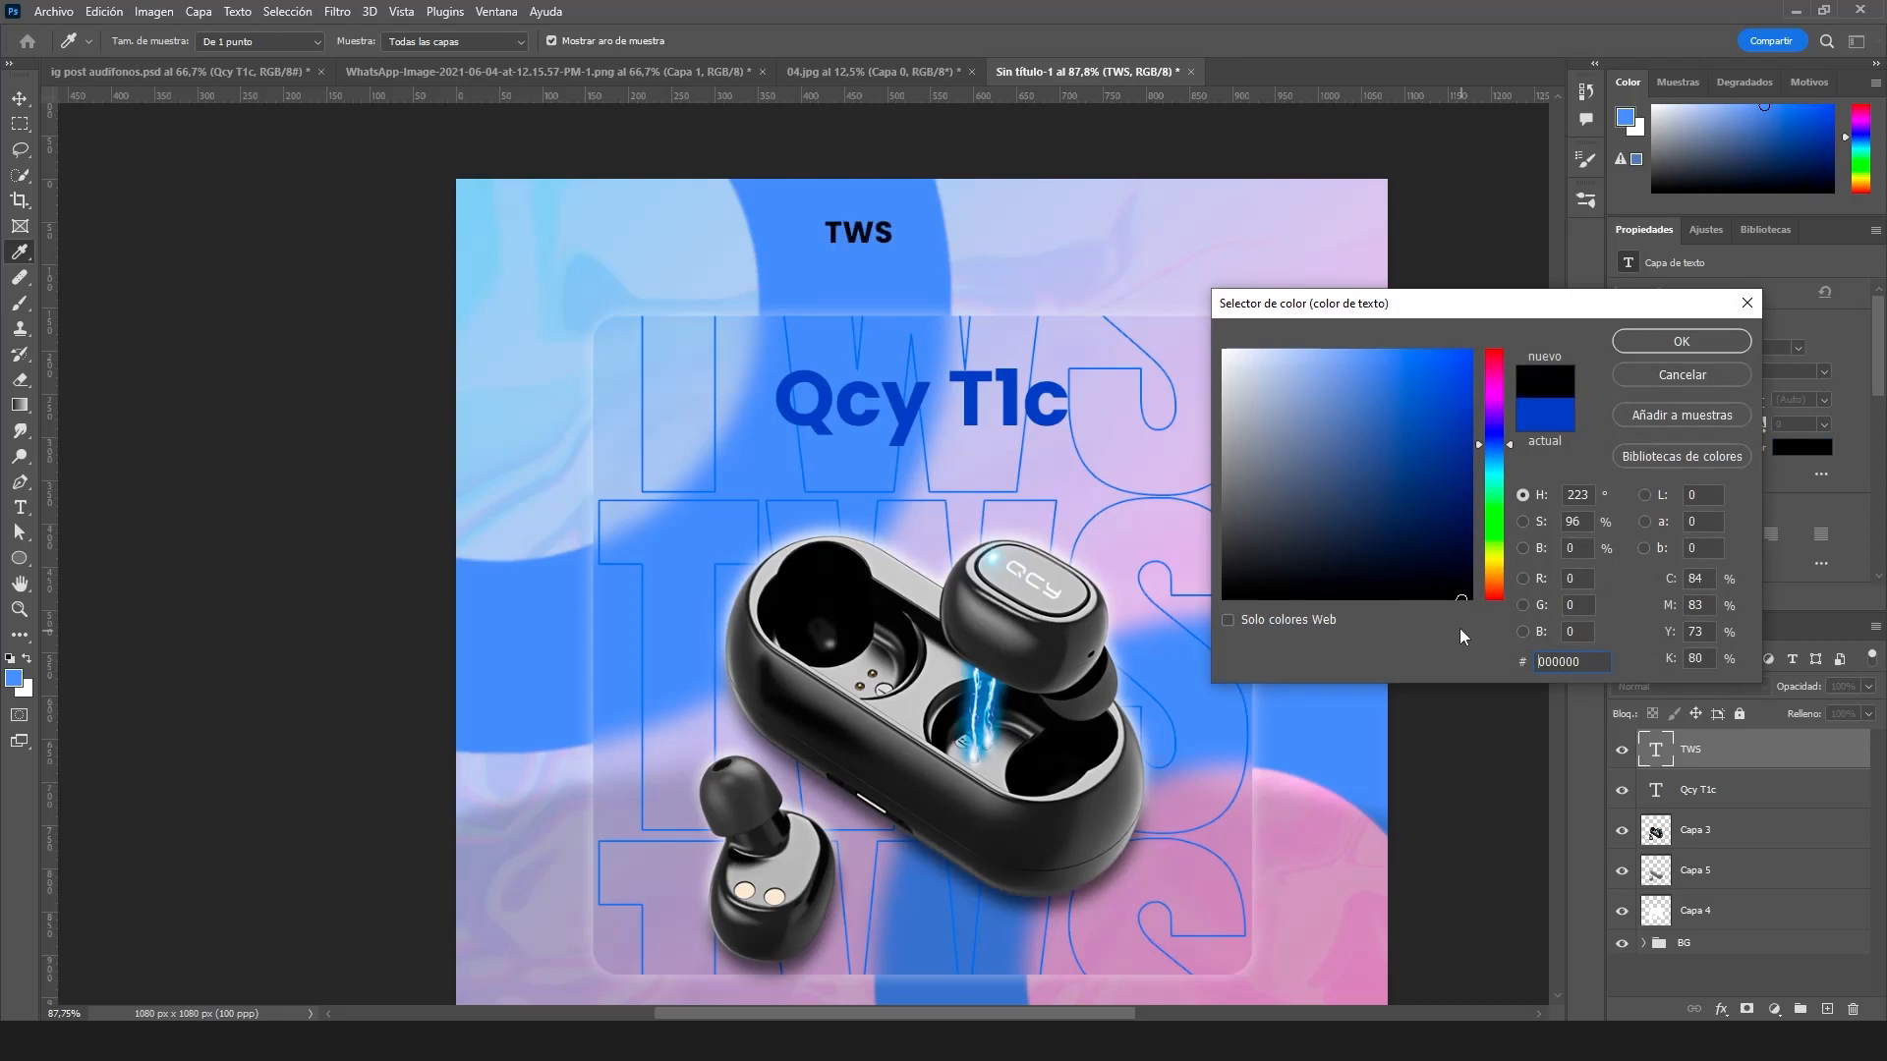
click(1657, 342)
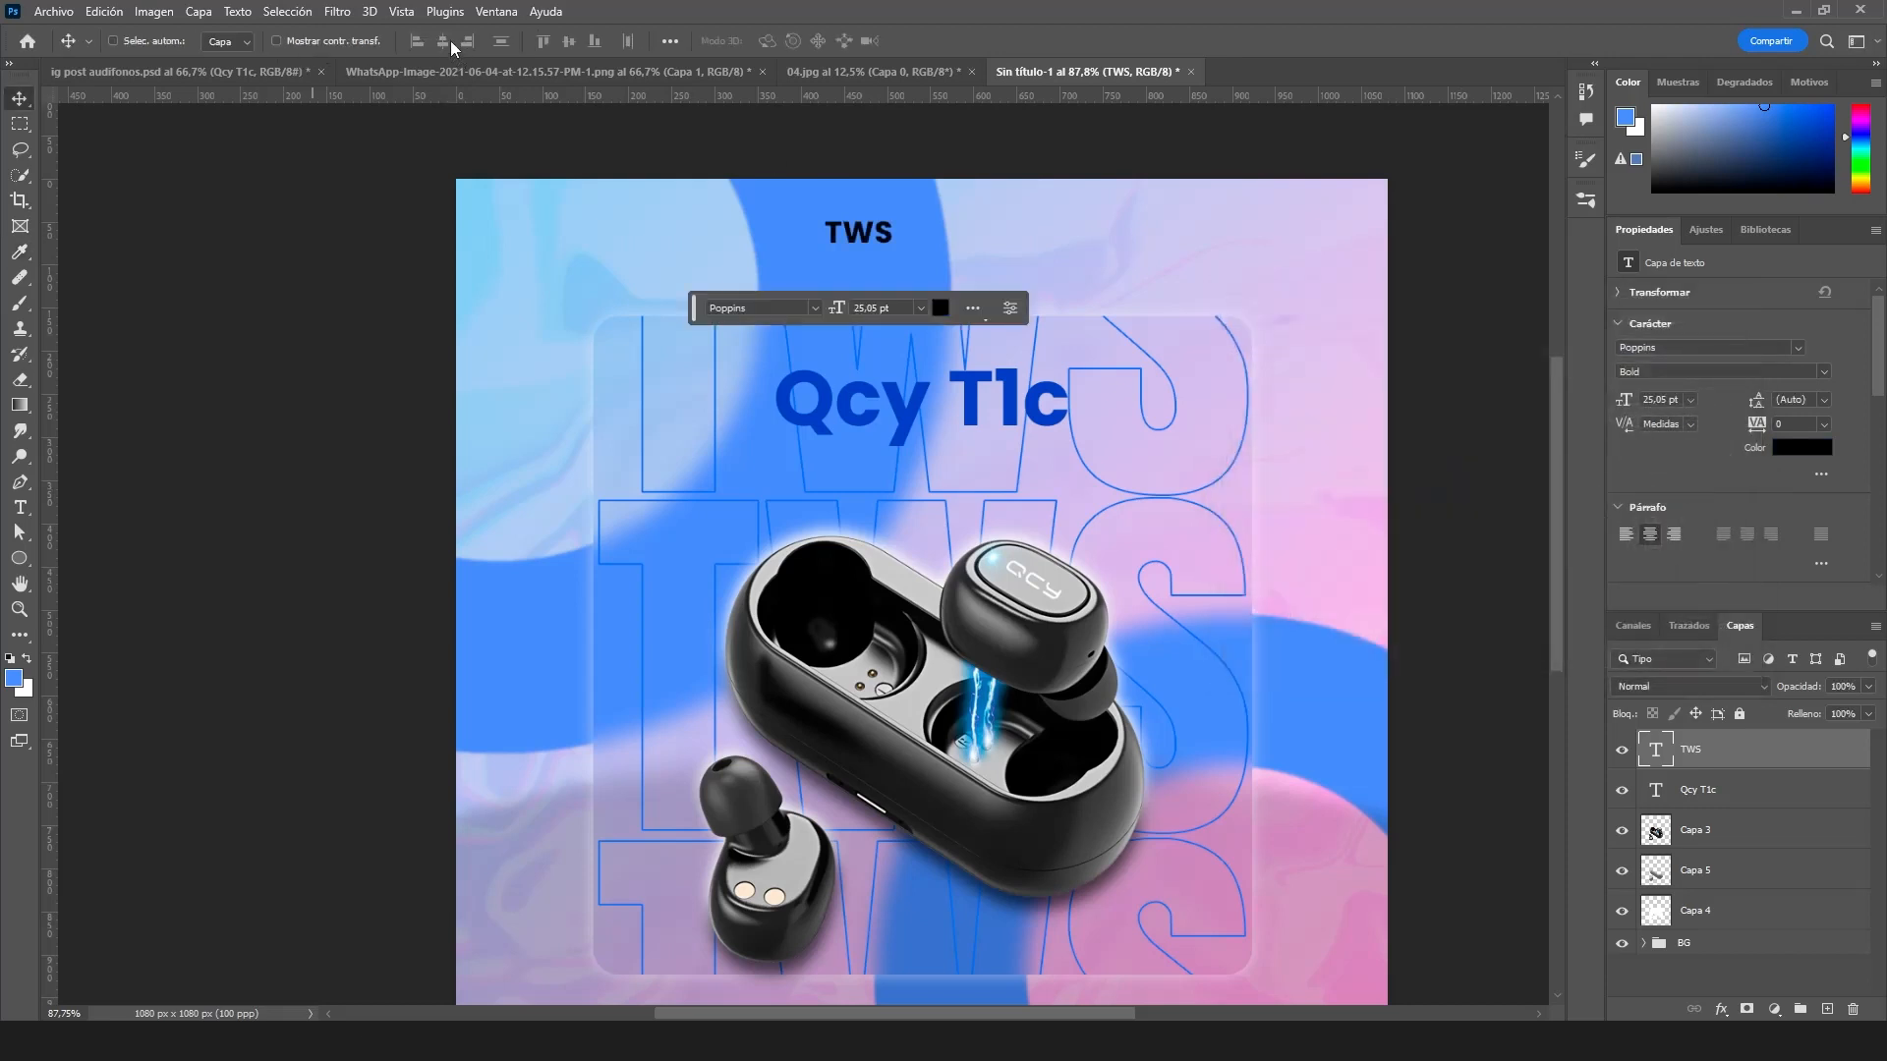
- Centre the TWS text horizontally on the canvas, enlarge it and place it inside the frosted square just above the Qcy T1c title
click(668, 40)
click(730, 248)
click(609, 94)
drag(936, 262, 960, 430)
key(ctrl+t)
key(Return)
- Move the Qcy T1c title up slightly, closer to the TWS text
click(1706, 791)
scroll(960, 430, down, 2)
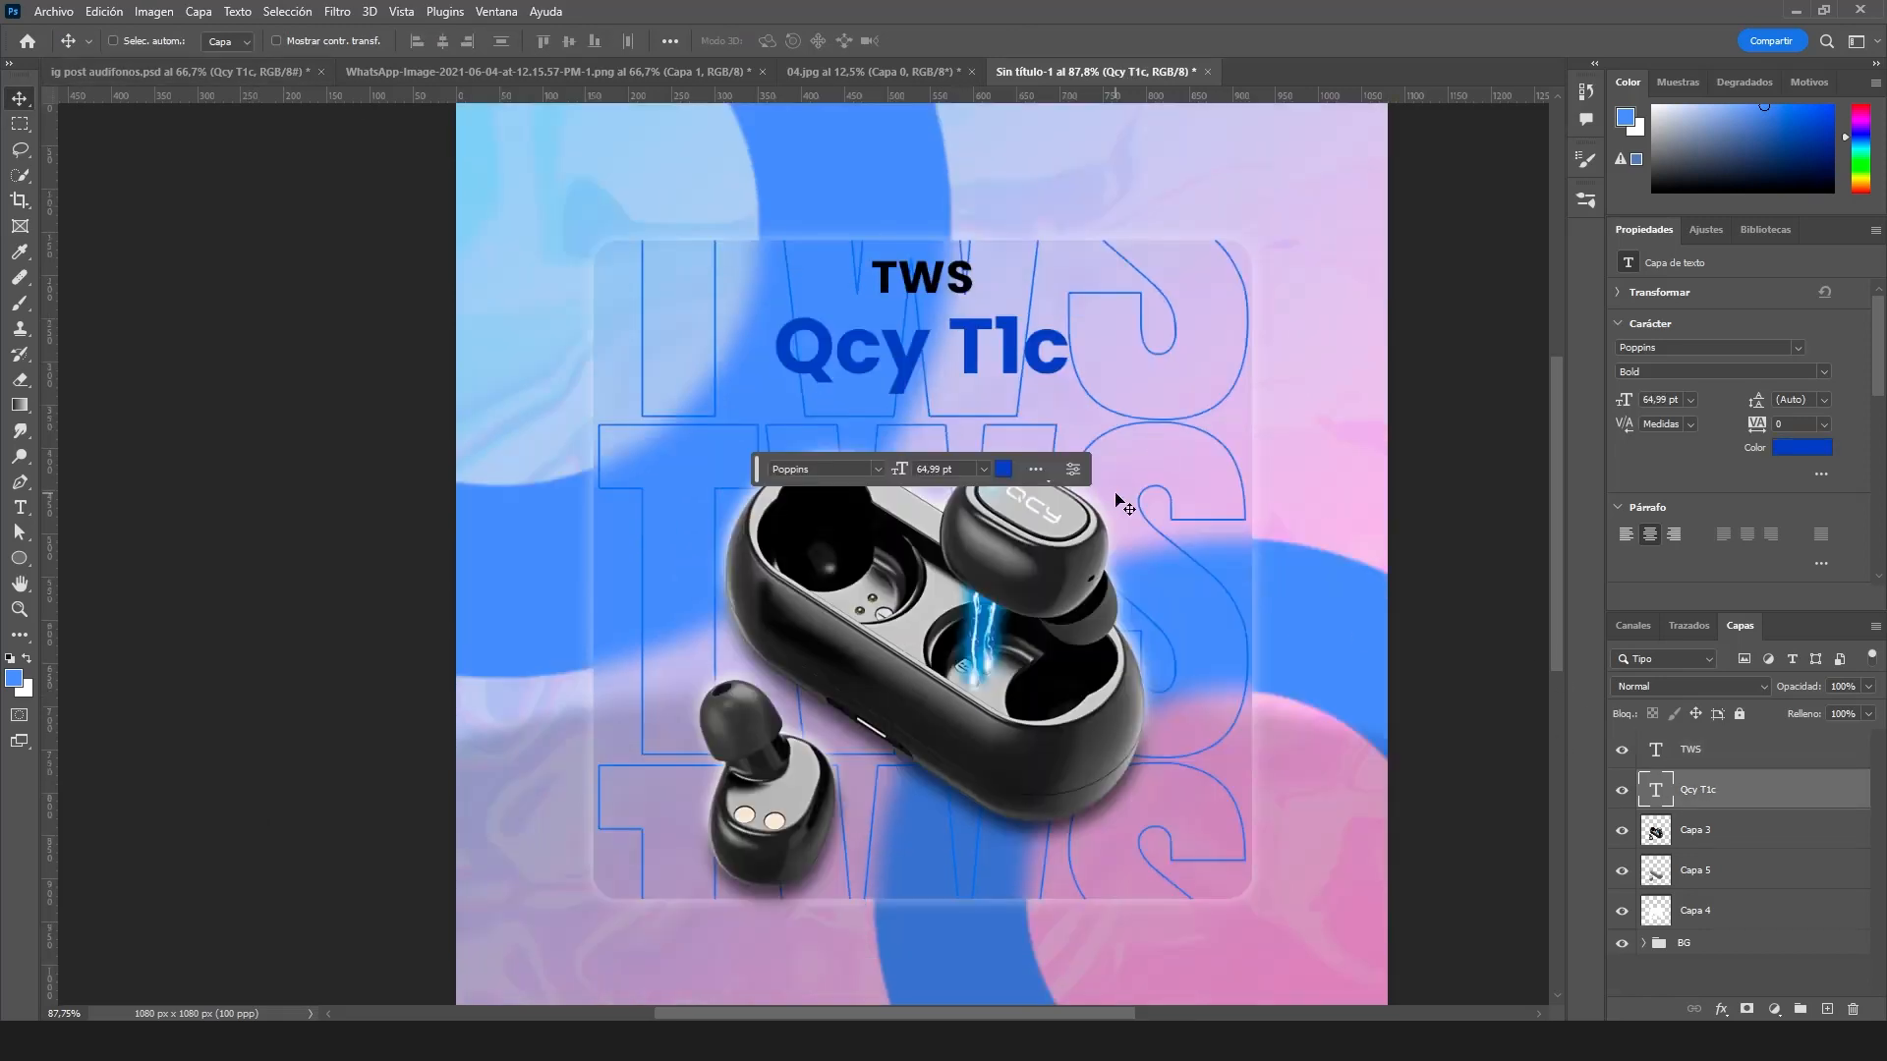
click(1736, 834)
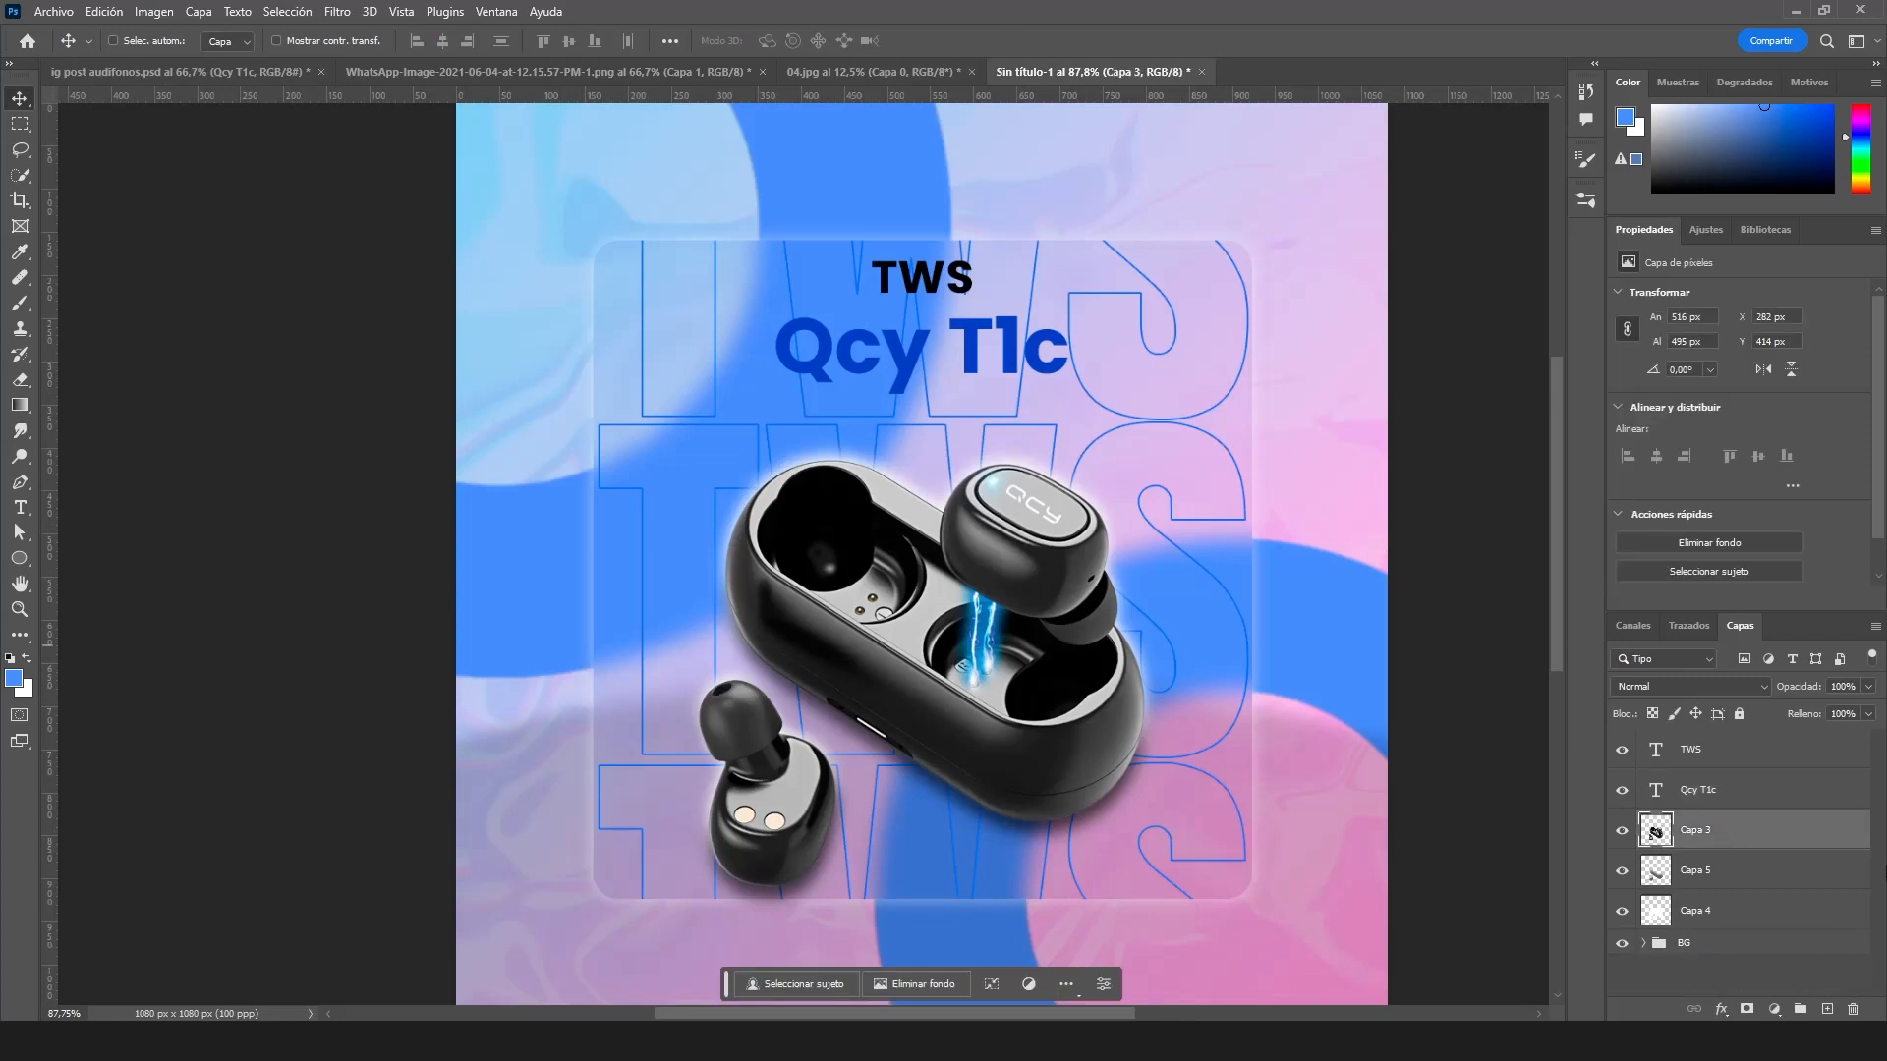
drag(976, 369, 968, 356)
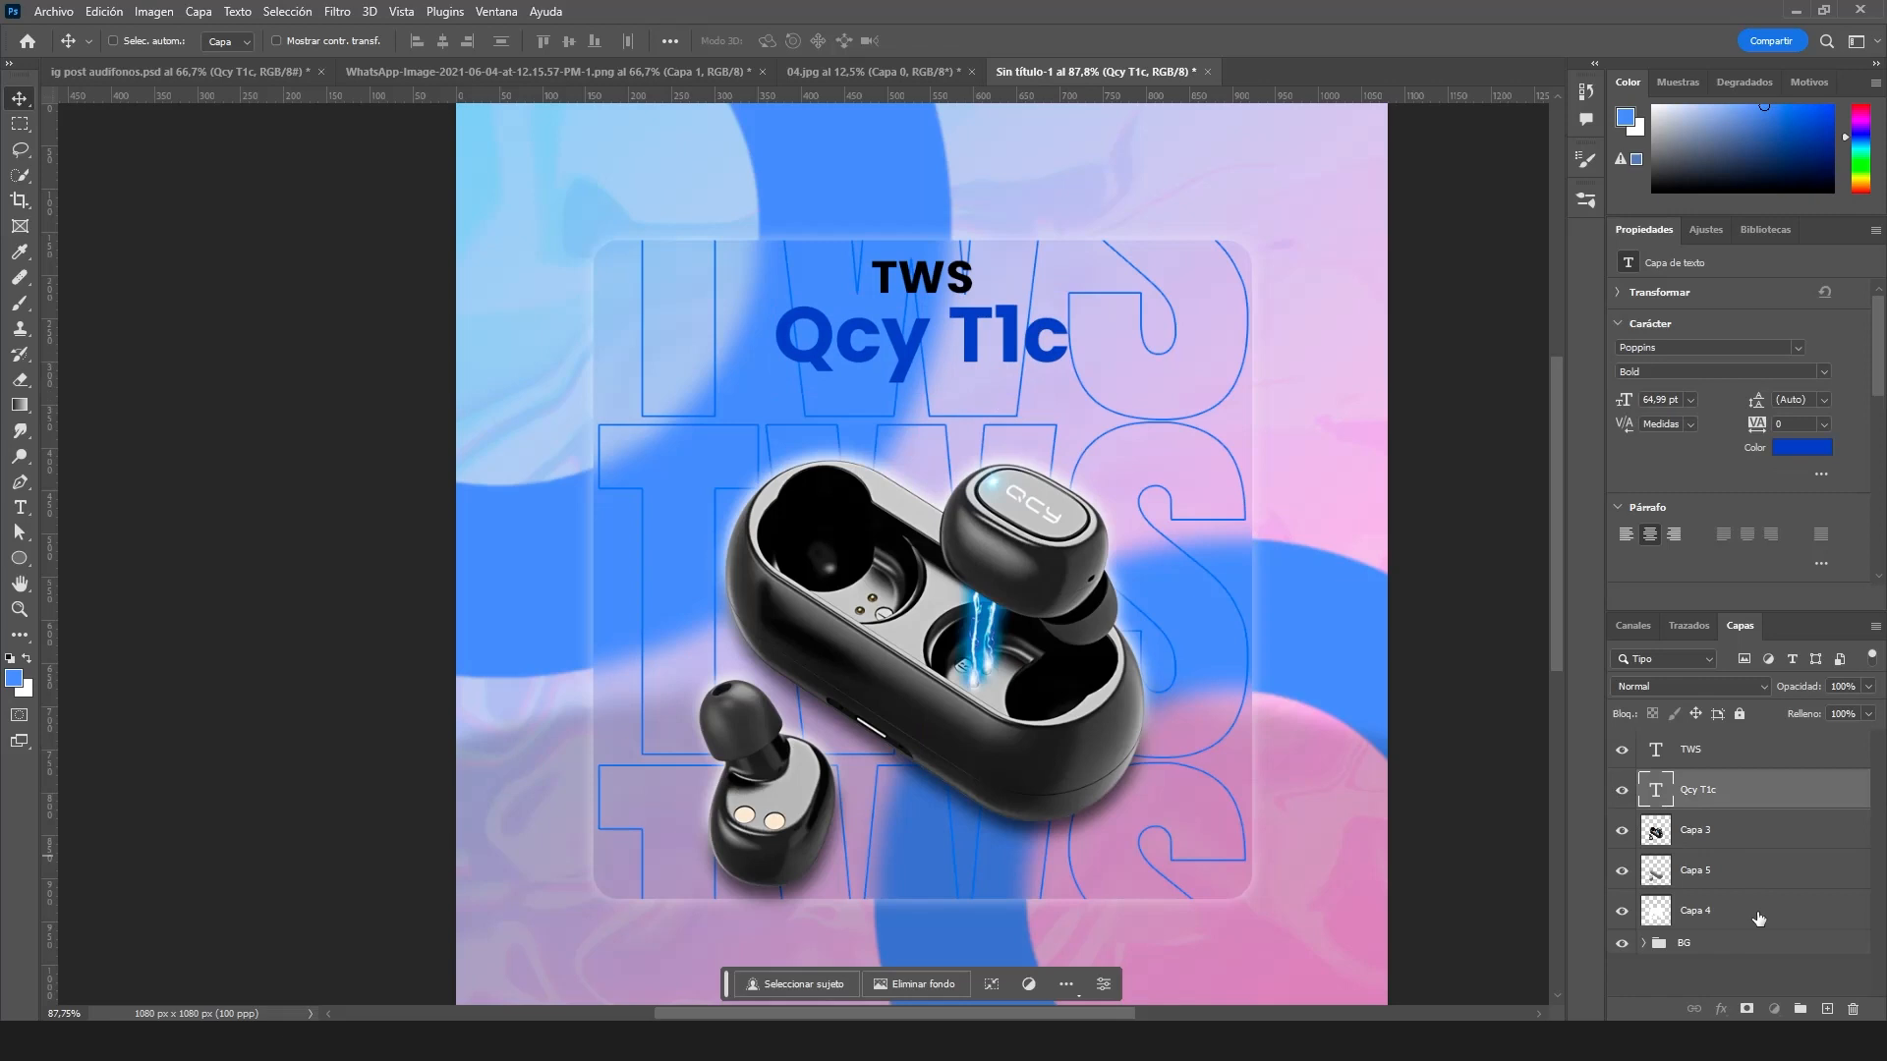
- Move the Capa 3, Capa 5 and Capa 4 product layers up towards the title and scale them down to about 505 x 504 px
click(1695, 831)
shift+click(1695, 910)
drag(1020, 703, 1022, 663)
key(ctrl+t)
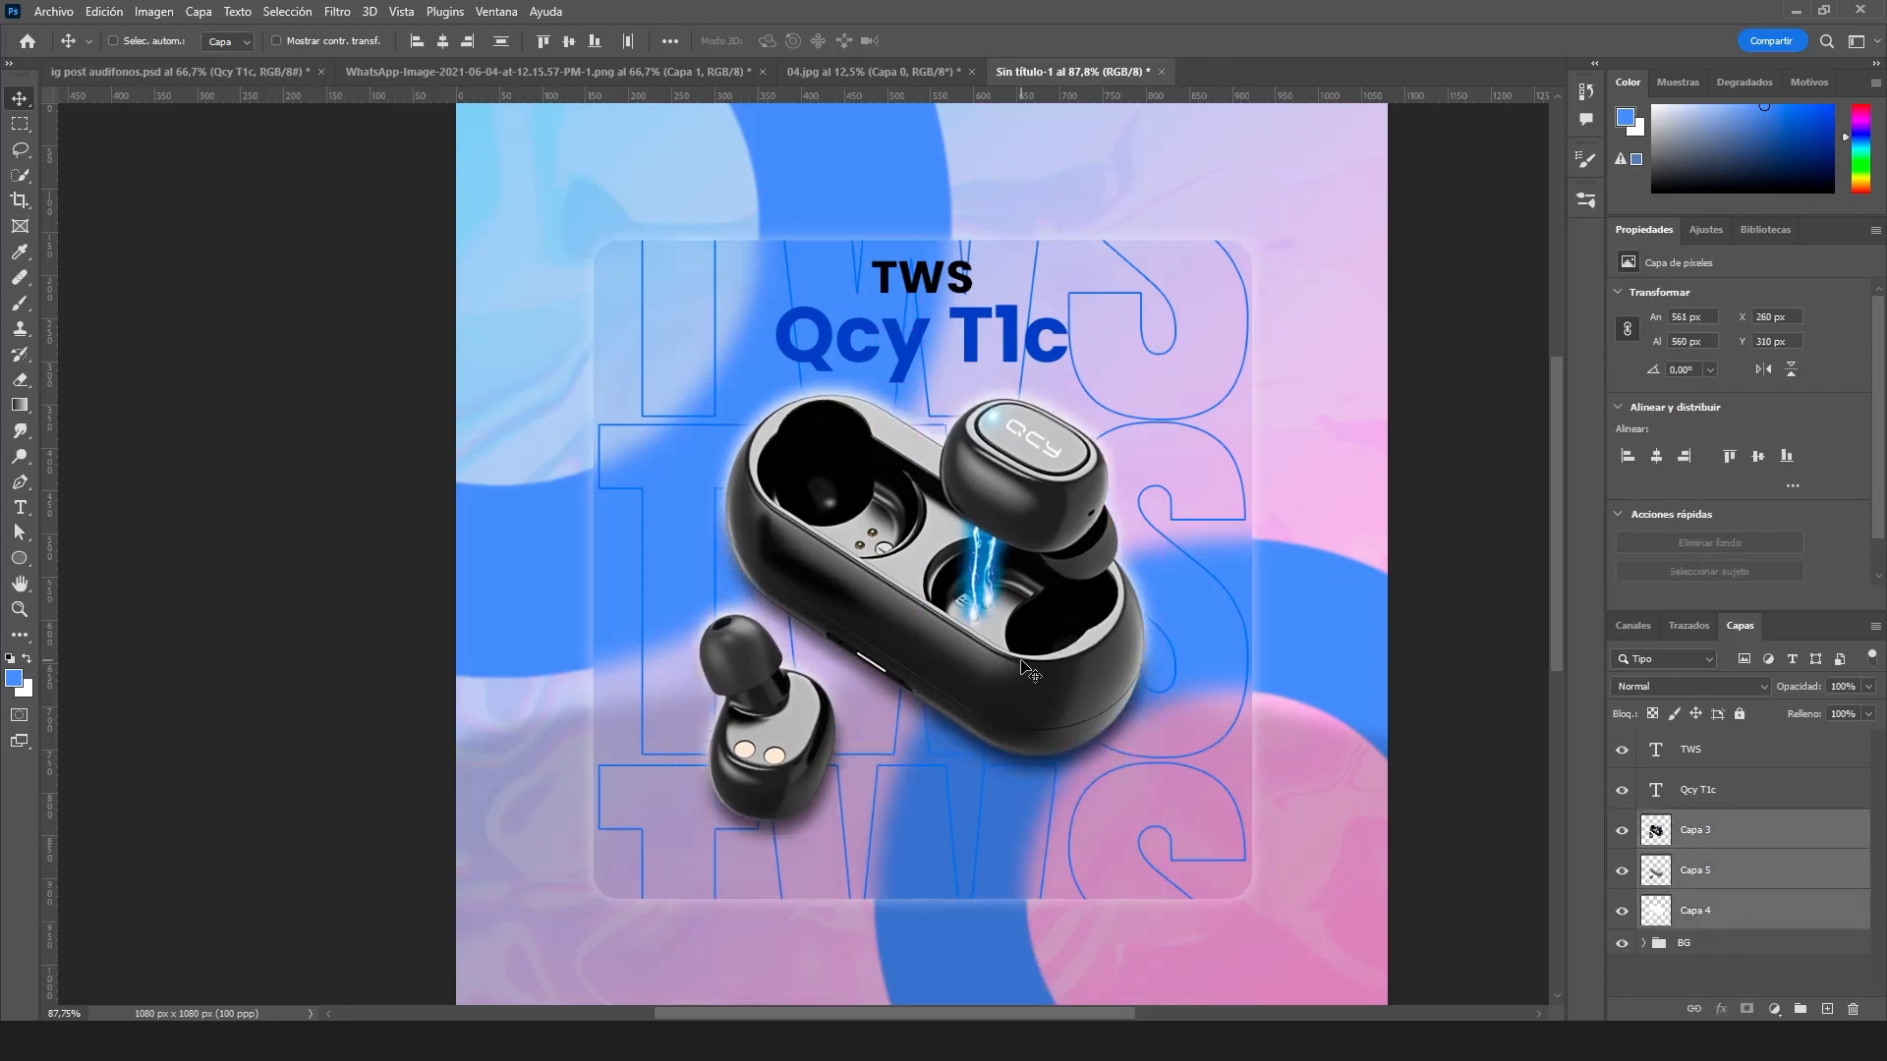
drag(1153, 849, 1162, 812)
key(Return)
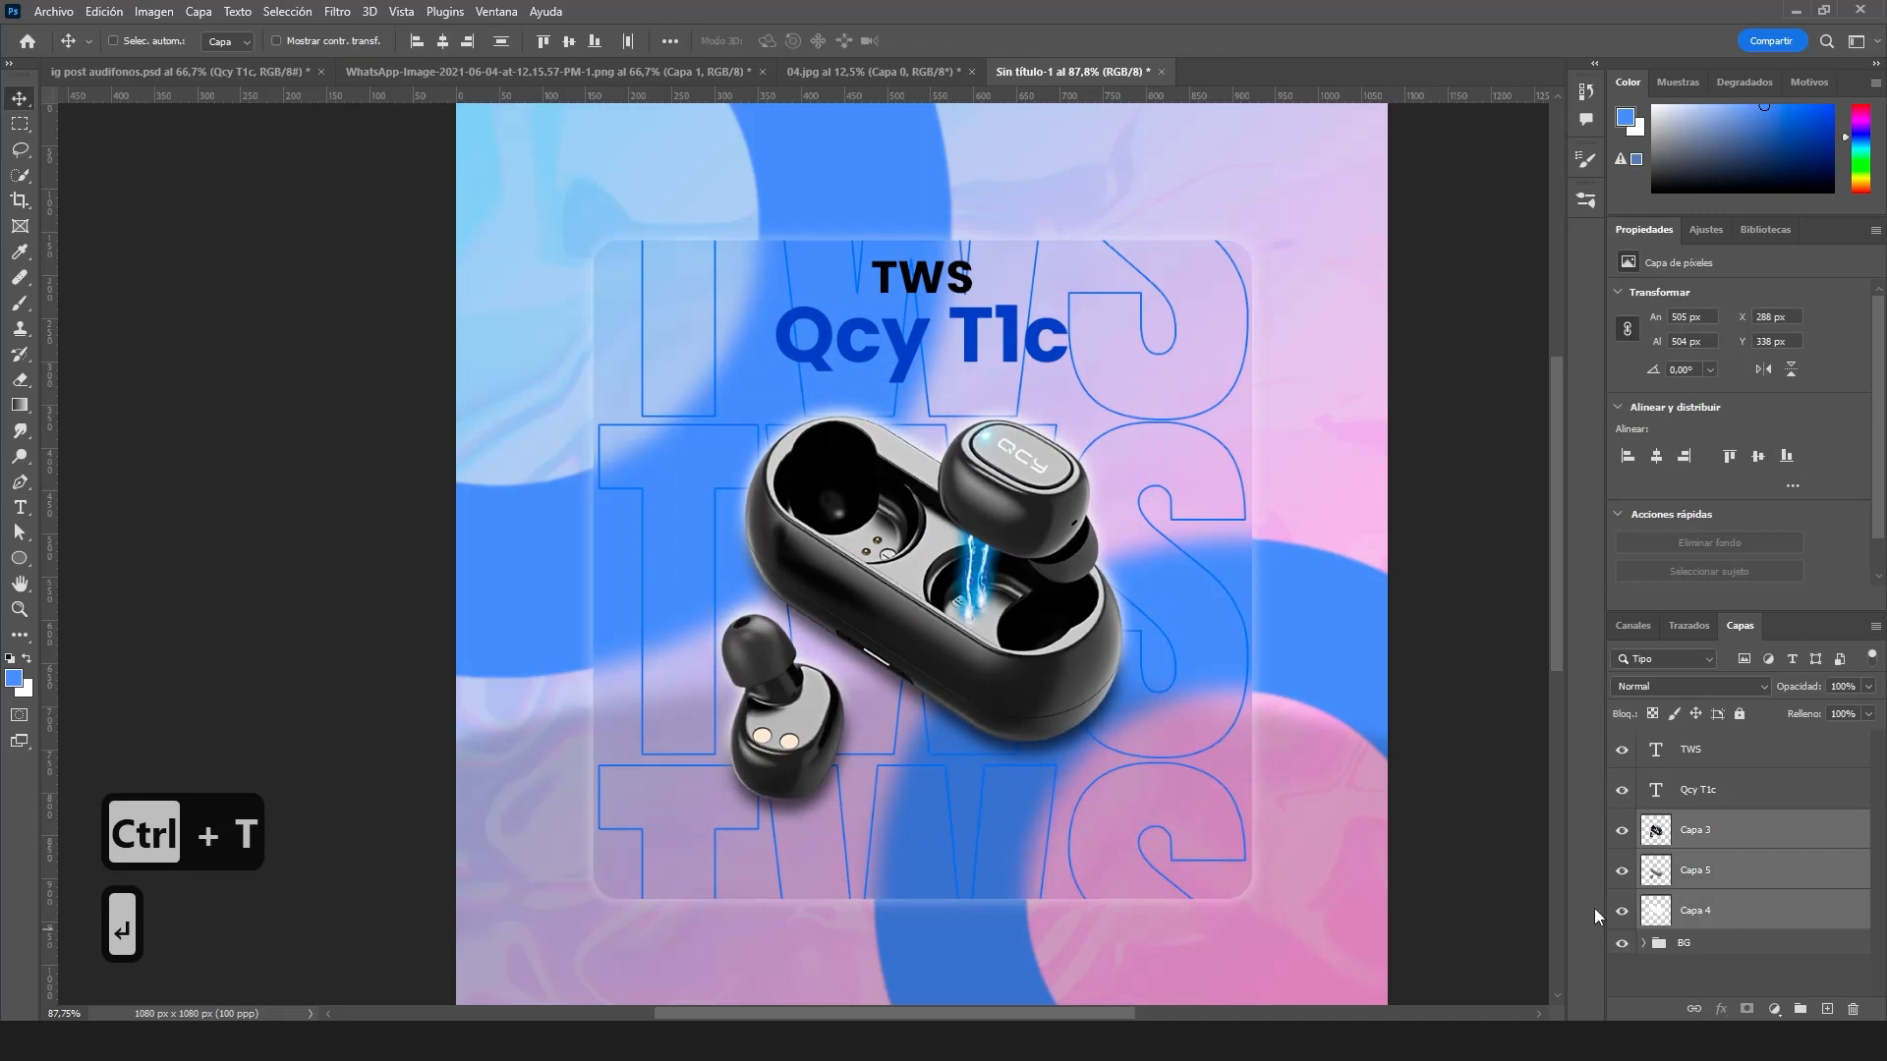
- Create a layer directly above the BG group and draw a rectangle about 321 x 74 px below the earbuds
click(1744, 950)
click(1827, 1009)
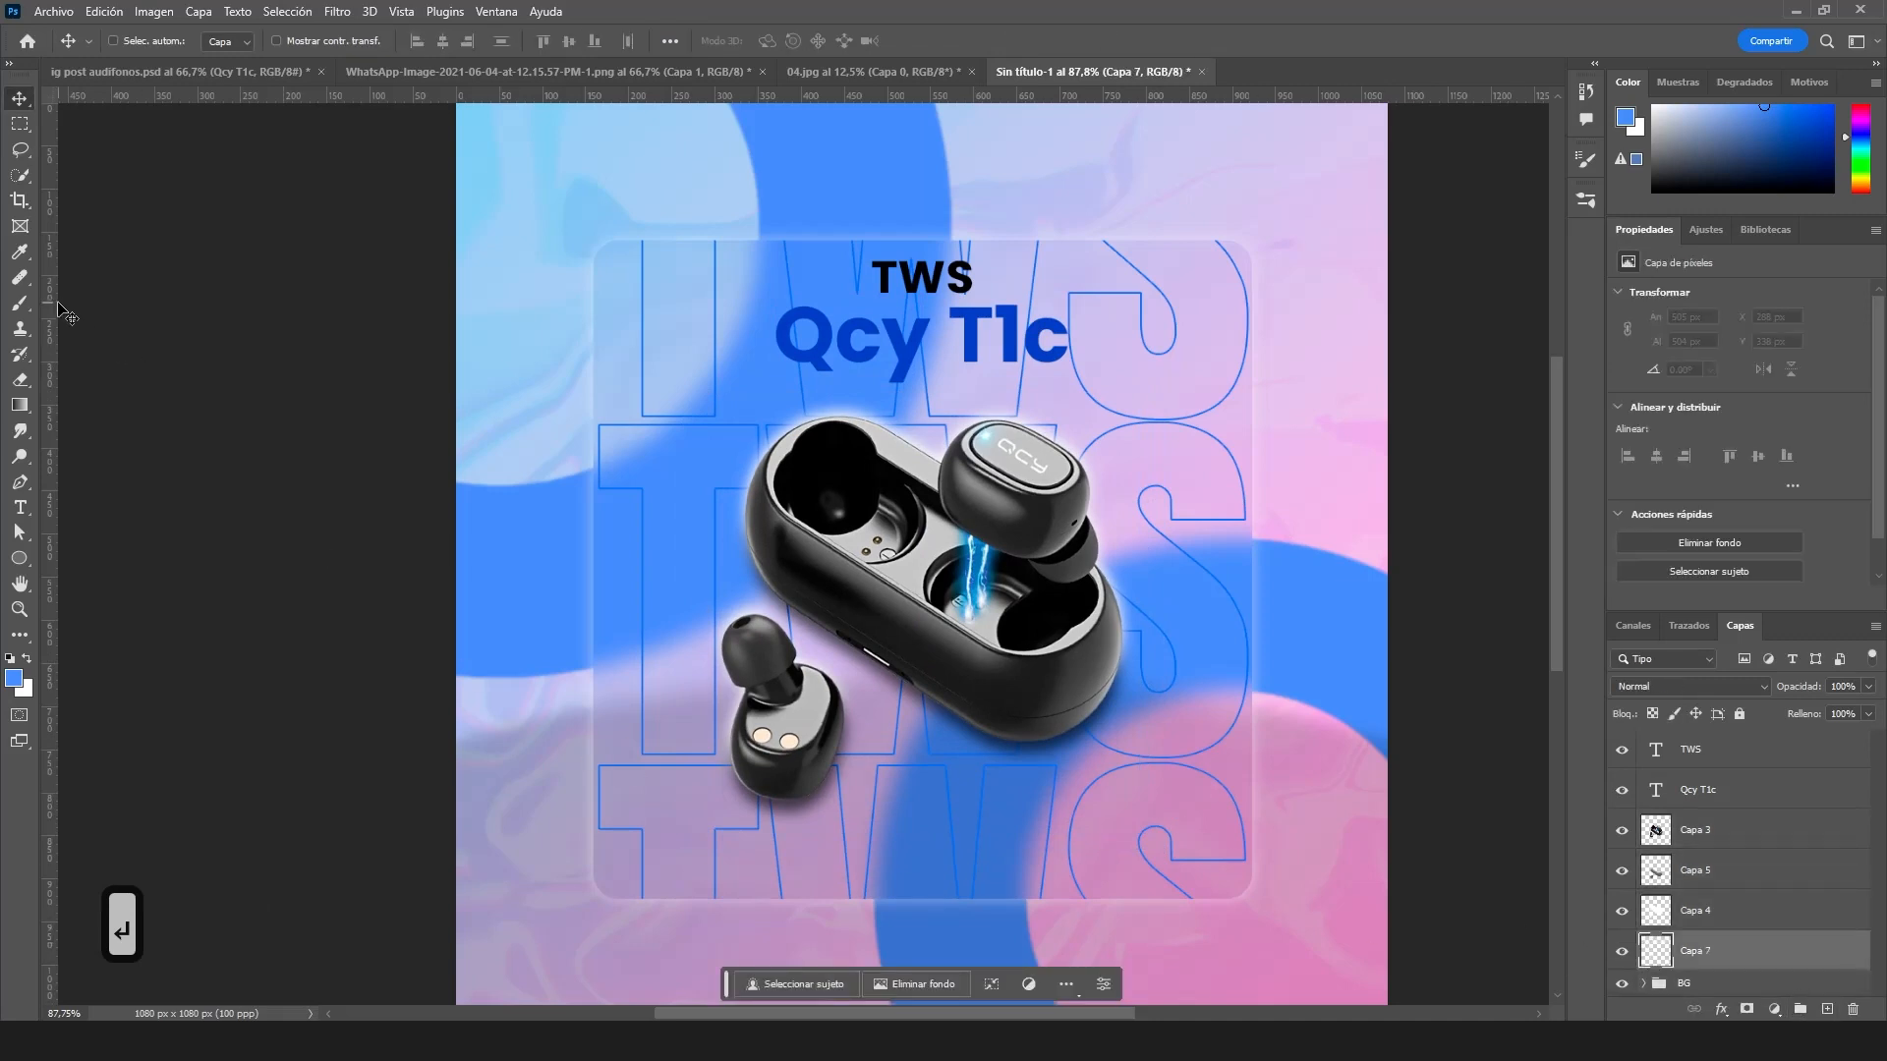
click(21, 559)
right_click(26, 565)
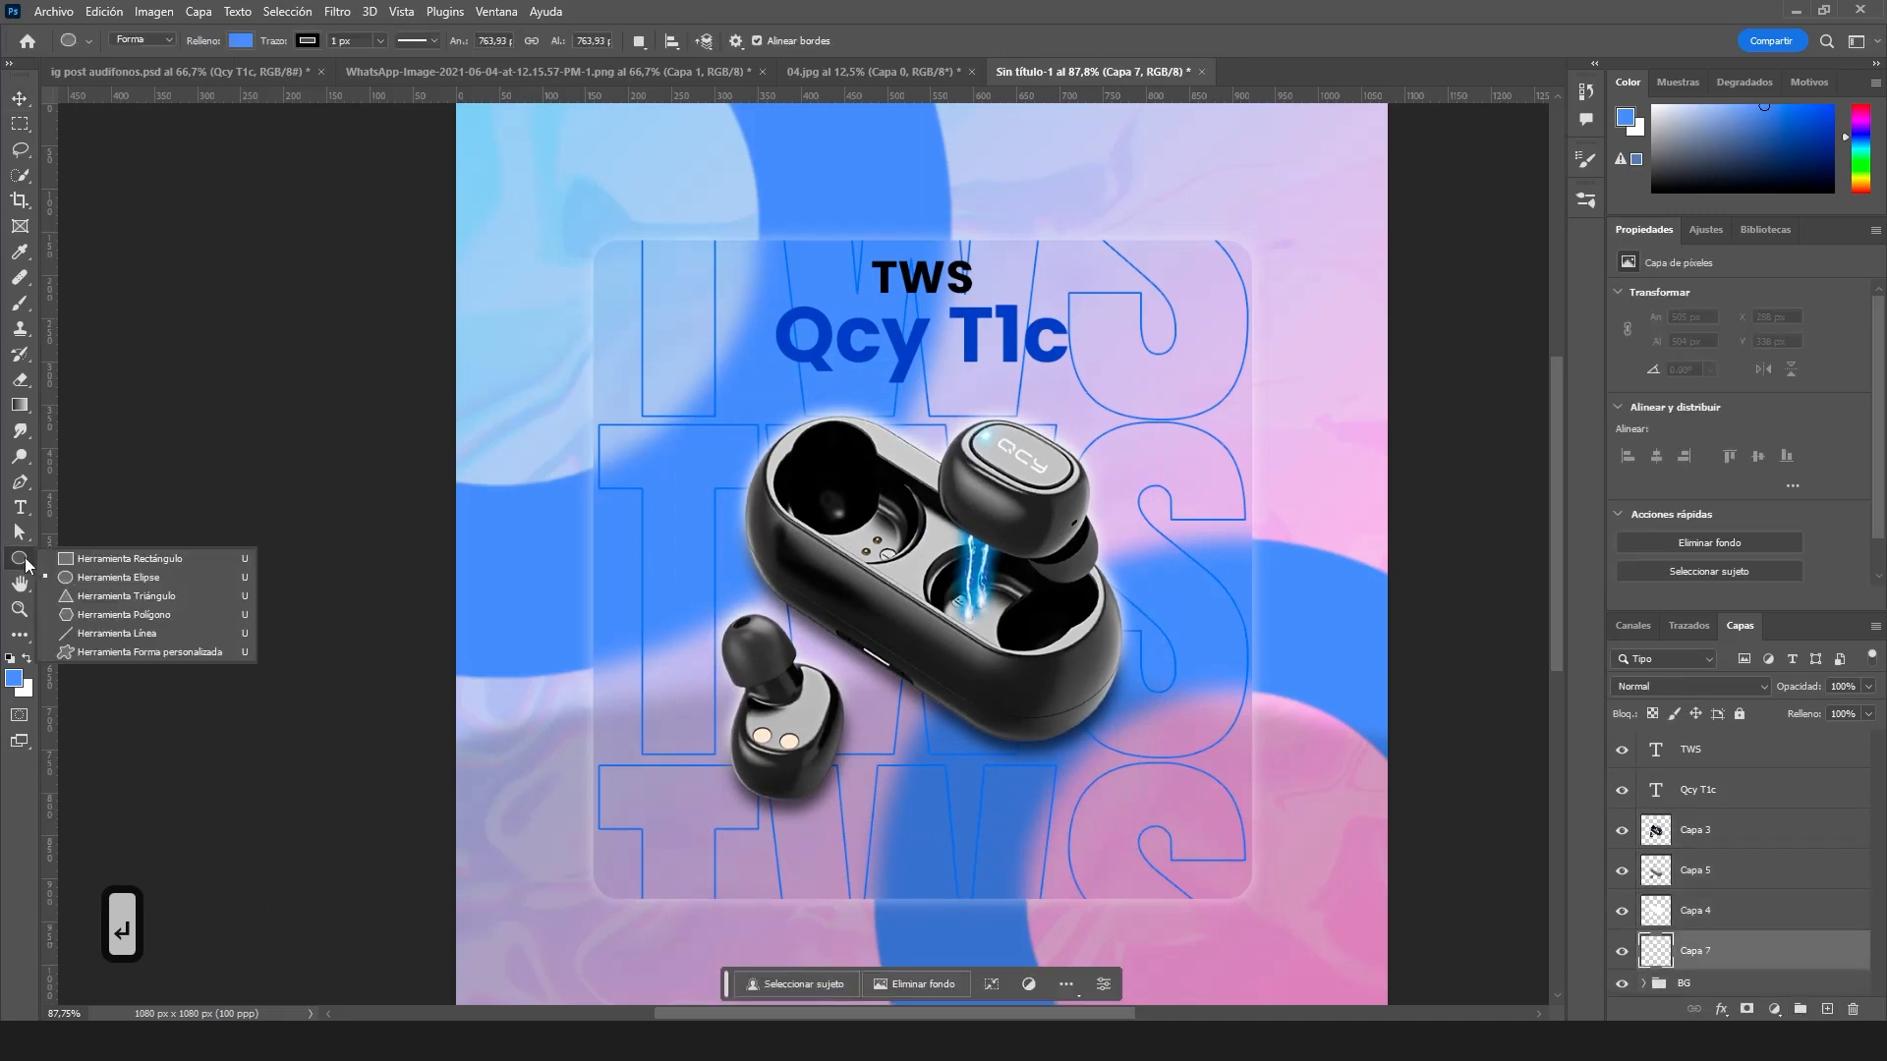
click(79, 559)
drag(771, 861, 1044, 798)
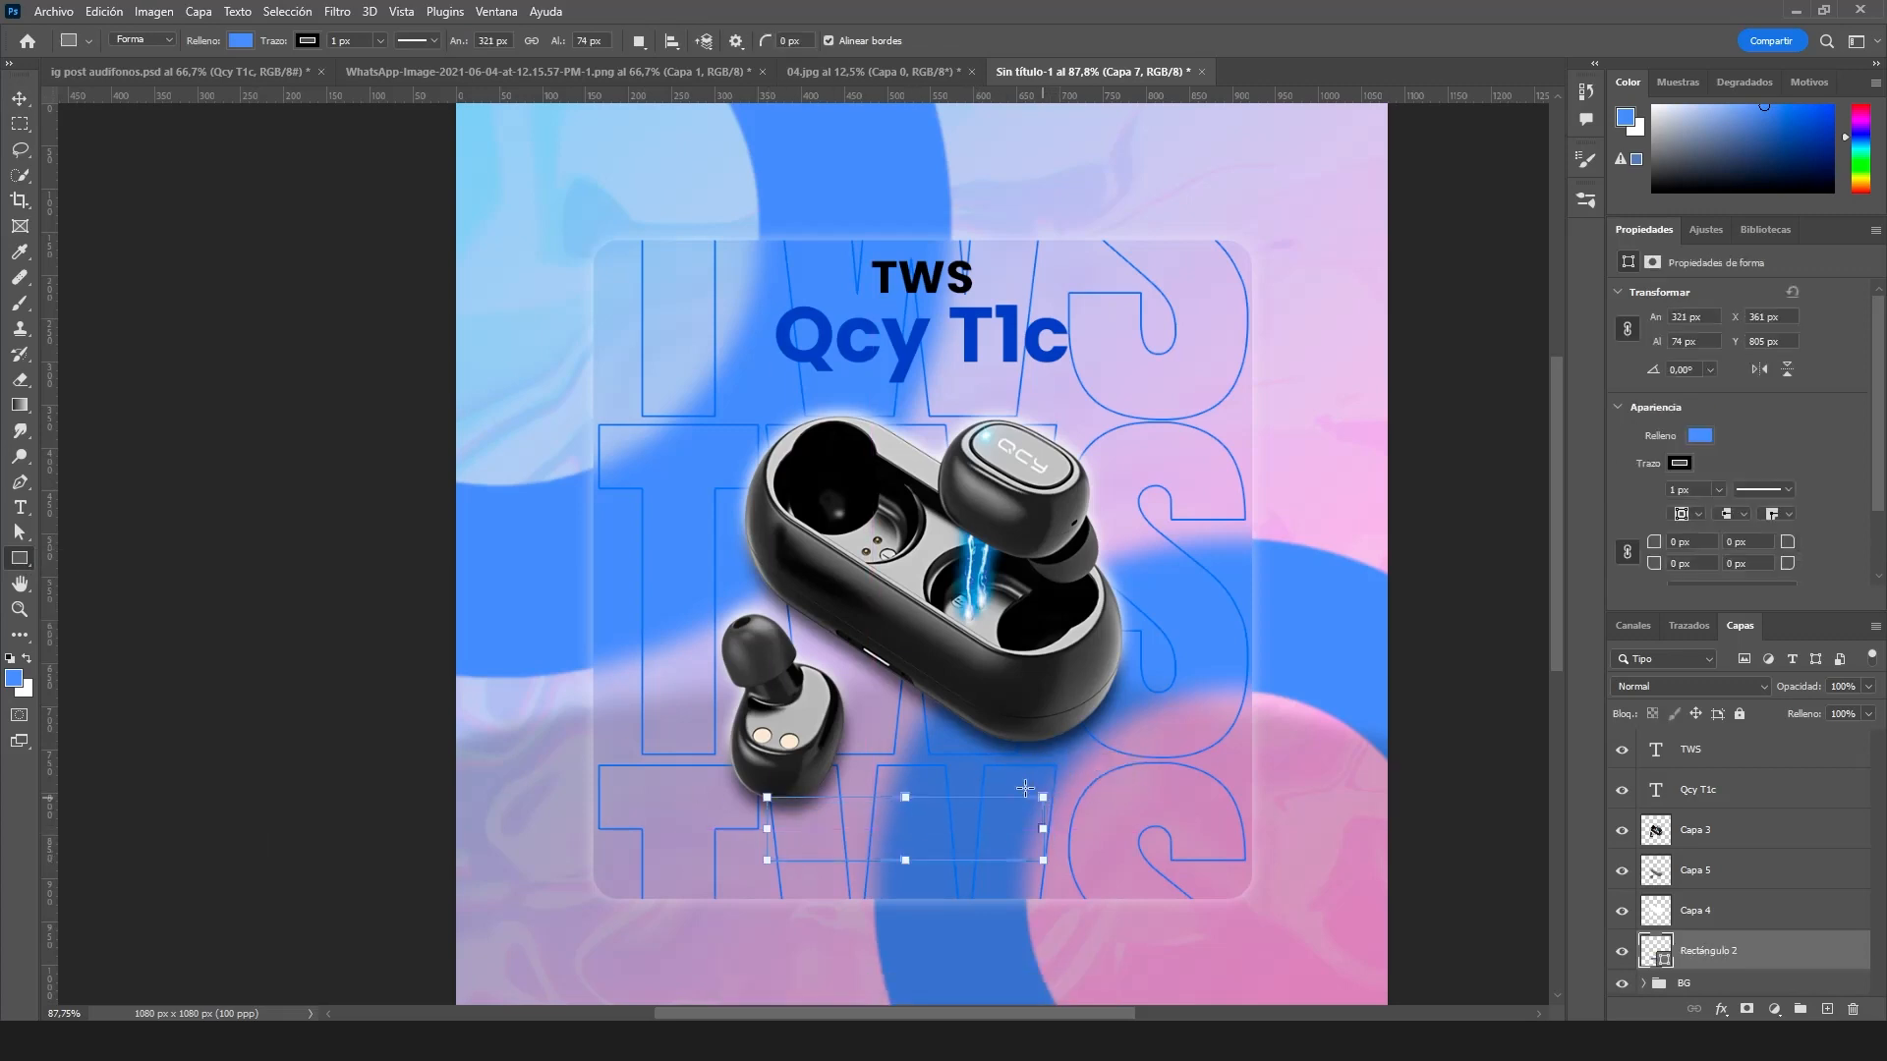
click(20, 99)
click(1700, 435)
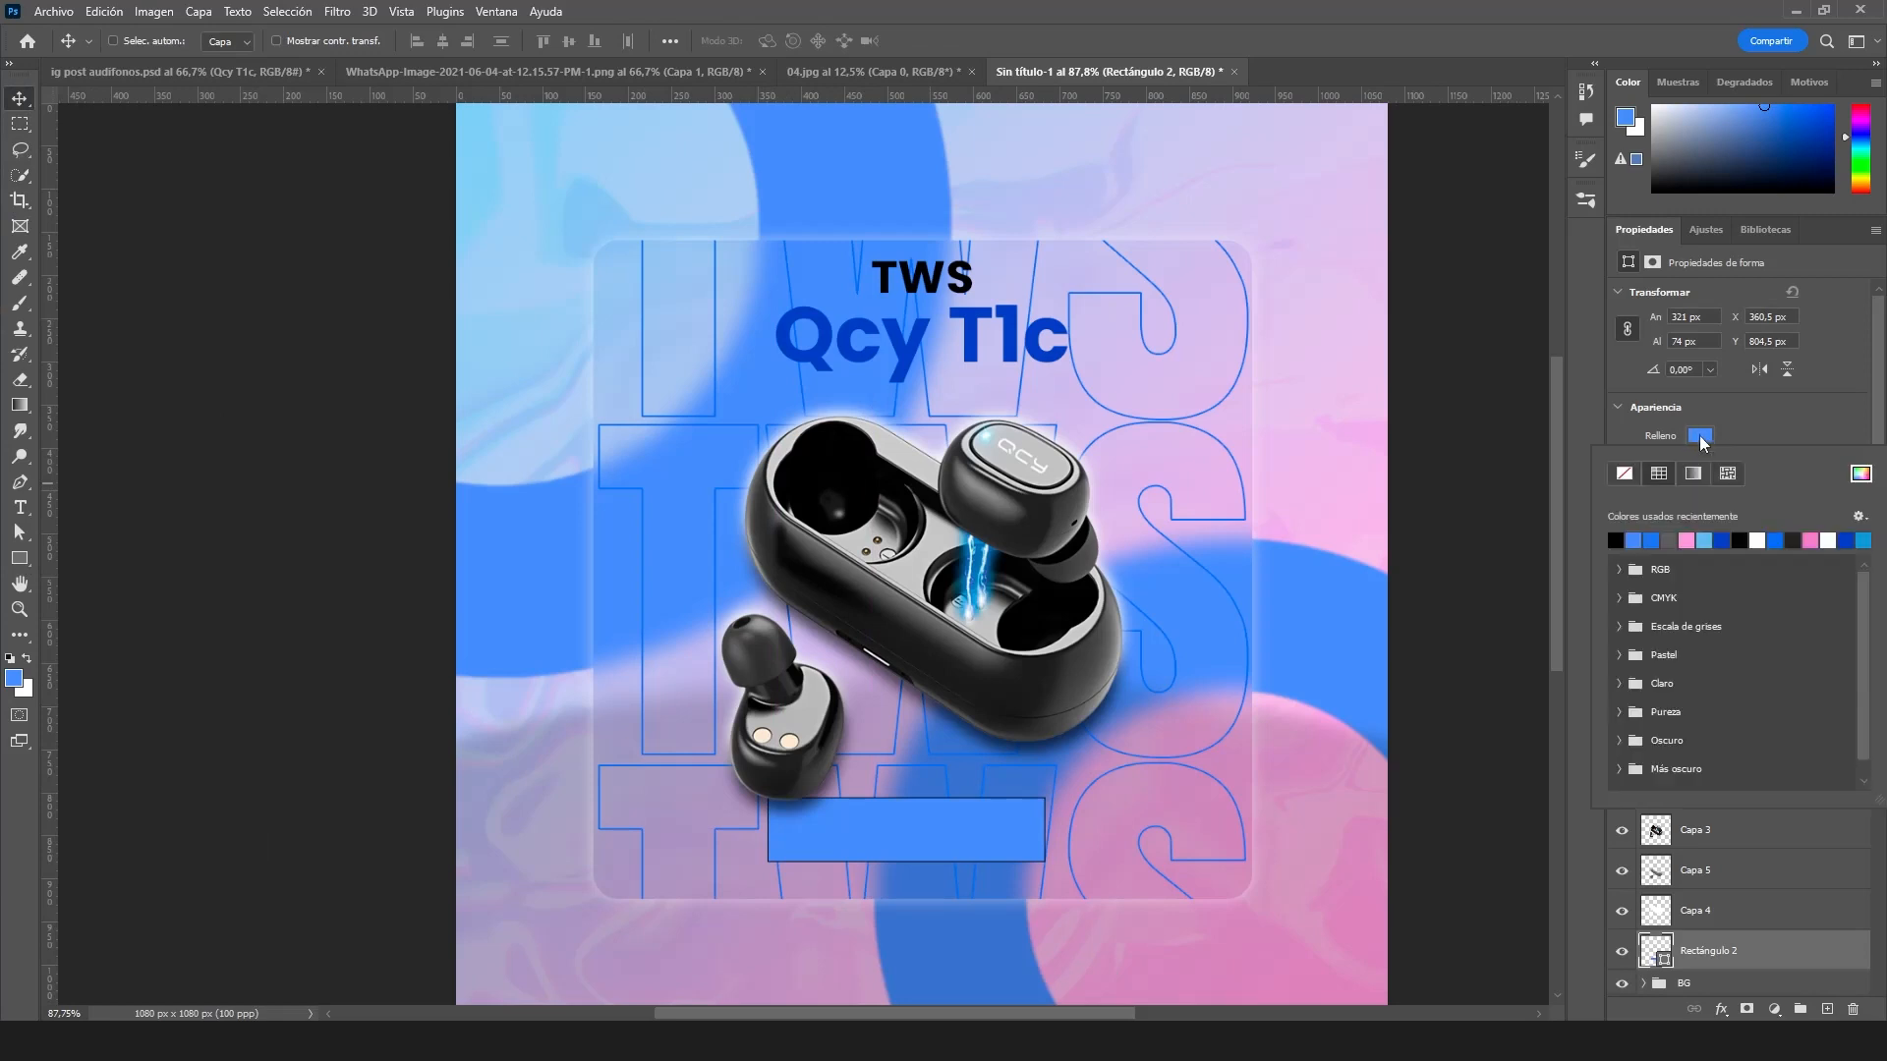
click(1629, 473)
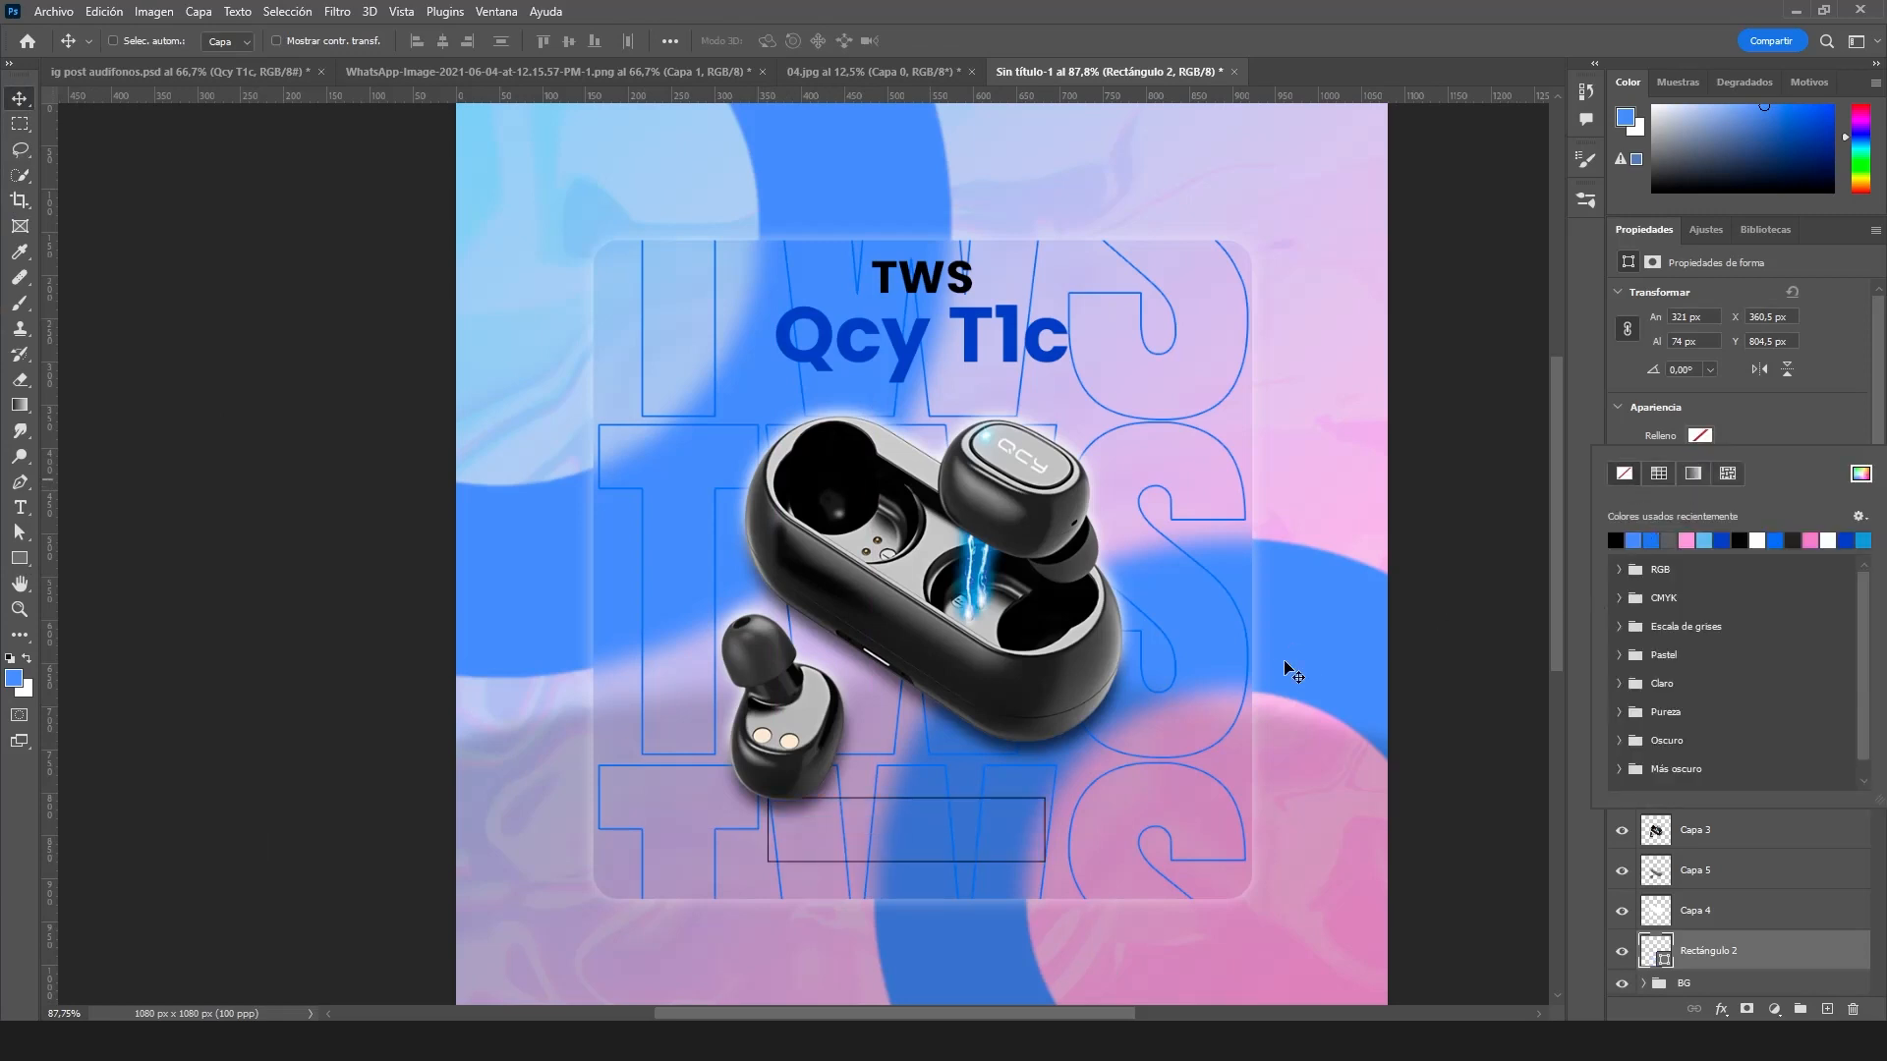
key(ctrl+z)
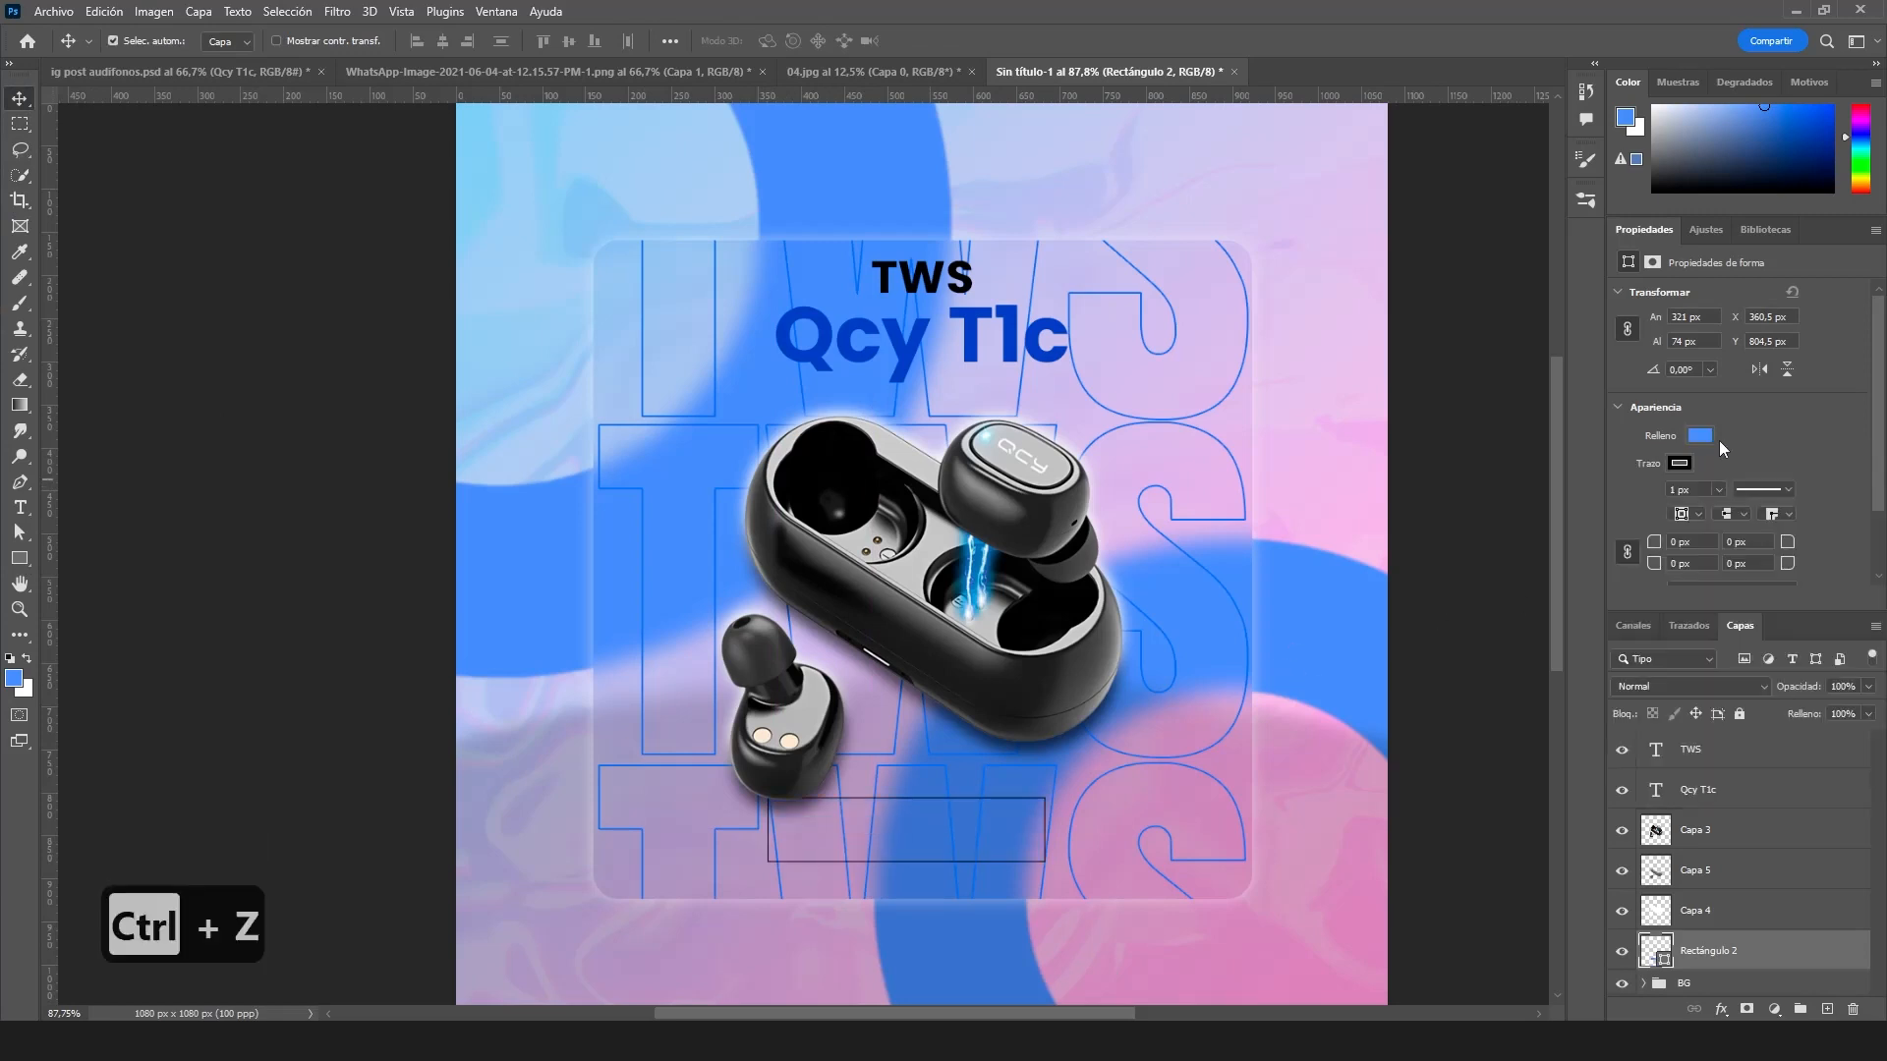
- Remove the rectangle's stroke, move it slightly lower and centre it horizontally on the canvas
click(1625, 500)
drag(861, 858, 876, 875)
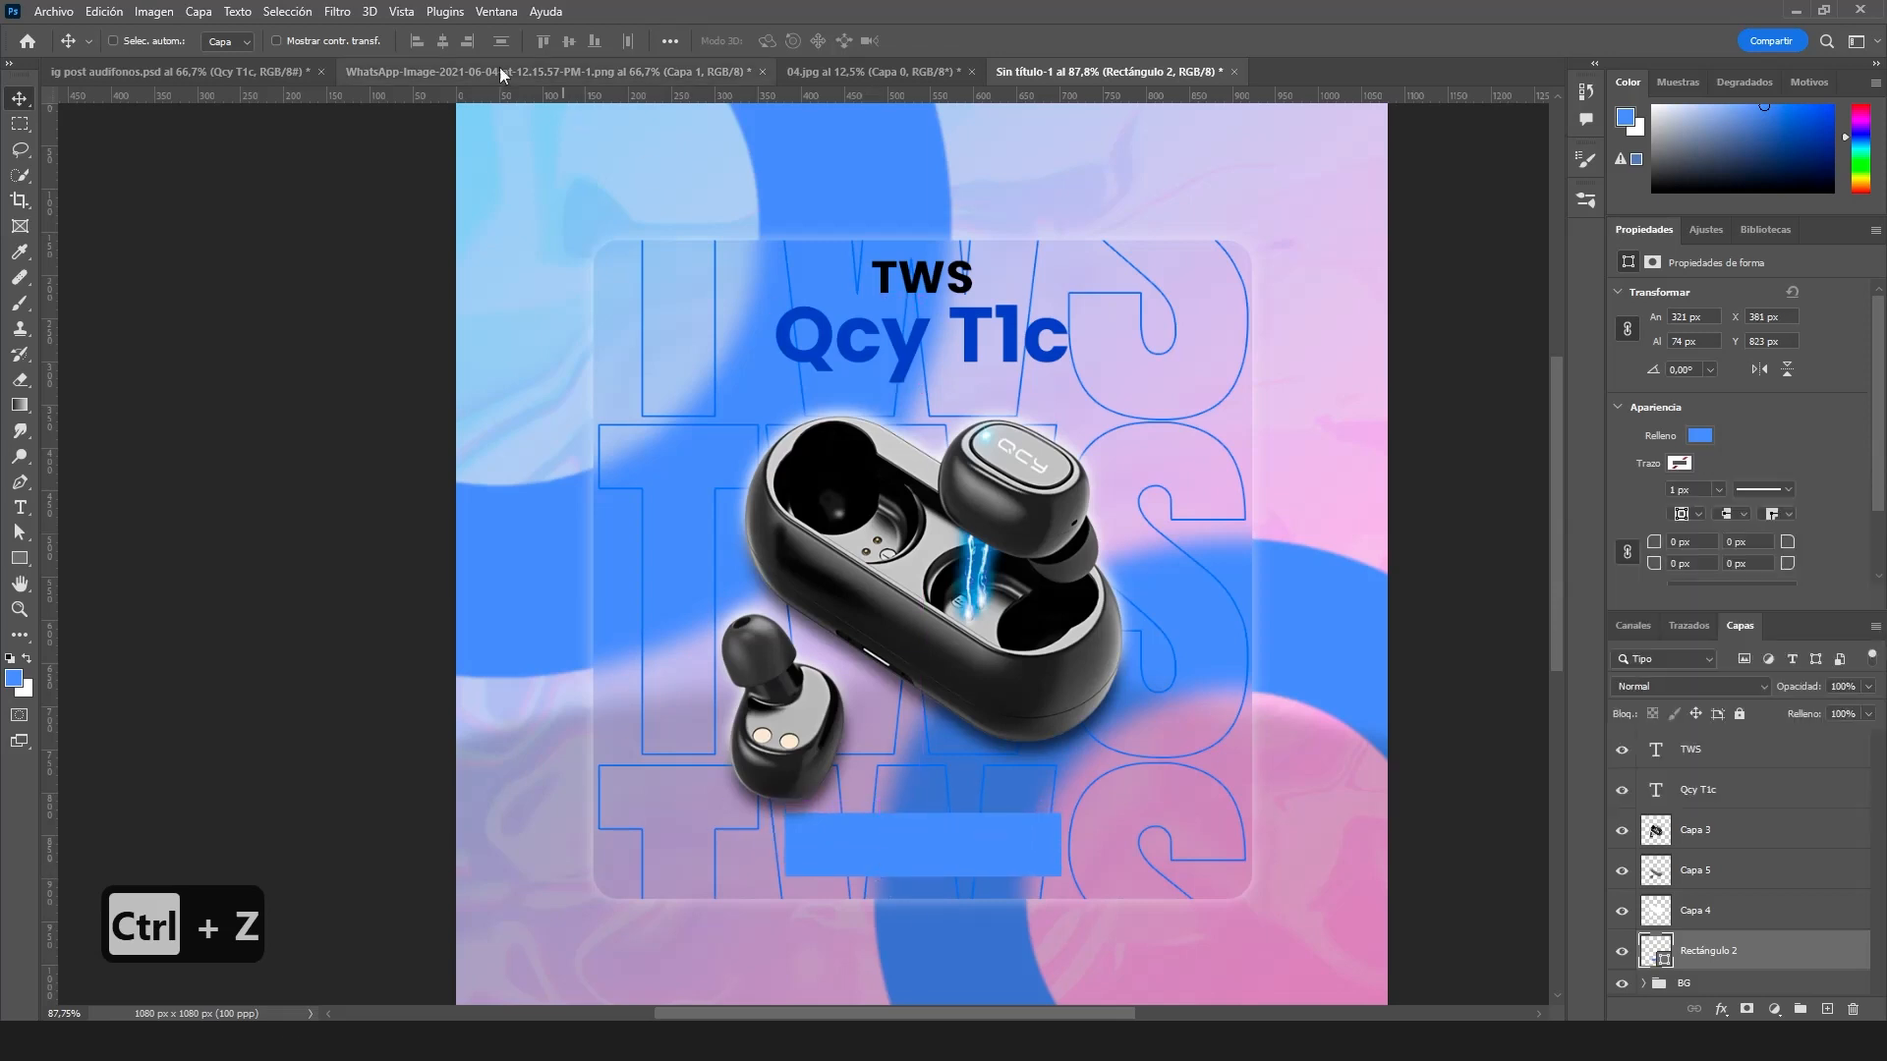
click(672, 43)
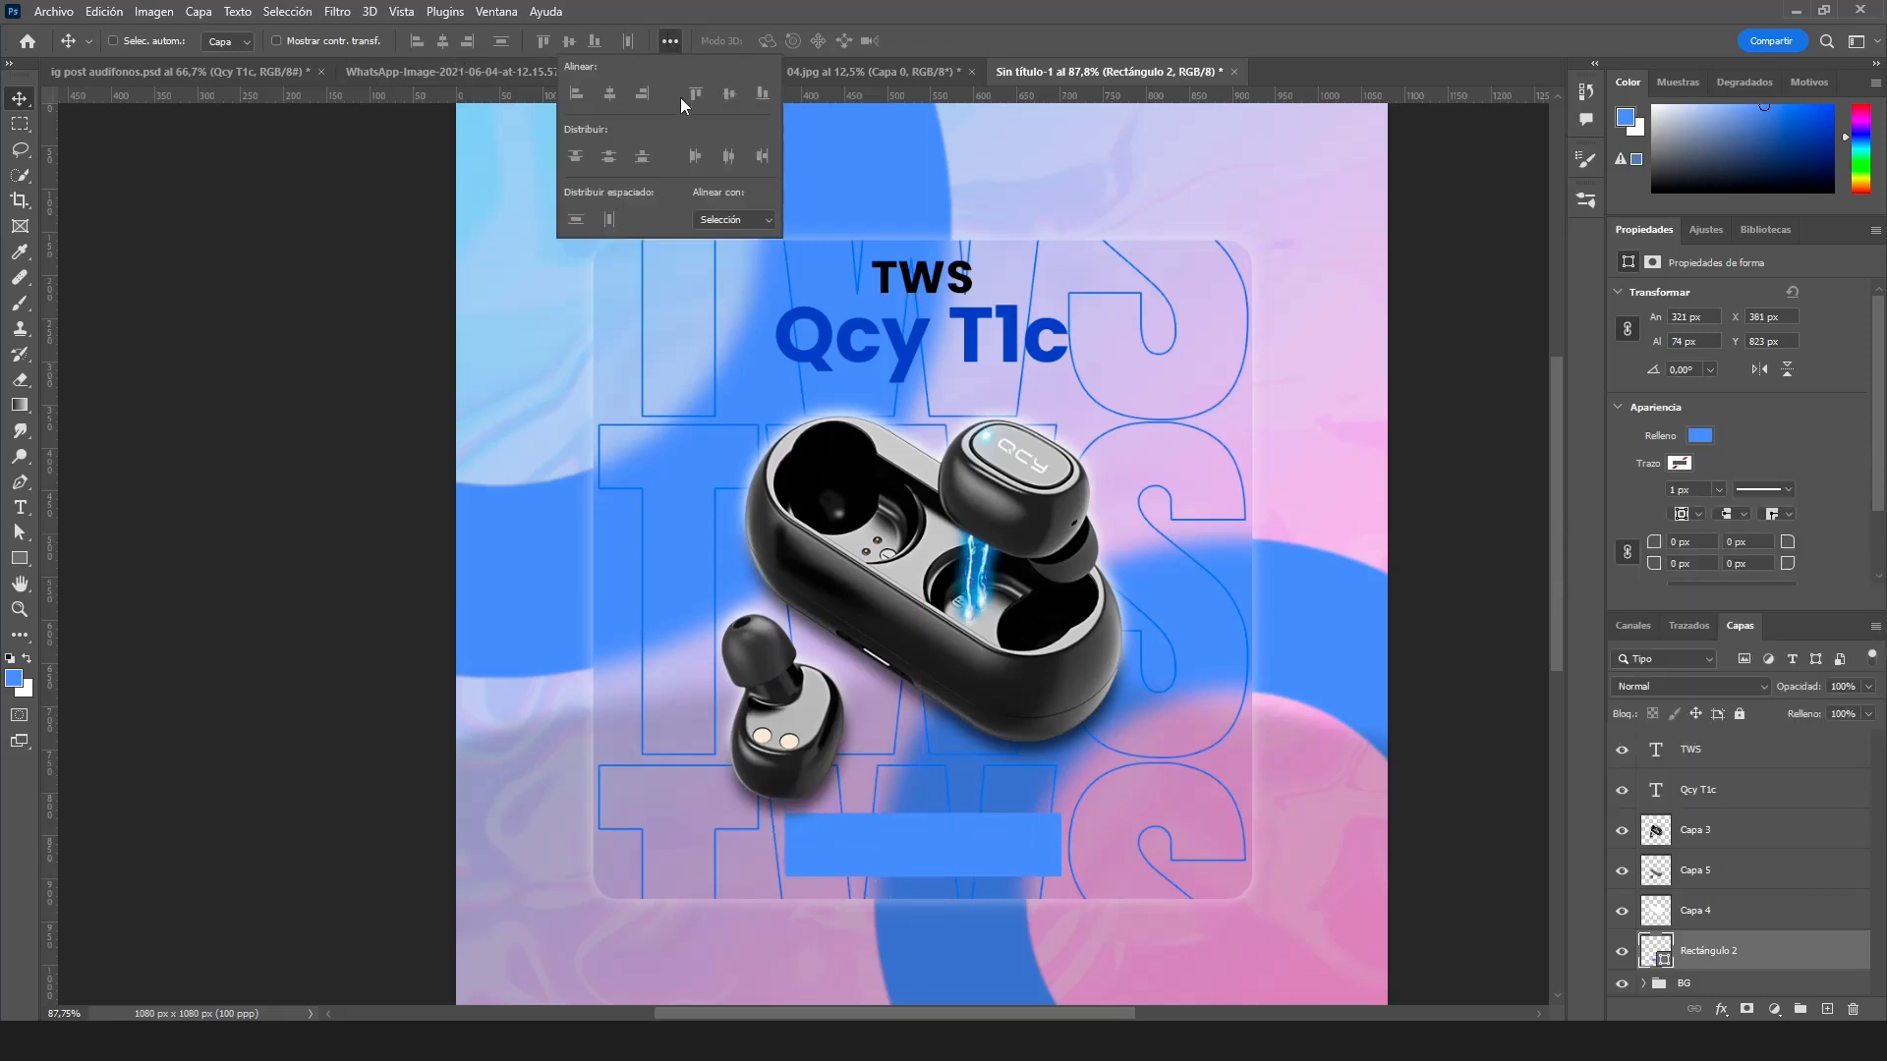
click(732, 250)
- Round all corners of the rectangle with a 20 px radius
click(1680, 542)
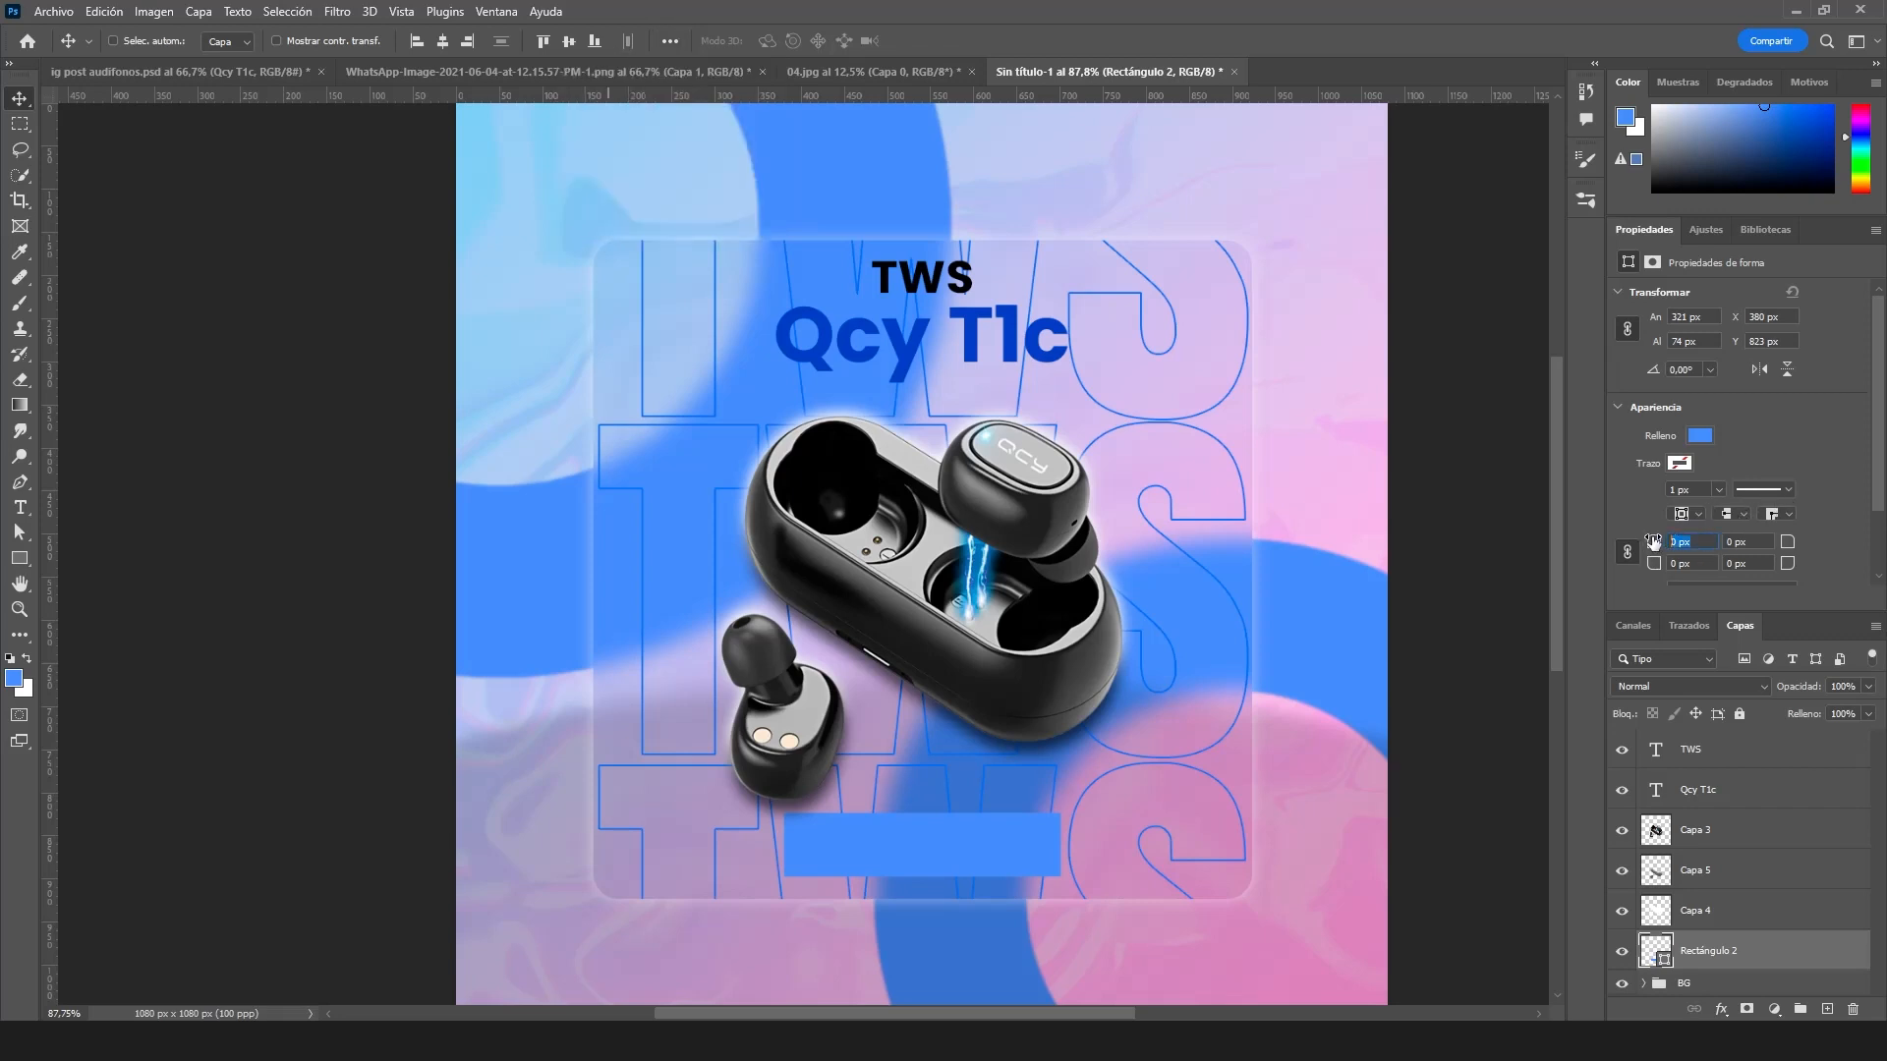
text(20)
key(Return)
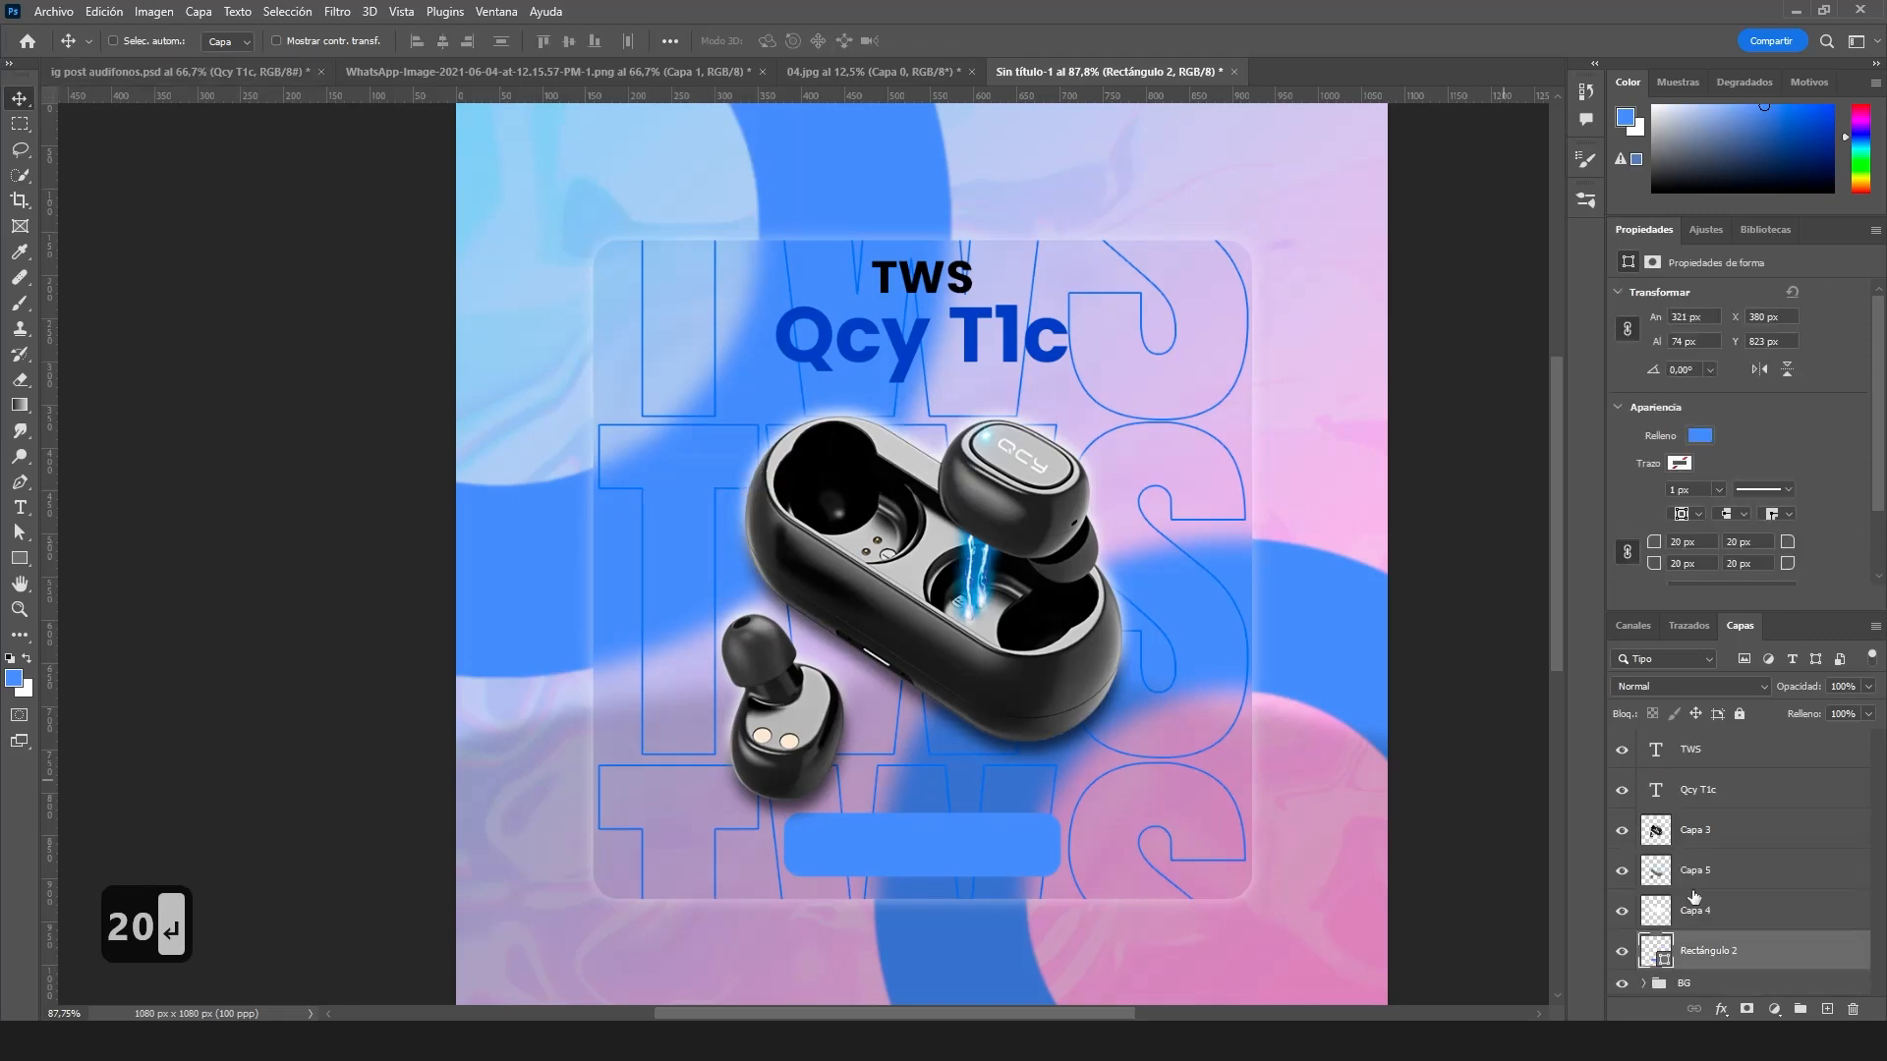
- Fill the rounded rectangle with the dark blue 0a3ec3 sampled from the Qcy T1c title
click(1710, 438)
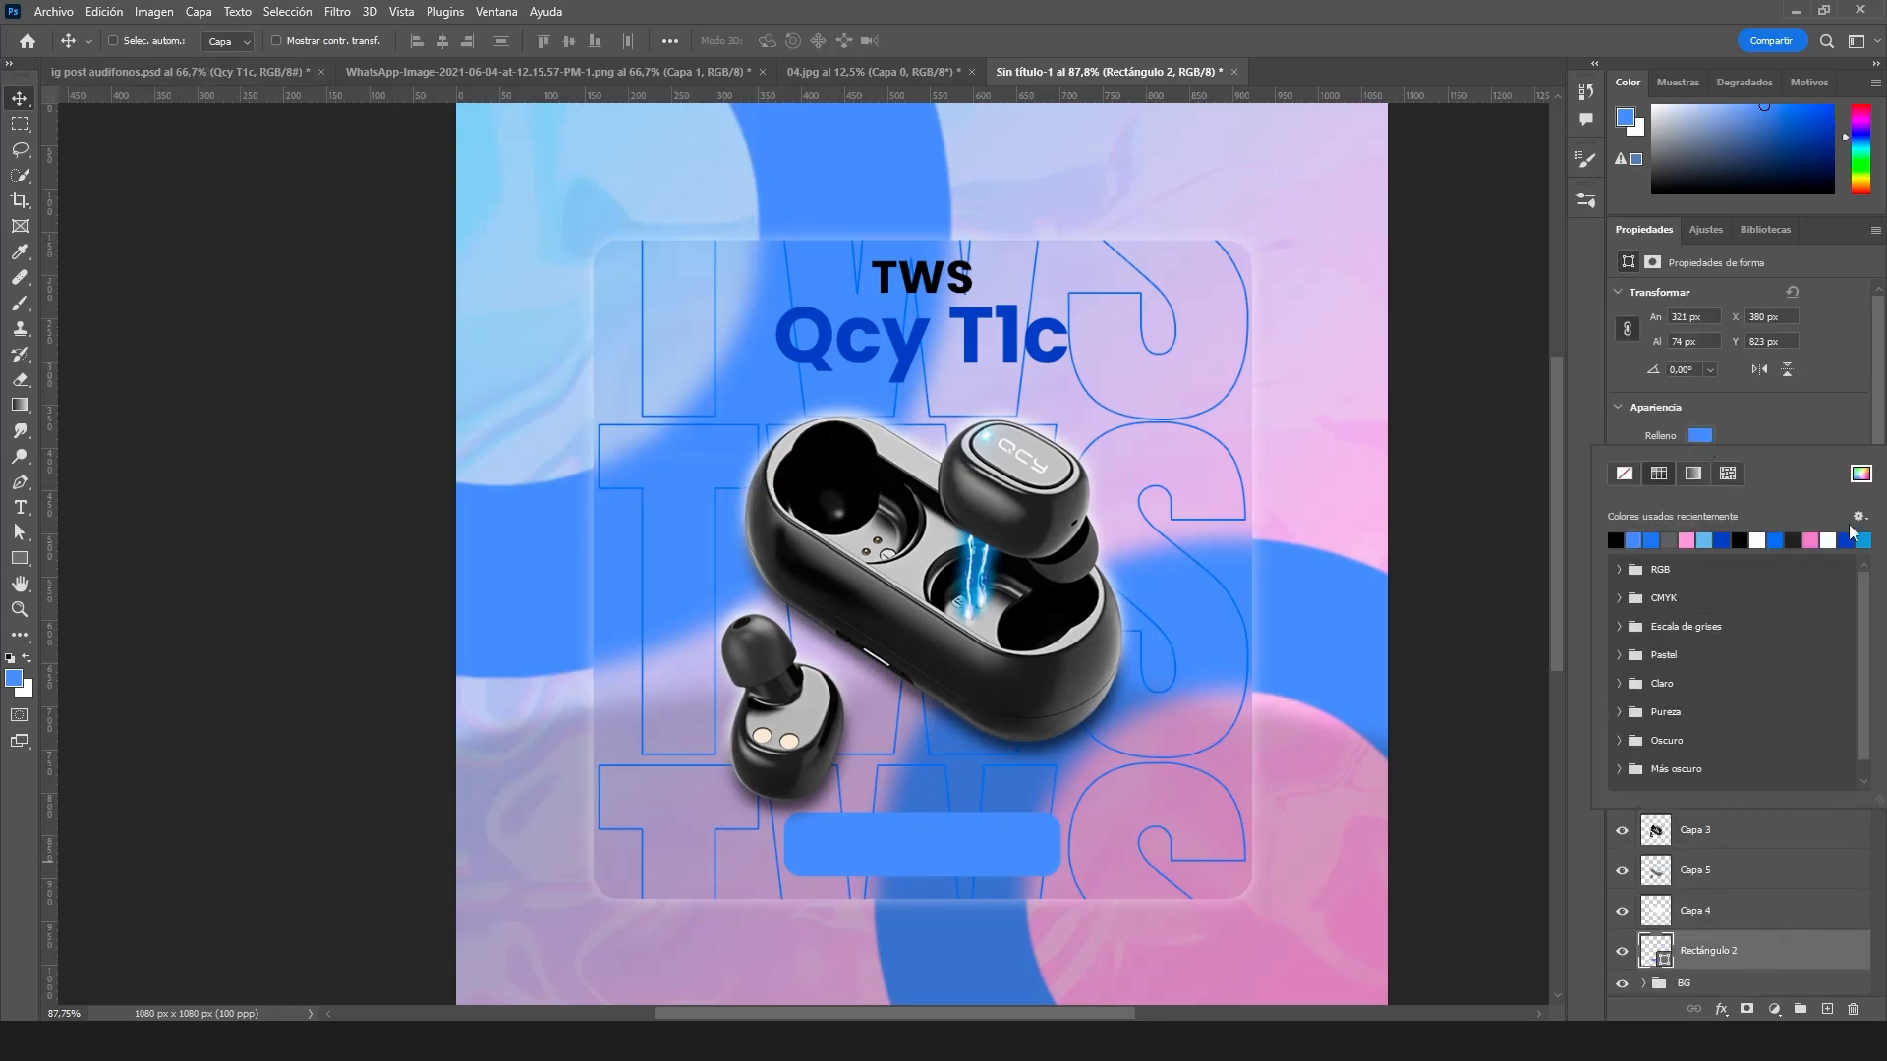
click(1862, 475)
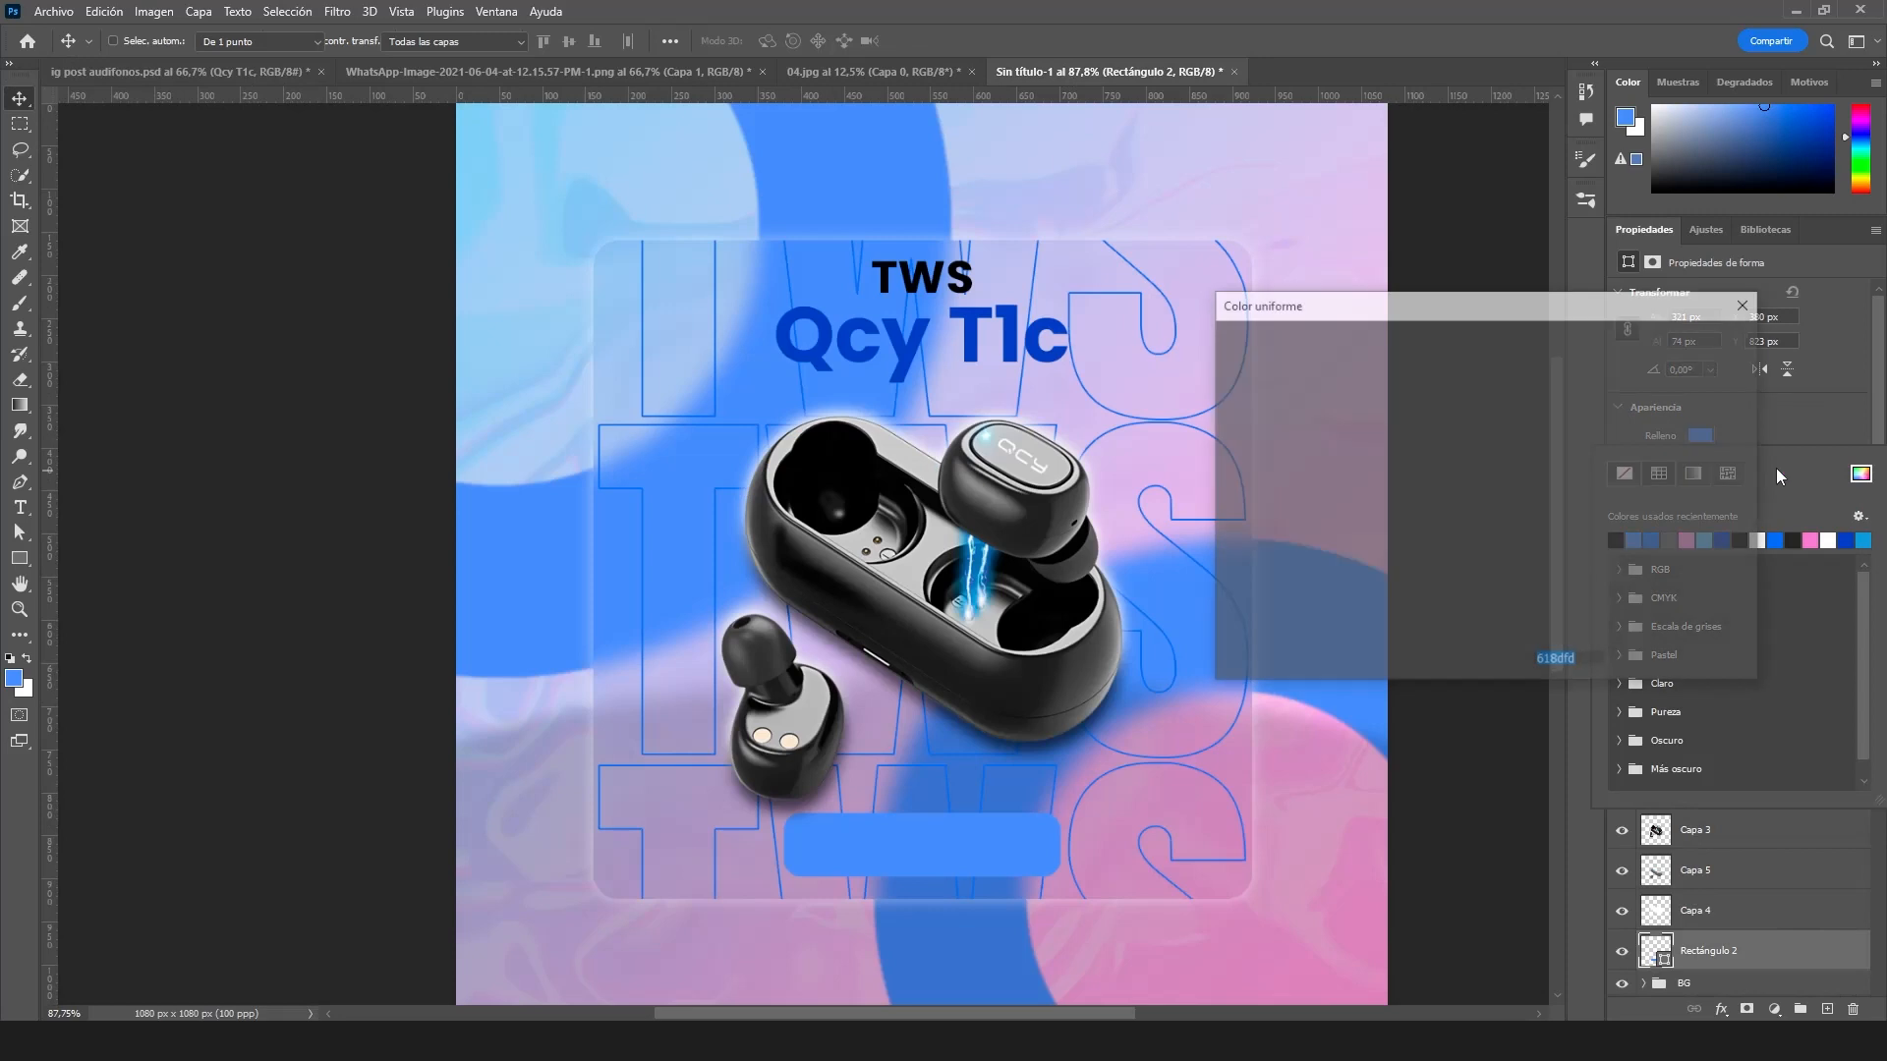
click(1009, 342)
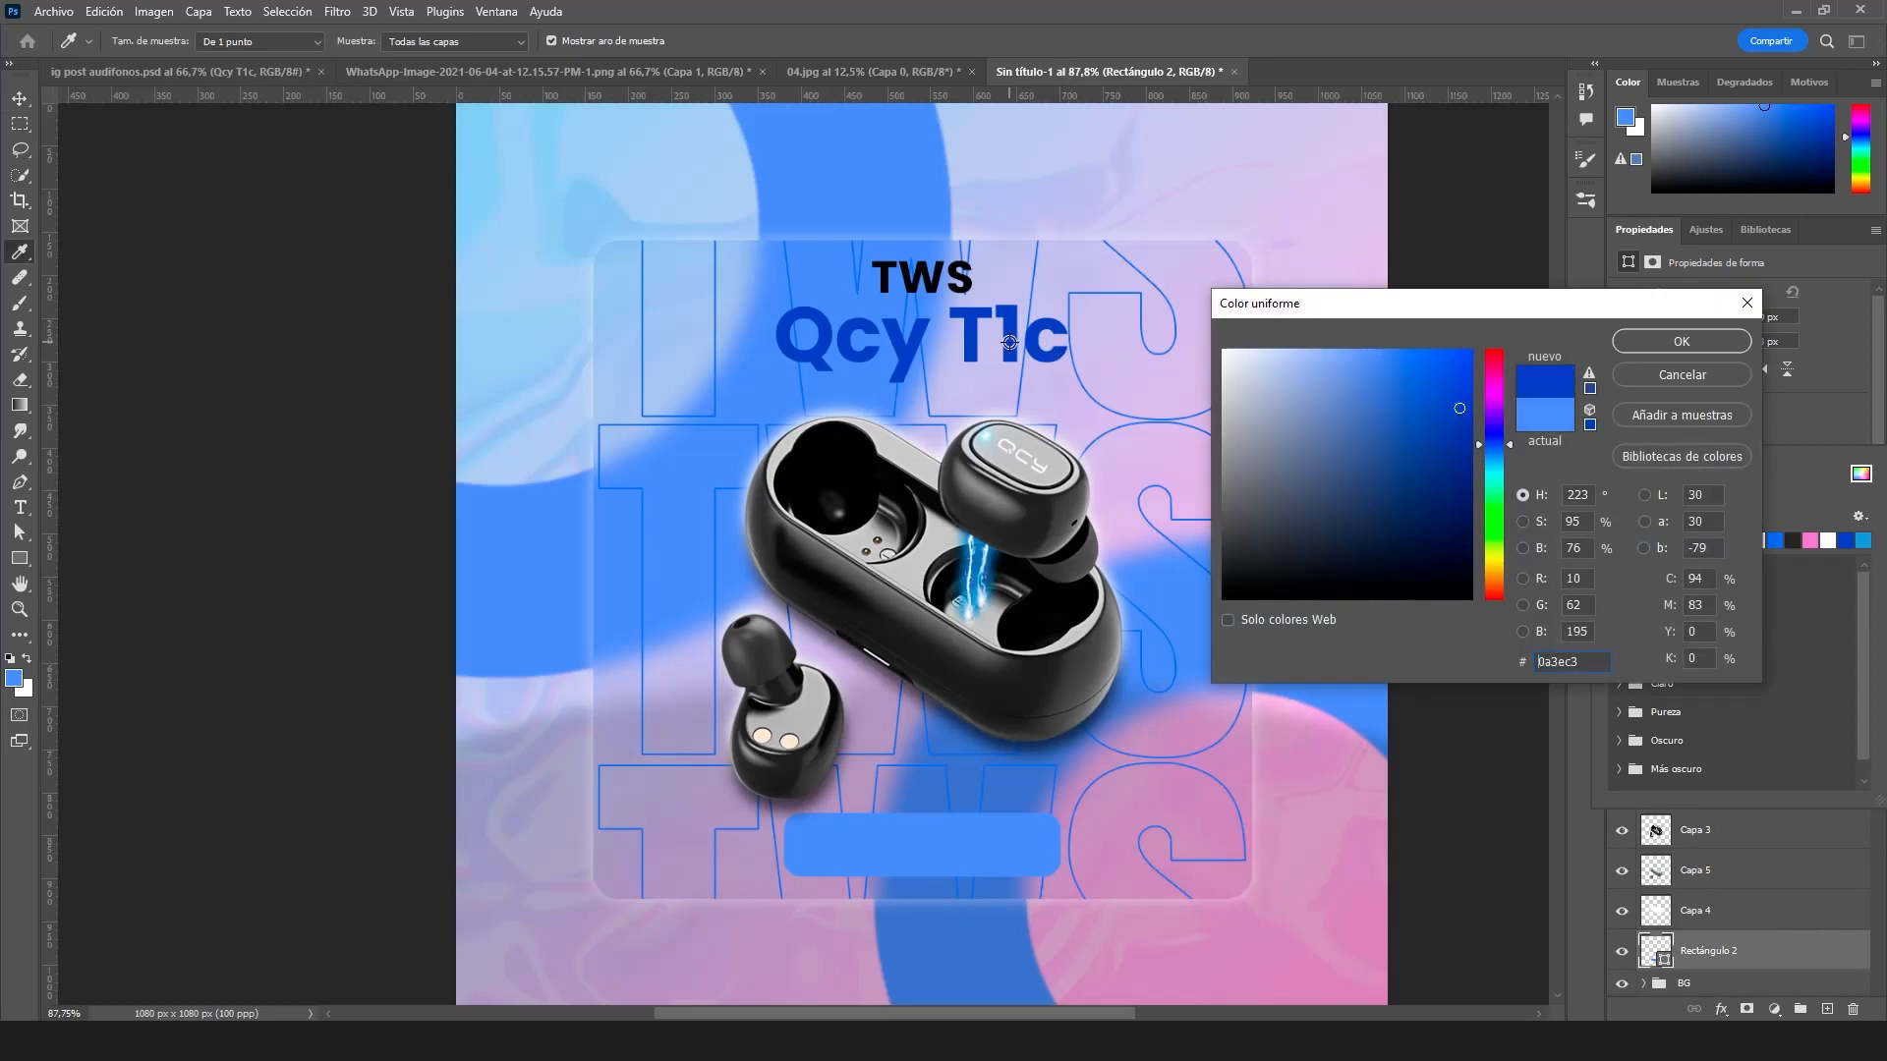
click(1703, 344)
click(23, 98)
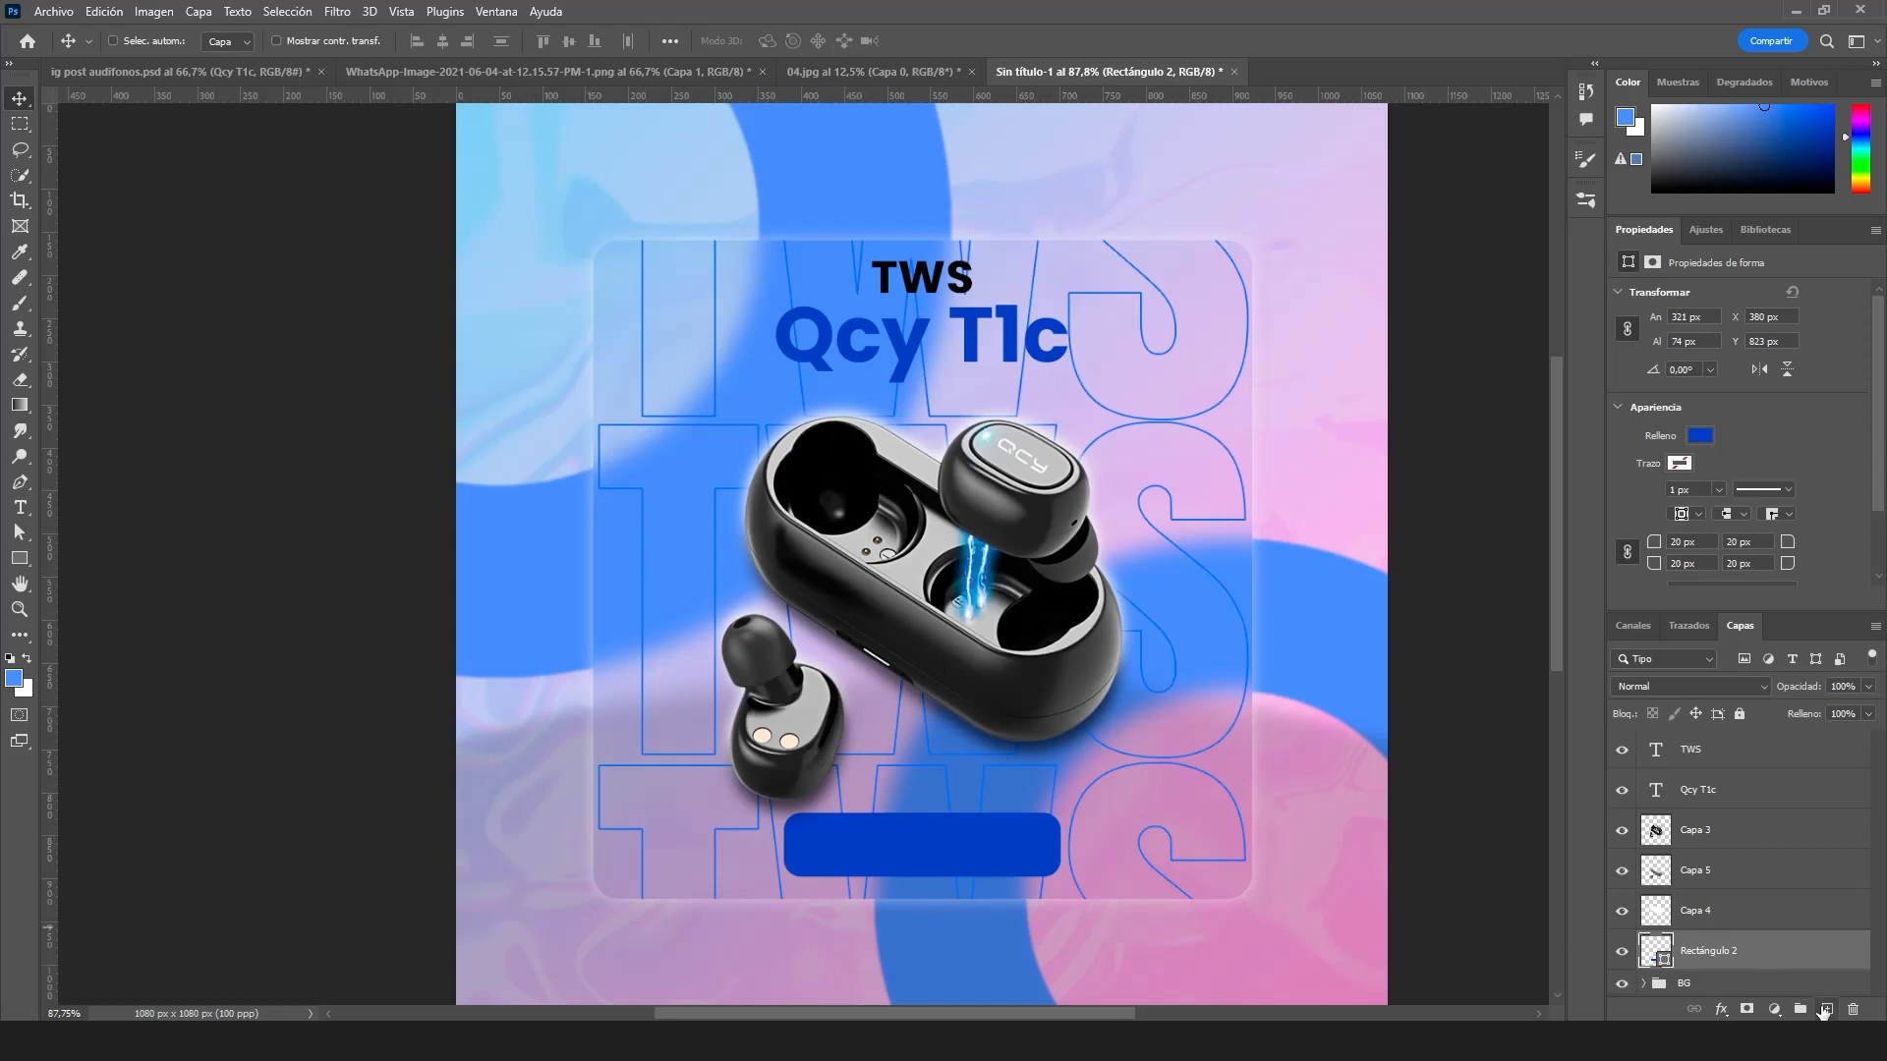
- Add the text 30 on a new layer above the rounded rectangle's layer, placing it near the canvas's lower edge
click(1826, 1009)
key(t)
scroll(873, 798, down, 1)
scroll(874, 797, down, 2)
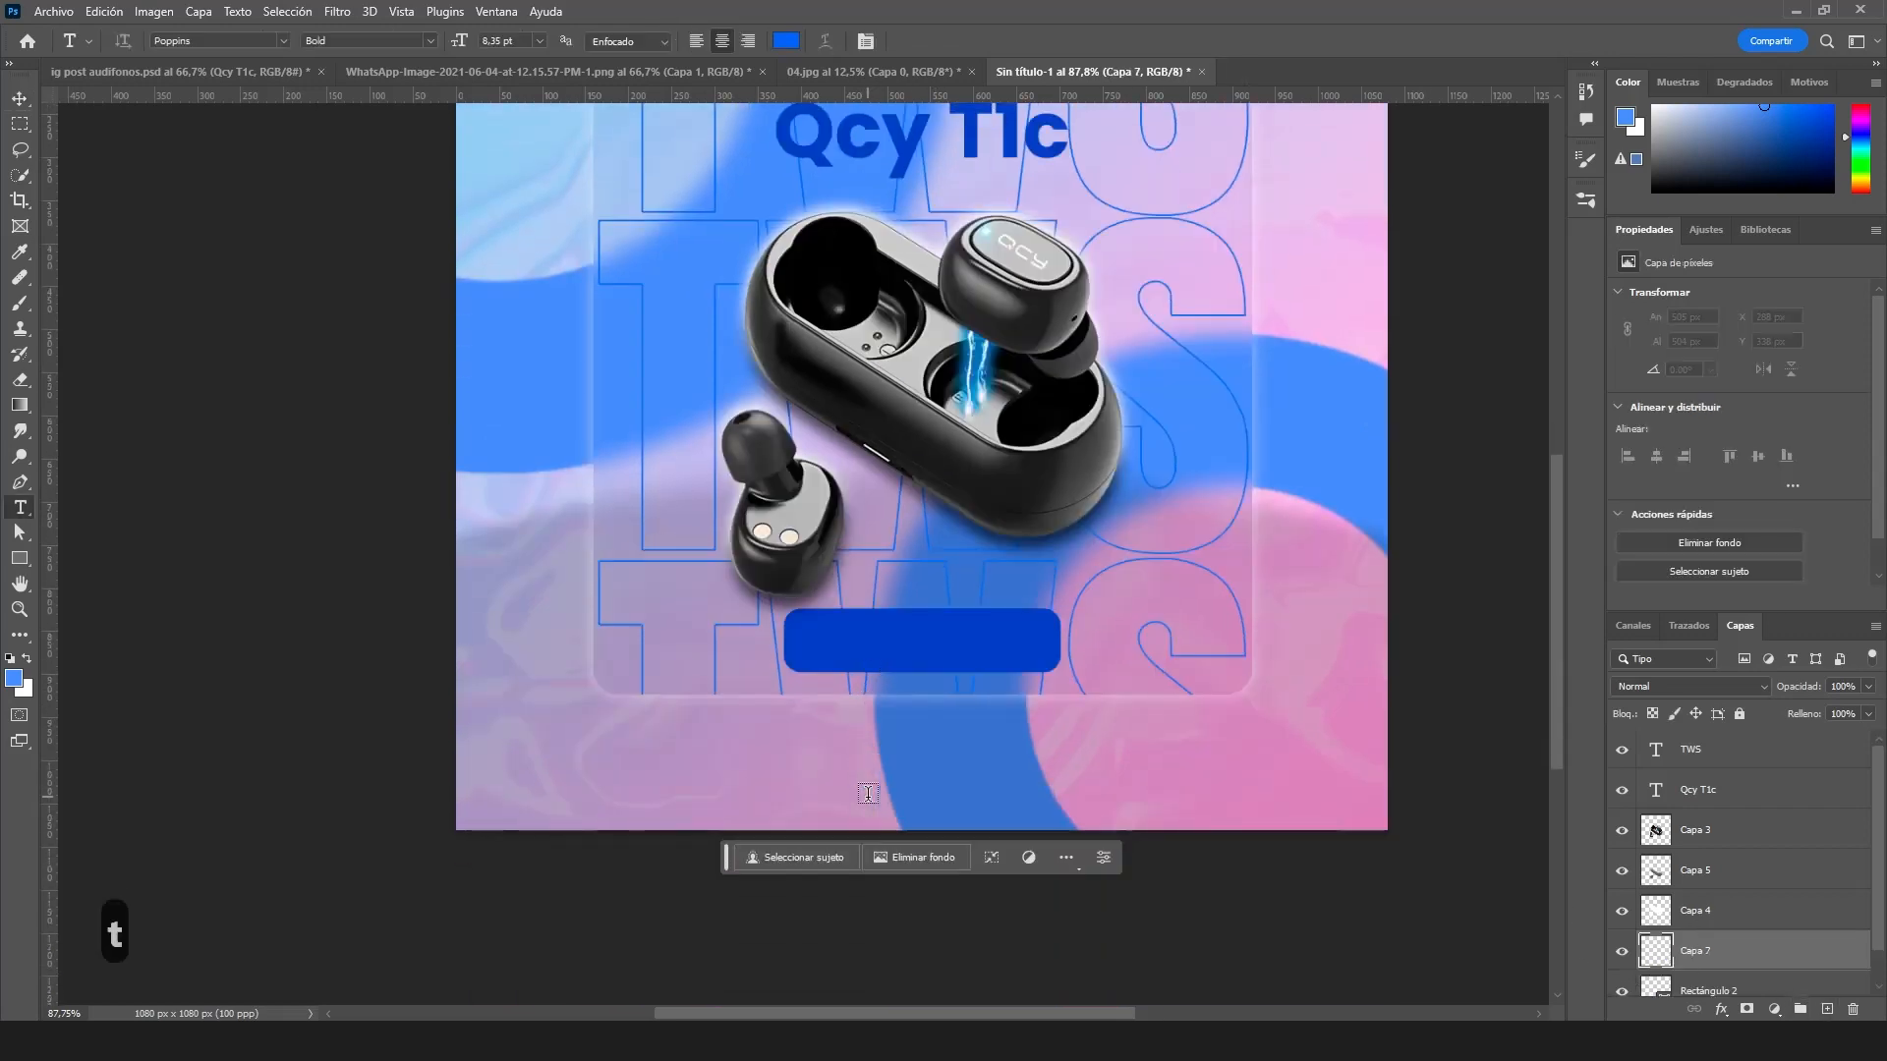
click(868, 793)
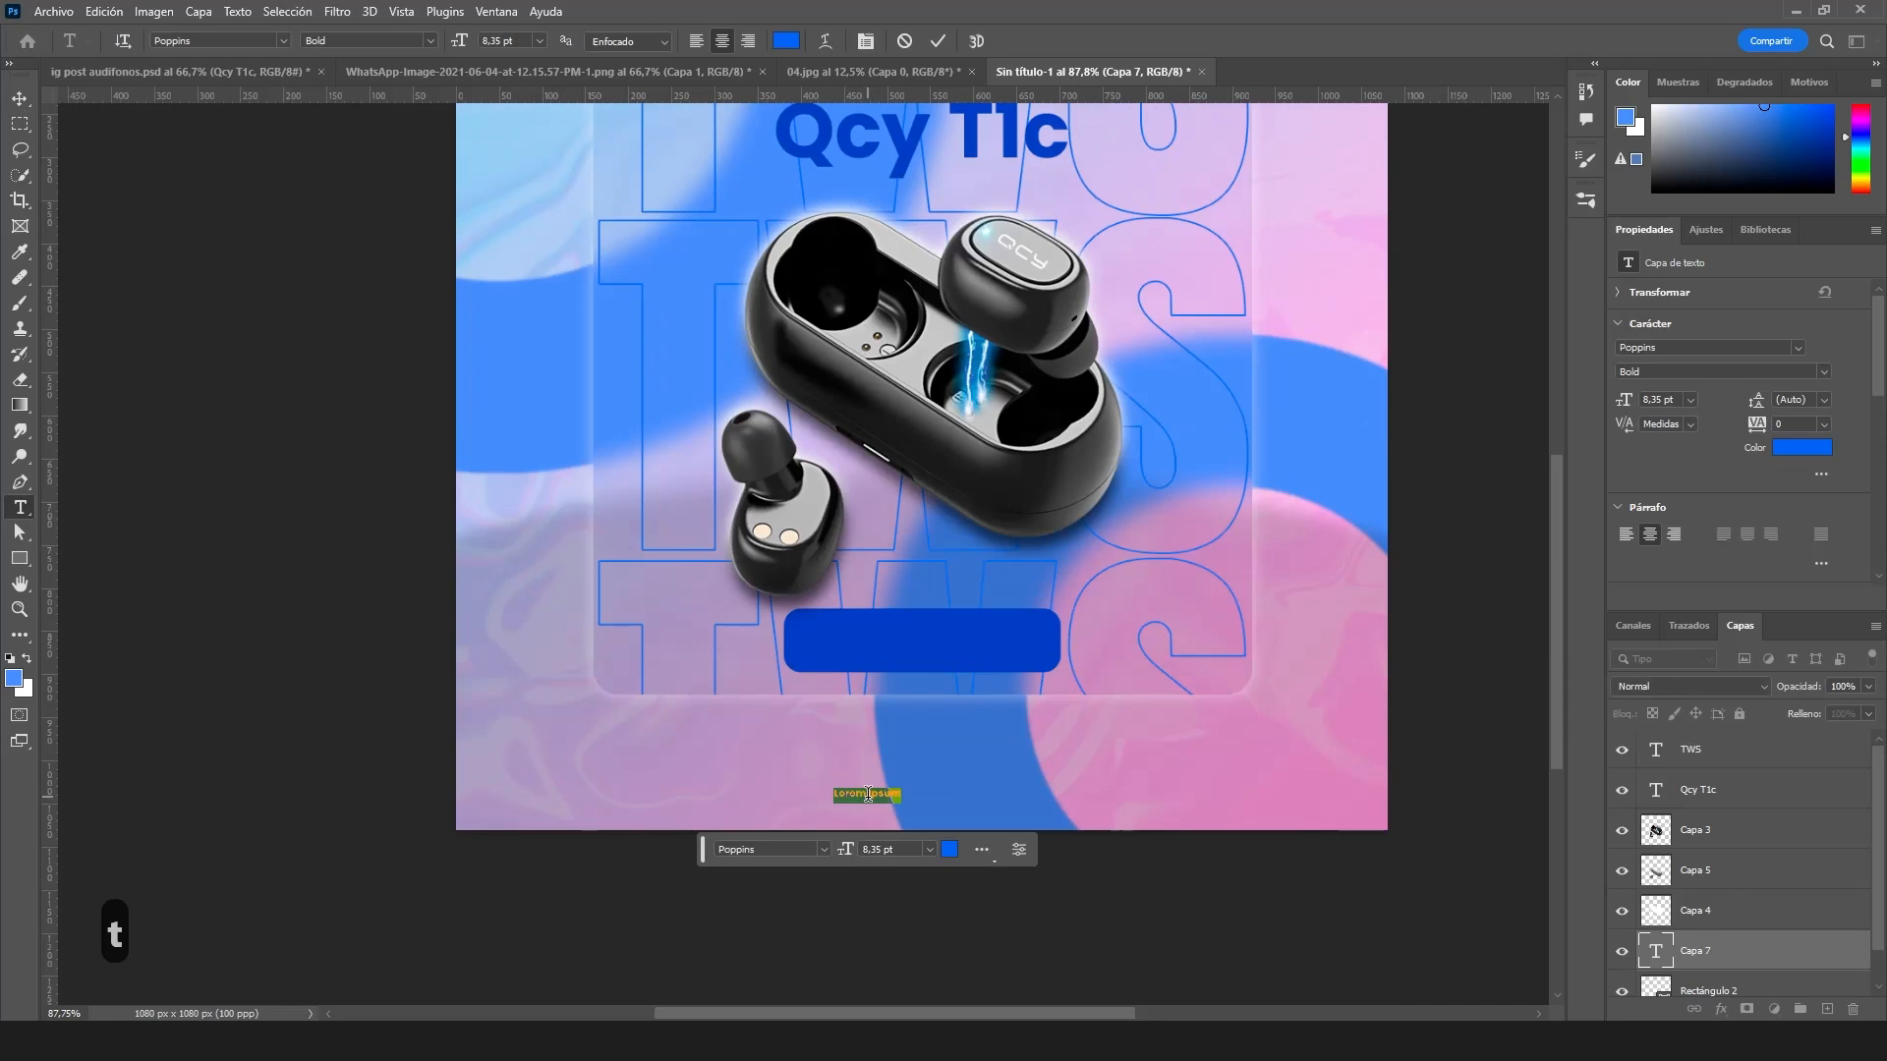
text(30)
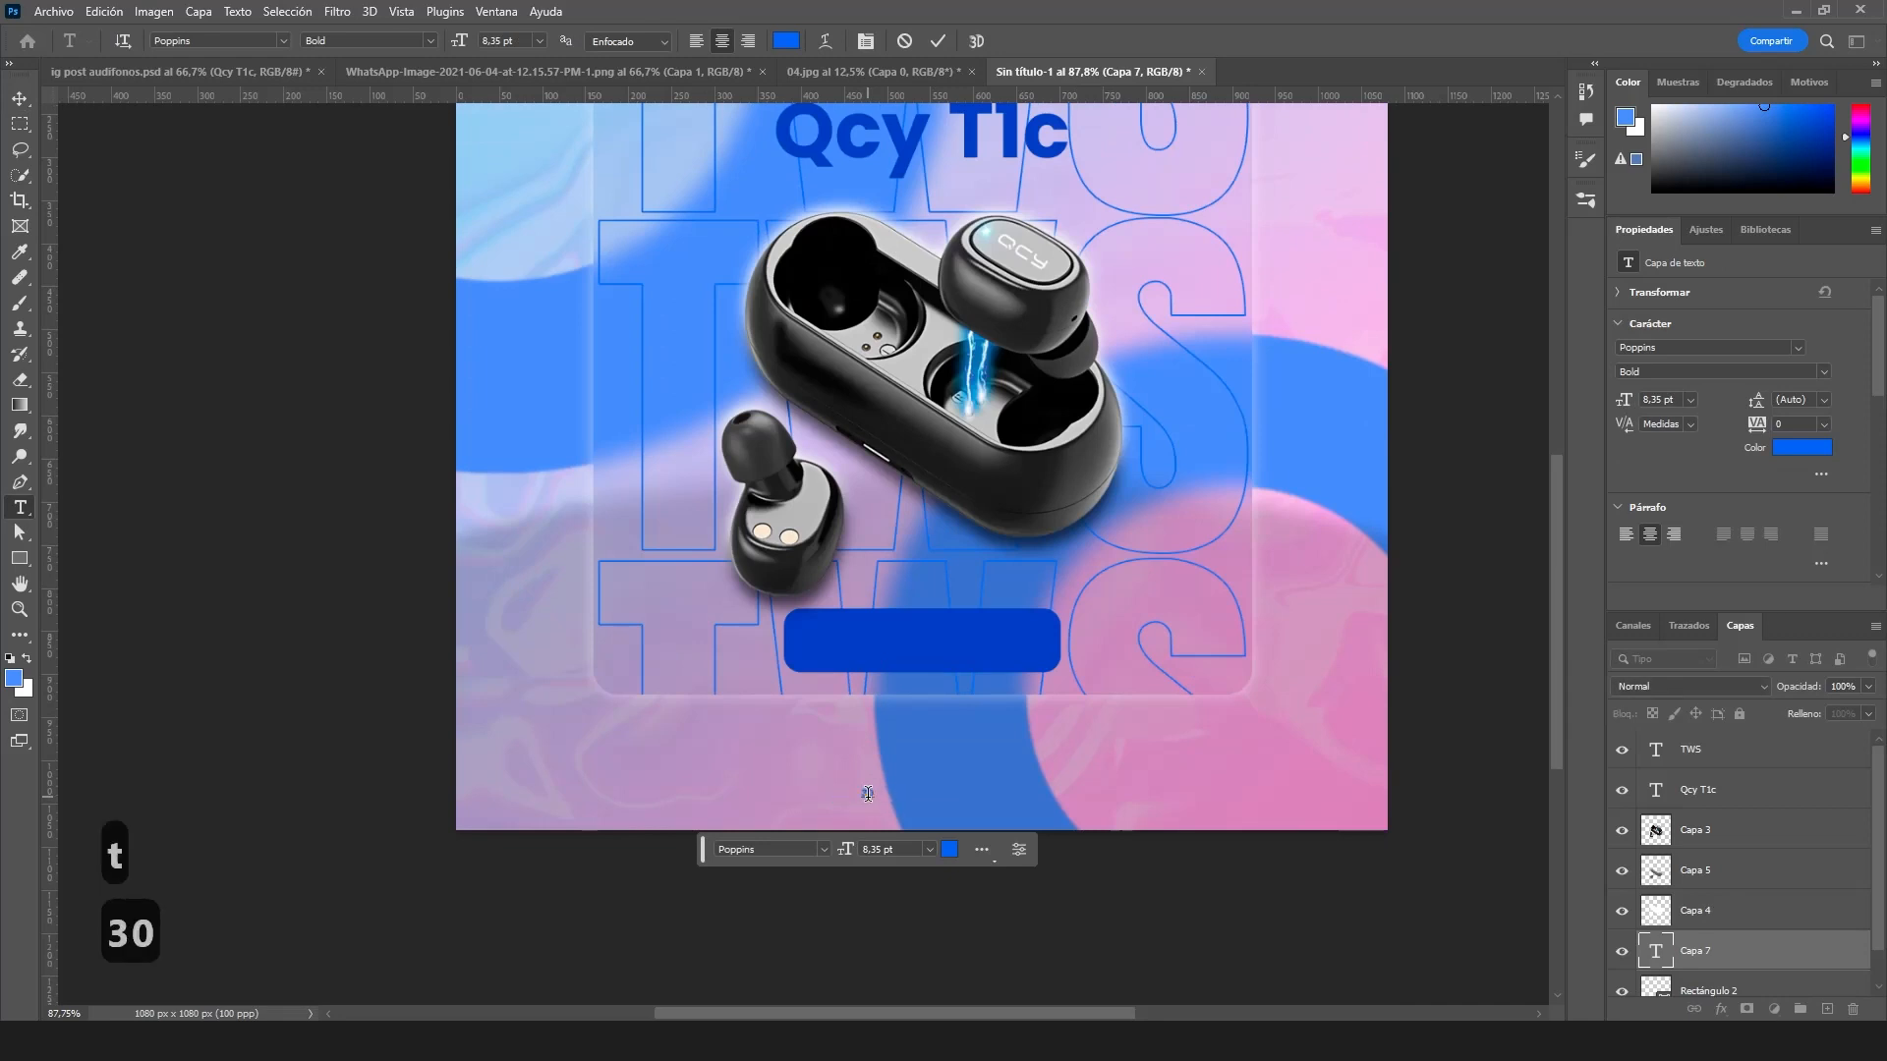
click(19, 98)
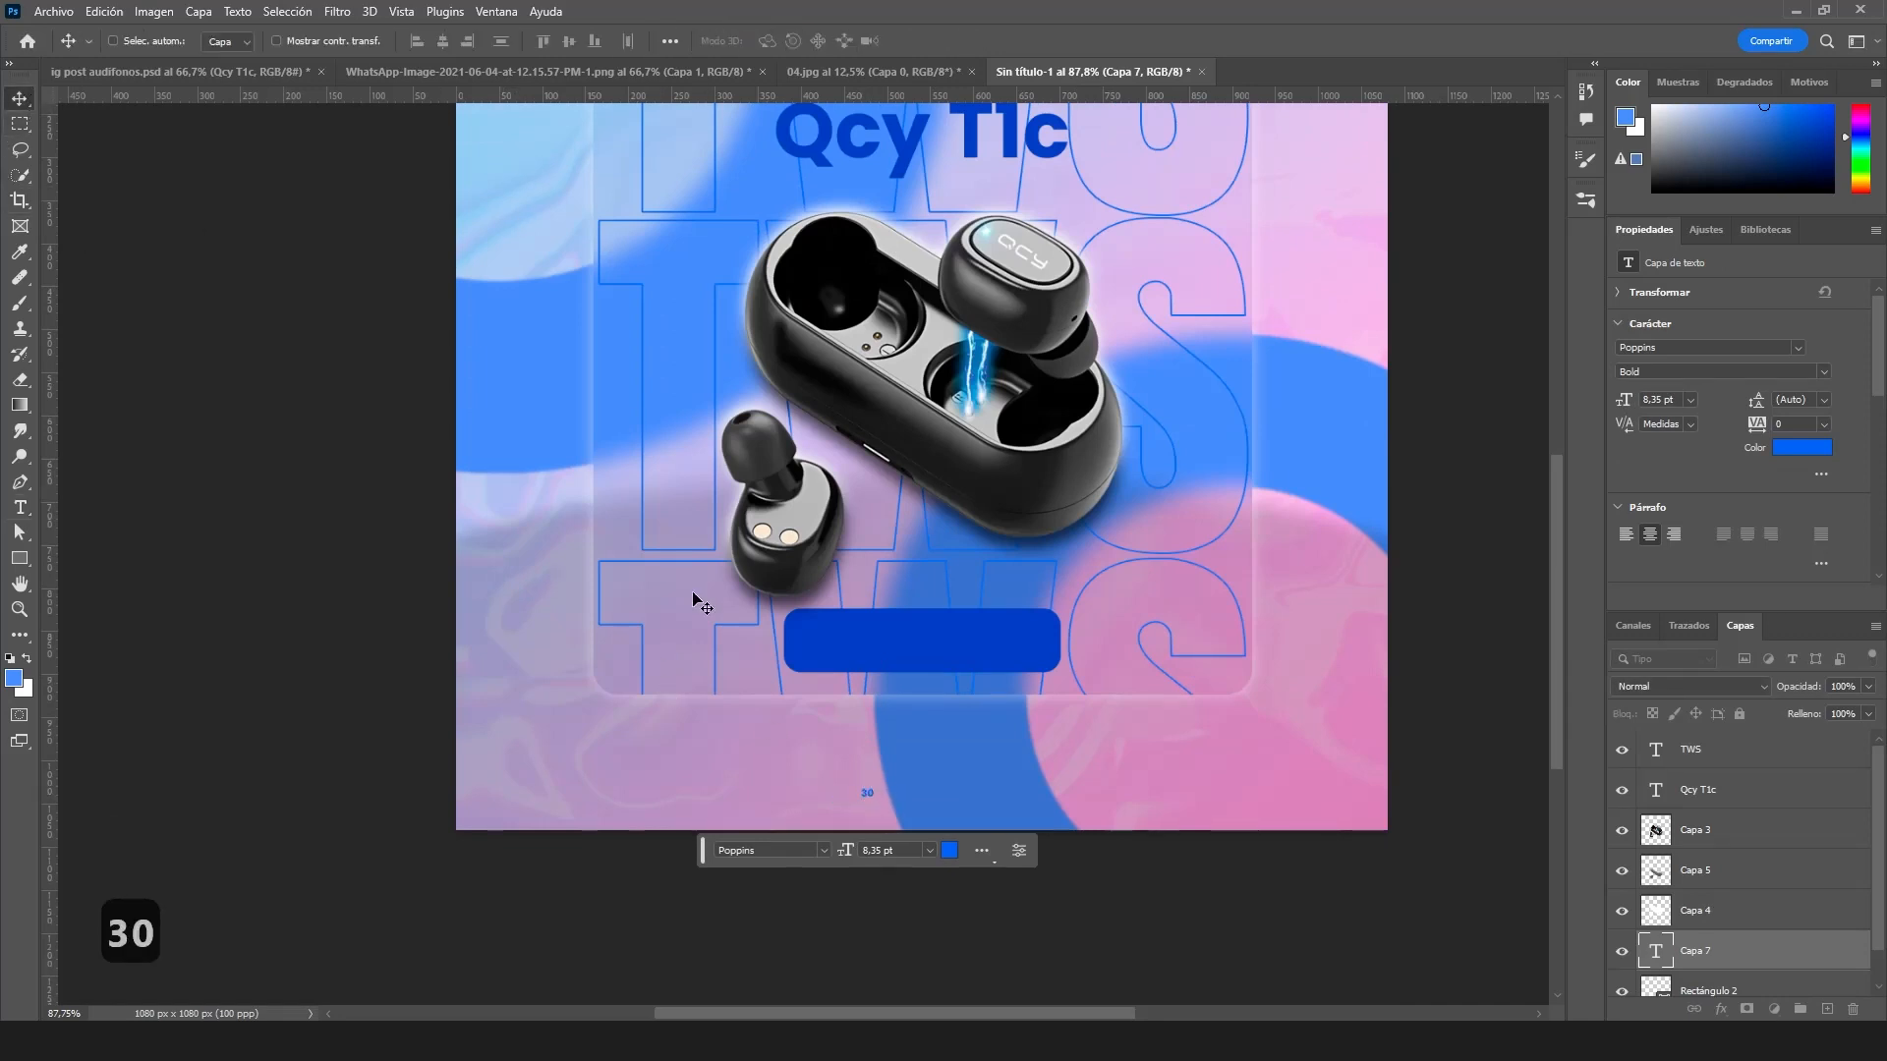
- Set the colour of the 30 text to white (ffffff)
click(1802, 449)
text(ffffff)
click(1641, 350)
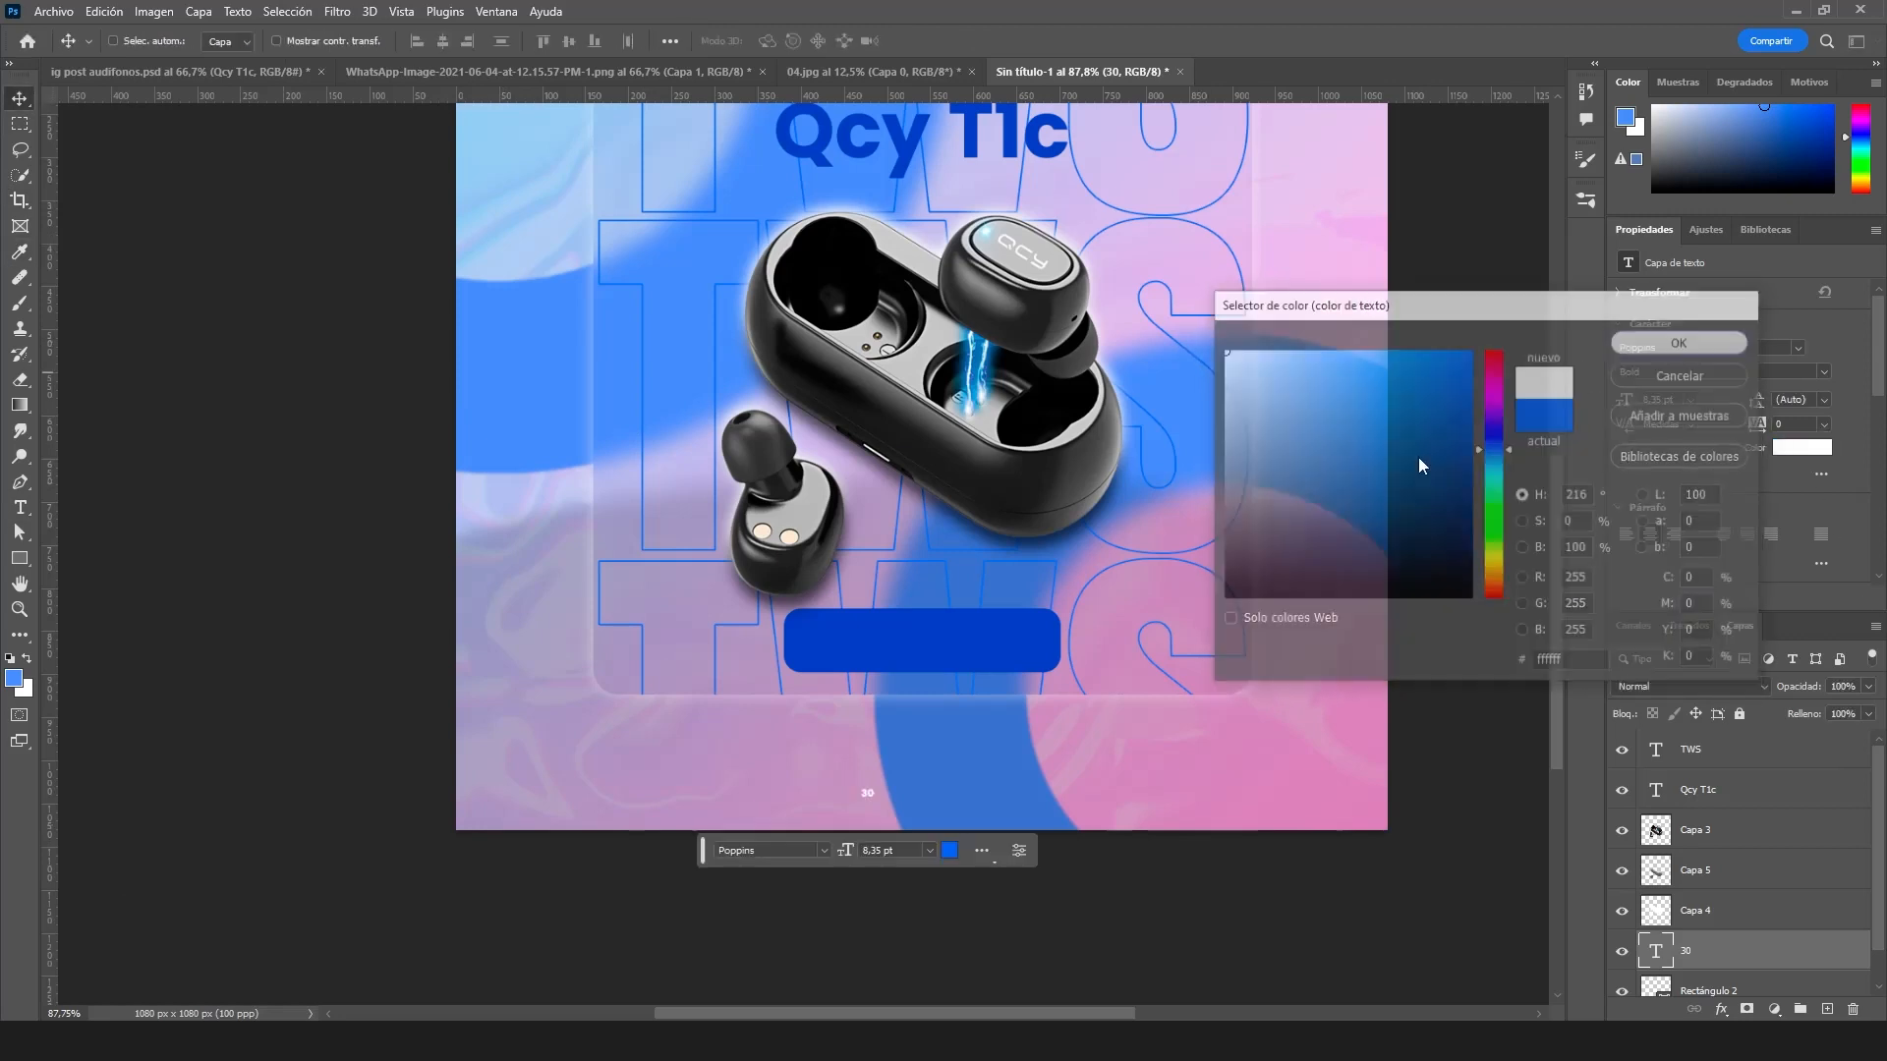
- Enlarge the 30 text to about 47.72 pt and place it on the left half of the blue rounded rectangle
key(ctrl+t)
drag(871, 792, 914, 646)
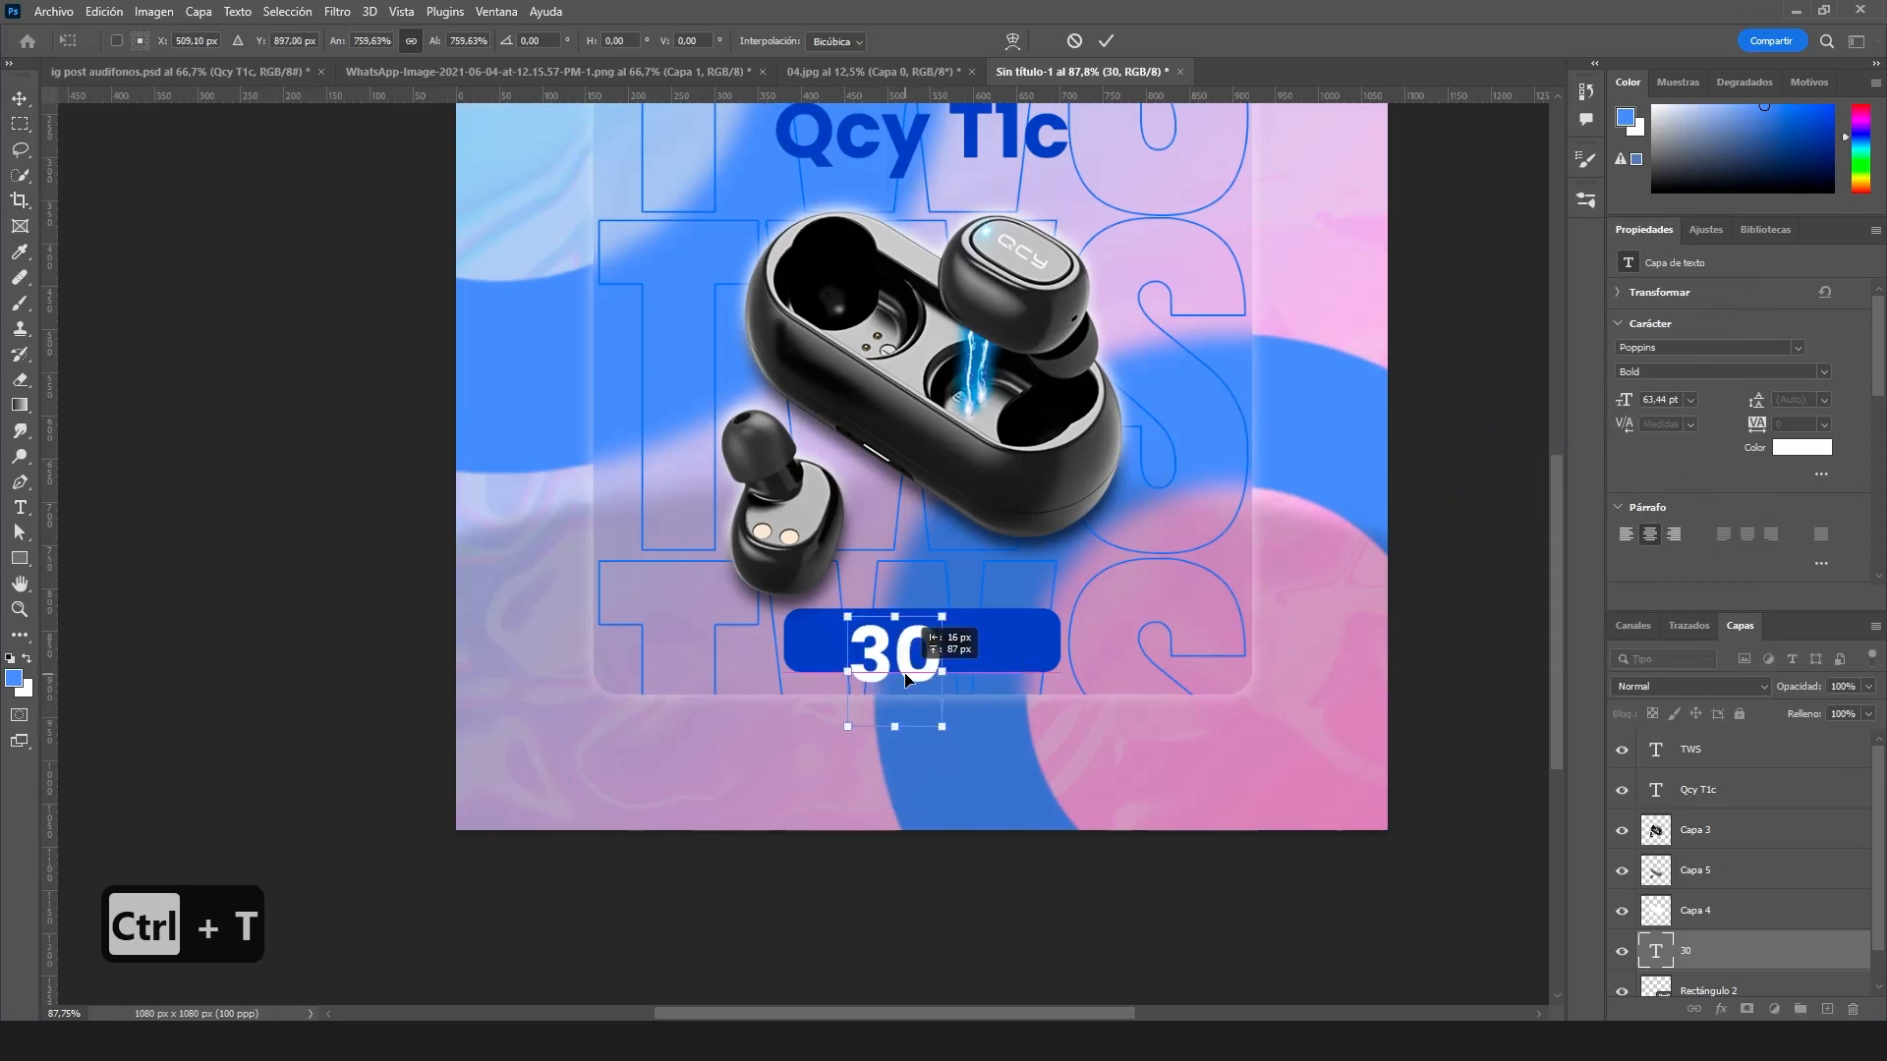
scroll(913, 686, up, 2)
drag(960, 762, 925, 713)
drag(889, 651, 886, 638)
key(Return)
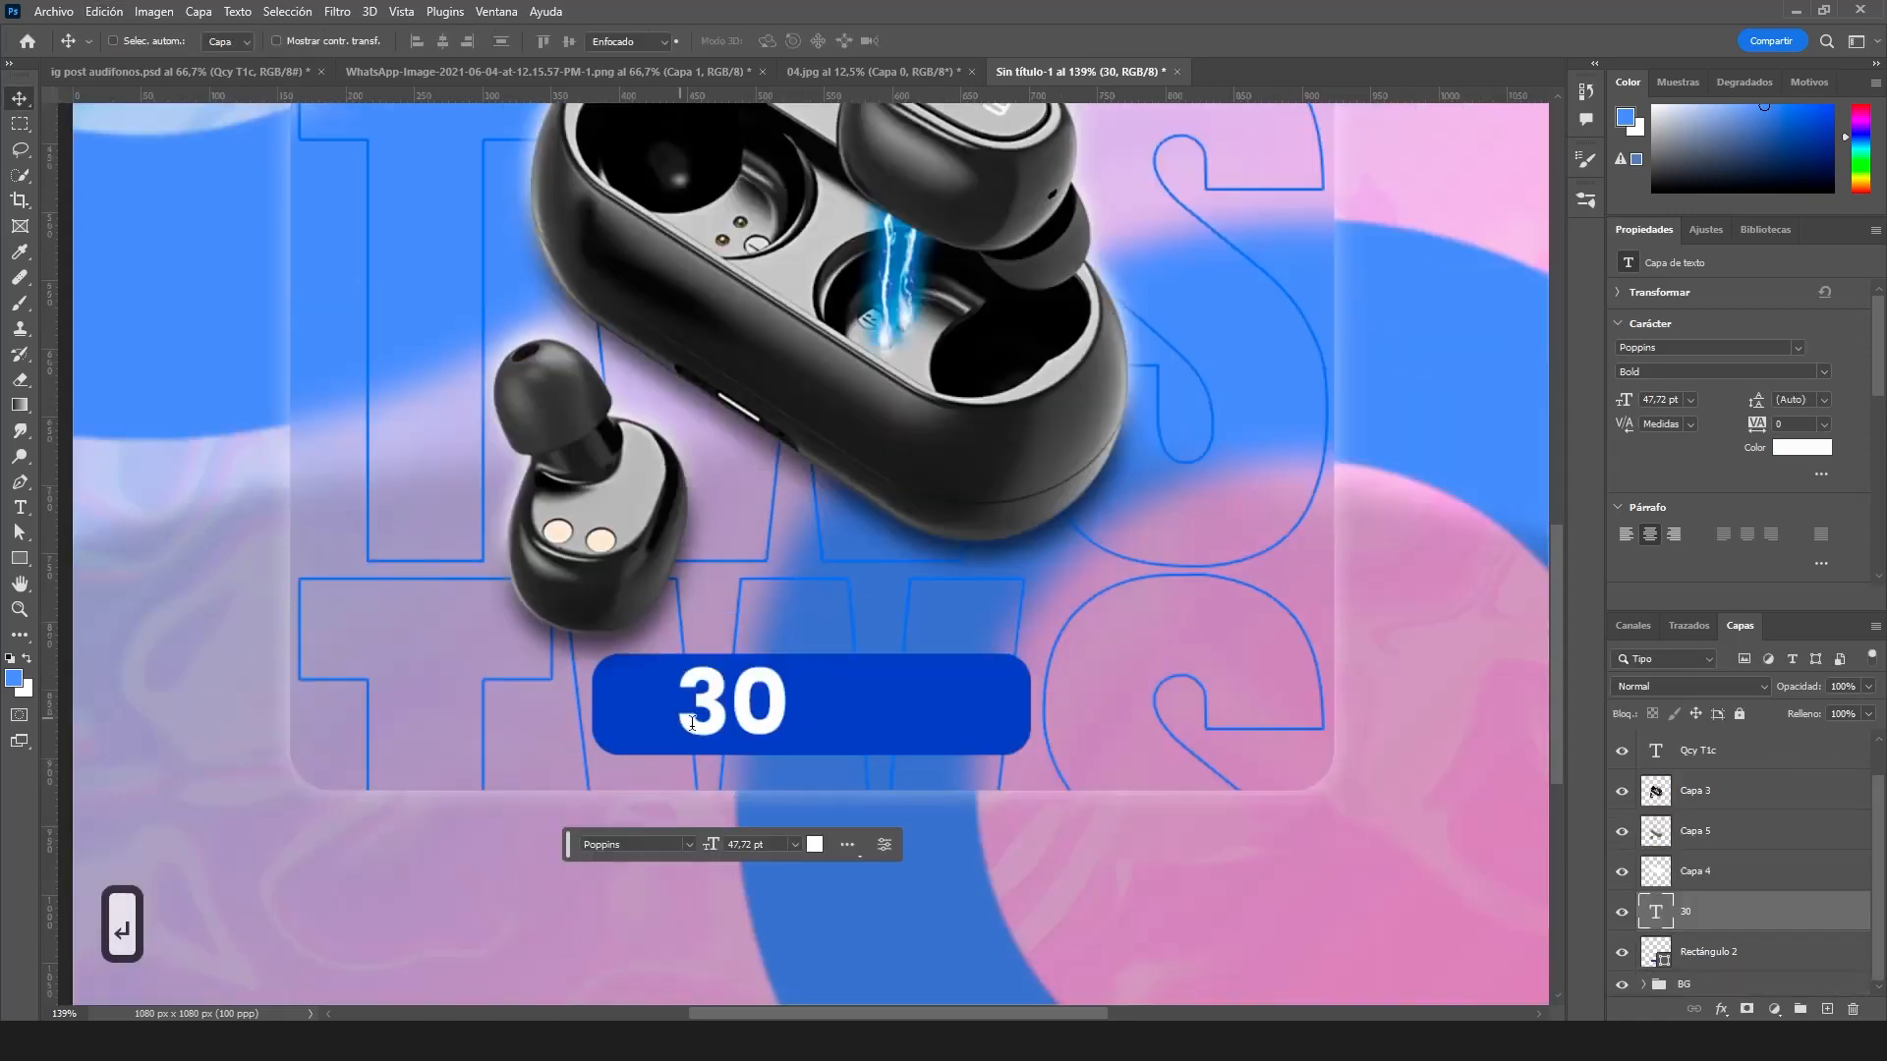
- Change the price text to $30 and adjust its position within the blue rectangle
double_click(699, 722)
click(698, 723)
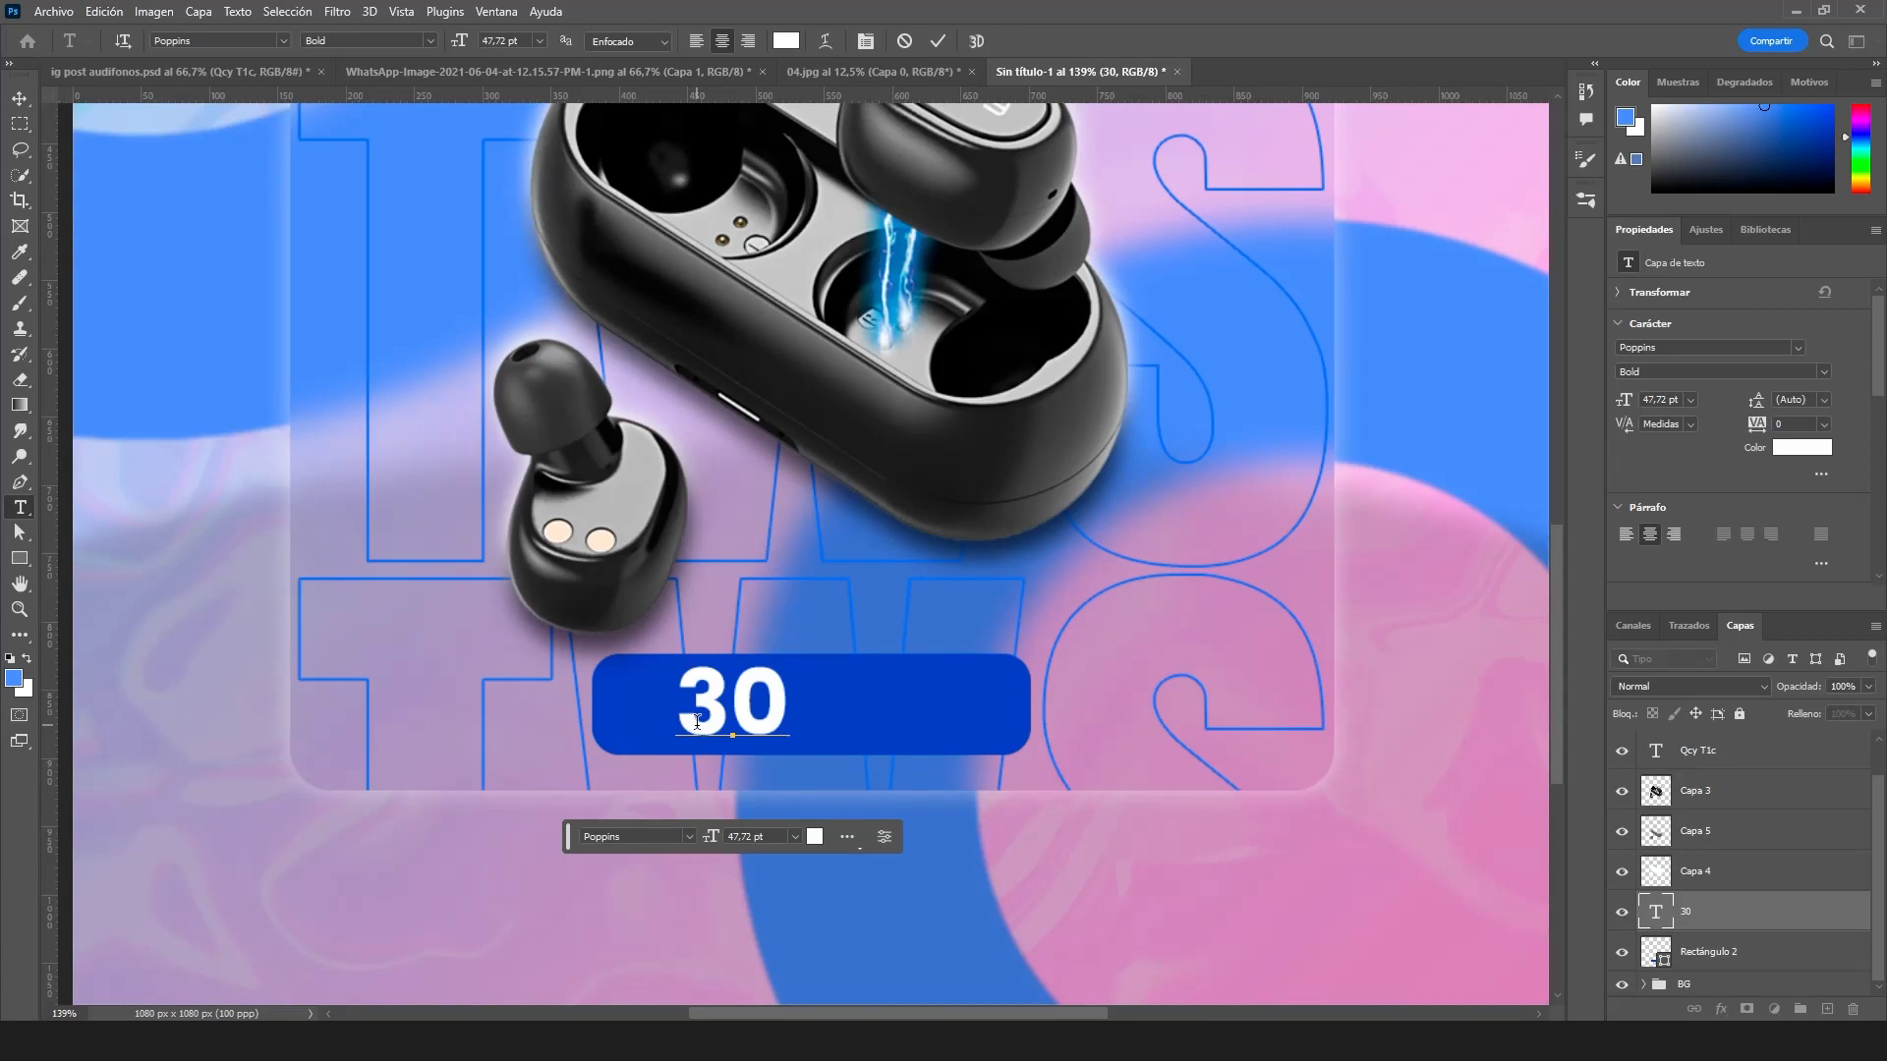
text($)
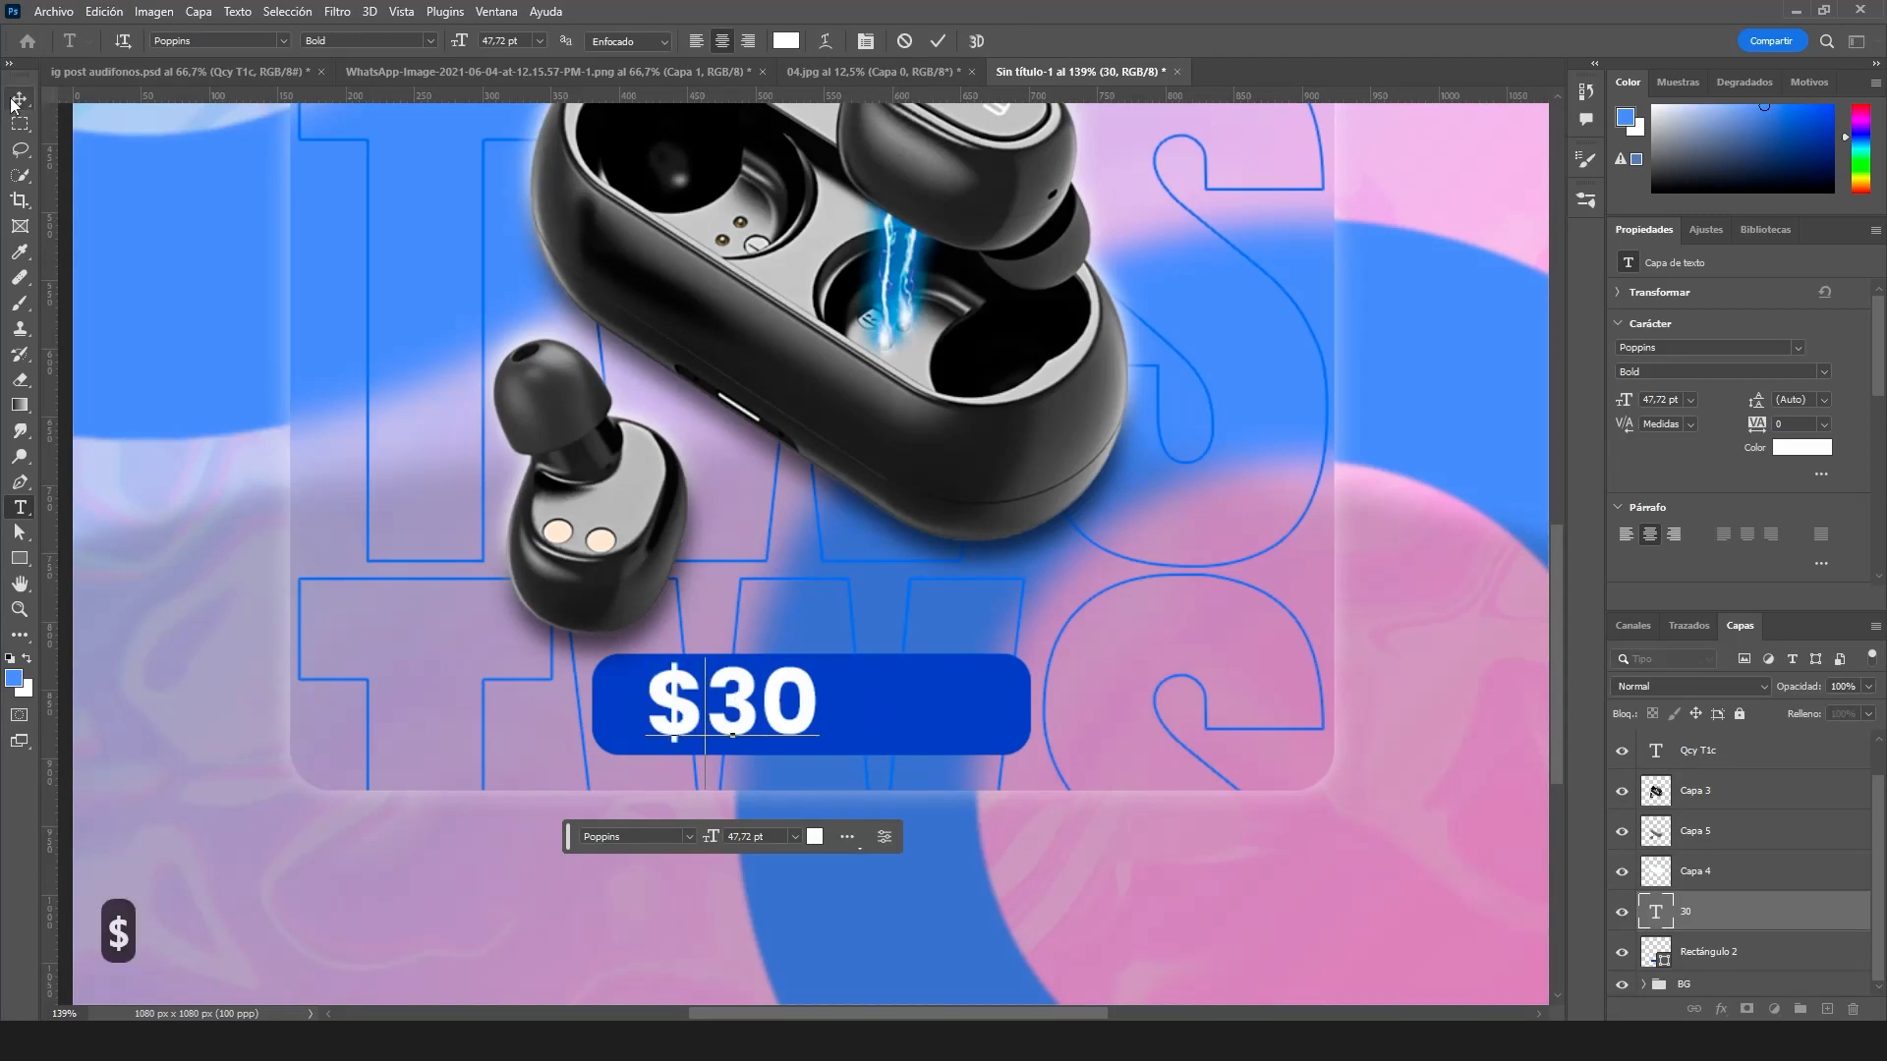
click(20, 98)
scroll(722, 732, up, 3)
drag(723, 733, 720, 745)
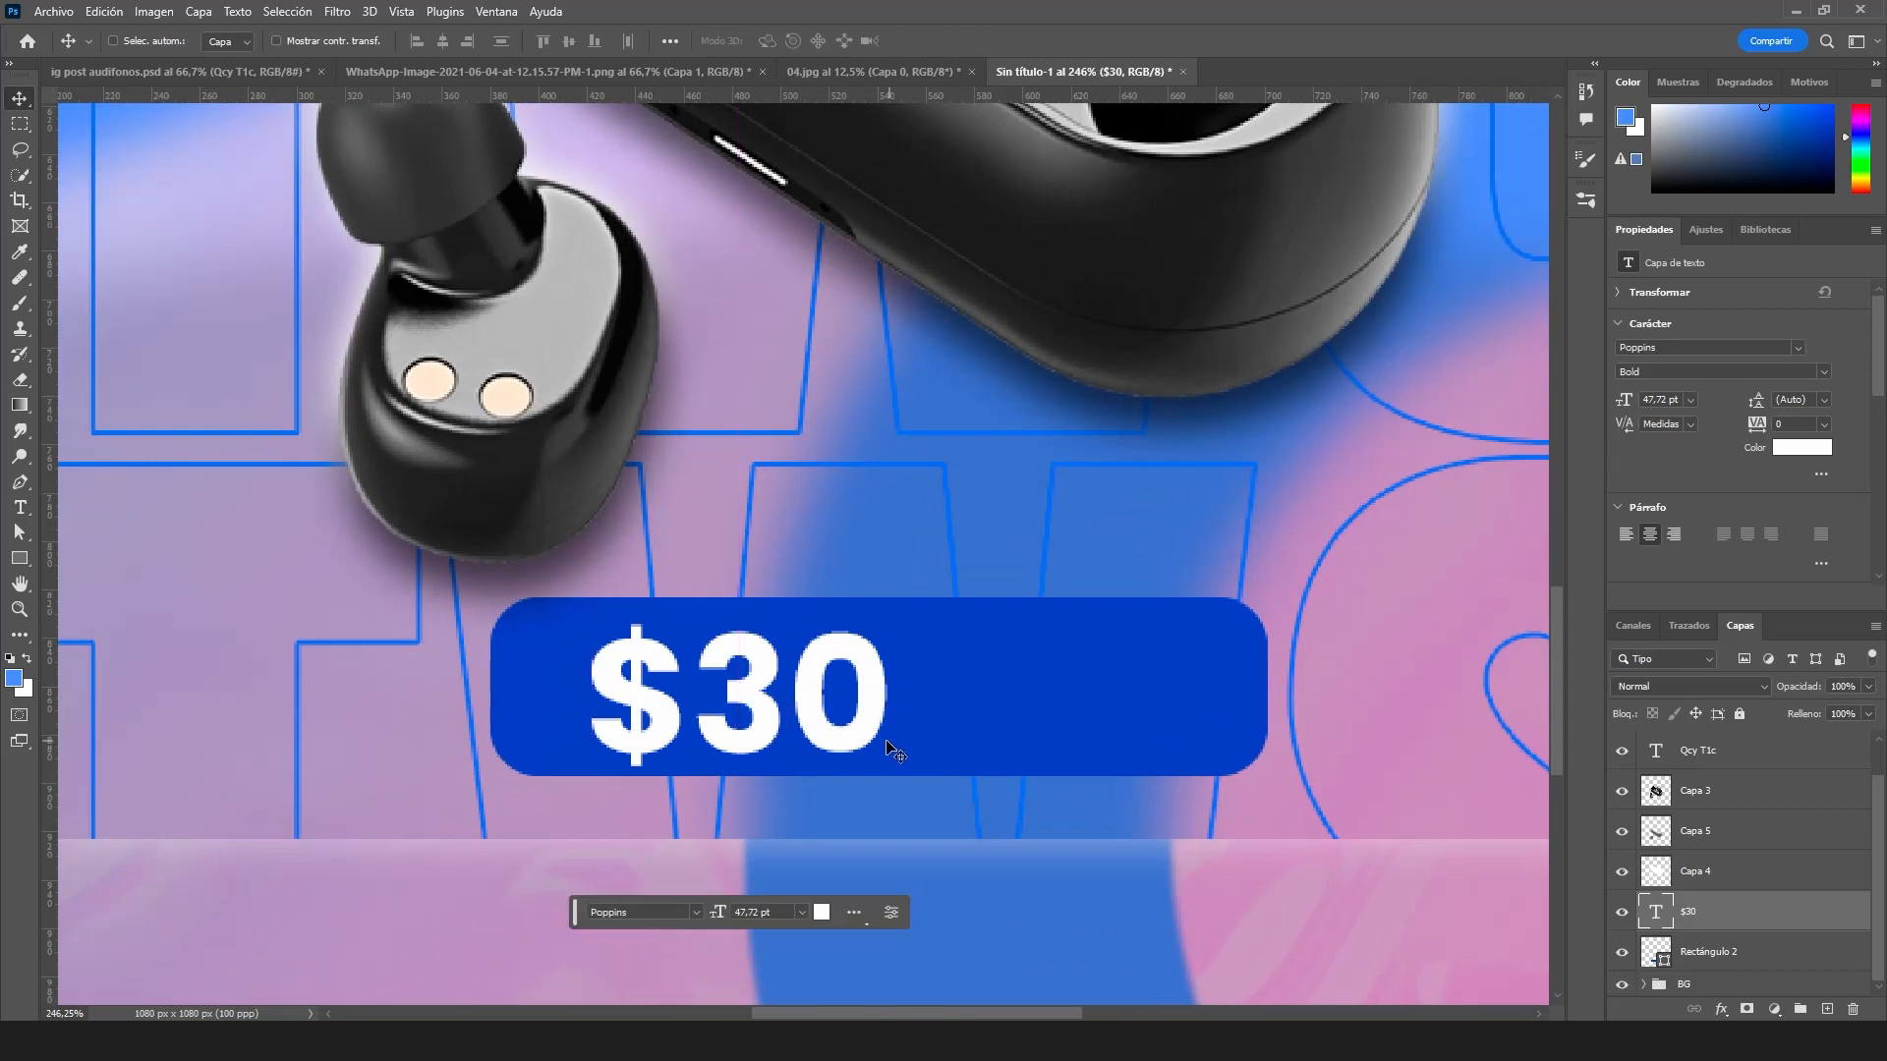
- Duplicate the $30 text below the blue rectangle and change the copy to .99
scroll(702, 590, down, 2)
drag(764, 601, 764, 875)
double_click(767, 875)
text(.99)
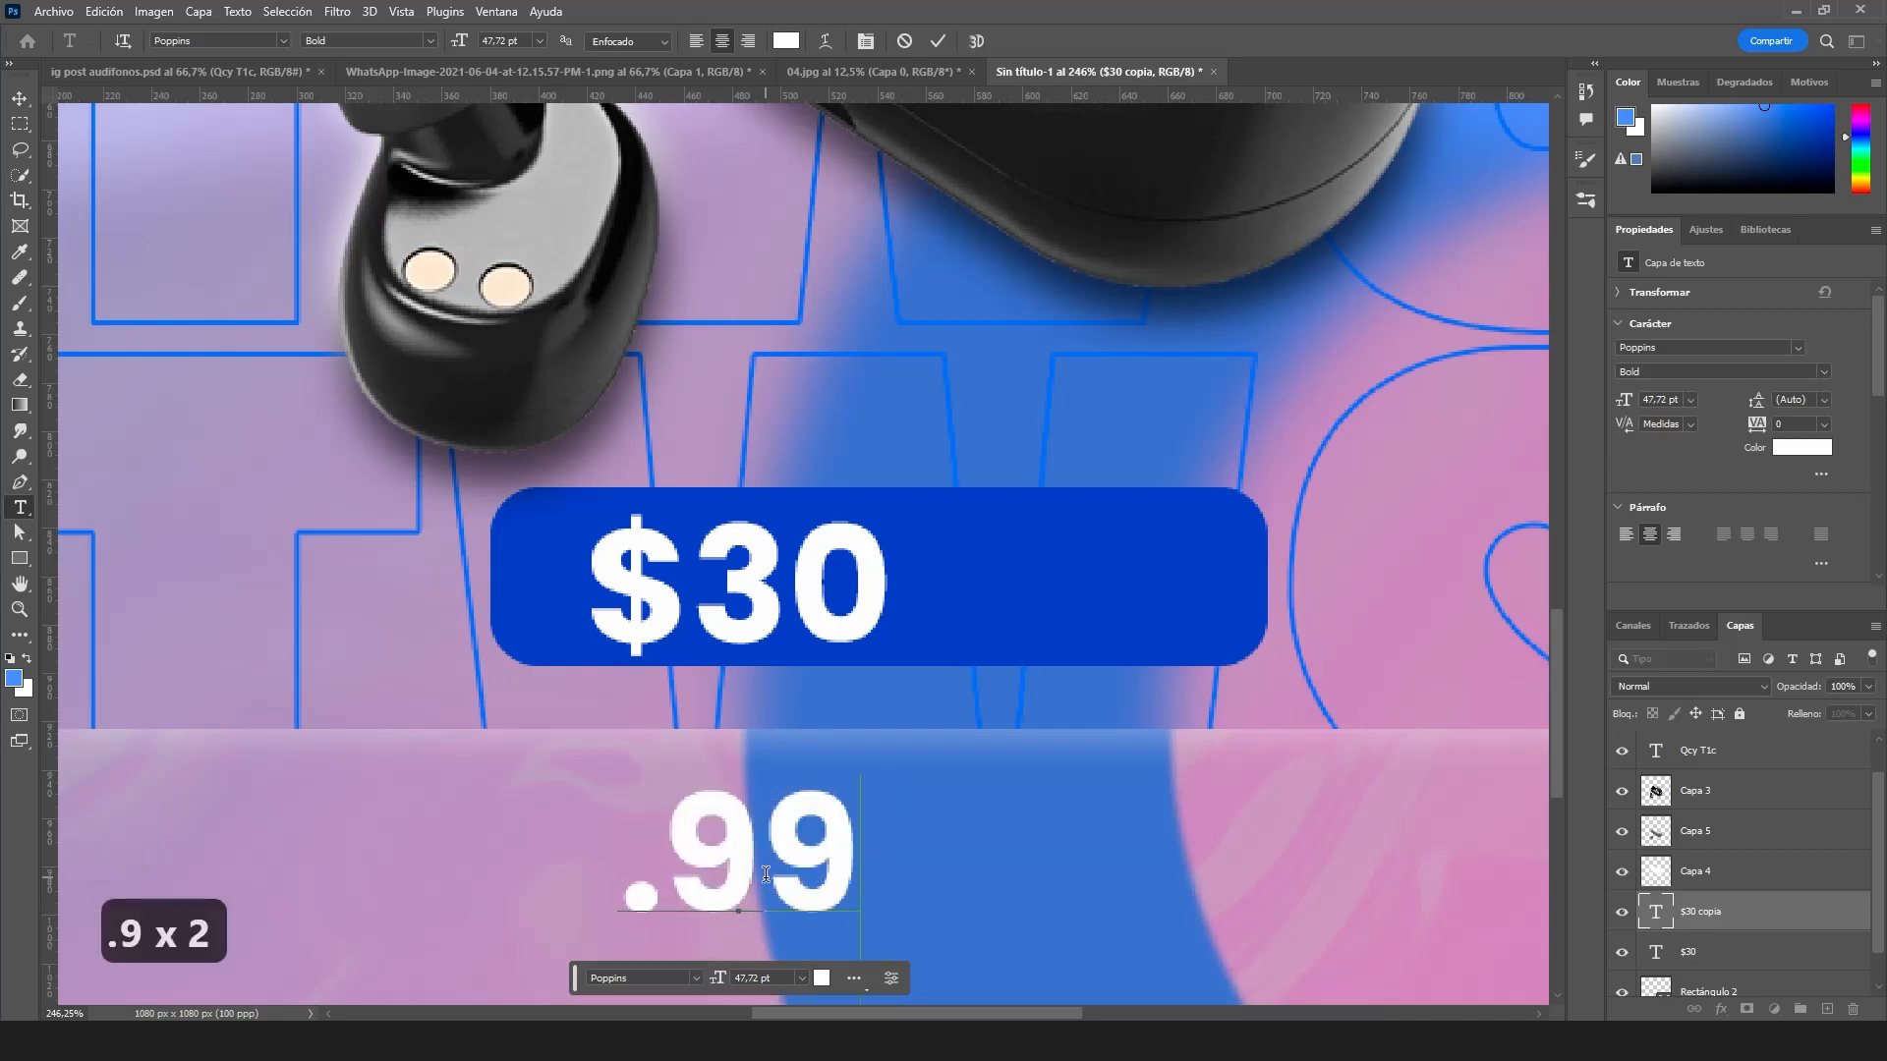
- Shrink the .99 text and place it as raised cents beside the $30 text on the blue rounded rectangle
click(20, 98)
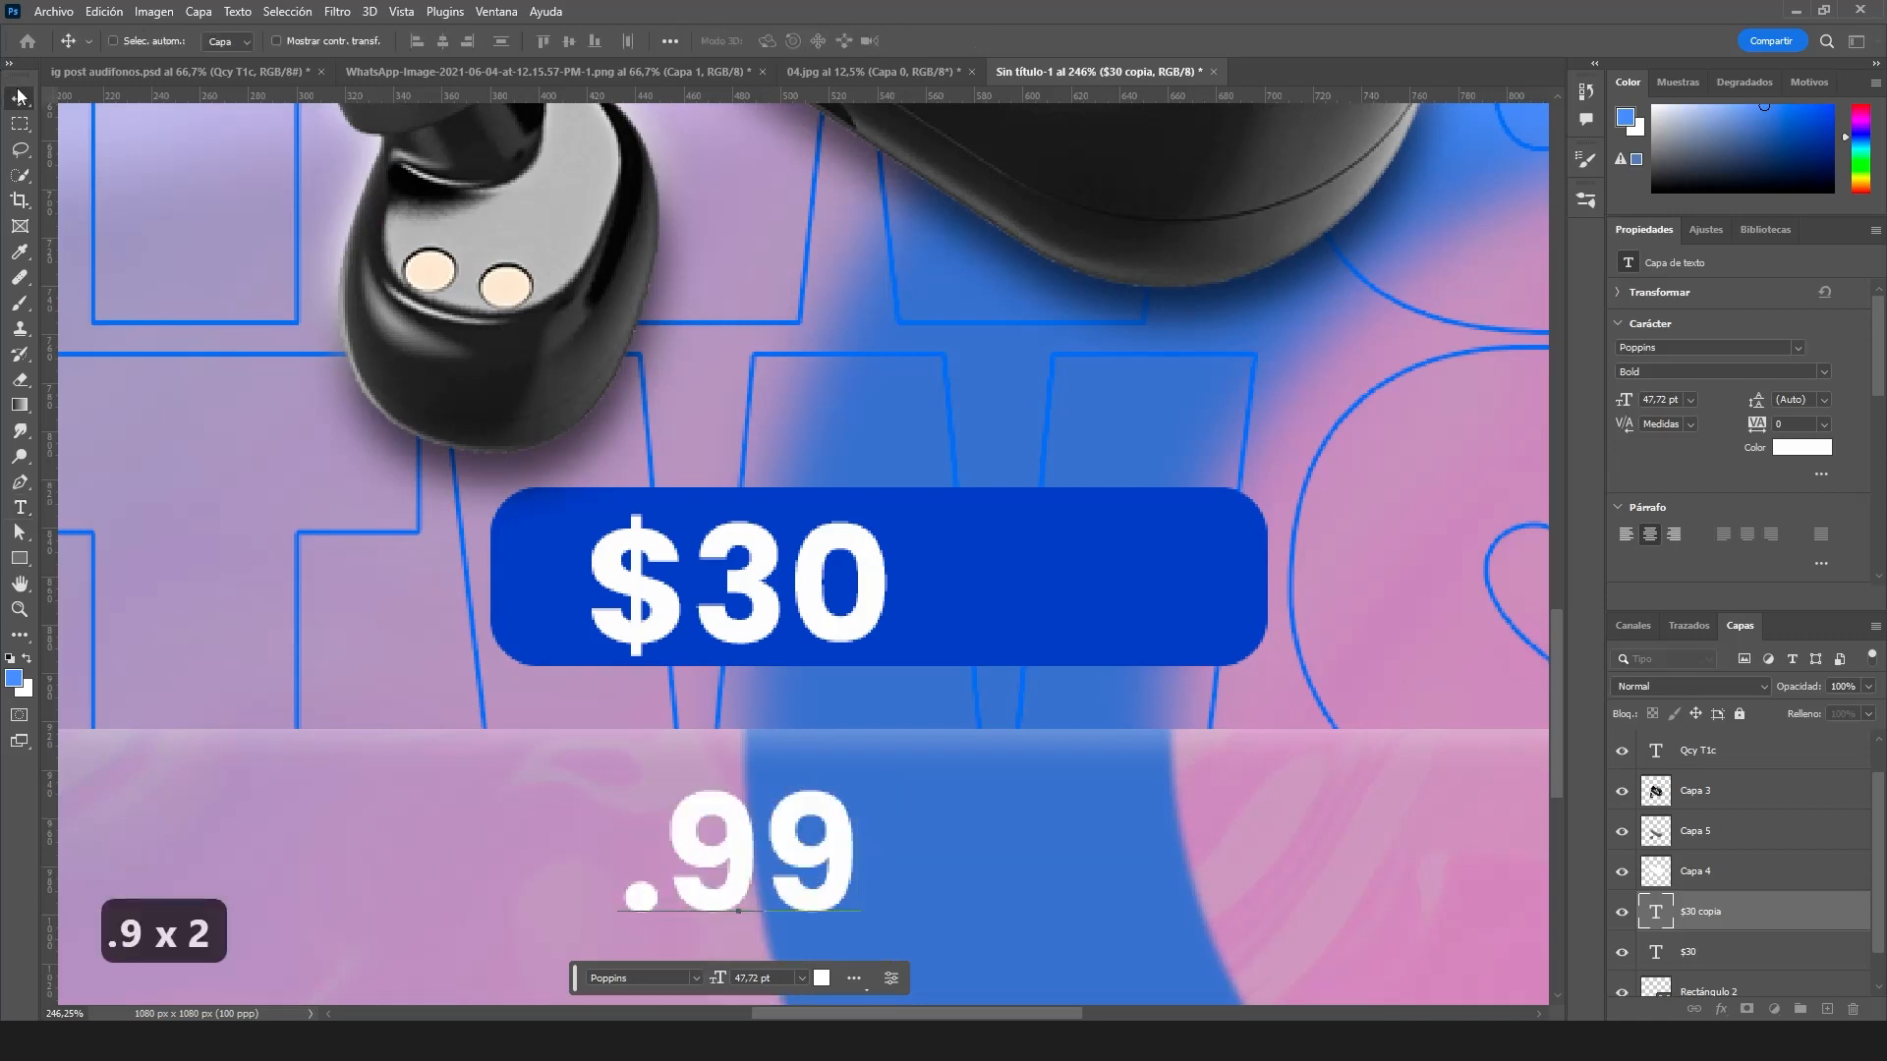
key(ctrl+t)
drag(619, 773, 710, 860)
drag(821, 915, 991, 603)
key(Return)
- Change the $30 price text to $39
double_click(816, 614)
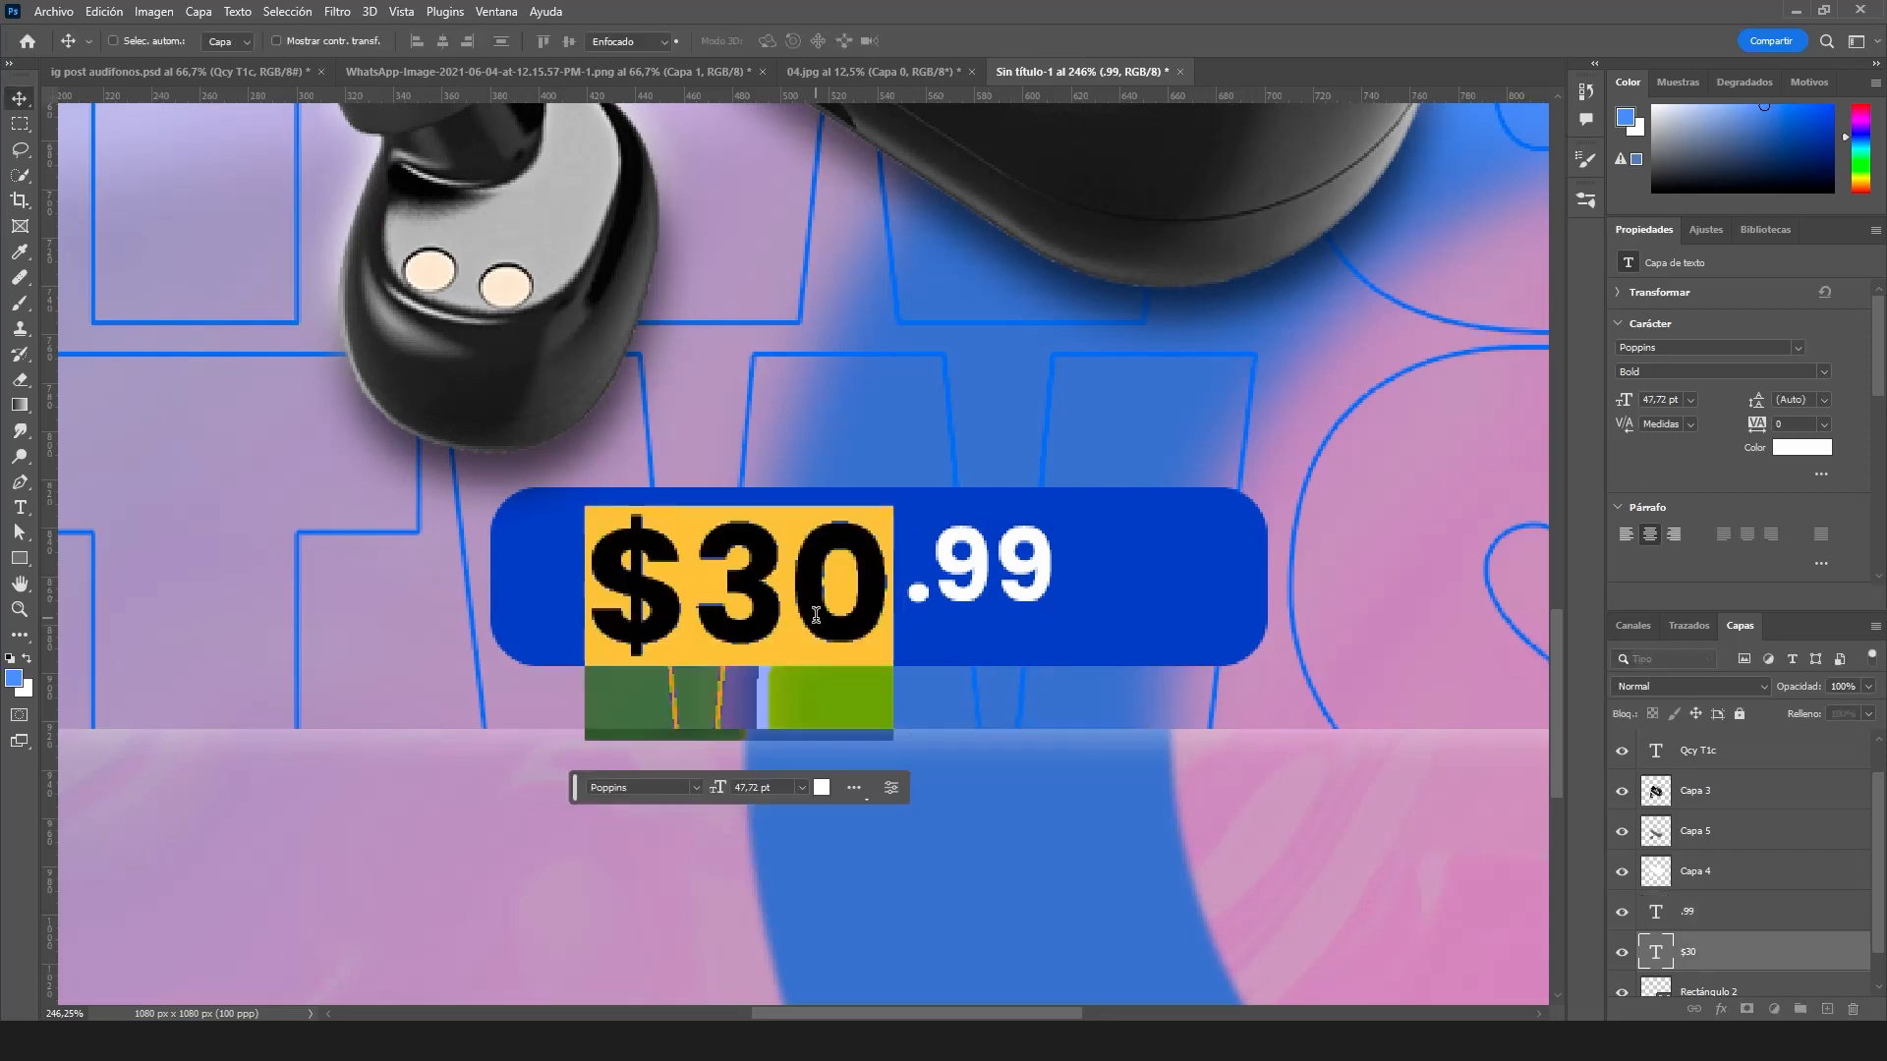
click(812, 614)
drag(829, 596, 860, 593)
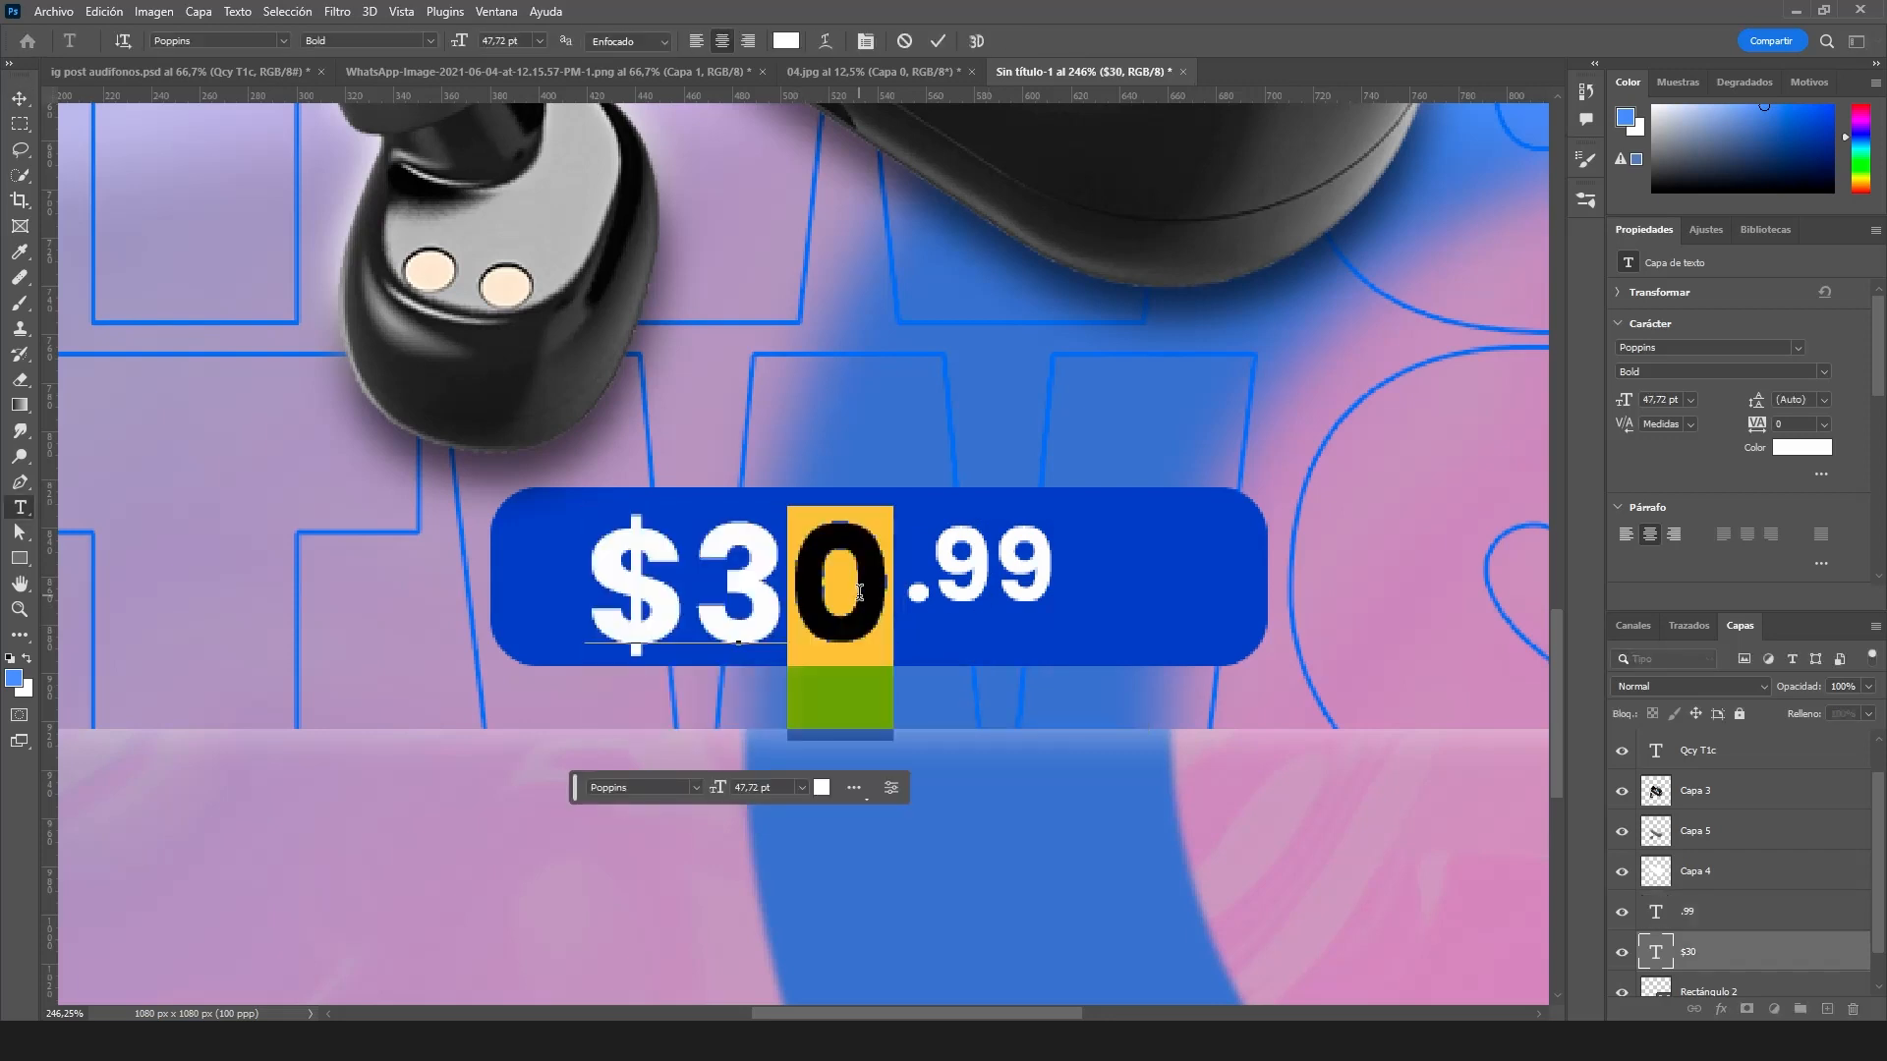
text(9)
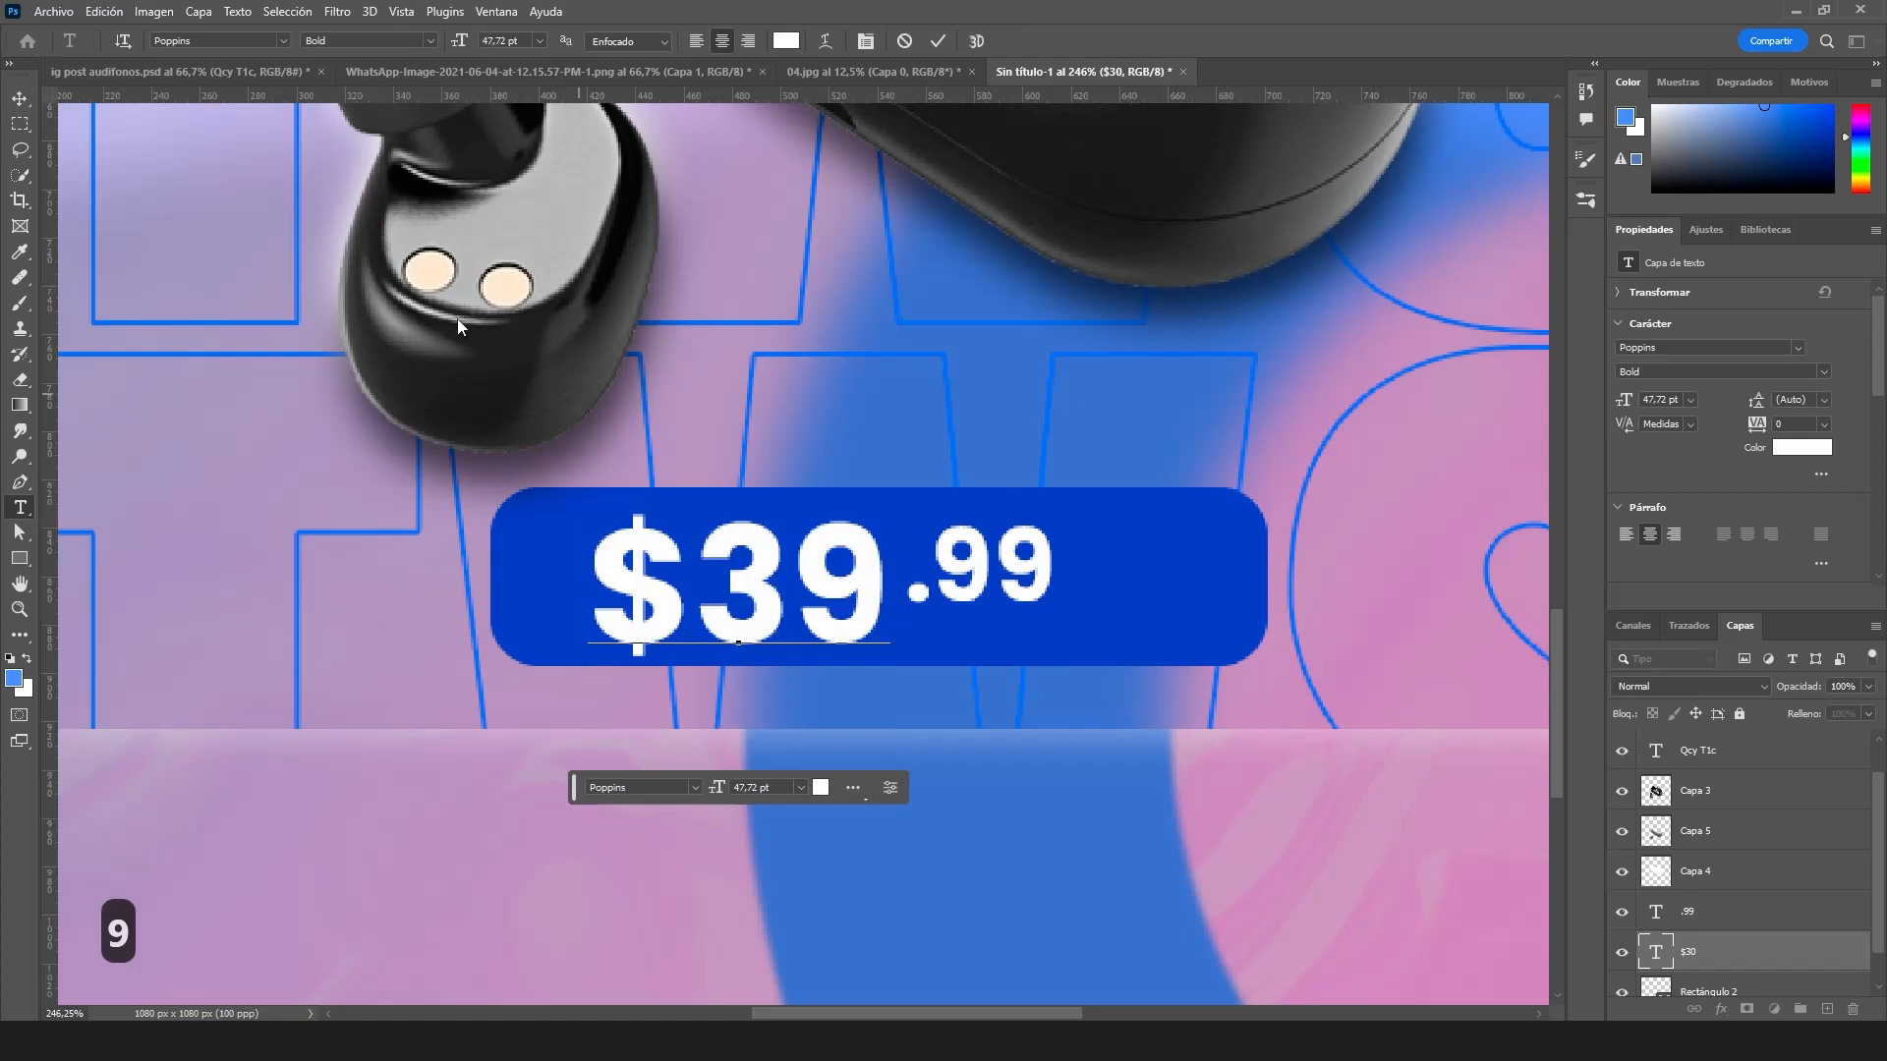
click(20, 98)
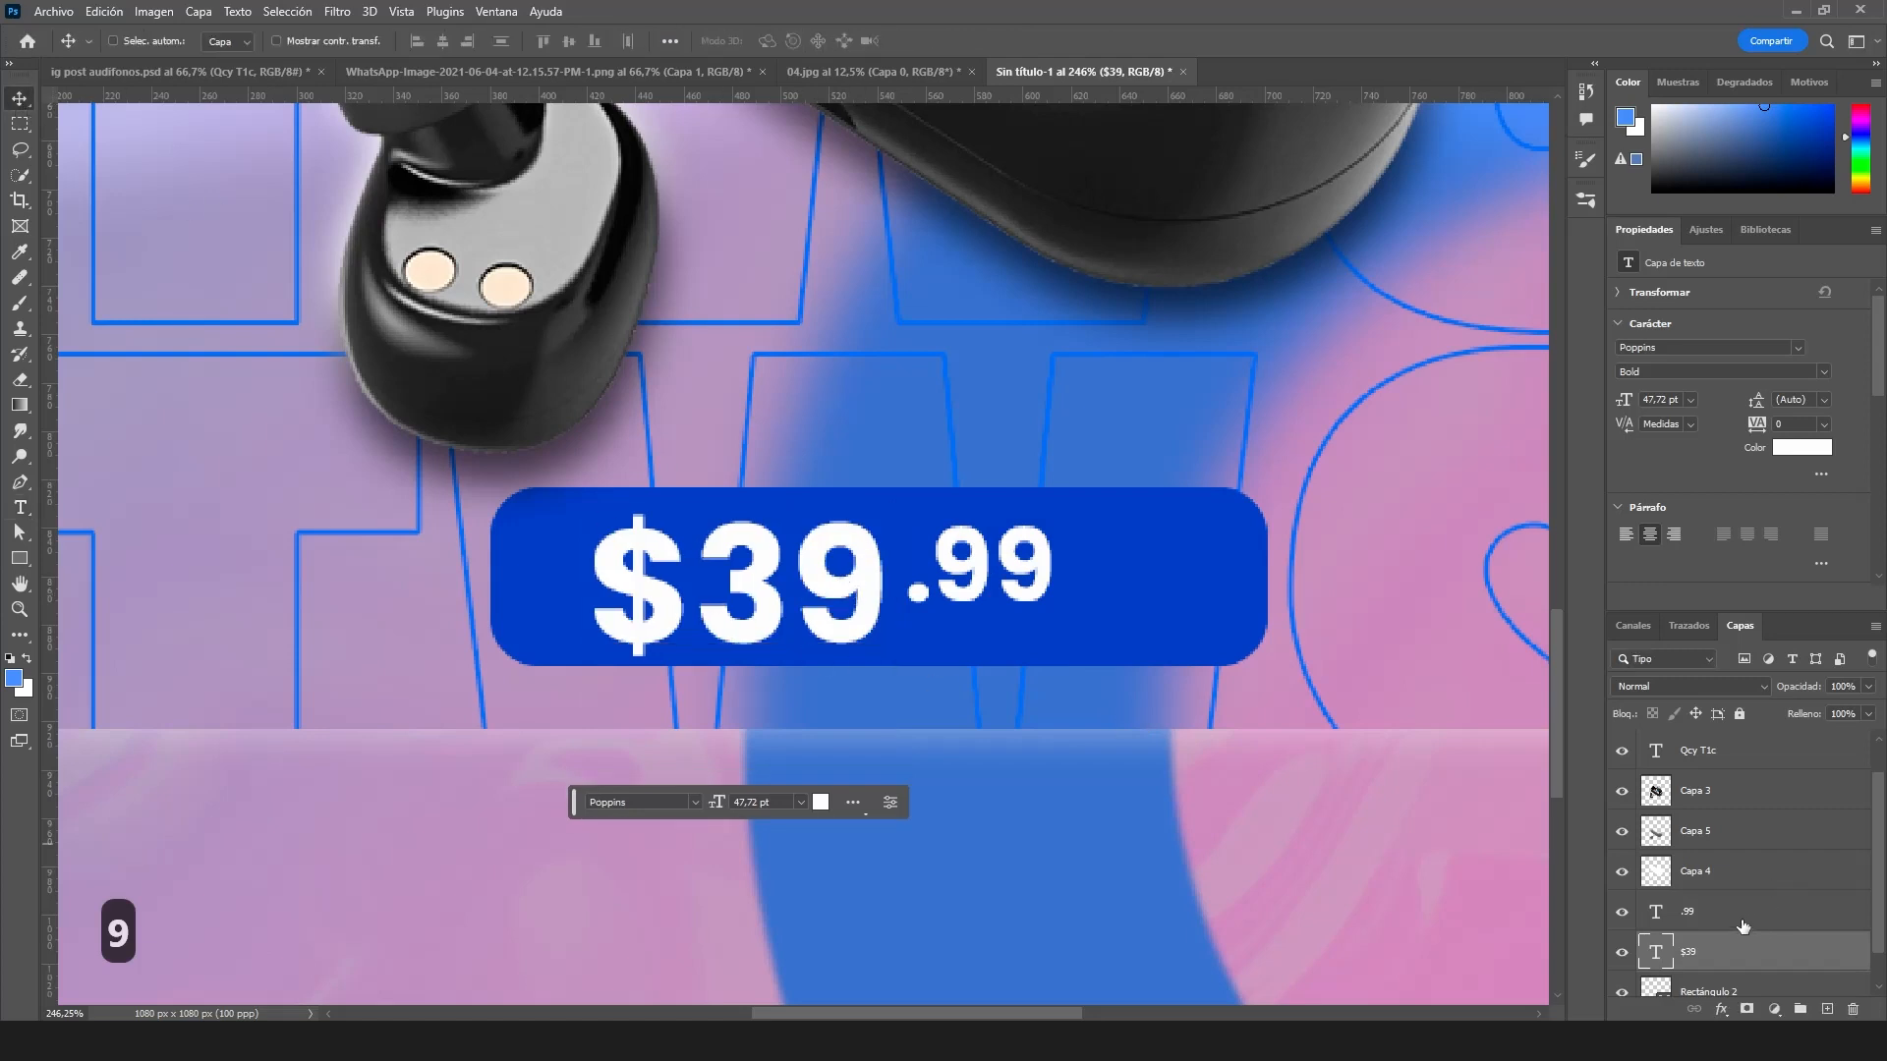
- Move the $39 and .99 texts together to centre them on the blue rounded rectangle
shift+click(1698, 910)
drag(744, 627, 823, 619)
scroll(1032, 762, down, 5)
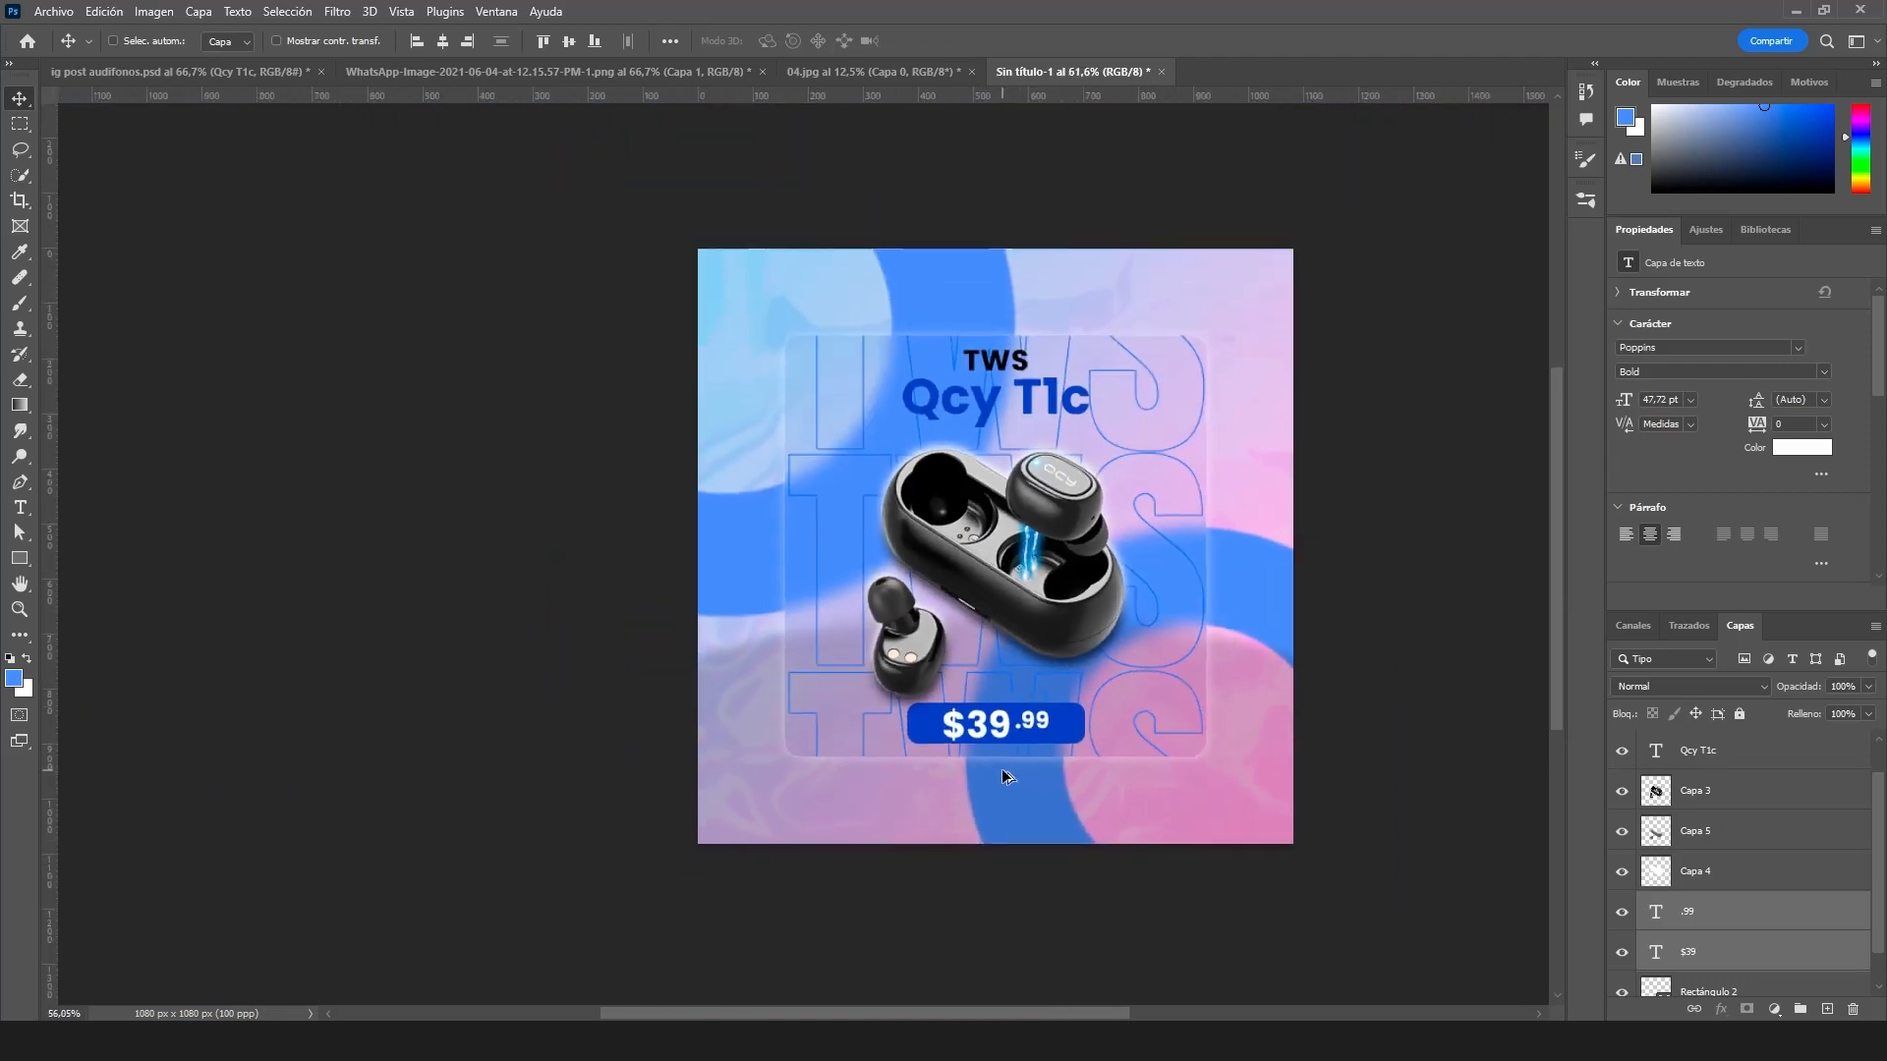
scroll(1041, 422, up, 4)
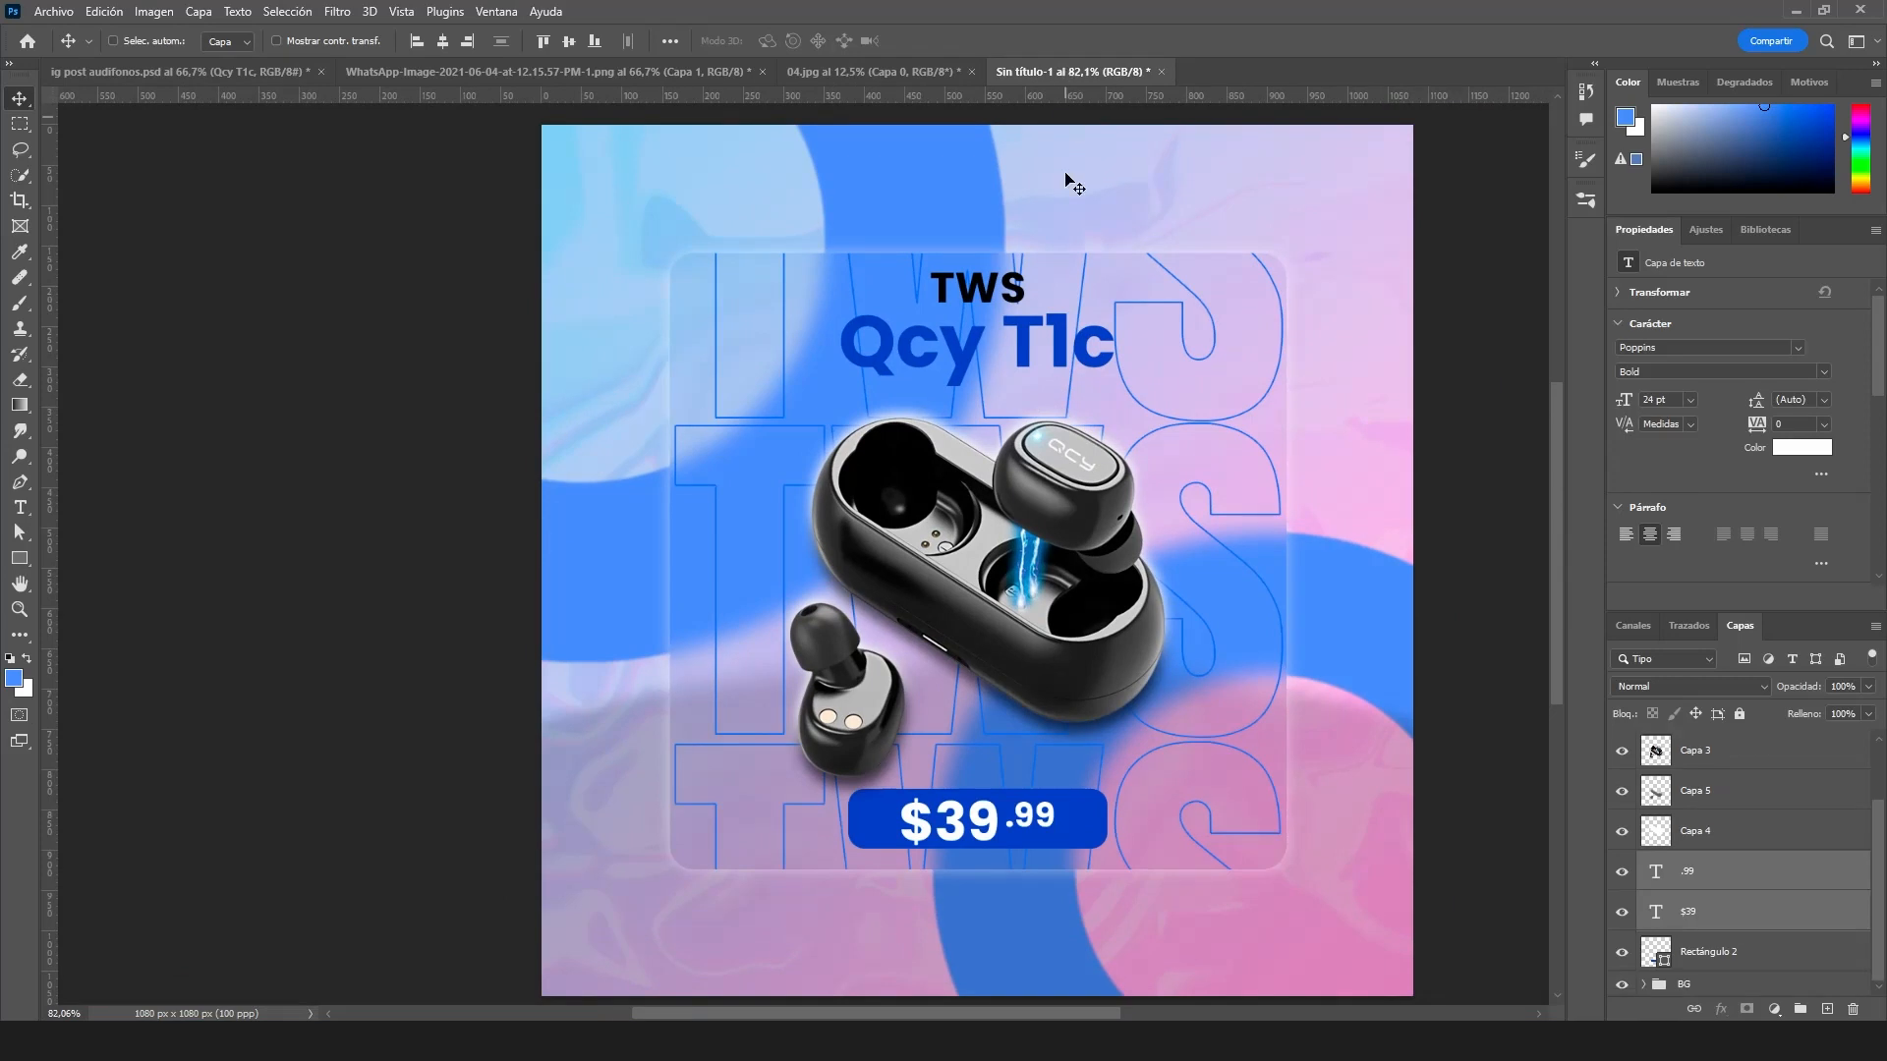
scroll(1160, 768, down, 3)
scroll(1142, 762, up, 2)
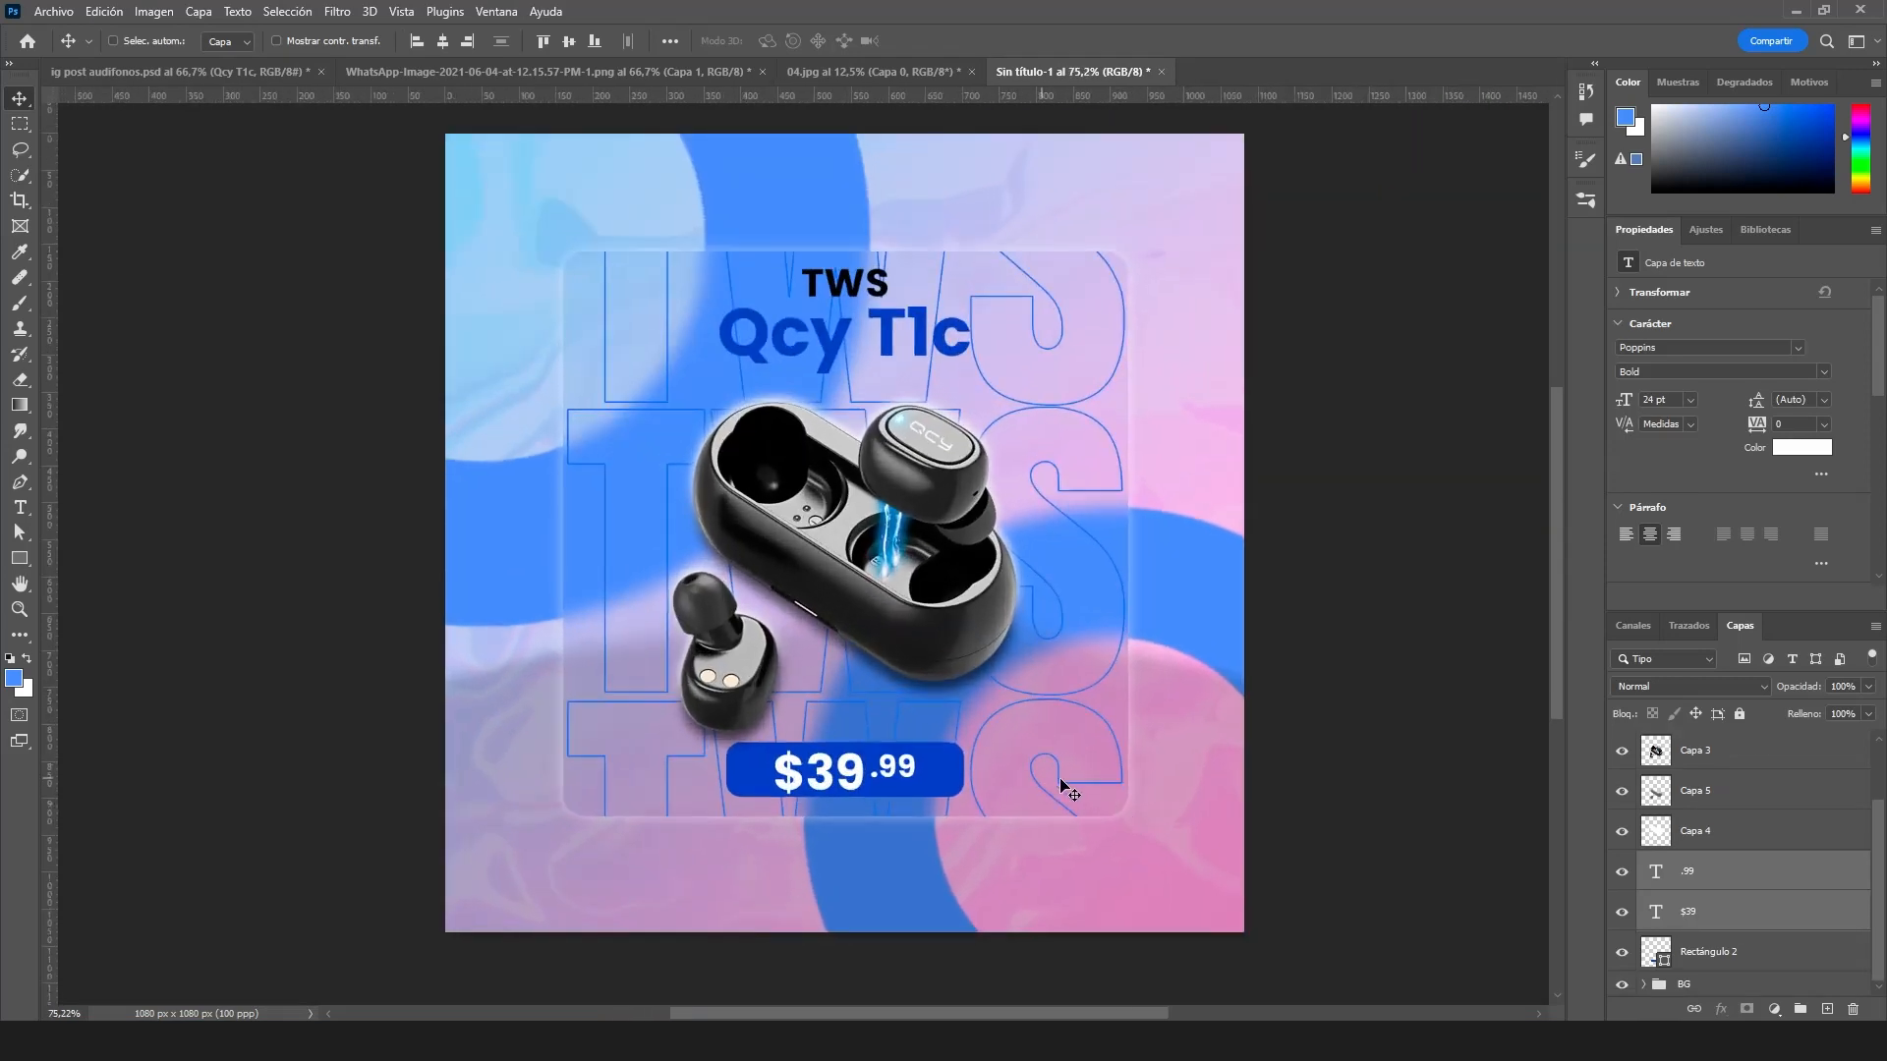
- Group all layers from the TWS text down to Rectángulo 2 and name the group Main info
scroll(1687, 872, up, 1)
scroll(1687, 873, up, 1)
click(1708, 752)
scroll(1686, 808, down, 2)
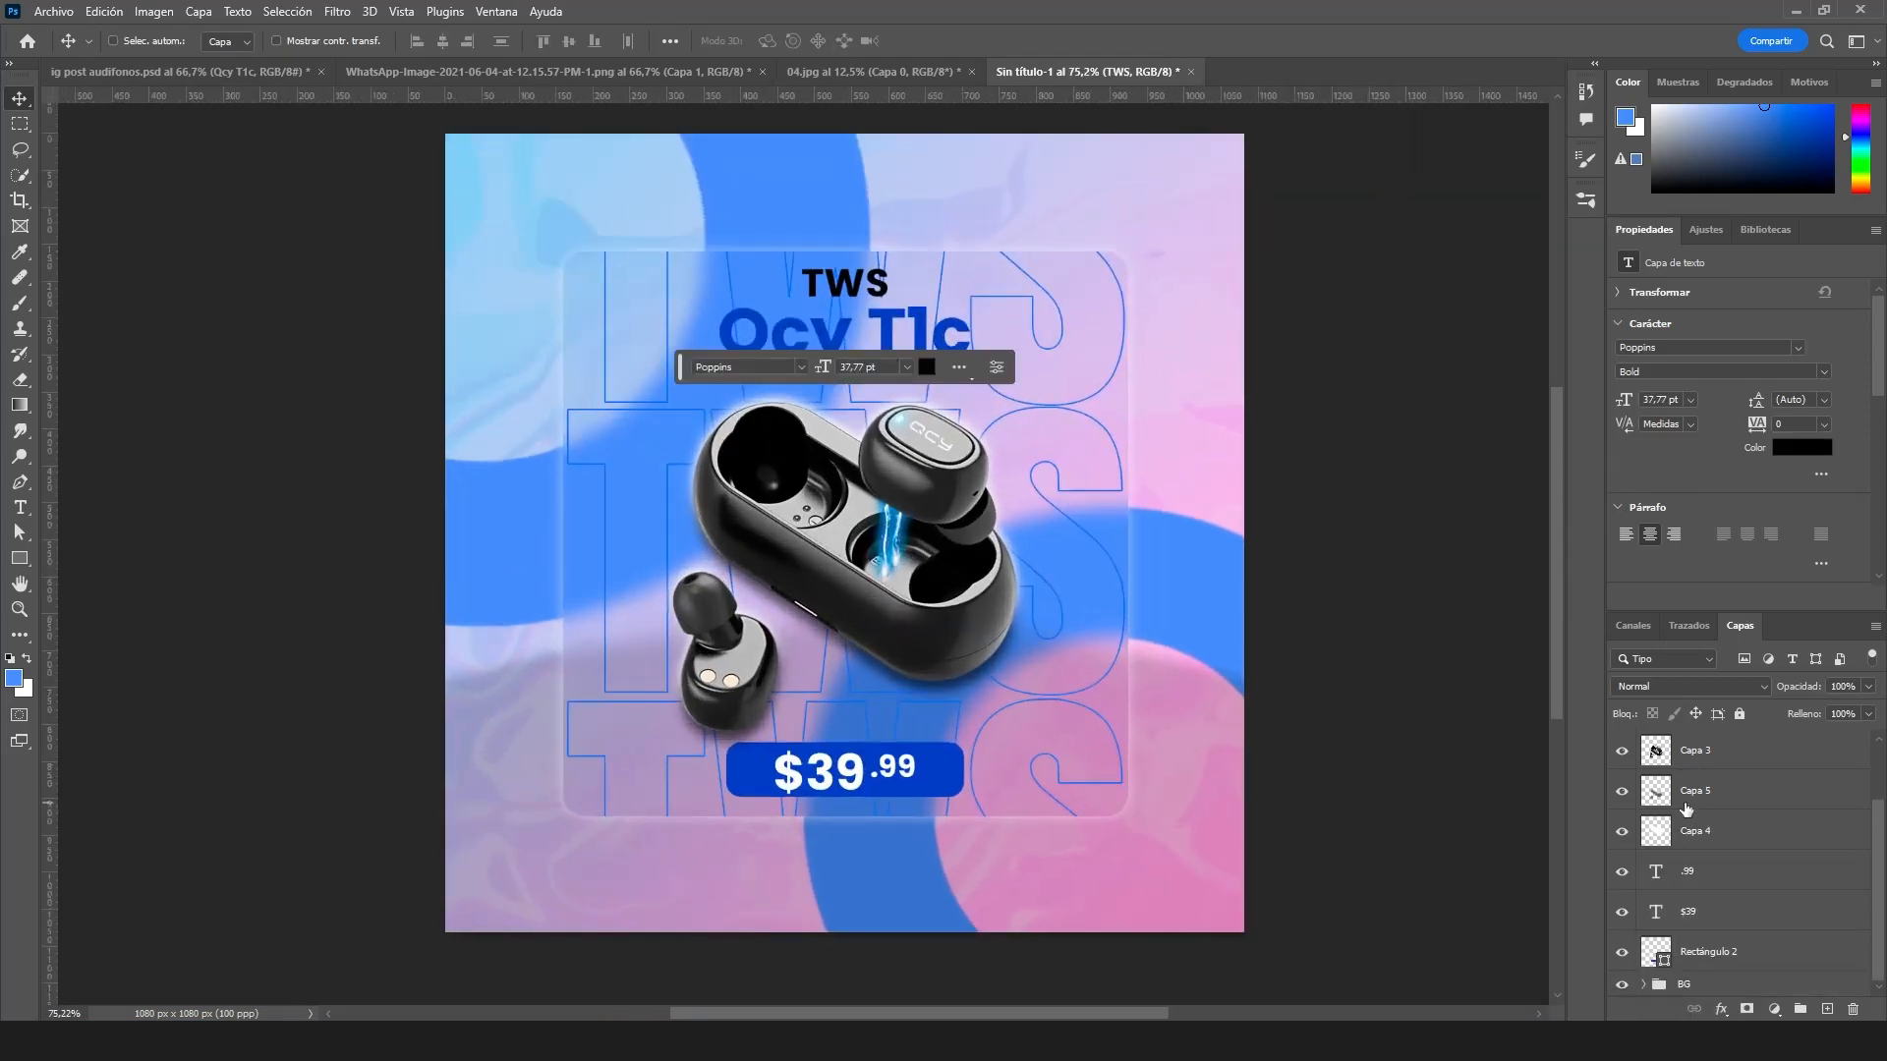
shift+click(1725, 959)
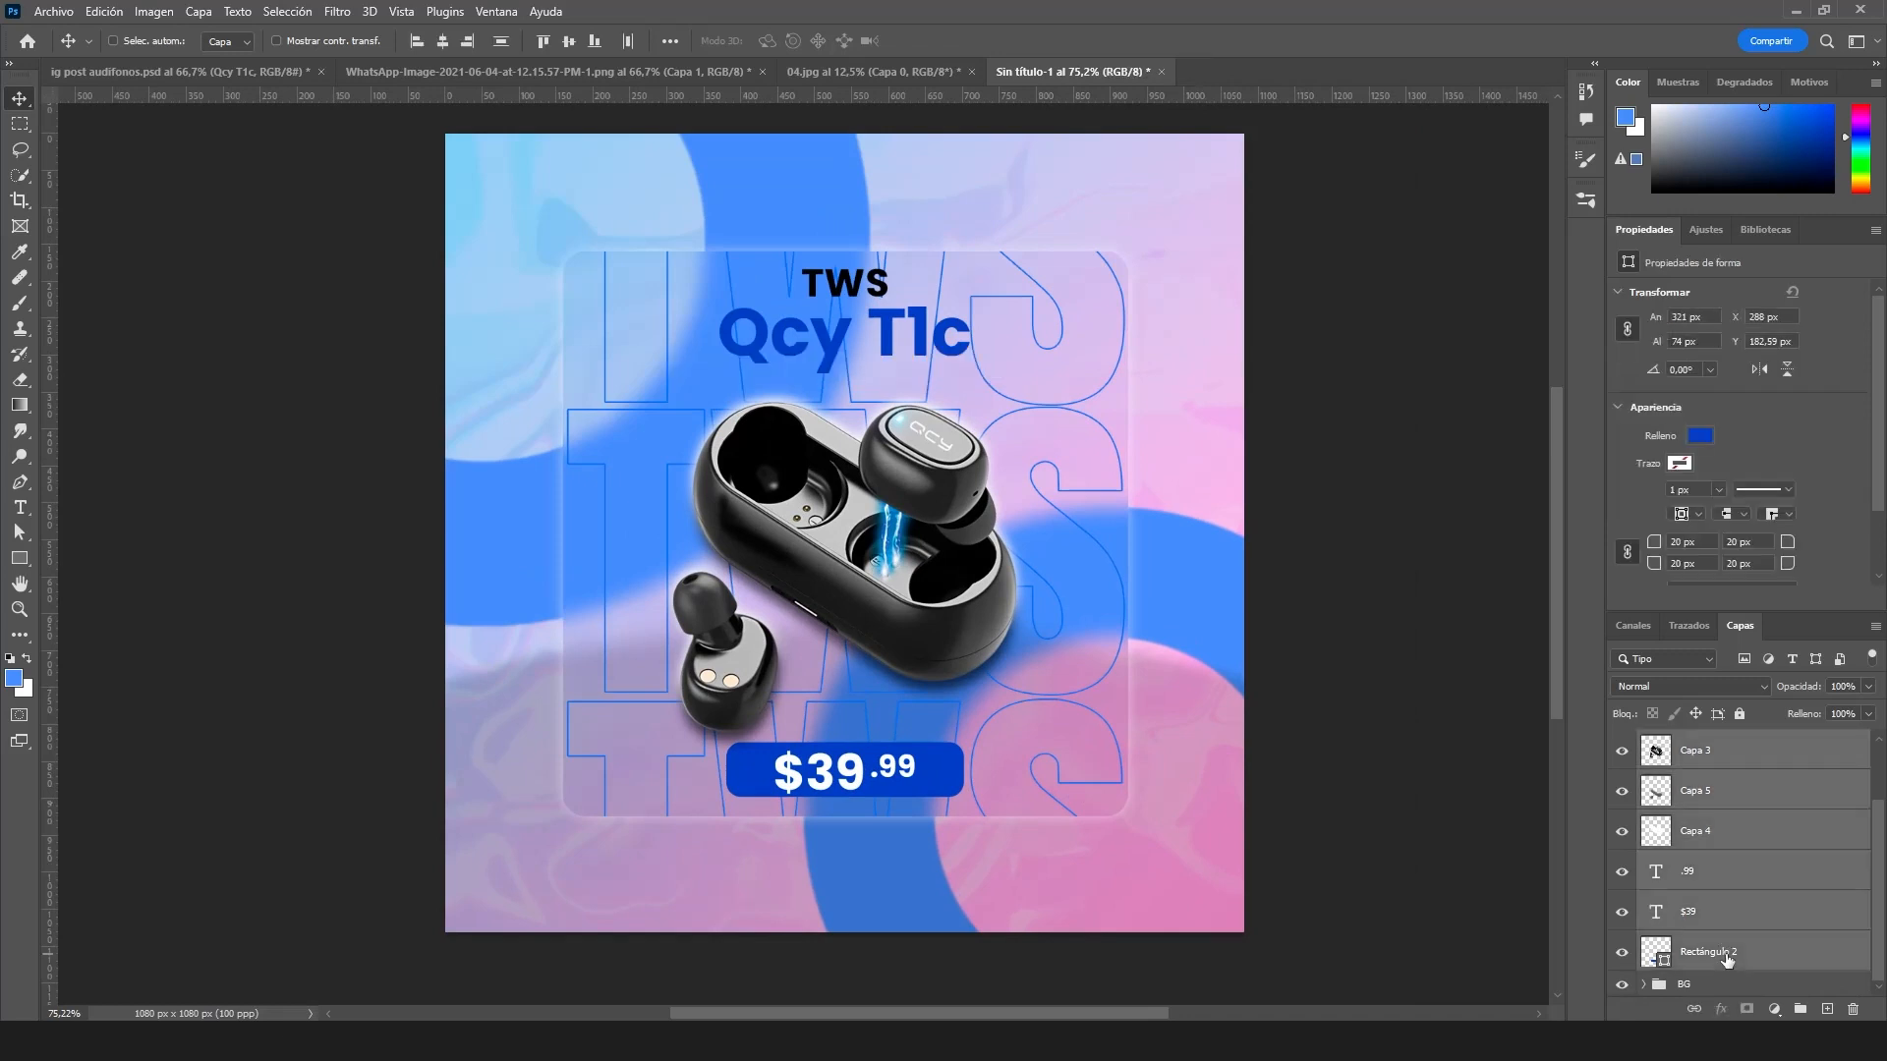
key(ctrl+g)
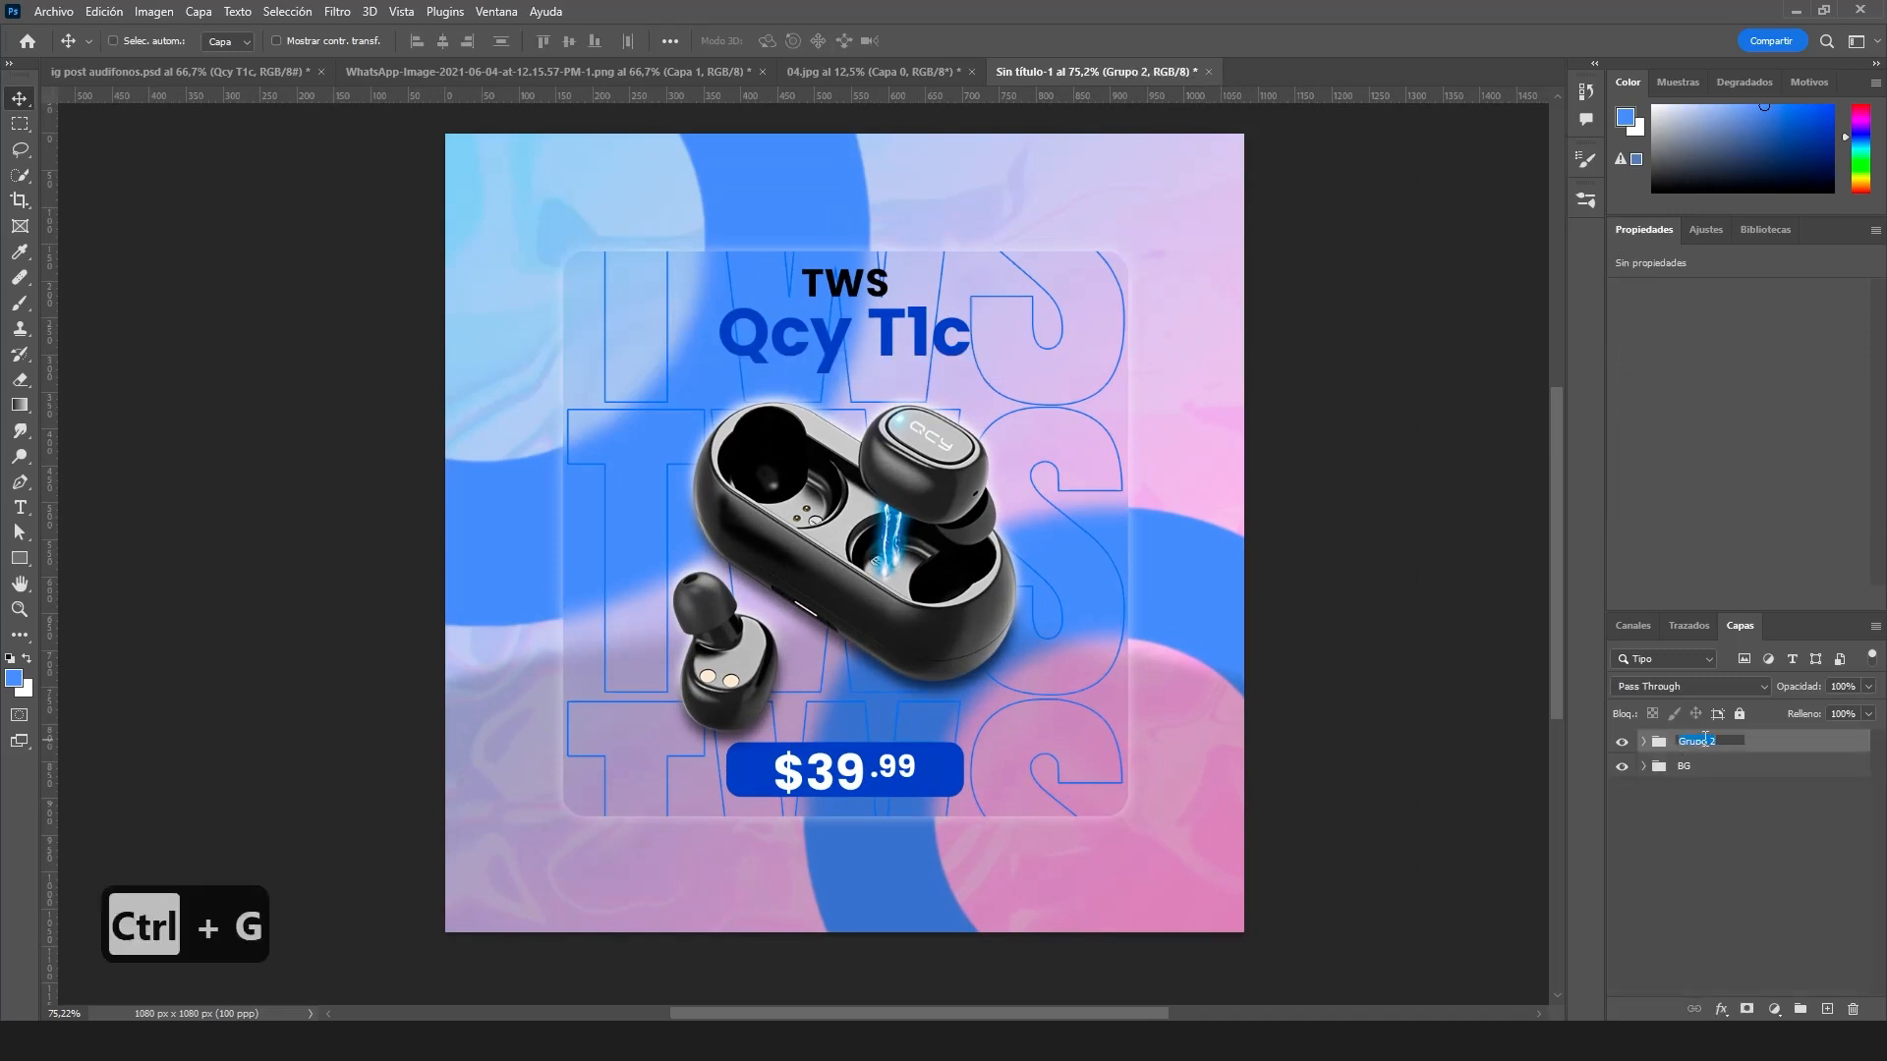
text(Main )
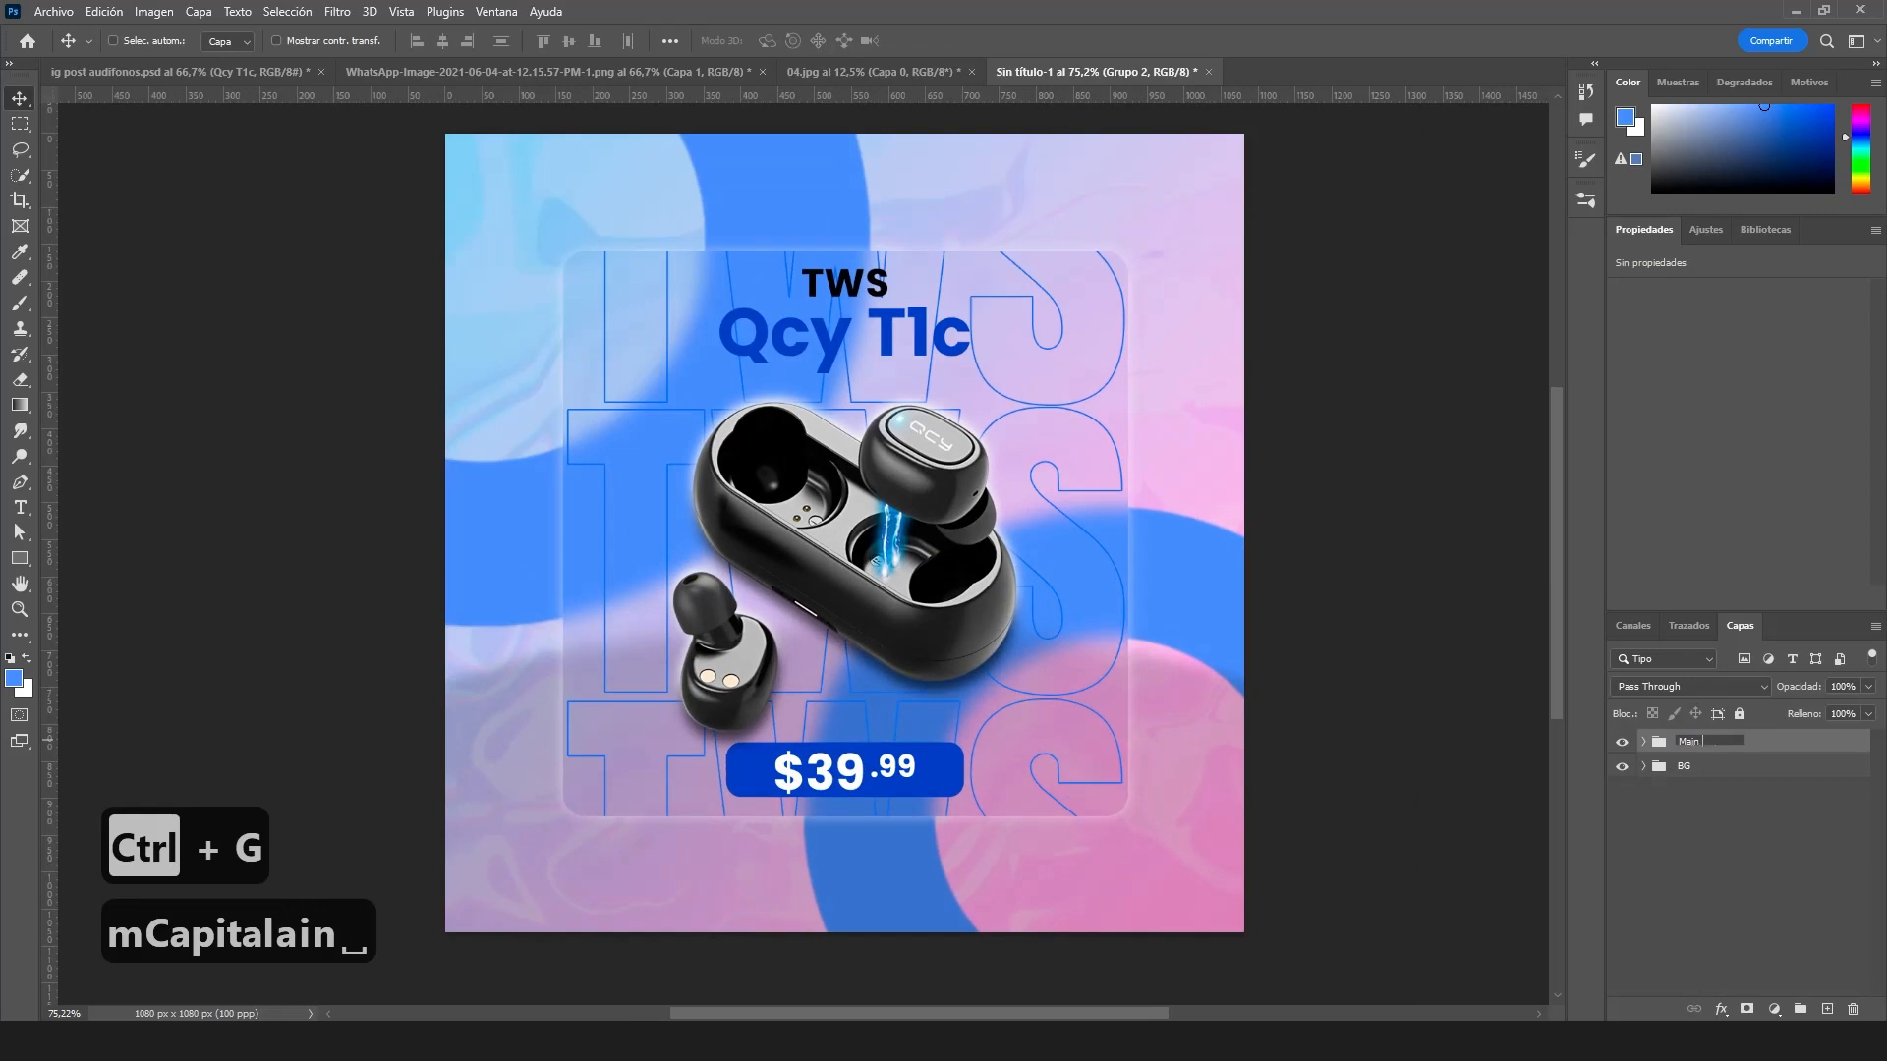
text(info)
key(Return)
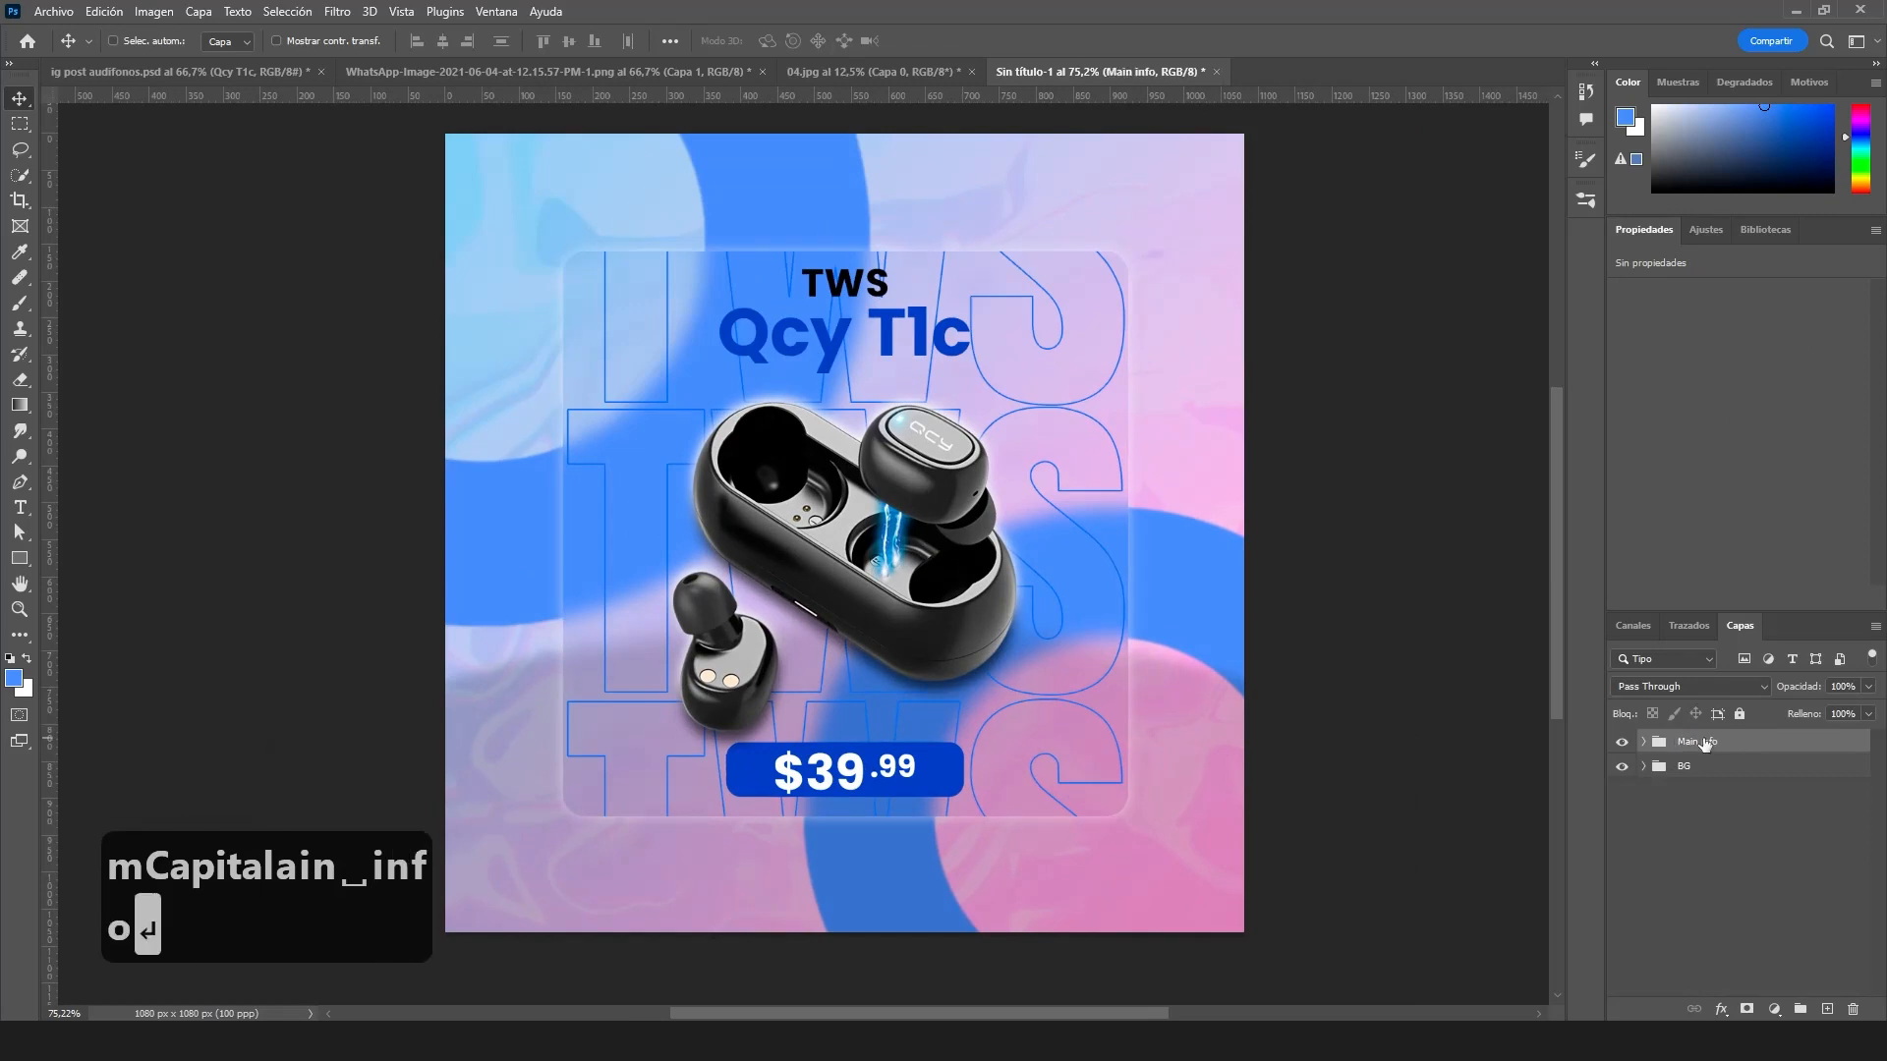
- Add a Lorem ipsum paragraph text box on a new layer, spanning the space above the frosted square
click(1825, 1010)
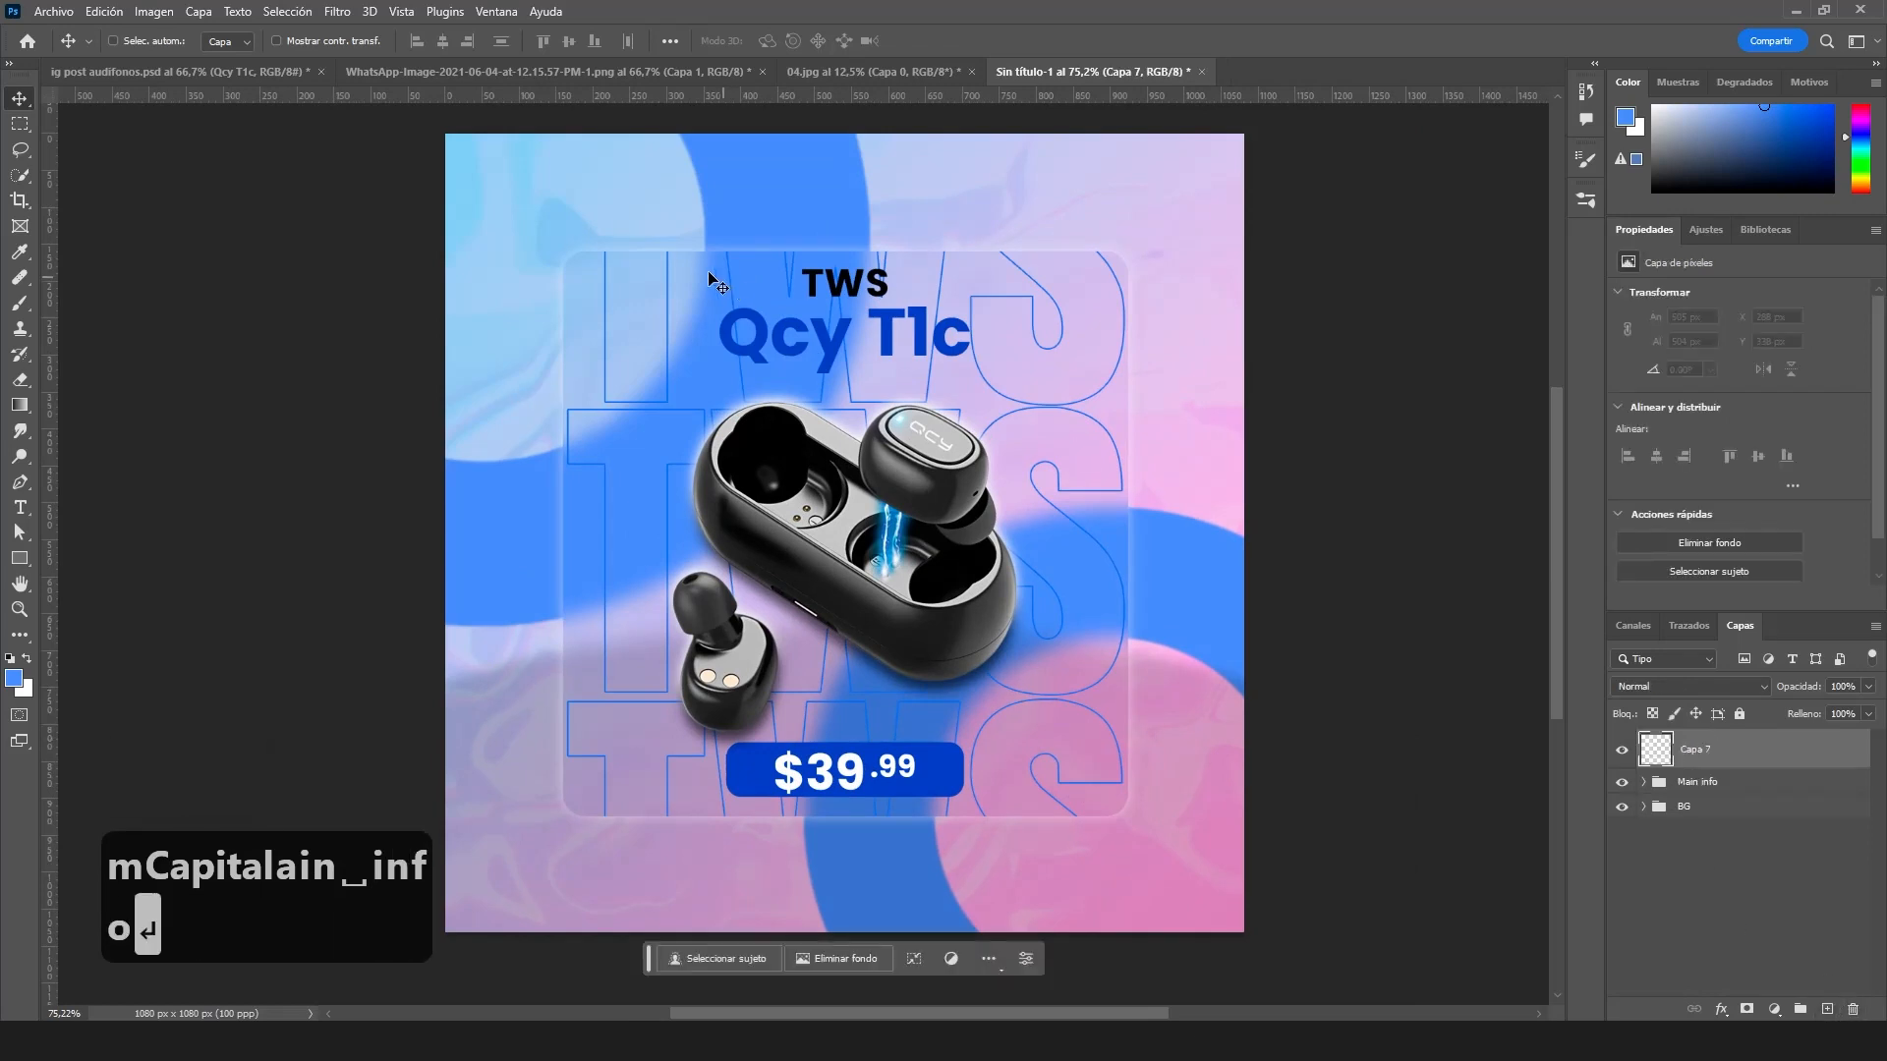
key(t)
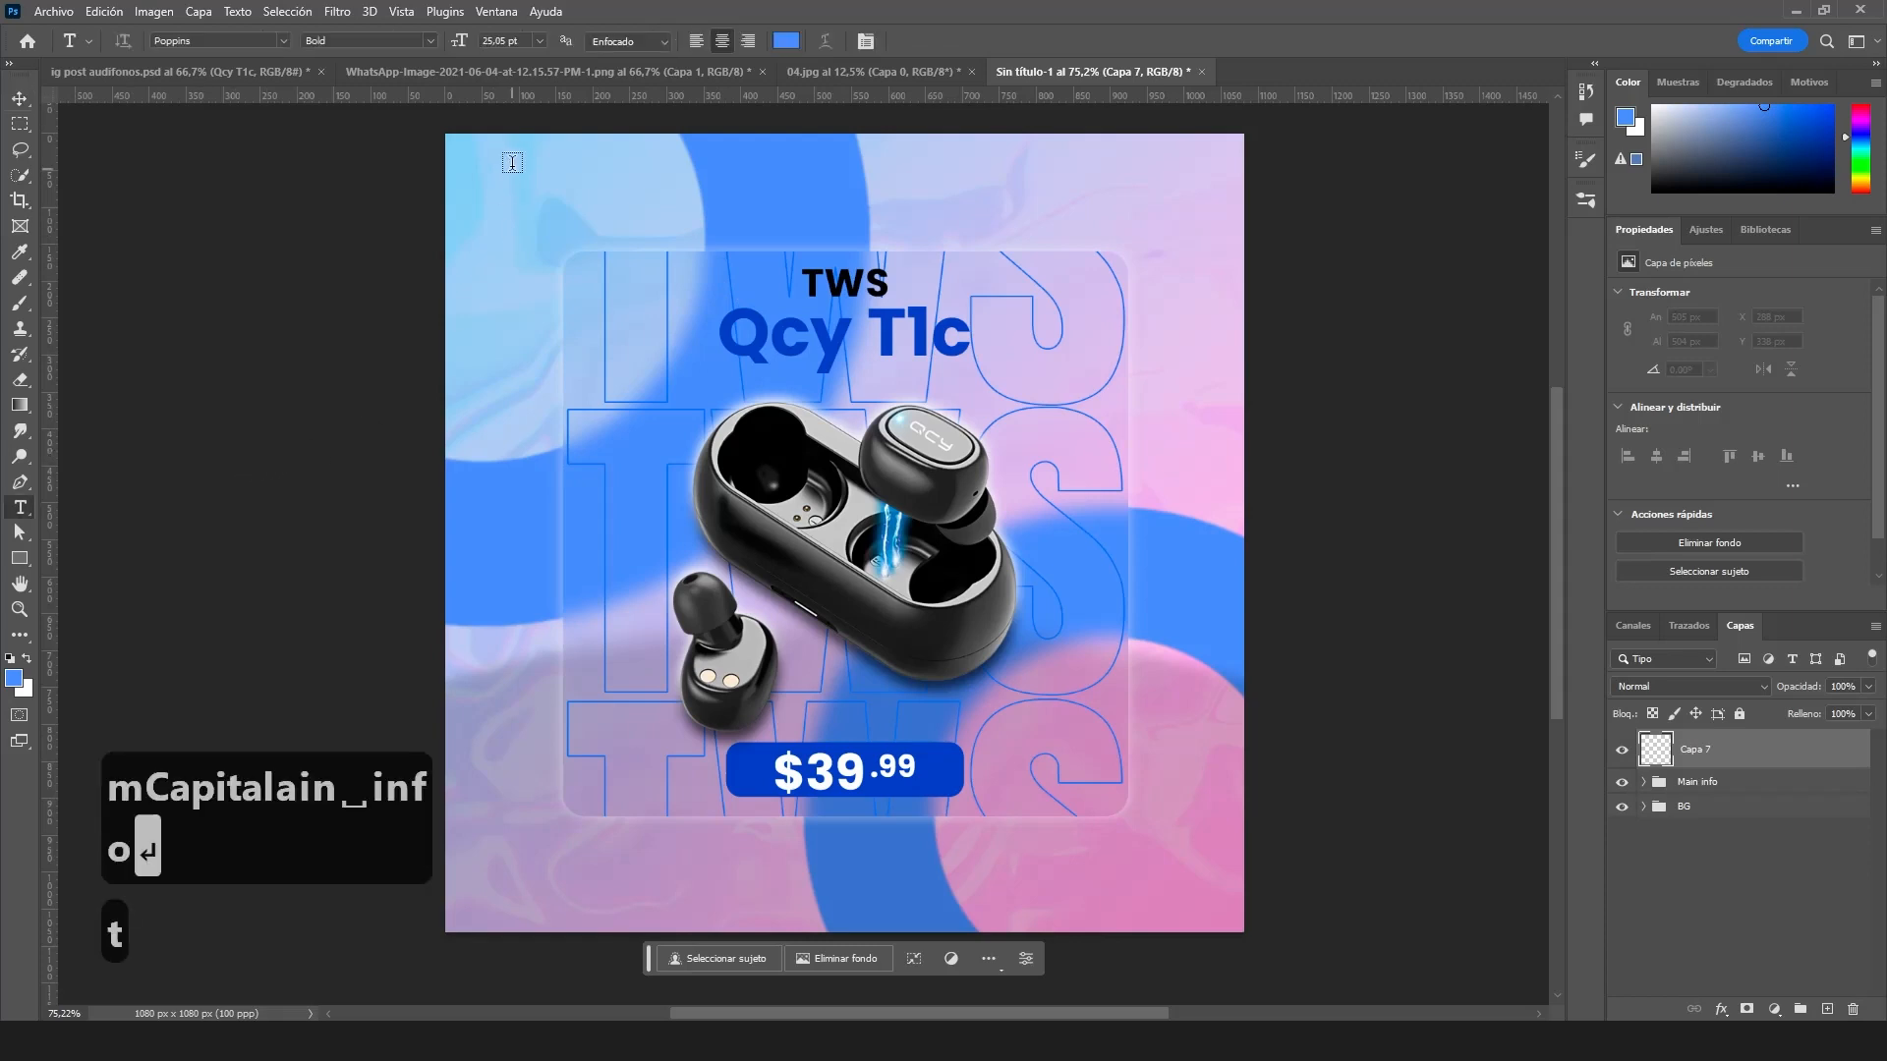
drag(513, 163, 1156, 233)
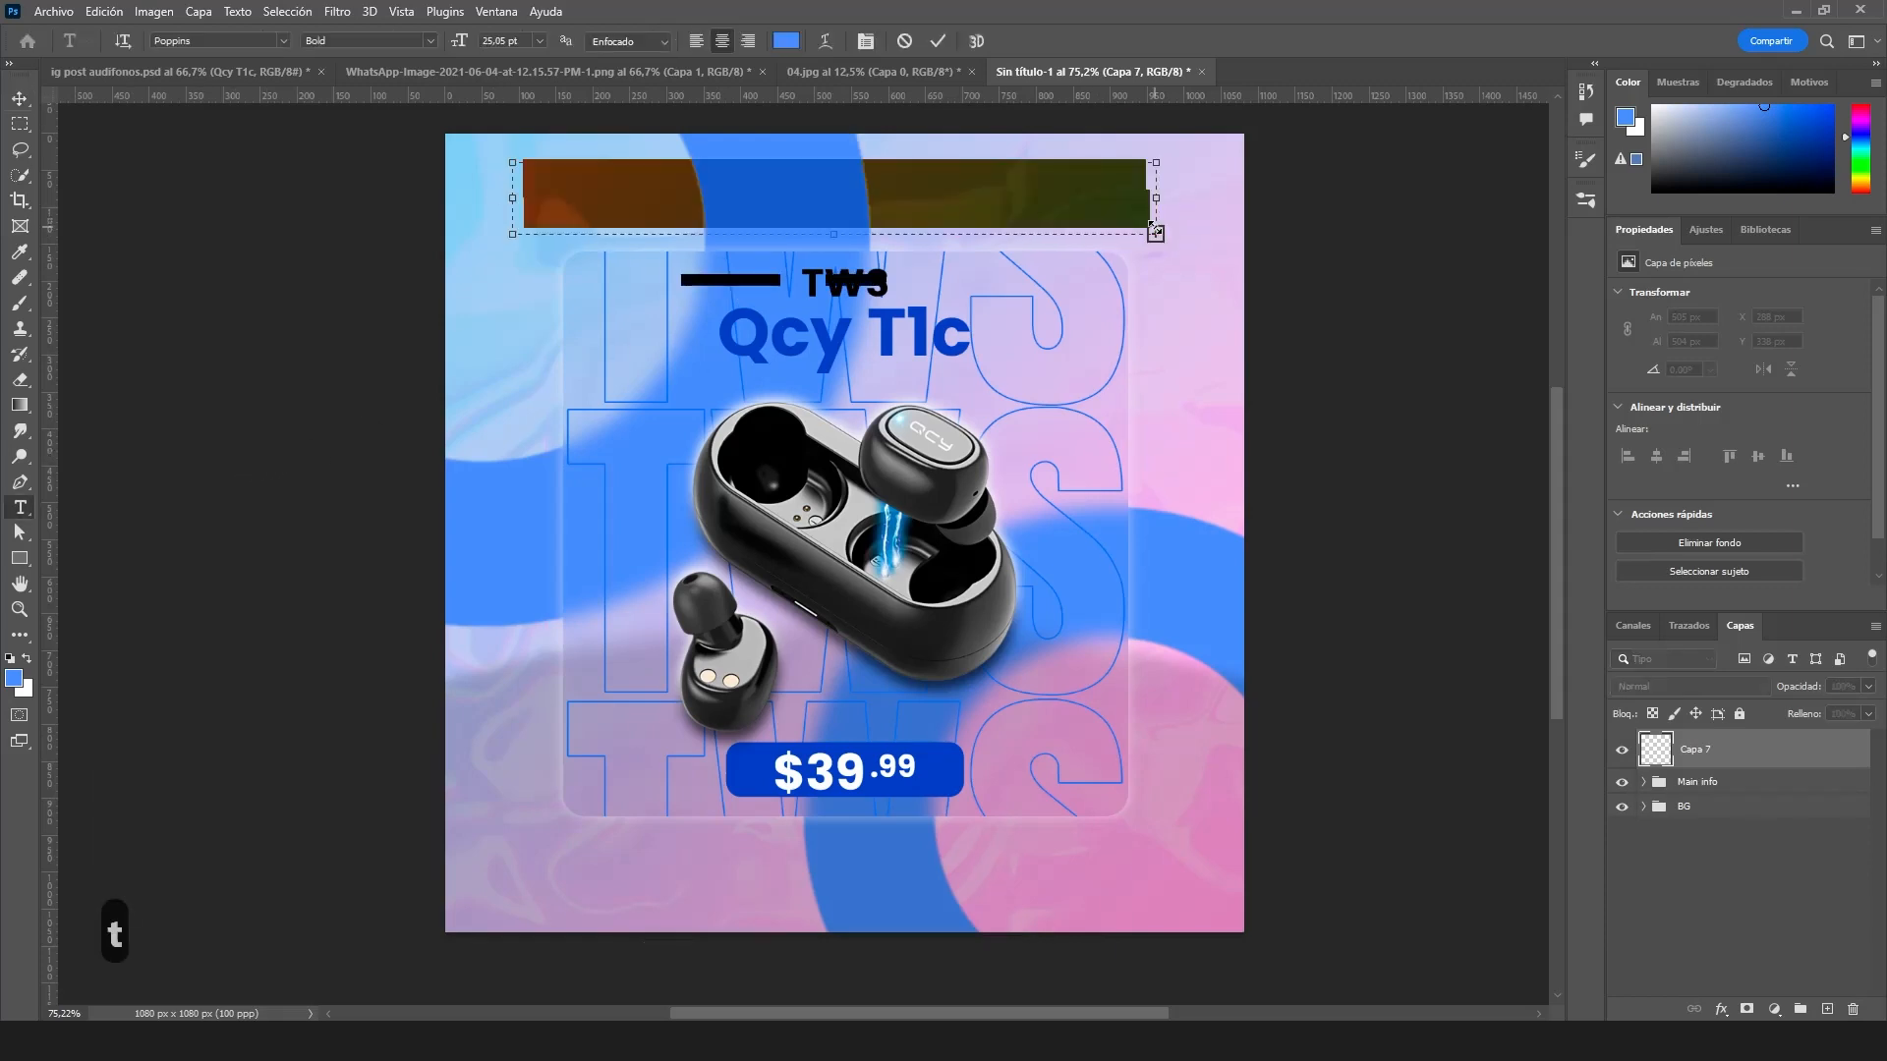
click(19, 97)
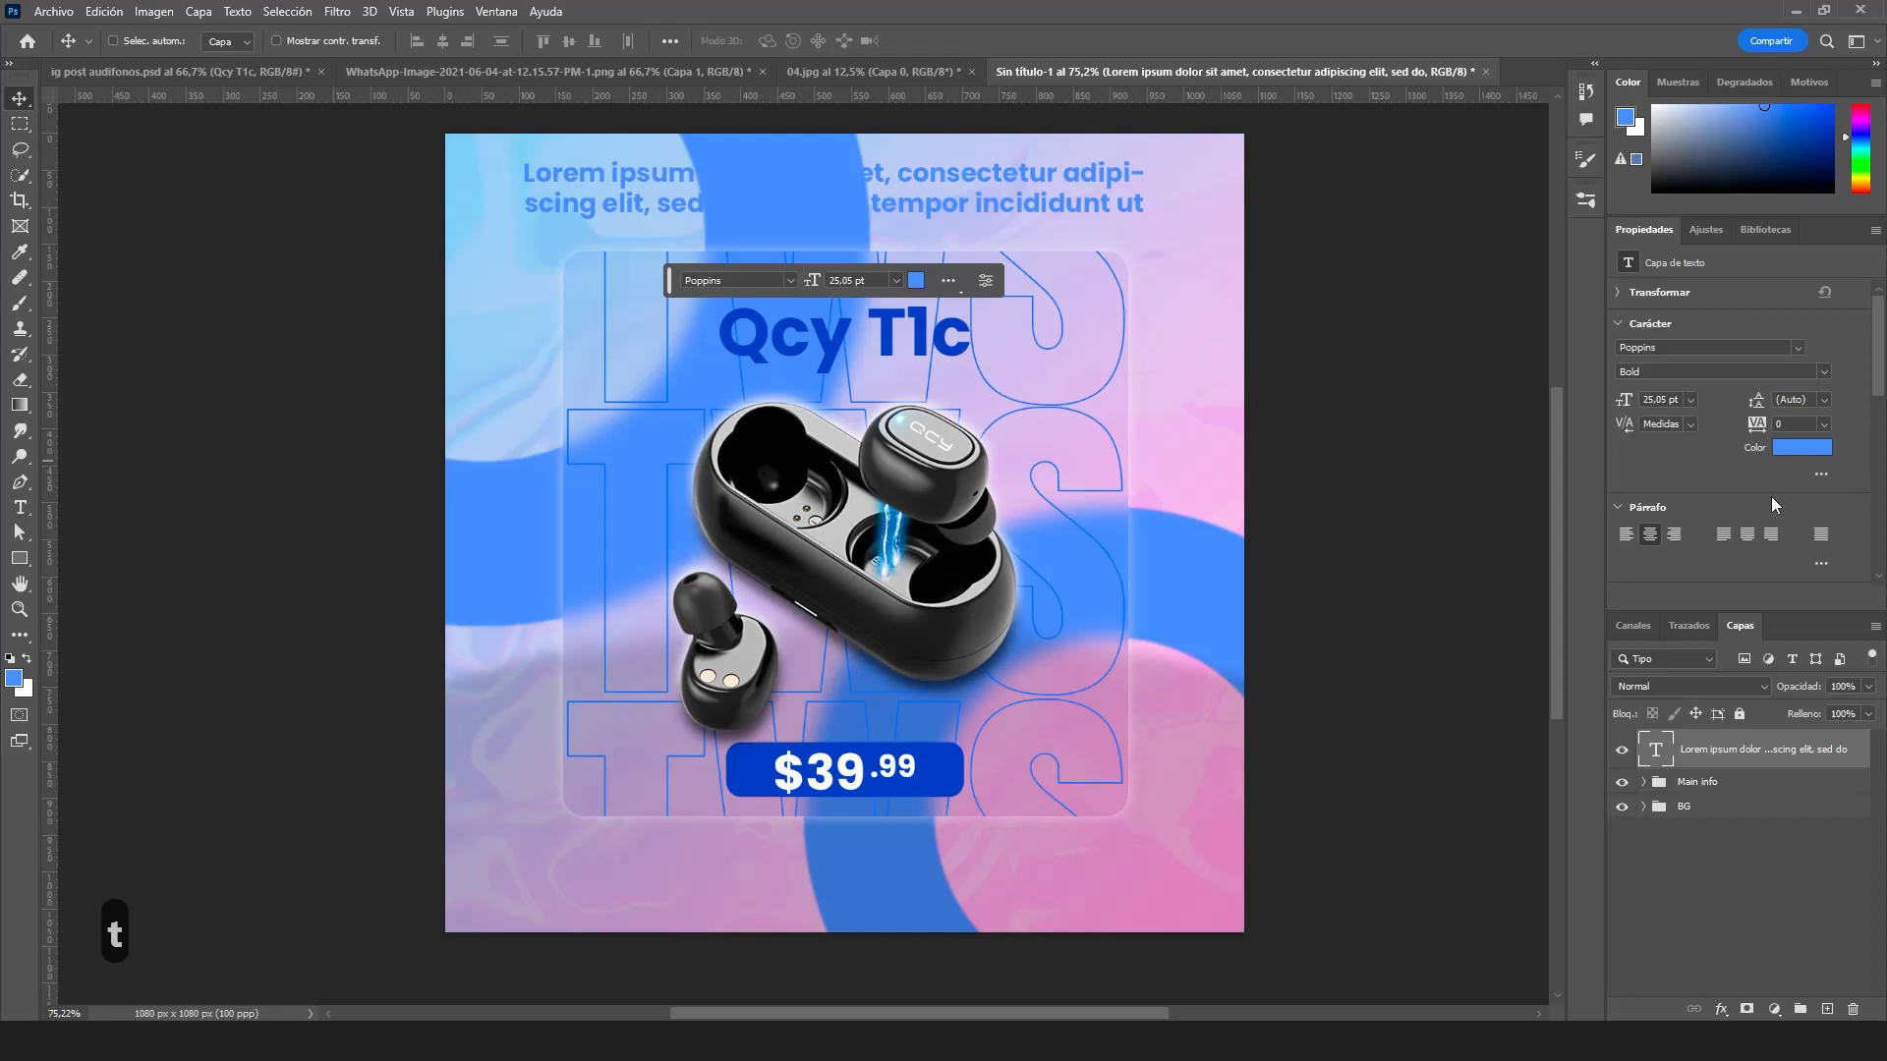
- Set the Lorem ipsum paragraph to Poppins Regular in black (000000)
click(1808, 370)
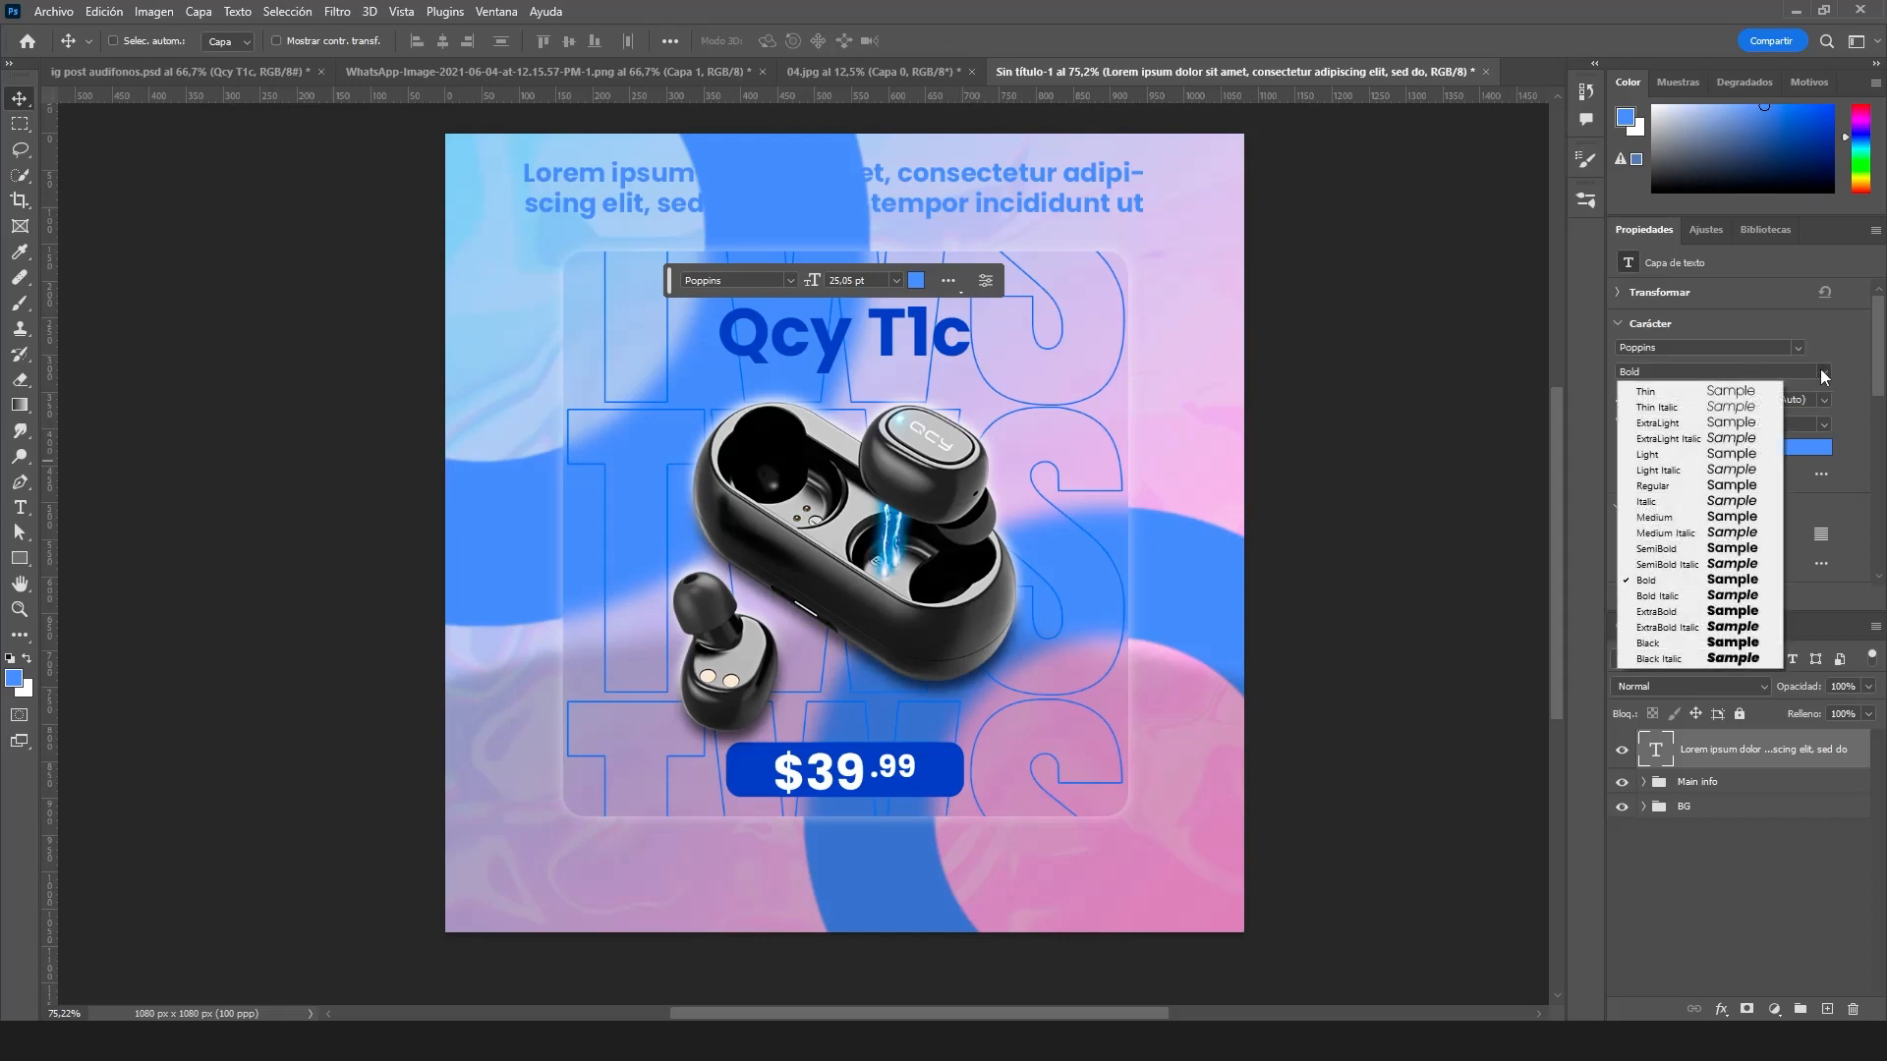
click(1666, 481)
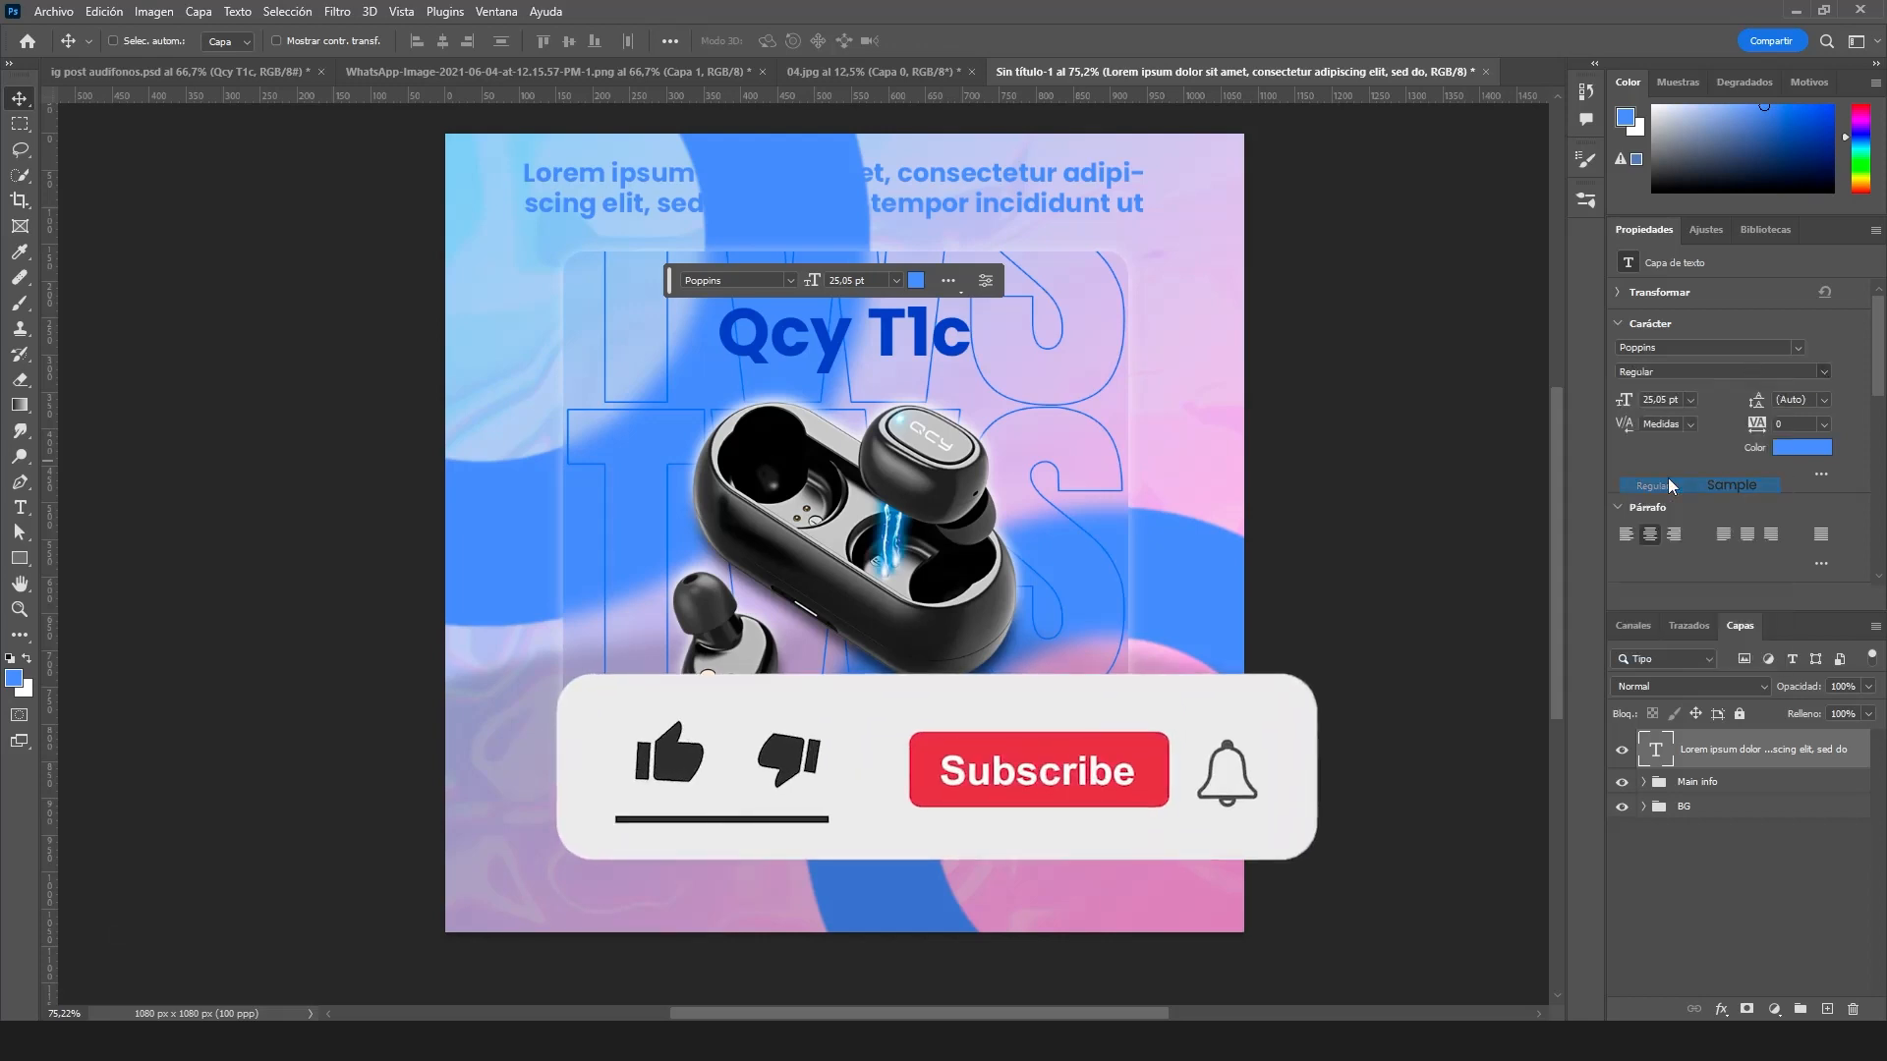
click(1823, 370)
click(1799, 349)
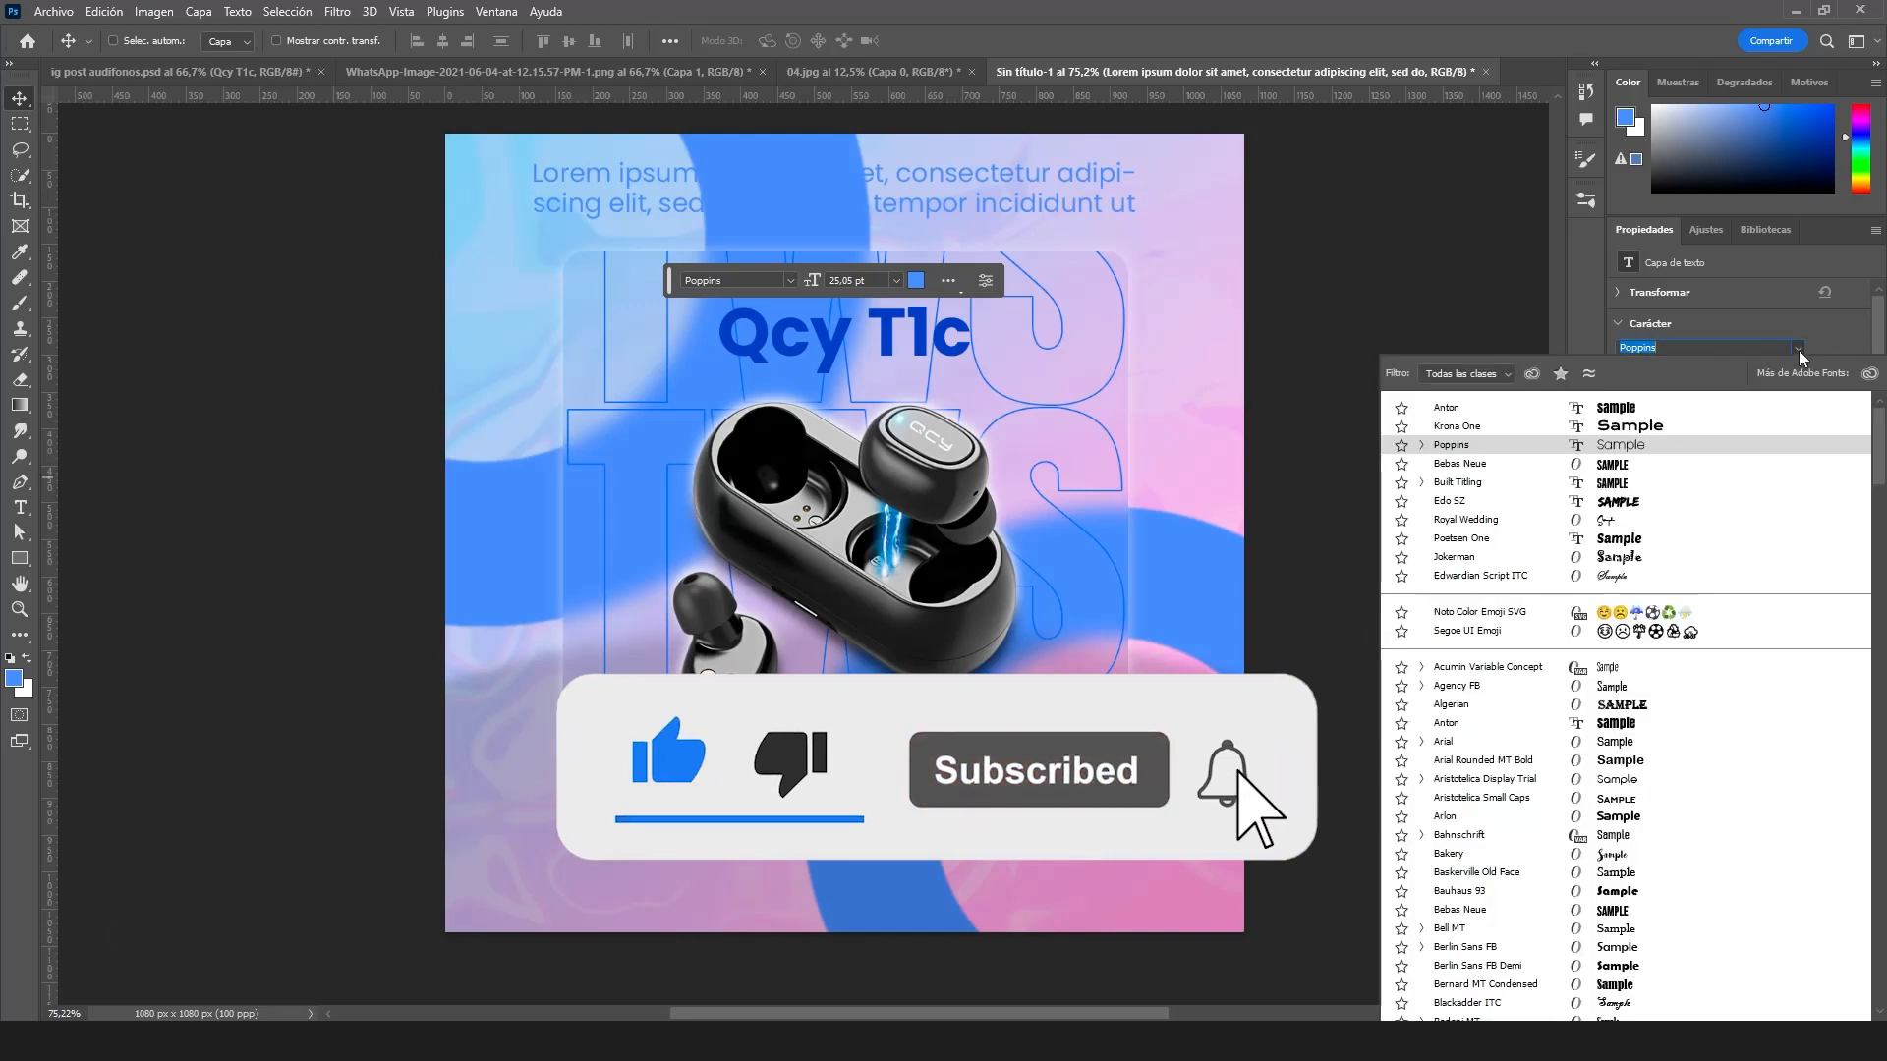
click(1800, 351)
key(Return)
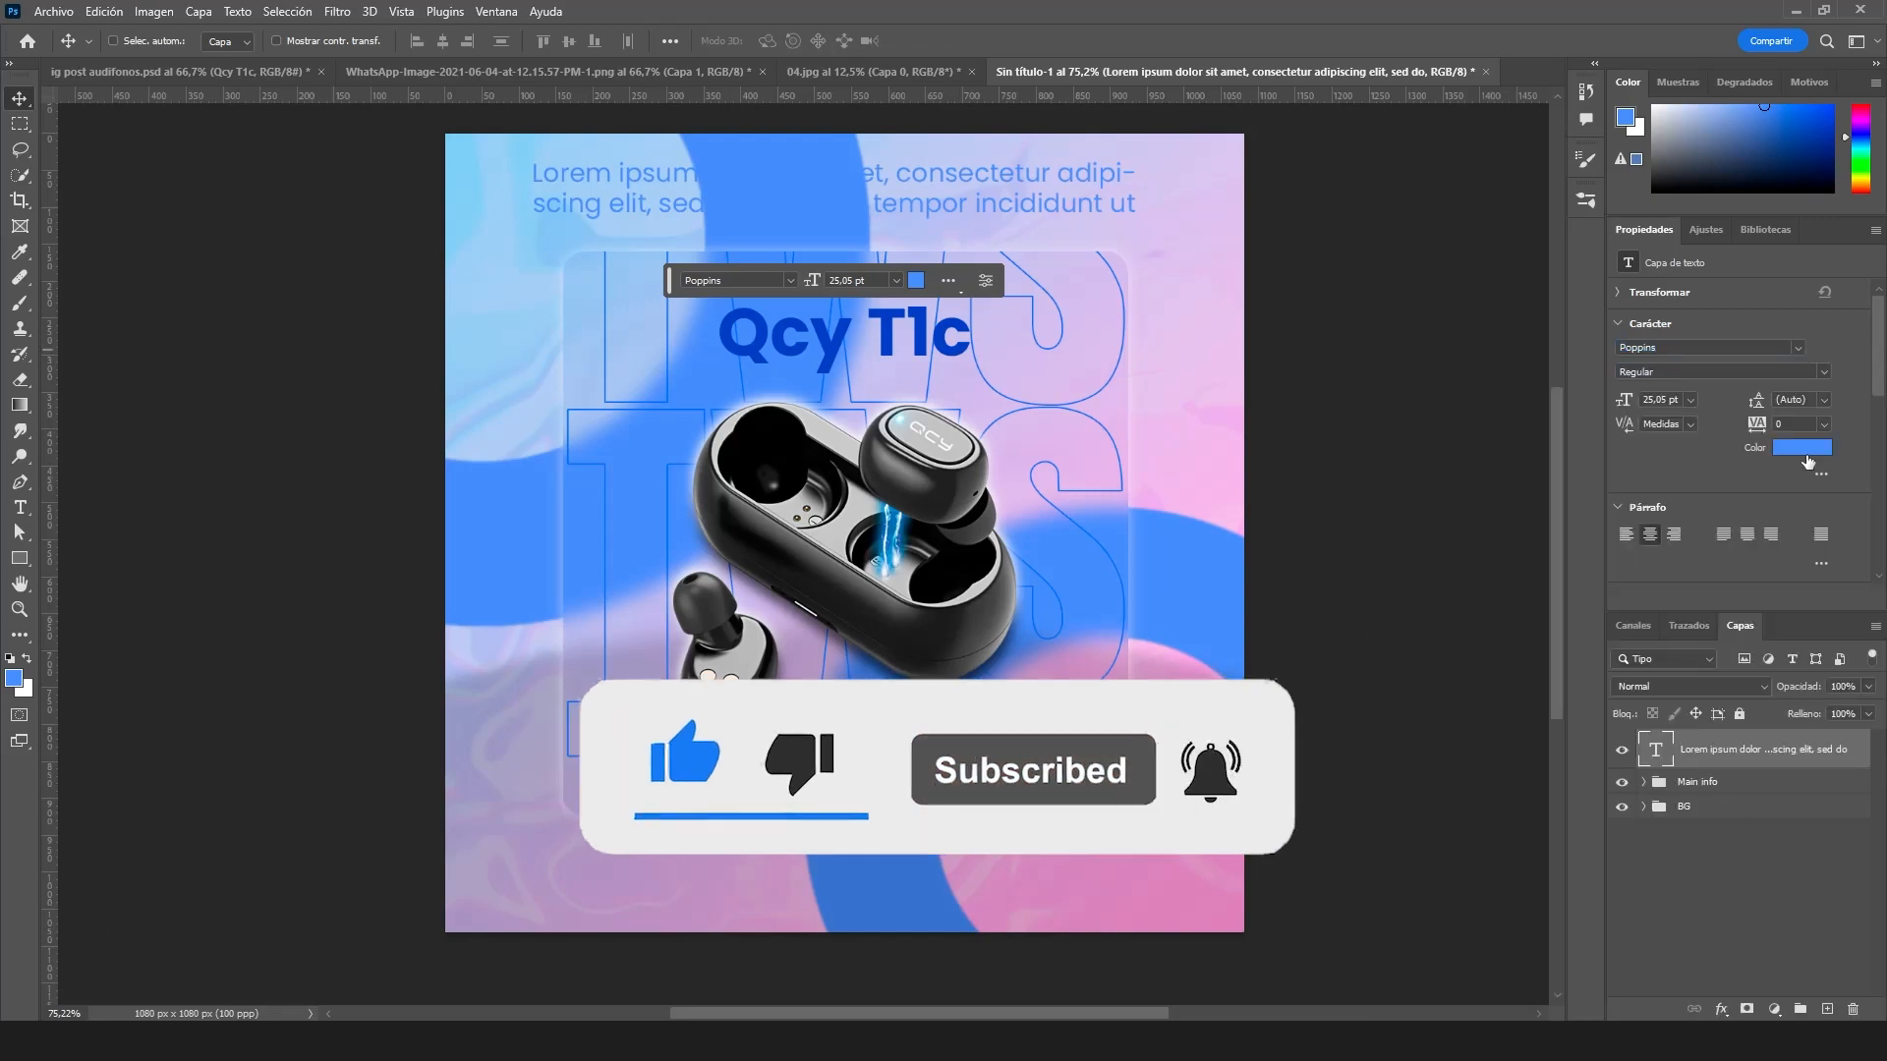
click(1801, 447)
drag(1469, 582, 1501, 637)
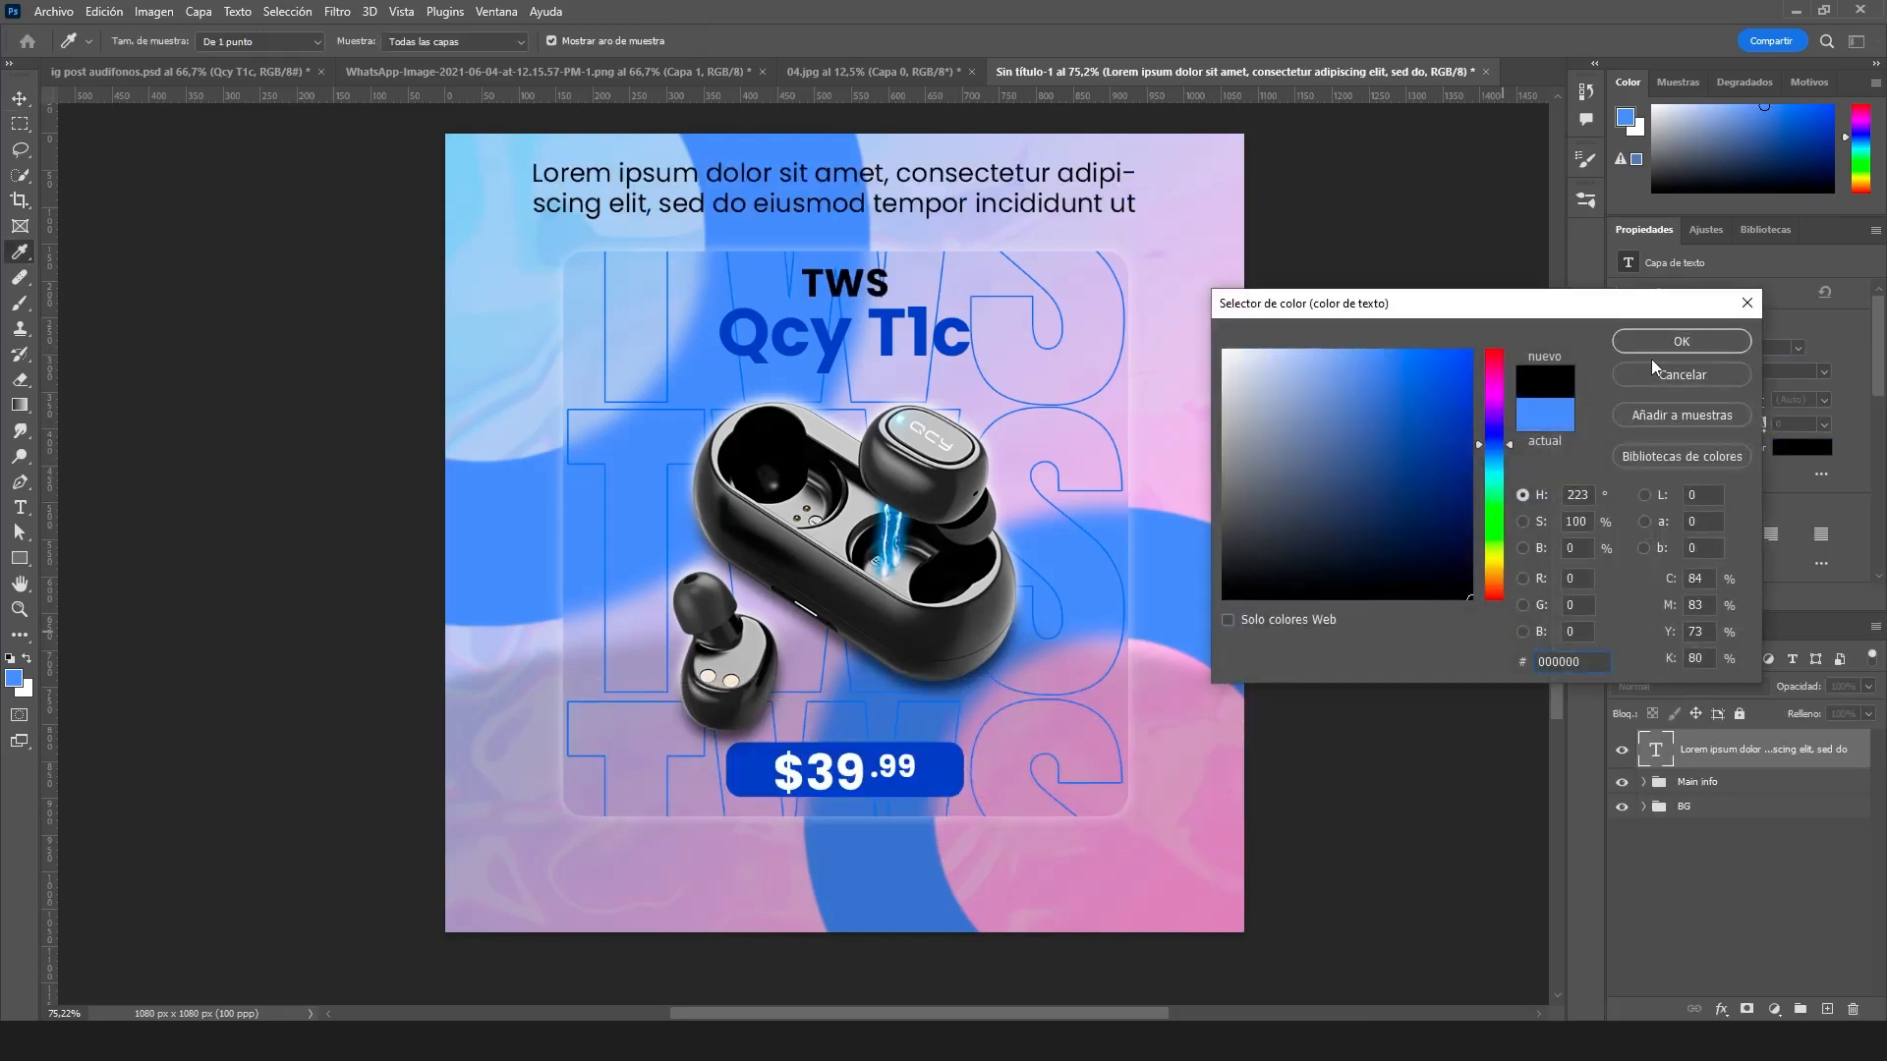
click(1651, 342)
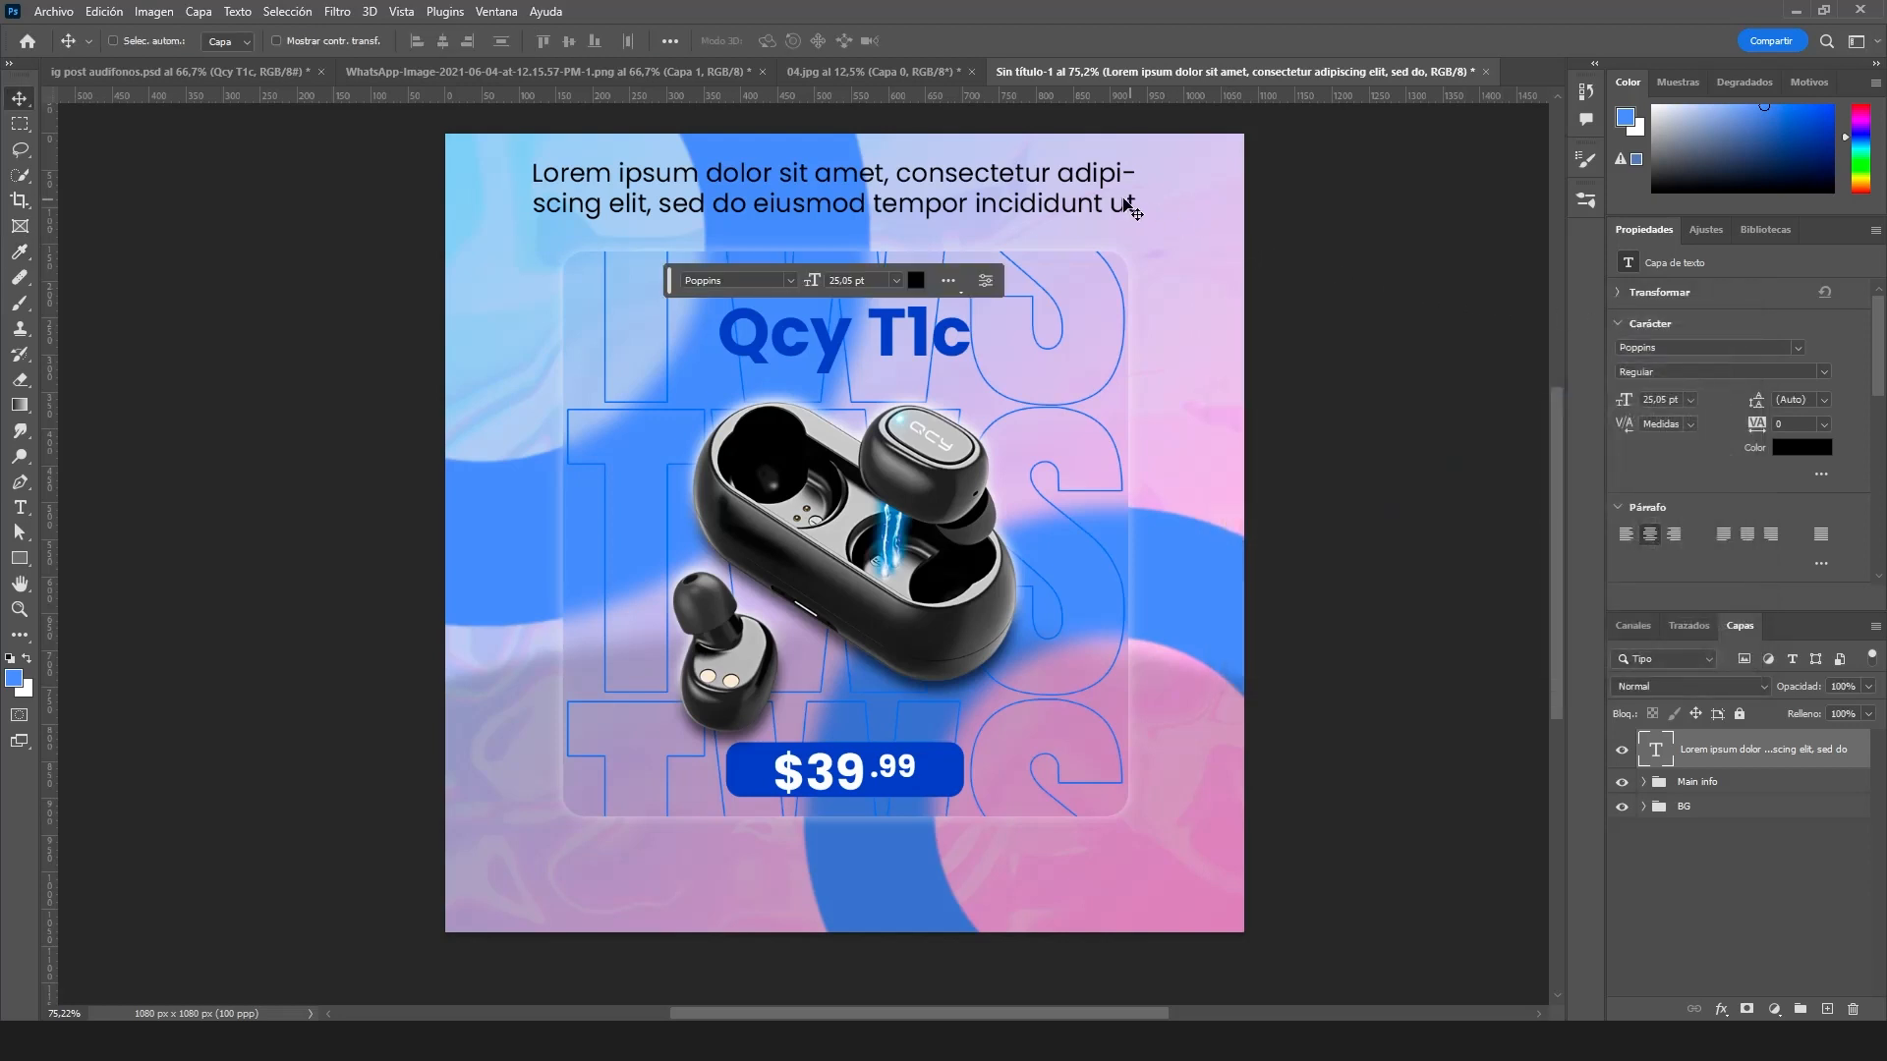
- Narrow the paragraph's text box, rotate it to read vertically, scale it to about 20.13 pt and place it along the canvas's right edge
double_click(1070, 212)
click(1154, 234)
drag(1155, 233, 1042, 183)
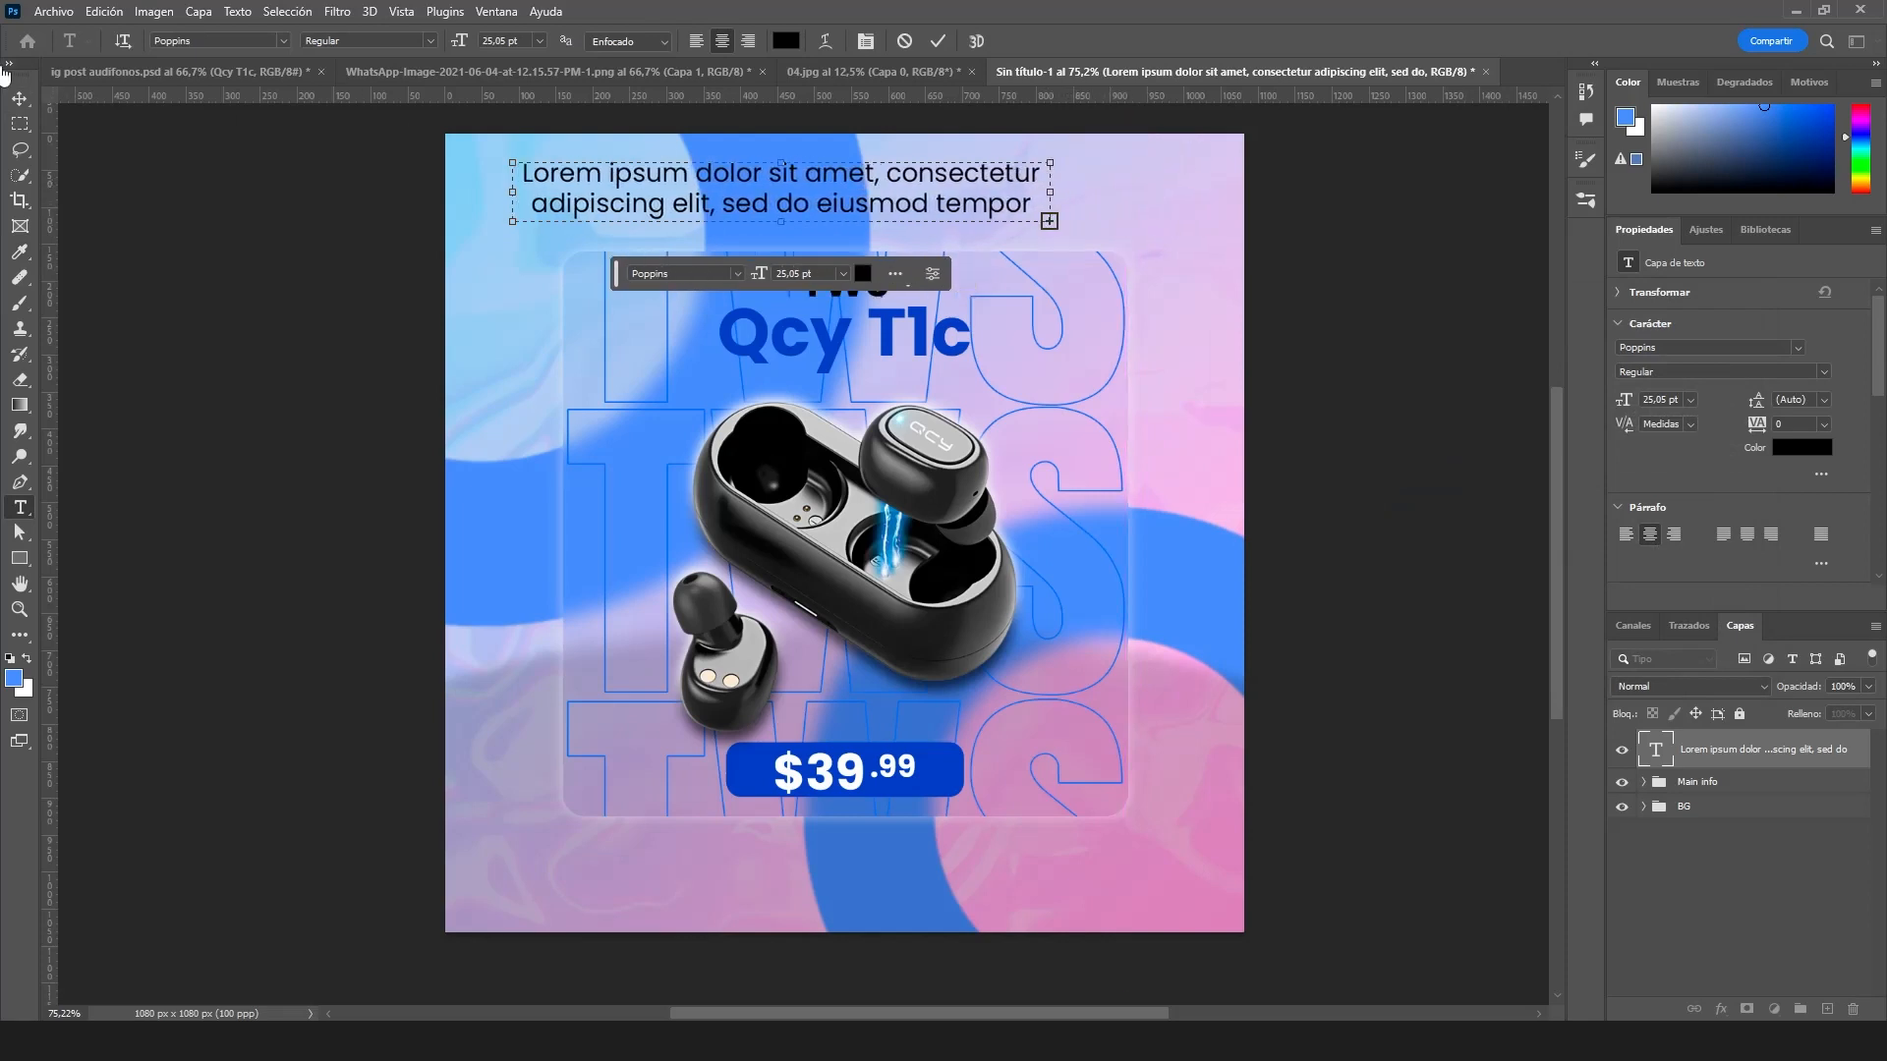
key(ctrl+t)
drag(471, 185, 1223, 703)
drag(1211, 619, 1205, 686)
key(Return)
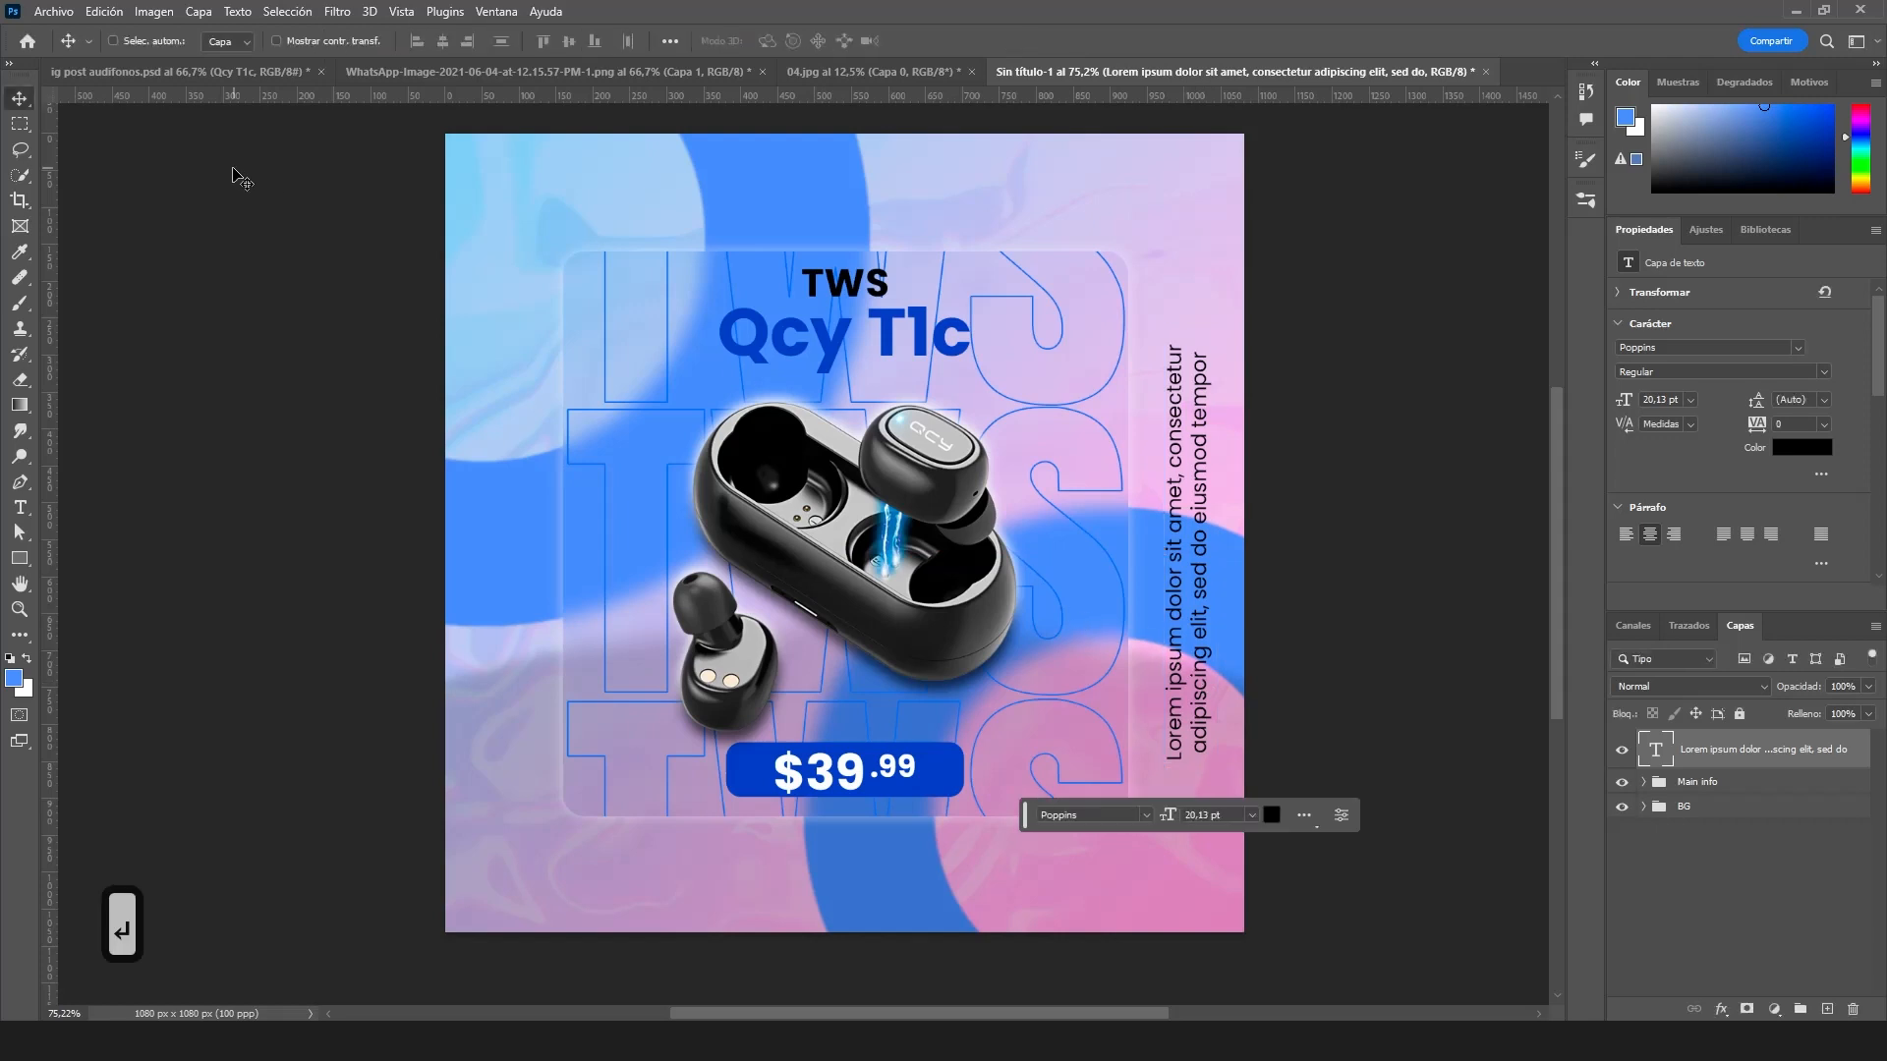
- Add a second Lorem ipsum paragraph, place it above the frosted square and set its size to 14 pt
key(t)
drag(495, 865, 913, 914)
click(19, 98)
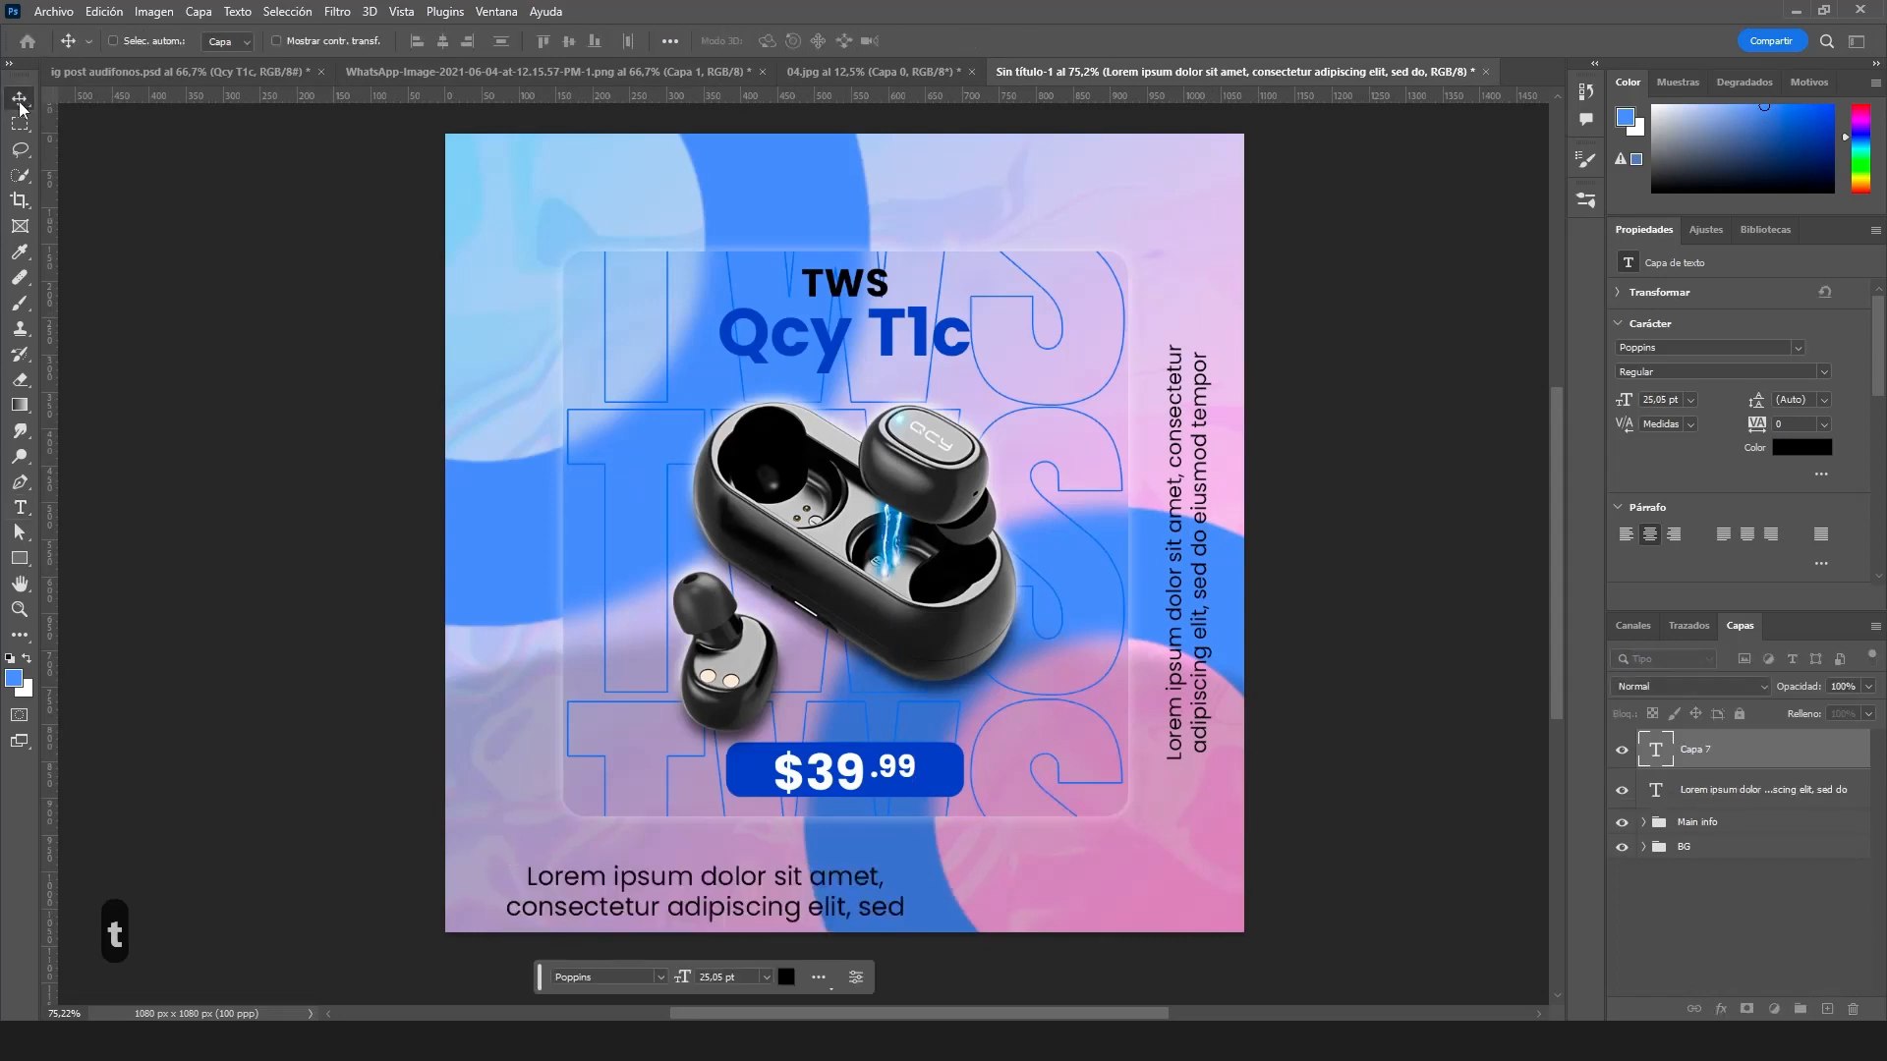
drag(599, 886, 663, 186)
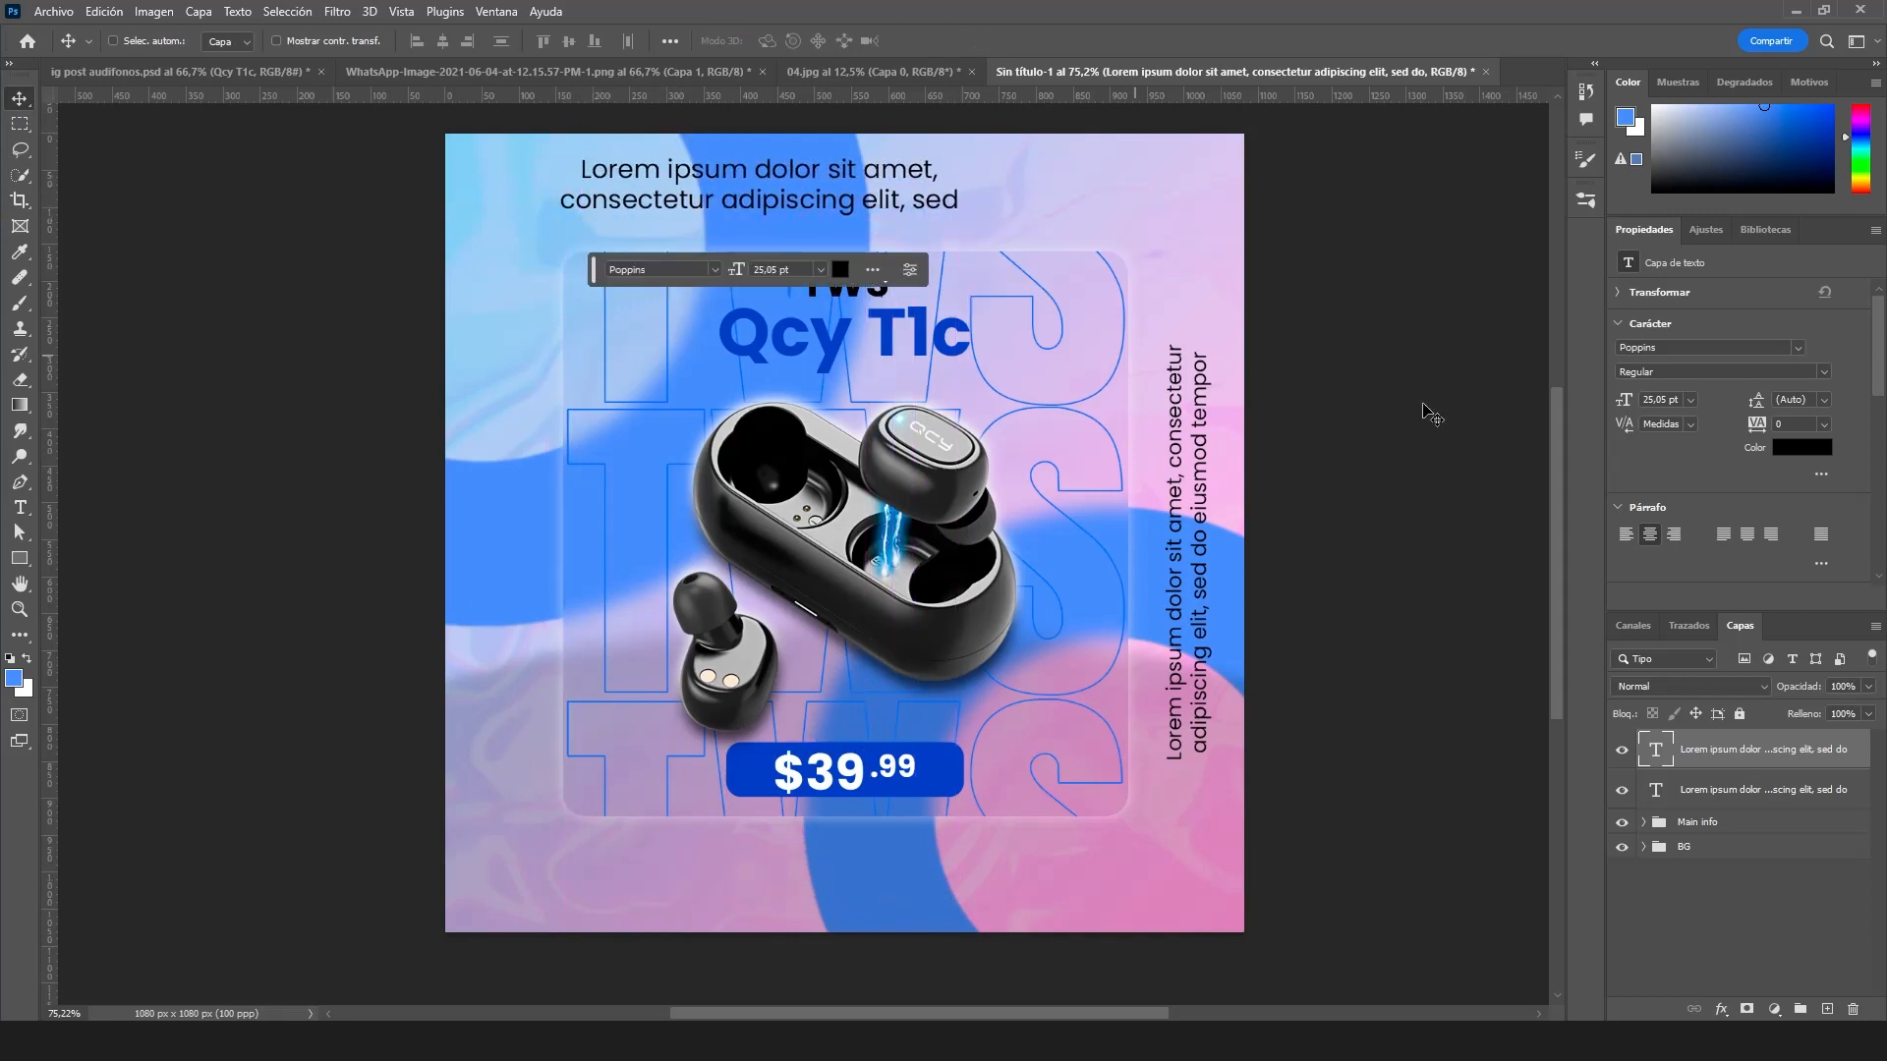
click(1691, 401)
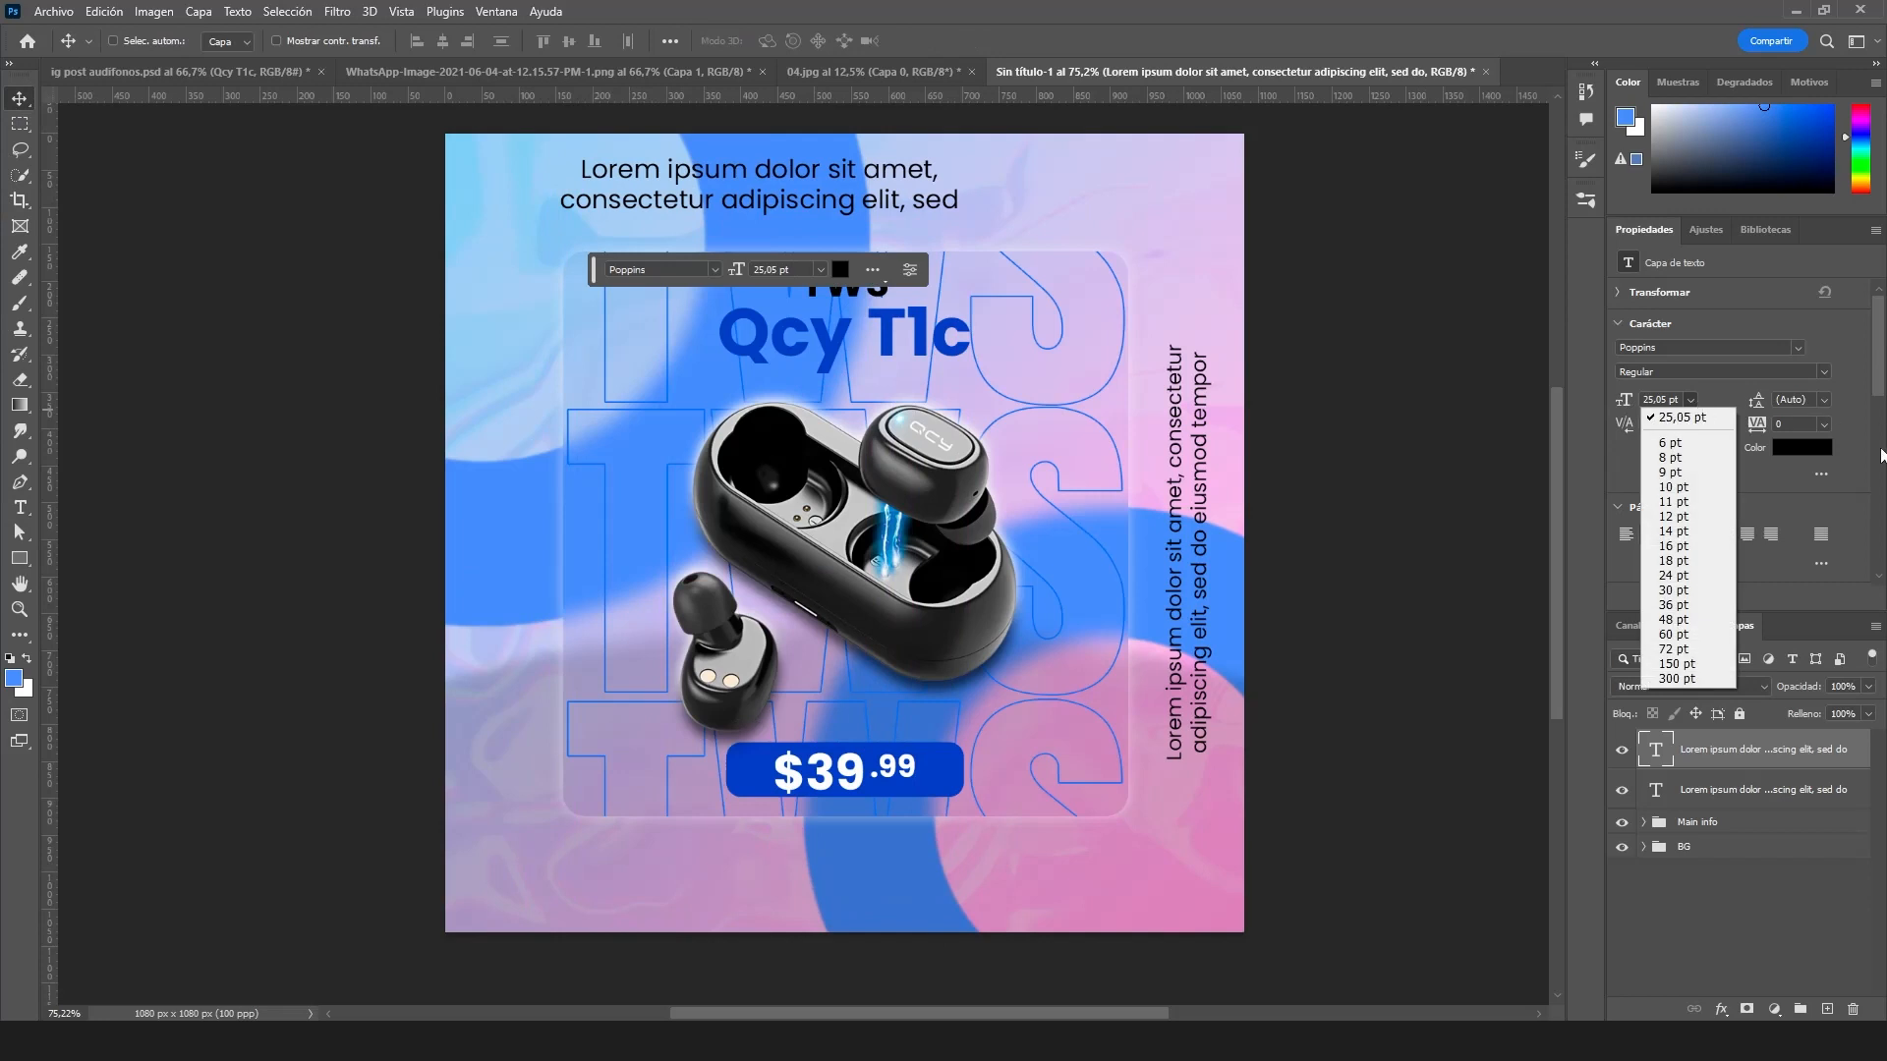
click(1689, 532)
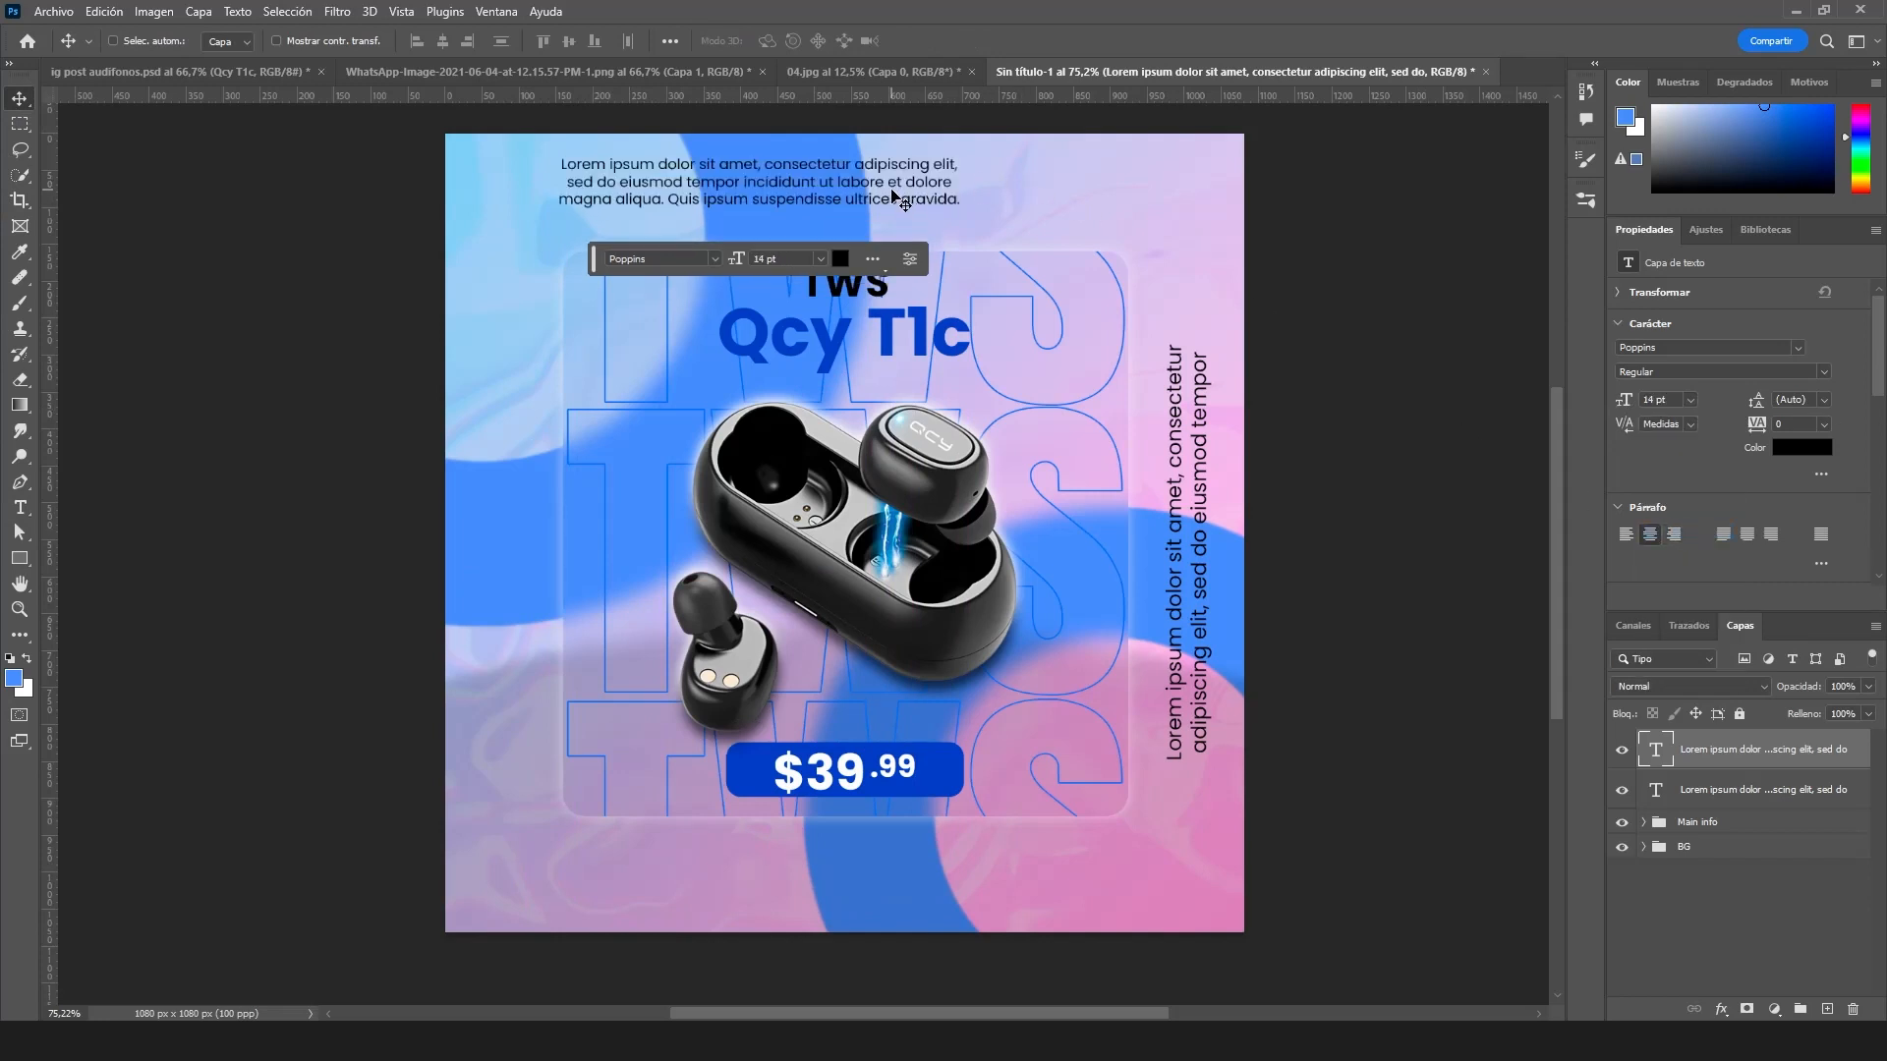
- Centre the 14 pt paragraph below the frosted square and move the vertical text up along the canvas's right edge
drag(858, 183, 925, 875)
drag(1226, 625, 1226, 570)
key(ctrl+z)
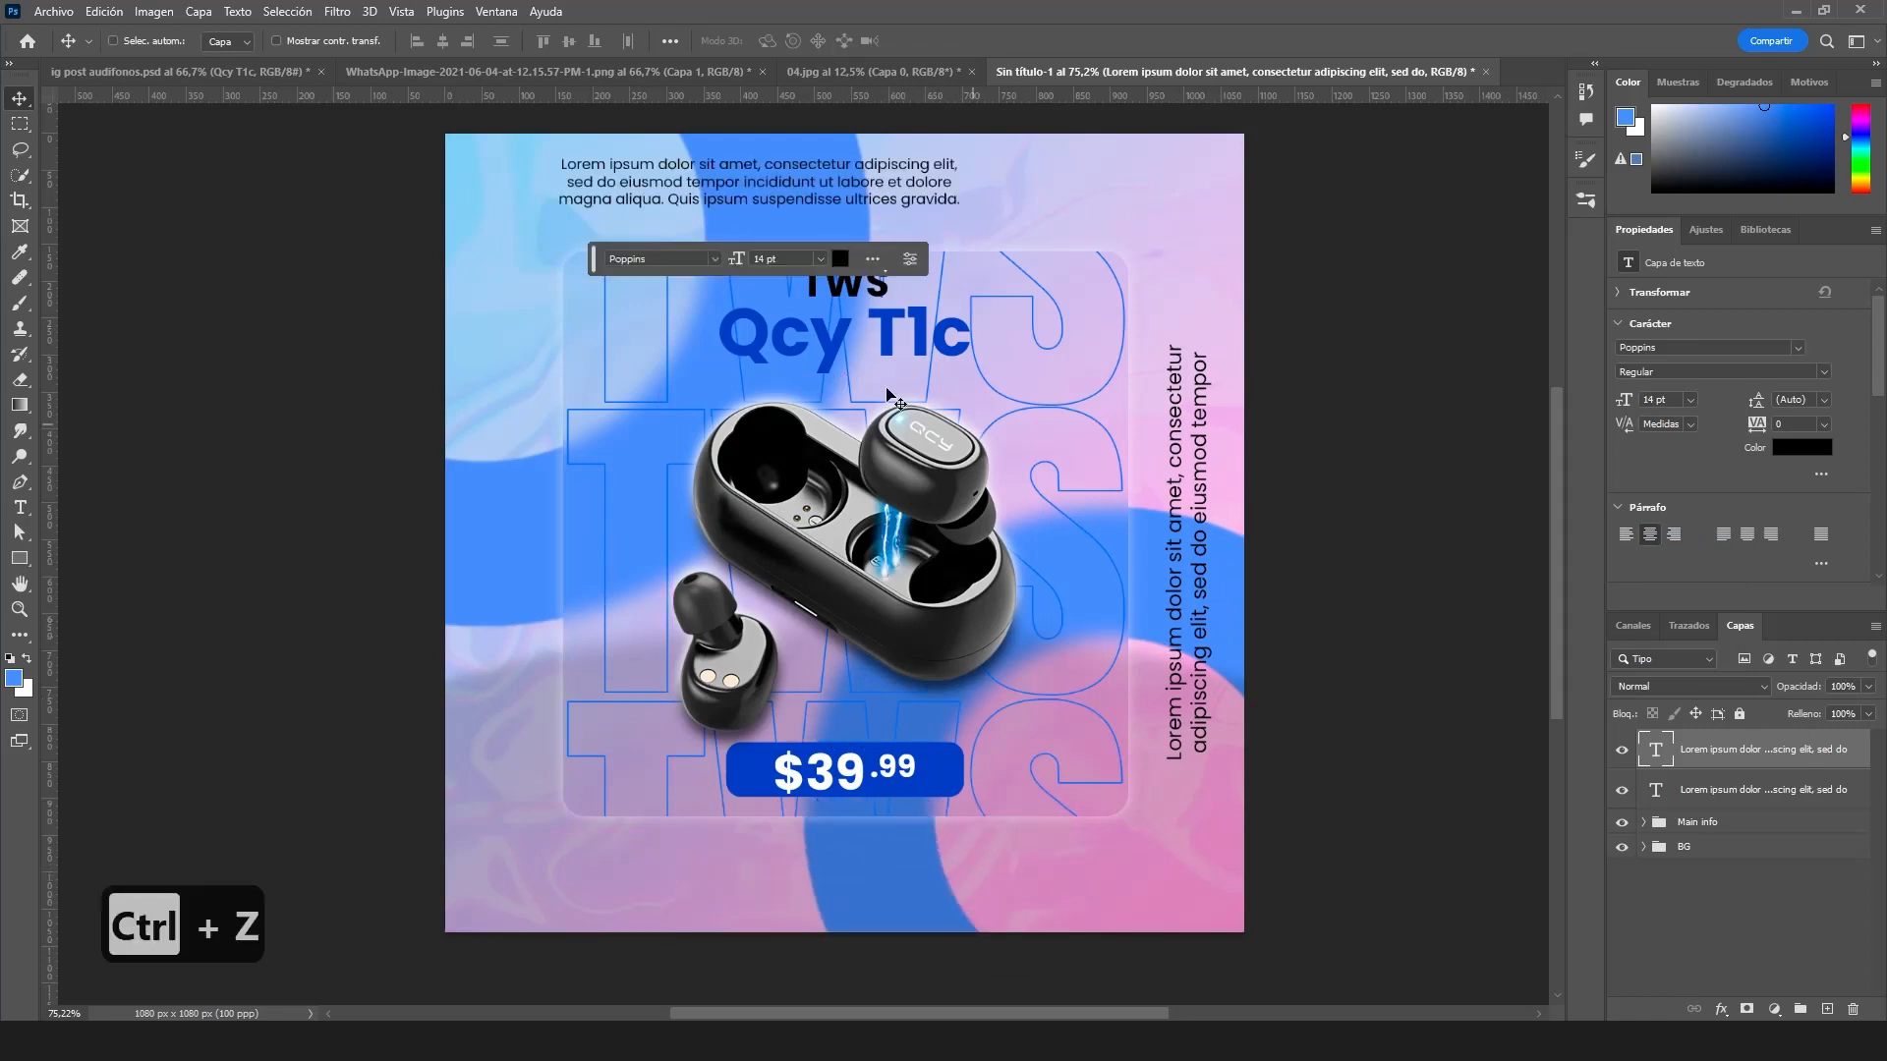
drag(890, 396, 906, 882)
click(1704, 787)
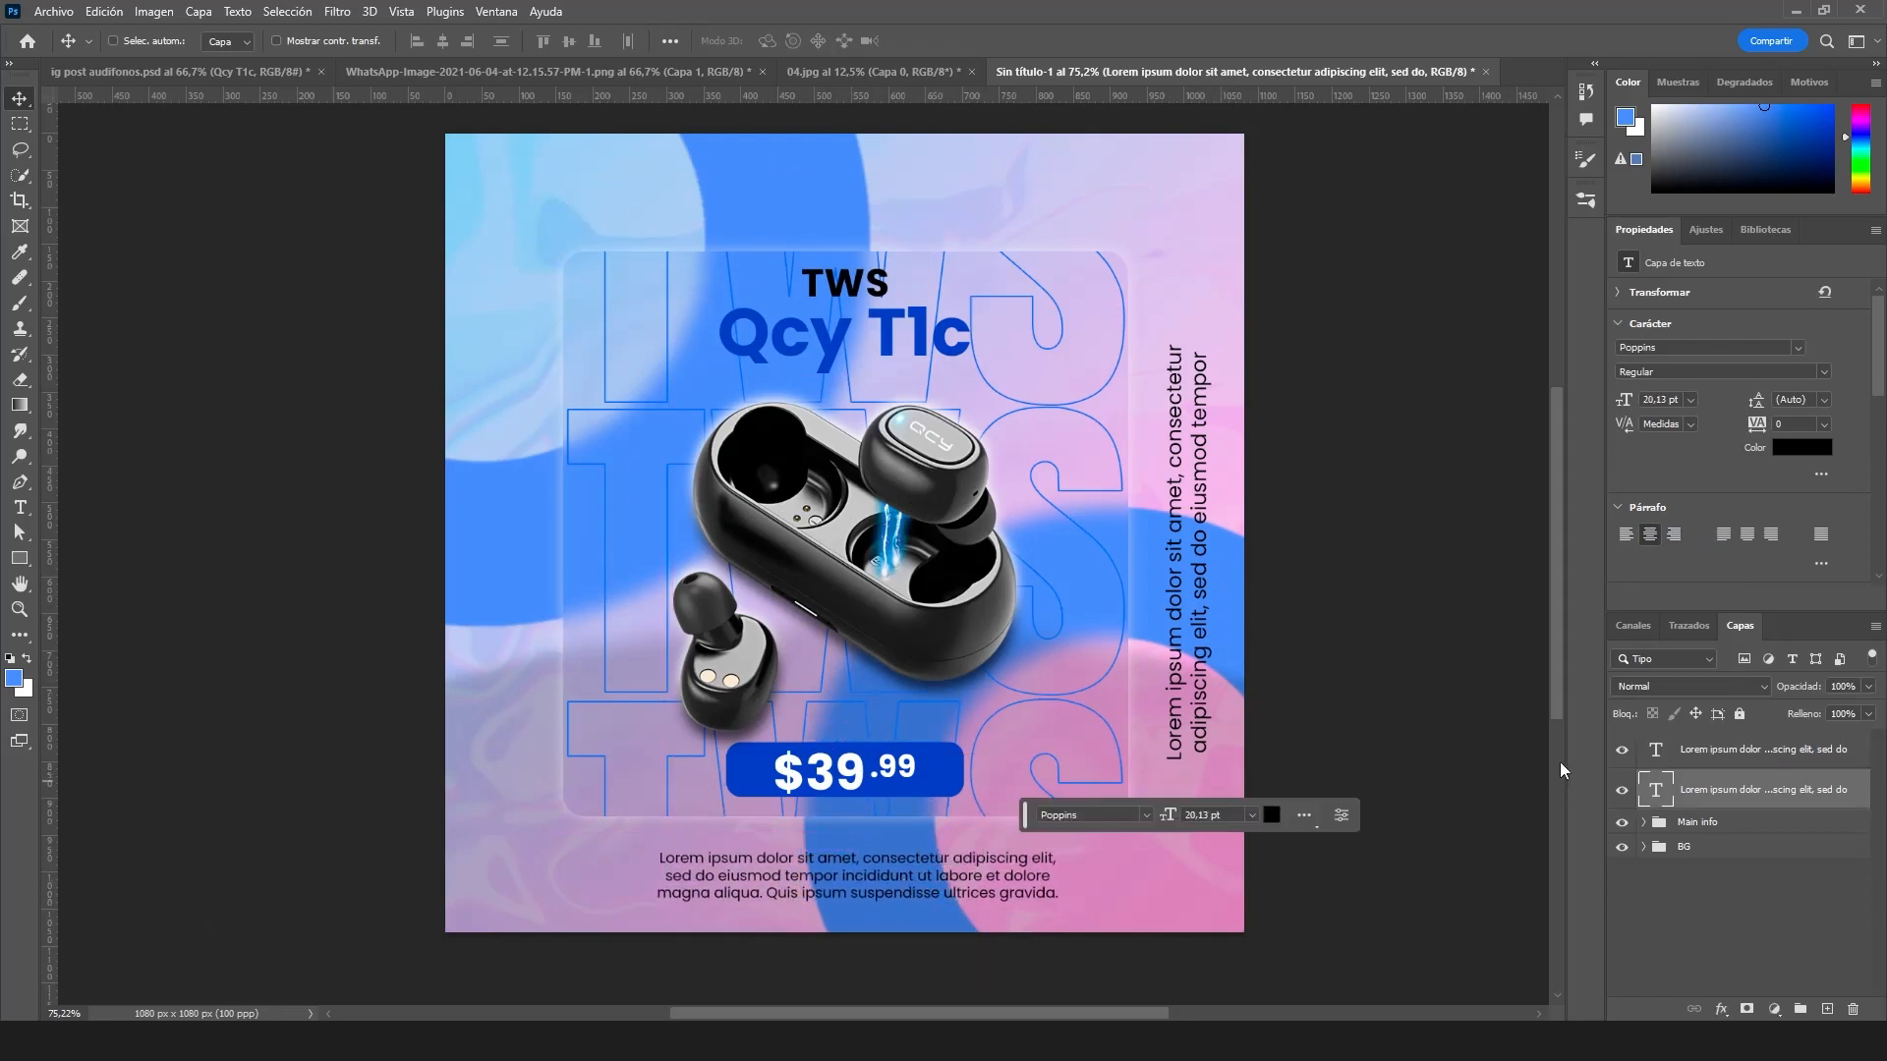
drag(1247, 649, 1181, 532)
- Stamp all visible layers into a new layer on top of the stack and open it in the Camera Raw filter
click(1801, 755)
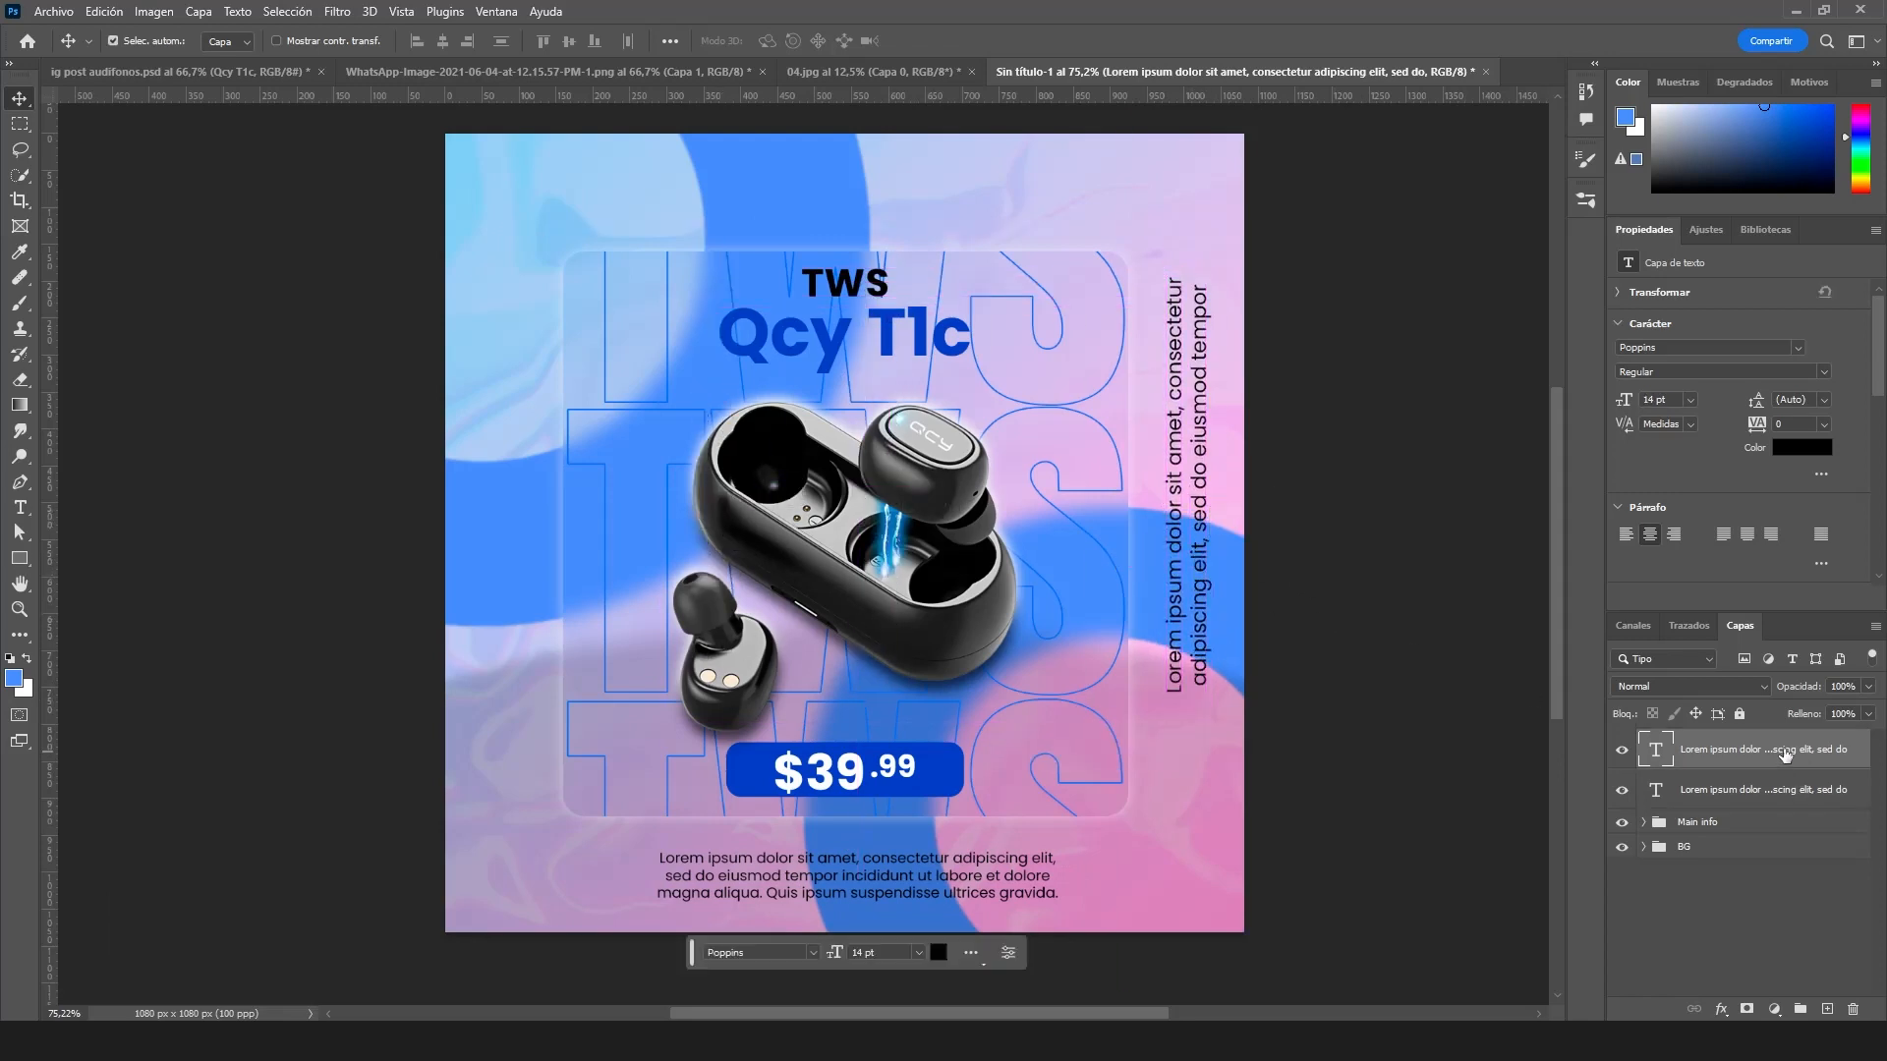
key(ctrl+alt+shift+e)
click(337, 11)
click(456, 155)
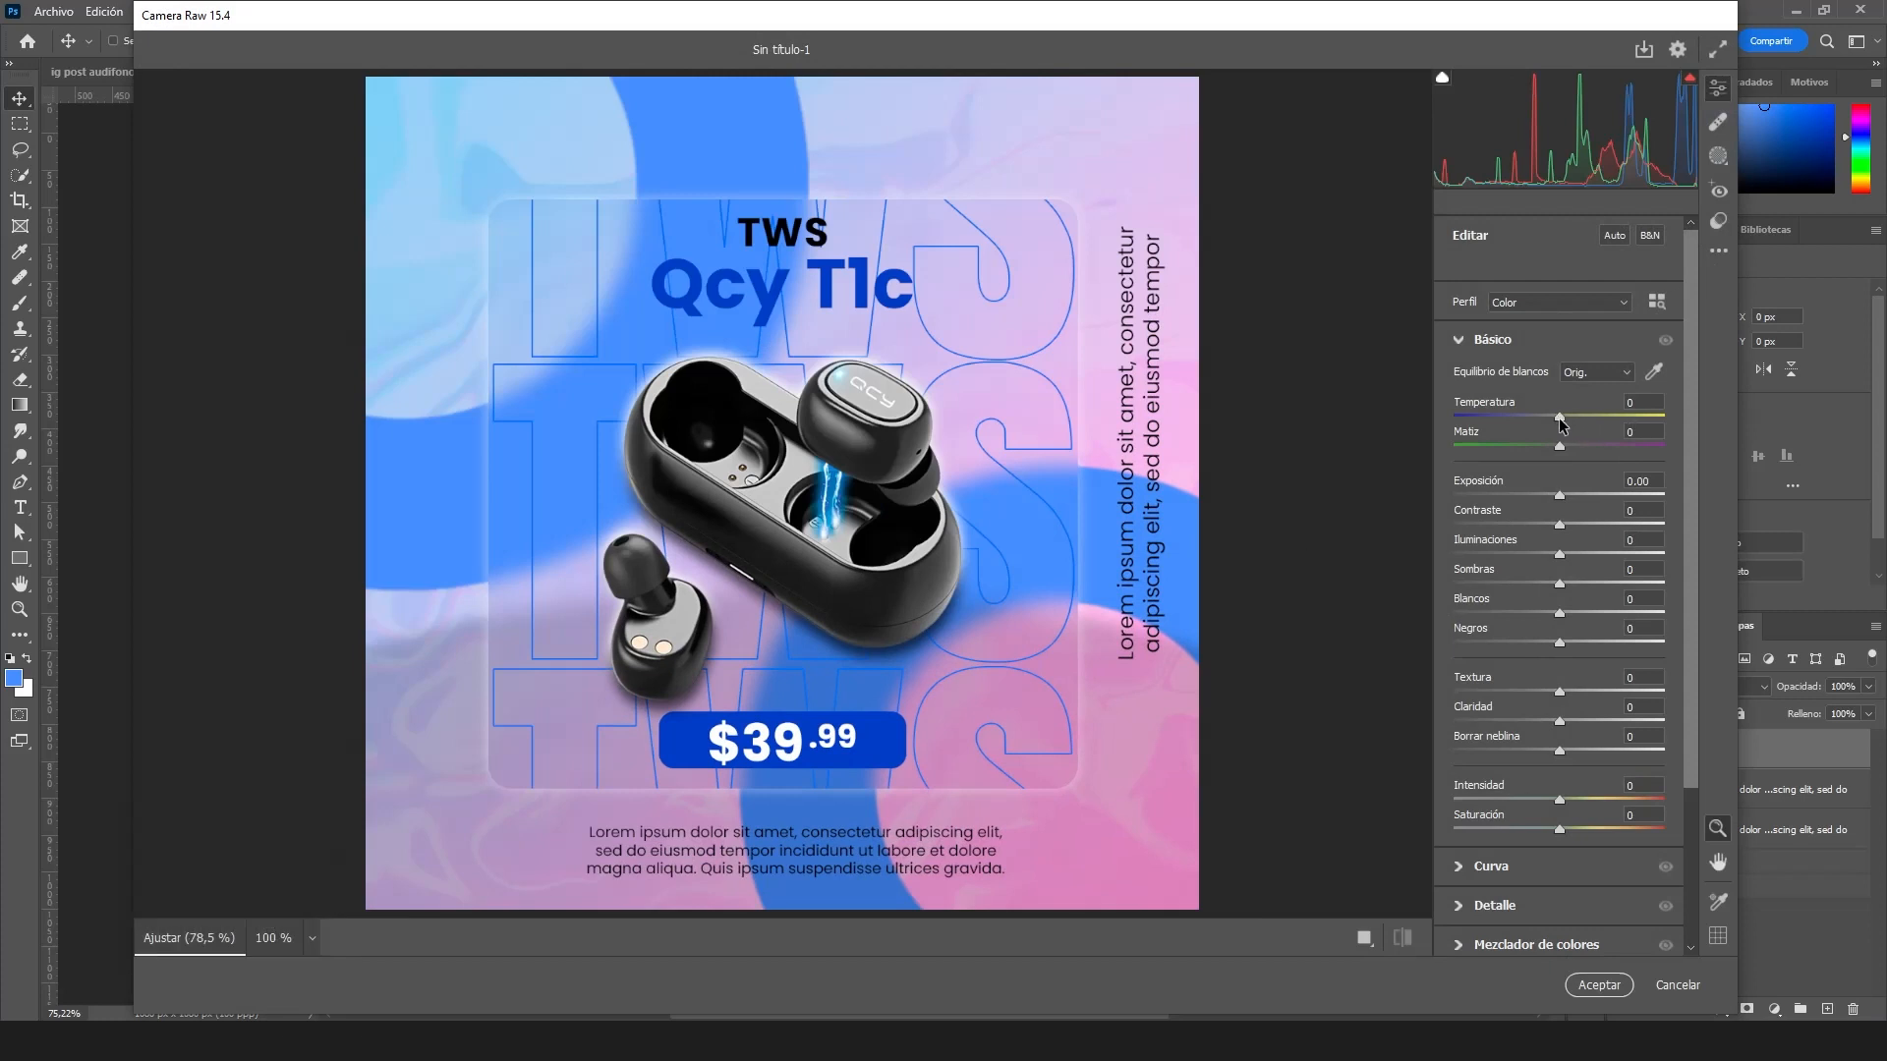
- Set the basic adjustments to Temperature -14, Exposure -0.20, Contrast +27 and Highlights 0
drag(1559, 419, 1545, 421)
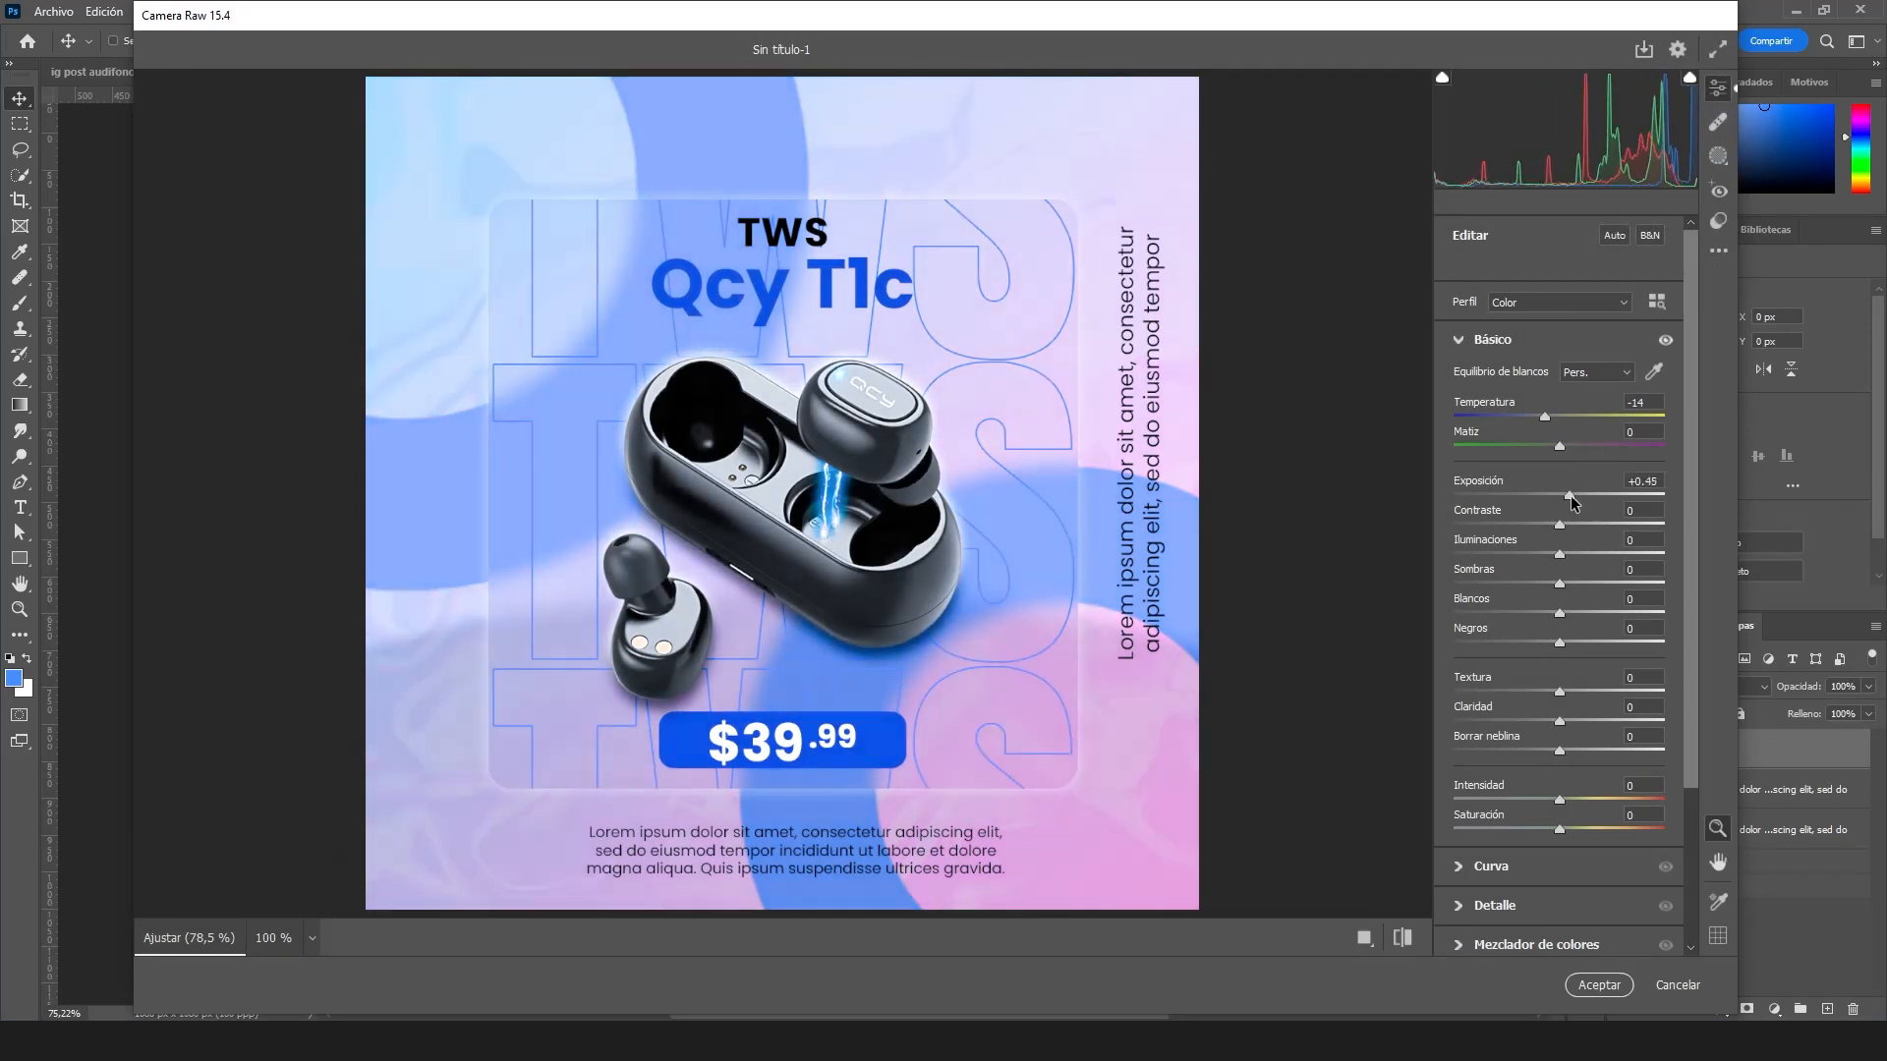
drag(1563, 502, 1589, 531)
drag(1572, 552, 1554, 548)
click(1624, 540)
text(0)
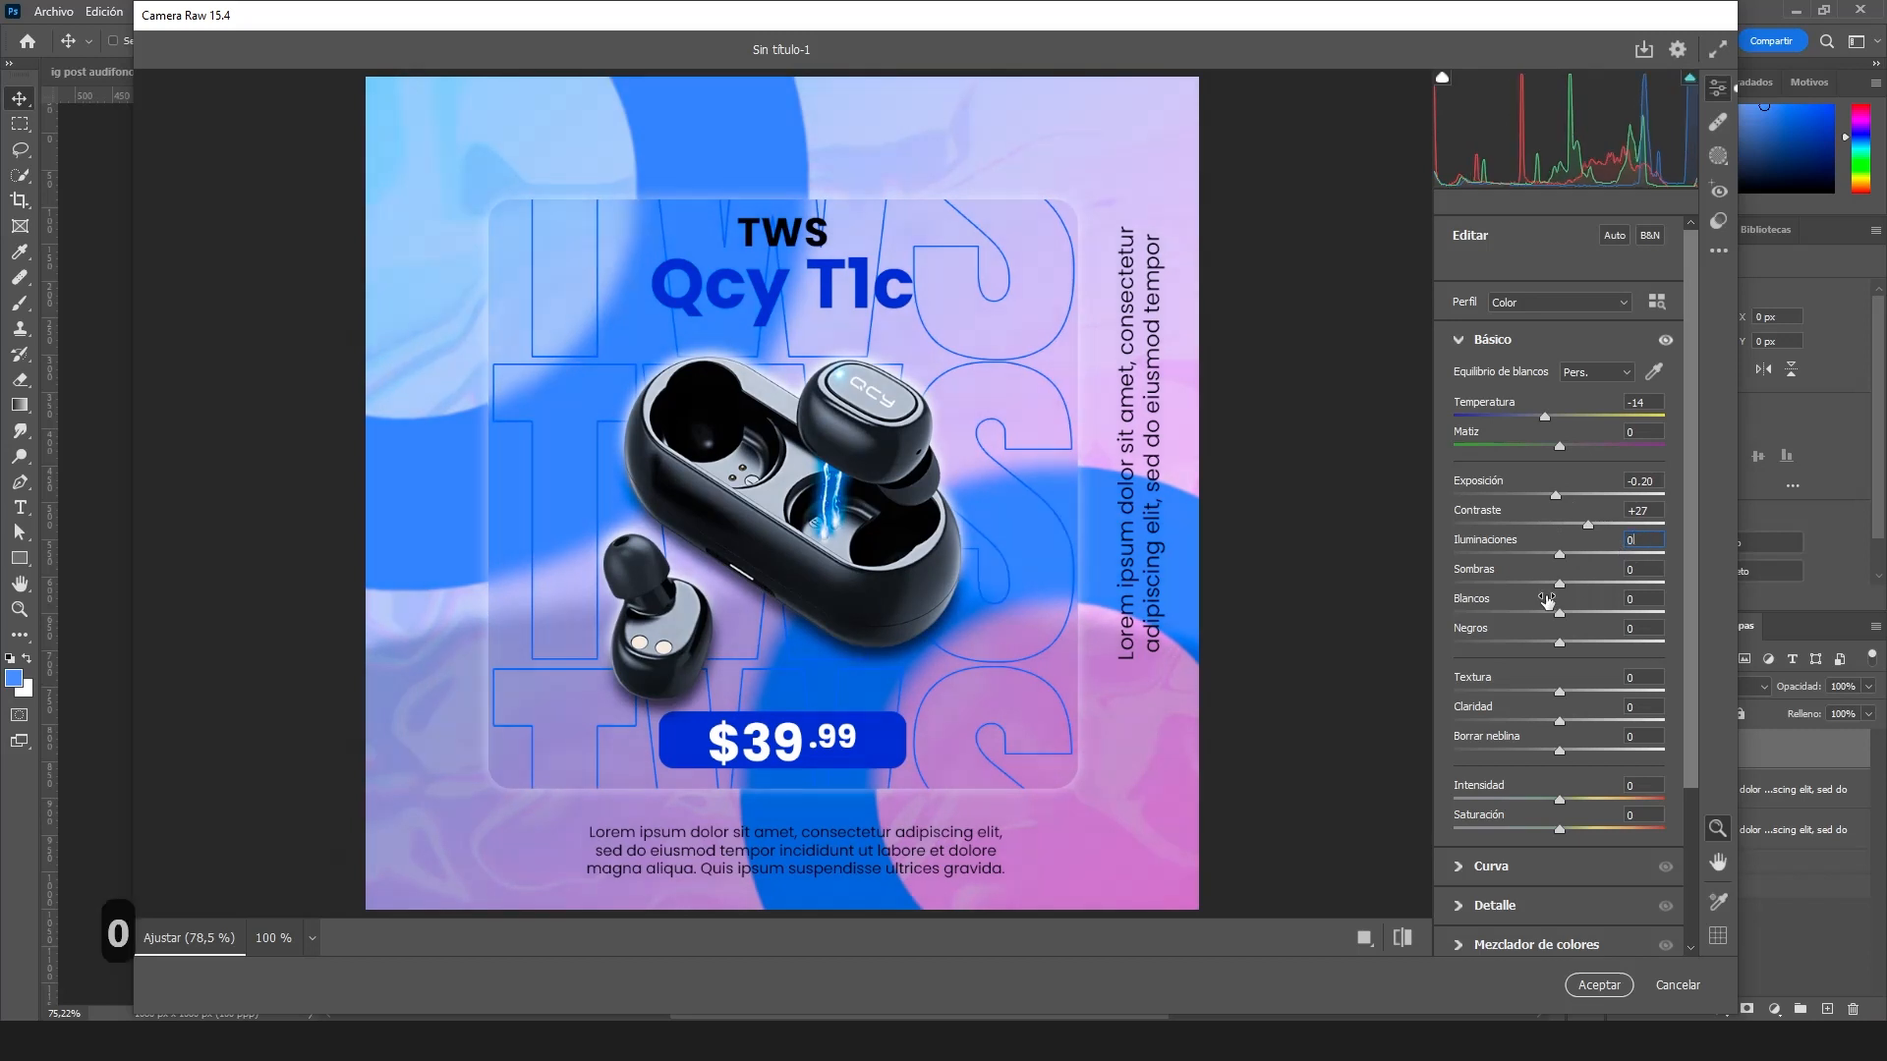
- Set Shadows -2, Whites +22, Blacks -13, Texture +32, Clarity +17, Dehaze +7 and Vibrance +14, and compare the image without the basic adjustments
drag(1560, 585, 1570, 754)
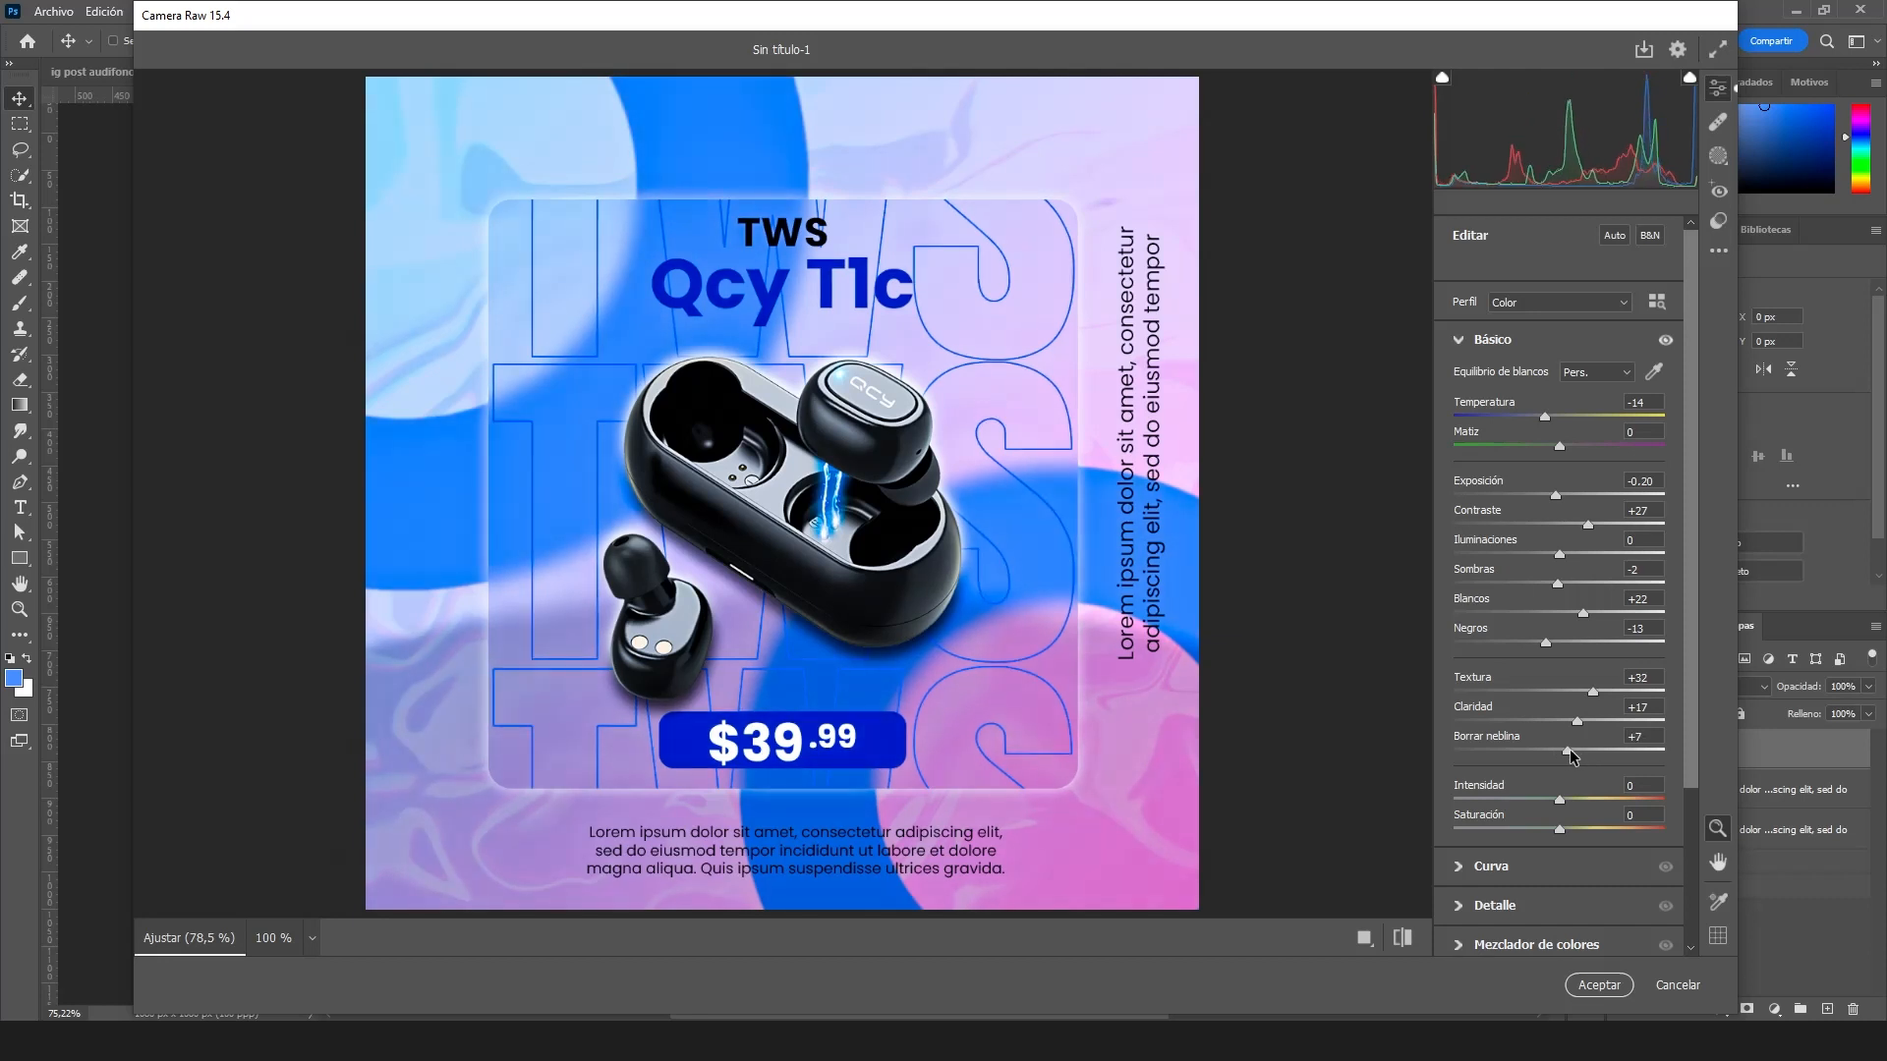
drag(1560, 800, 1574, 801)
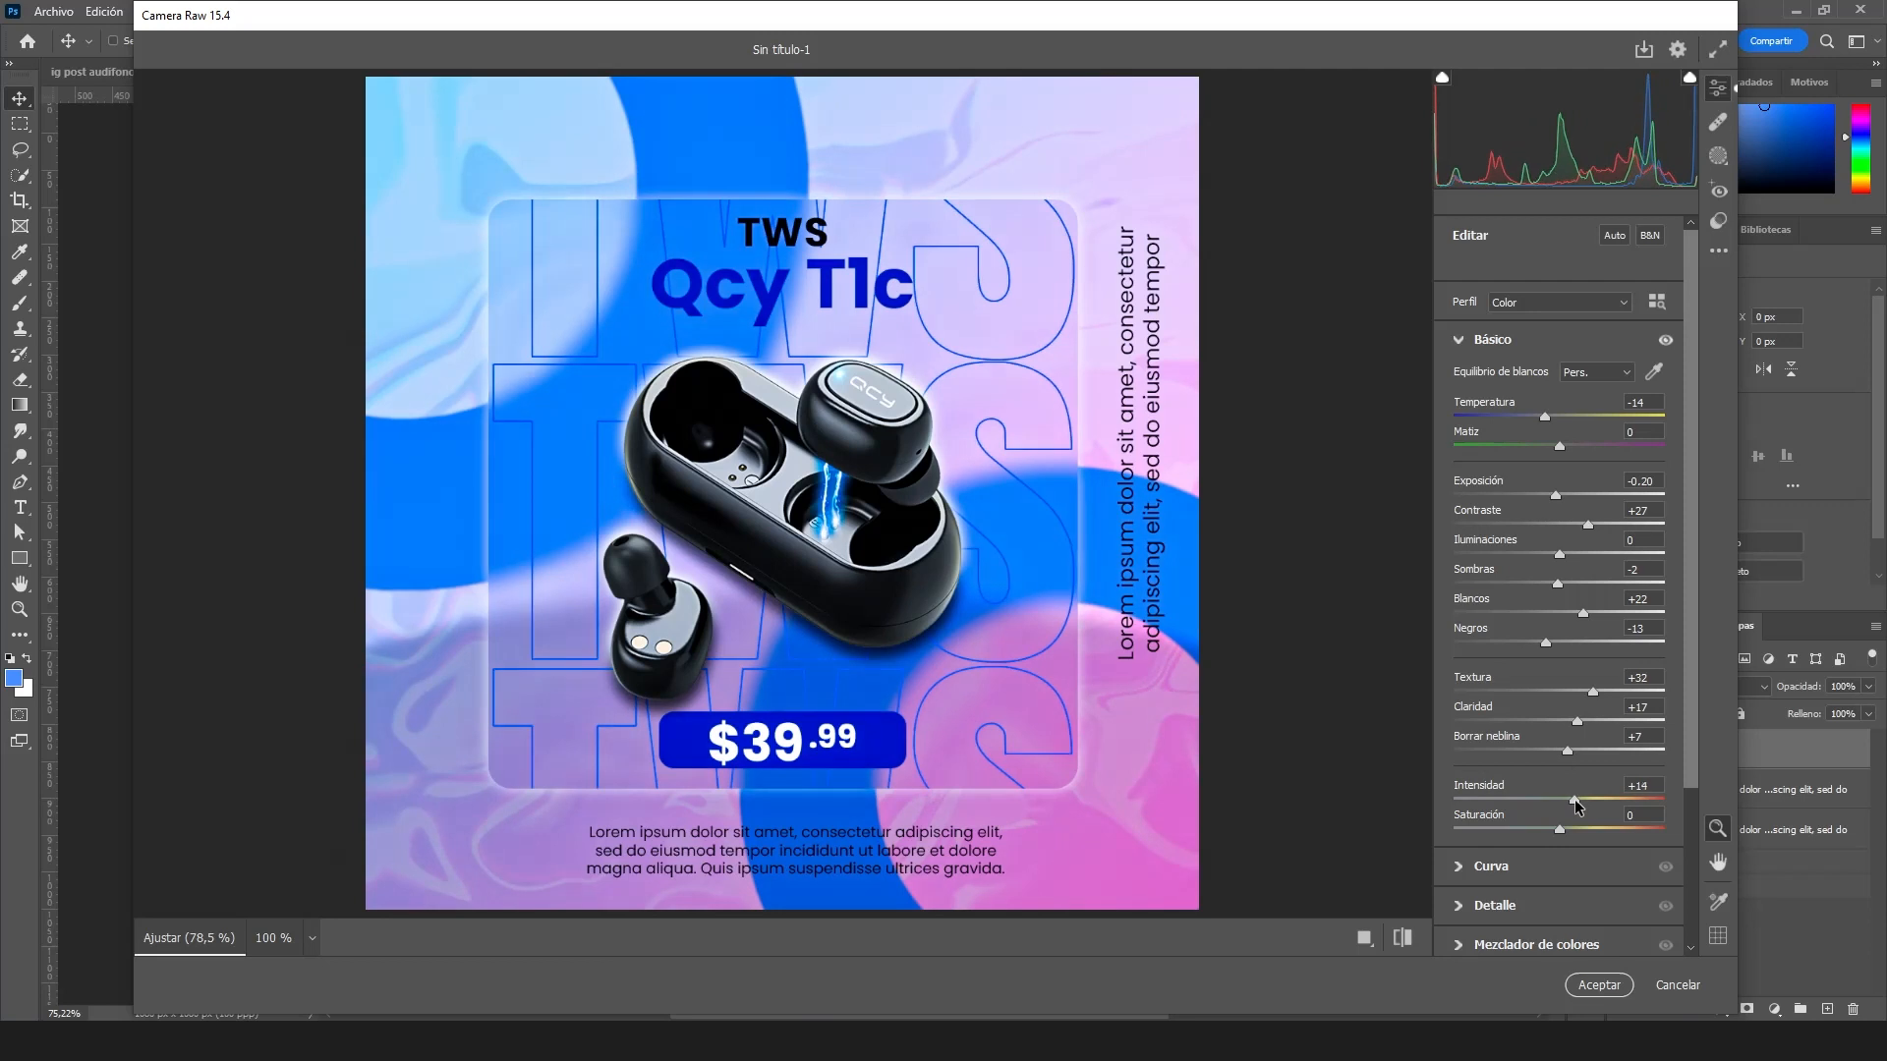
click(1665, 341)
click(1665, 341)
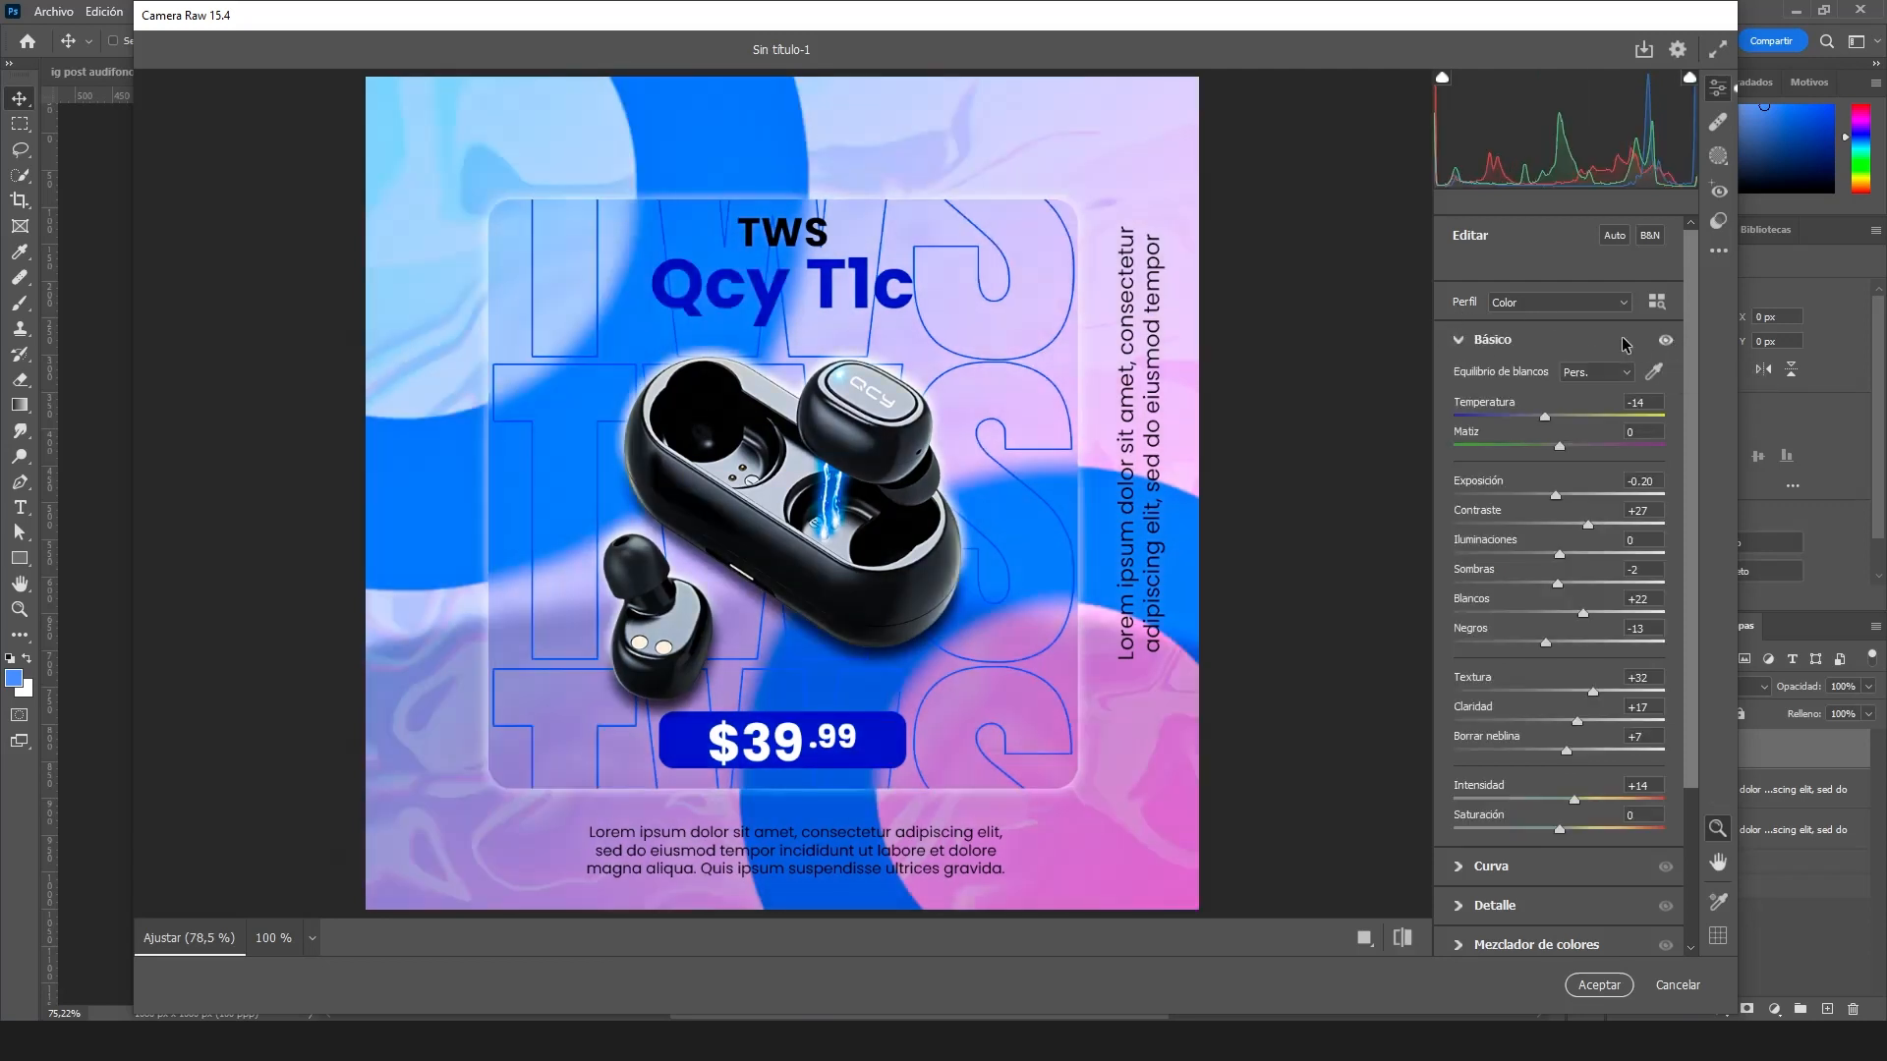
- Adjust the highlights and shadows regions of the parametric tone curve and compare the image with and without the curve
click(1464, 340)
click(1460, 384)
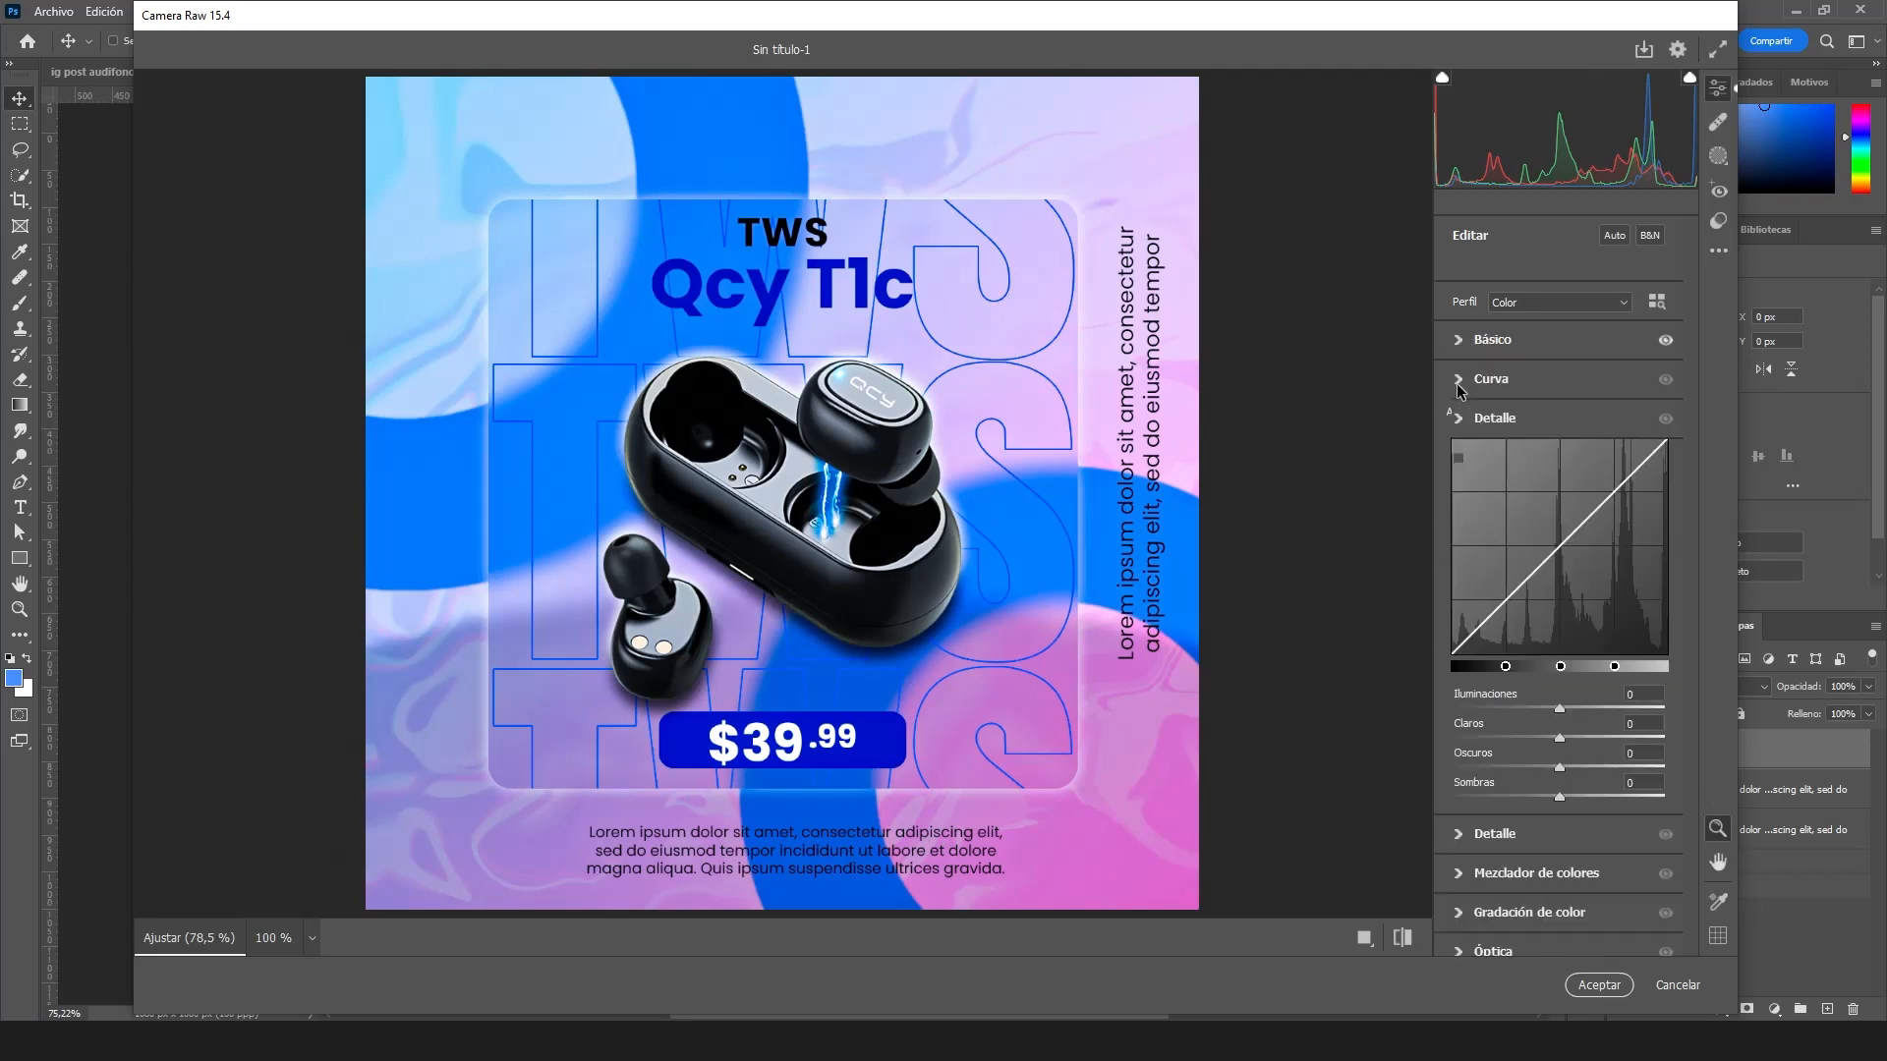
click(1459, 383)
click(1460, 387)
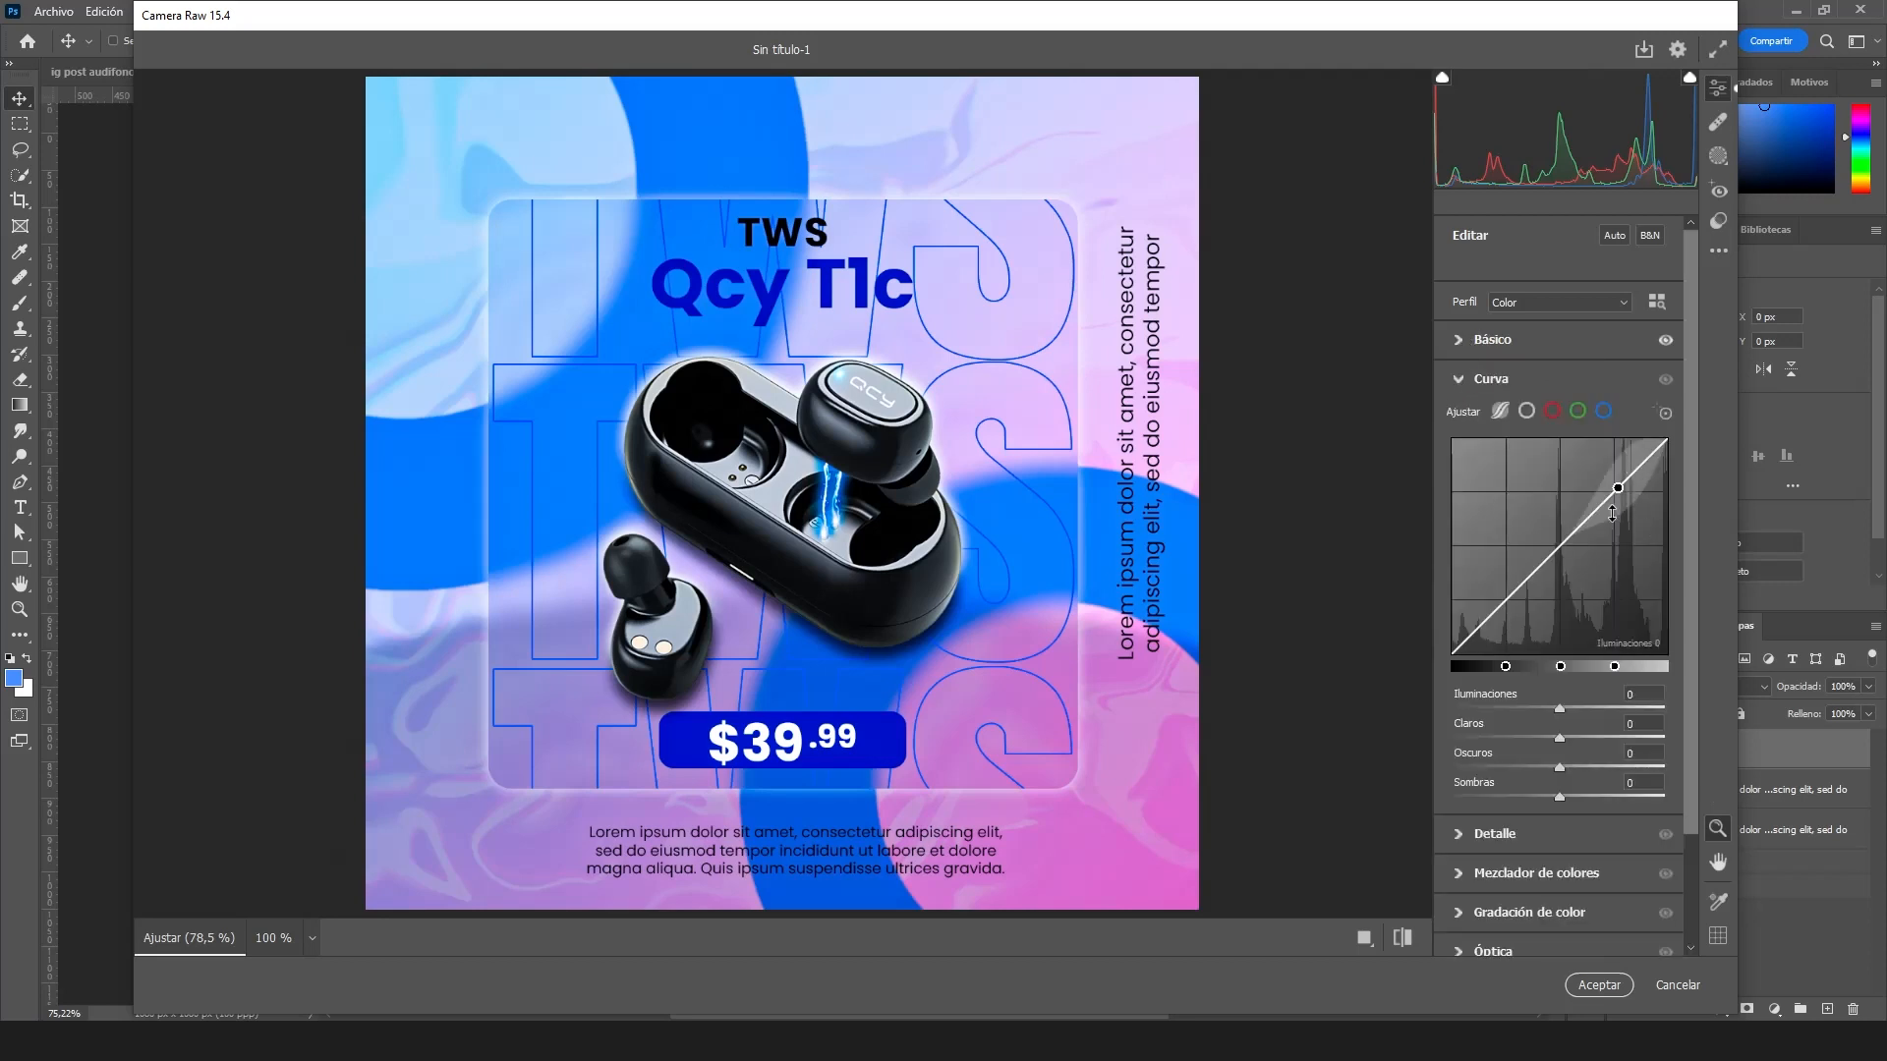
drag(1618, 482, 1618, 538)
drag(1488, 617, 1505, 579)
click(1668, 380)
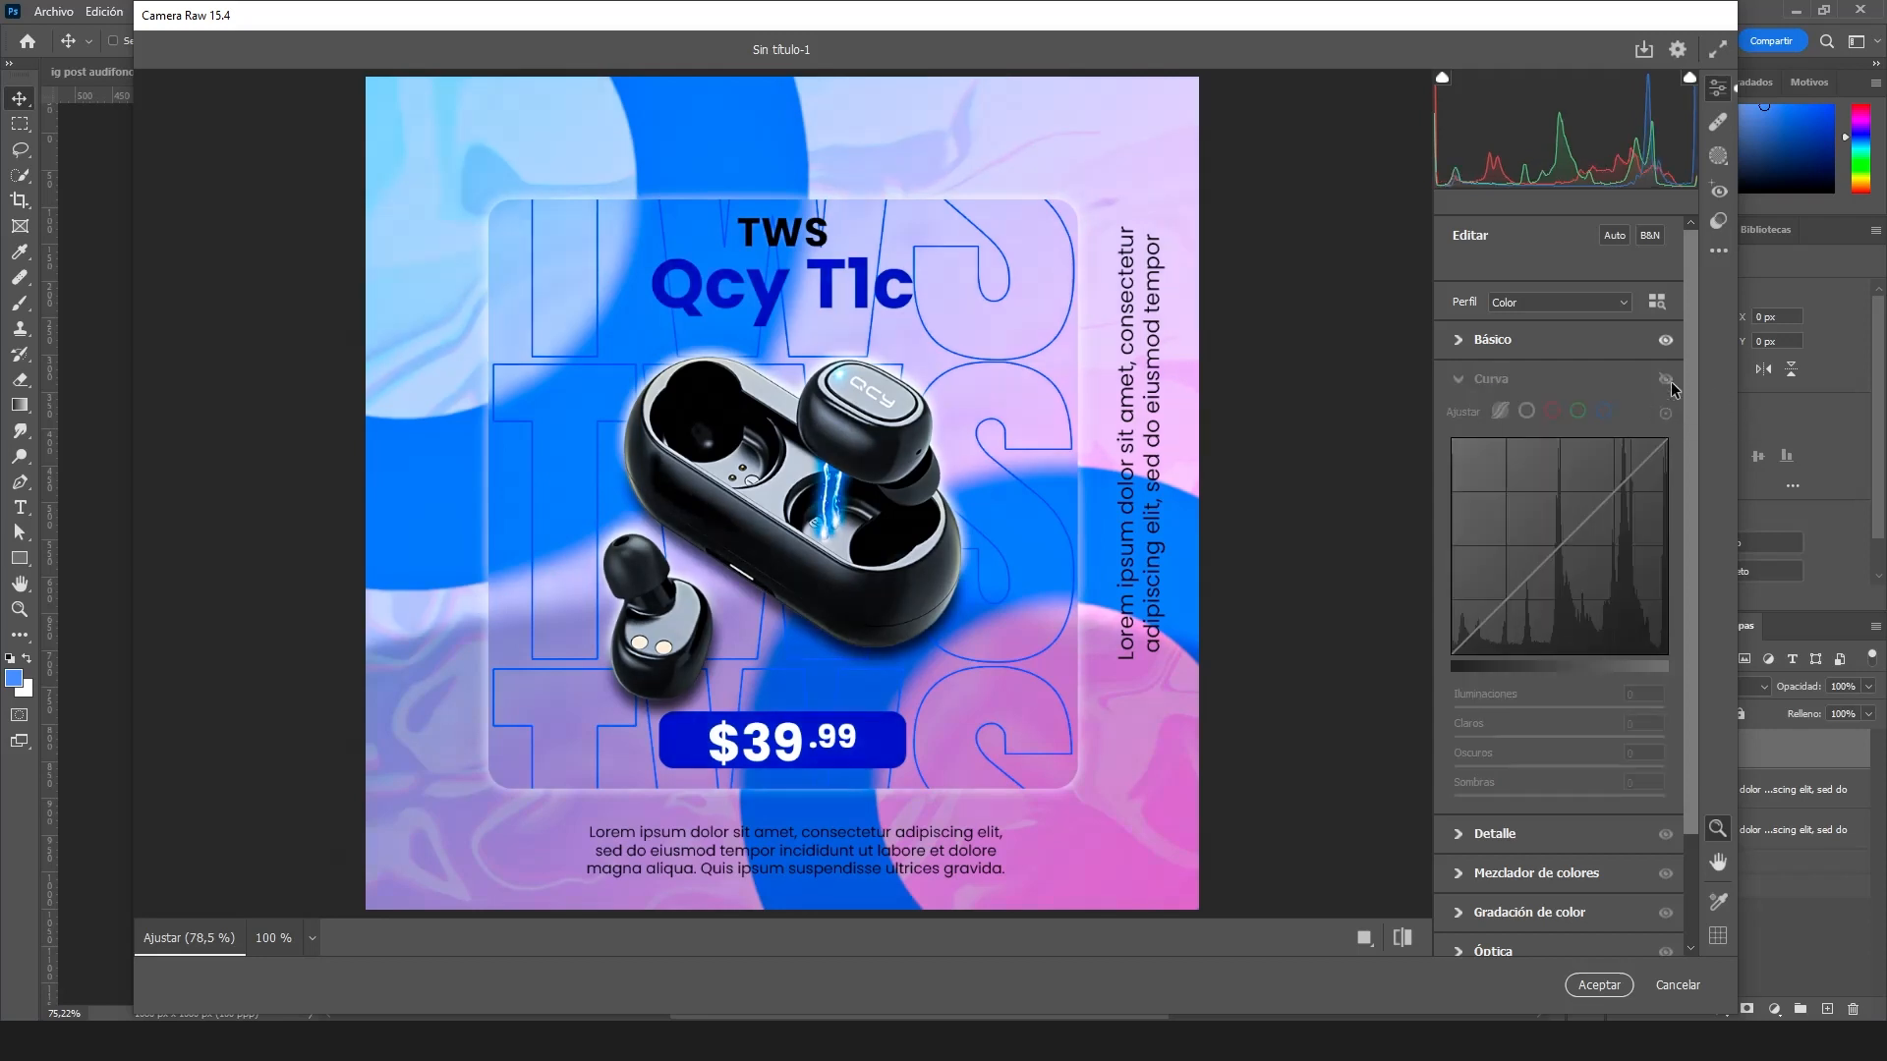
click(1668, 380)
click(1456, 381)
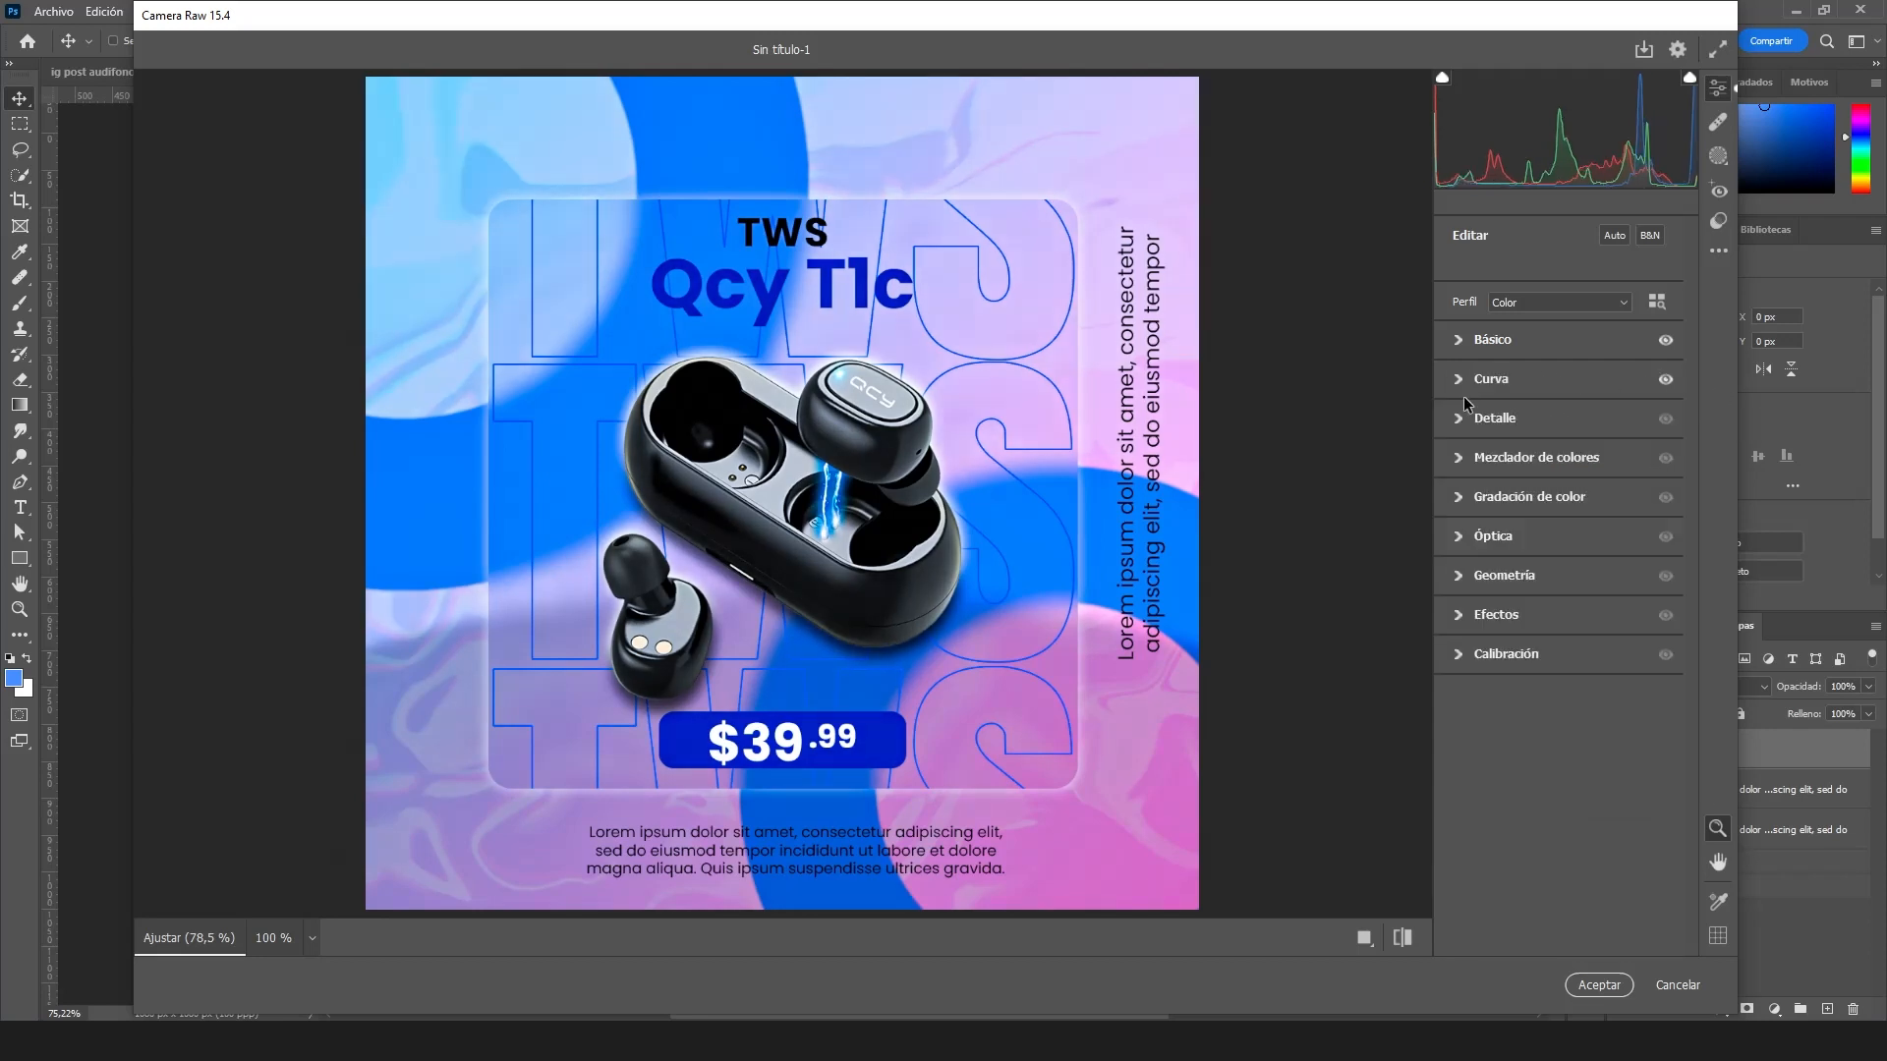
- Set the detail sharpening to 29 and apply the Camera Raw filter to the stamped layer
click(1459, 420)
drag(1490, 470, 1504, 471)
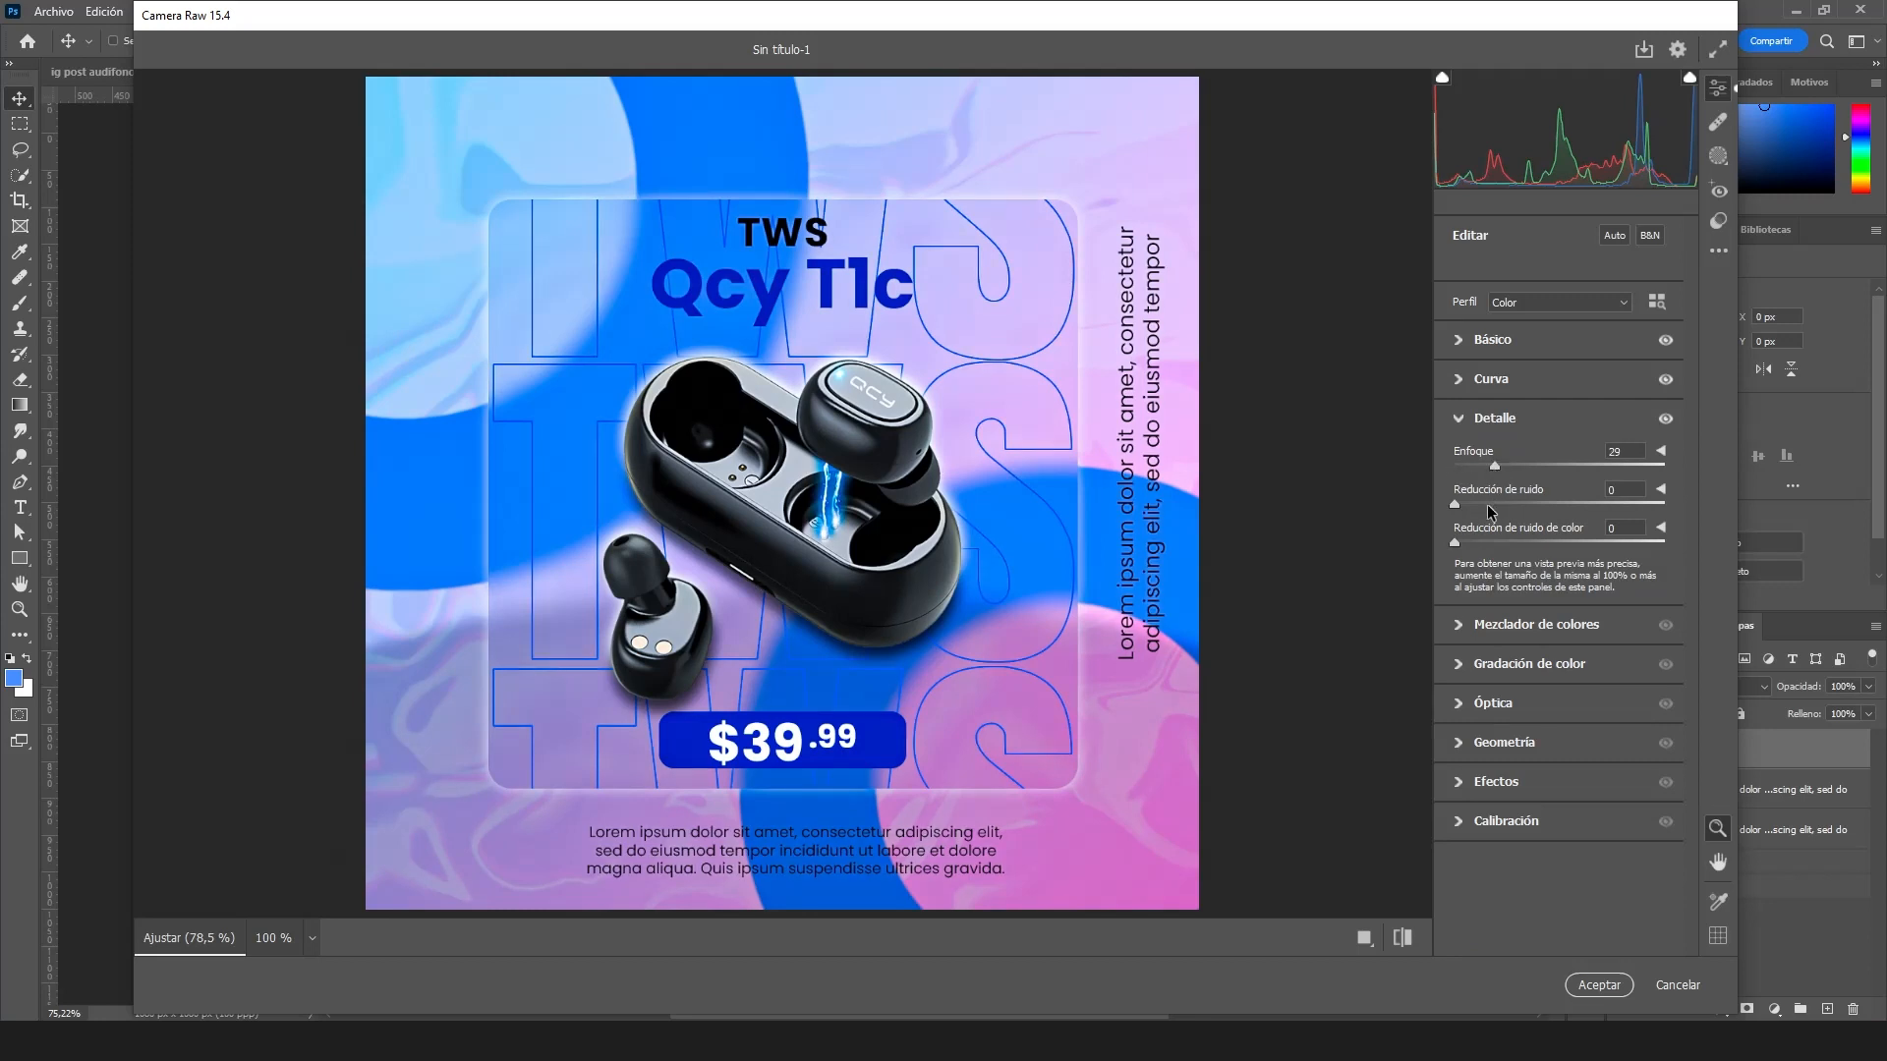
click(1599, 985)
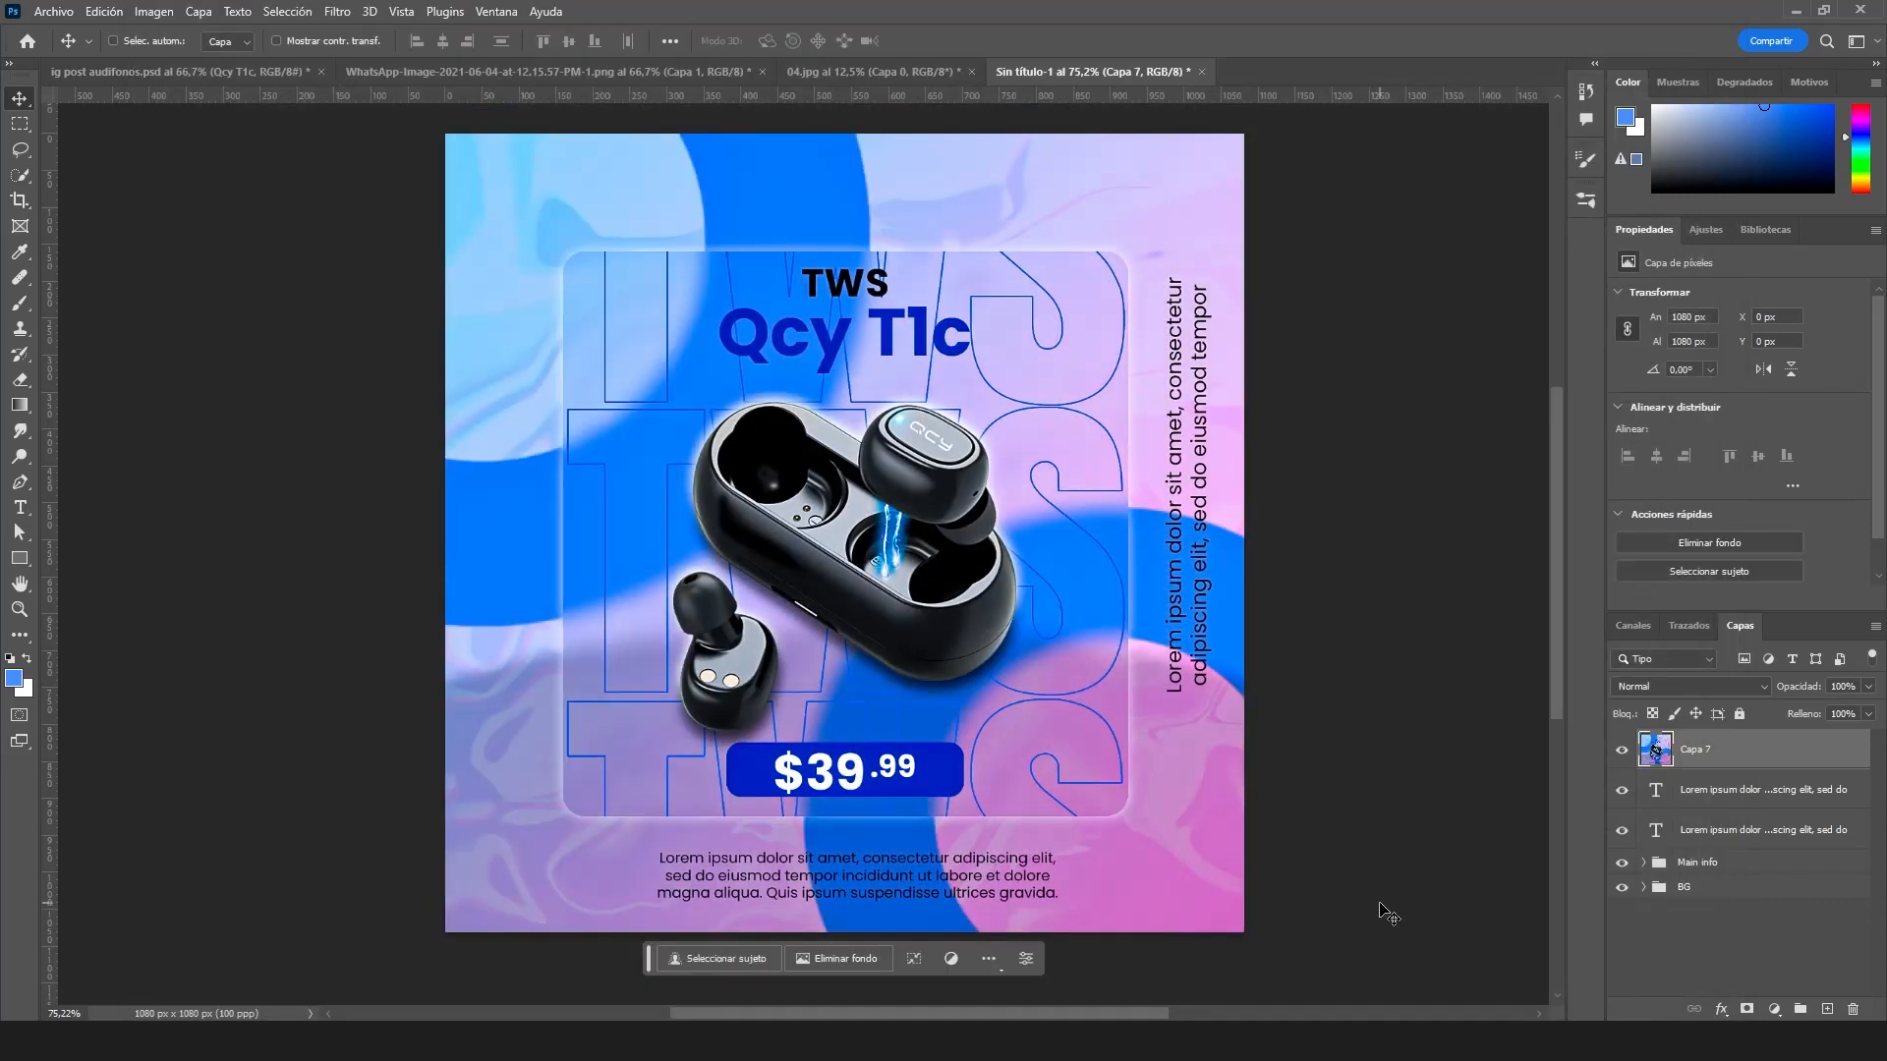